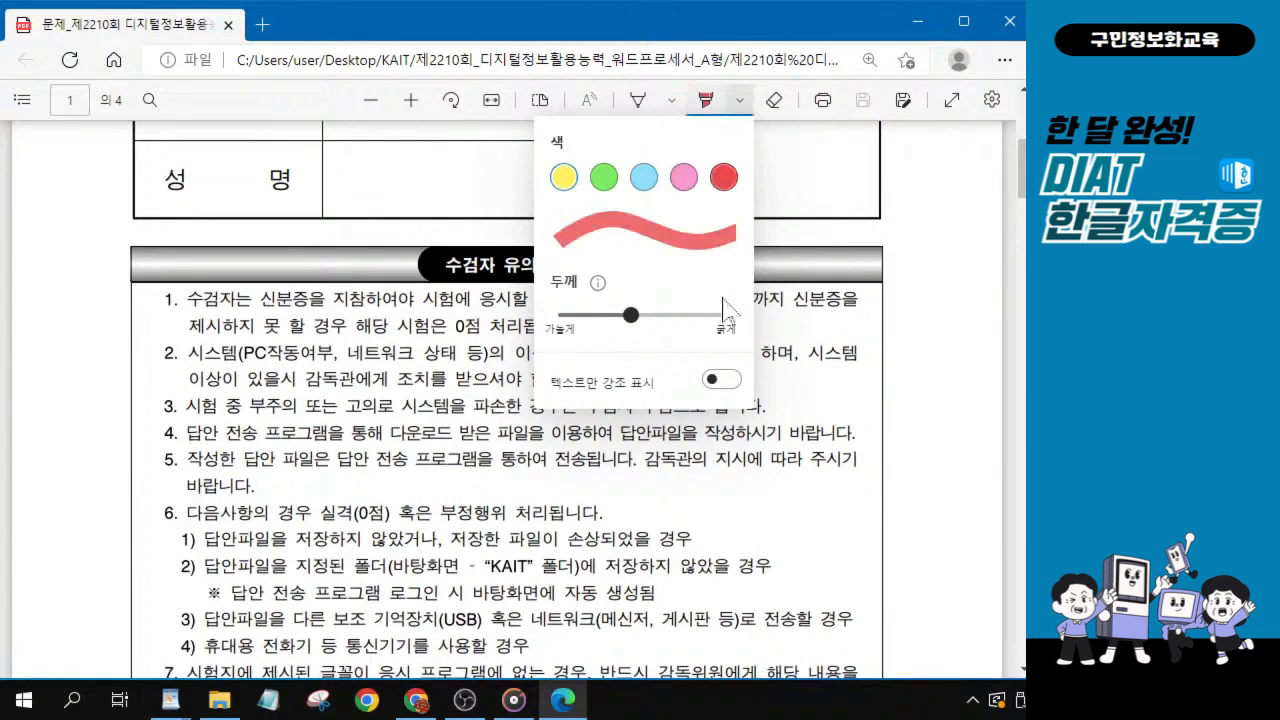
Highlight in red “신분증을 지참하” in notice 1 and “(바탕화면 - “KAIT” 폴더” in notice 6, item 2.
click(454, 194)
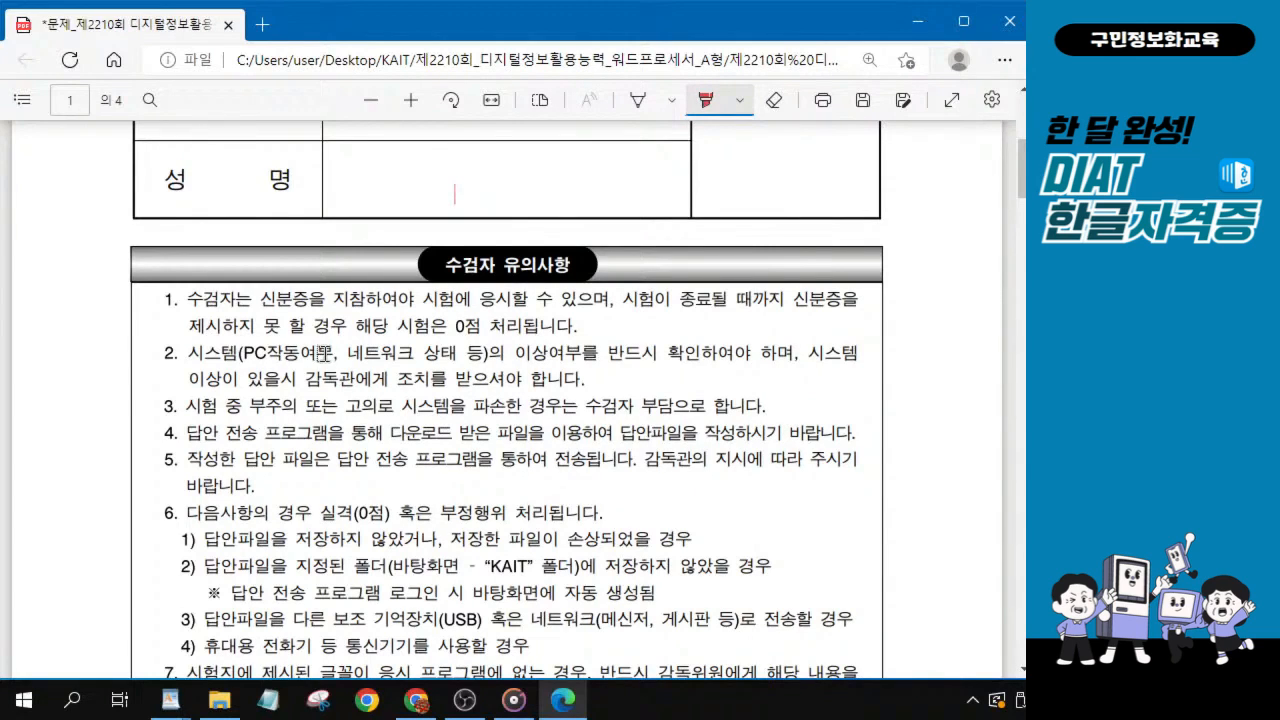
drag(252, 298, 372, 302)
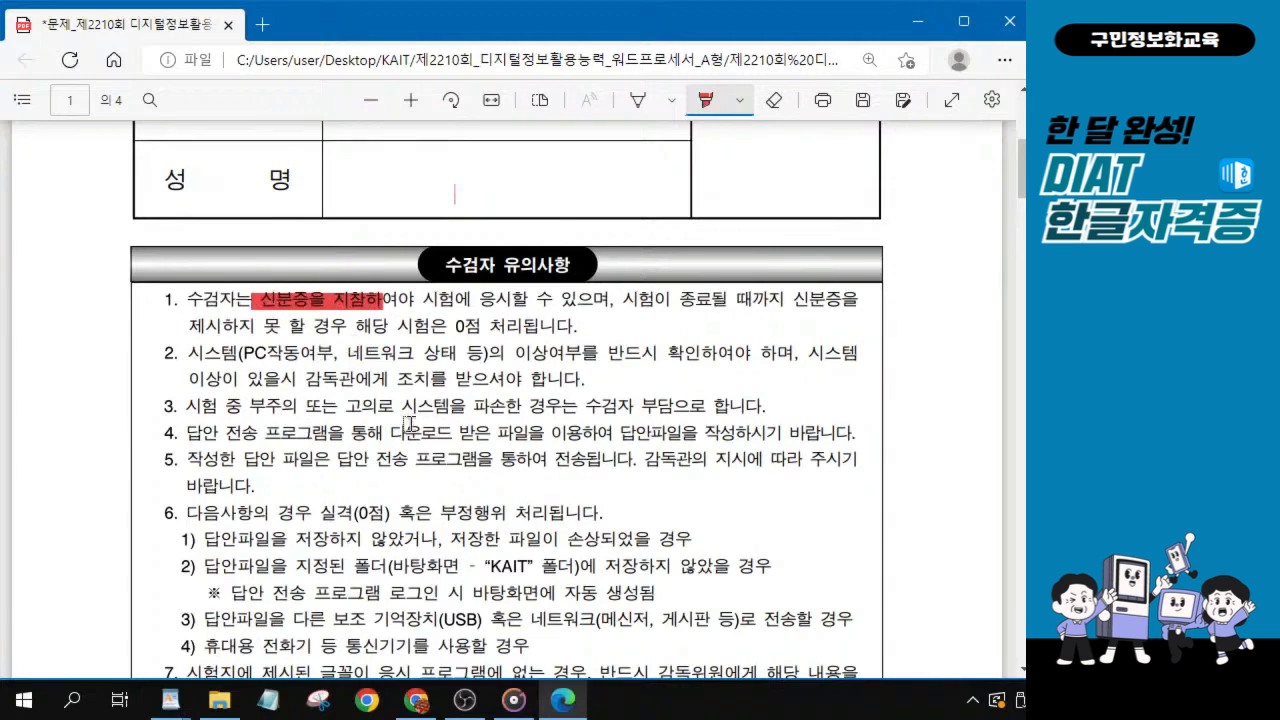
scroll(390, 377, up, 1)
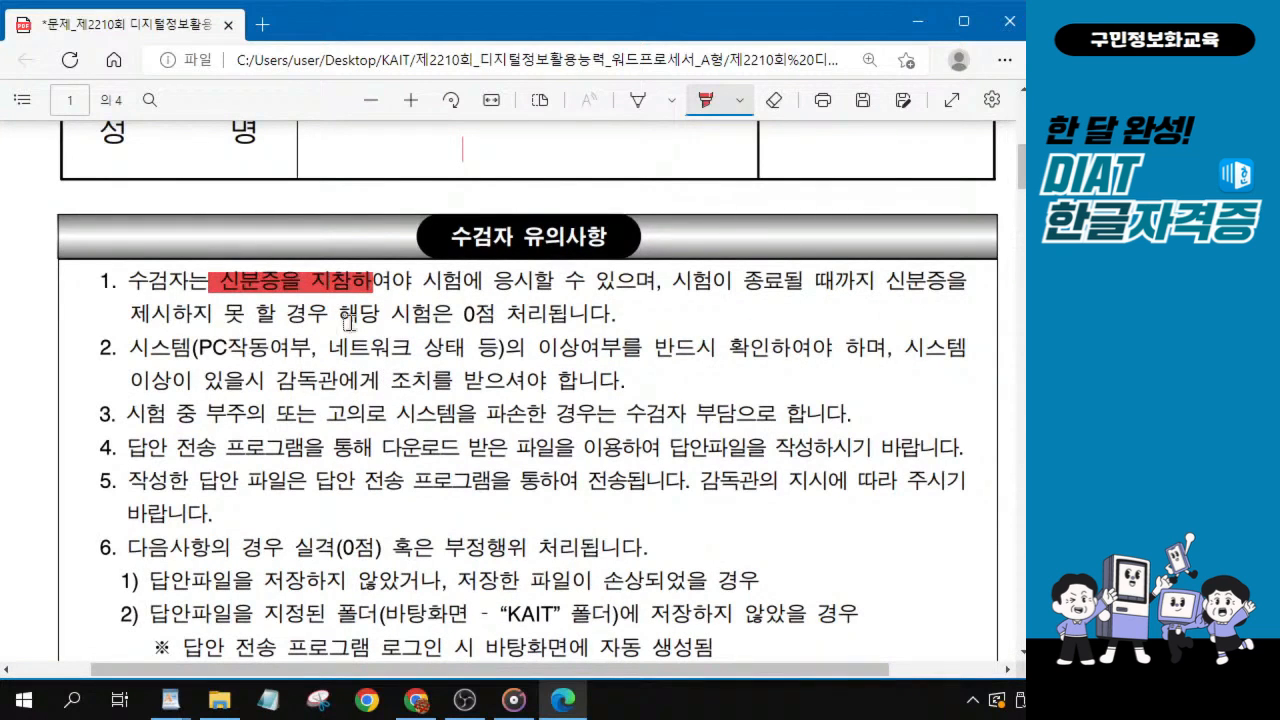
scroll(386, 290, down, 1)
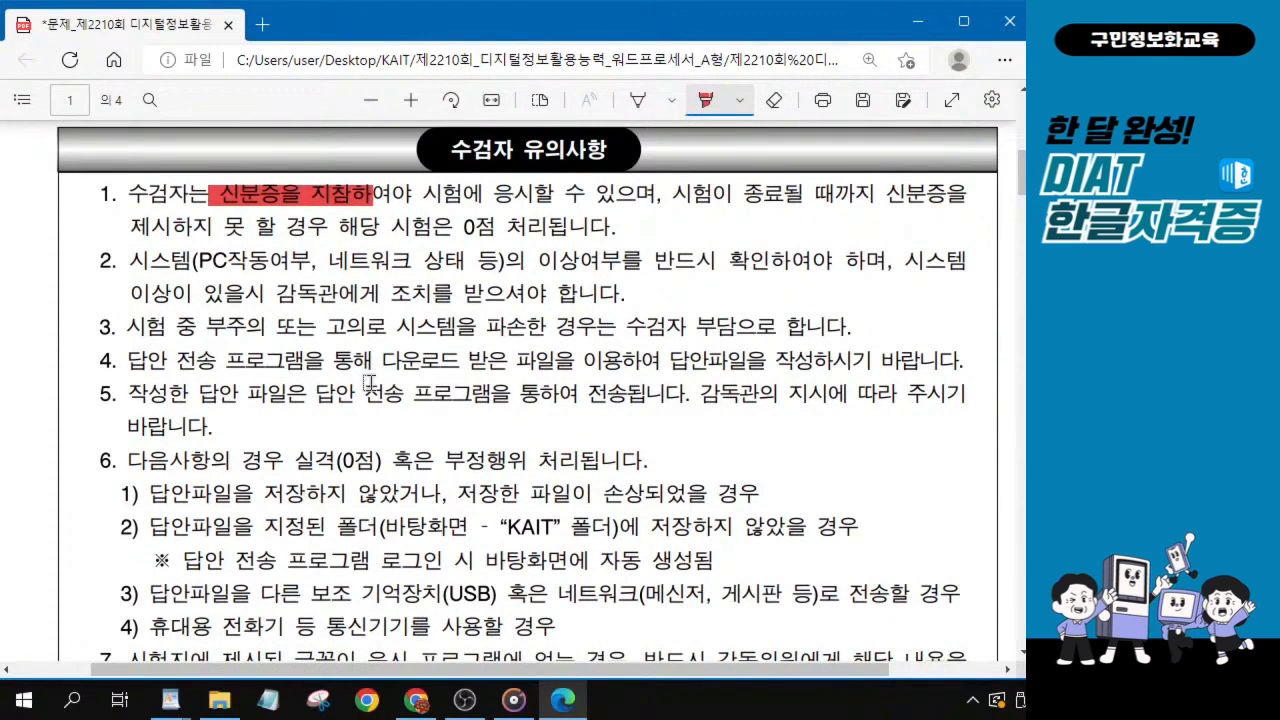
scroll(372, 390, down, 1)
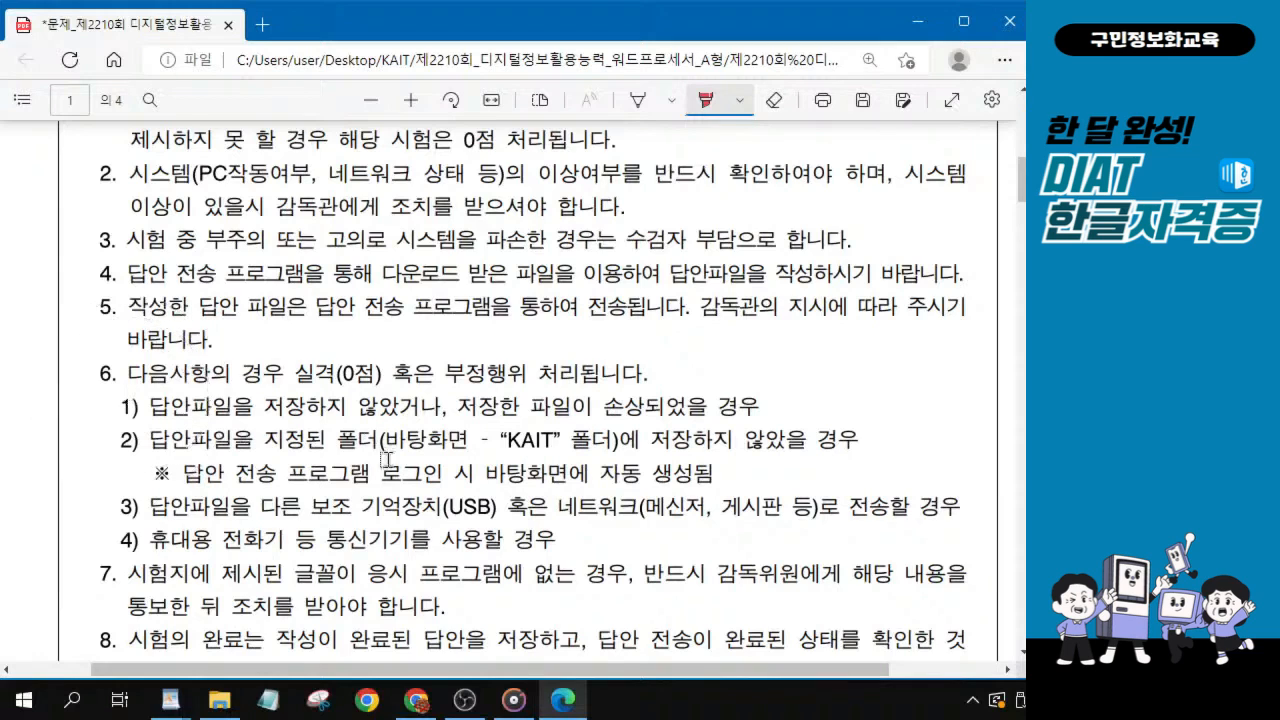
drag(388, 443, 613, 443)
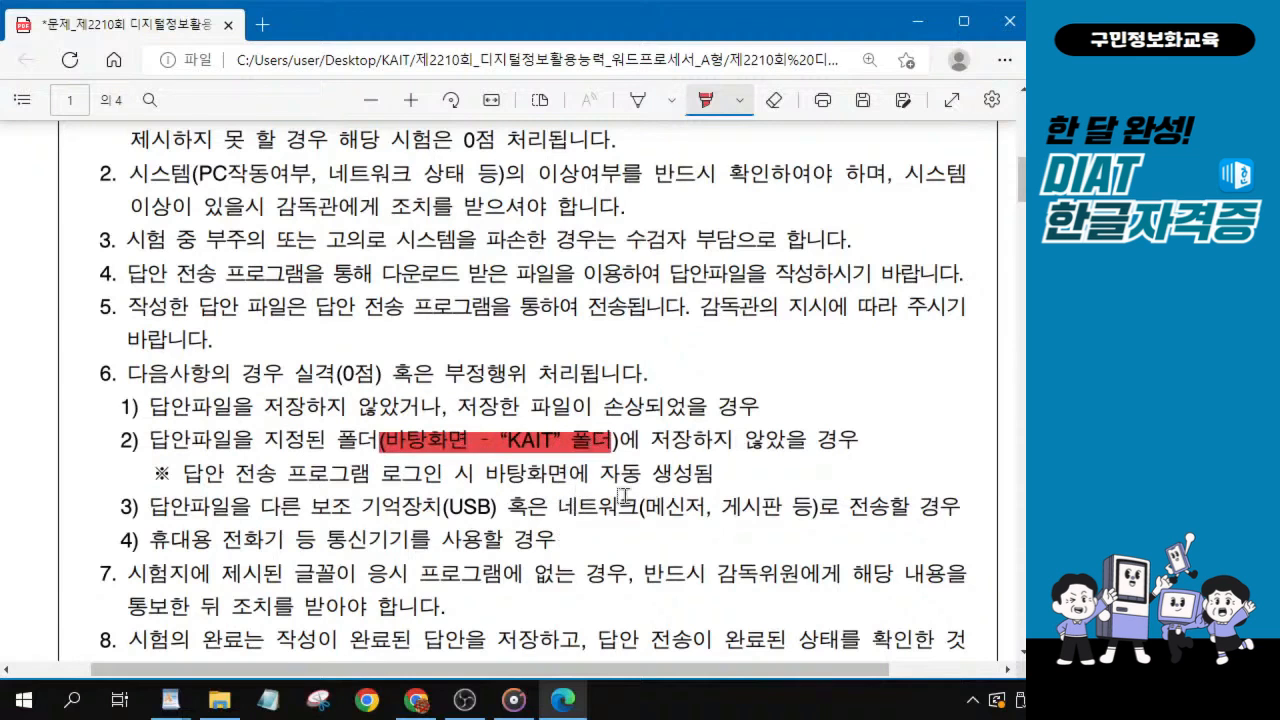
Highlight “글꼴이 응시 프로그램에 없는 경우, 반드시 감독위원” in notice 7 in red.
scroll(620, 488, up, 1)
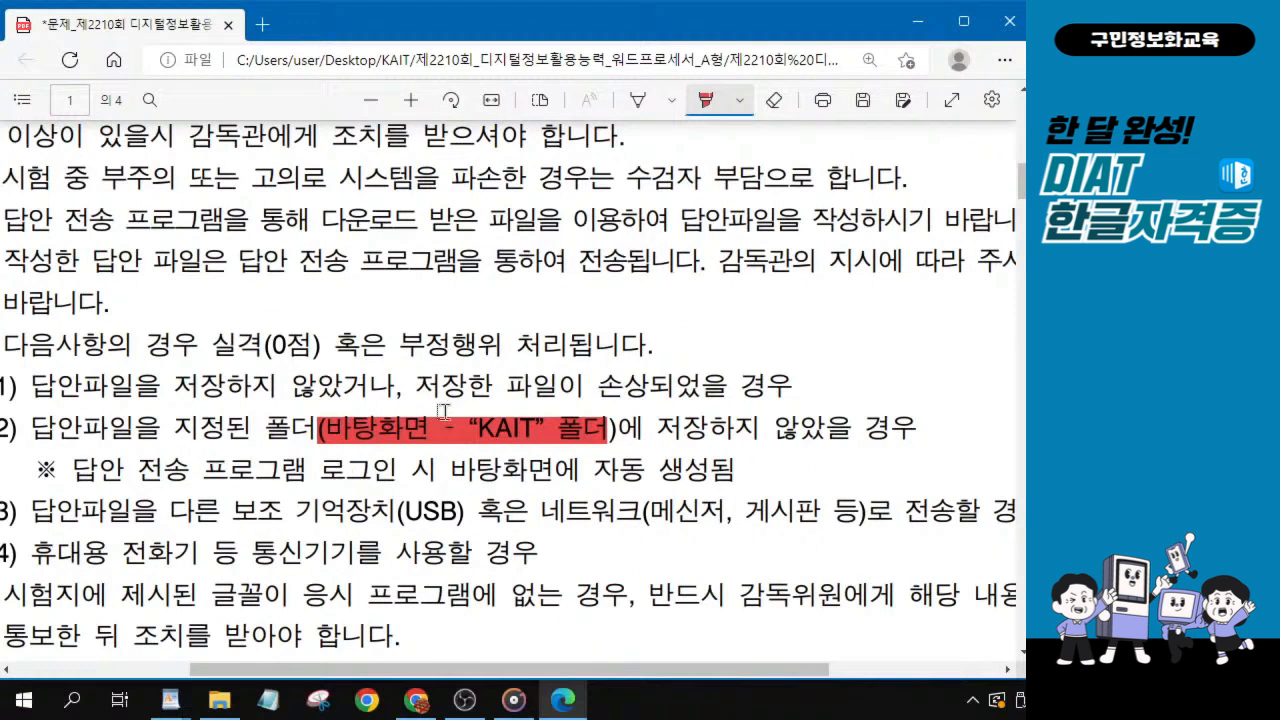
drag(664, 669, 634, 669)
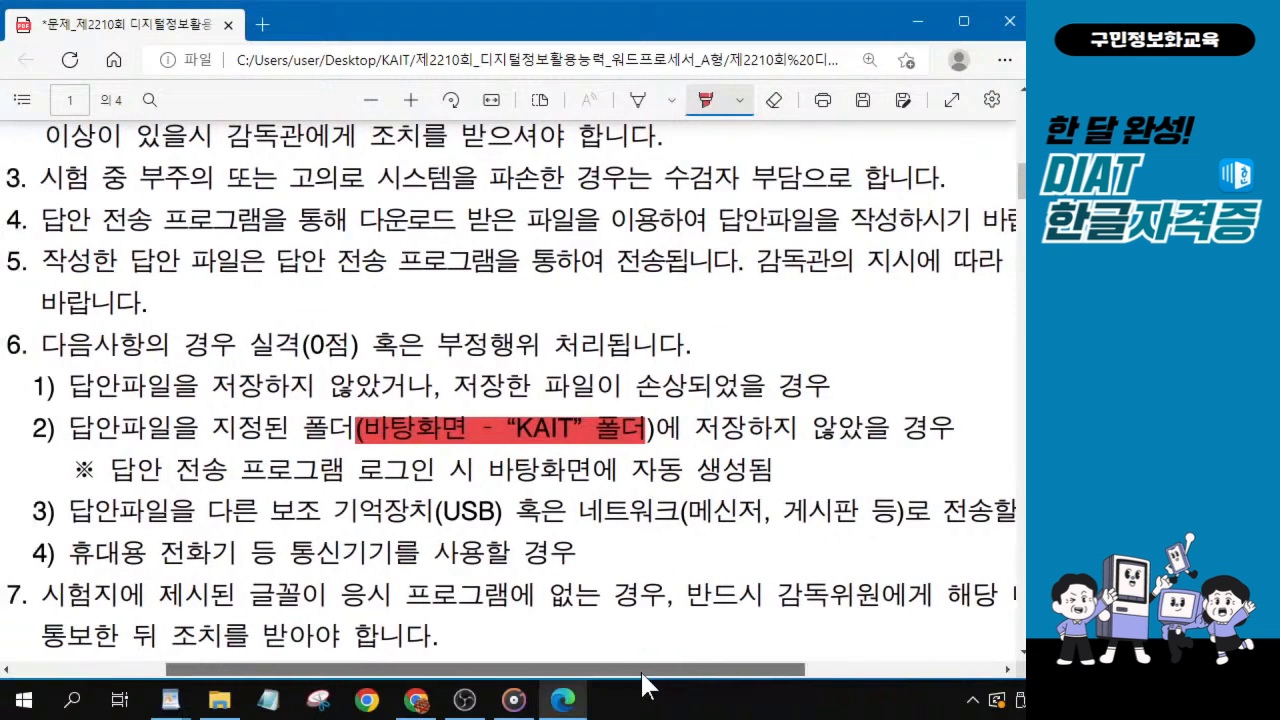
scroll(653, 460, down, 3)
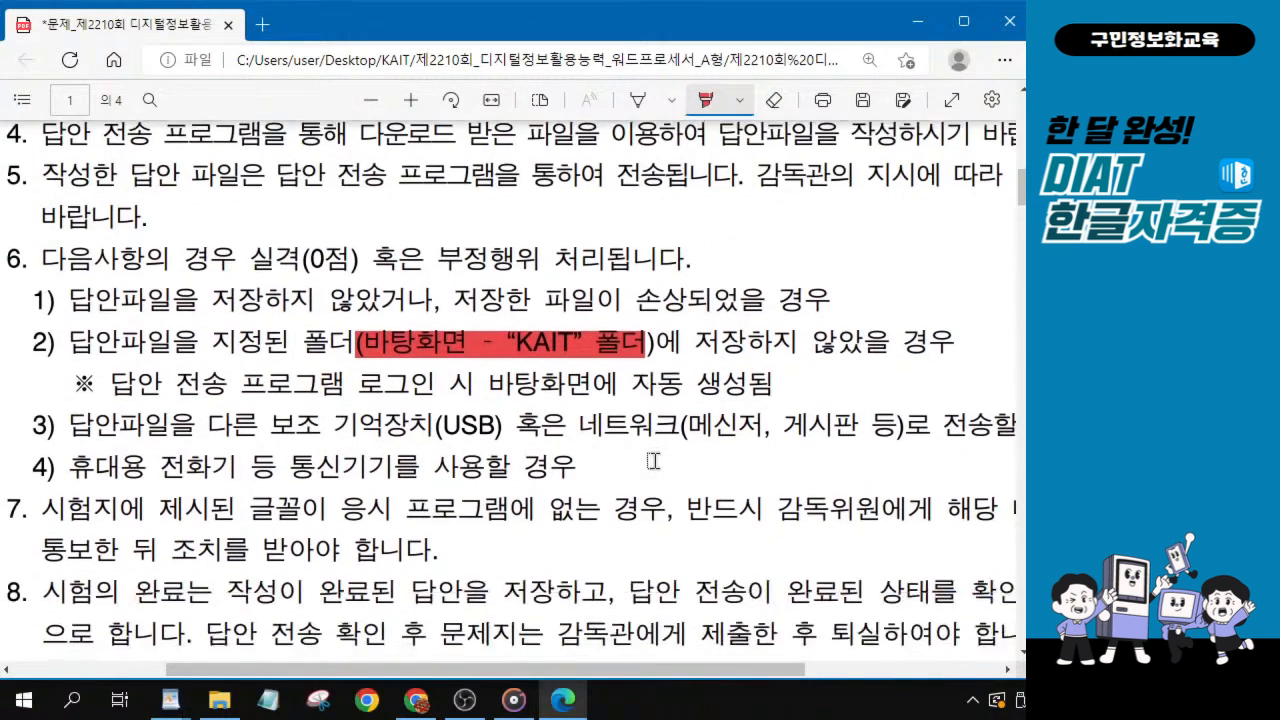
scroll(653, 460, up, 1)
click(84, 514)
scroll(312, 520, down, 2)
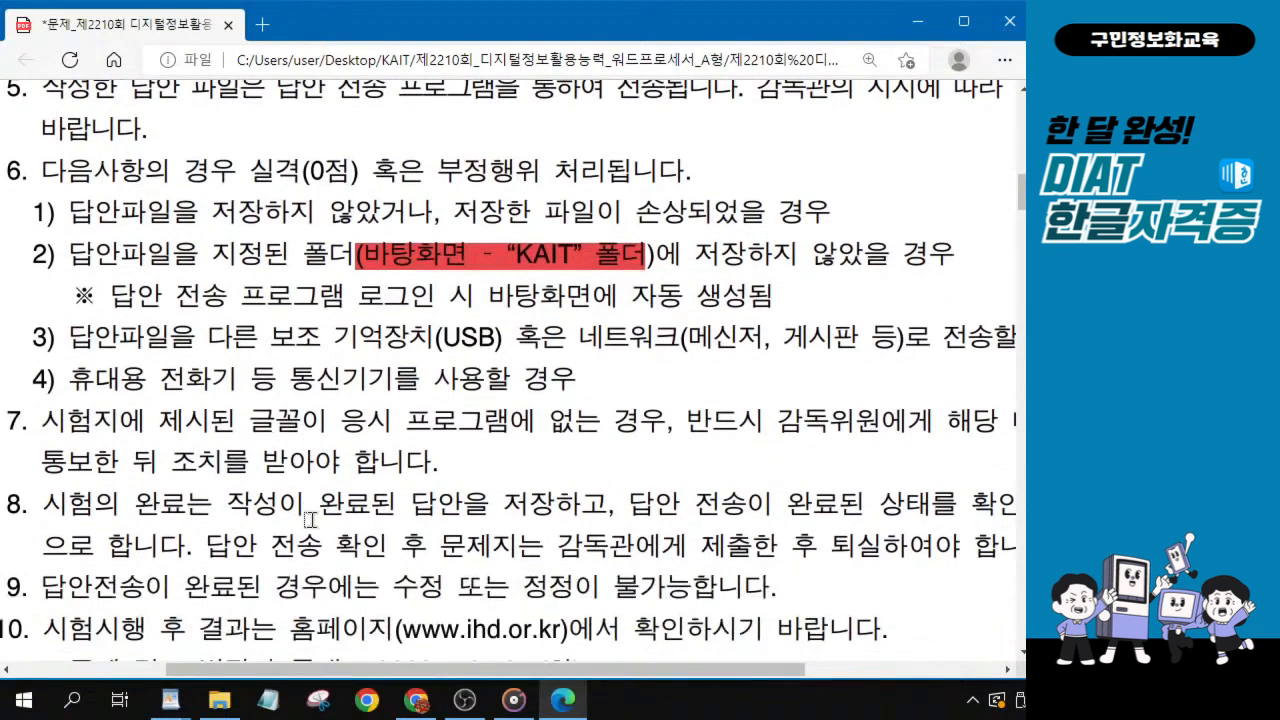
drag(247, 421, 882, 421)
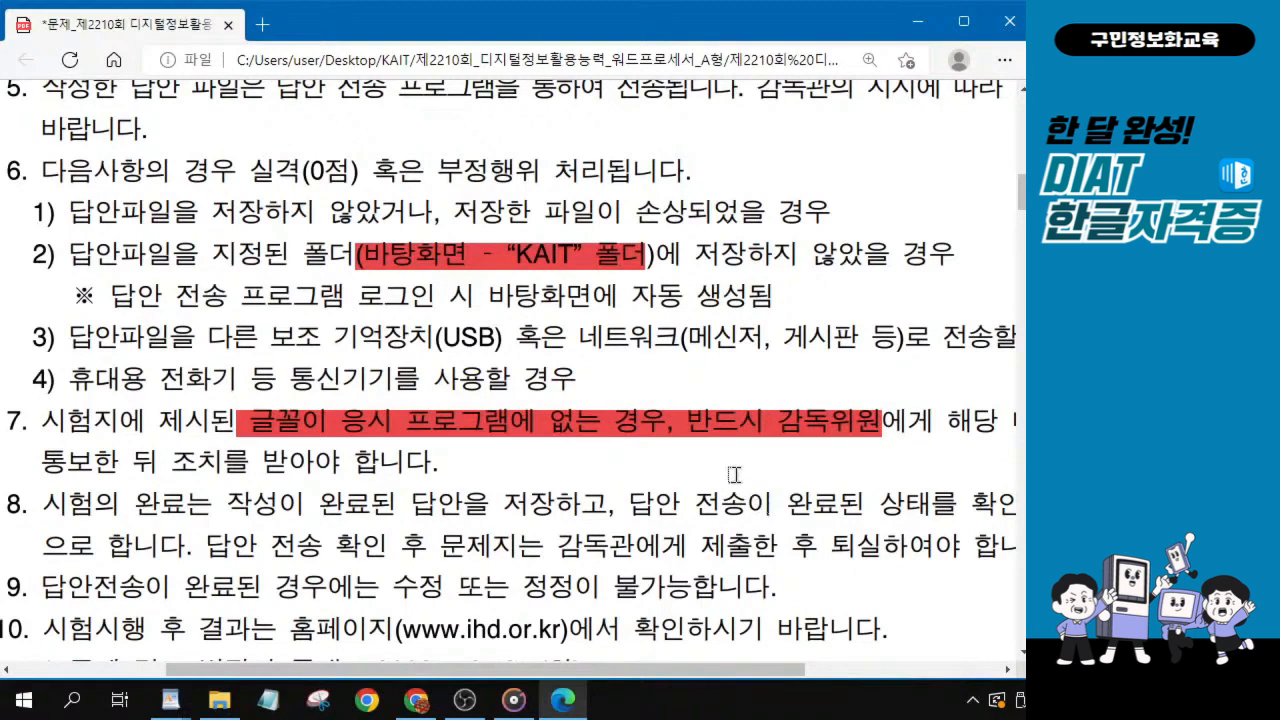
Highlight “답안 전송 확인 후 문제지는 감독관에게 제출한 후 퇴실하” in notice 8 in red.
scroll(731, 464, down, 2)
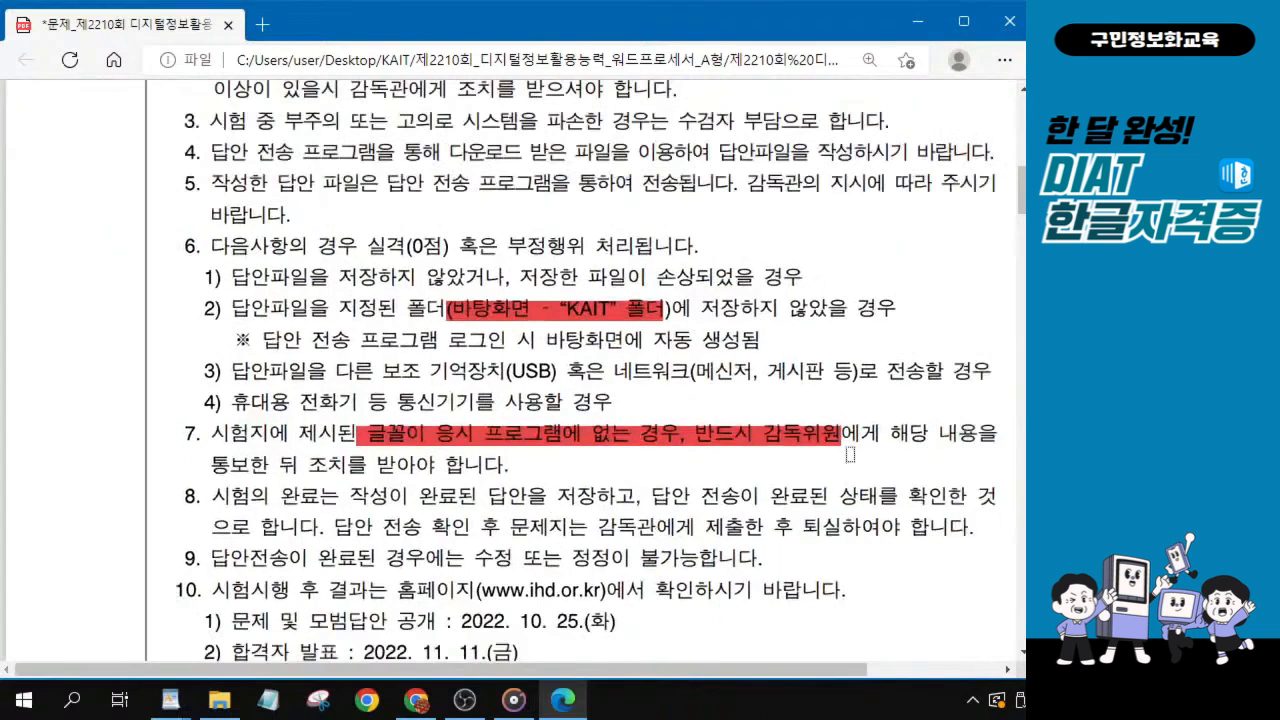
drag(652, 683, 727, 683)
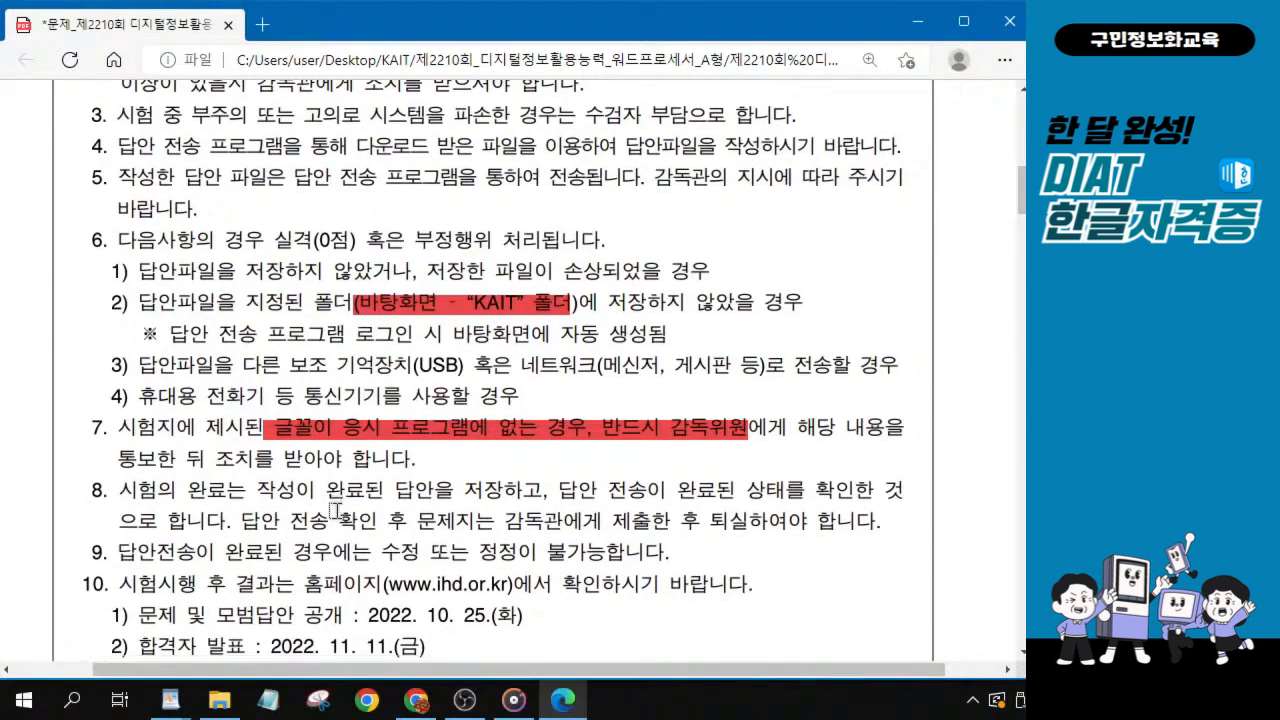
scroll(341, 527, down, 3)
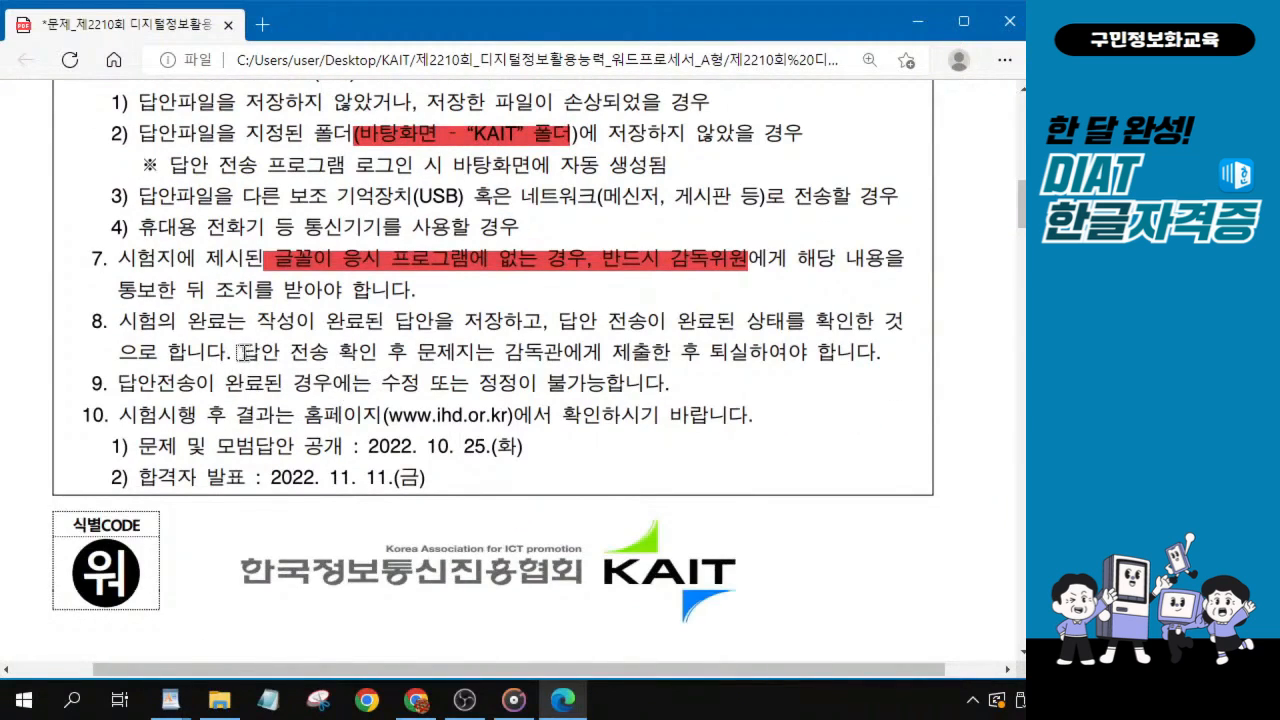
drag(230, 352, 746, 358)
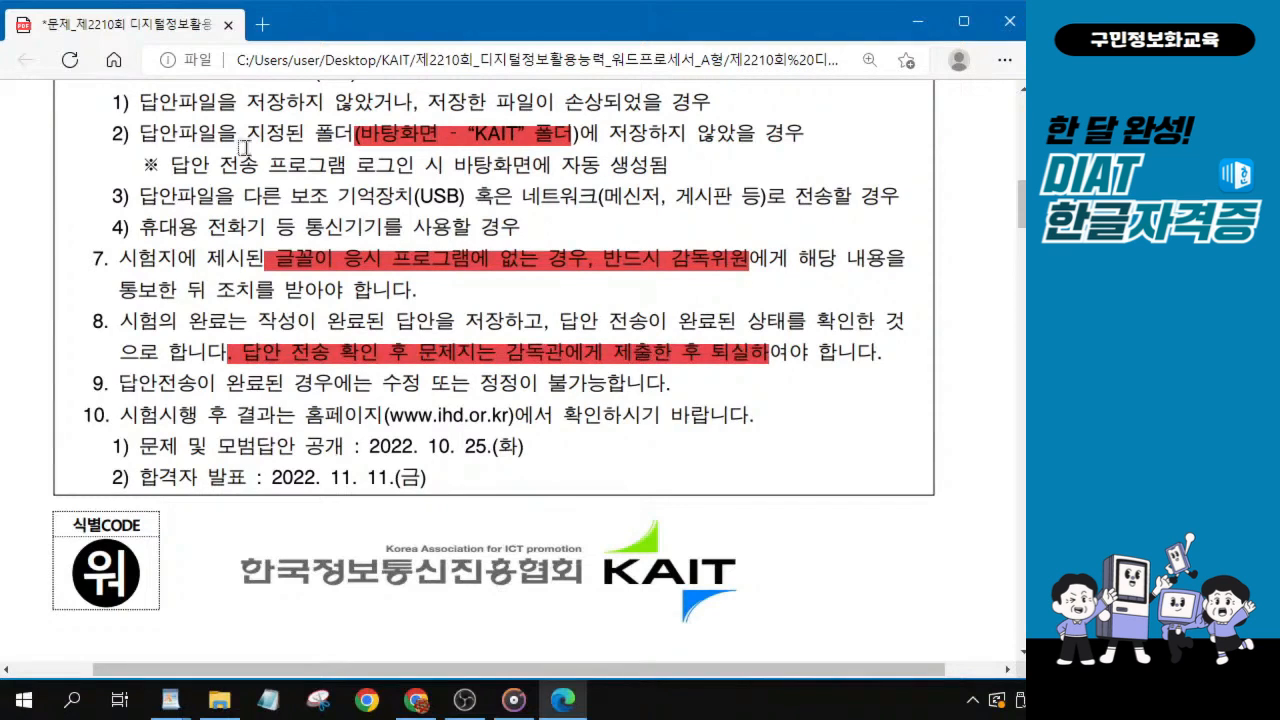
Highlight “A4(210mm×297mm) 크기, 세로 용지방향으” in condition ① on page 2 in red.
scroll(310, 333, down, 5)
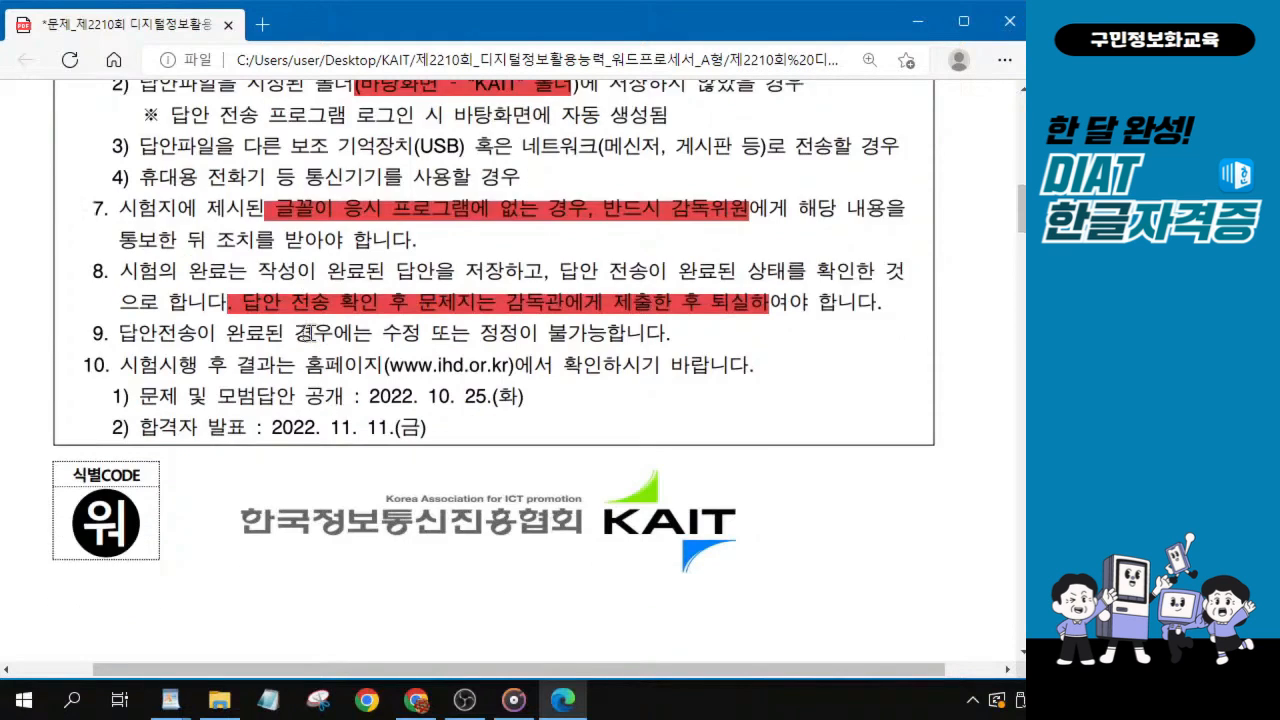
scroll(312, 318, down, 1)
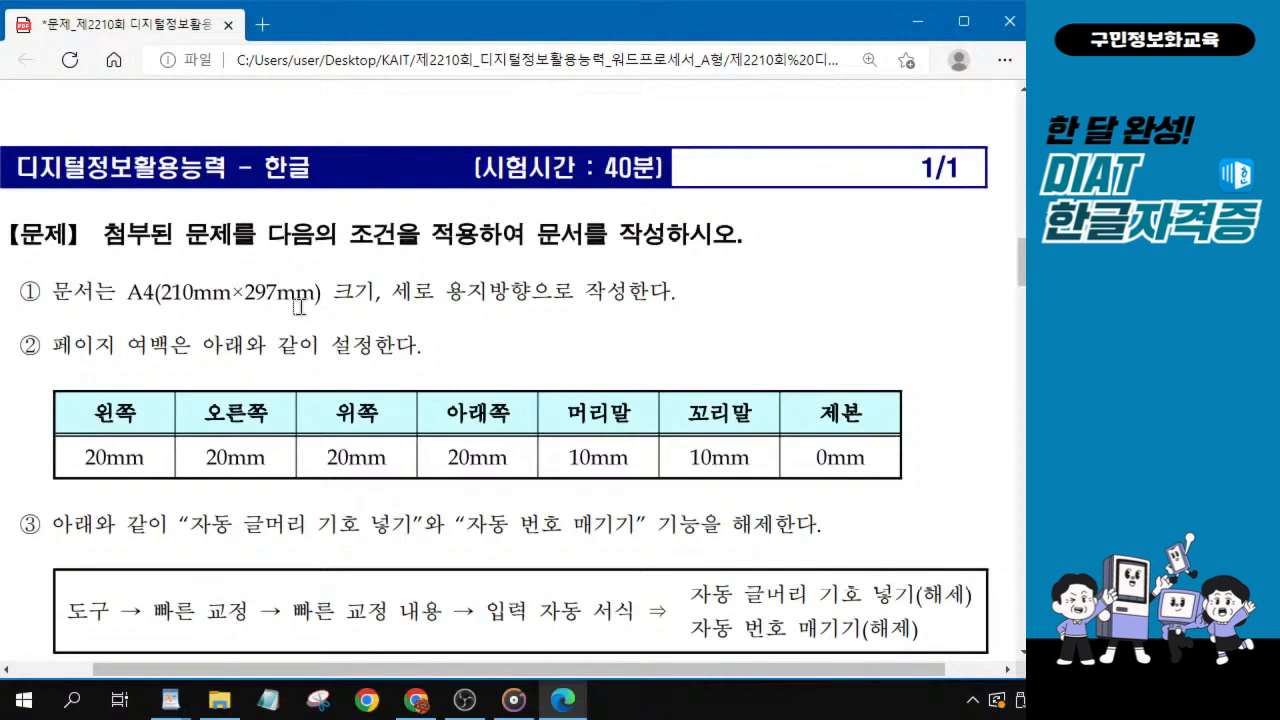
scroll(195, 314, down, 1)
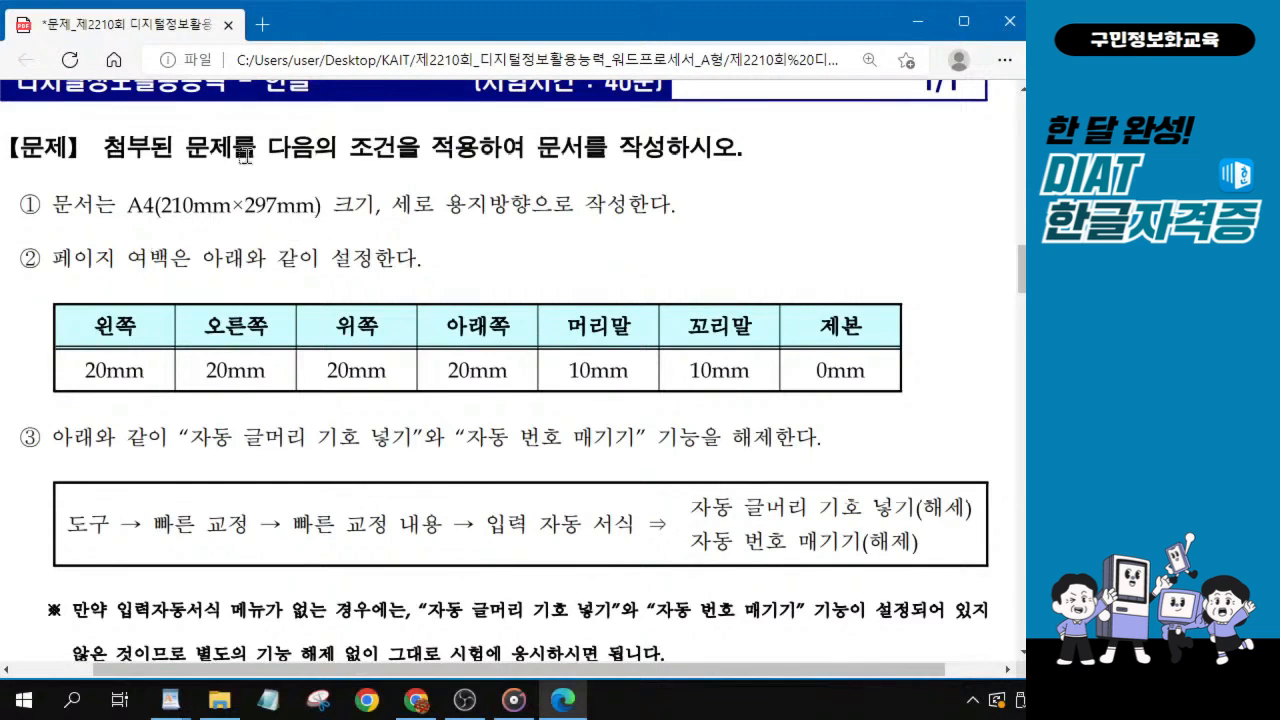
drag(122, 206, 538, 207)
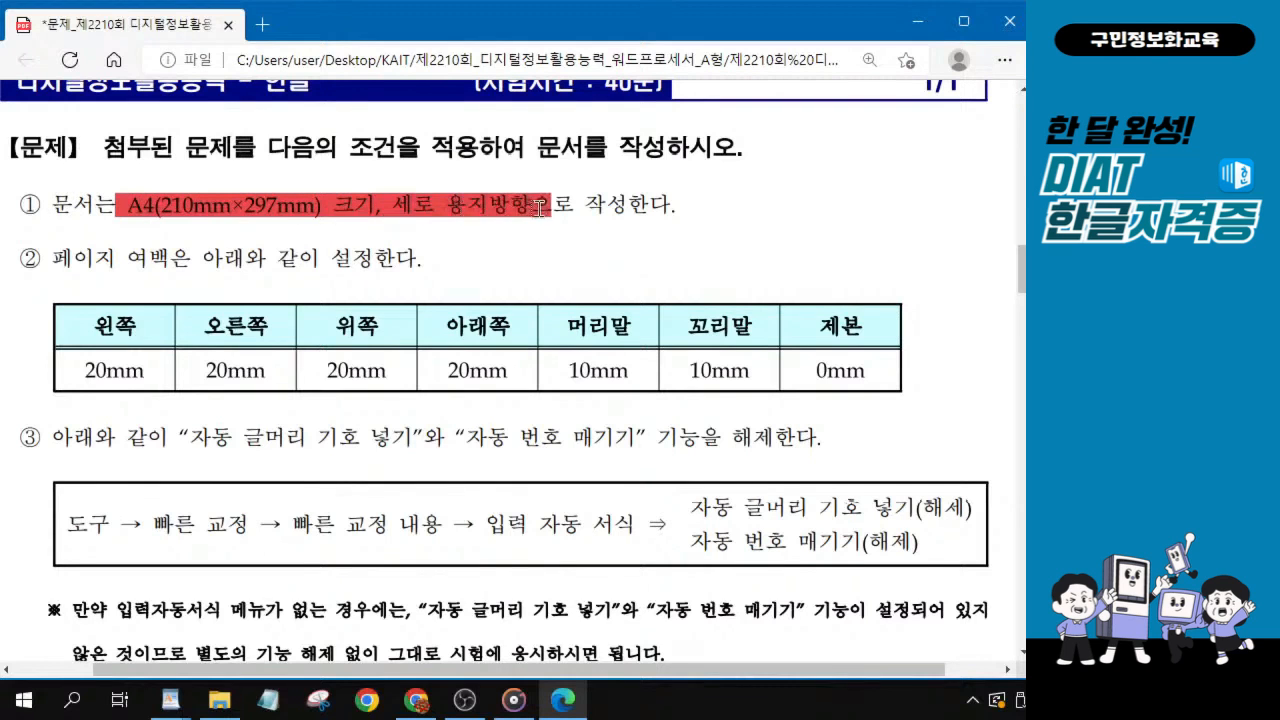
Highlight the numbers 20, 20, 20, 20, 10 and 10 in the page margin table, from 왼쪽 through 꼬리말.
scroll(378, 210, up, 1)
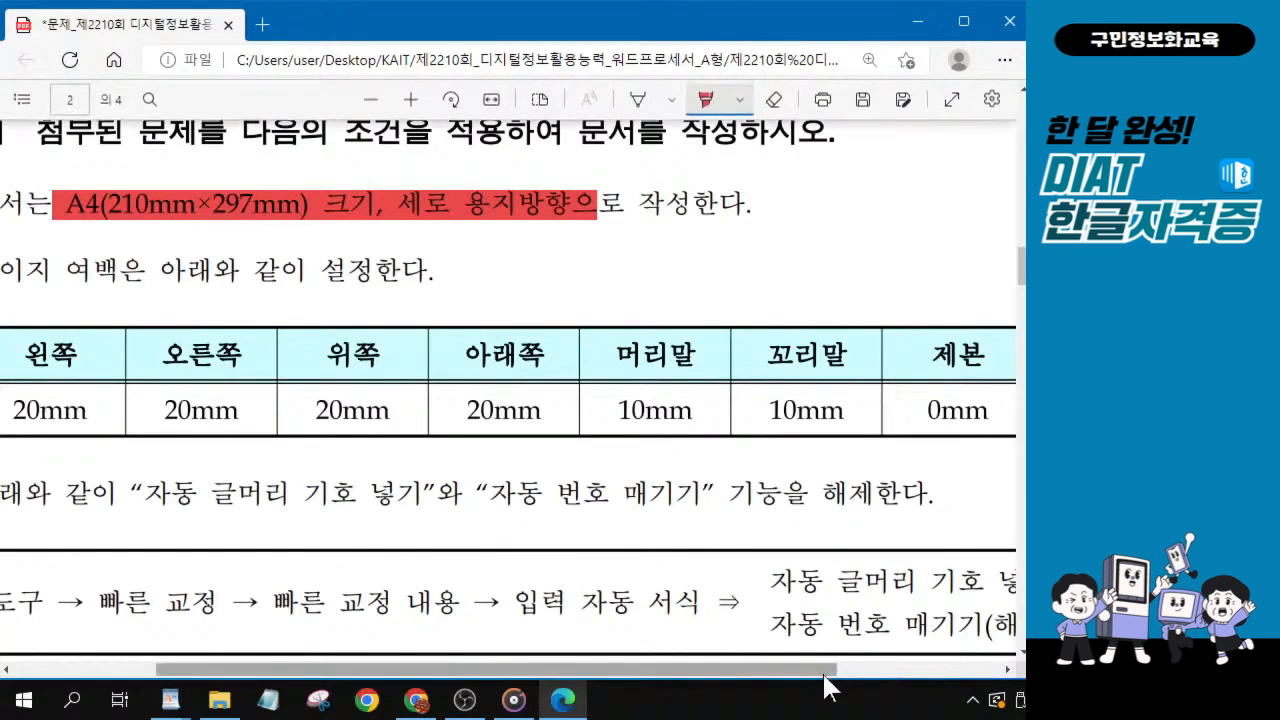
drag(826, 688, 792, 688)
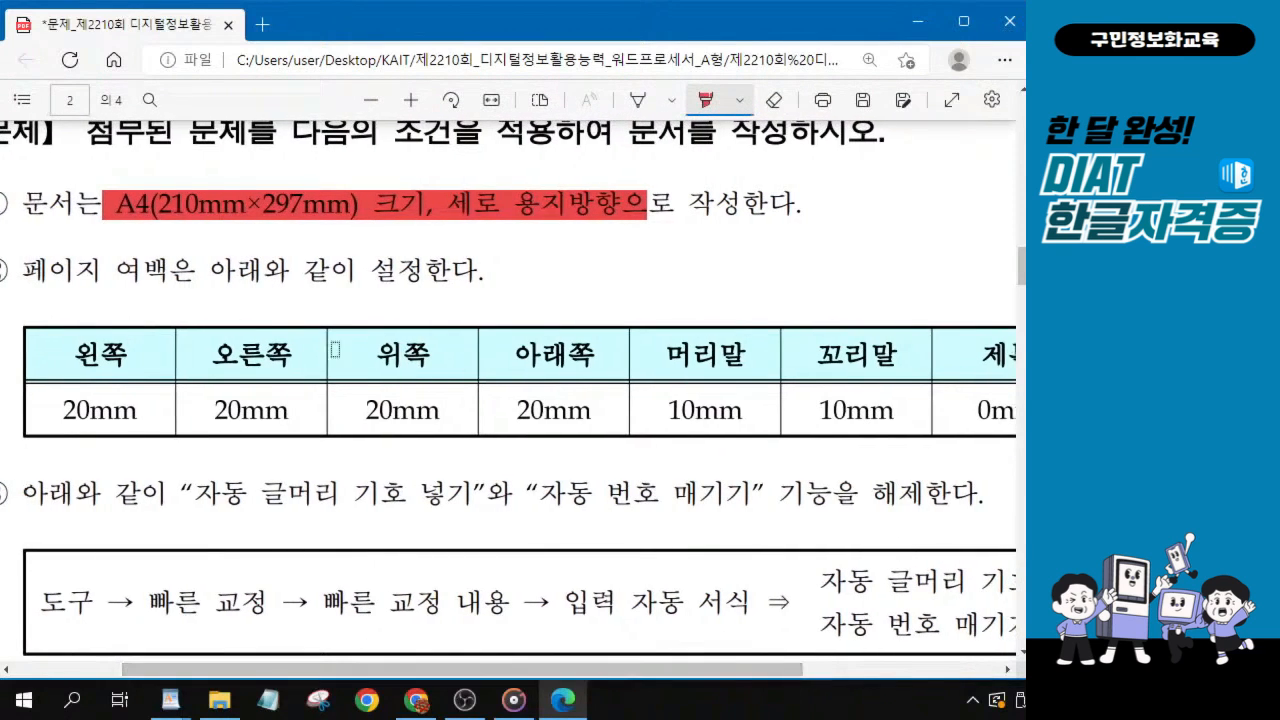
drag(63, 411, 90, 411)
drag(214, 411, 241, 411)
drag(365, 411, 393, 411)
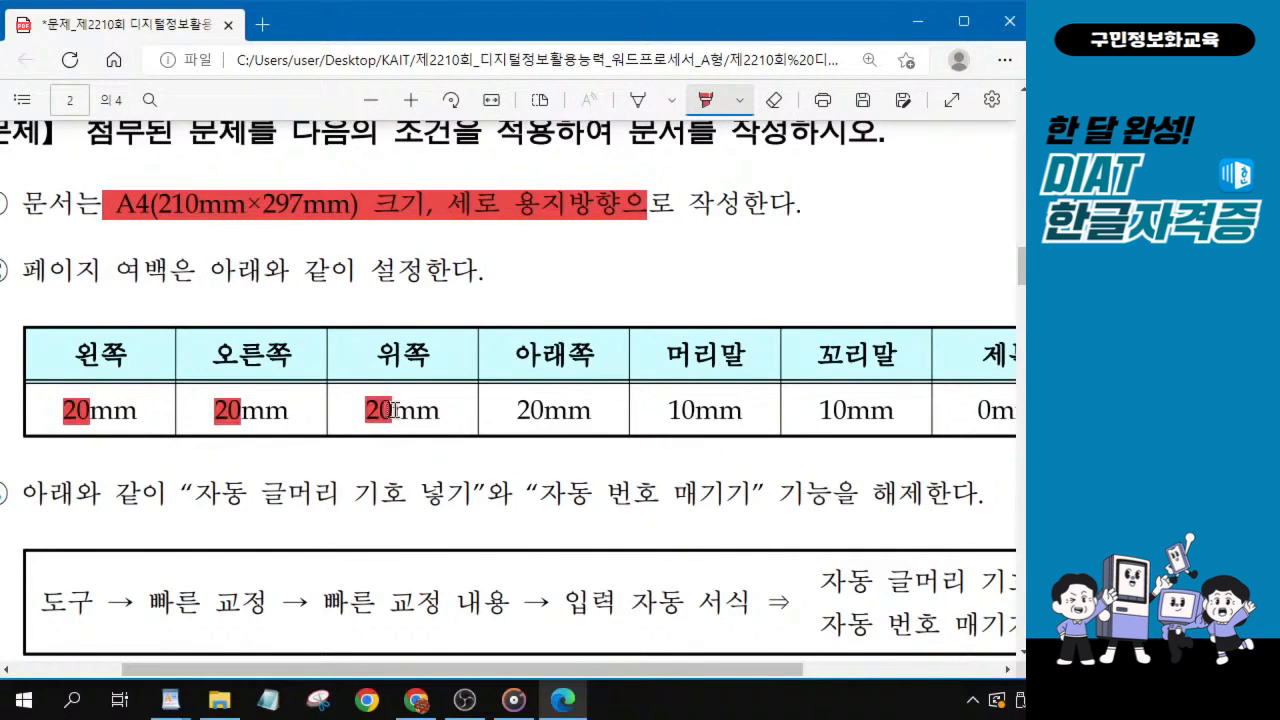
drag(517, 411, 544, 411)
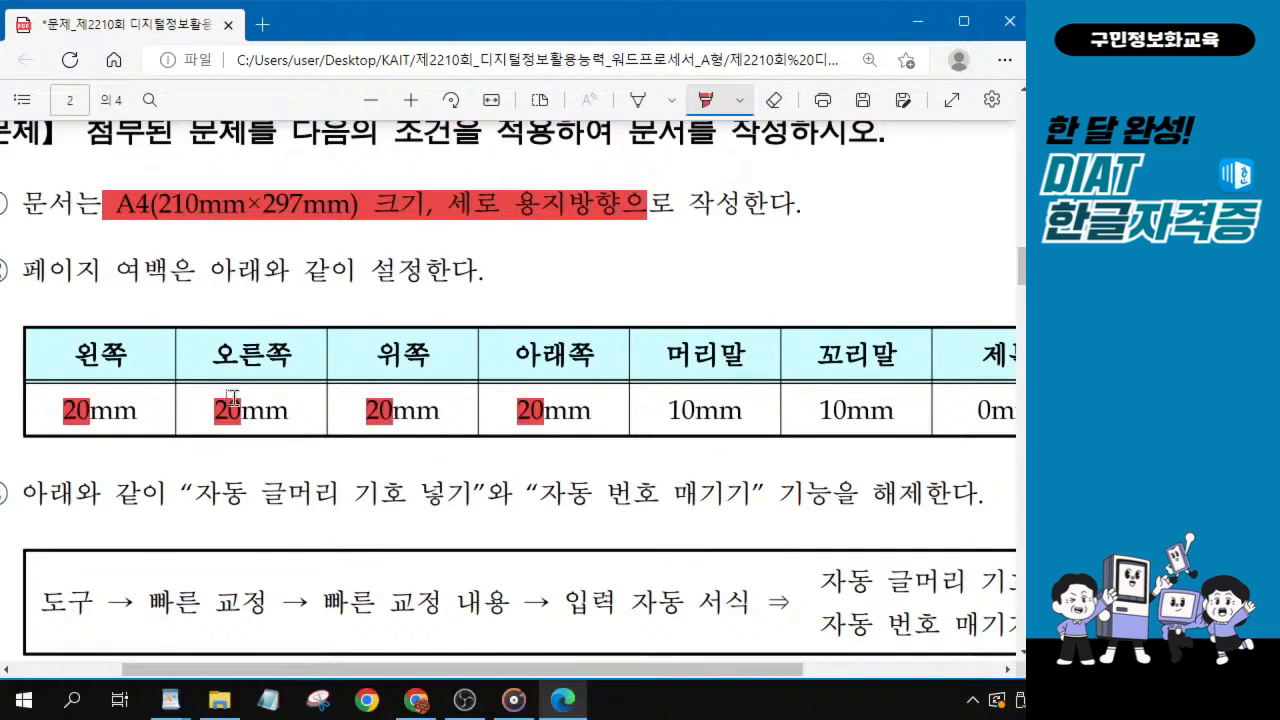
drag(665, 411, 696, 411)
drag(818, 411, 845, 410)
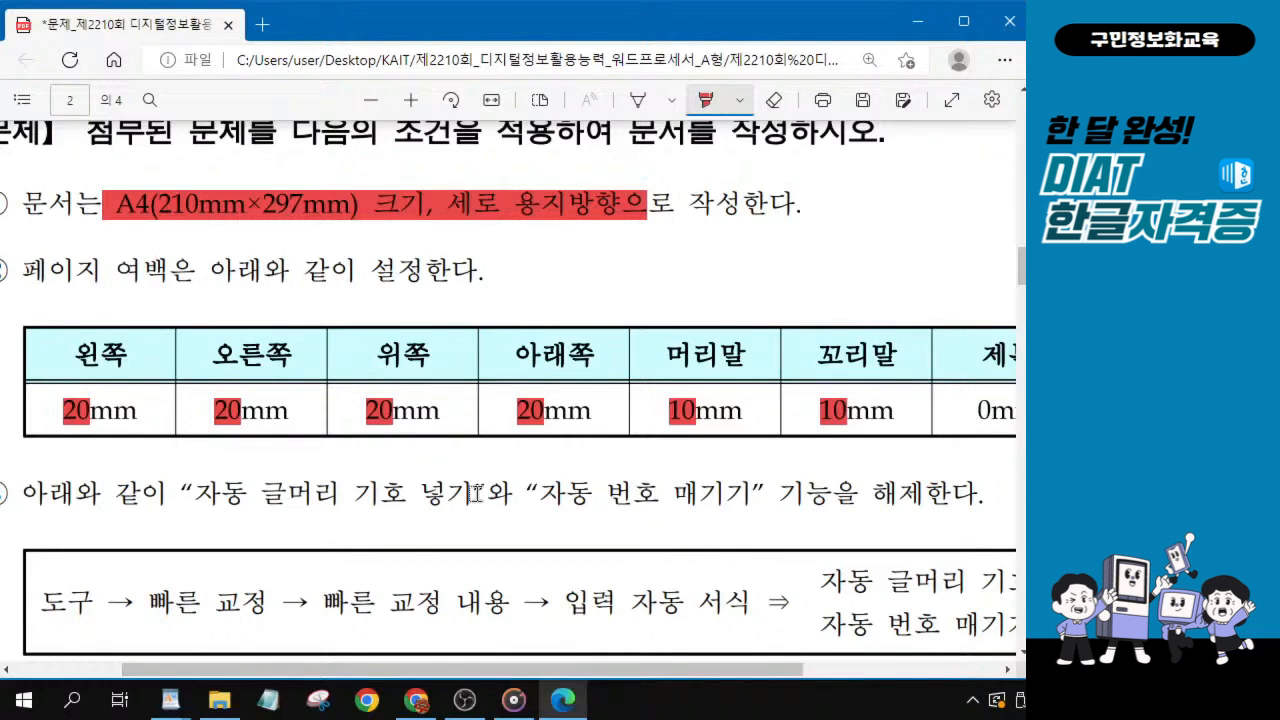
Highlight the “자동 글머리 기호 넣기” and “자동 번호 매기기” phrases in condition ③, plus “바탕, 10p” and “줄간격 160%” in the font condition.
scroll(475, 492, down, 3)
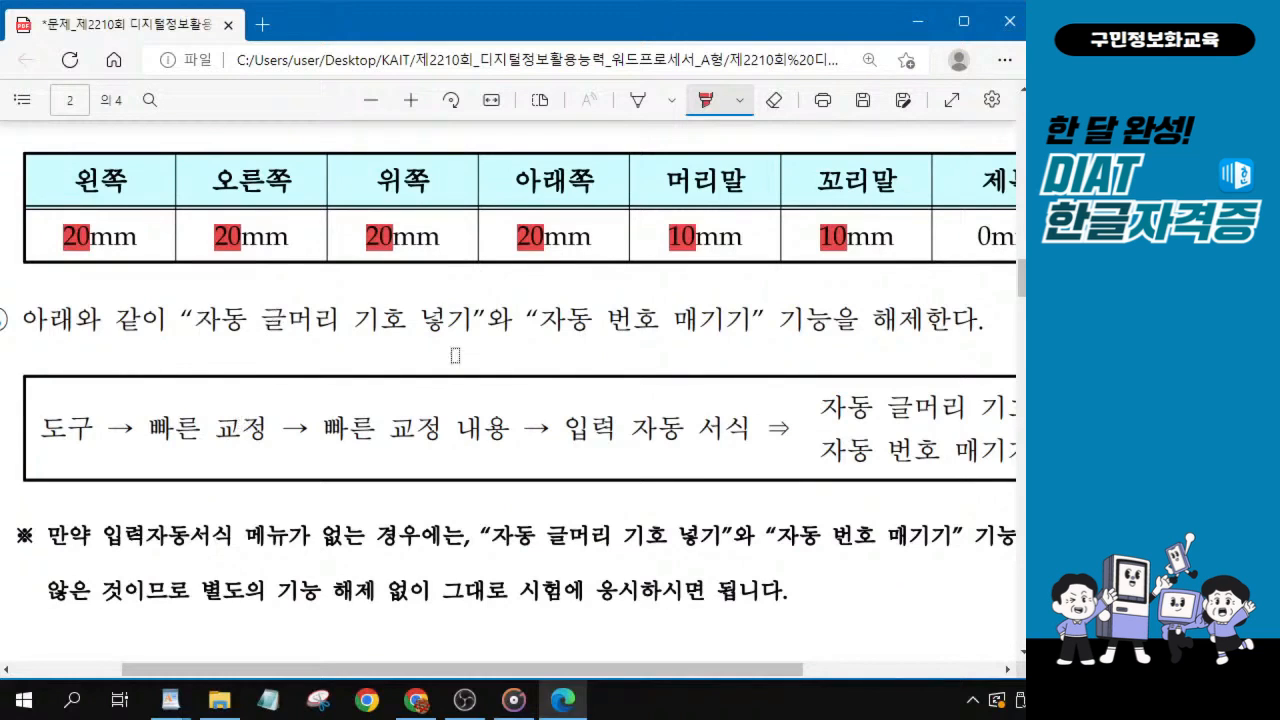
drag(193, 319, 950, 325)
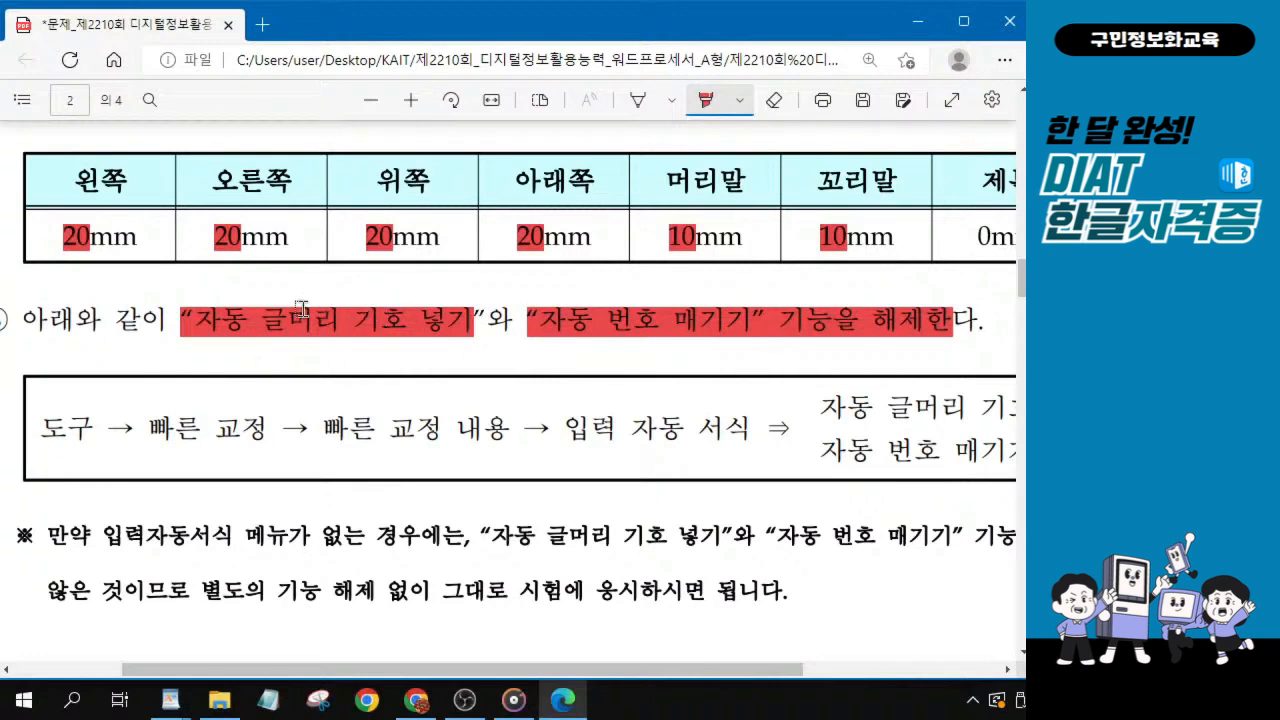
scroll(357, 430, down, 5)
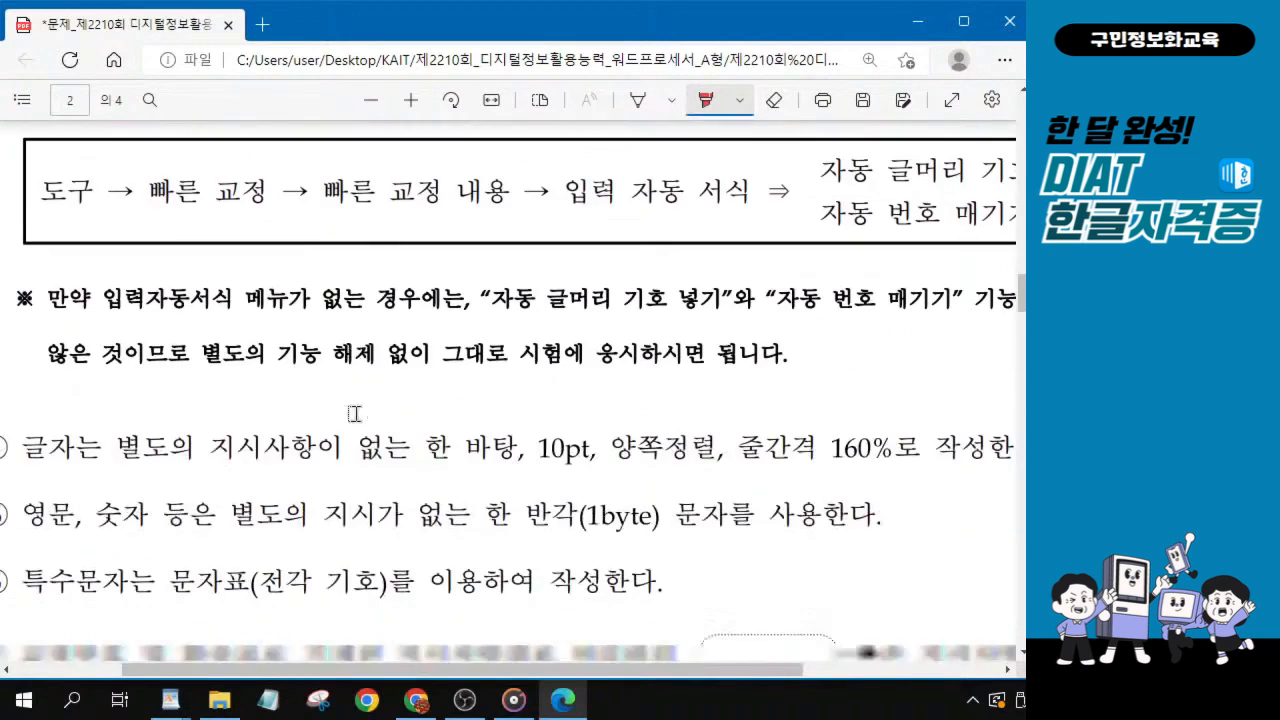
scroll(351, 405, down, 1)
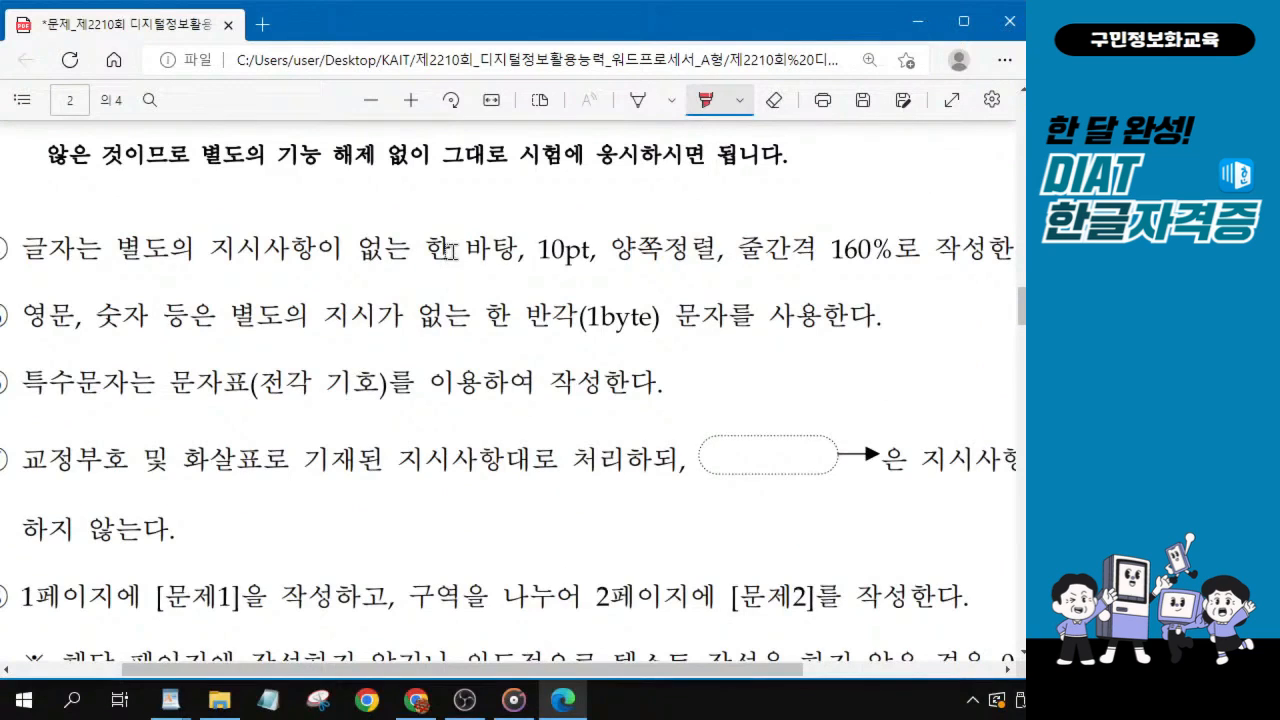
drag(472, 246, 588, 247)
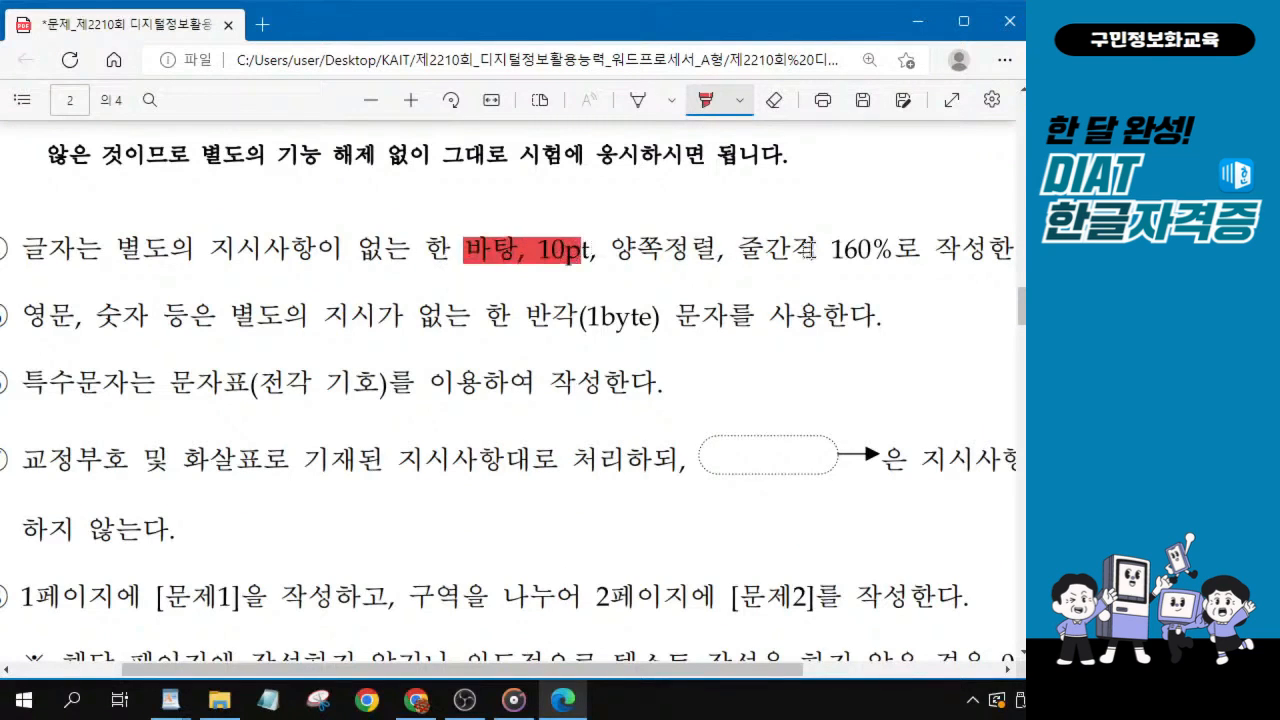
drag(718, 250, 893, 250)
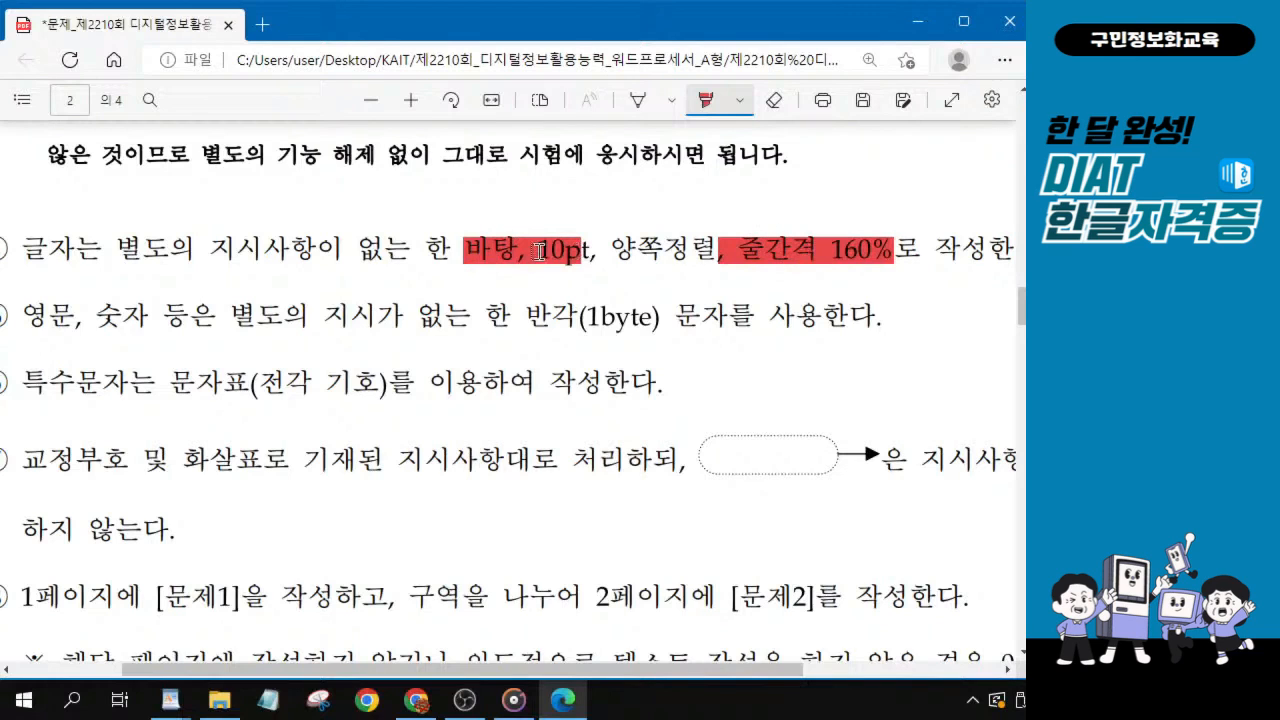
Highlight “영문, 숫자 등은” and “반각(1byte) 문자” in the half-width condition, and “문자표(전각 기호)” in the special-character condition.
drag(26, 317, 203, 317)
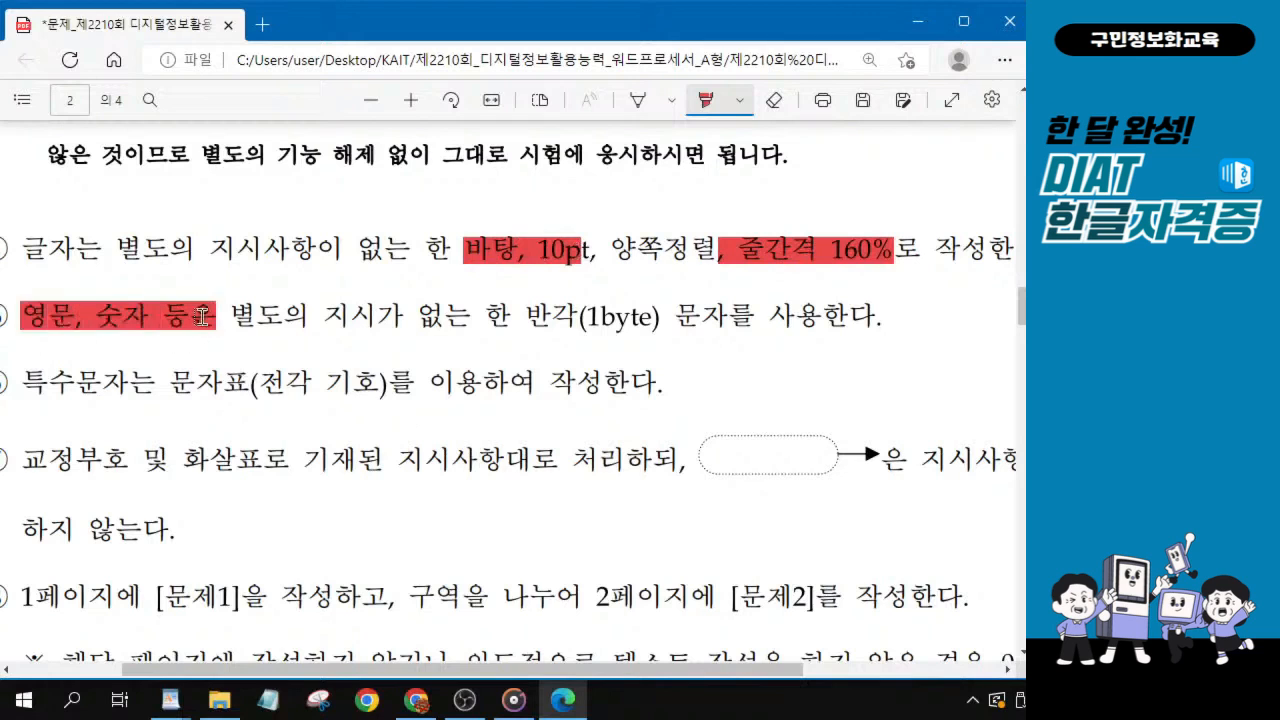
drag(526, 317, 729, 317)
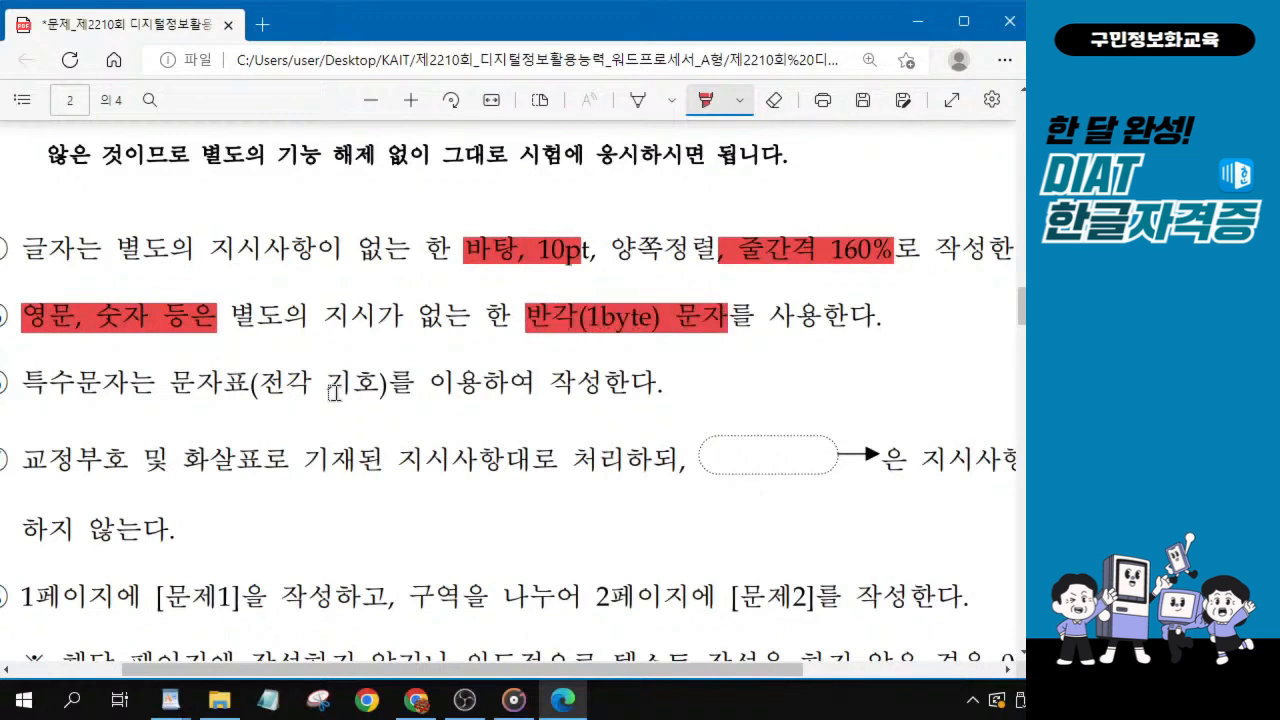
scroll(333, 392, down, 1)
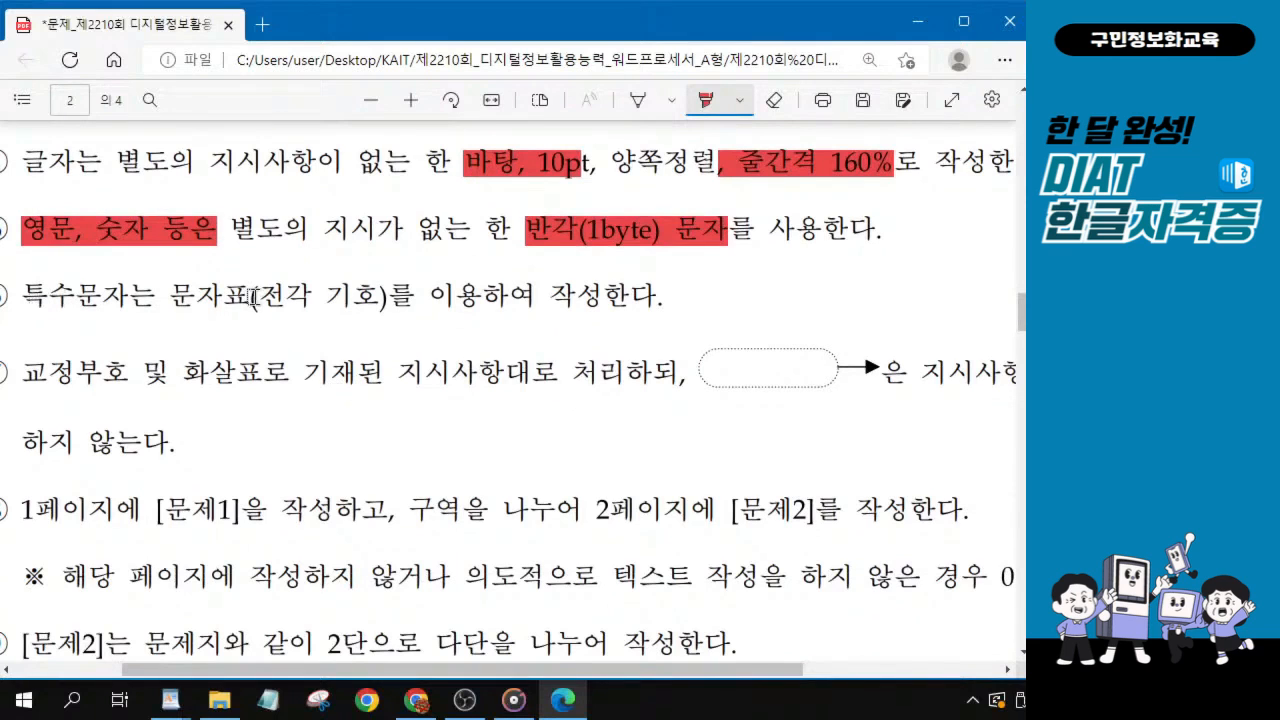
drag(174, 296, 388, 296)
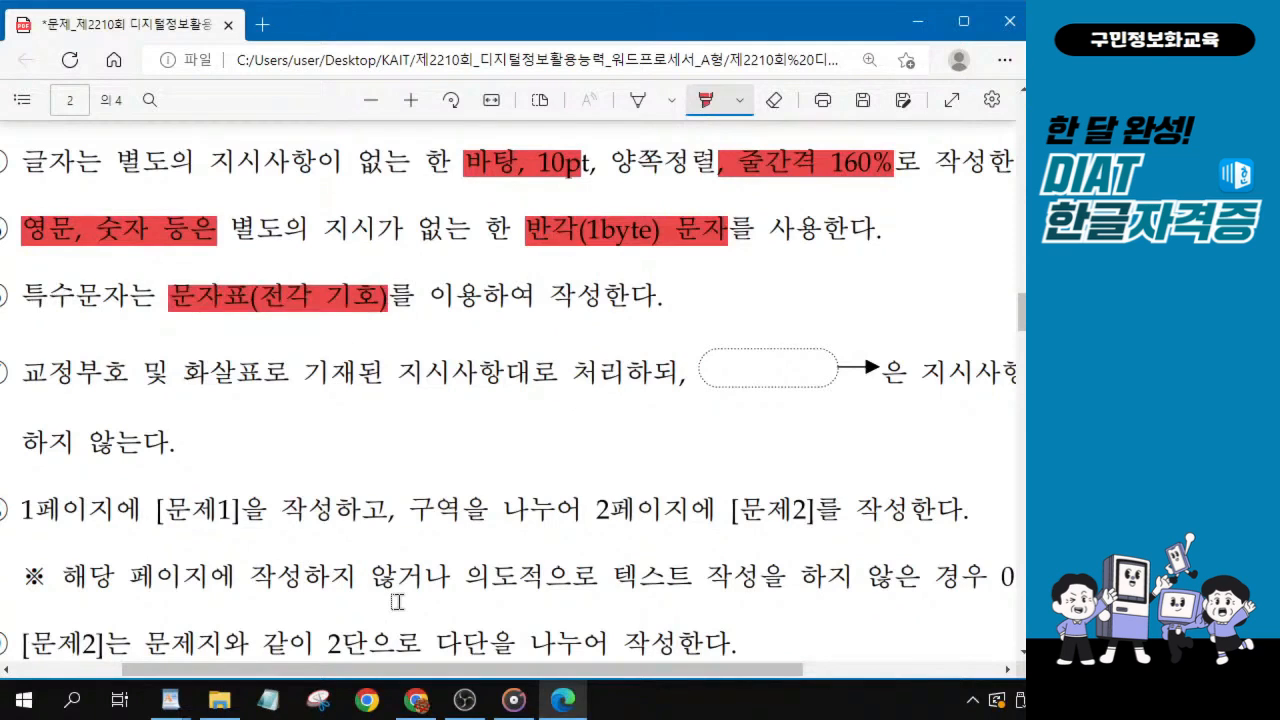
scroll(405, 412, down, 1)
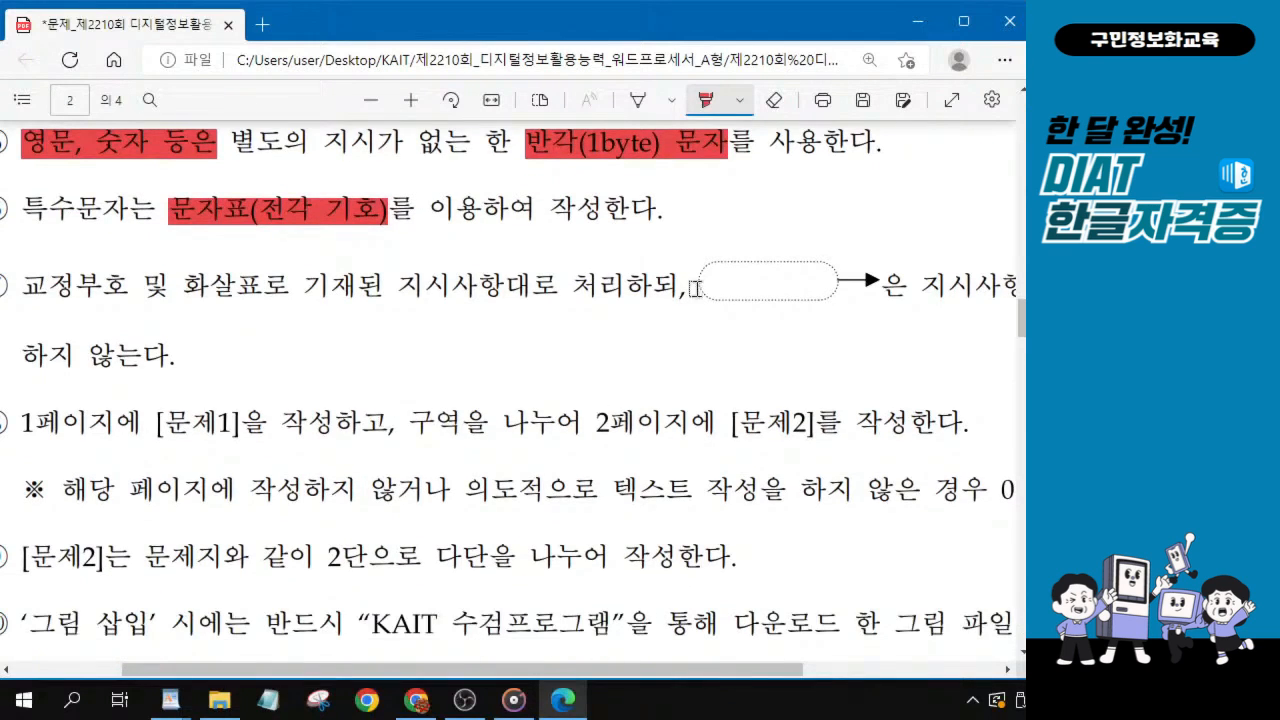
Highlight the dotted callout with its arrow in condition ⑦, plus “1페이지에 [문제1]을 작성하”, “구역을 나누어” and “[문제2]” in condition ⑧.
drag(682, 670, 720, 670)
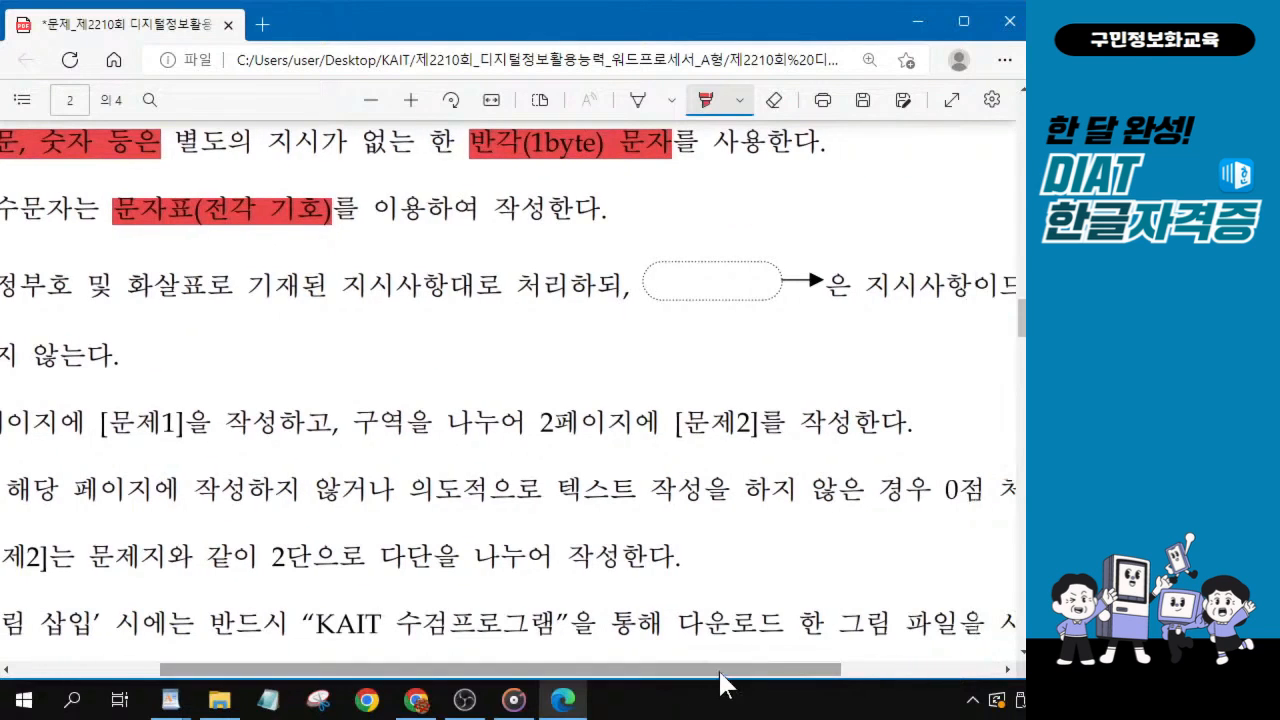
drag(636, 275, 821, 290)
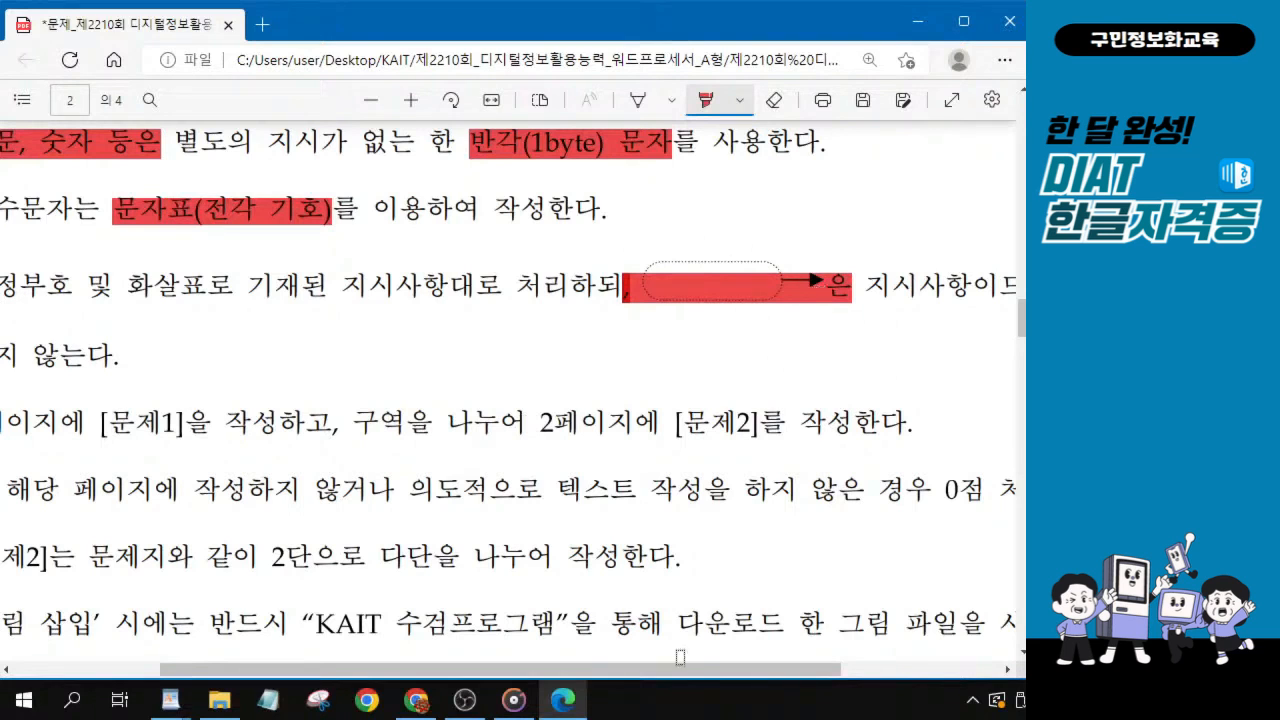
scroll(679, 657, left, 1)
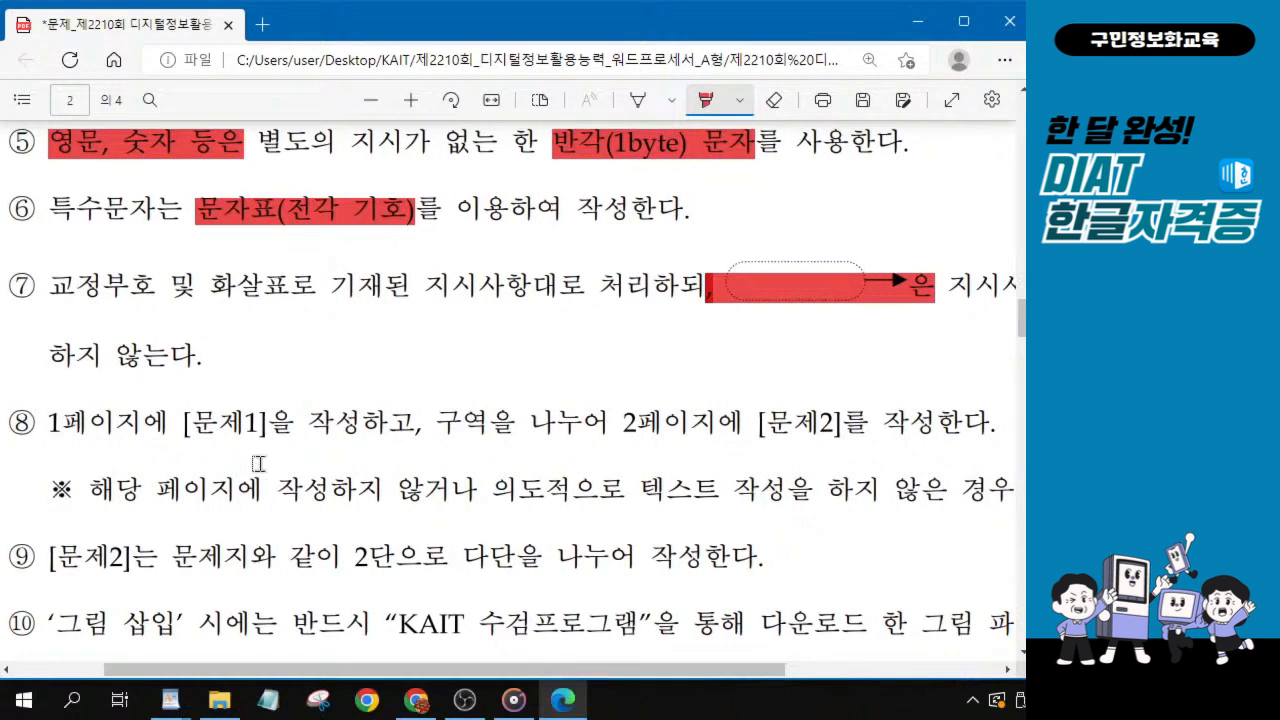
drag(48, 424, 385, 427)
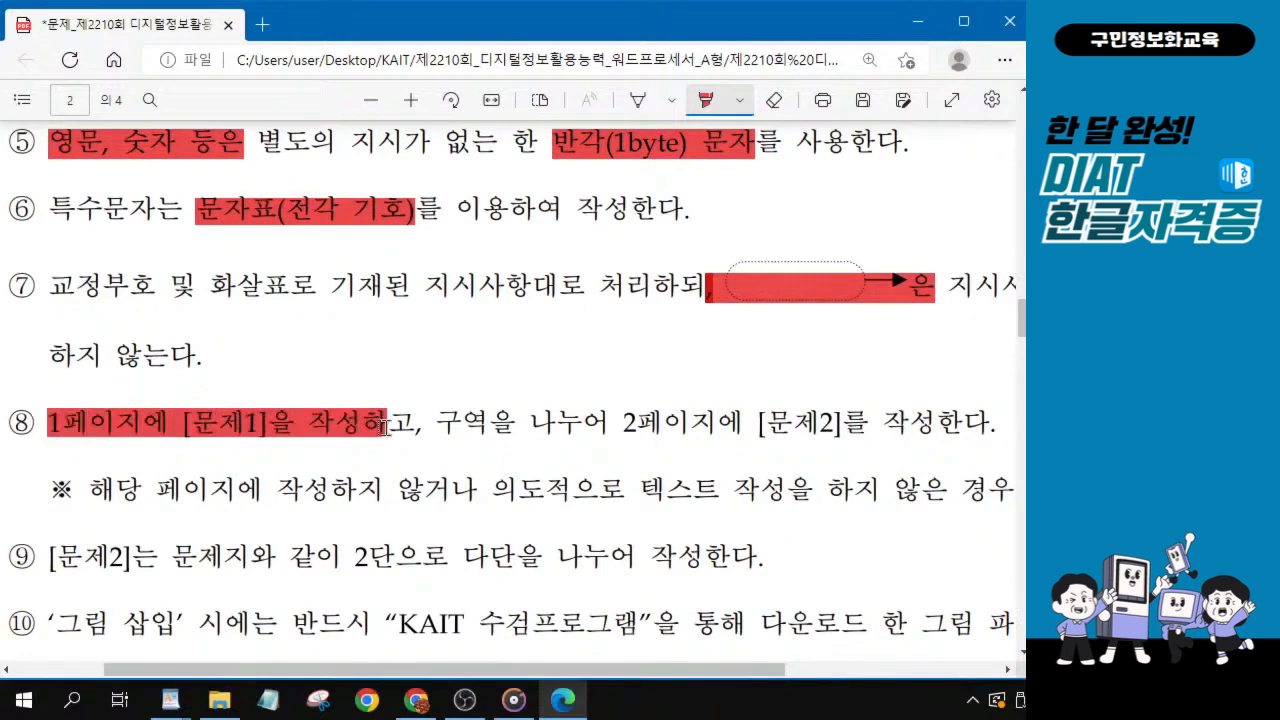
scroll(312, 500, down, 1)
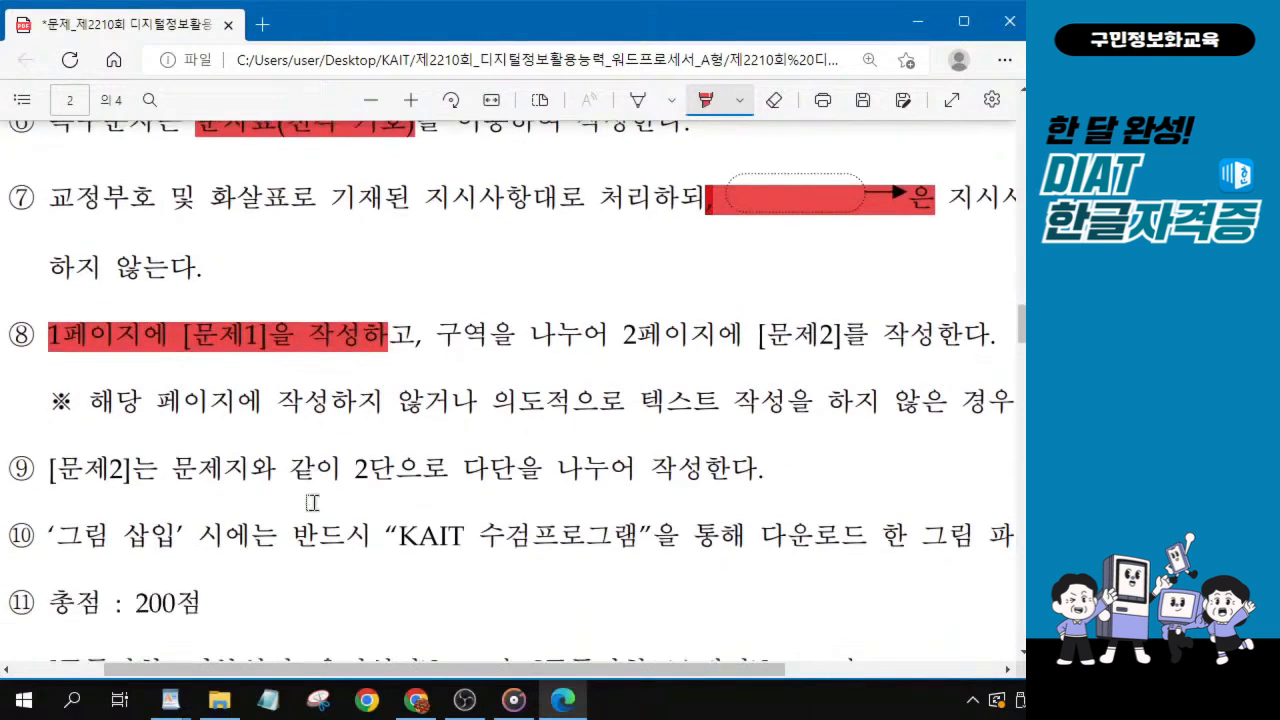
drag(434, 336, 585, 335)
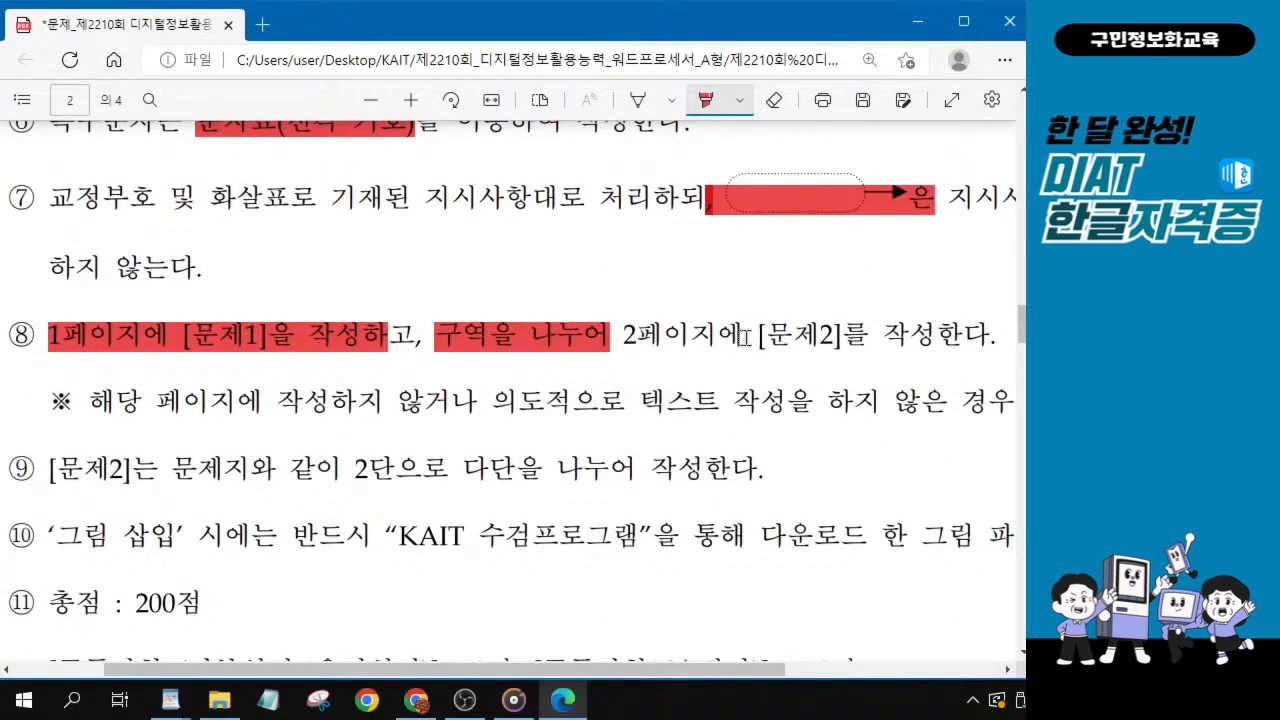
drag(743, 335, 848, 335)
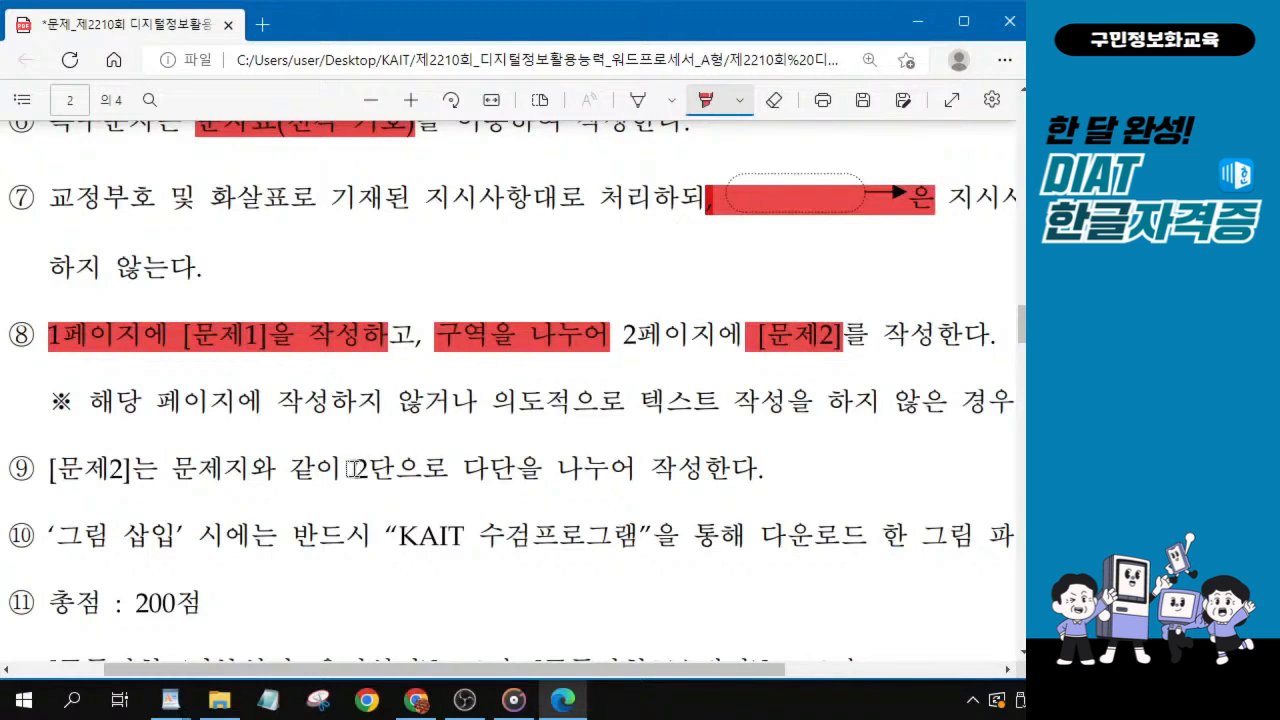
Highlight “2단으로 다단” in condition ⑨ and “그림 삽입” in condition ⑩.
drag(352, 468, 506, 468)
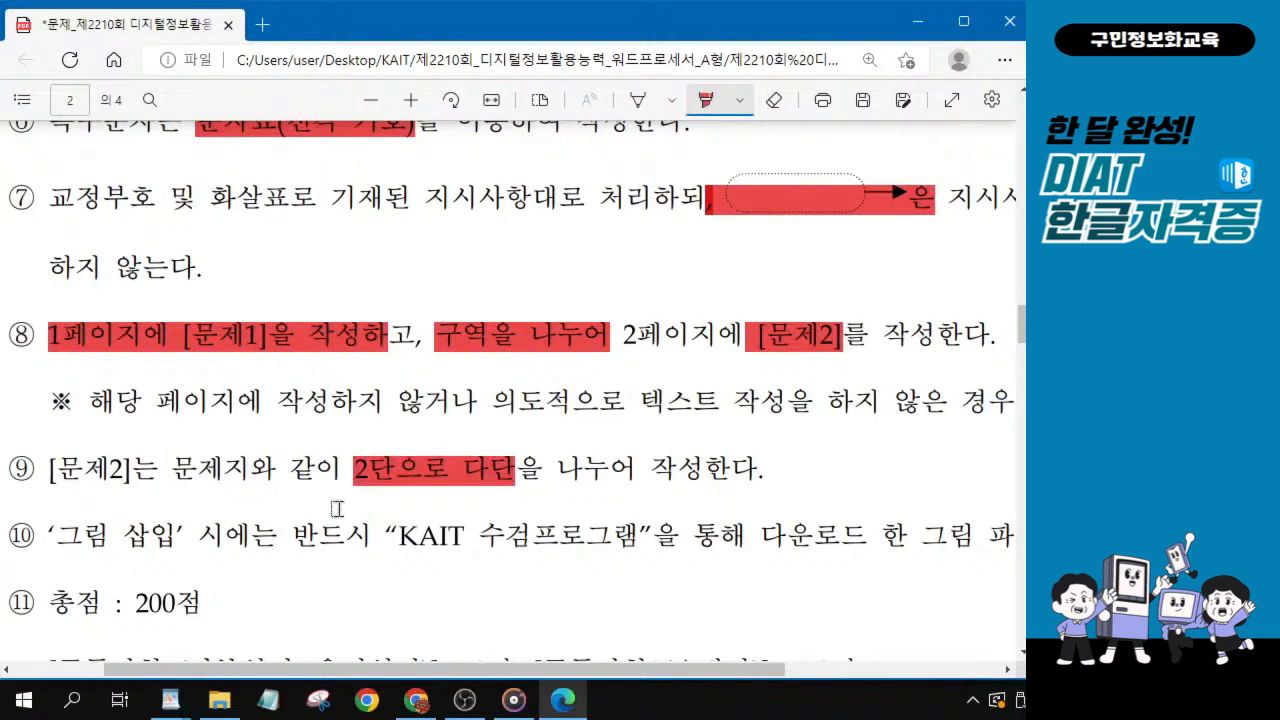
scroll(337, 509, down, 1)
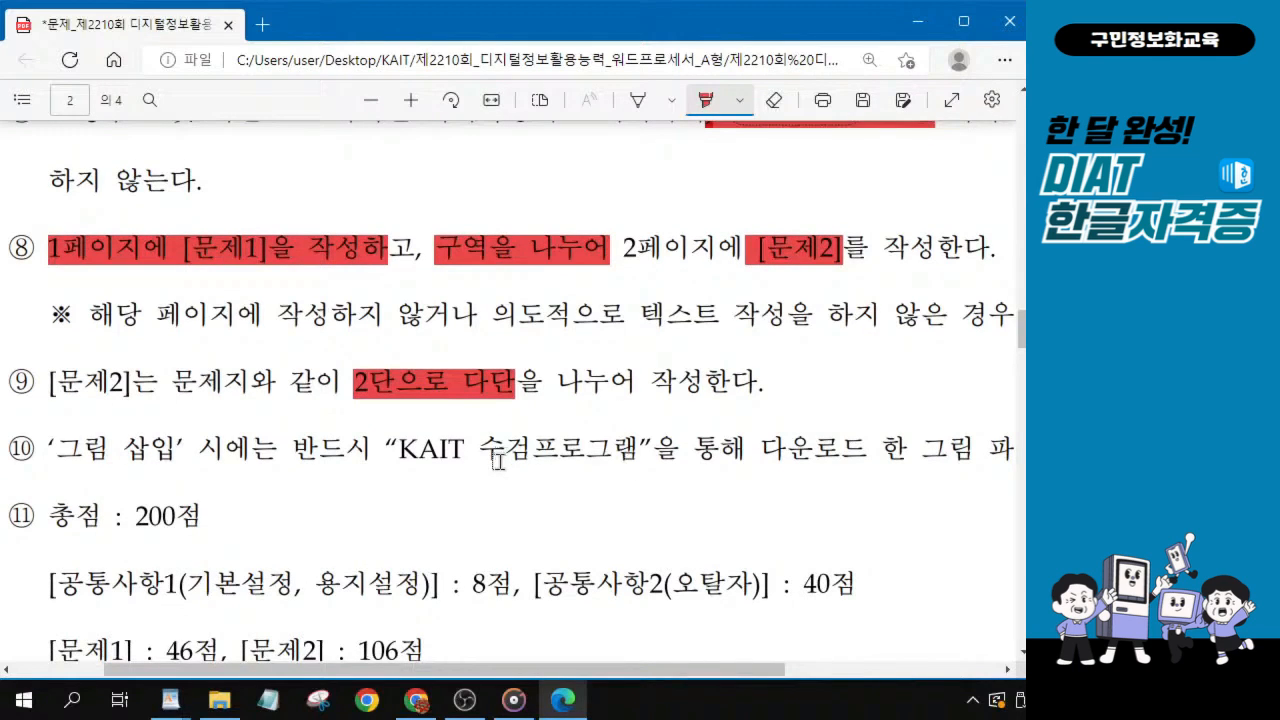
click(385, 448)
drag(48, 448, 172, 448)
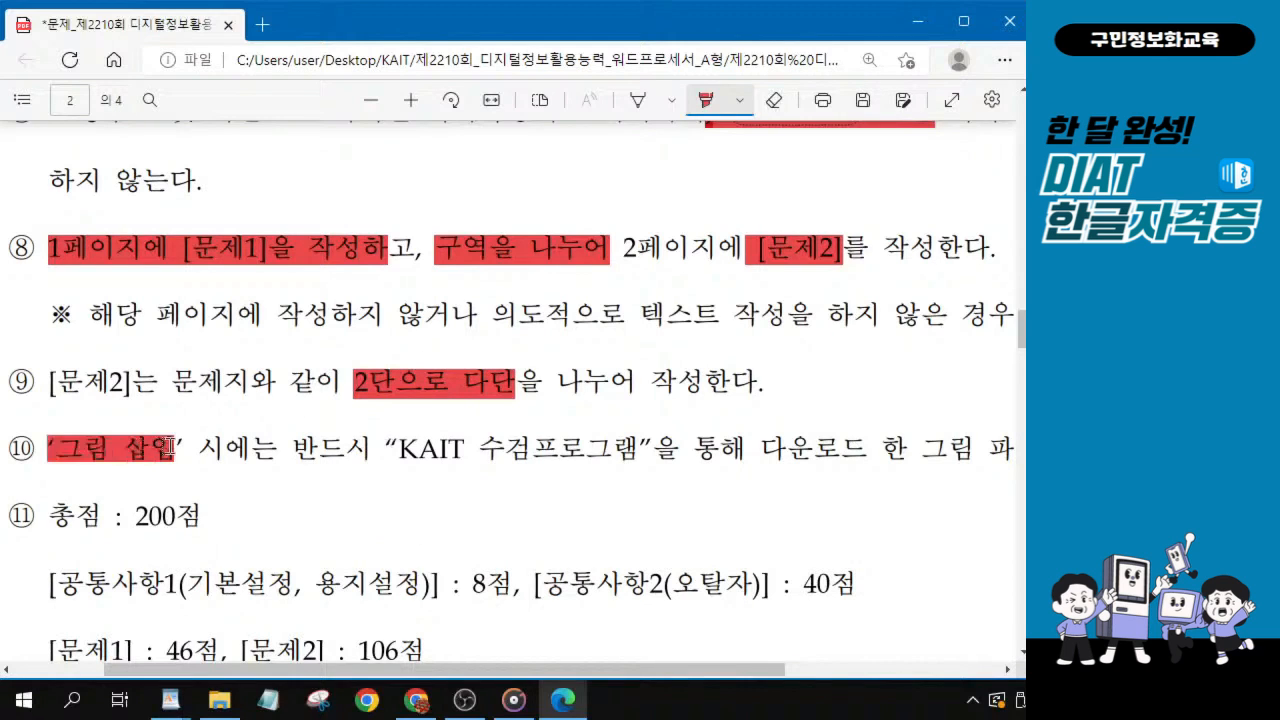
Highlight the scores in condition ⑪: 200점, 기본설정/용지설정 8점, 오탈자 40점, 문제1 46점 and 문제2 106점.
scroll(170, 448, down, 1)
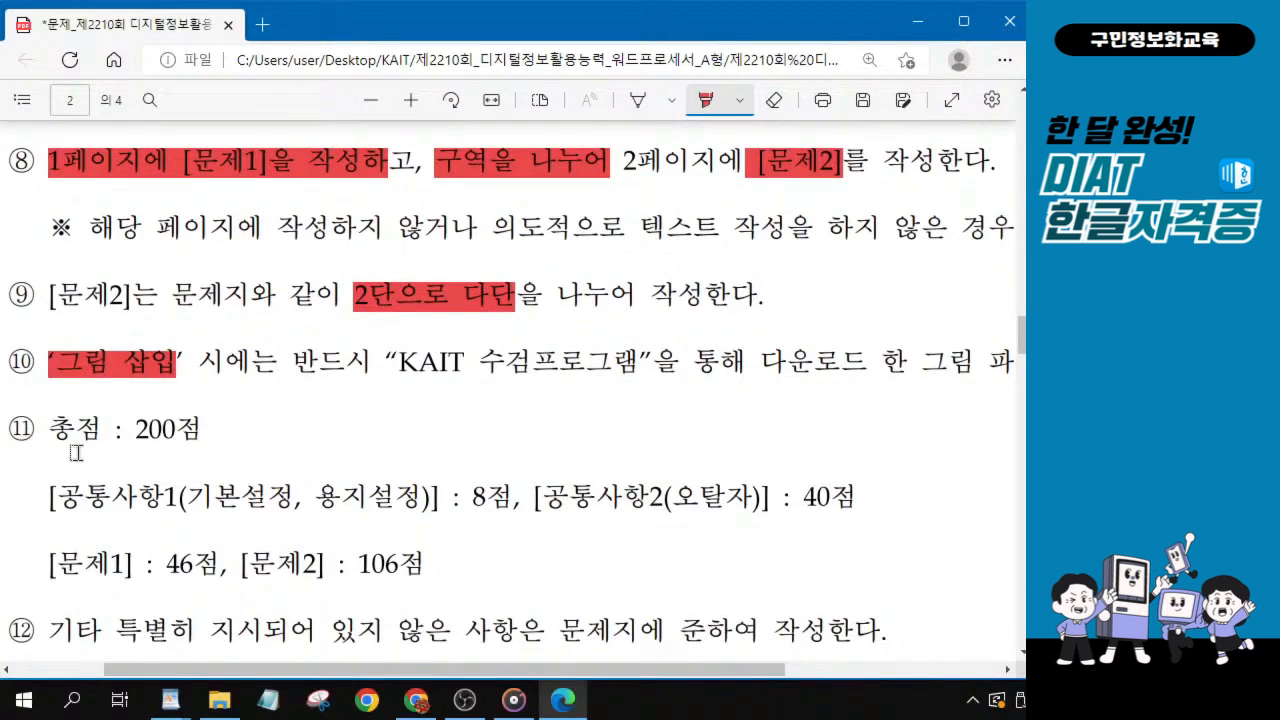
scroll(150, 440, down, 2)
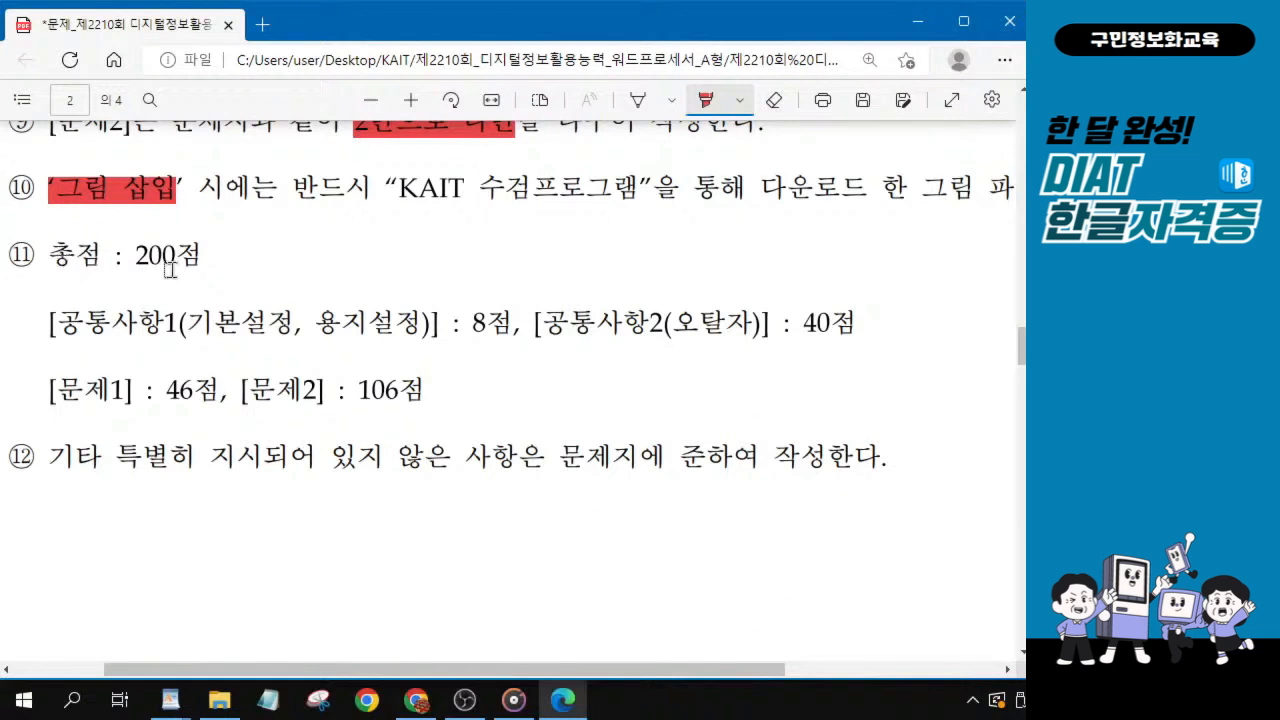
drag(114, 256, 208, 257)
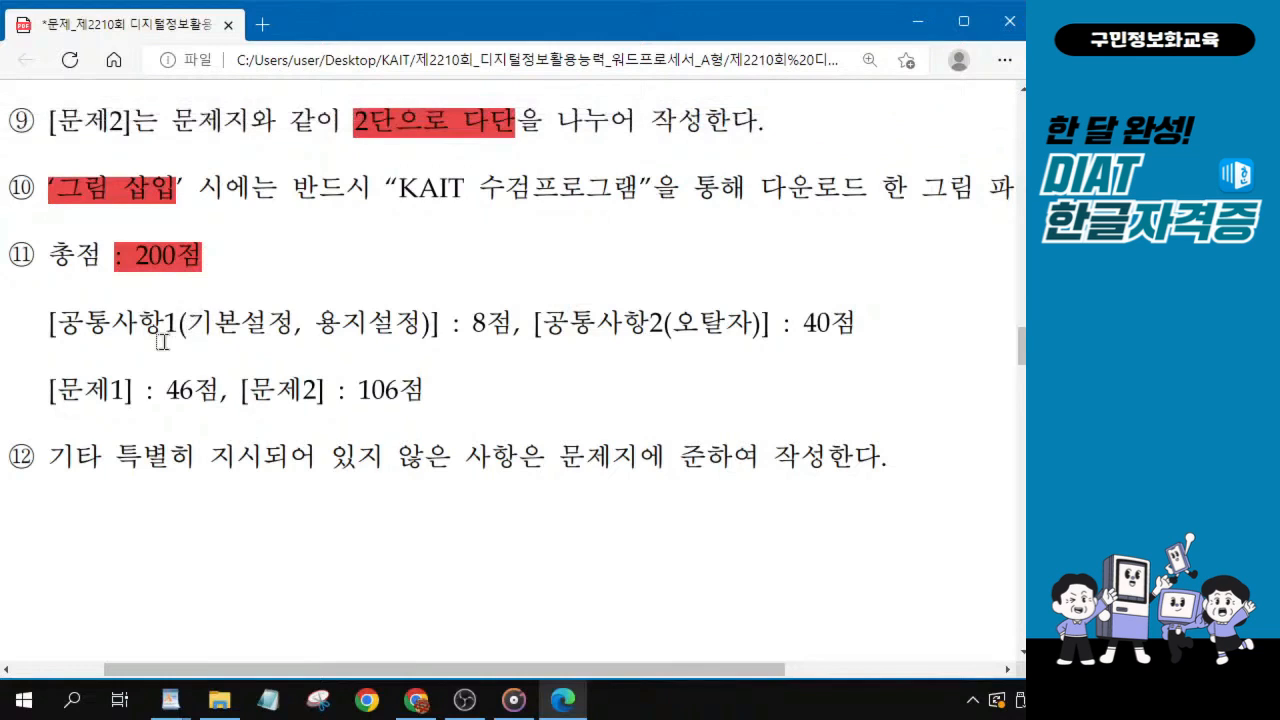
drag(187, 323, 521, 324)
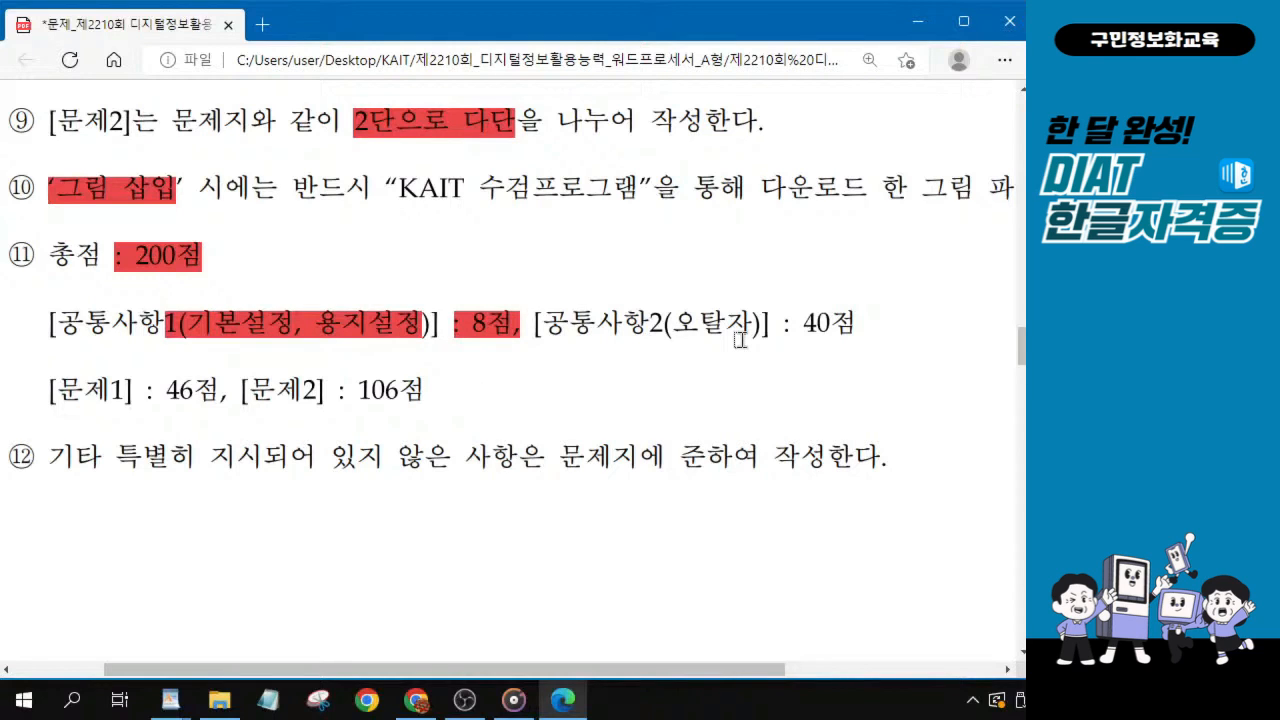
drag(650, 324, 866, 323)
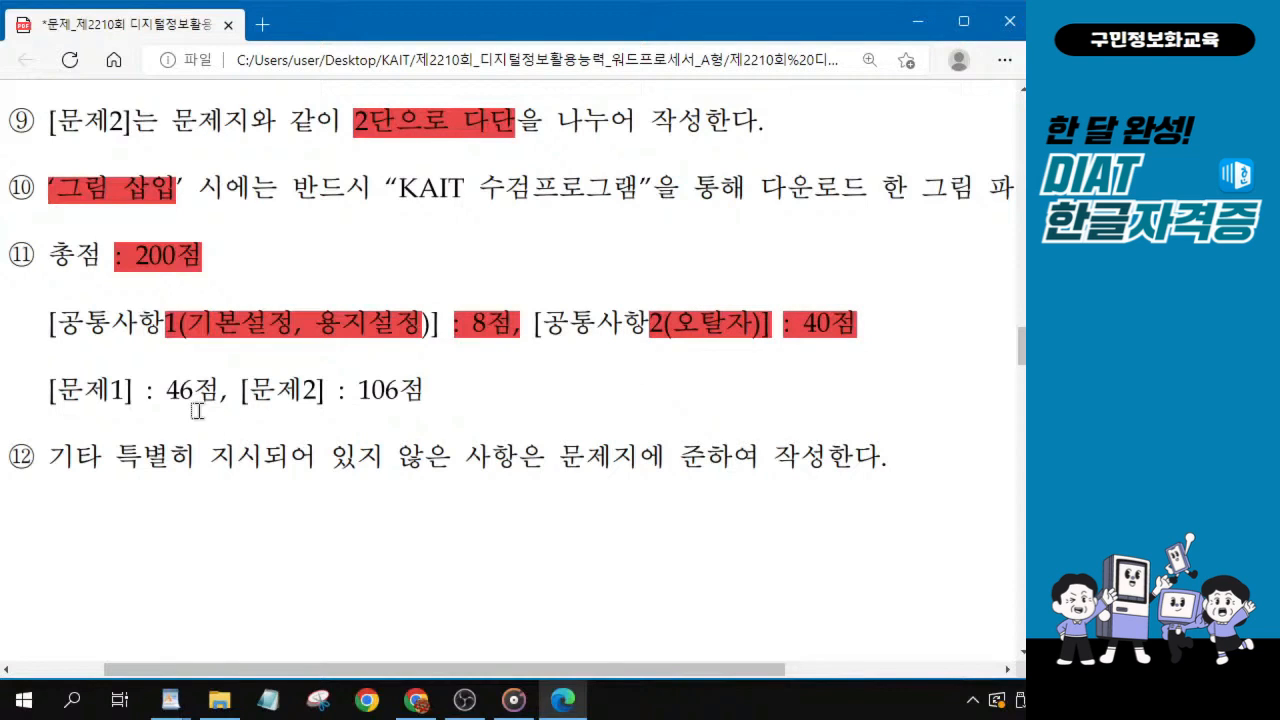
drag(148, 390, 228, 398)
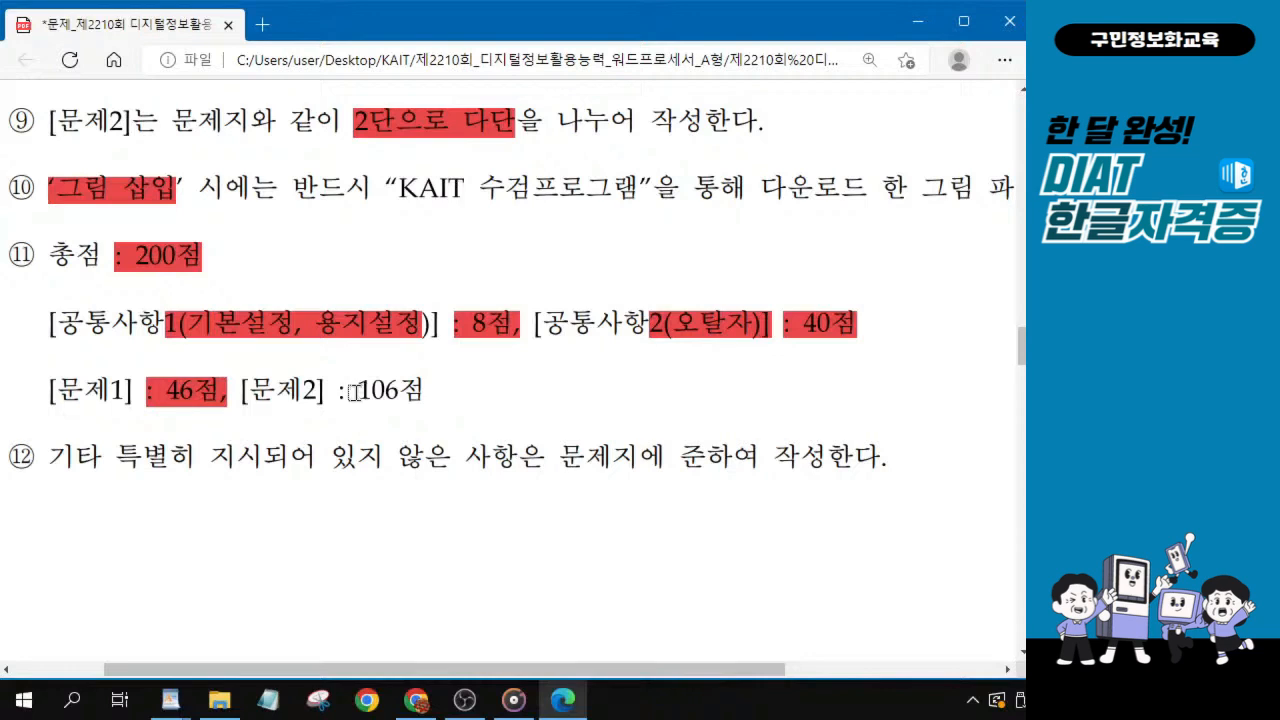
drag(342, 392, 428, 392)
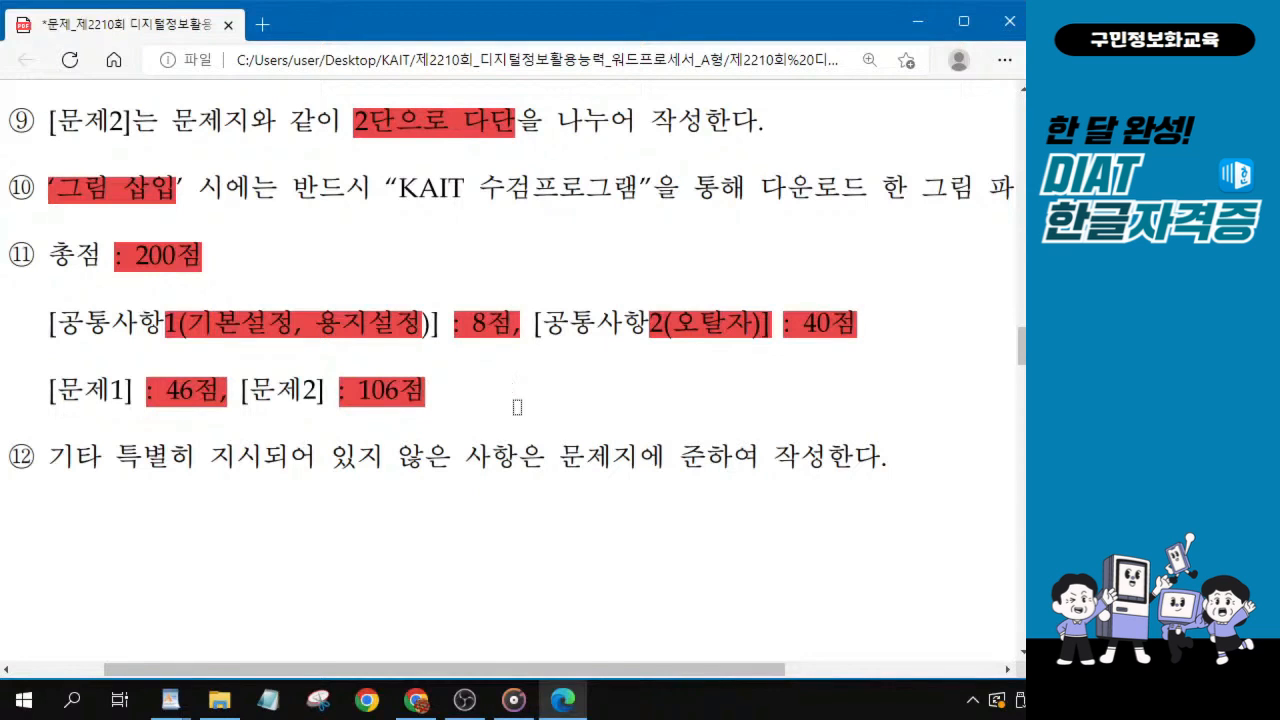
Examine the 문제 1 sample on page 3, including the formatting callouts for the 글맵시 title, the header and the body text.
scroll(452, 479, down, 6)
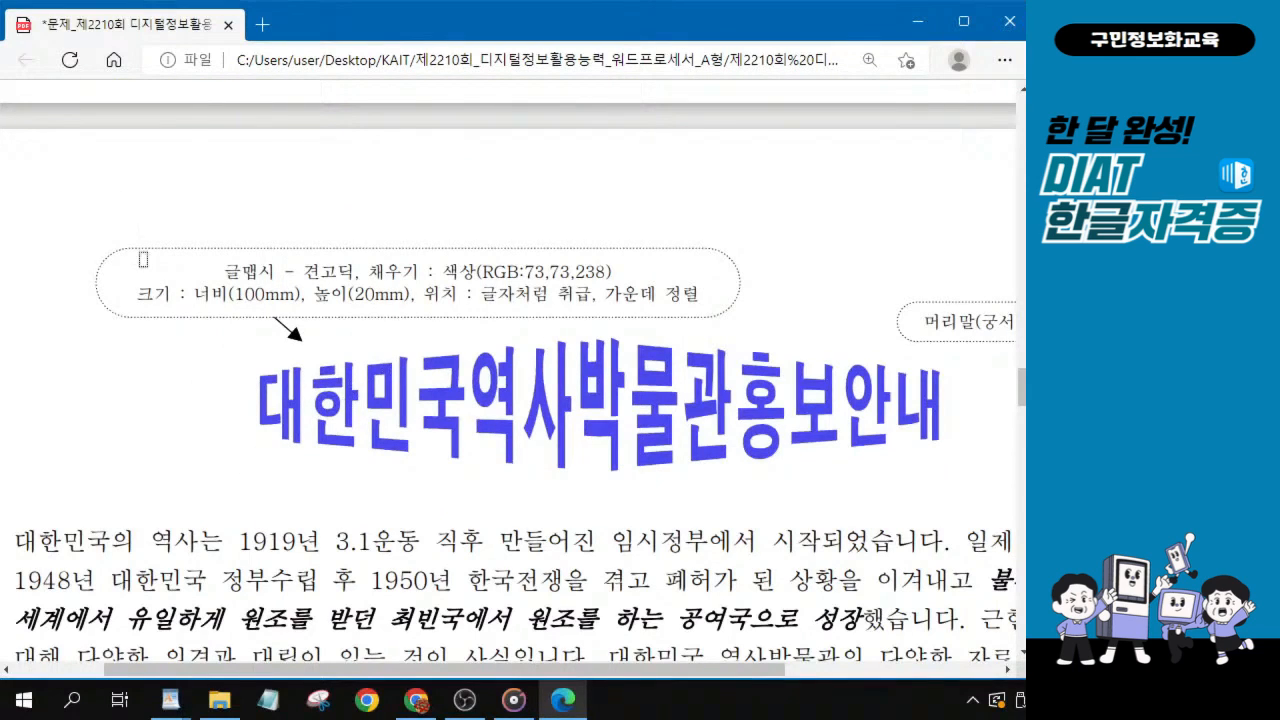
click(143, 258)
click(546, 305)
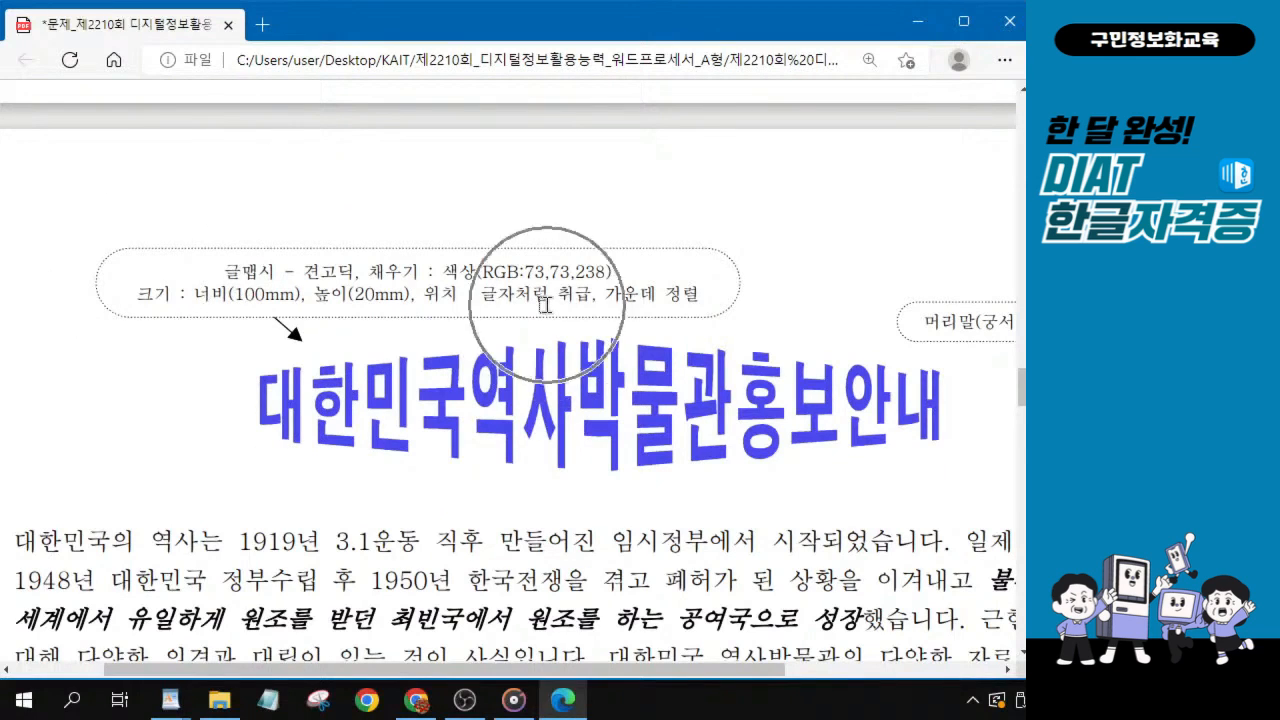
key(ctrl)
key(ctrl)
key(ctrl)
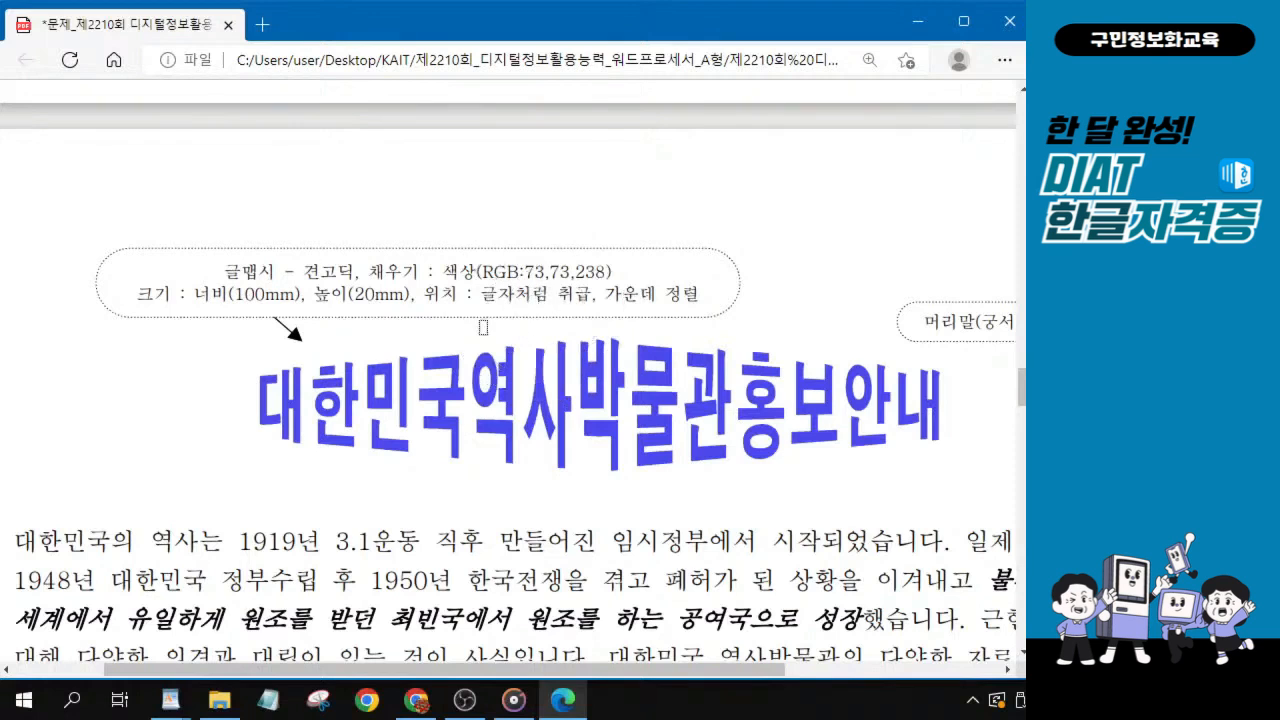
key(ctrl)
drag(665, 670, 810, 670)
key(ctrl)
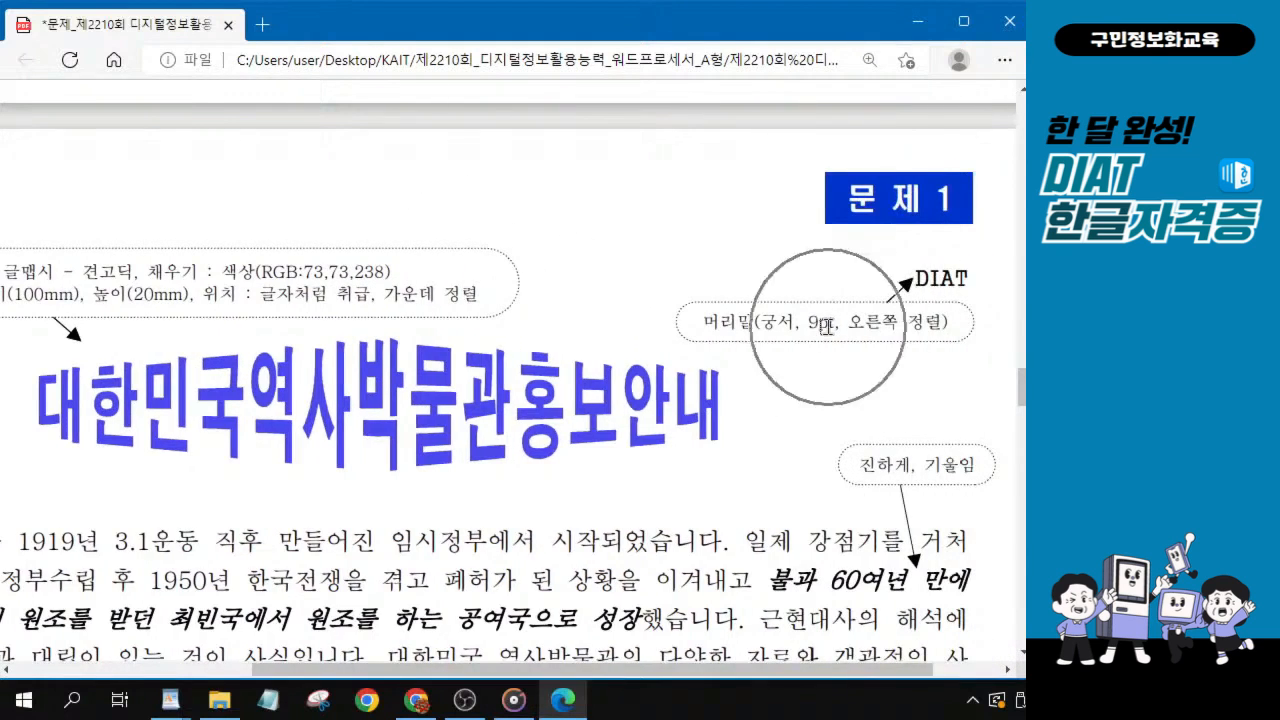
key(ctrl)
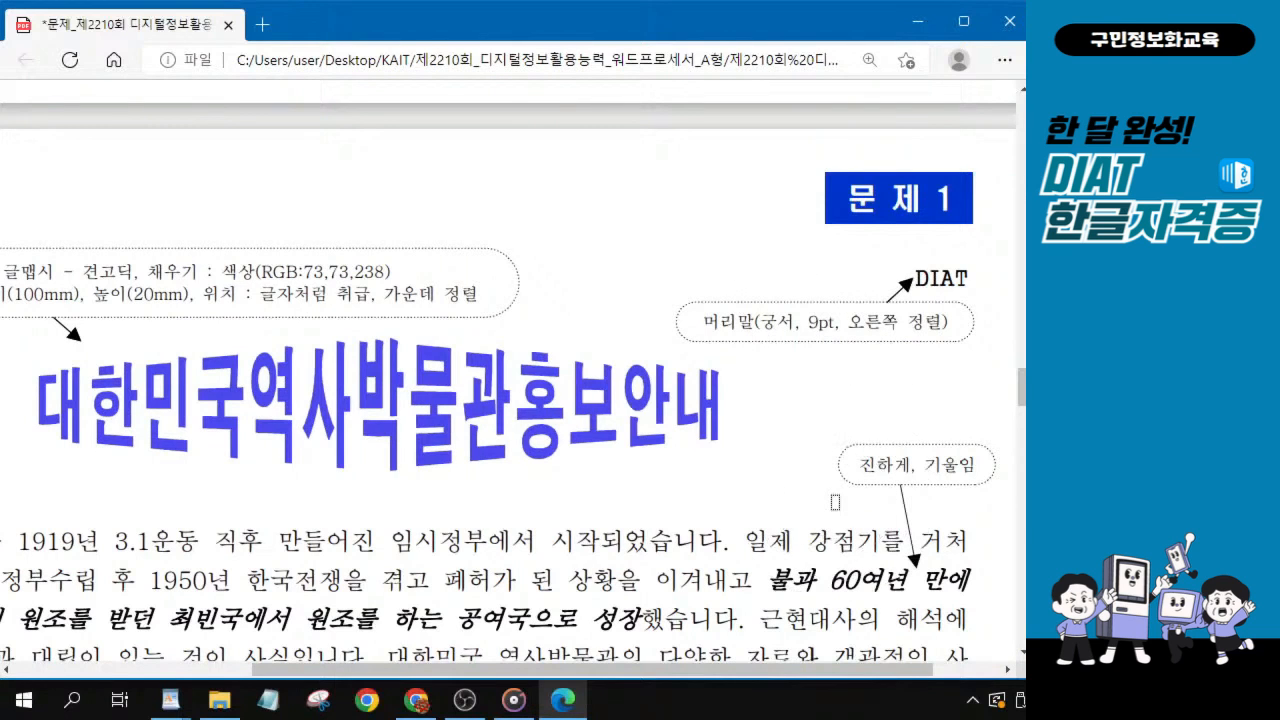
scroll(668, 522, down, 3)
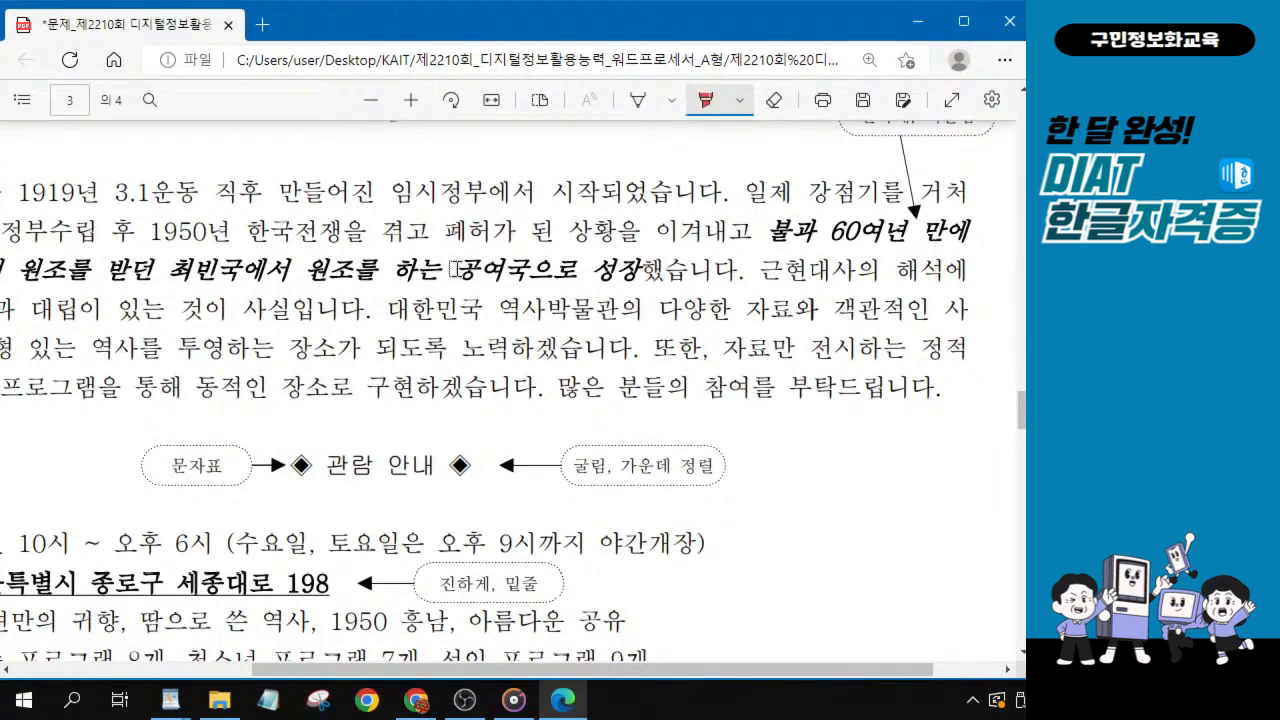
scroll(290, 290, up, 3)
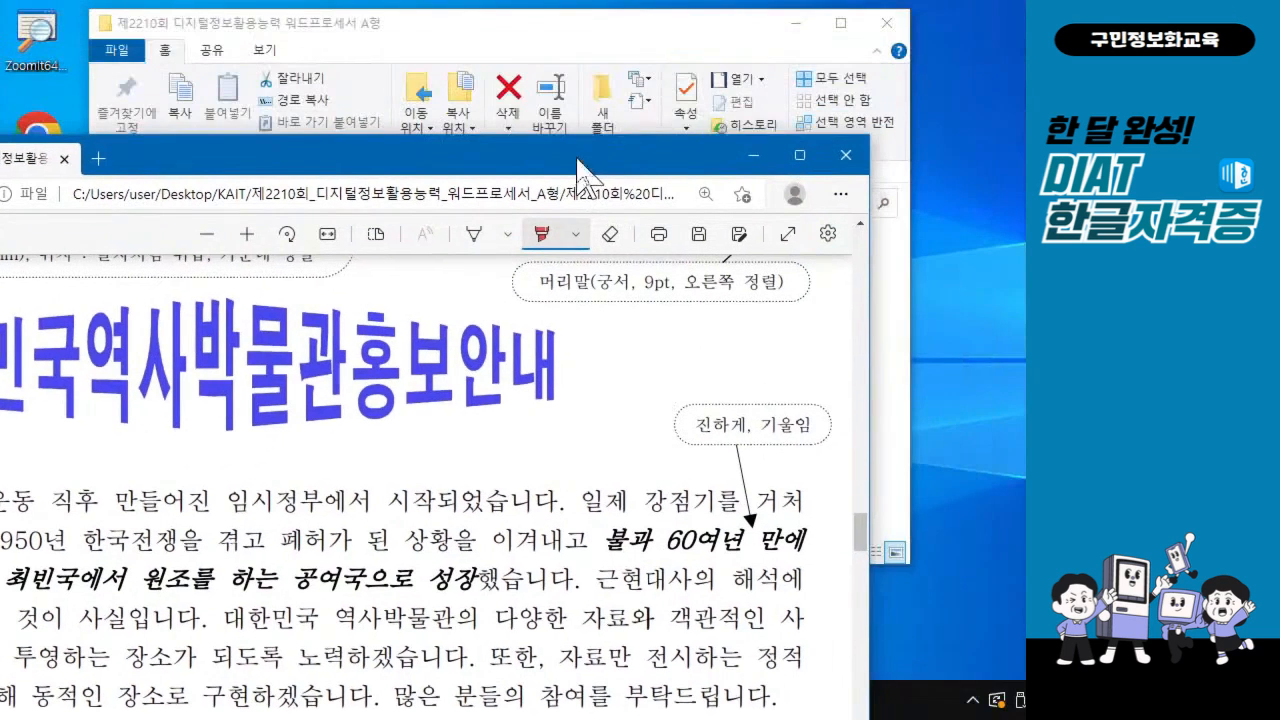
Close the exam PDF without saving the highlights, and close the exam folder window.
double_click(752, 25)
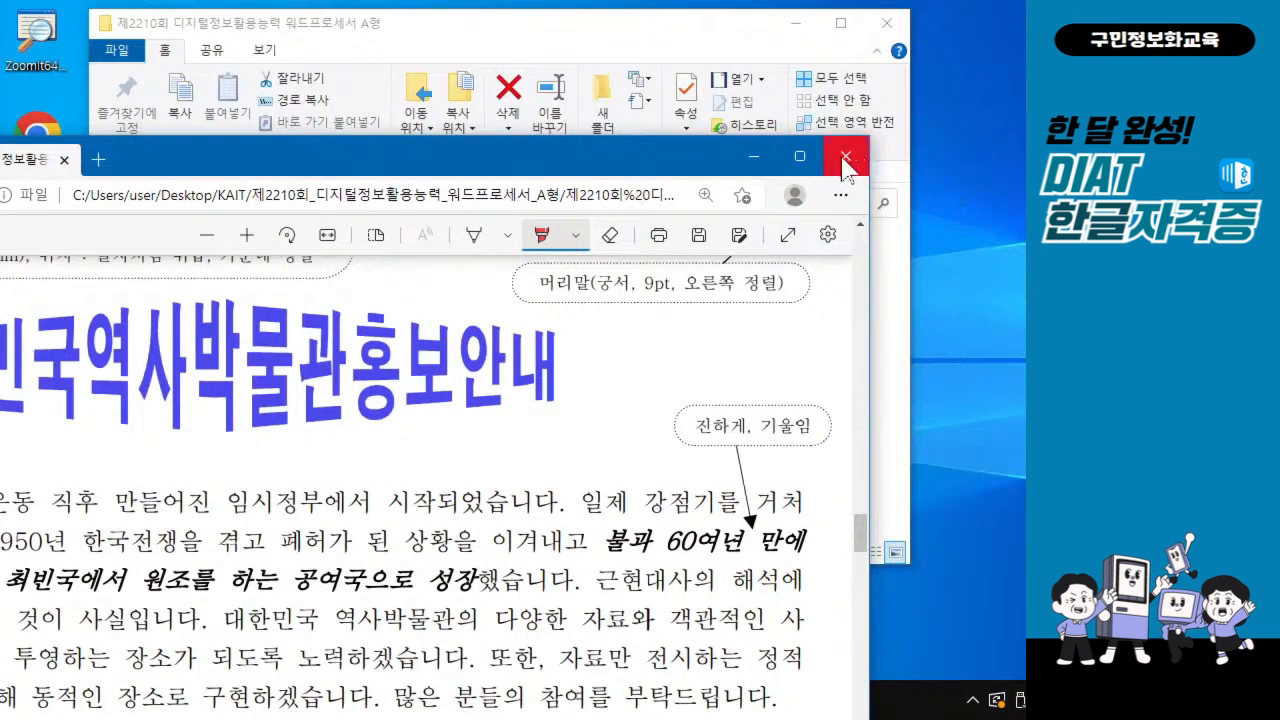
click(843, 158)
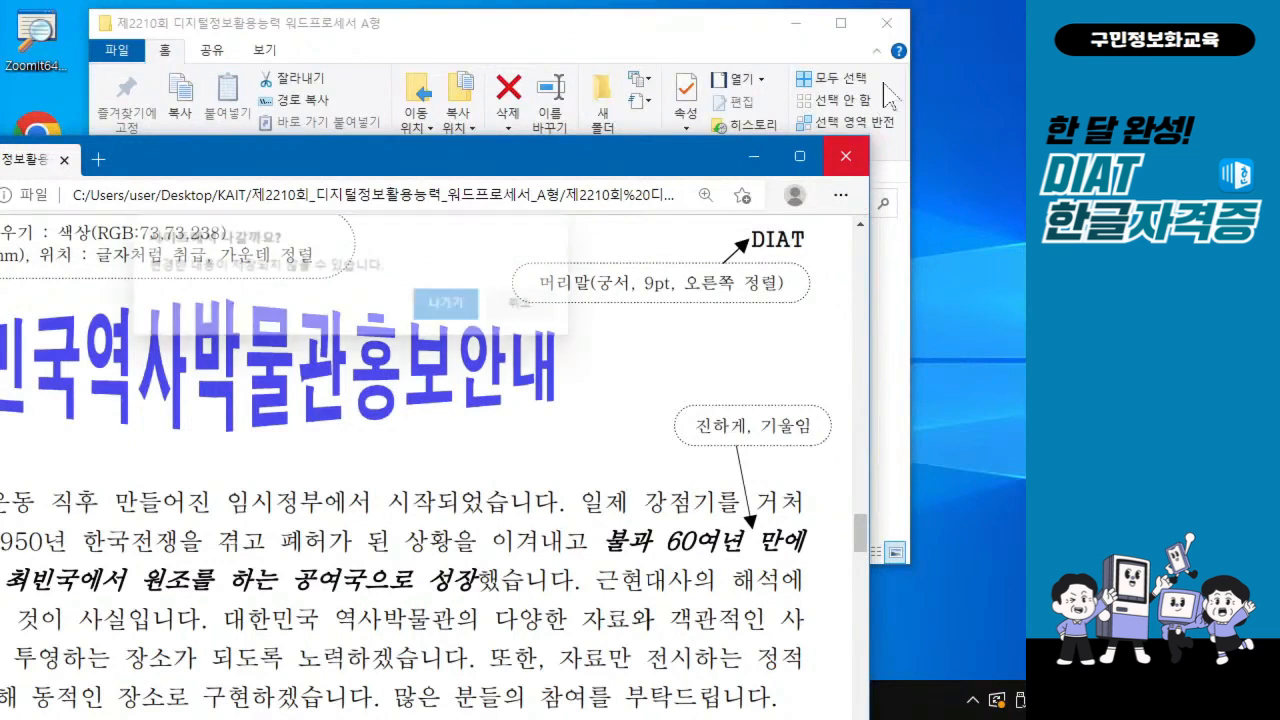
click(445, 303)
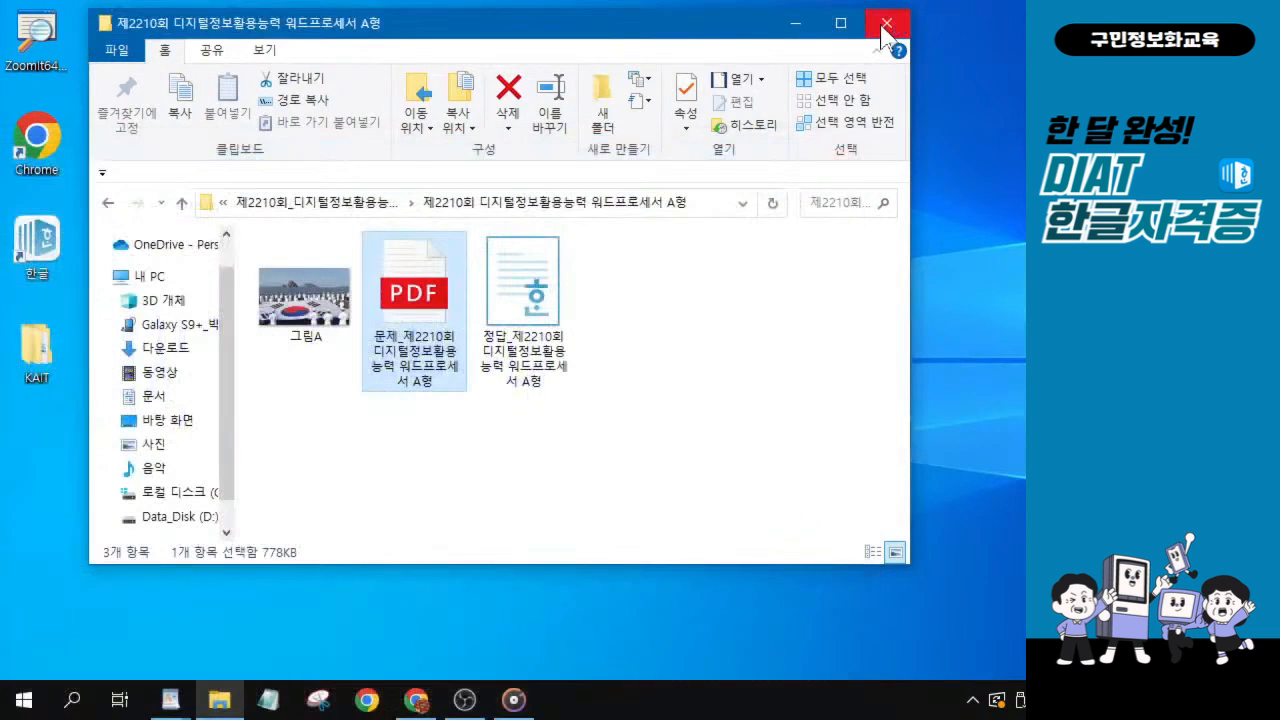
click(884, 28)
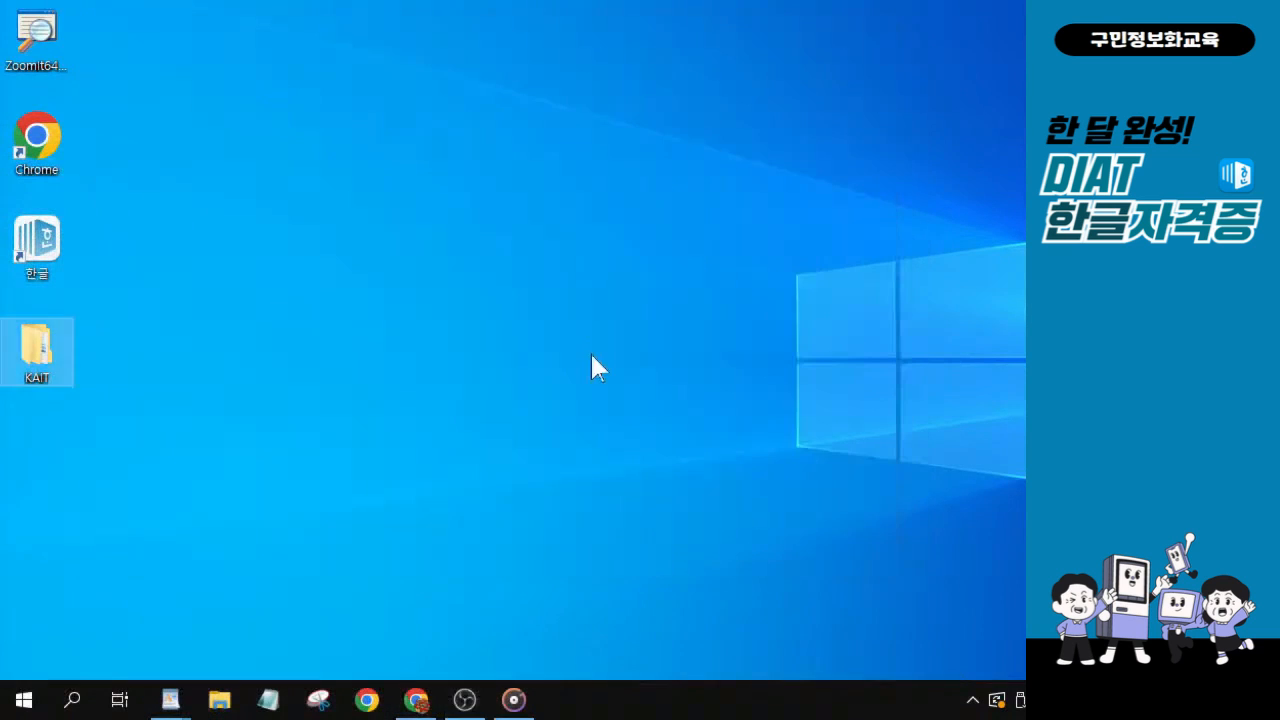
Launch the 한글 word processor and enlarge its blank document window to fill the desktop area.
mouse_move(513, 700)
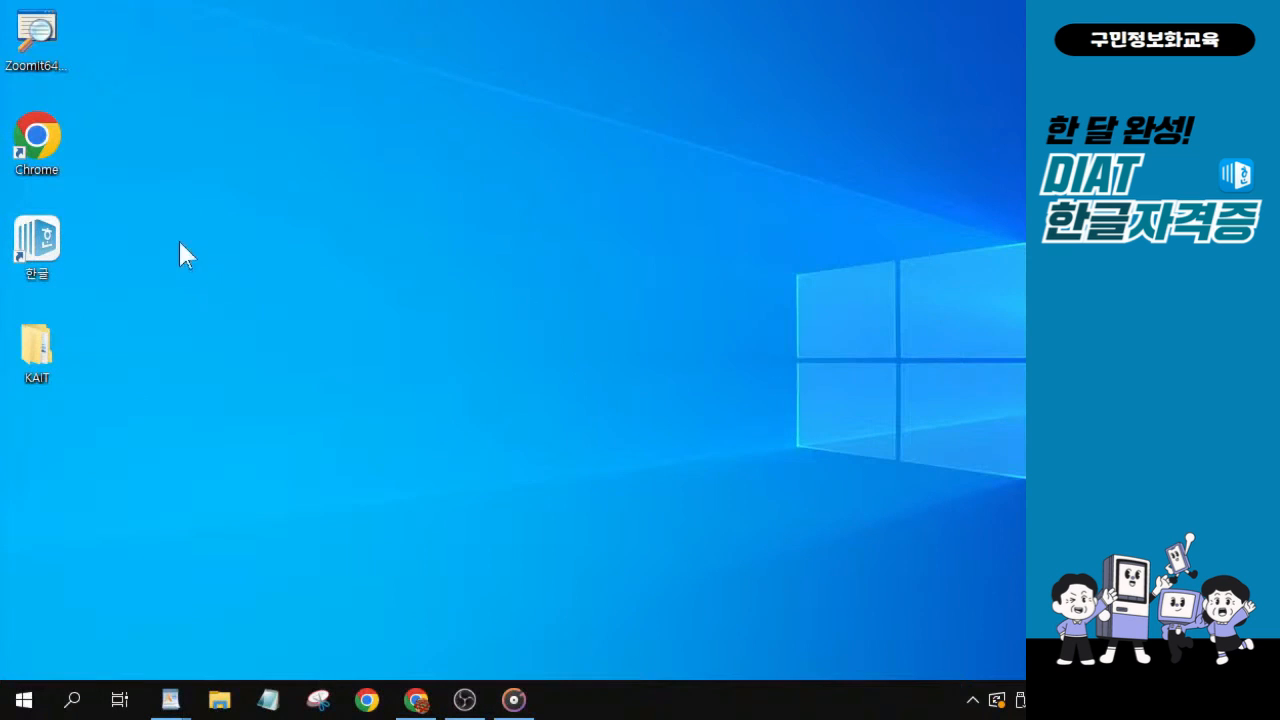
double_click(37, 240)
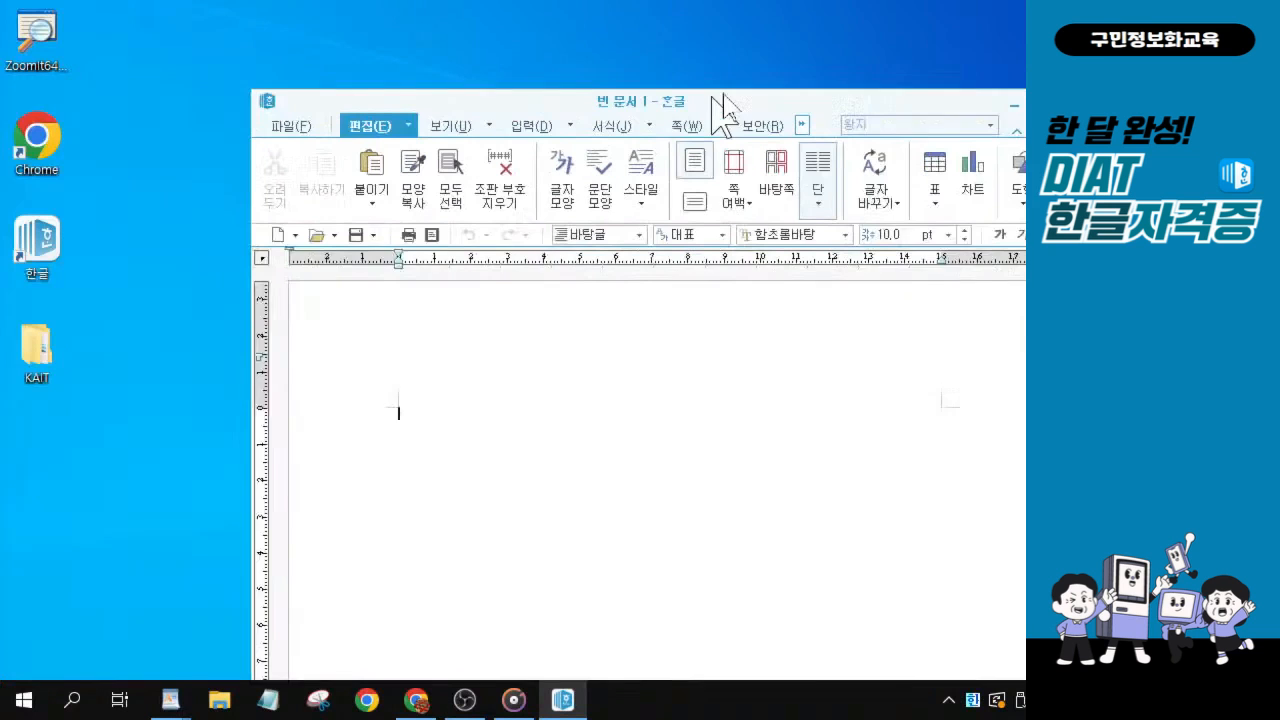
drag(728, 106, 478, 12)
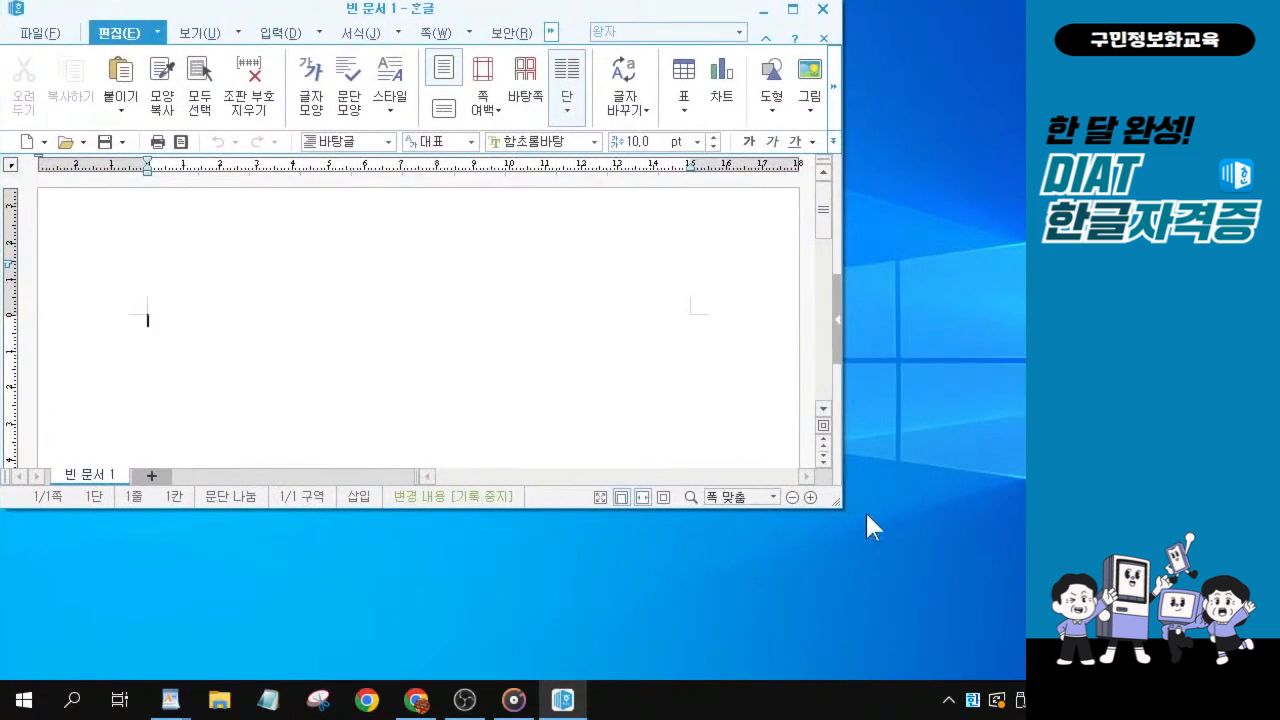
drag(841, 509, 1018, 678)
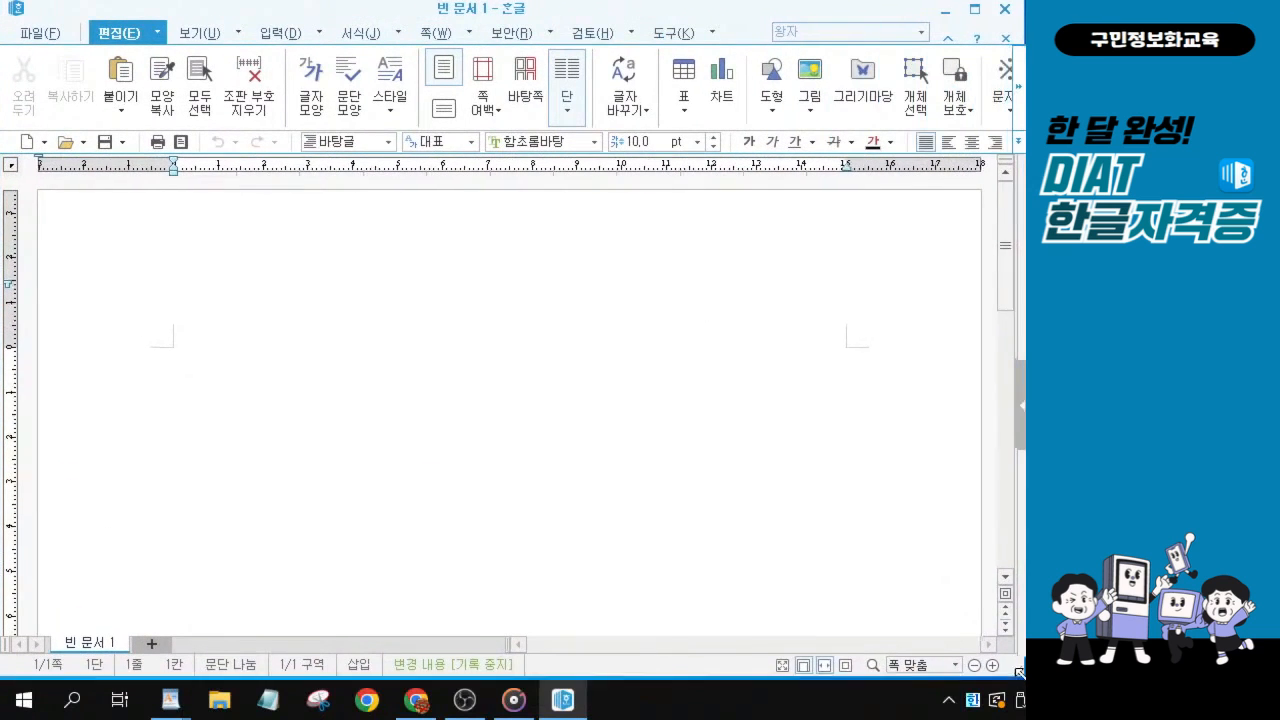
key(alt+Tab)
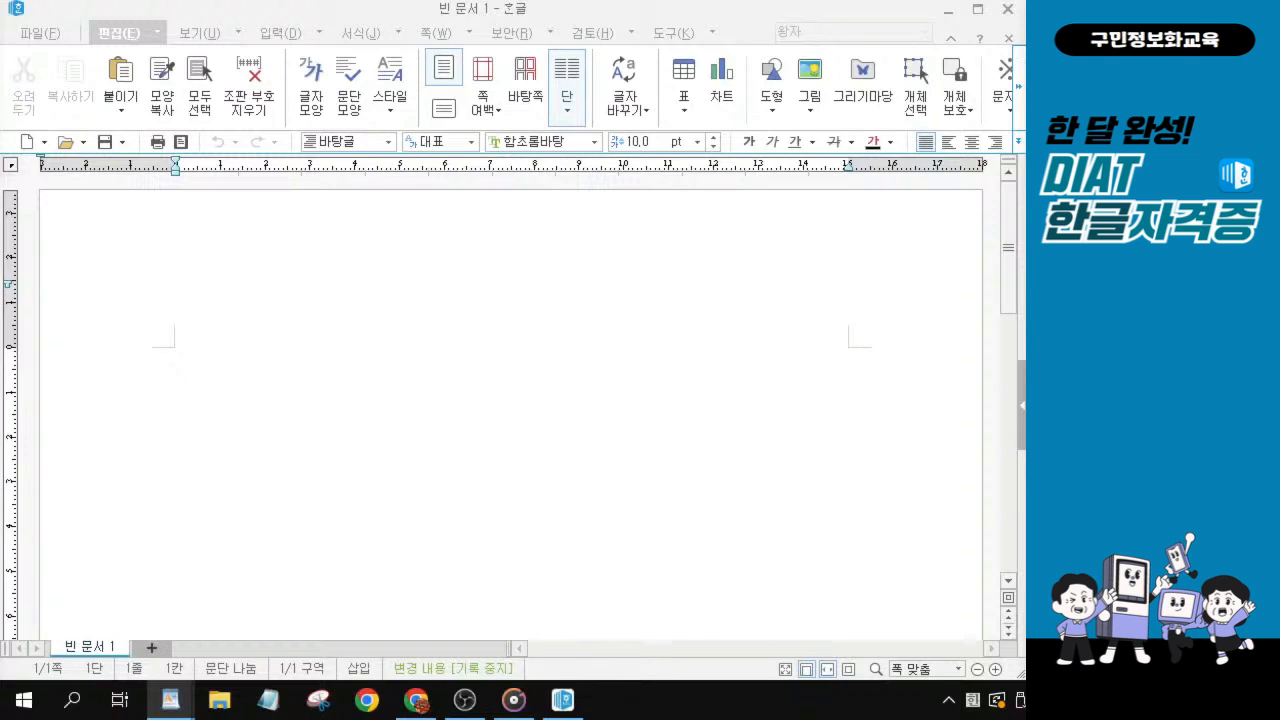
click(336, 328)
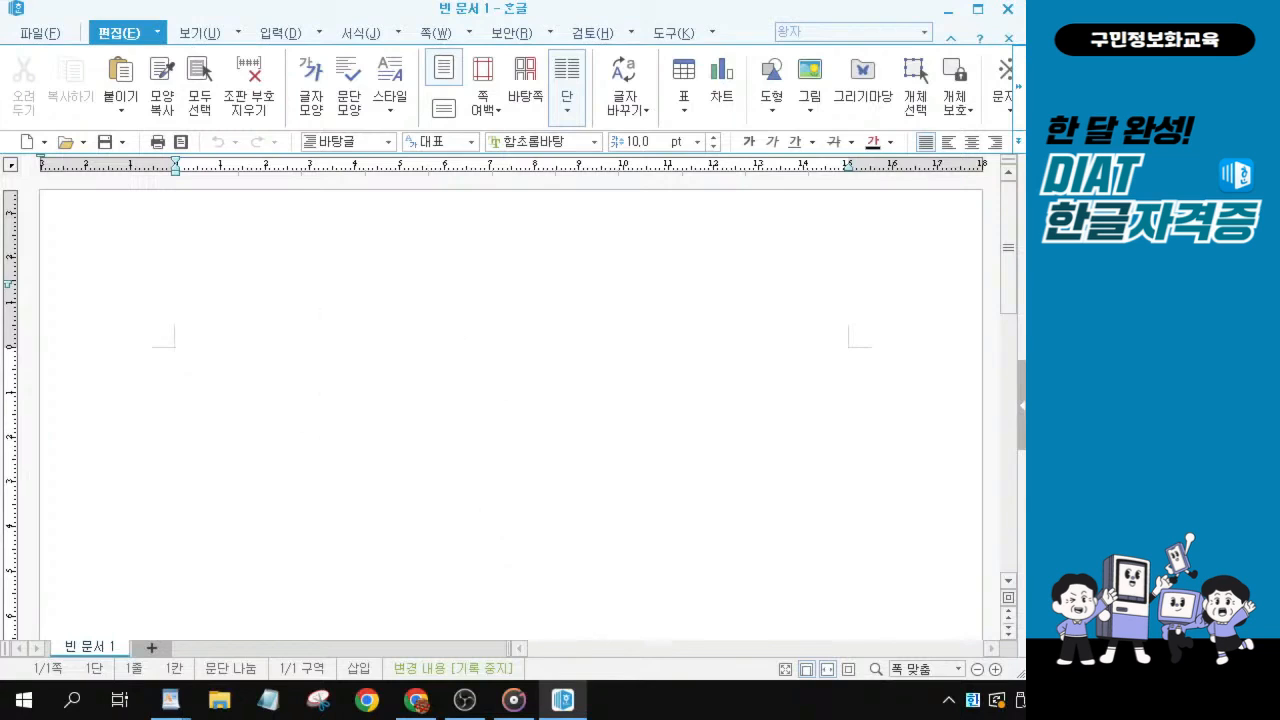
key(alt+Tab)
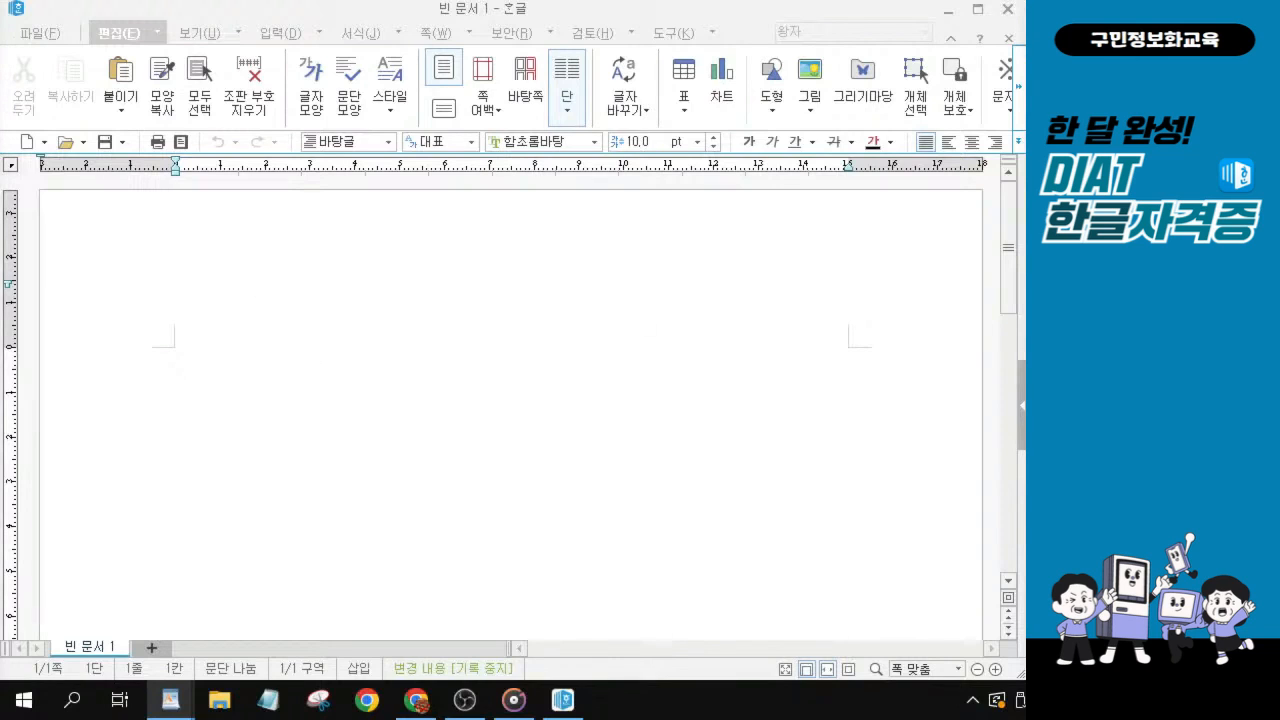
Open the 편집 용지 page settings for the blank document and mark the 위쪽 margin value on screen.
click(443, 397)
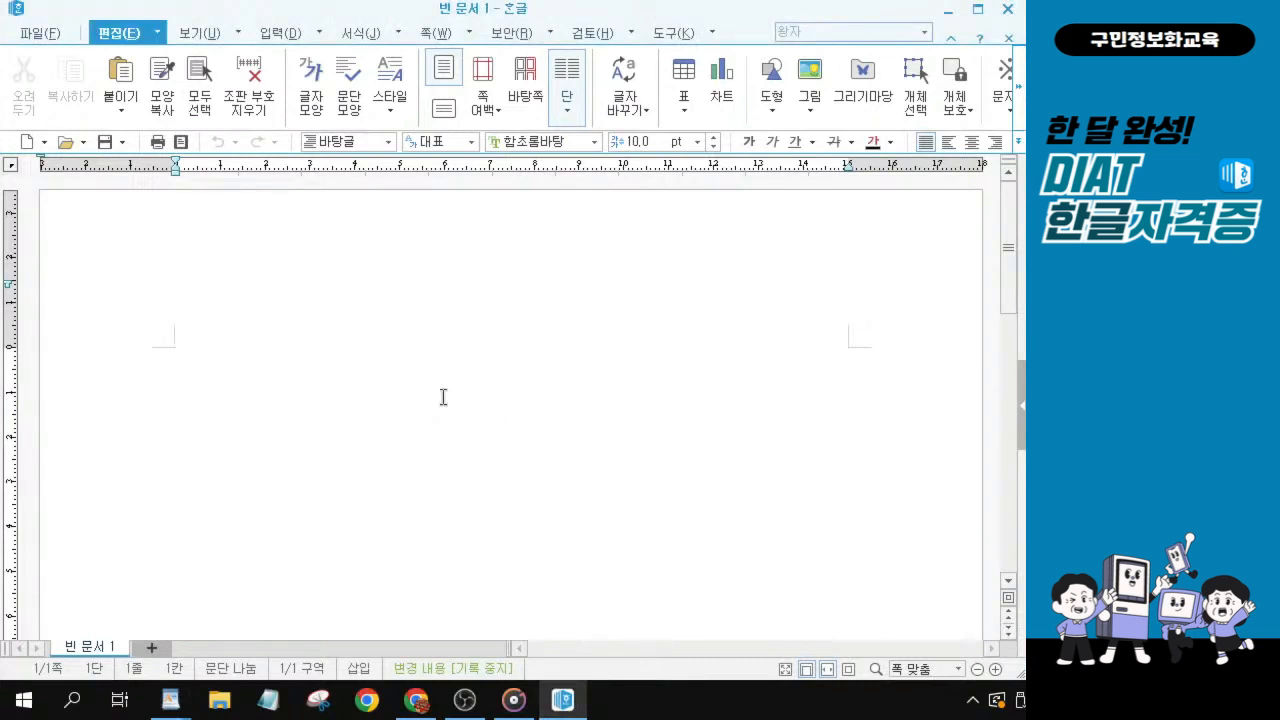
key(F7)
mouse_move(437, 77)
mouse_down()
mouse_move(443, 65)
mouse_move(437, 77)
mouse_up()
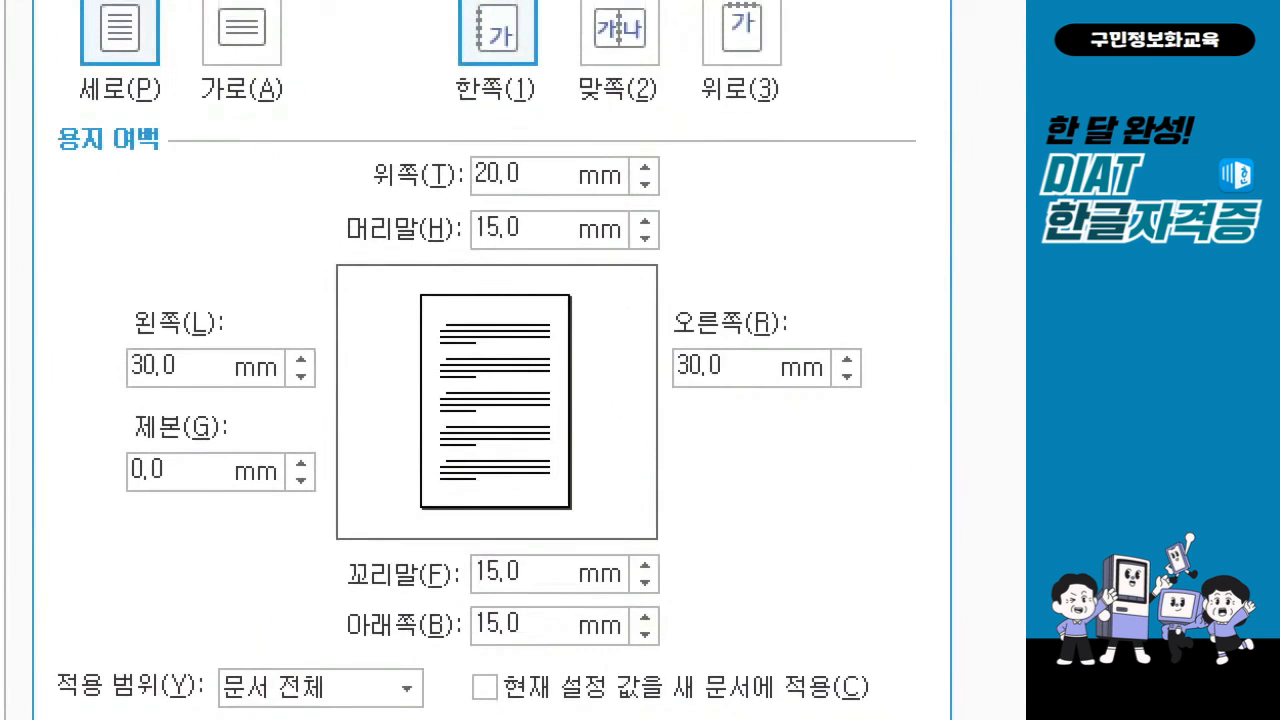
drag(468, 195, 541, 185)
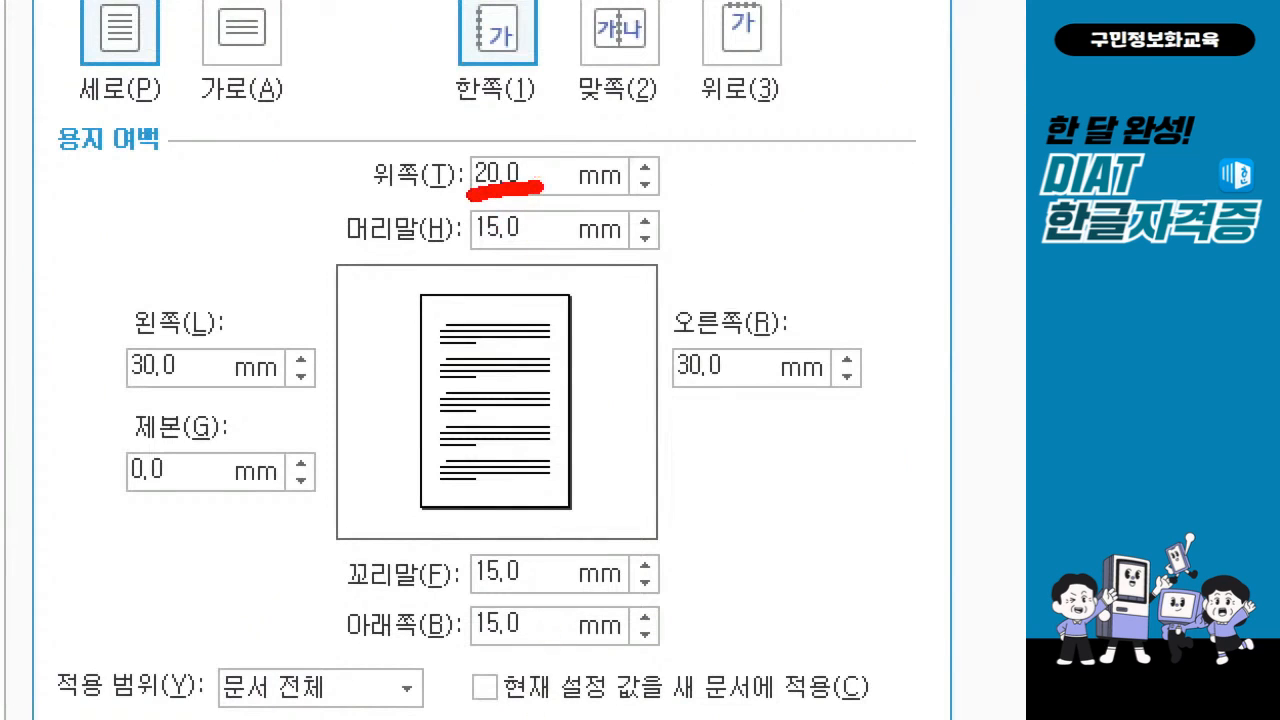
drag(531, 166, 597, 103)
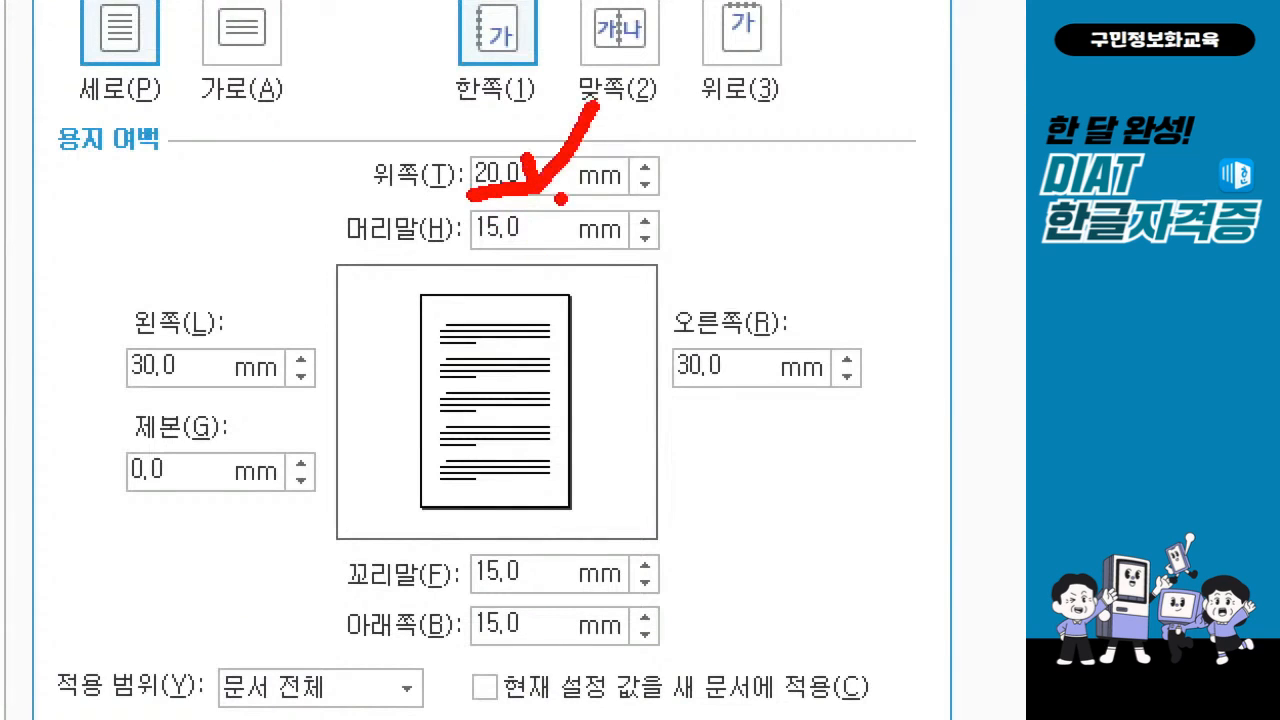
key(Escape)
Set the 아래쪽 page margin to 20 mm in the 편집 용지 settings.
click(499, 324)
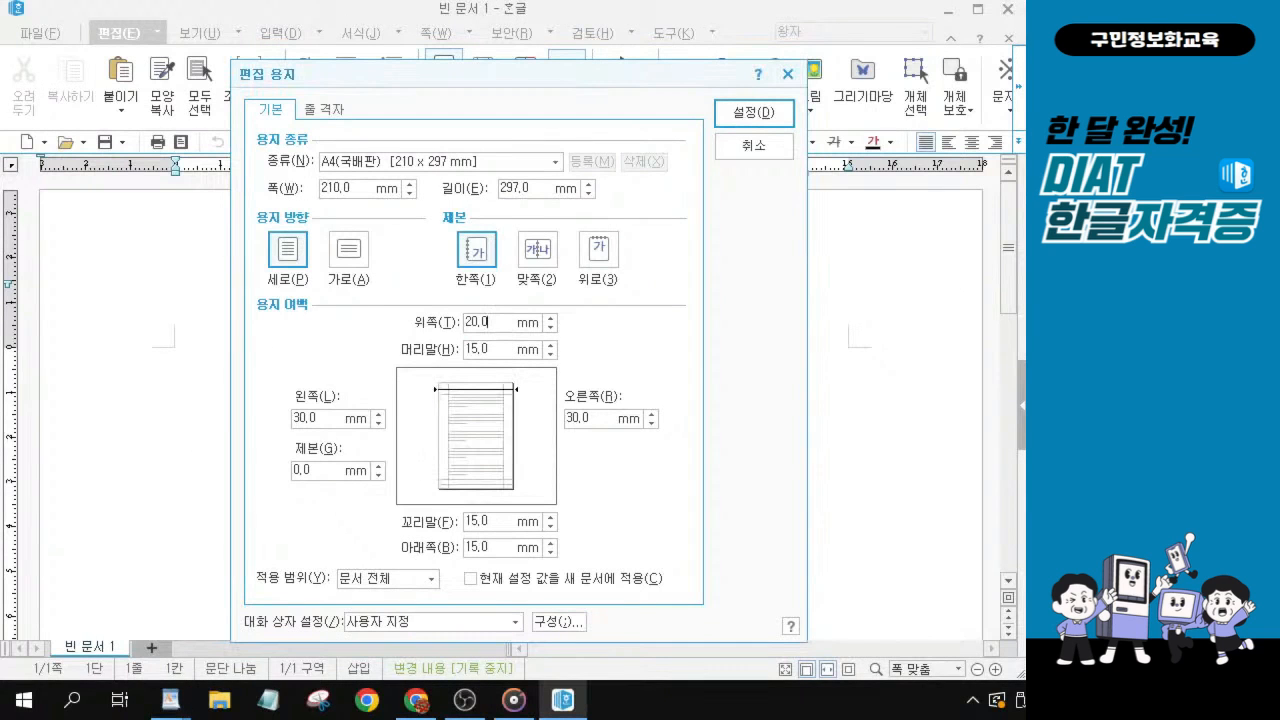
key(ctrl)
key(ctrl+1)
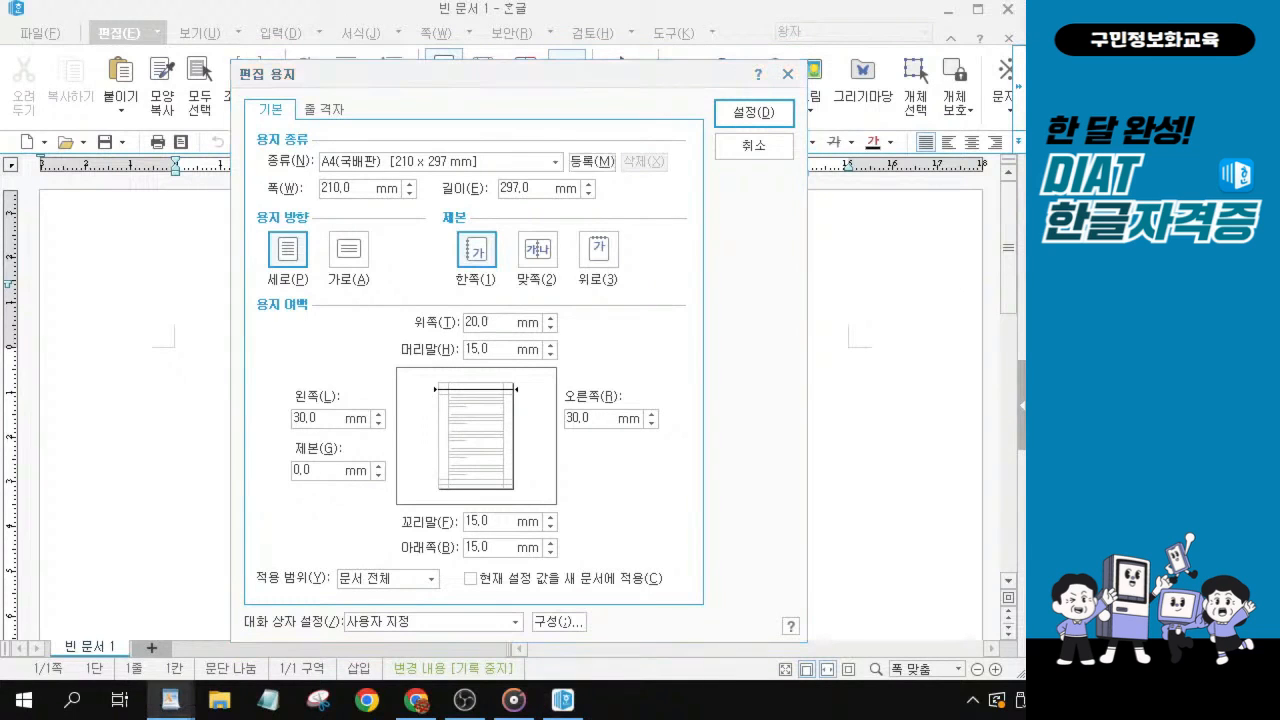
click(500, 323)
click(490, 323)
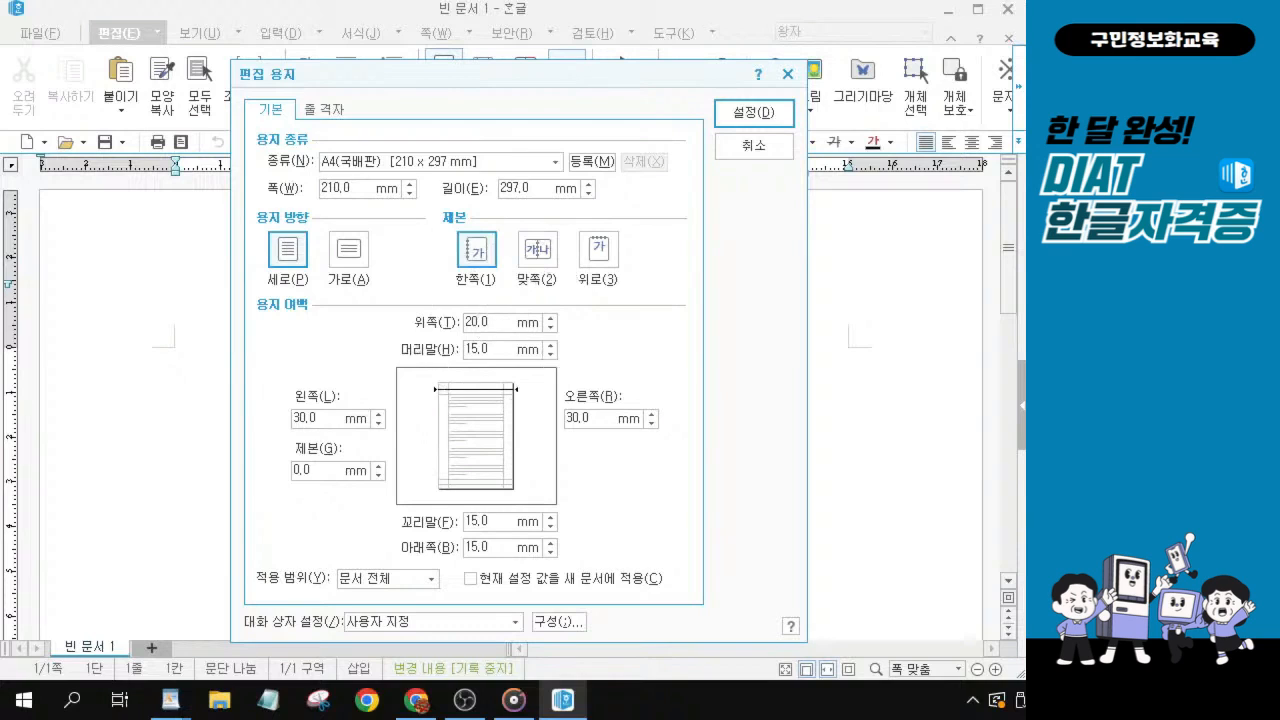
key(alt+b)
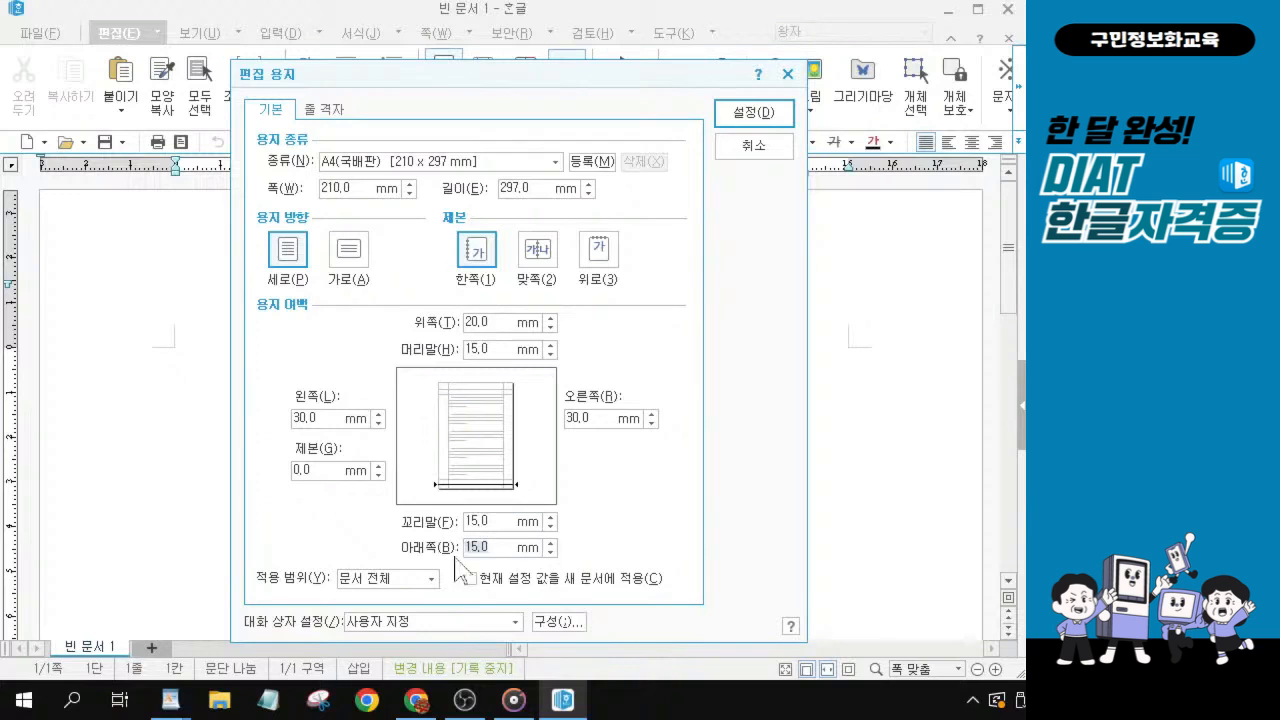
key(alt)
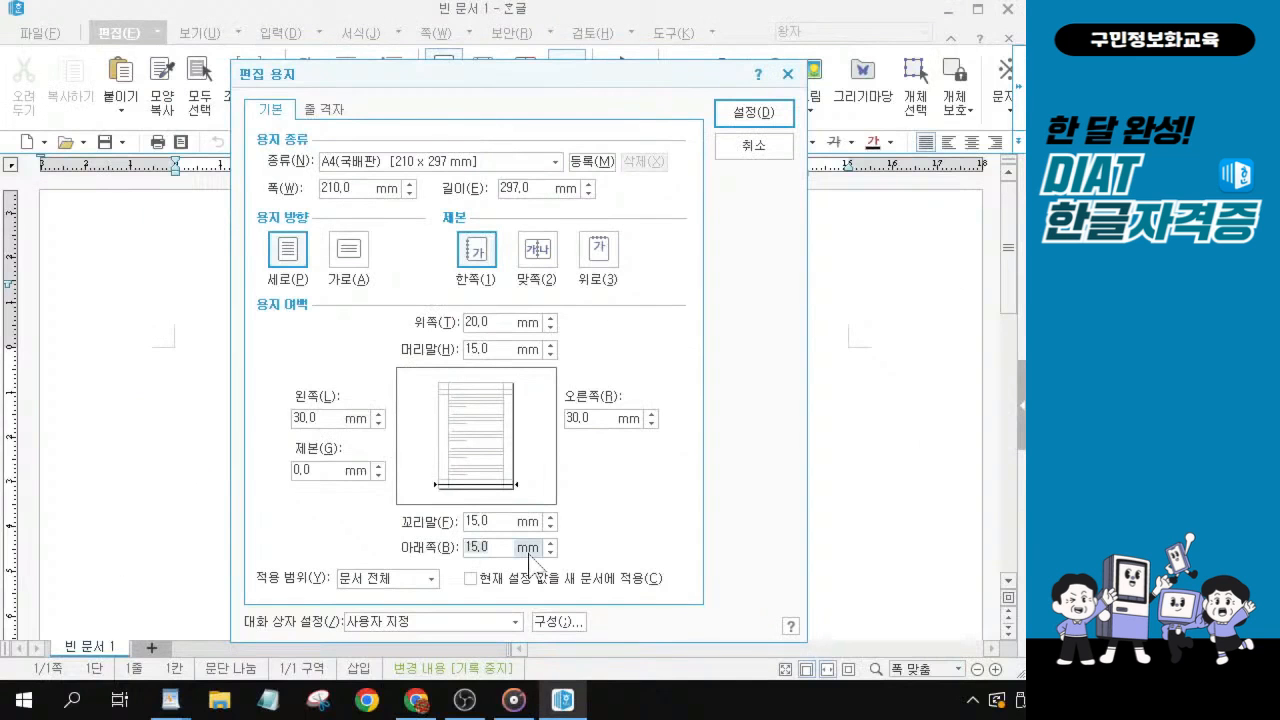
text(20)
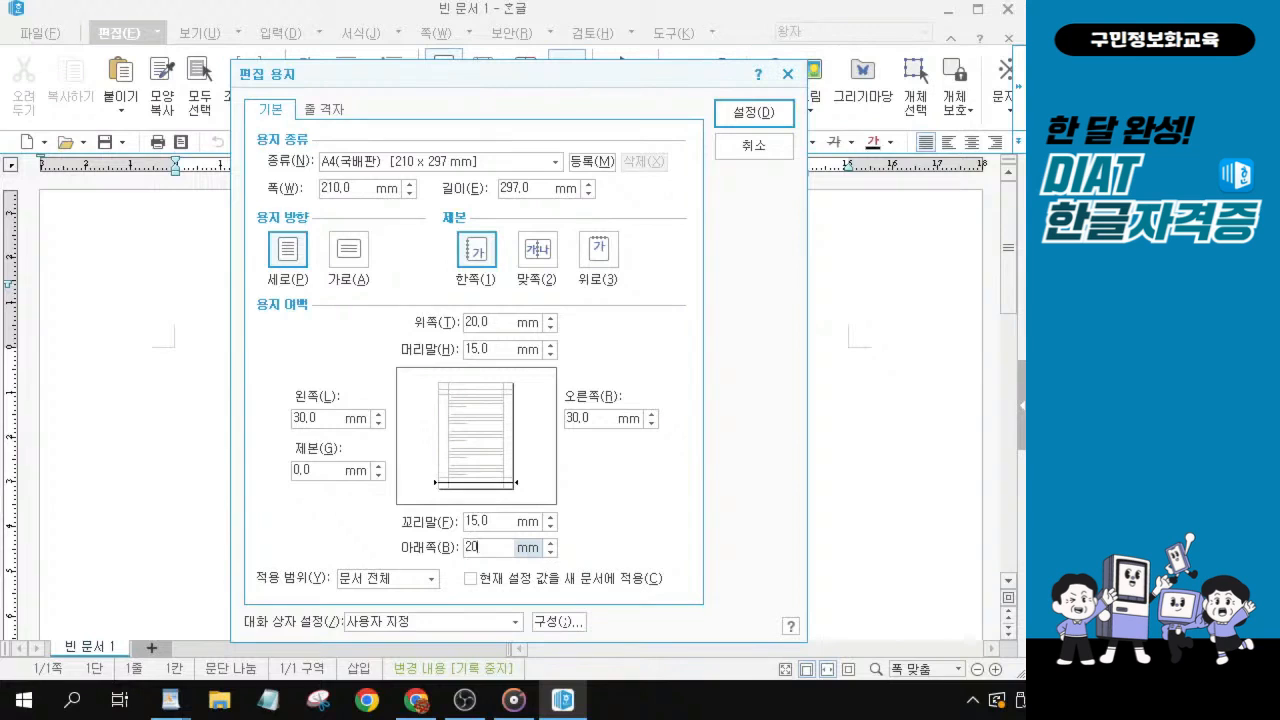
Set both the 왼쪽 and 오른쪽 page margins to 20 mm.
key(alt+l)
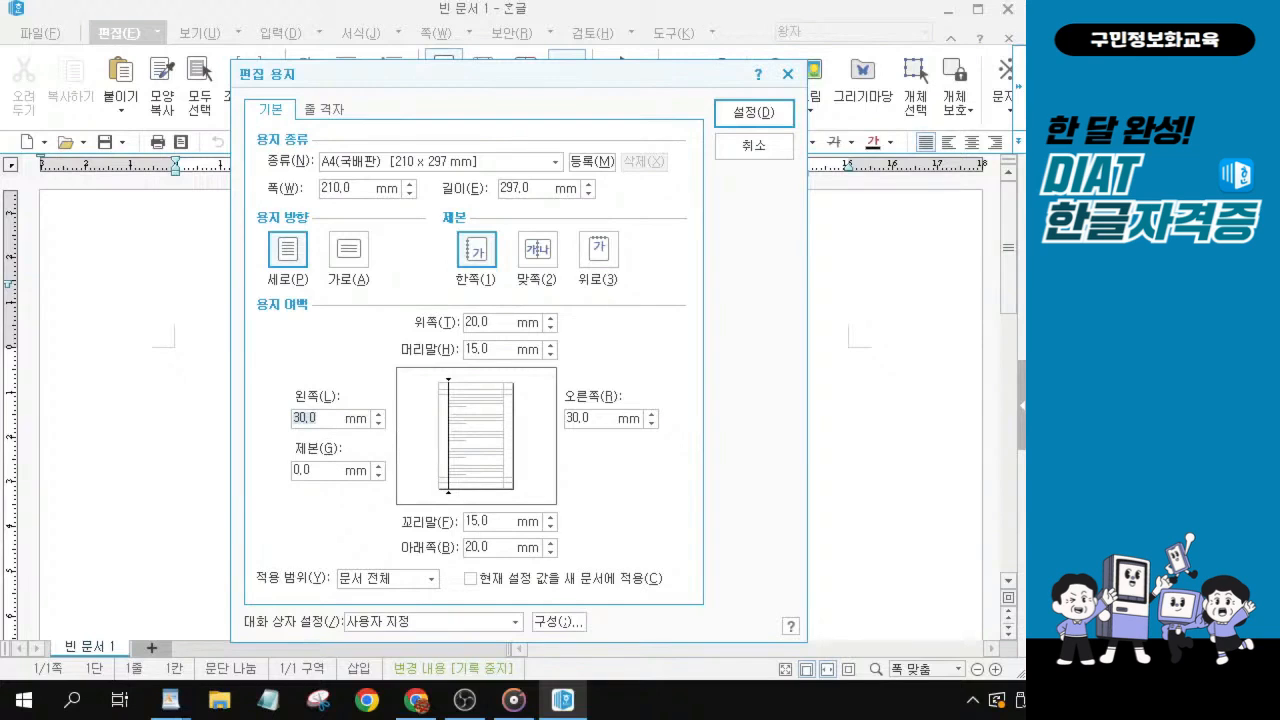
text(20)
key(Tab)
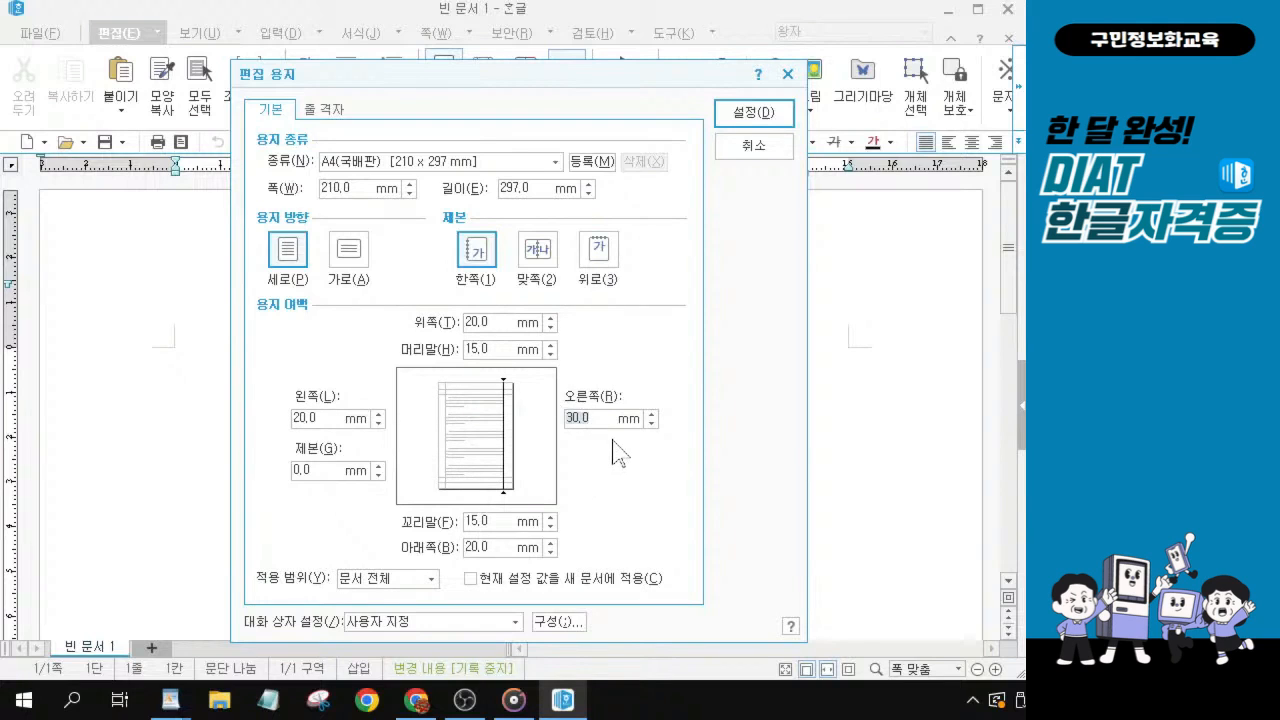
text(20)
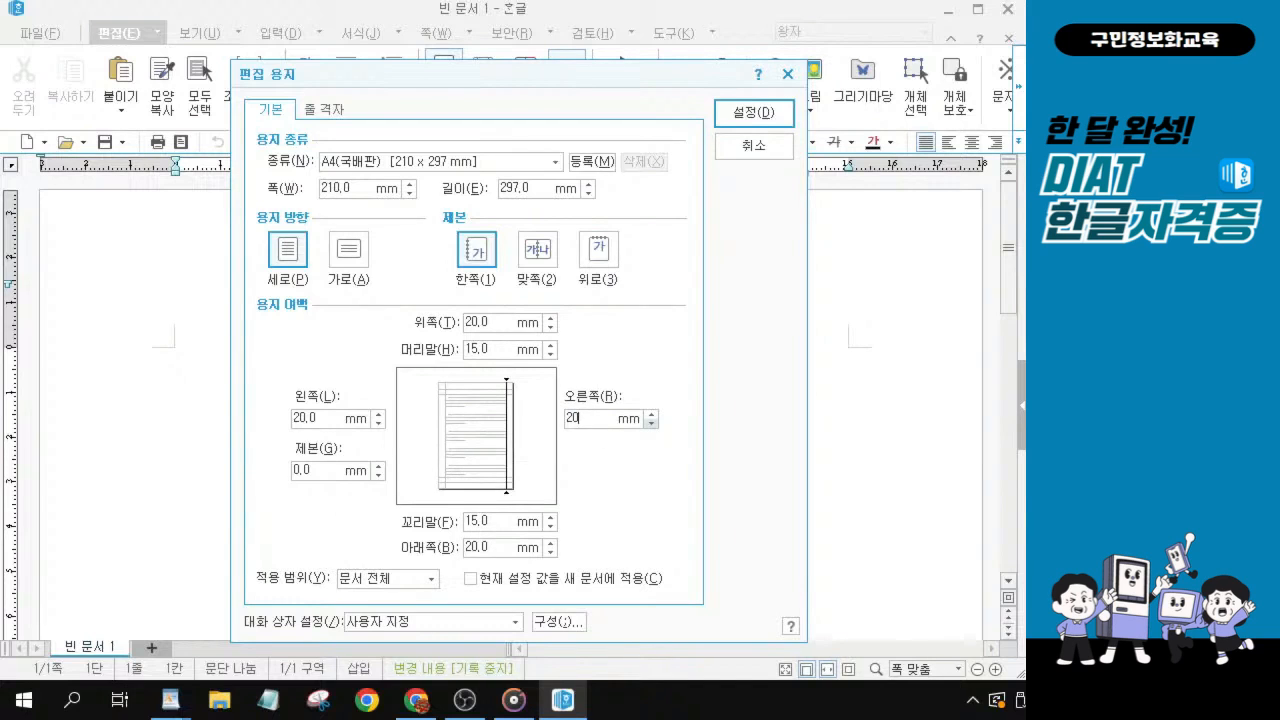
key(Tab)
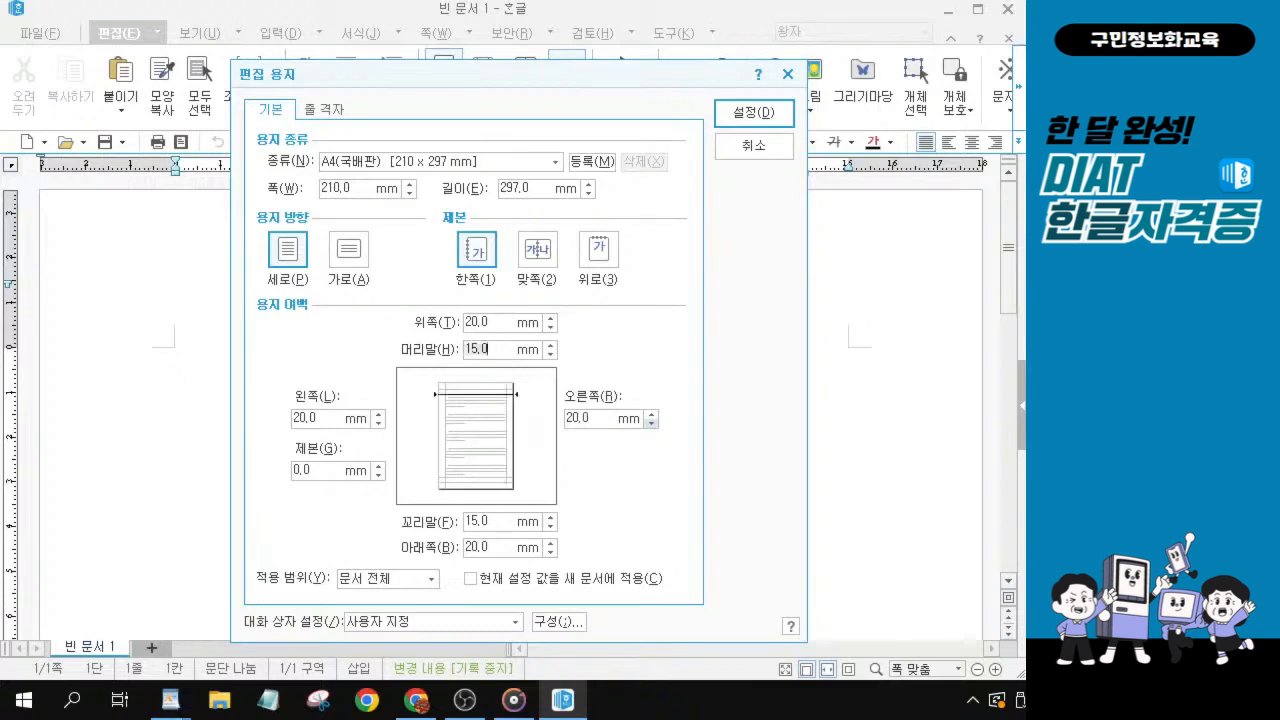
Set both the 머리말 and 꼬리말 margins to 10 mm.
key(ctrl)
key(ctrl)
key(alt+Tab)
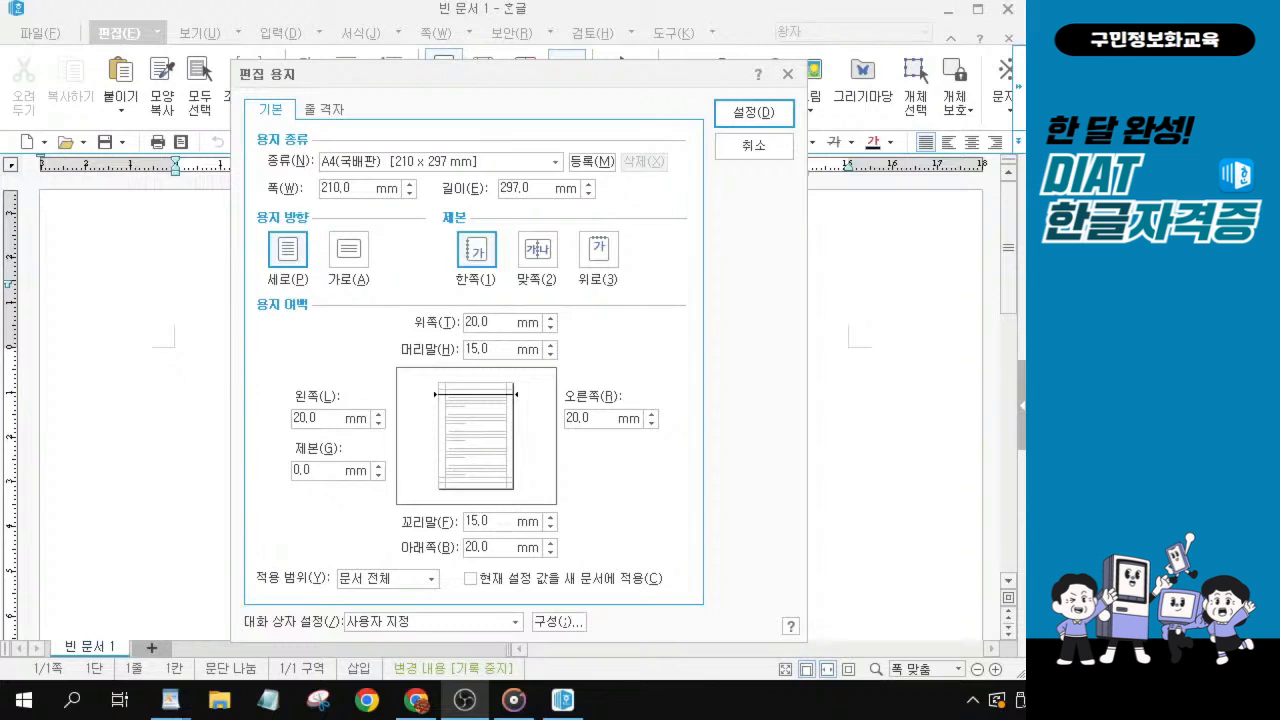
key(alt+Tab)
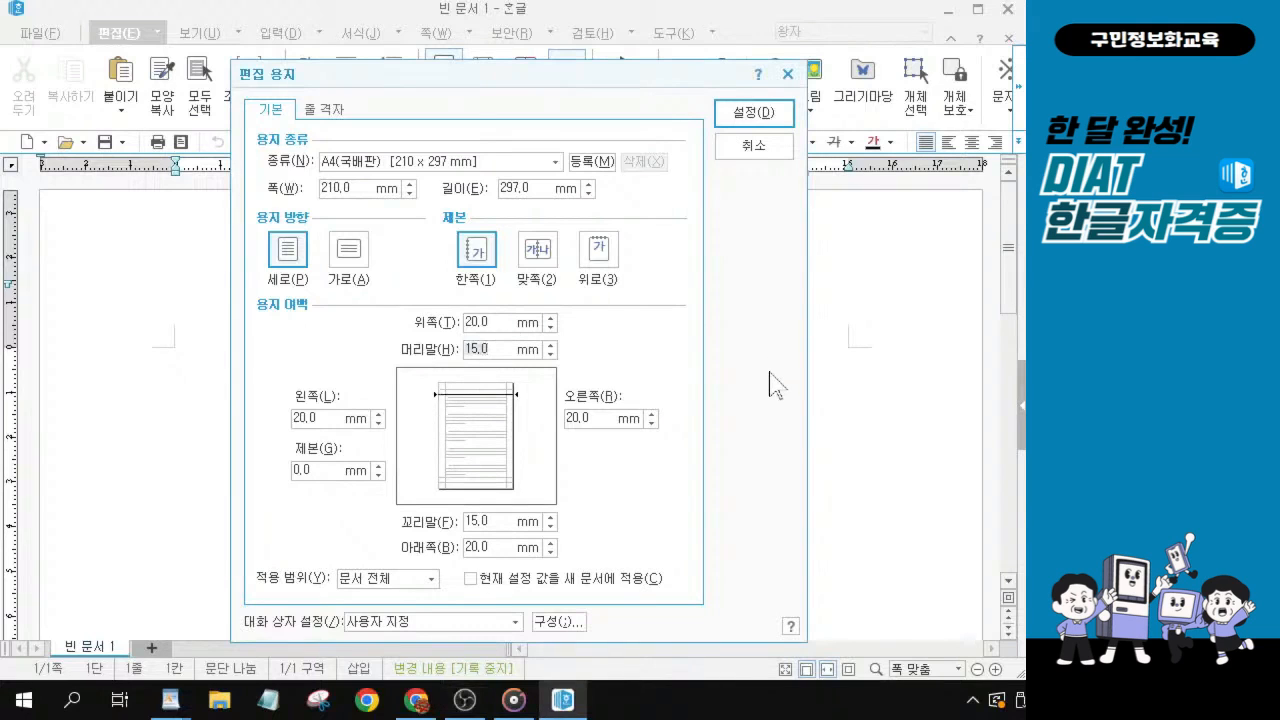
text(10)
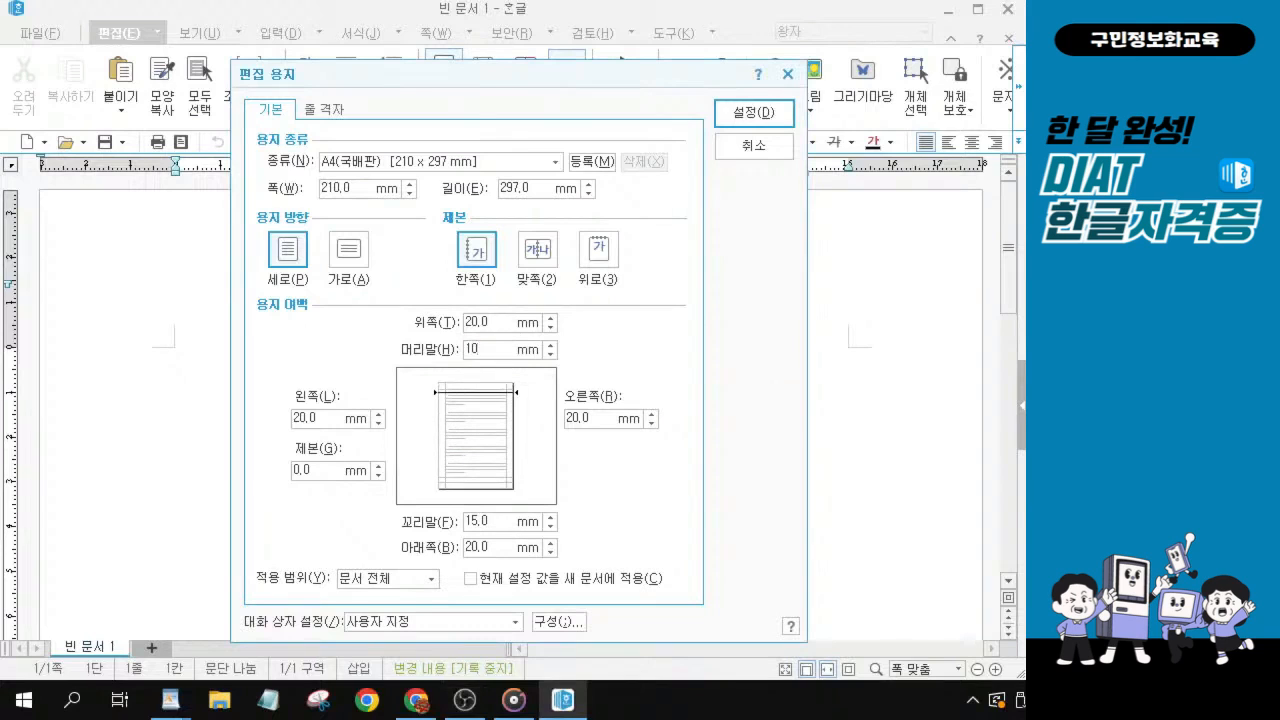
key(Tab)
text(10)
key(Tab)
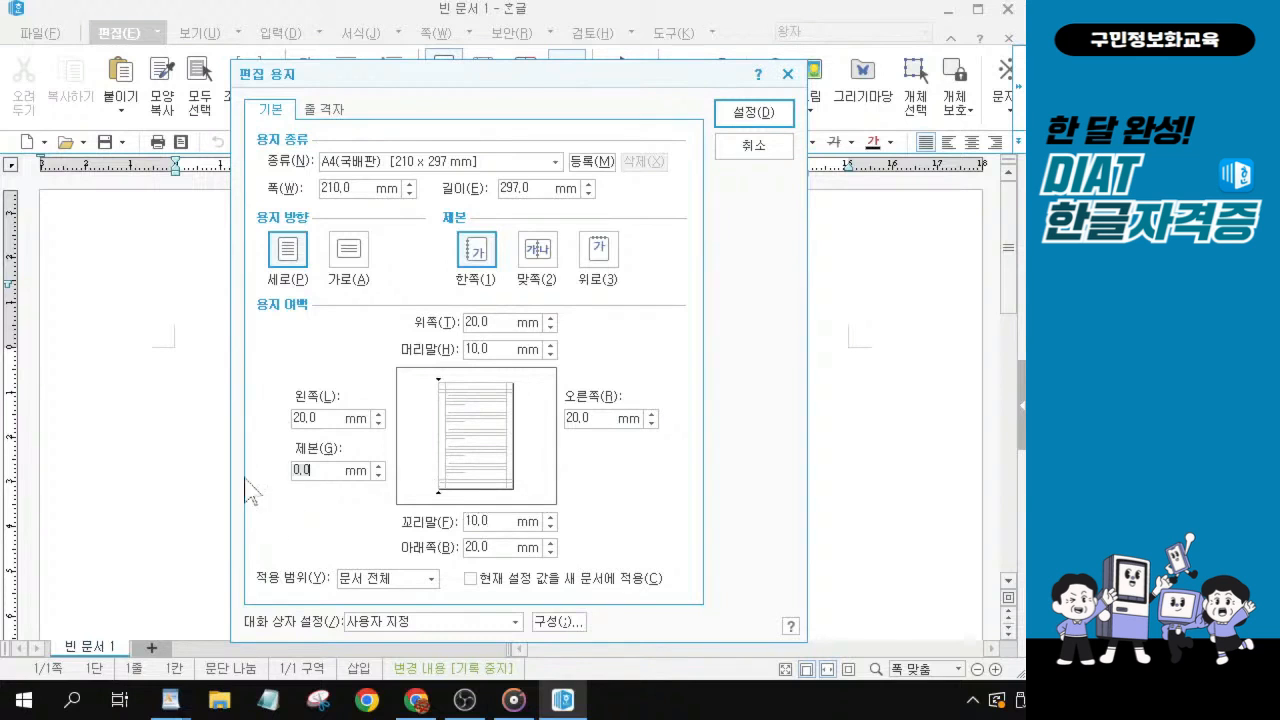
key(alt)
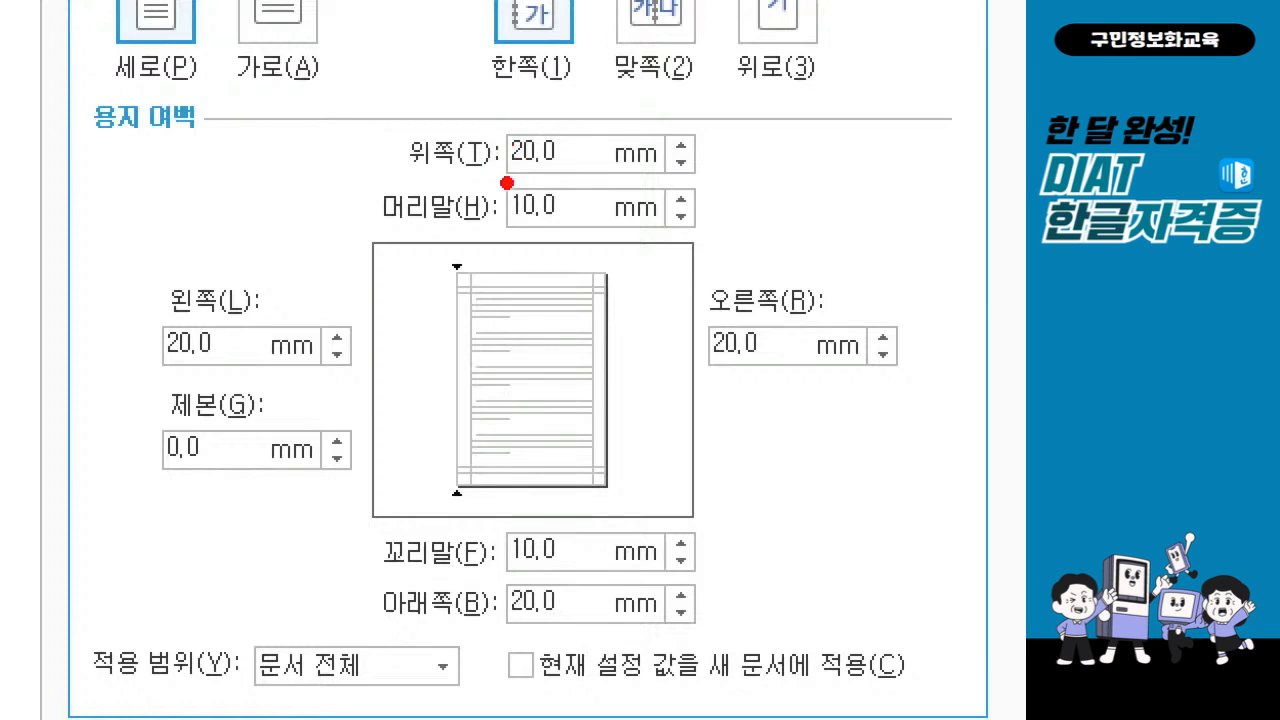
drag(500, 179, 590, 177)
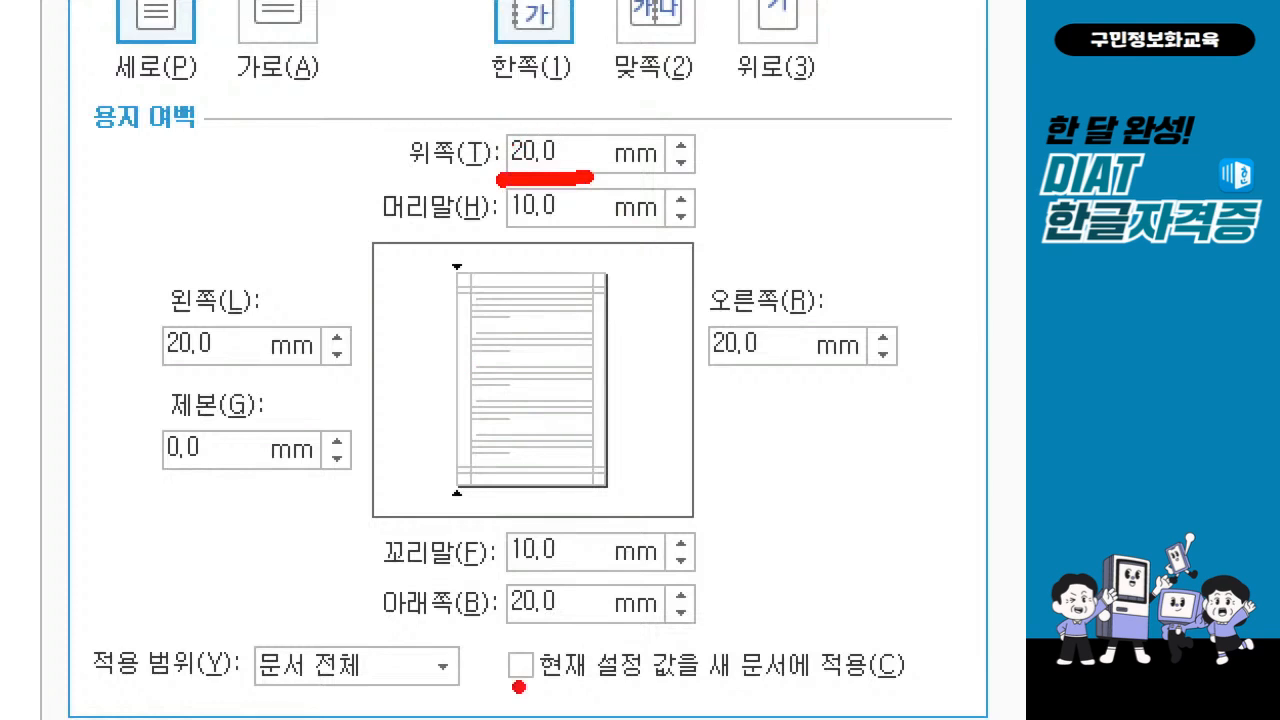
mouse_move(565, 590)
mouse_down()
mouse_move(572, 627)
mouse_move(573, 578)
mouse_move(585, 630)
mouse_up()
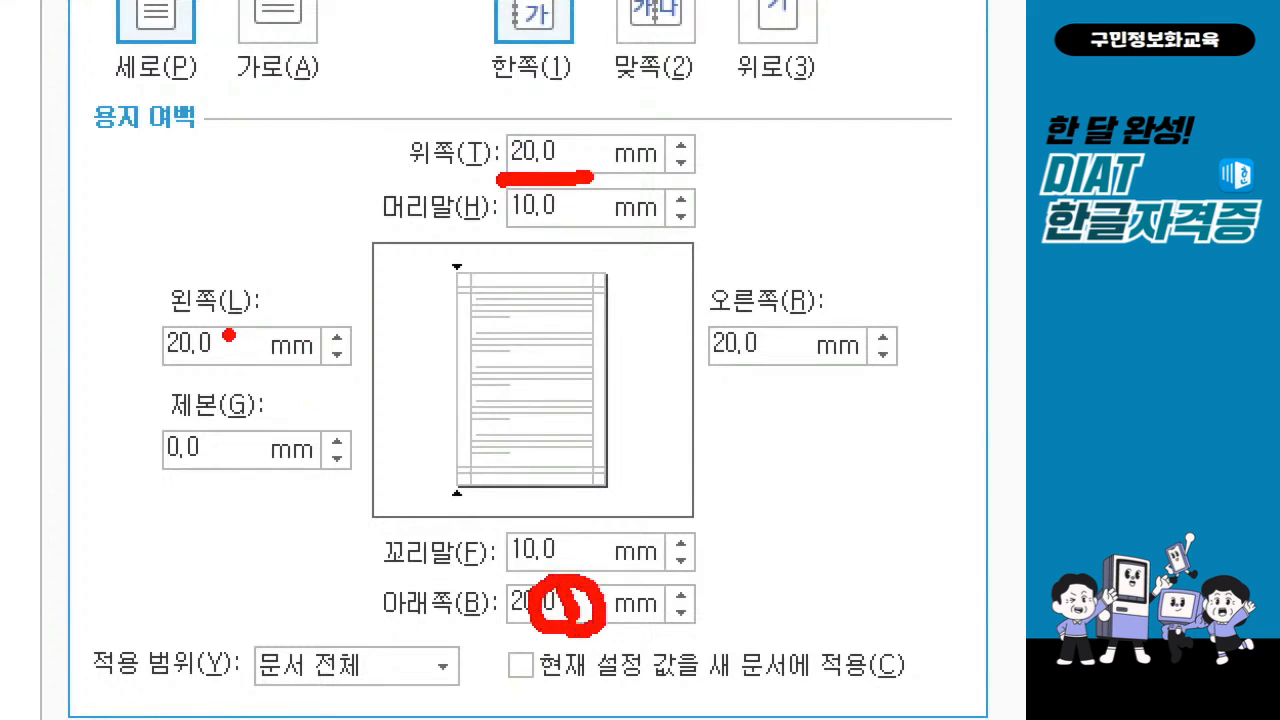
drag(229, 336, 252, 345)
key(e)
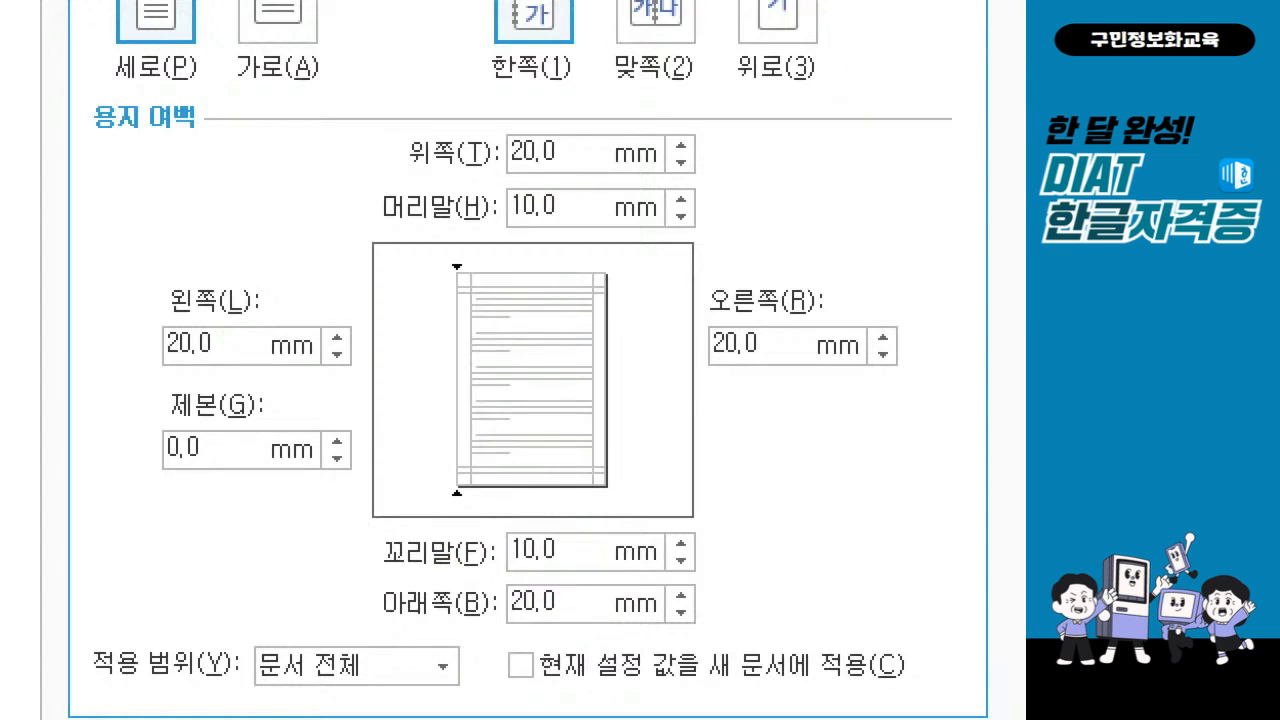
Number the margin fields on screen in entry order: 위쪽 1, 아래쪽 2, 왼쪽 3, 오른쪽 4, 머리말 5, 꼬리말 6.
mouse_move(585, 137)
mouse_down()
mouse_move(582, 182)
mouse_move(562, 184)
mouse_move(590, 132)
mouse_move(600, 172)
mouse_move(584, 176)
mouse_up()
mouse_move(570, 587)
mouse_down()
mouse_move(557, 618)
mouse_move(604, 624)
mouse_up()
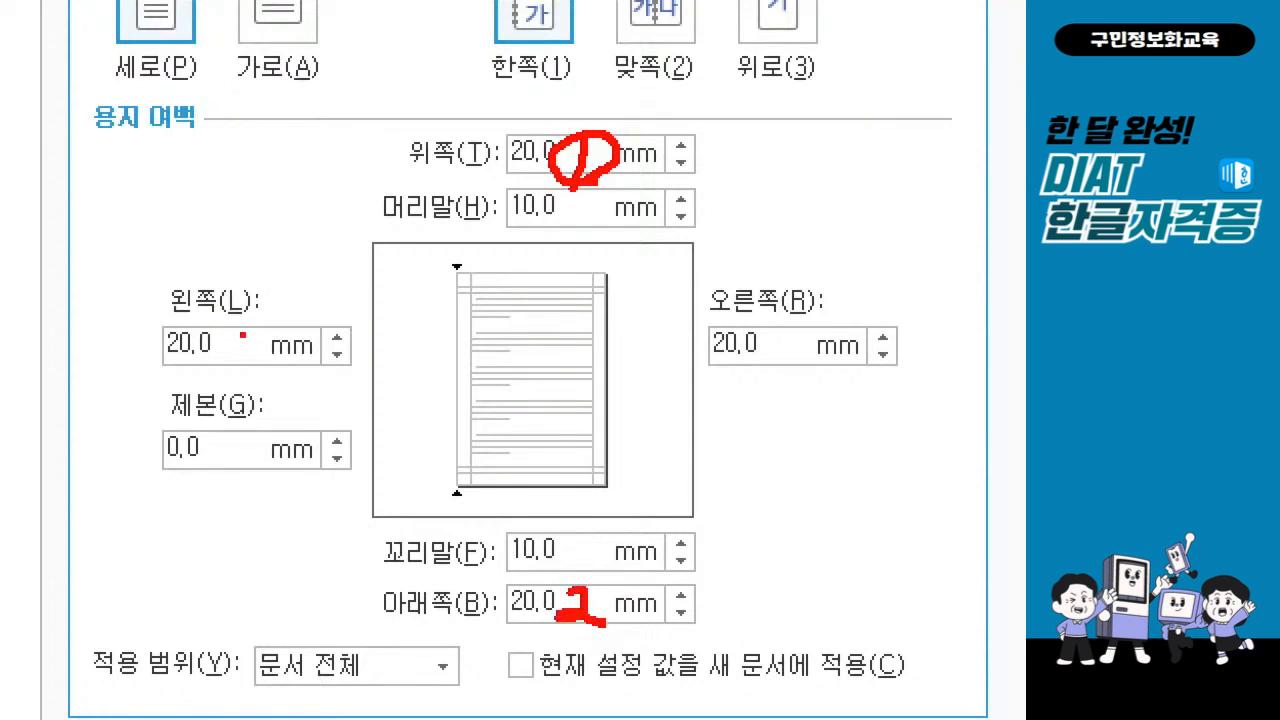
mouse_move(234, 323)
mouse_down()
mouse_move(248, 342)
mouse_move(227, 350)
mouse_move(238, 368)
mouse_move(216, 366)
mouse_up()
mouse_move(796, 331)
mouse_down()
mouse_move(766, 358)
mouse_move(840, 378)
mouse_move(780, 382)
mouse_up()
mouse_move(582, 184)
mouse_down()
mouse_move(602, 240)
mouse_move(576, 234)
mouse_up()
drag(600, 186, 640, 192)
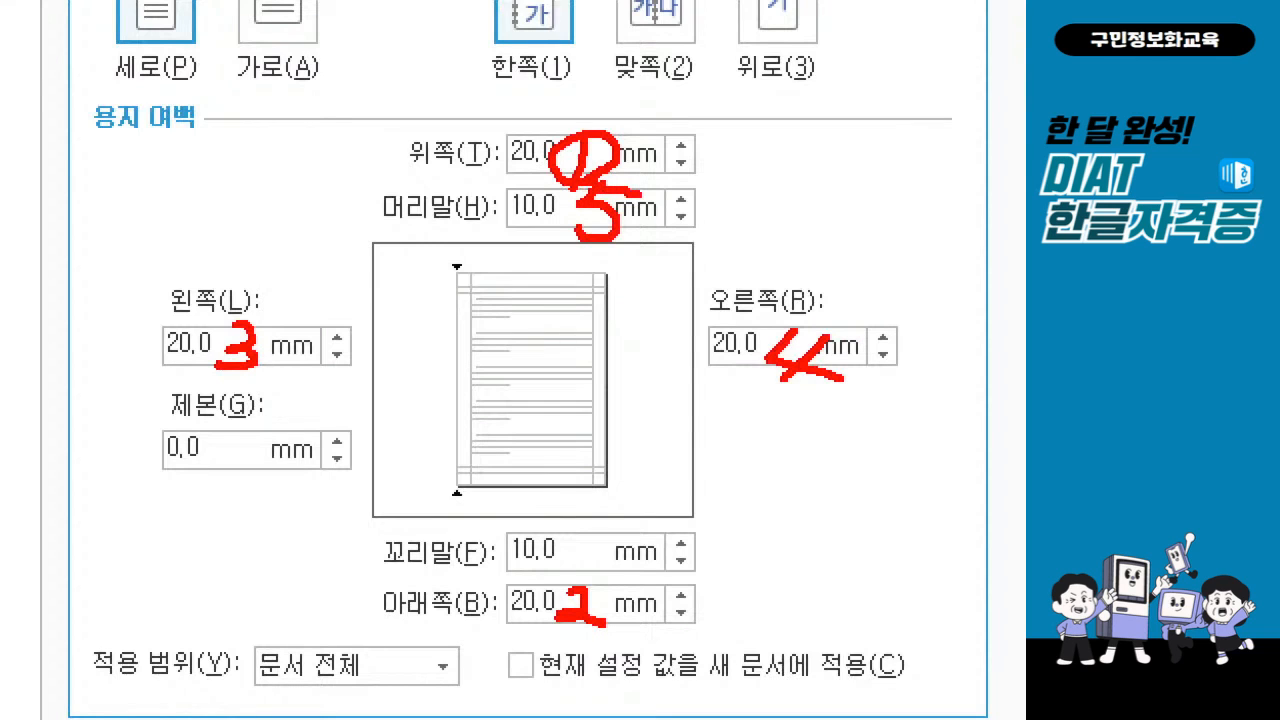
mouse_move(604, 524)
mouse_down()
mouse_move(572, 572)
mouse_move(580, 558)
mouse_up()
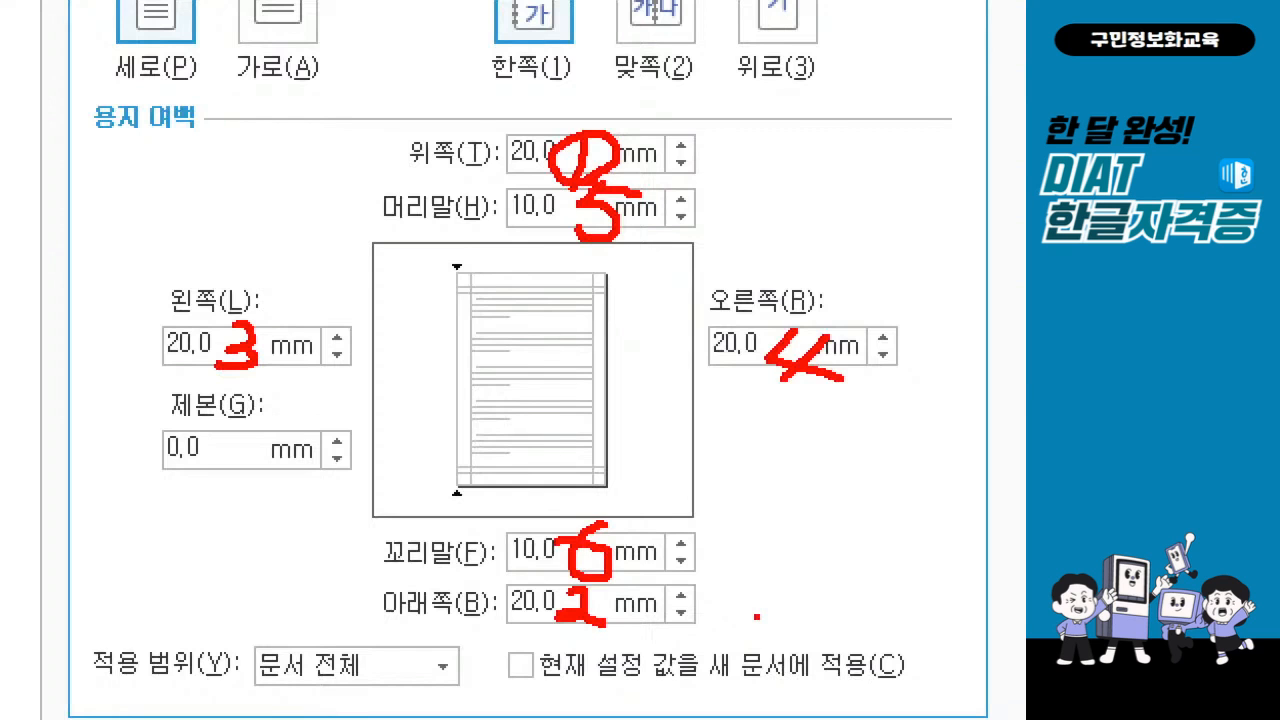
key(Escape)
Go through the margin fields from 위쪽 to 꼬리말 once more and apply the page settings to the document.
click(484, 323)
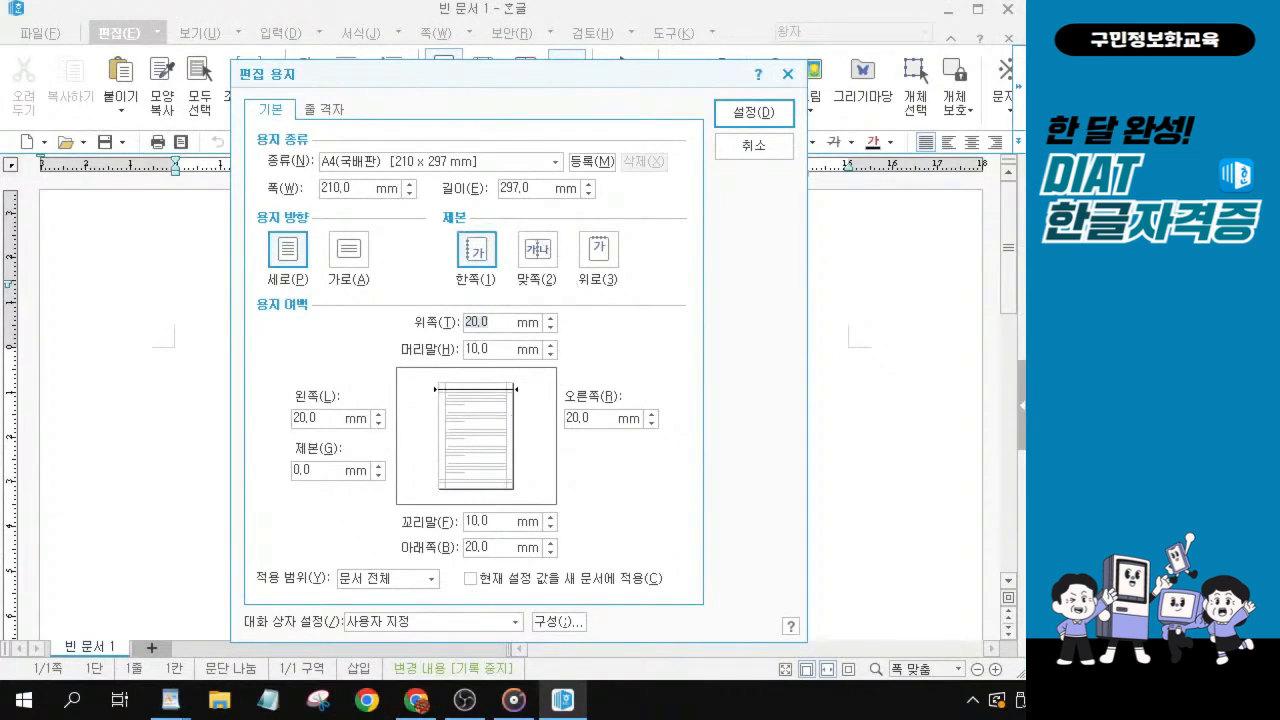
key(Tab)
key(Tab)
key(Tab)
key(Tab)
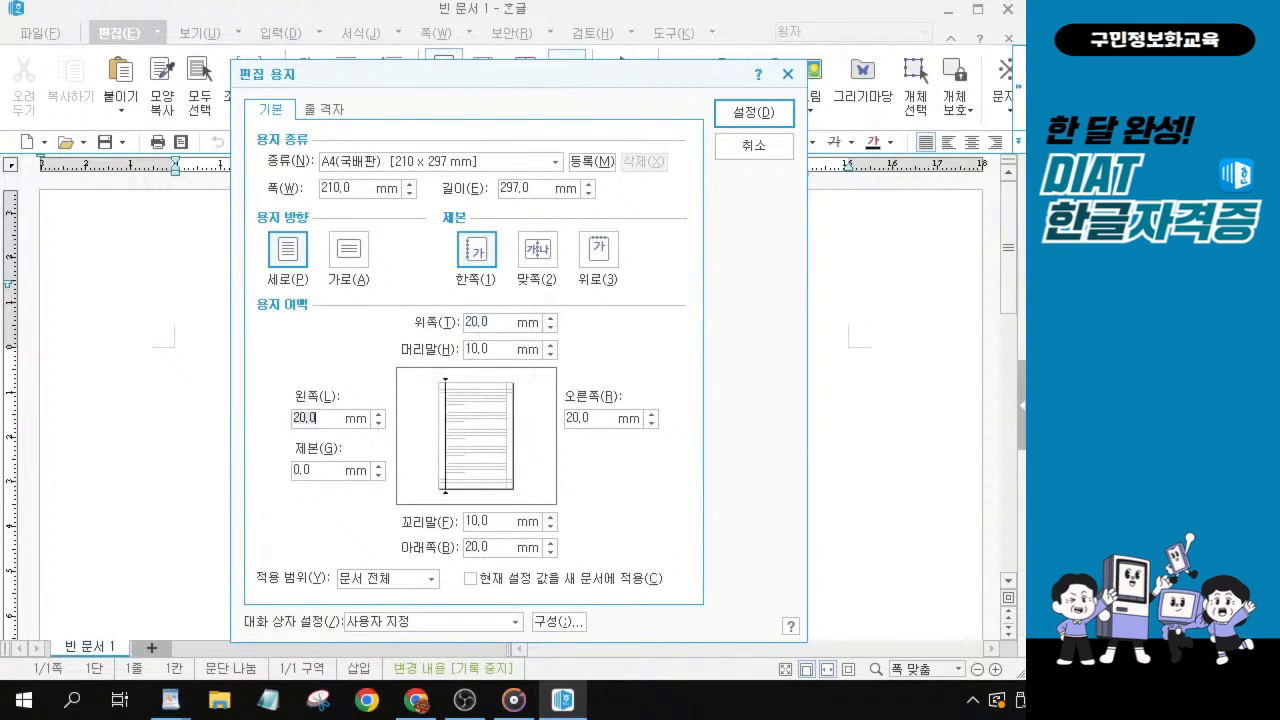
key(Tab)
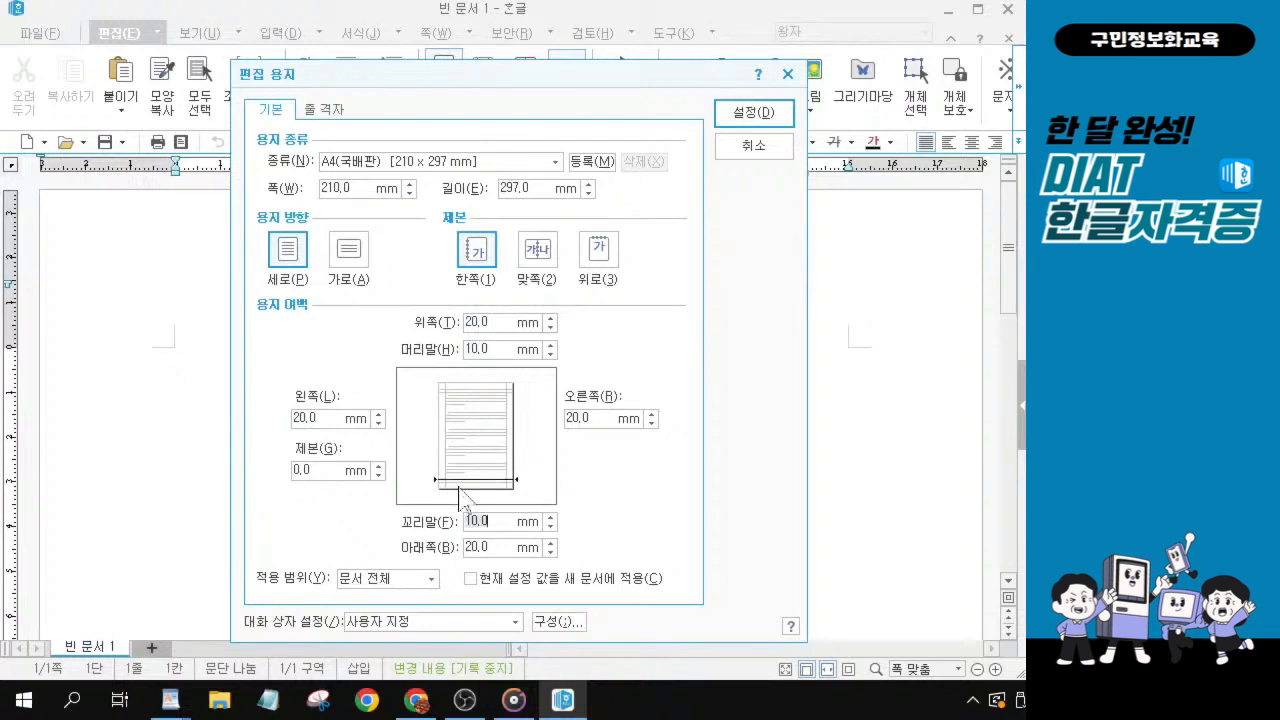
click(764, 122)
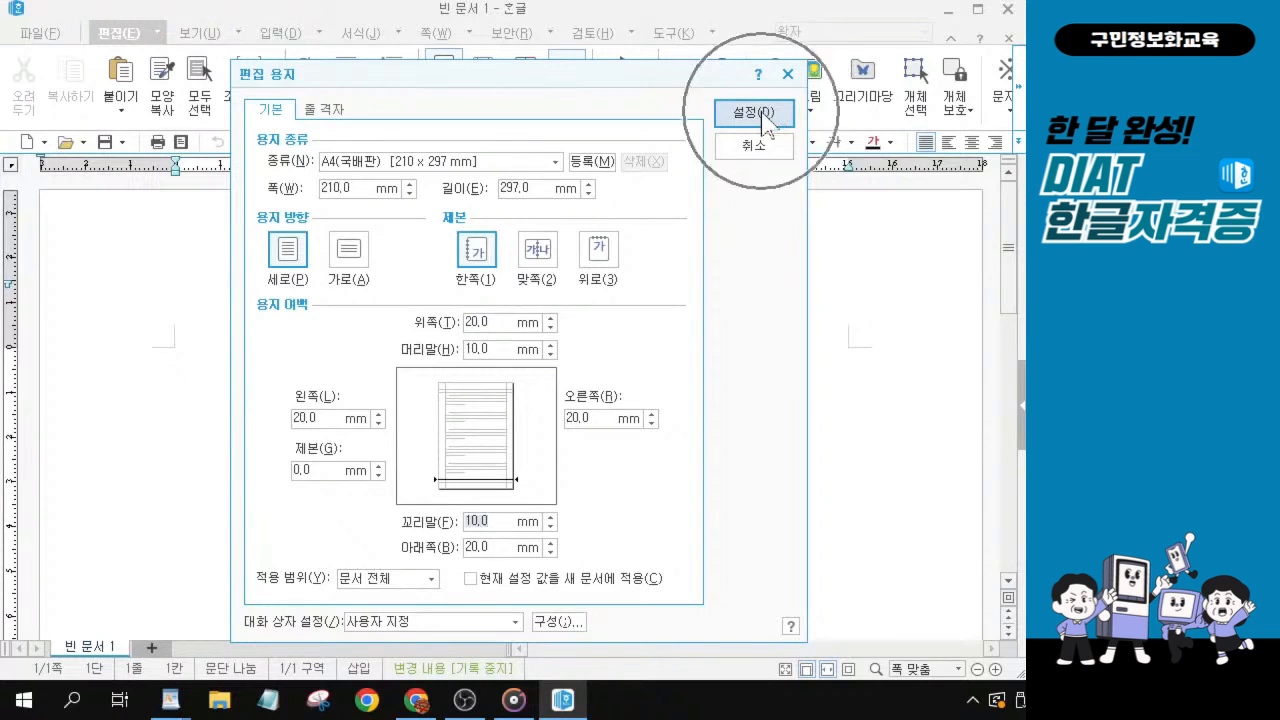
click(763, 118)
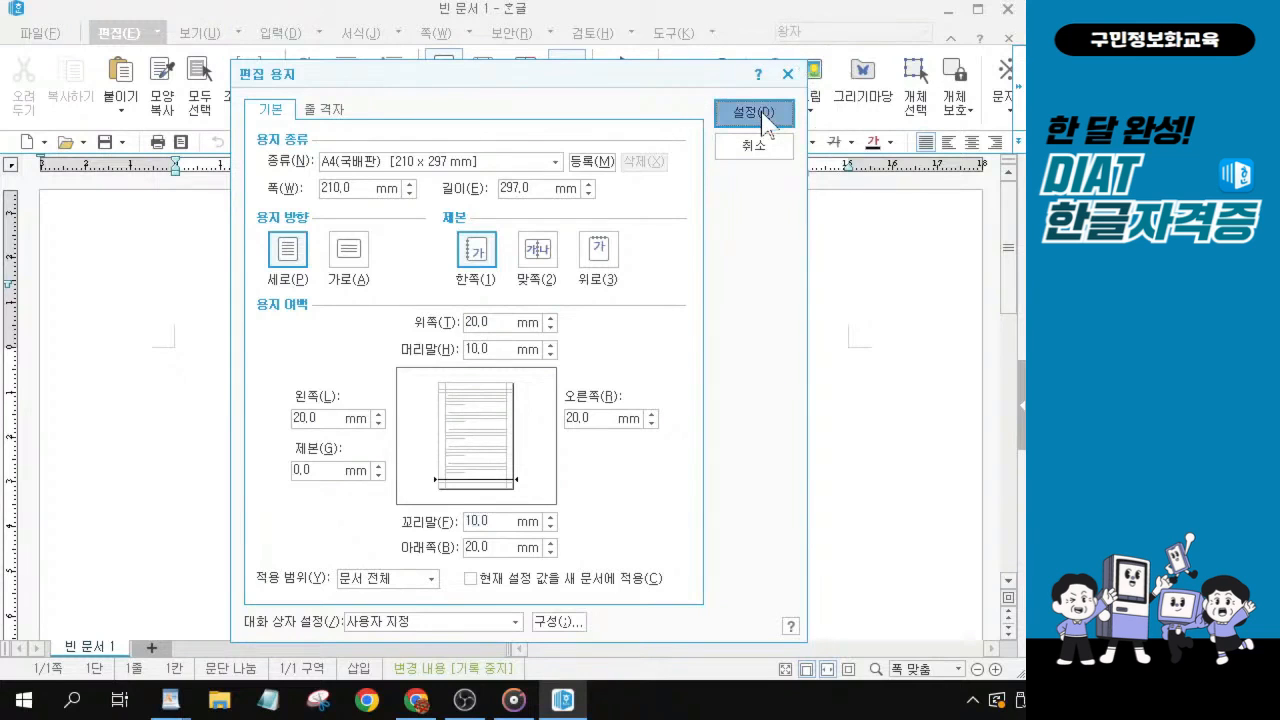
click(763, 118)
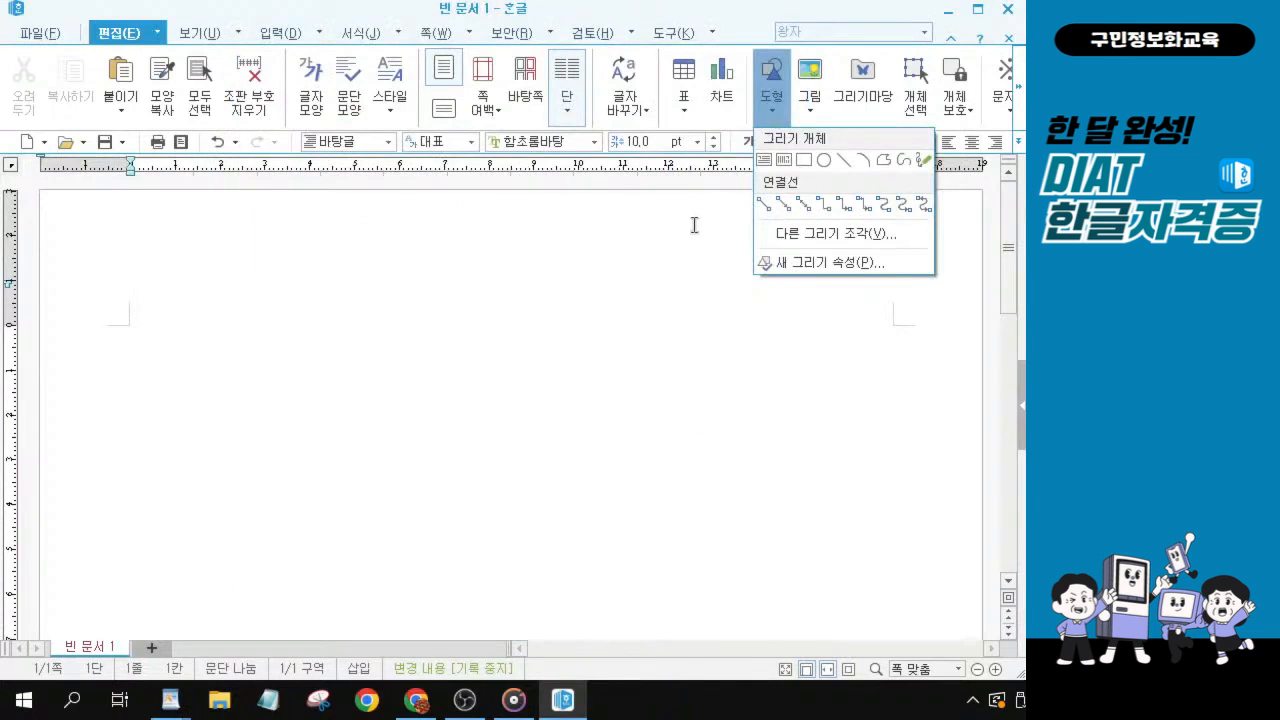
click(694, 225)
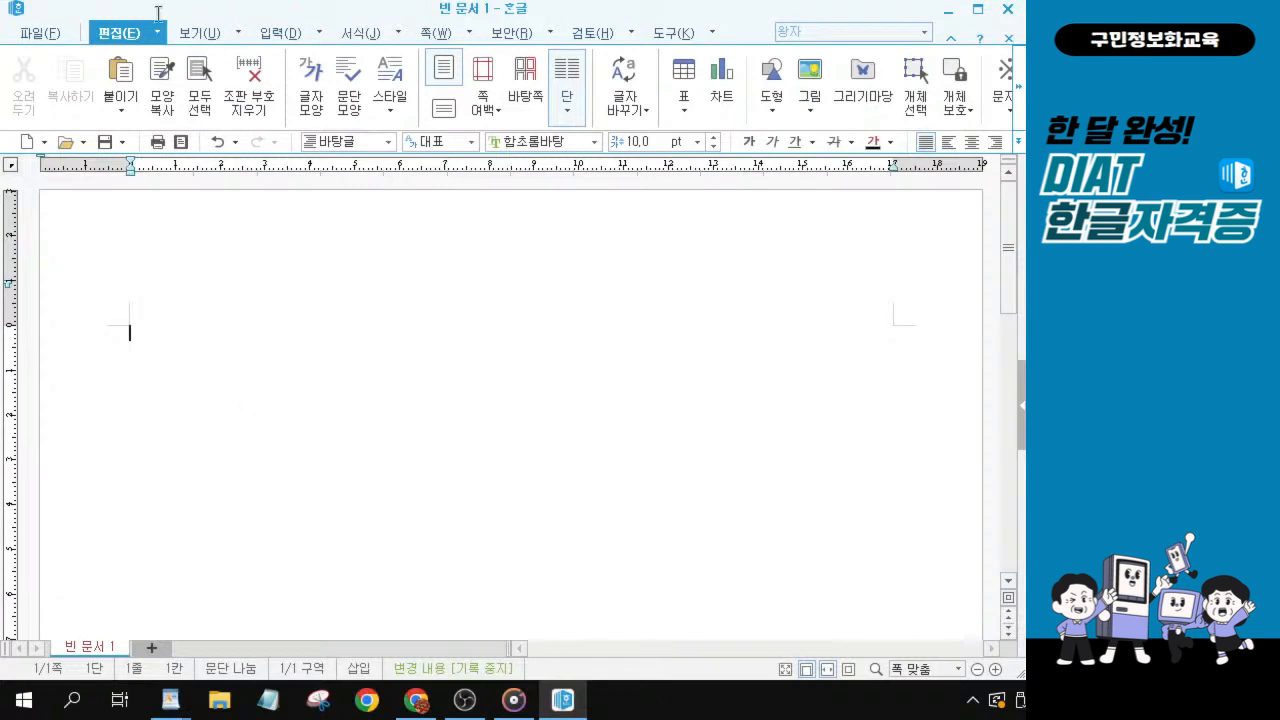
Turn on the display of 문단 부호 in the document's view options.
click(203, 33)
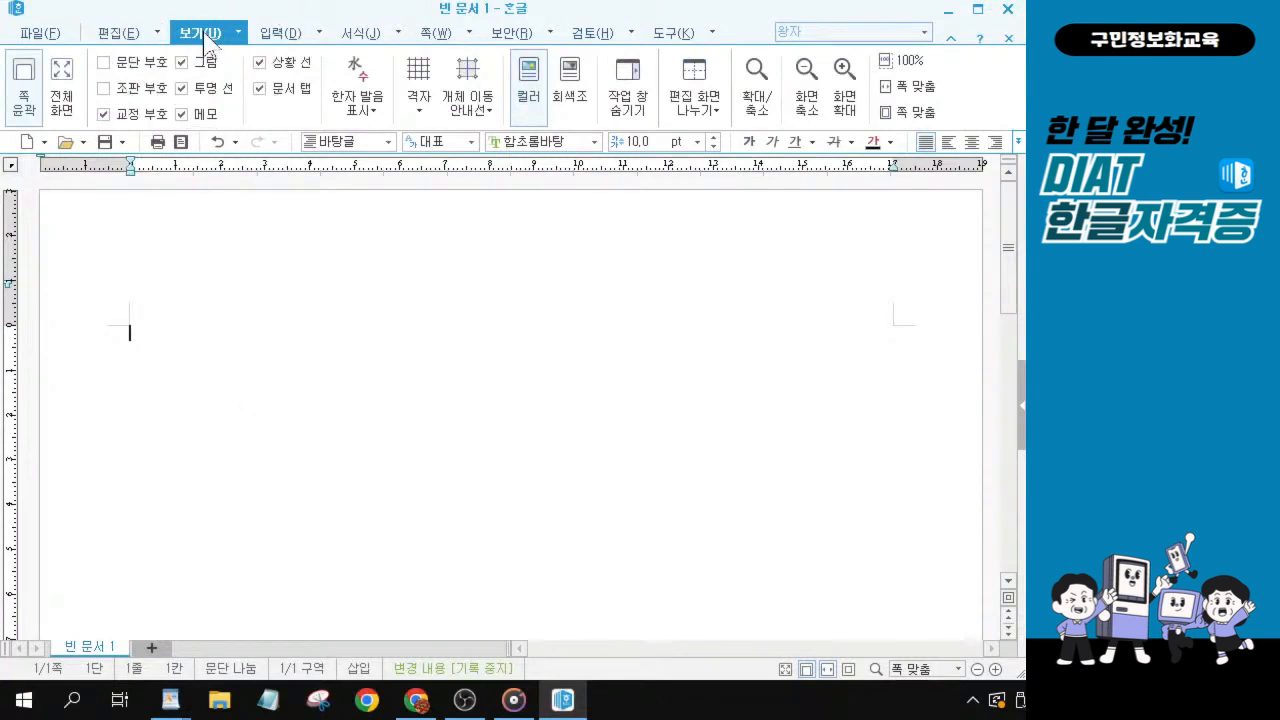
key(alt+Tab)
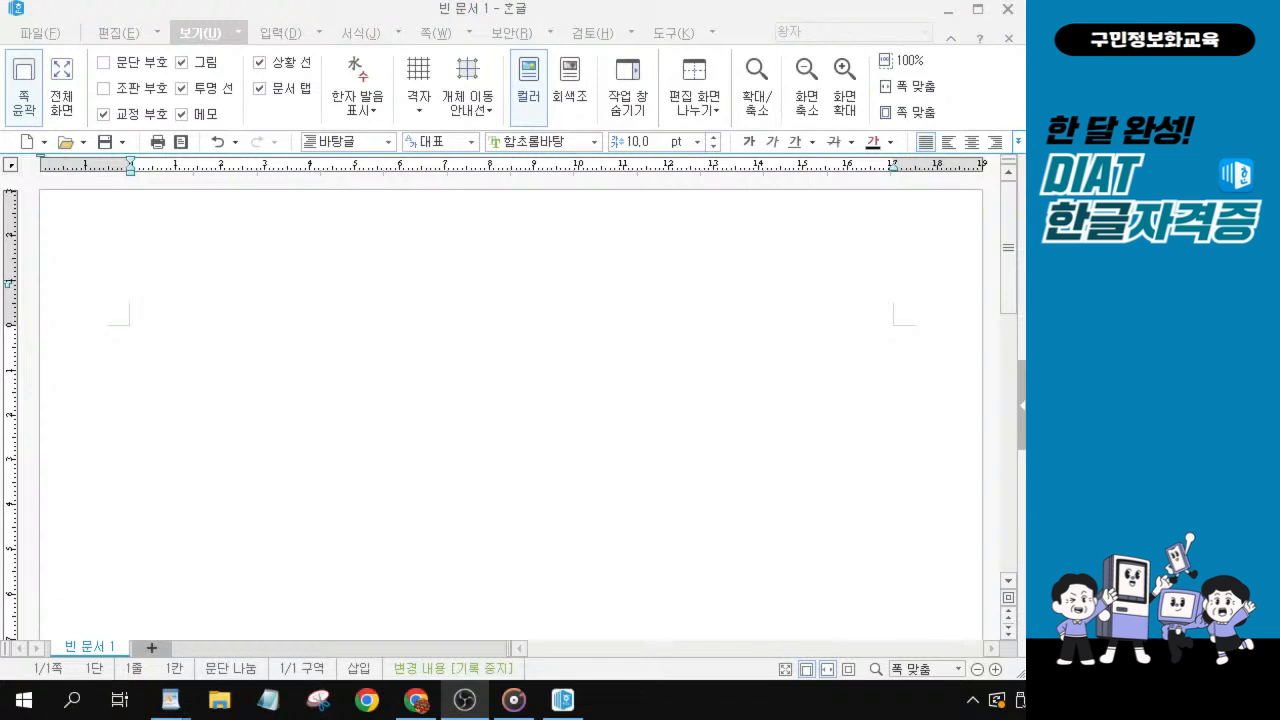
click(207, 48)
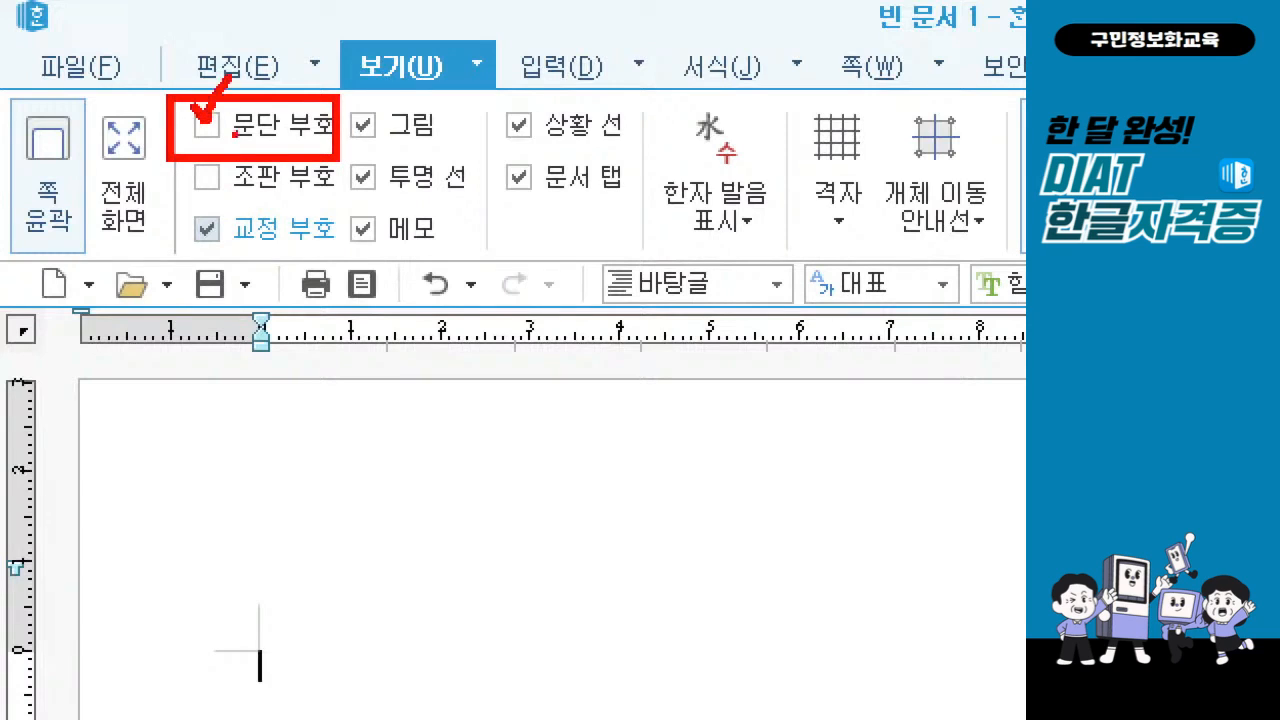
click(232, 128)
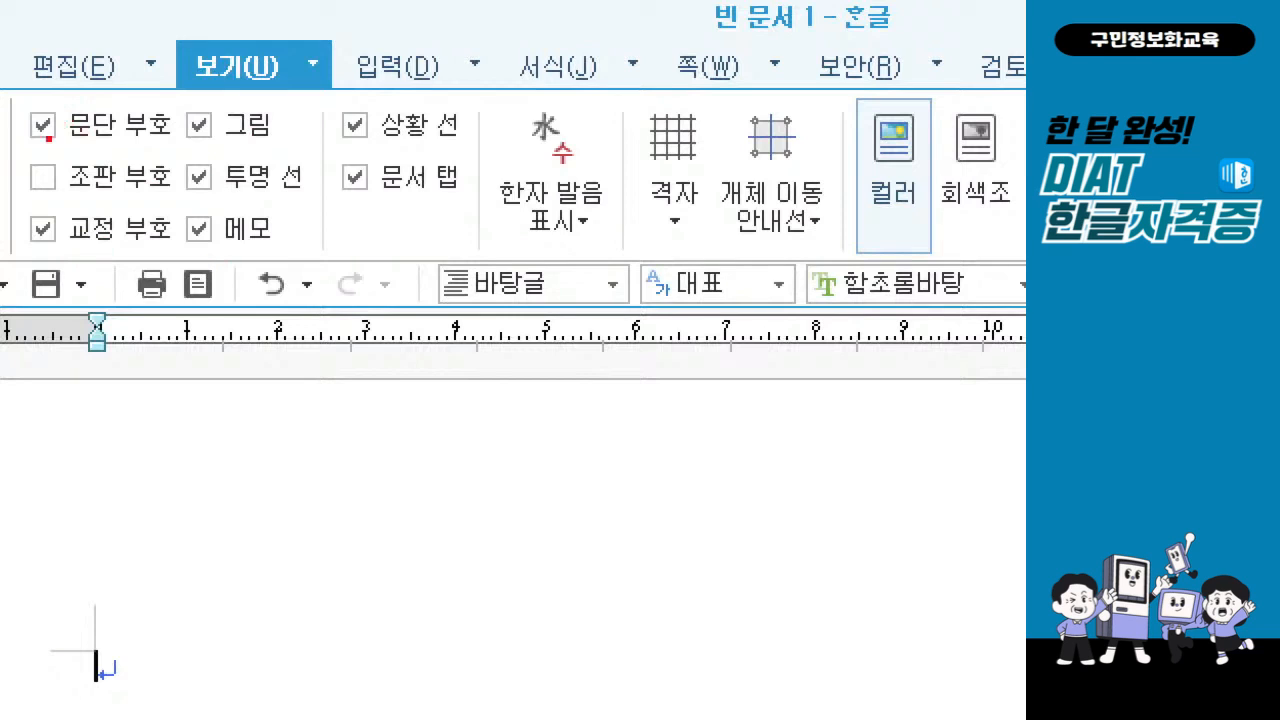
Box the view options 문단 부호, 그림, 투명 선, 교정 부호, 상황 선 and 문서 탭 on screen.
mouse_move(22, 97)
mouse_down()
mouse_move(82, 150)
mouse_move(298, 151)
mouse_up()
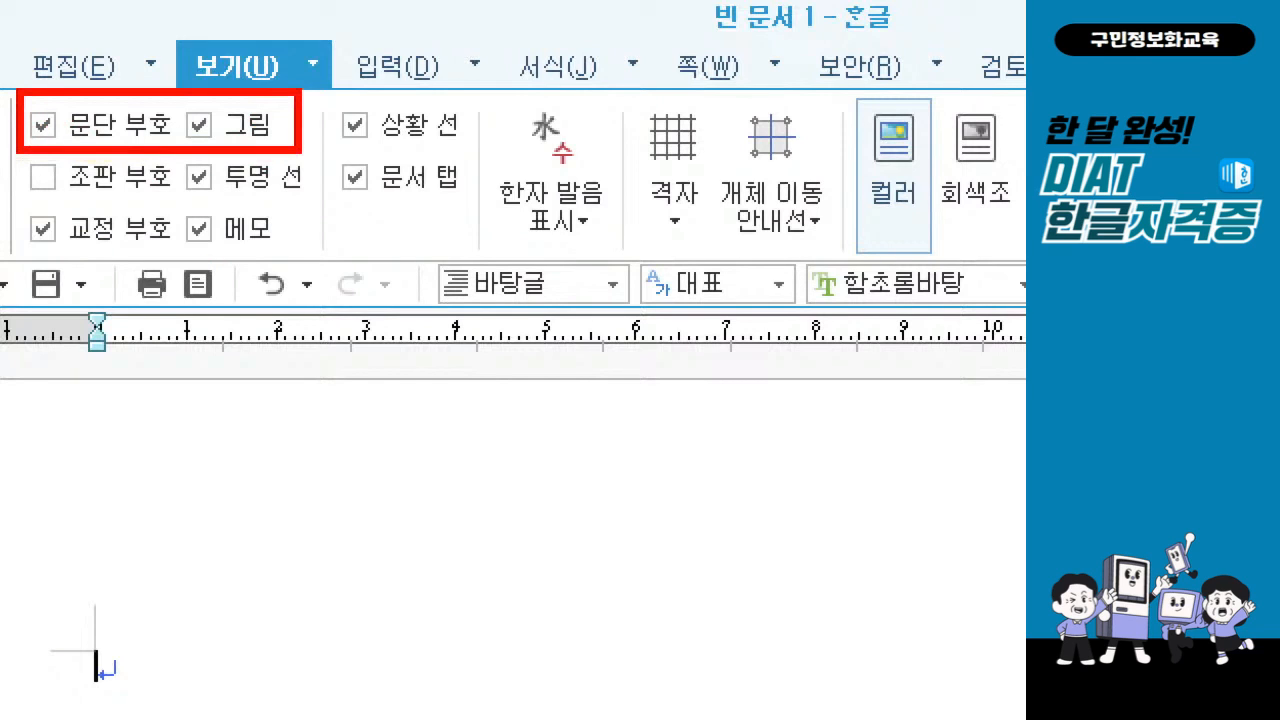
drag(170, 155, 348, 199)
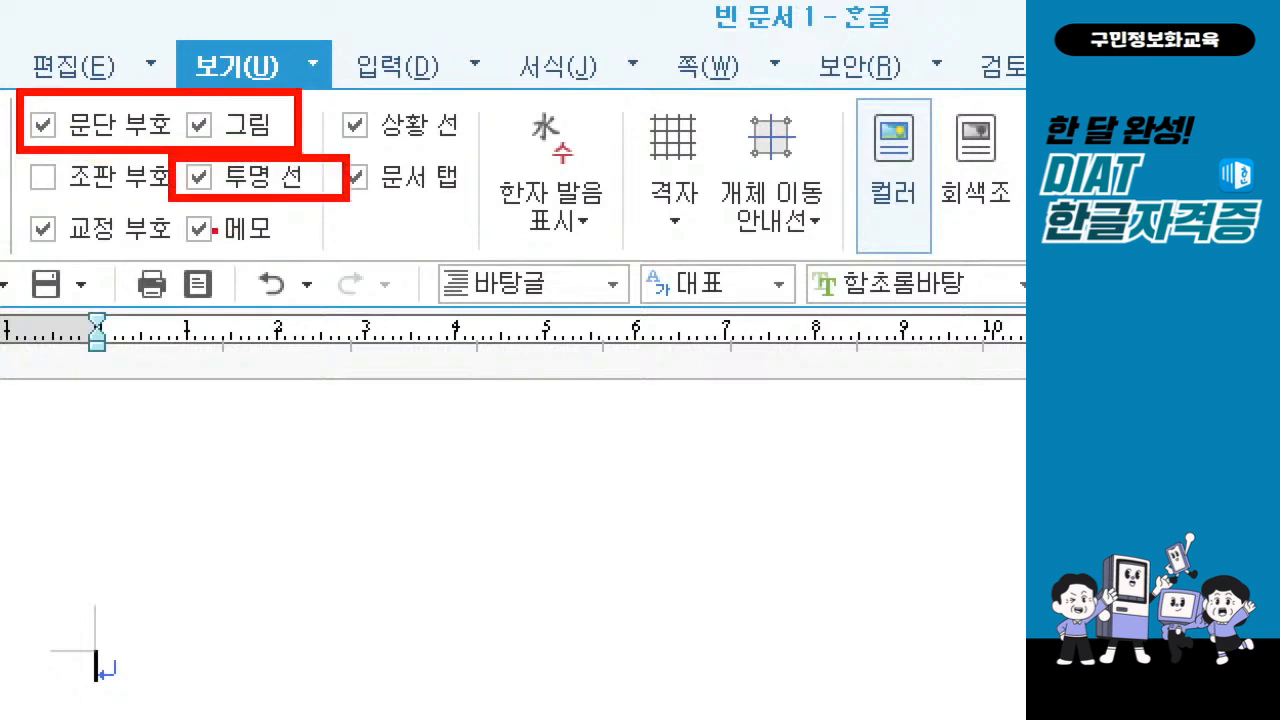
mouse_move(16, 200)
mouse_down()
mouse_move(136, 276)
mouse_move(180, 276)
mouse_move(168, 263)
mouse_up()
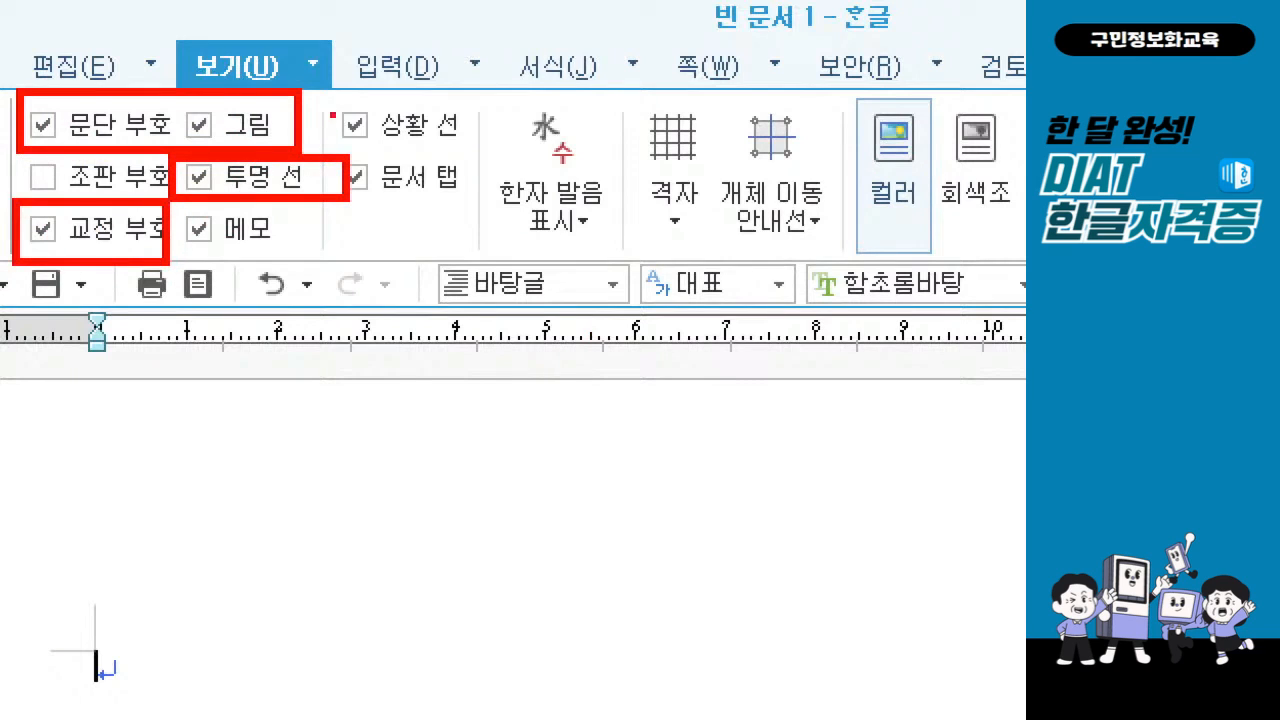
mouse_move(330, 95)
mouse_down()
mouse_move(372, 143)
mouse_move(478, 210)
mouse_up()
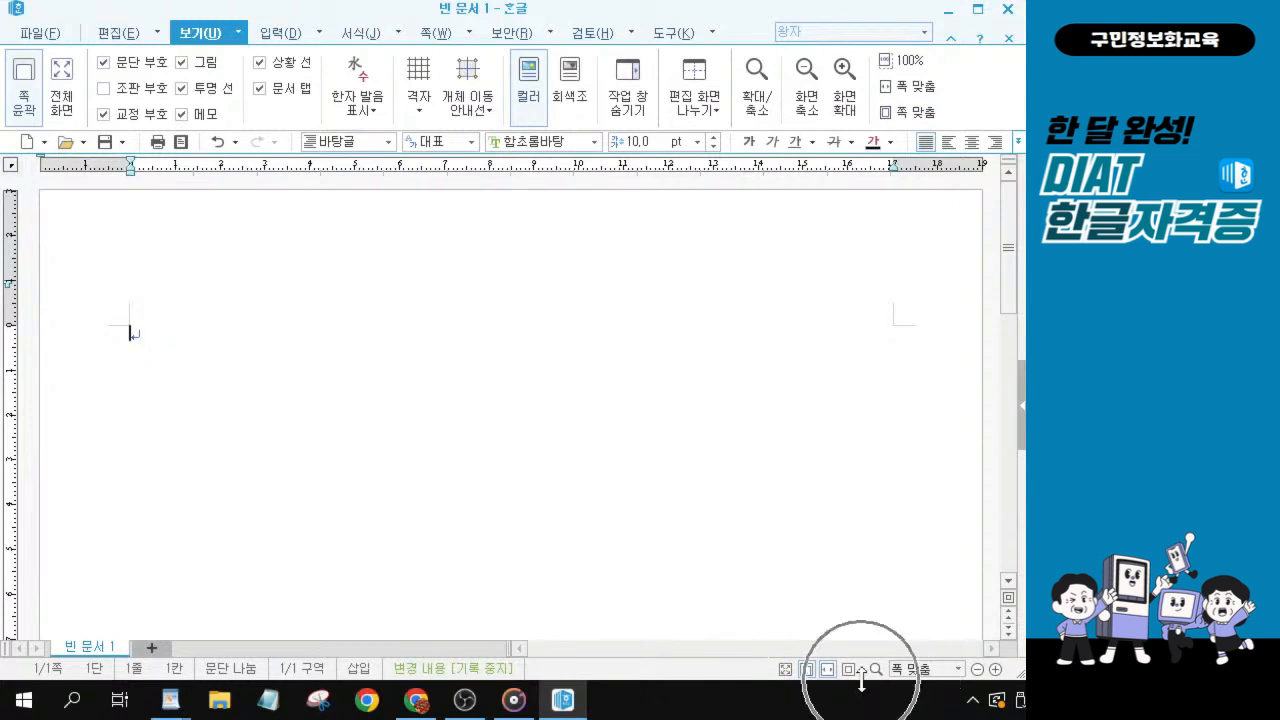
Try a smaller page zoom, refit the view with 폭 맞춤, and enlarge it to 135%.
click(919, 88)
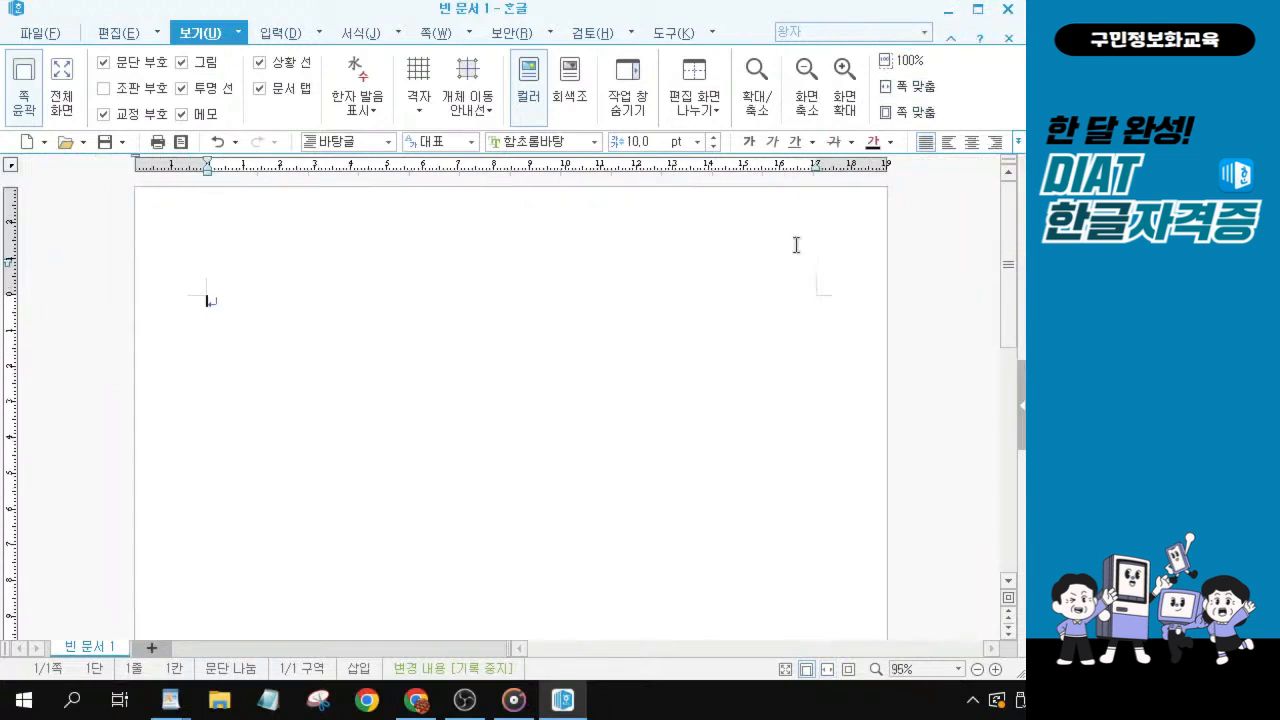
scroll(571, 385, down, 1)
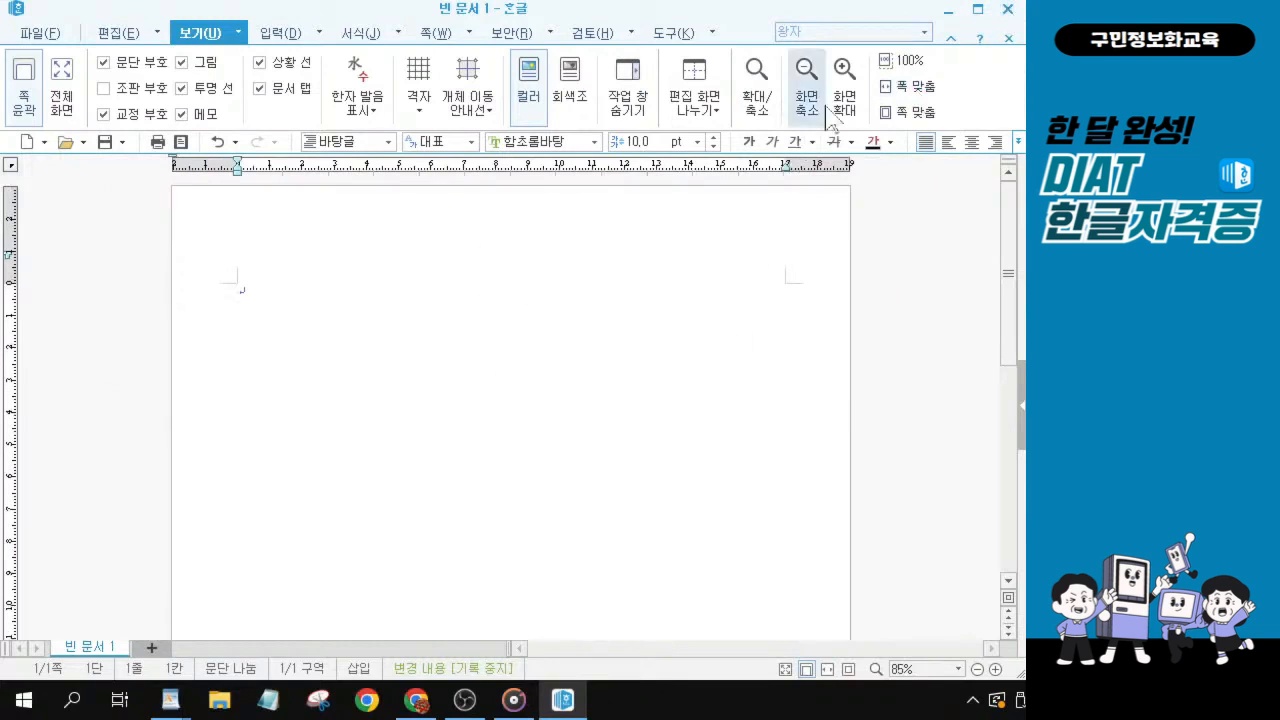
click(903, 88)
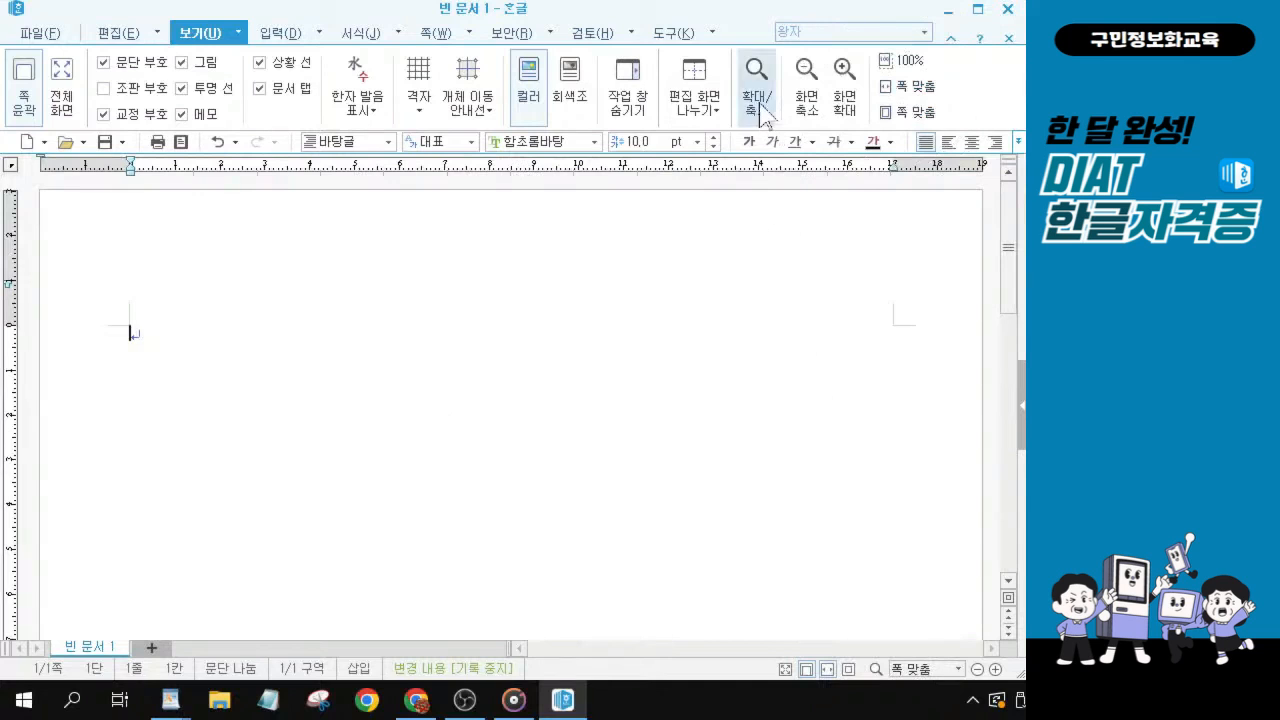
click(846, 104)
click(846, 104)
click(846, 104)
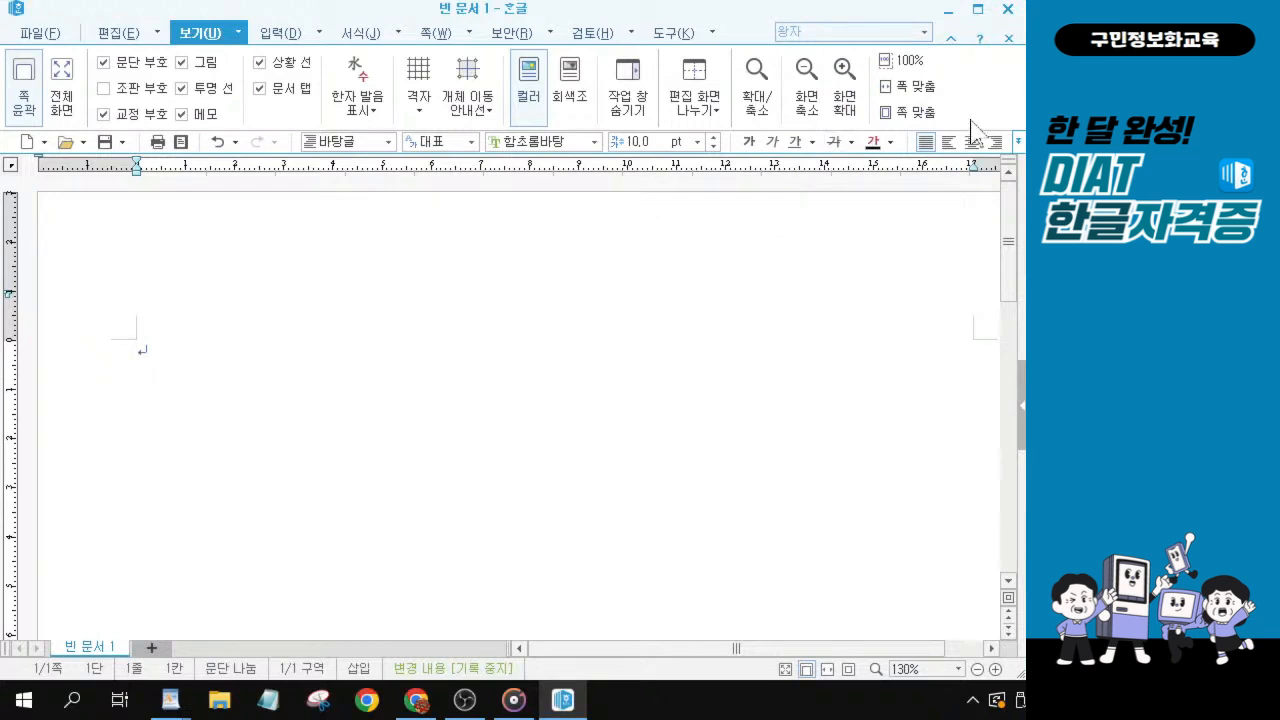
click(845, 85)
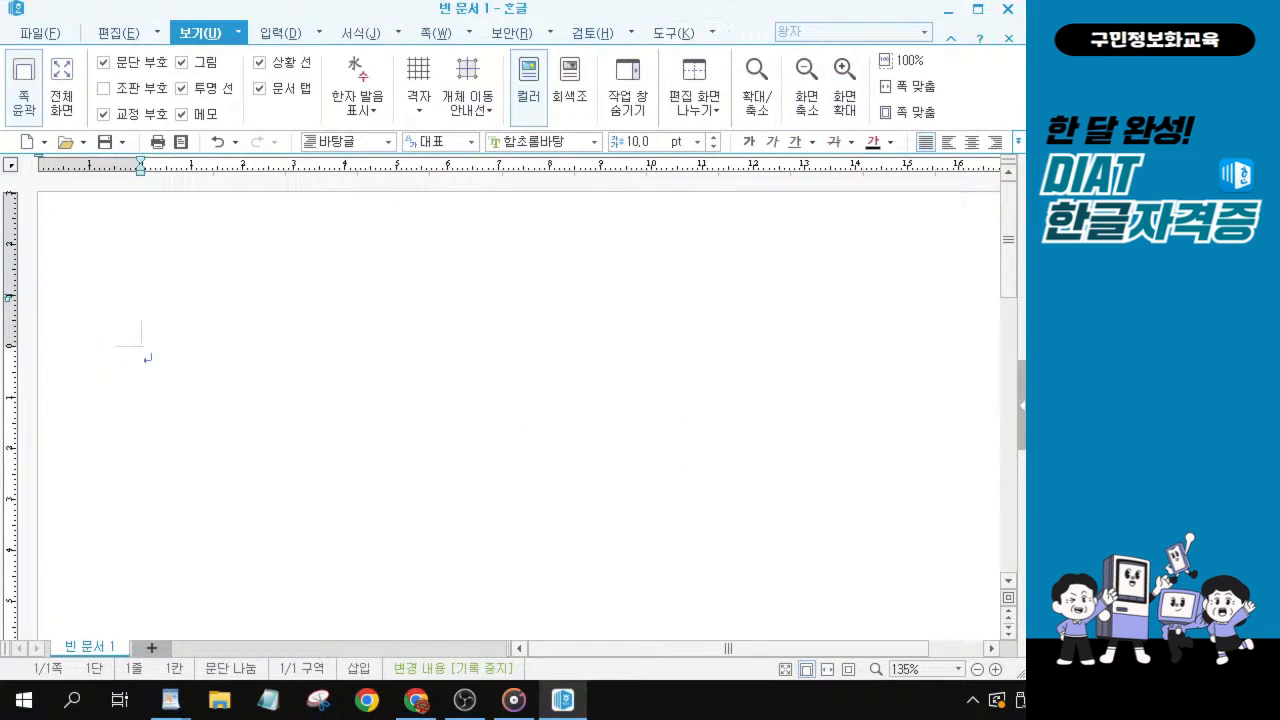
Open the 빠른 교정 내용 settings from the 빠른 교정 options.
key(alt+Tab)
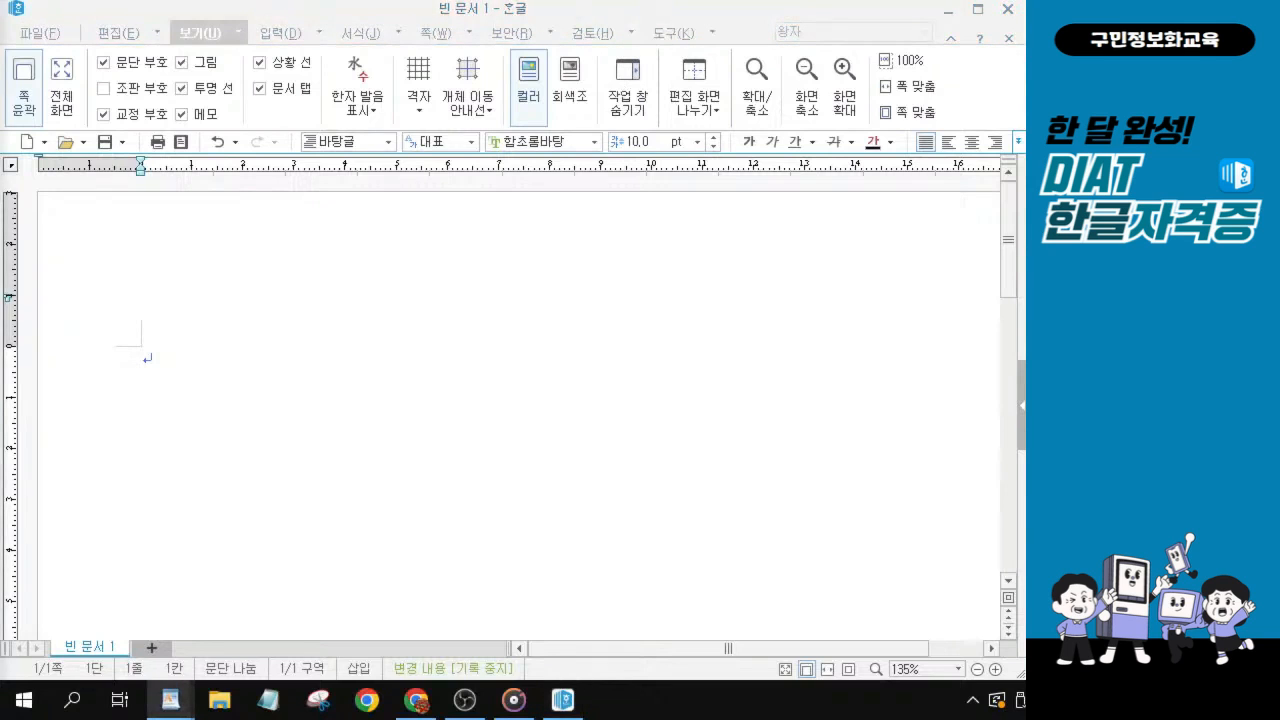
click(666, 36)
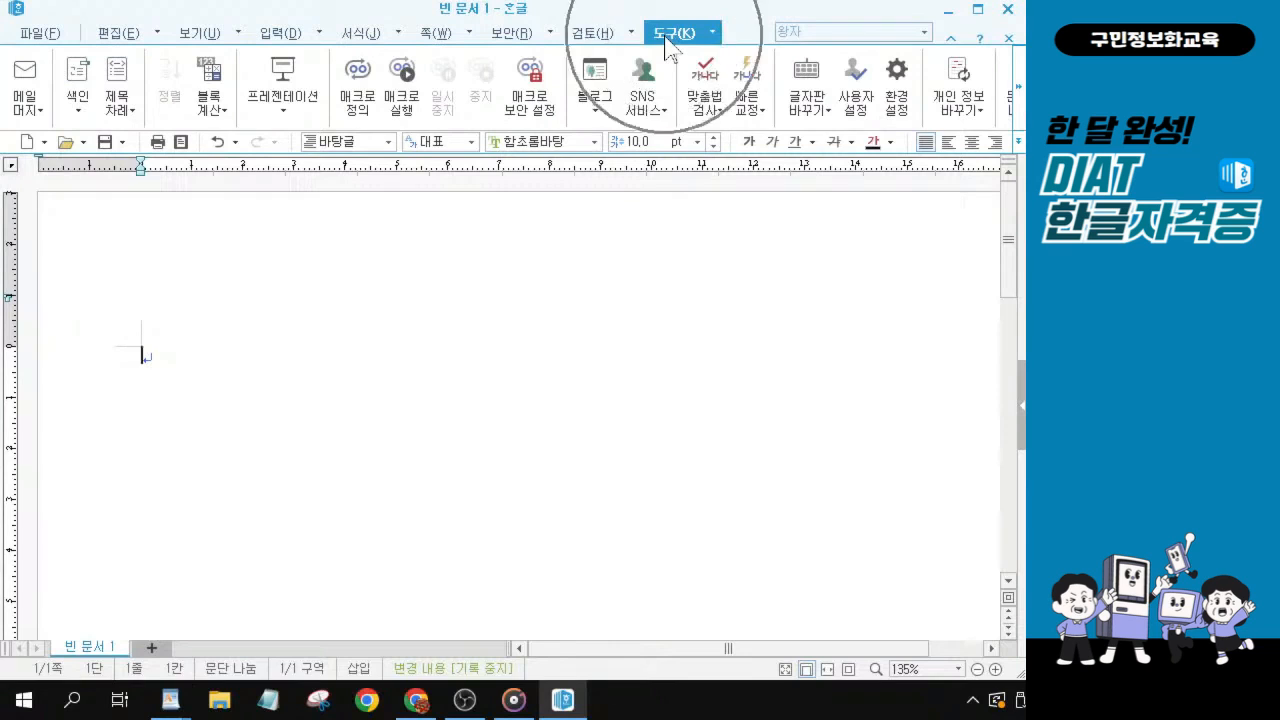
click(666, 40)
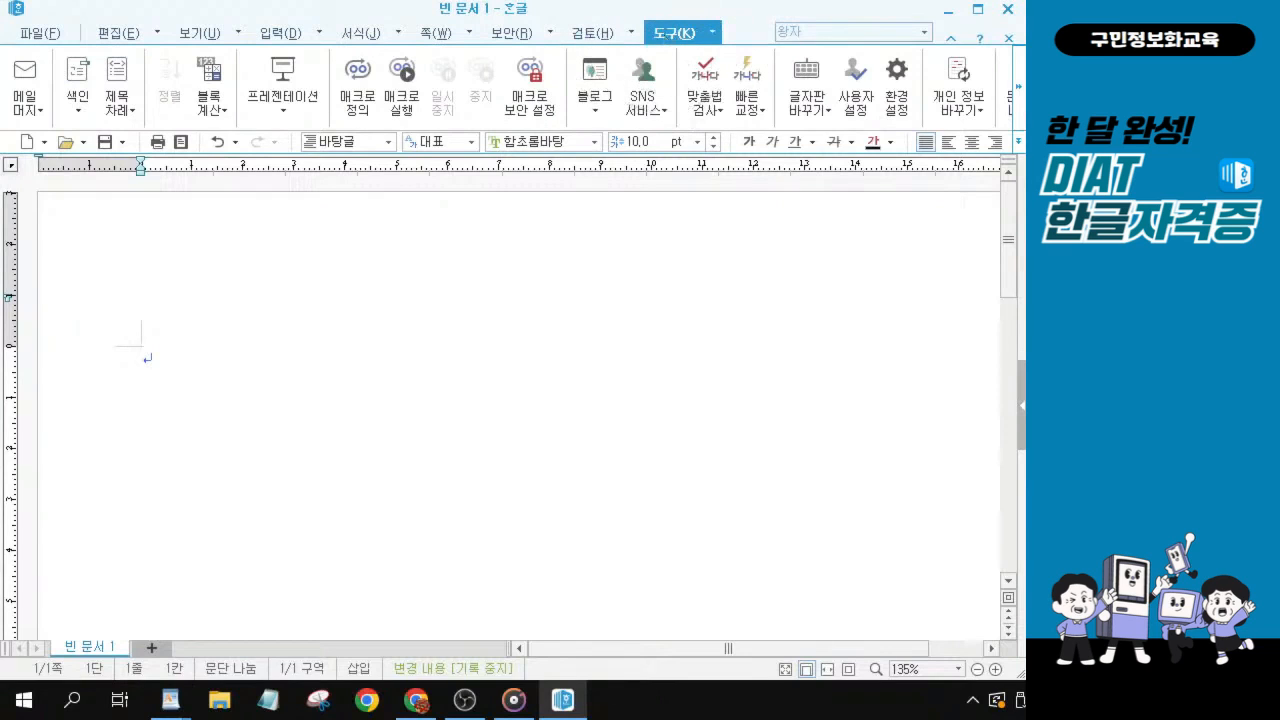
key(alt+Tab)
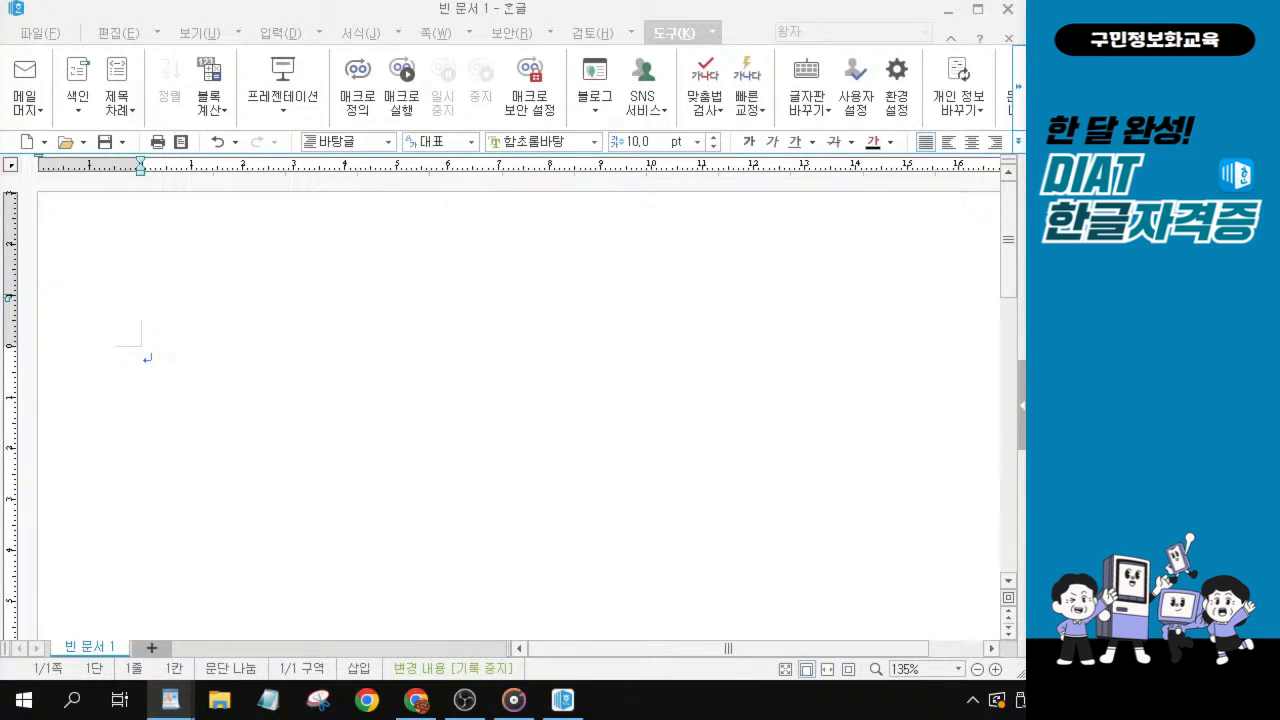
click(658, 40)
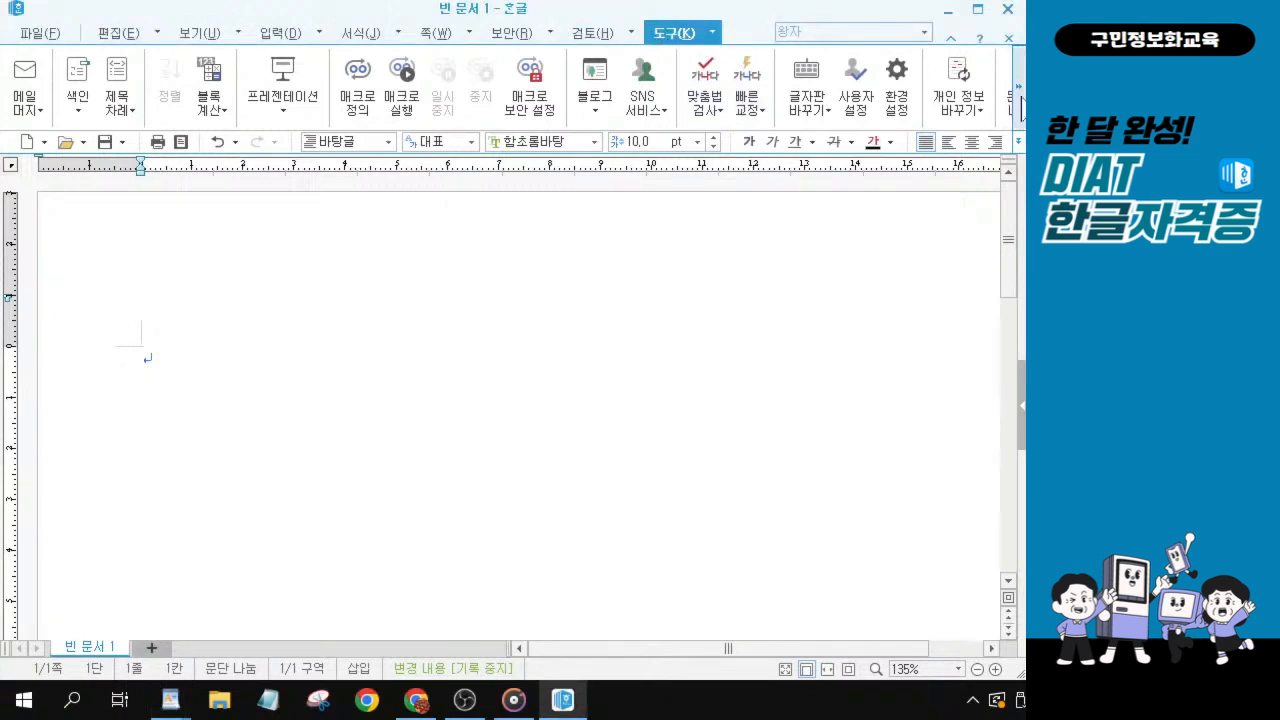
click(757, 116)
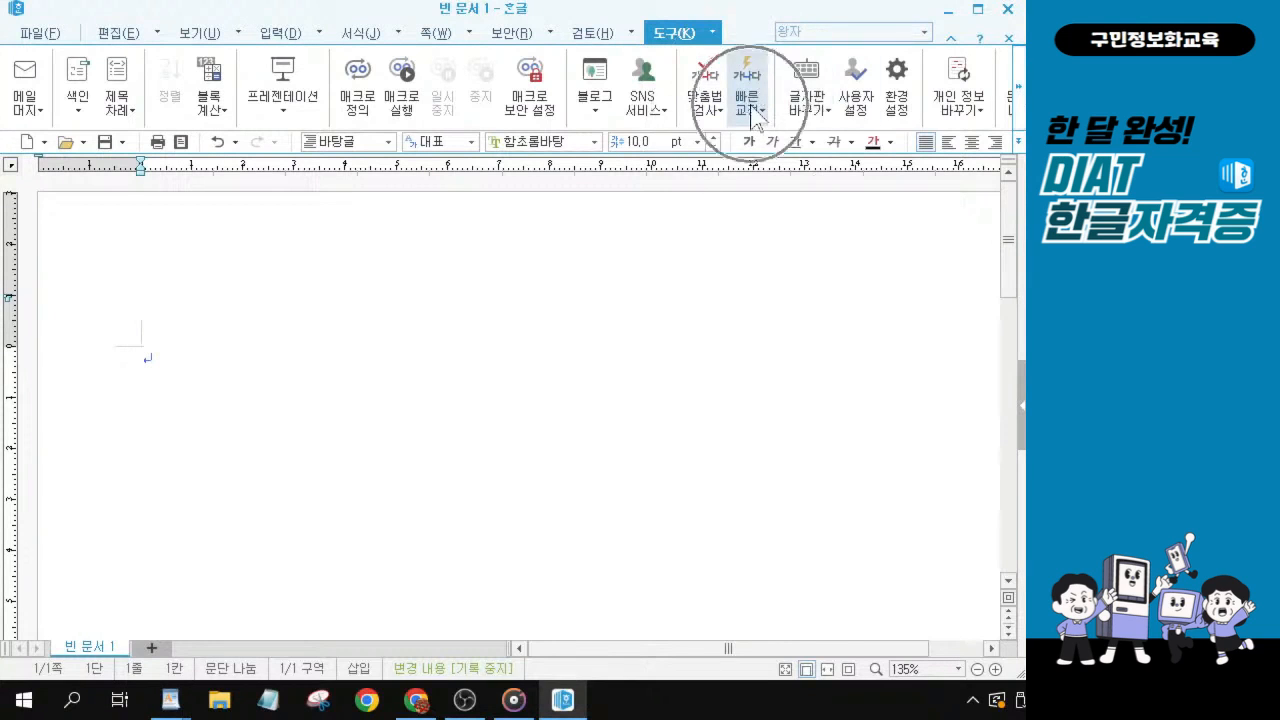
click(752, 99)
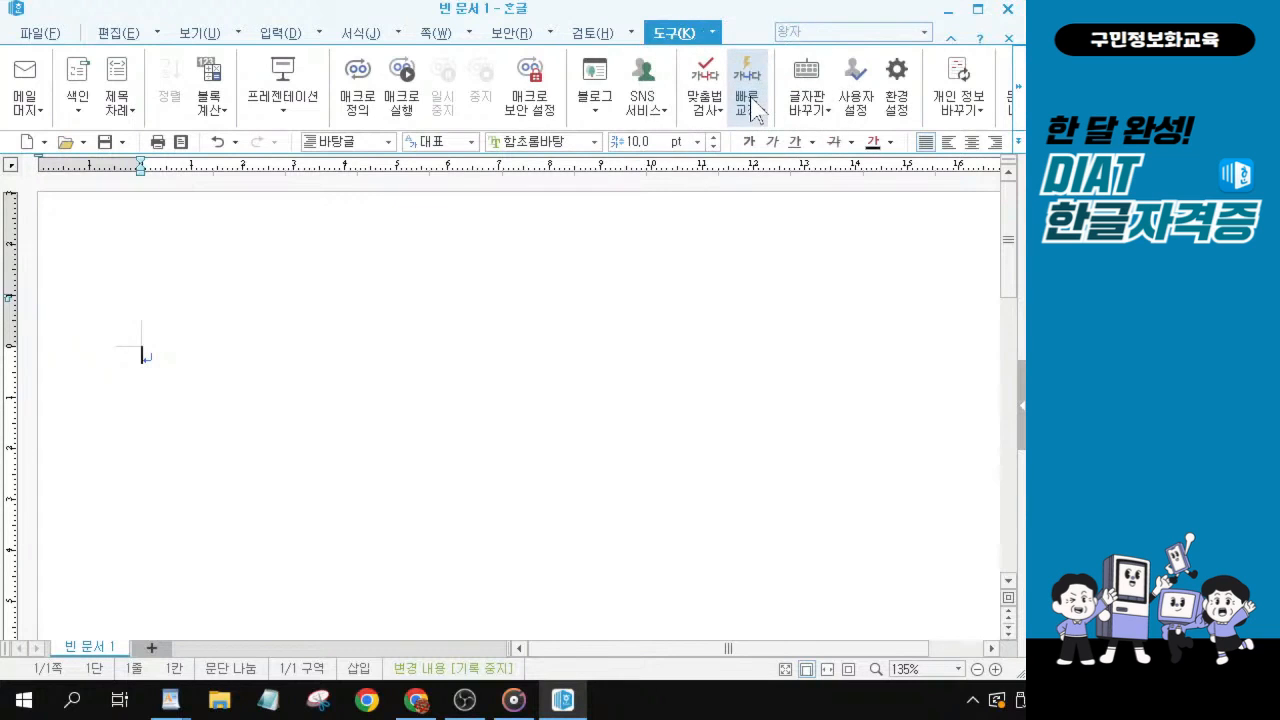
click(754, 116)
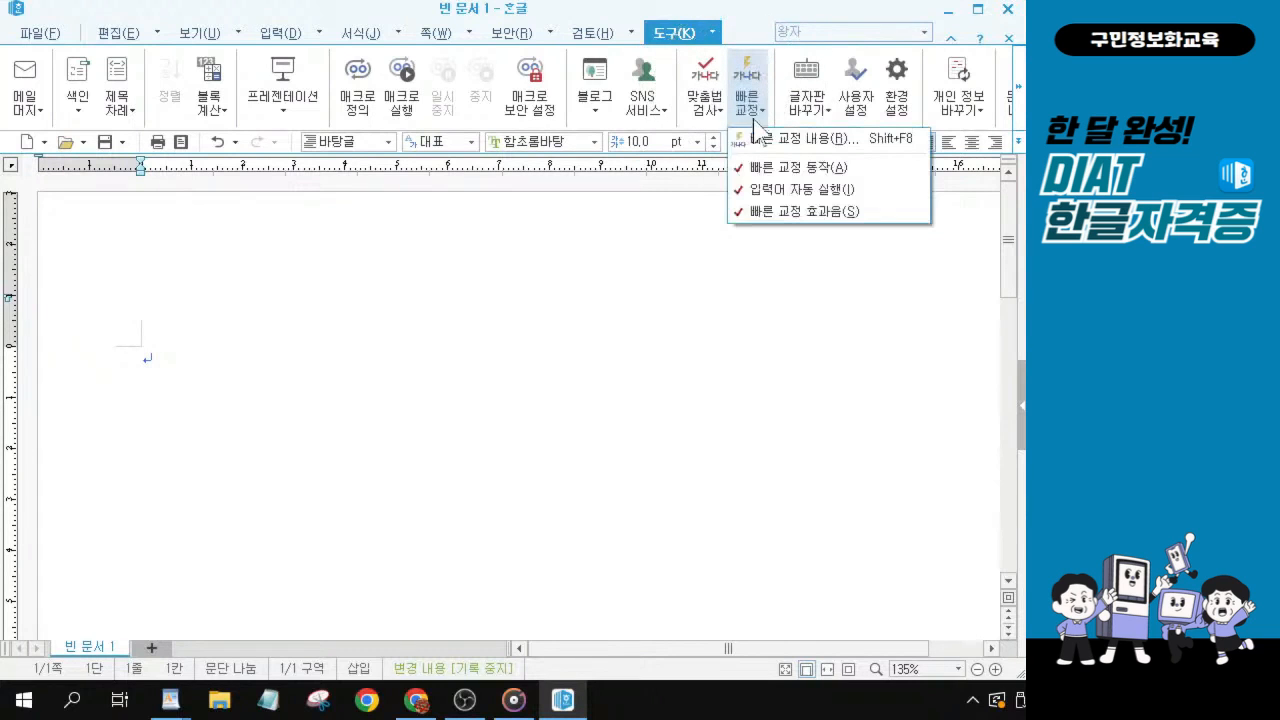
click(799, 145)
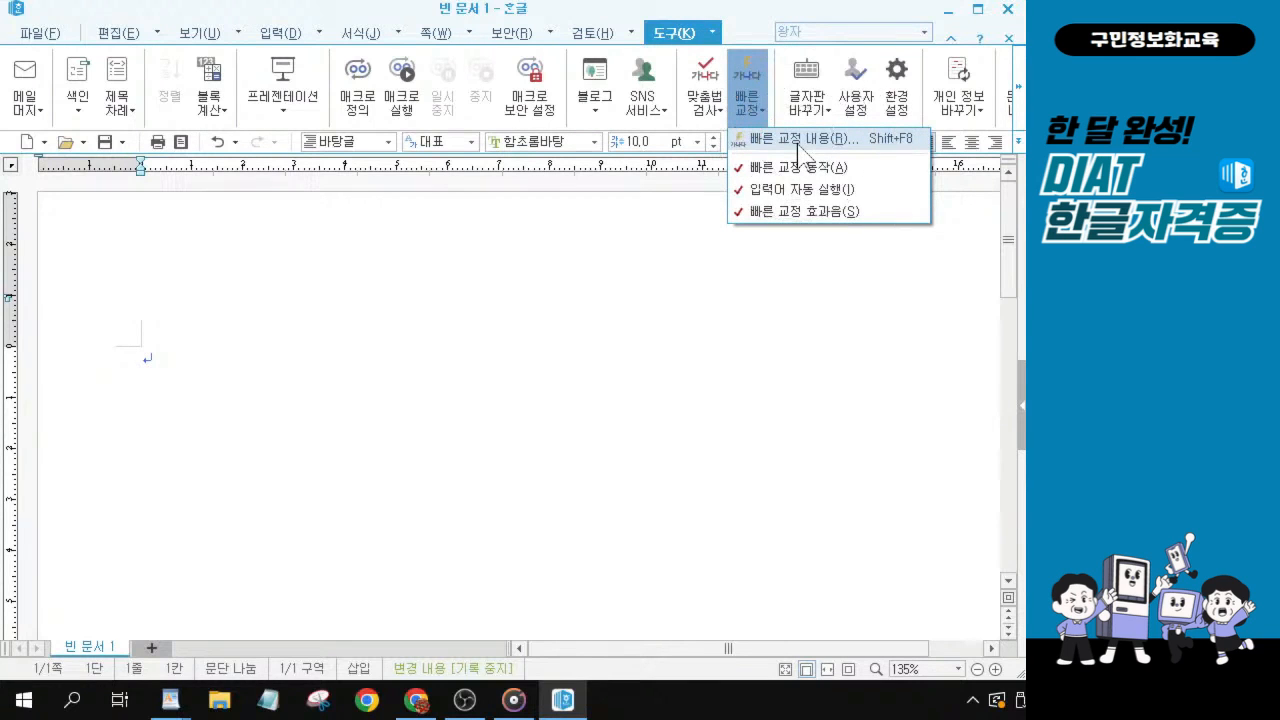
click(799, 145)
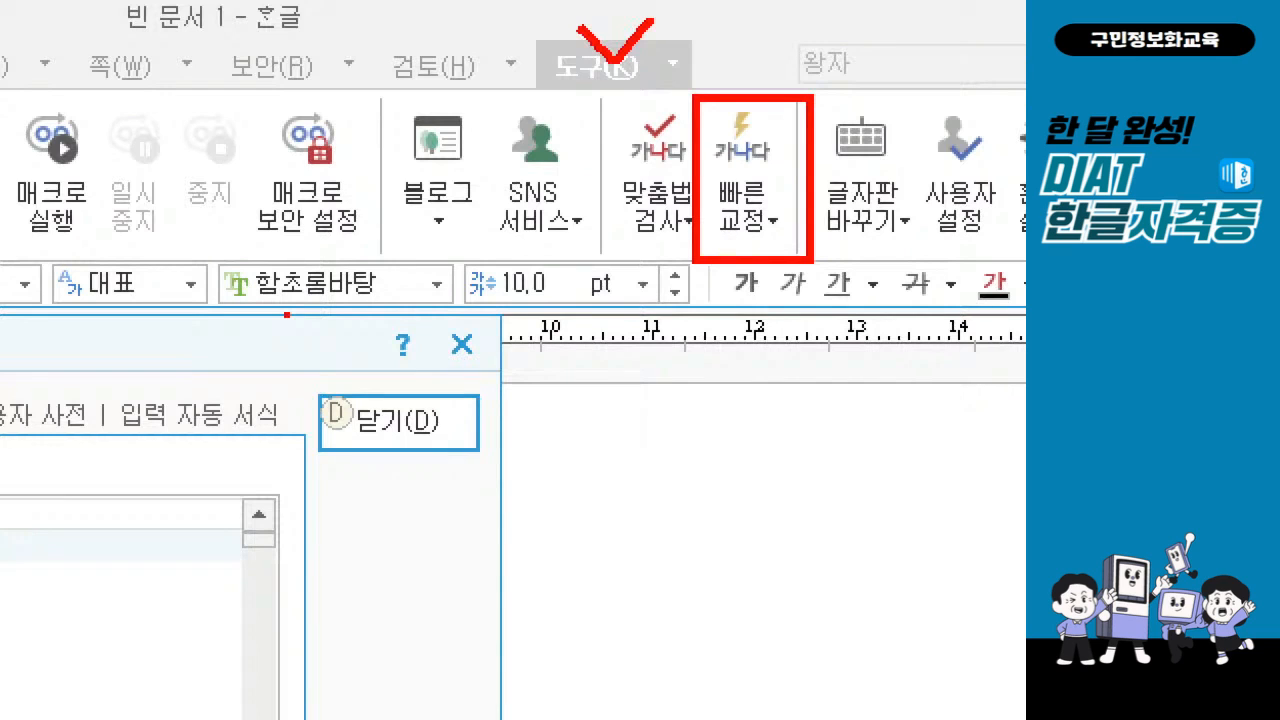
Turn off 자동 글머리 기호 넣기 and 자동 번호 매기기 under 입력 자동 서식 and close the settings.
key(Escape)
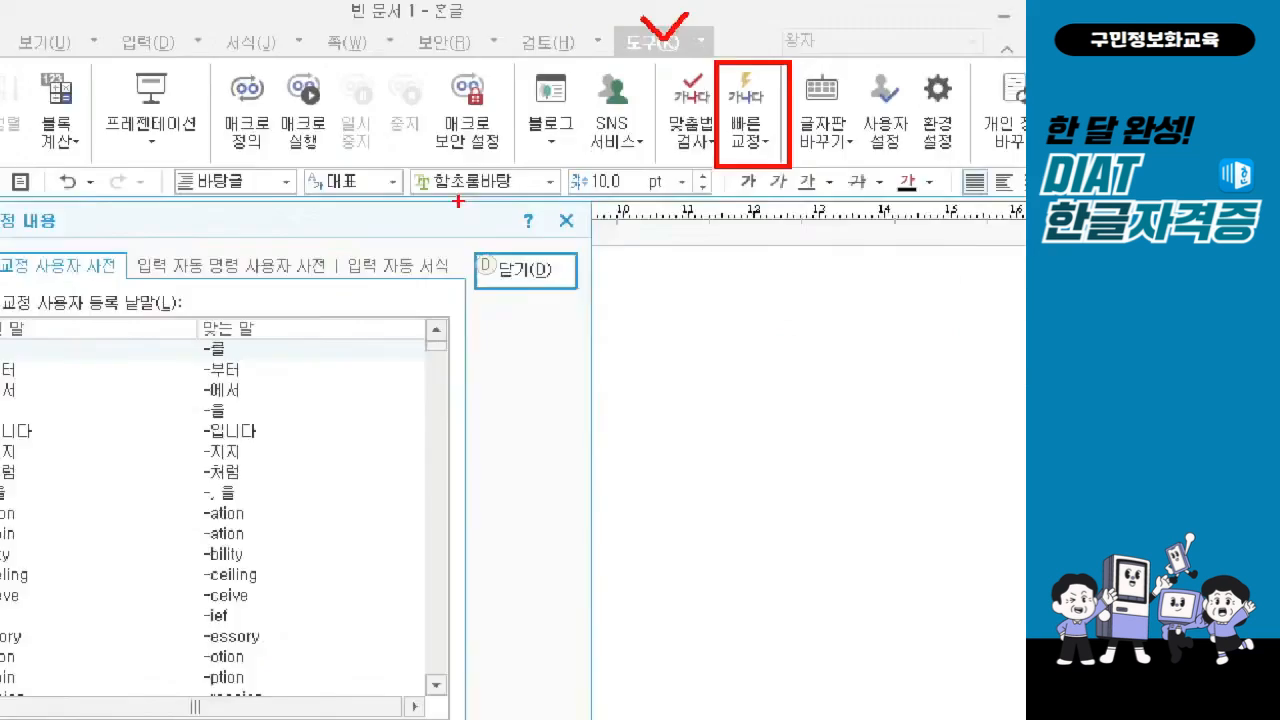
drag(417, 176, 405, 100)
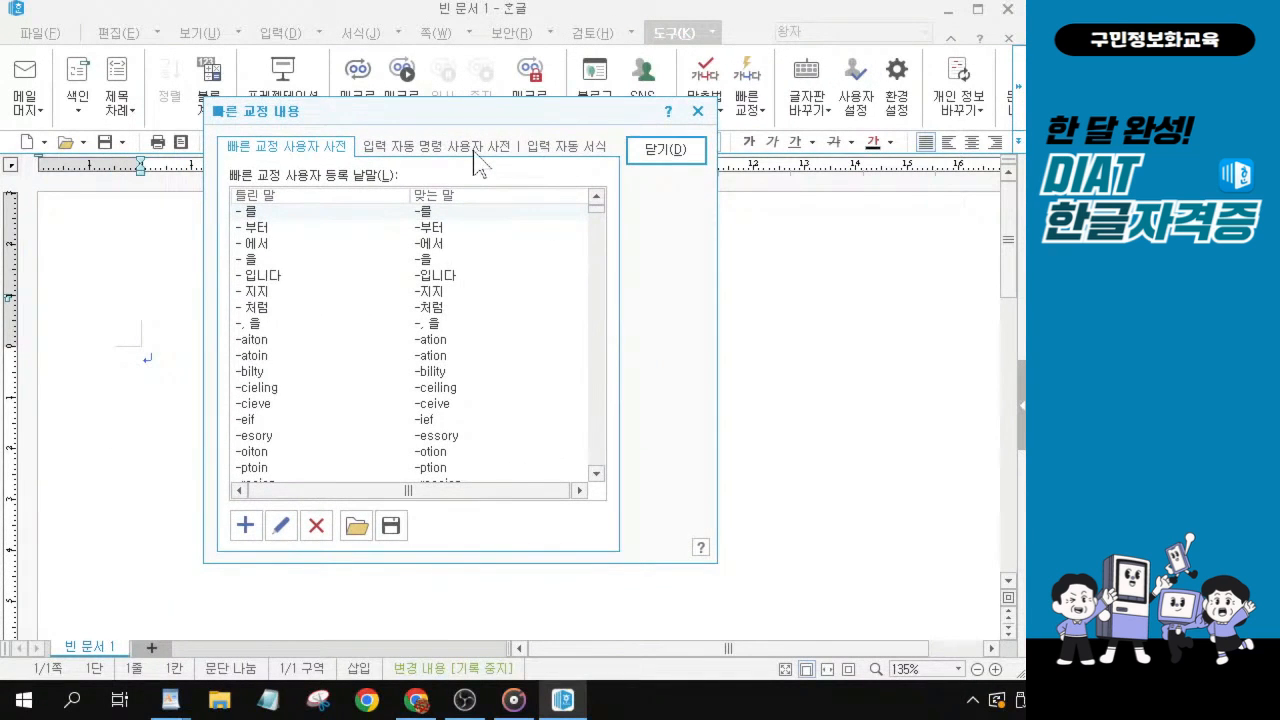
click(563, 148)
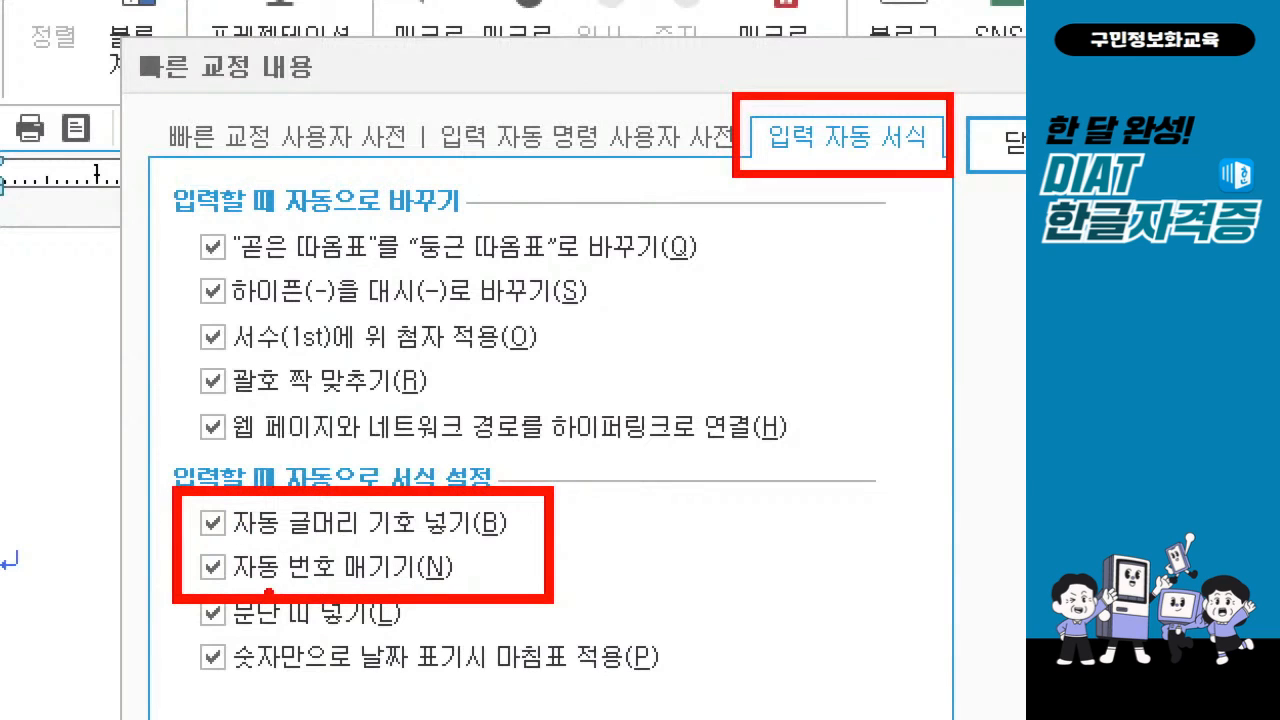
drag(202, 542, 236, 540)
drag(195, 588, 262, 586)
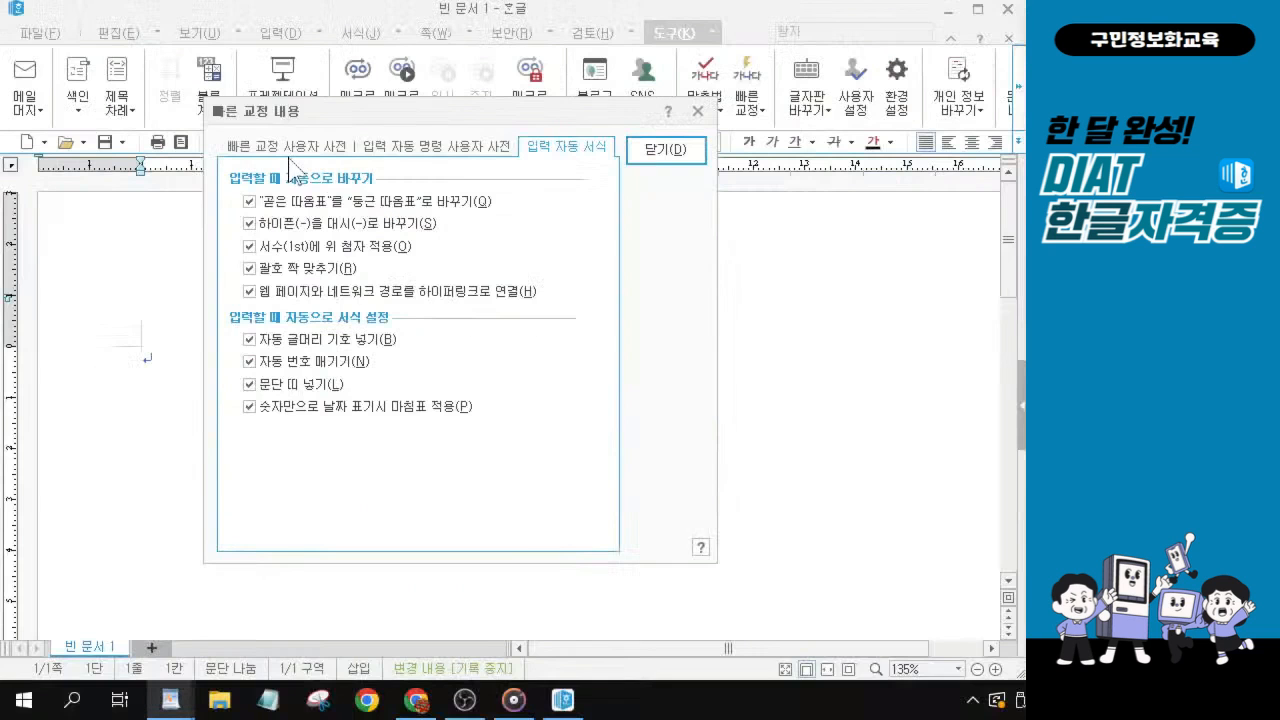
click(257, 339)
click(255, 361)
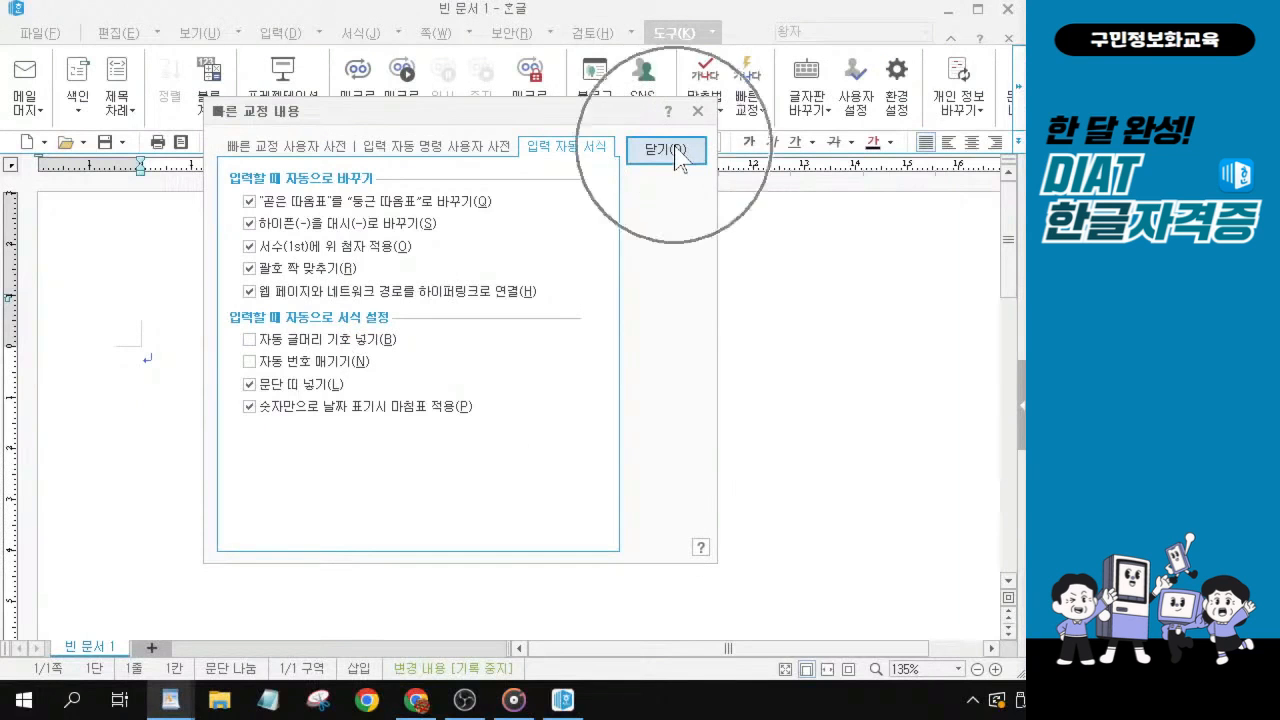
click(676, 152)
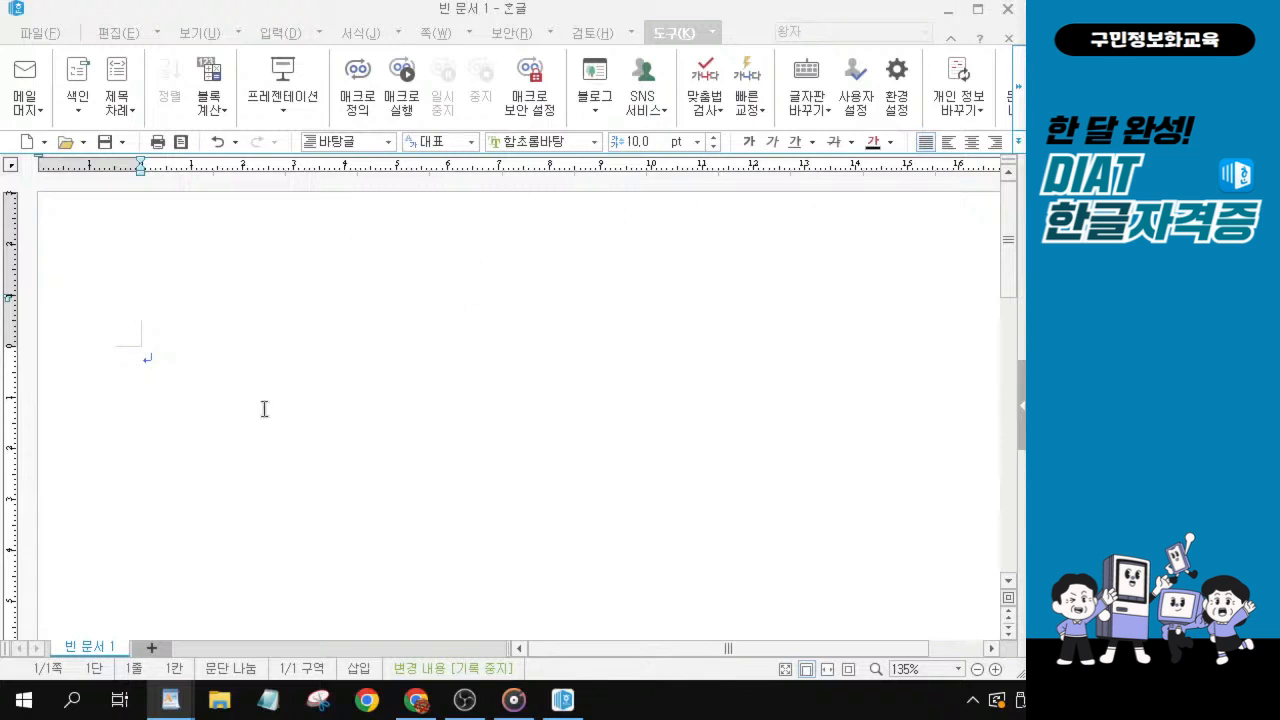
Set the document font to 바탕.
click(596, 143)
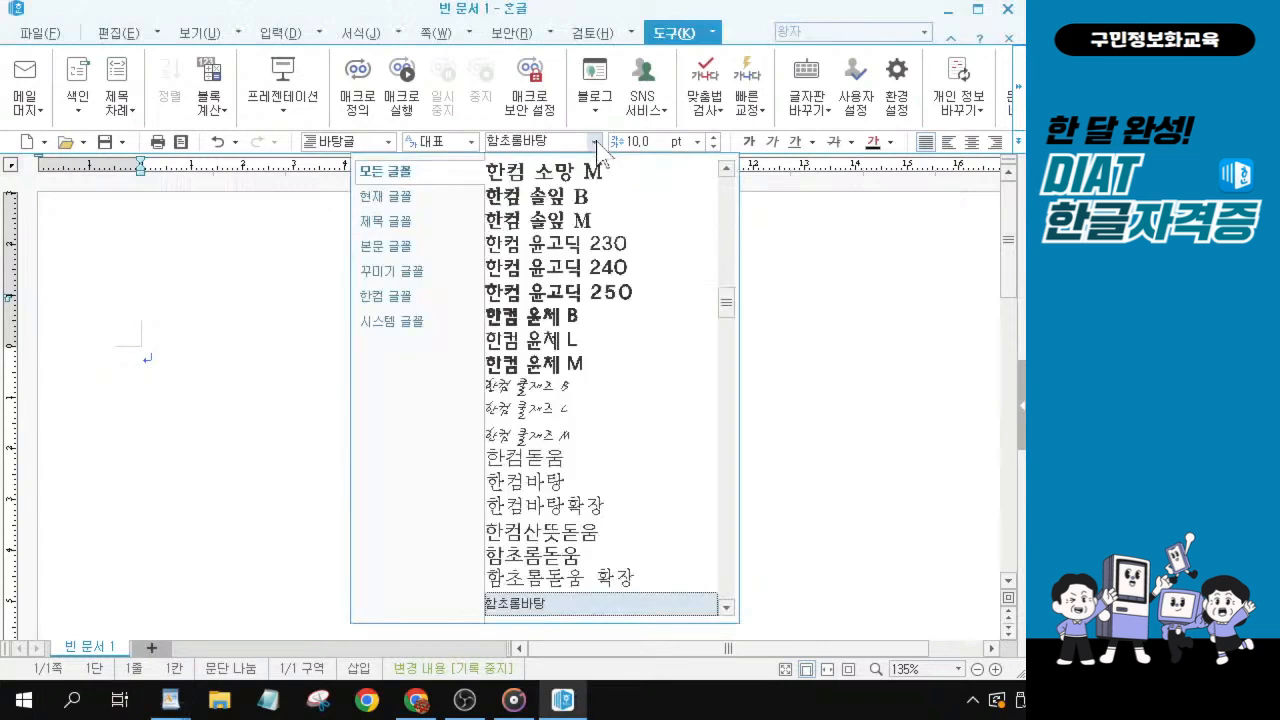
click(596, 143)
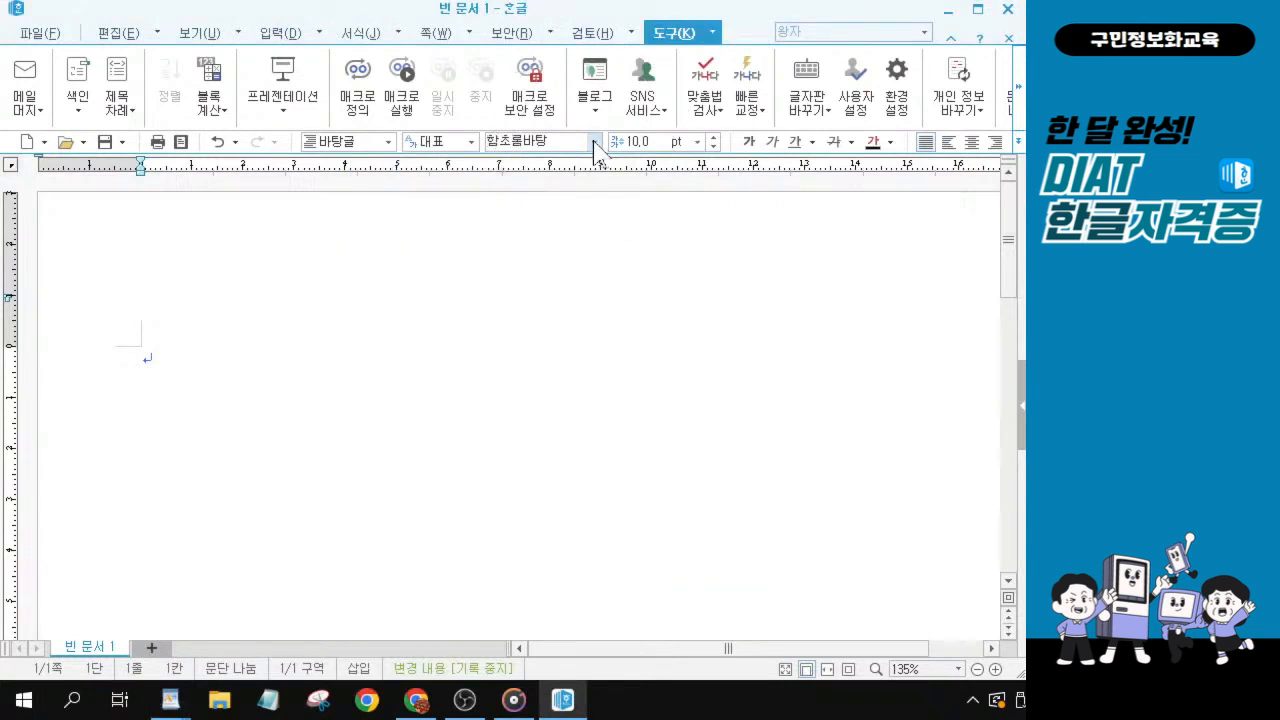
click(596, 144)
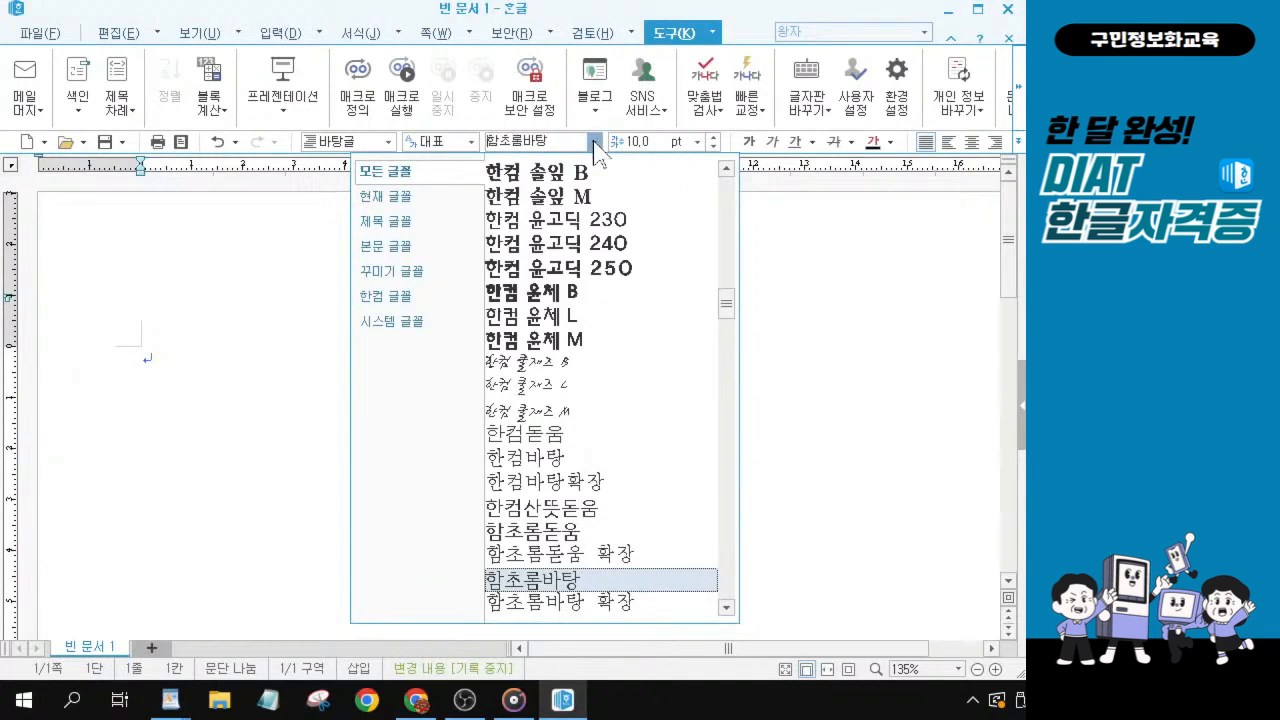
scroll(560, 318, up, 3)
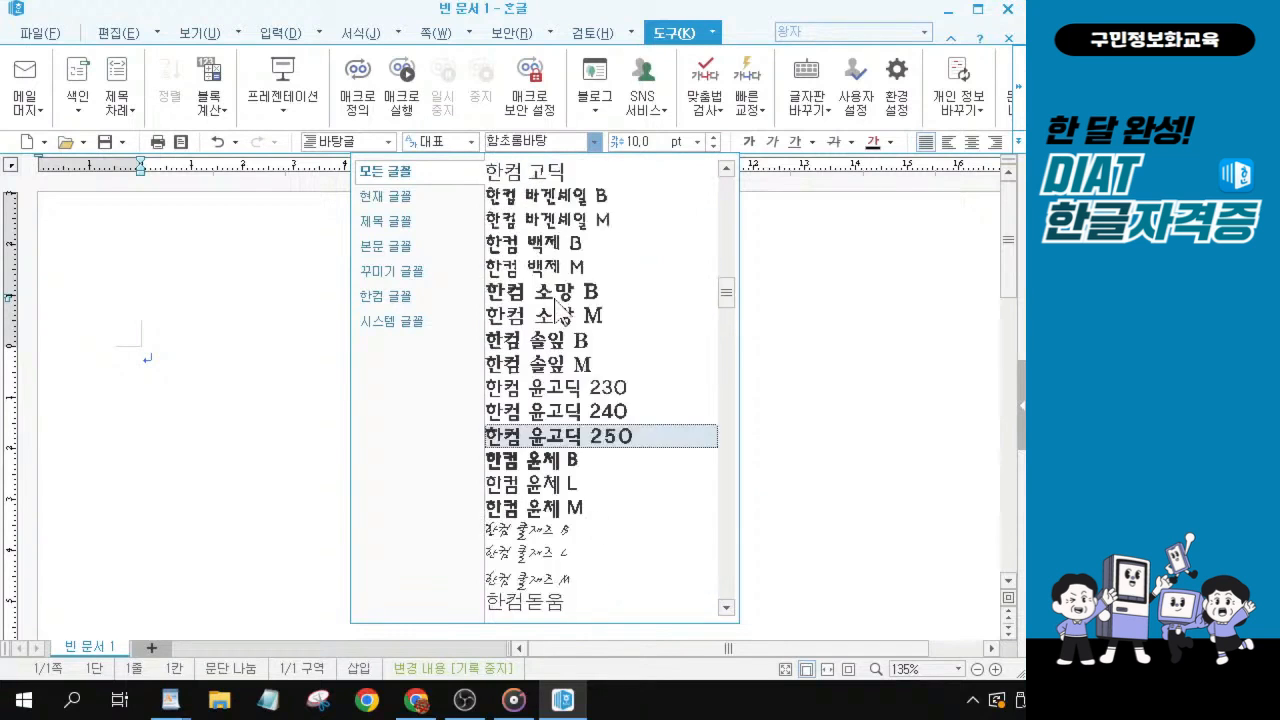
scroll(560, 315, up, 7)
scroll(553, 270, up, 4)
click(522, 196)
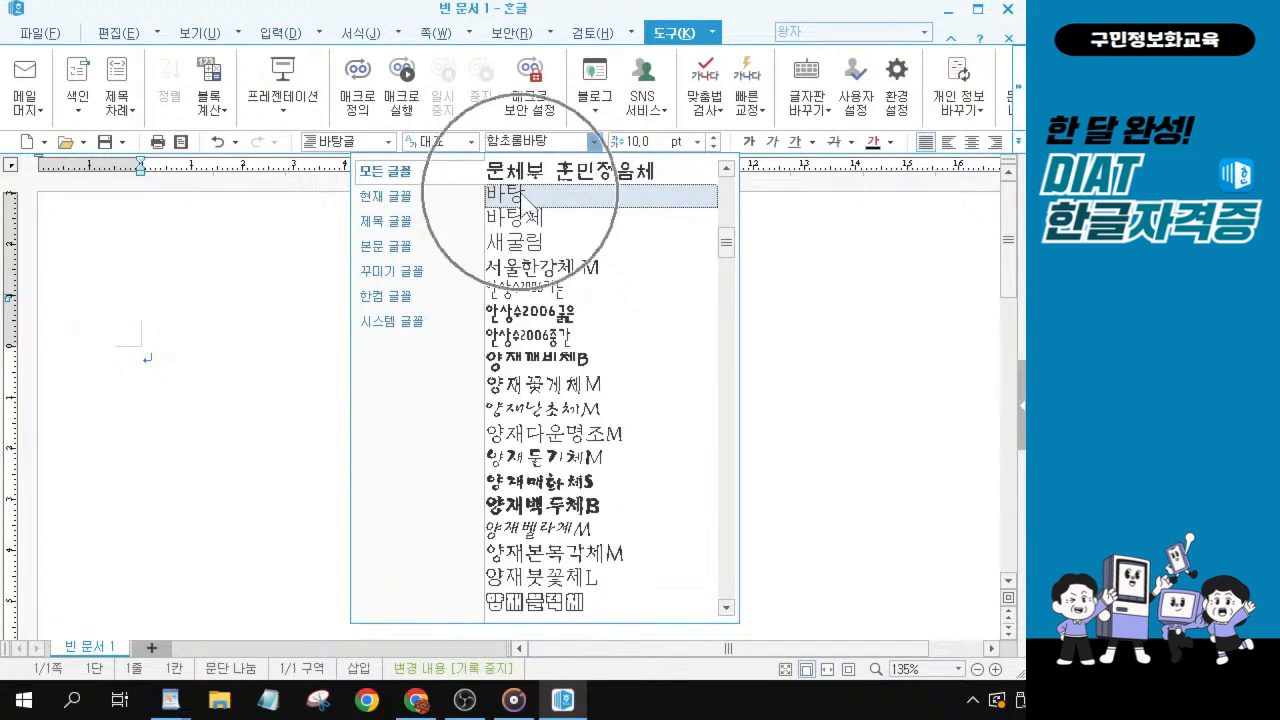
scroll(522, 200, up, 3)
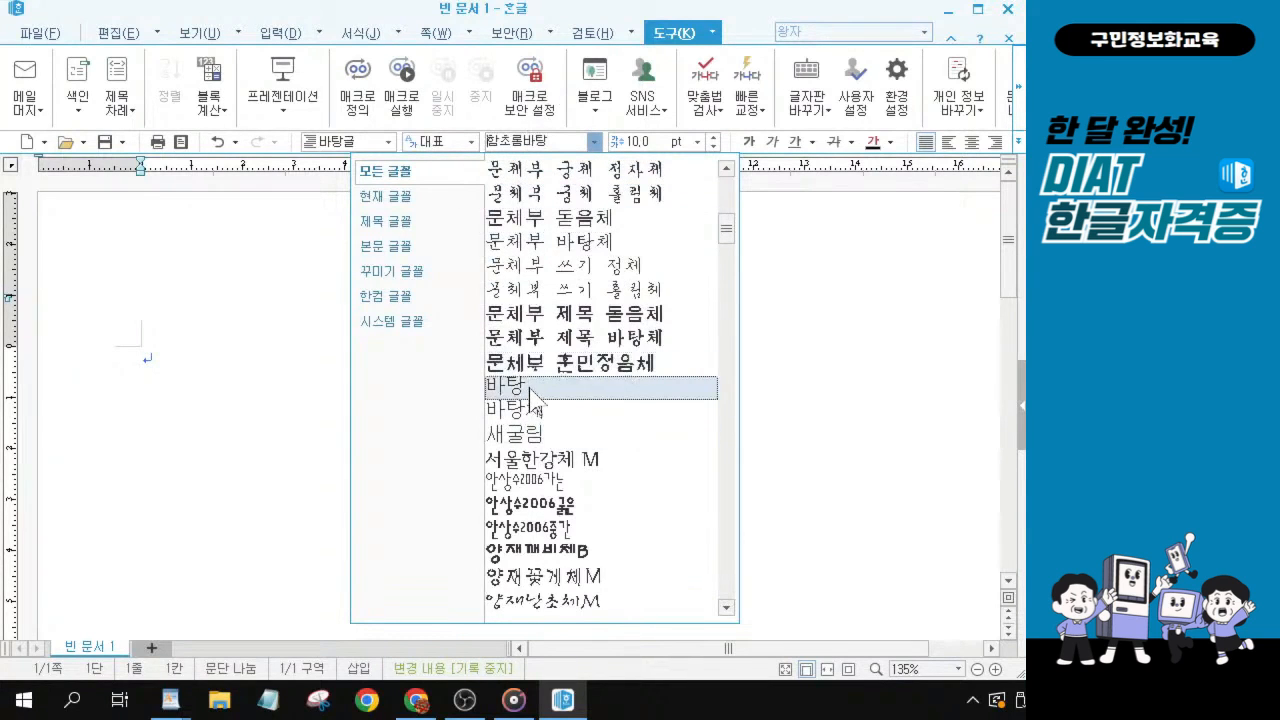
click(530, 390)
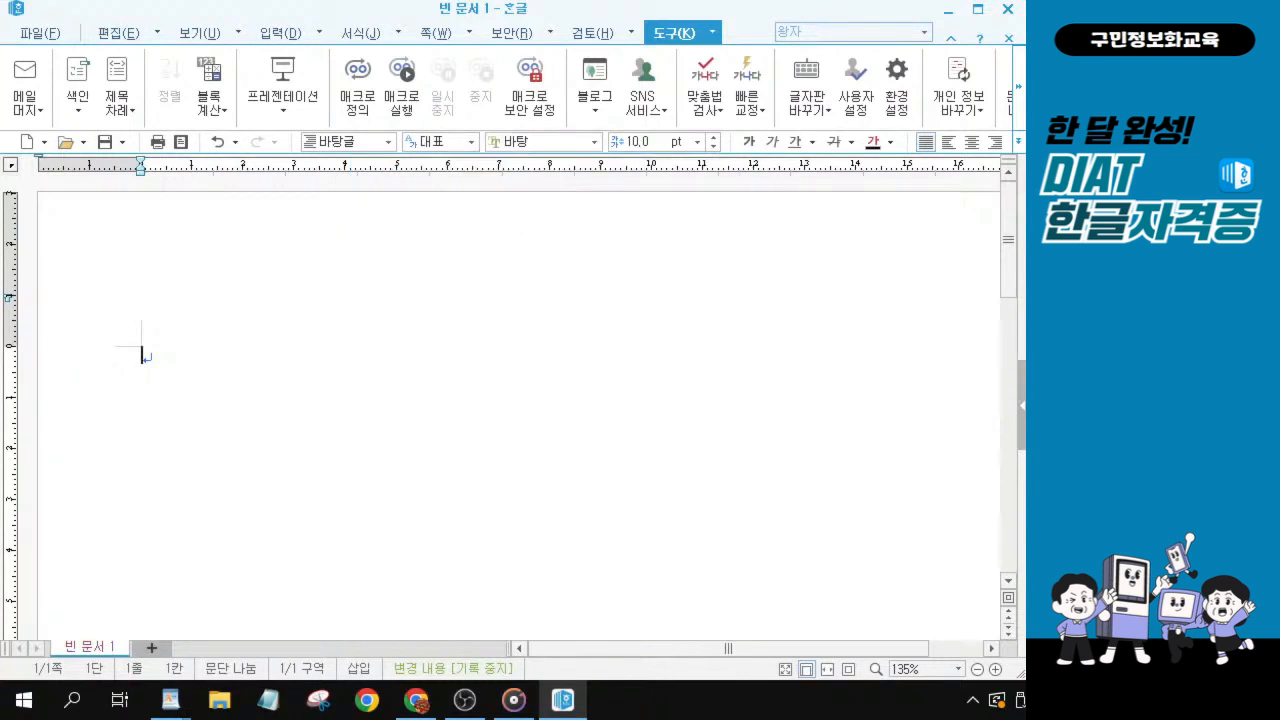
Move and widen the document window to check the font, size, alignment and line spacing settings.
key(ctrl)
key(ctrl)
key(alt+Tab)
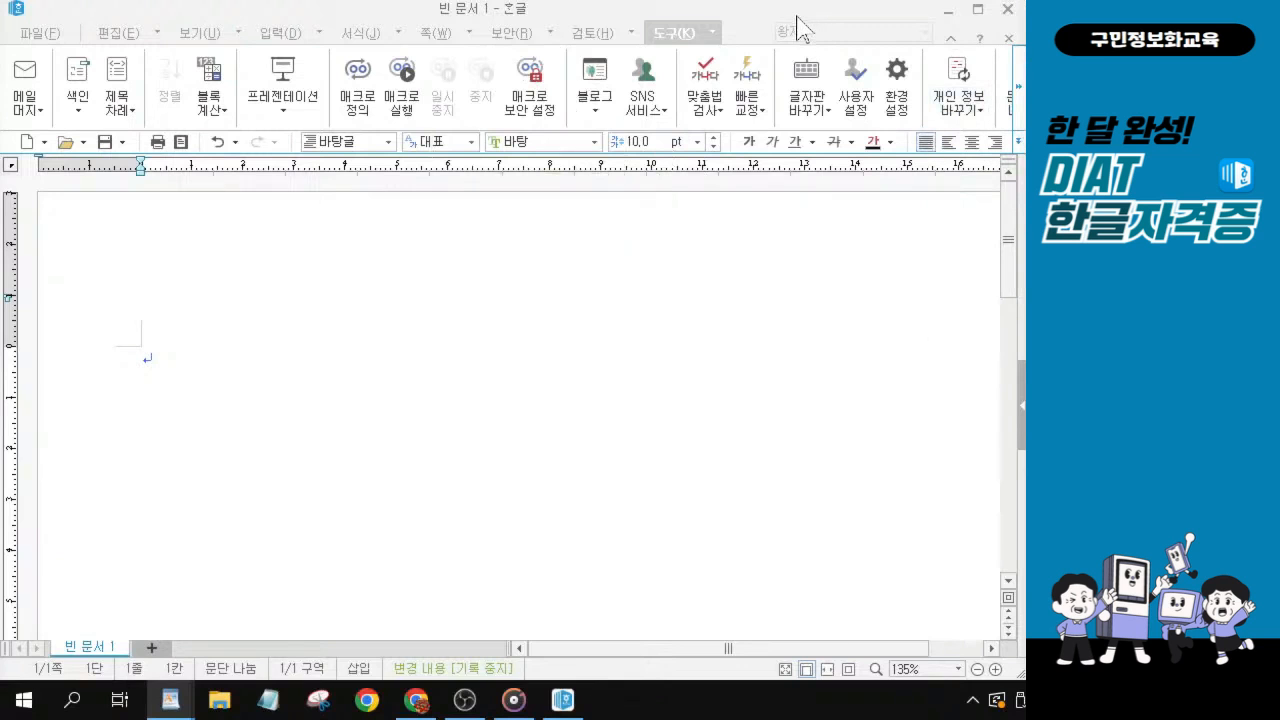
drag(800, 20, 580, 46)
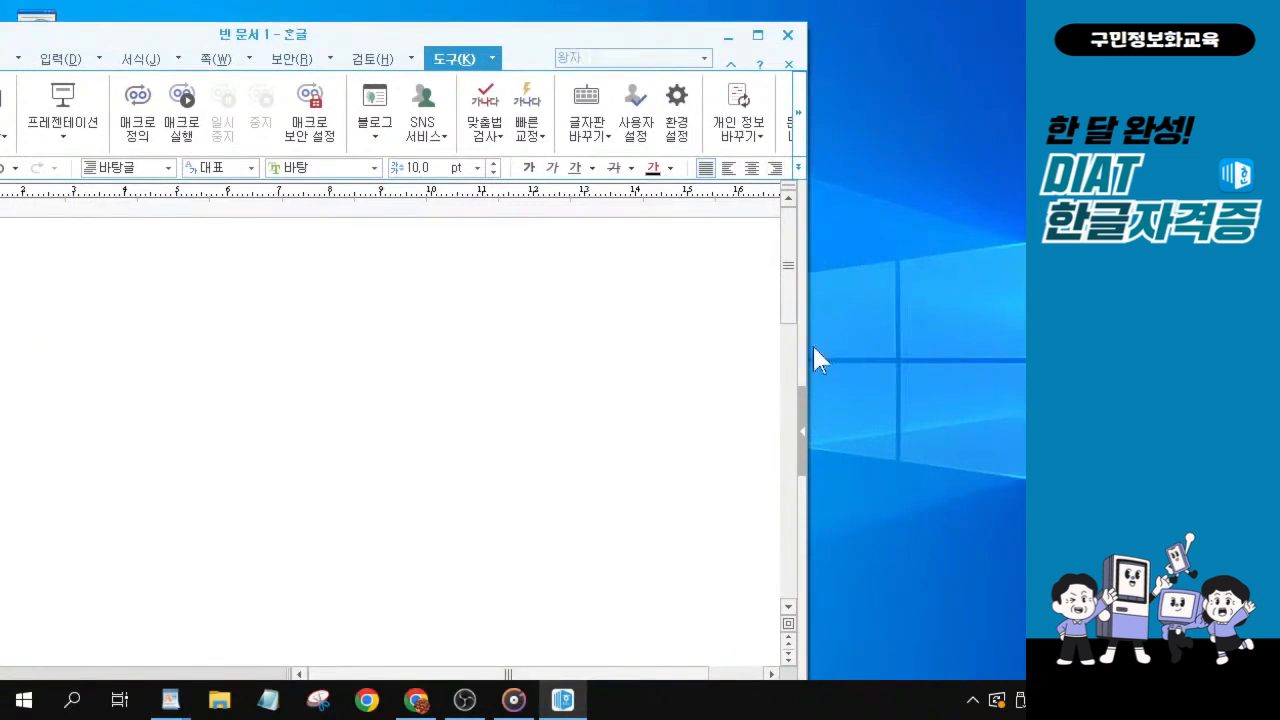
drag(807, 346, 980, 346)
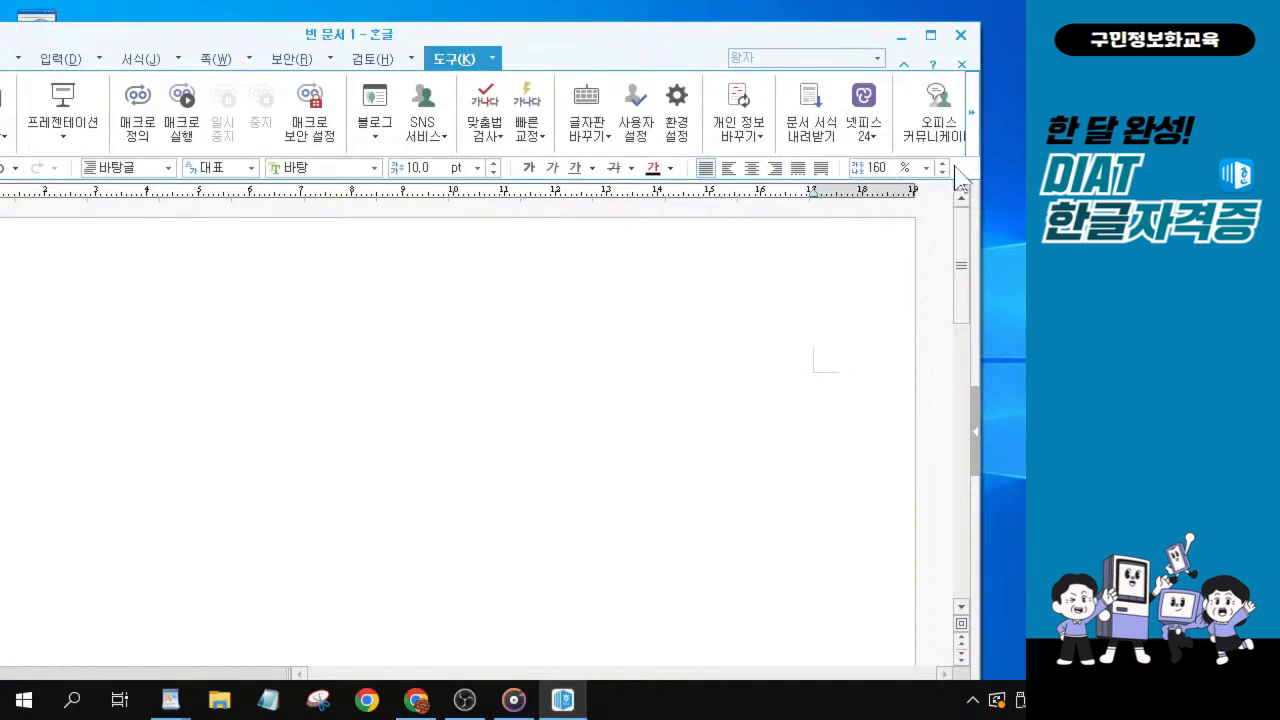
key(alt+Tab)
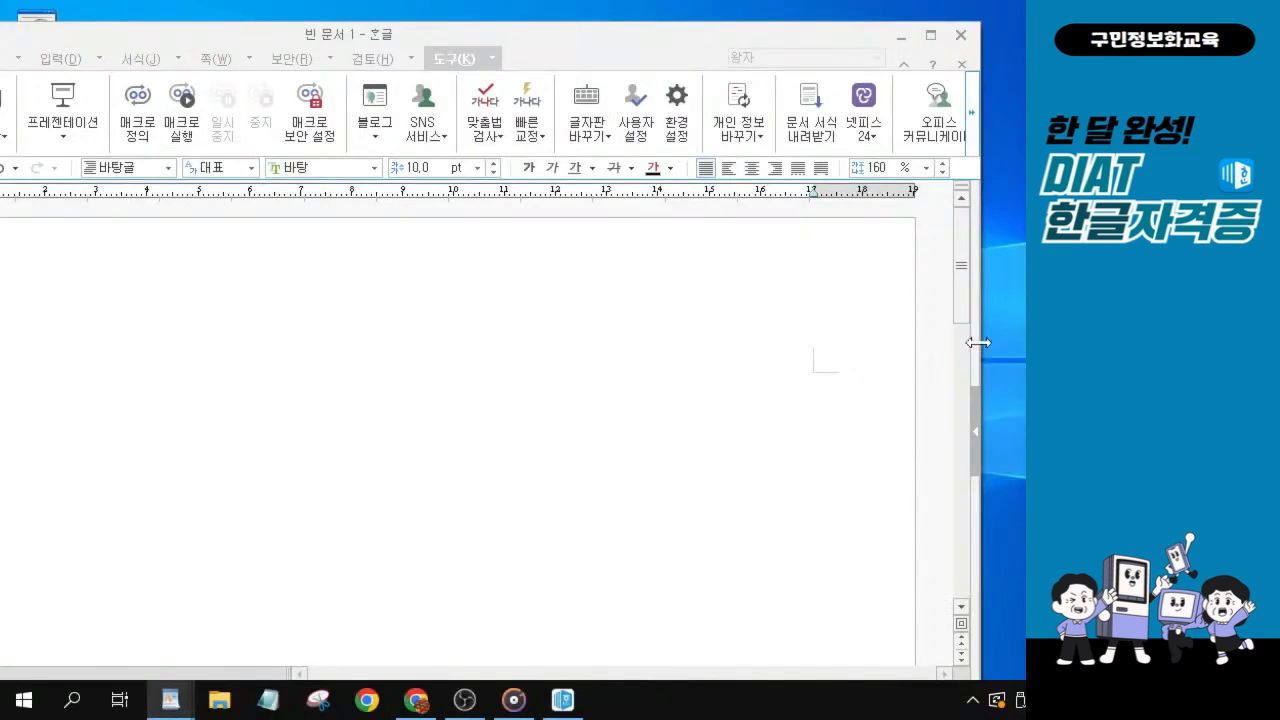
Move the document window back and resize it so the start of the page is in view again.
drag(978, 342, 743, 371)
drag(526, 32, 755, 18)
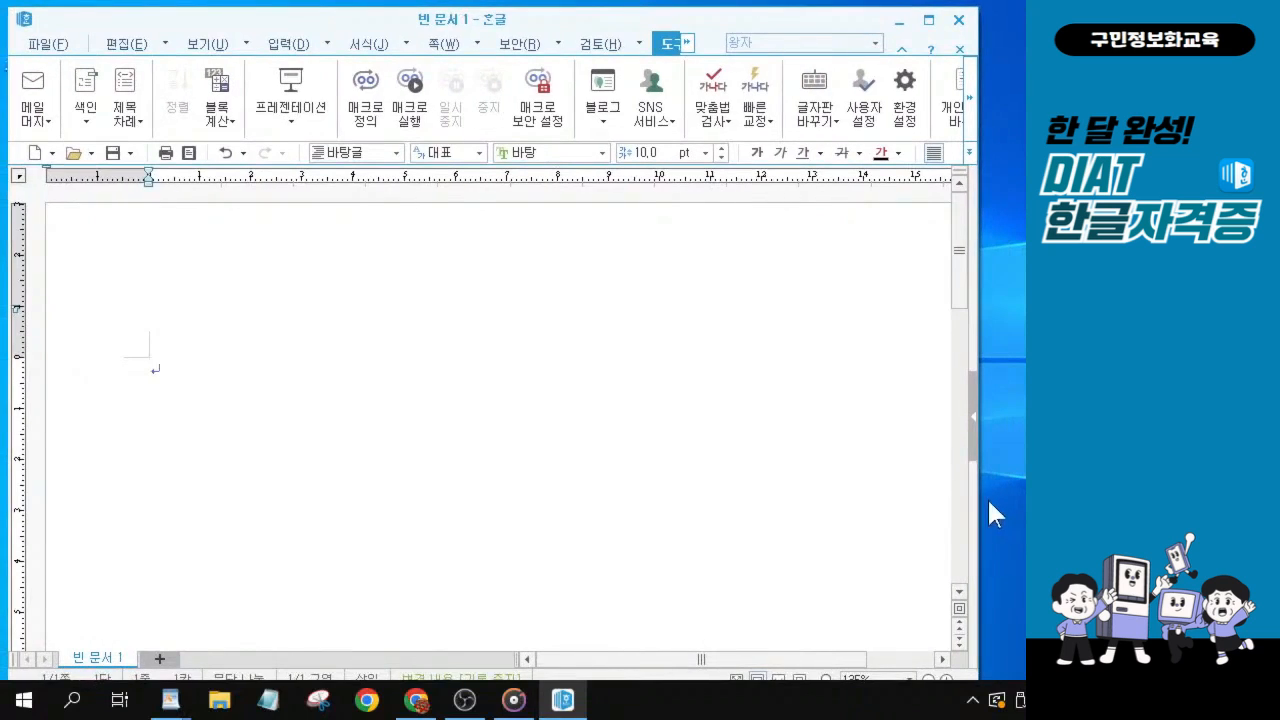
drag(979, 490, 1027, 490)
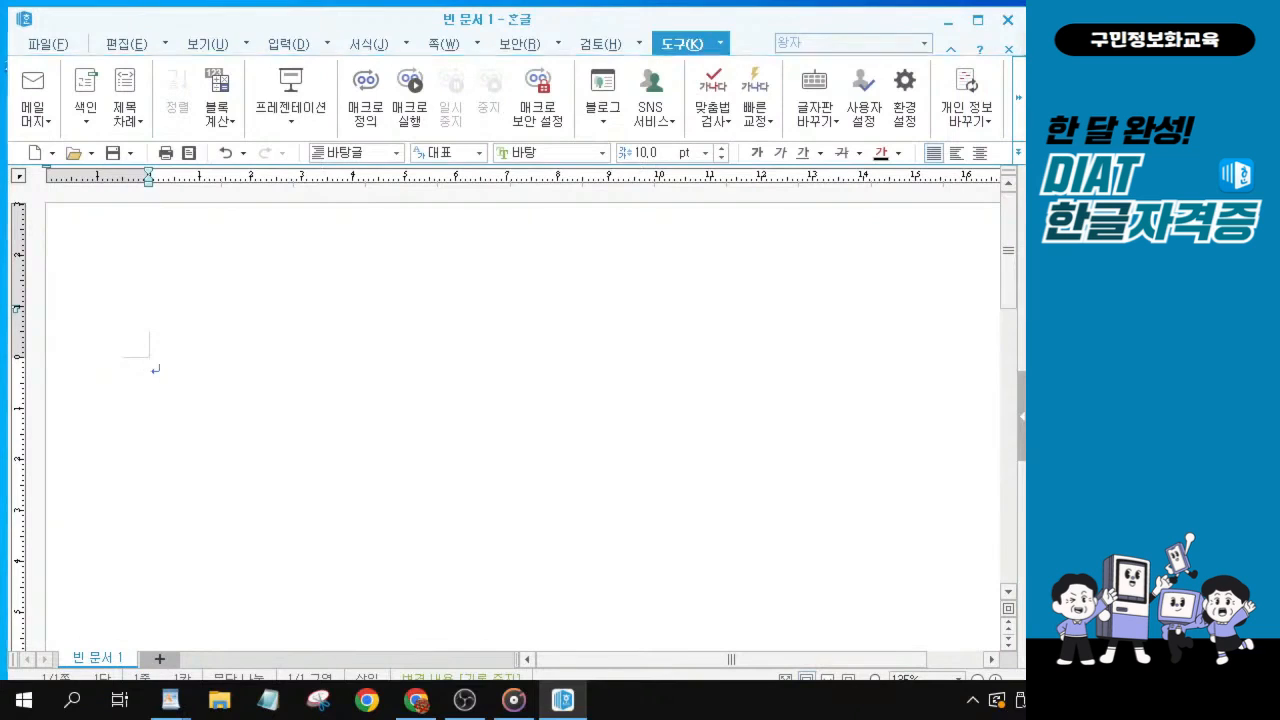
key(alt+Tab)
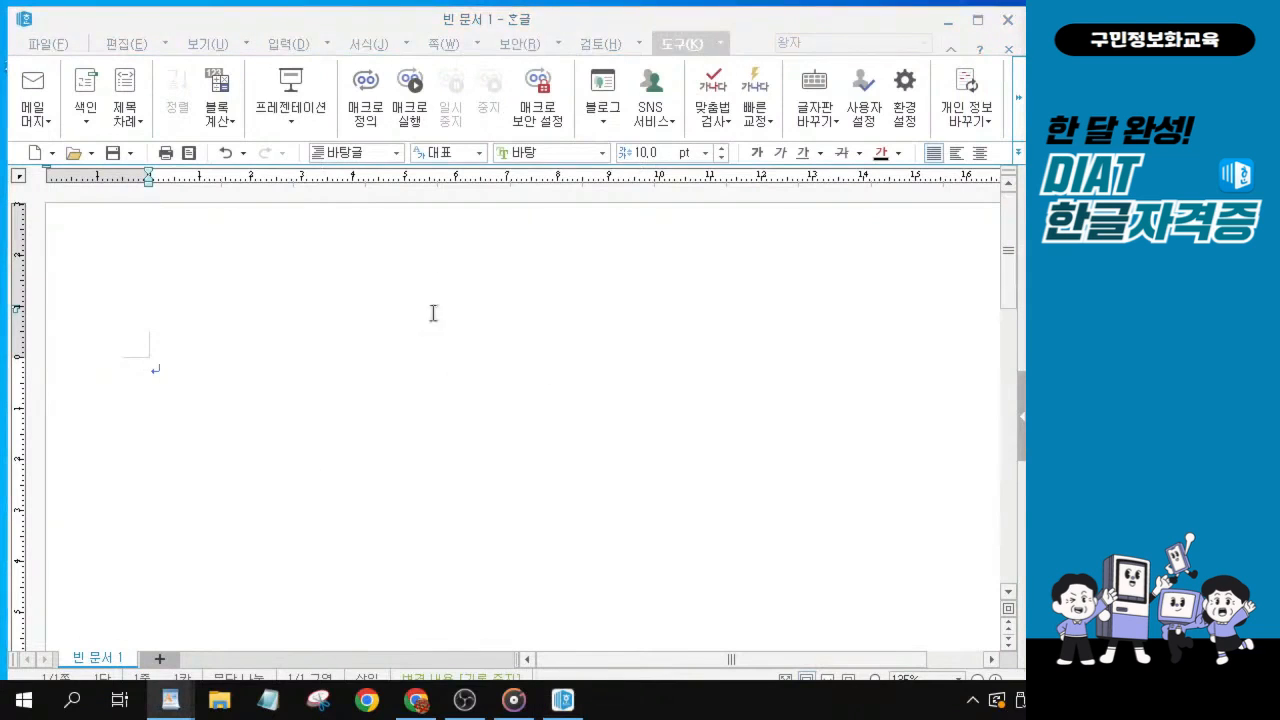
click(390, 20)
key(ctrl)
key(ctrl)
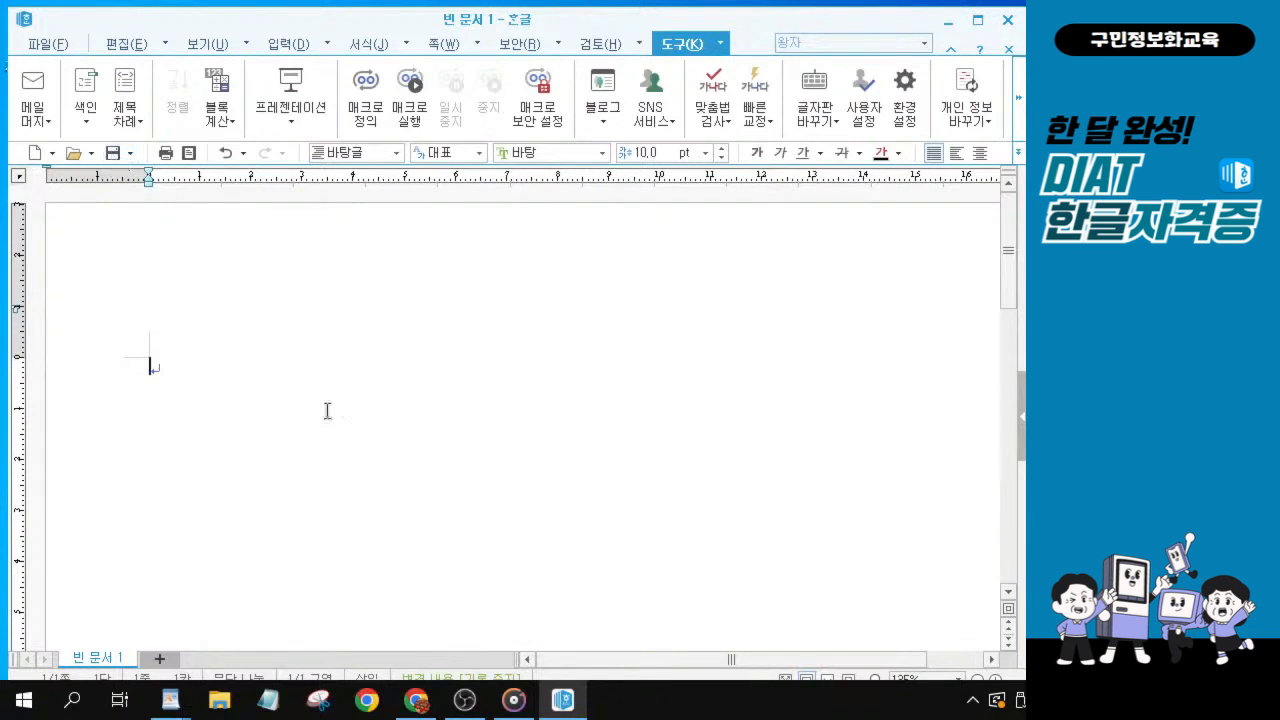
drag(405, 22, 404, 12)
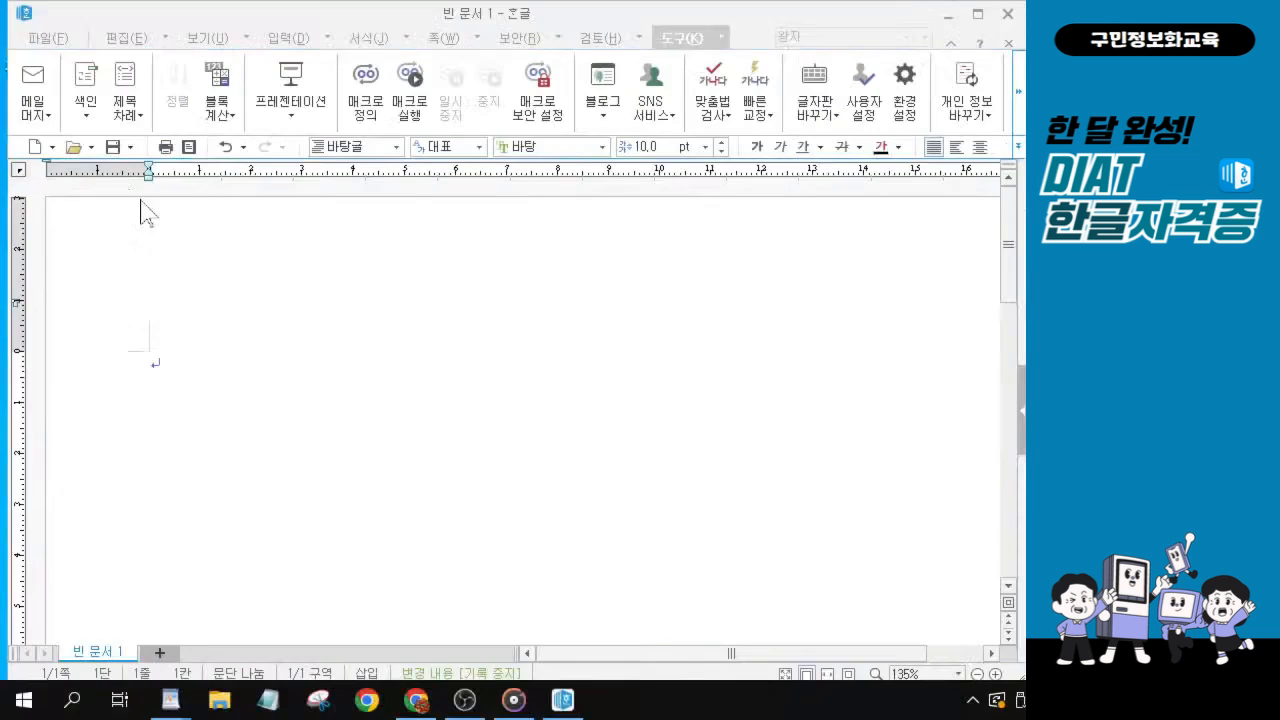
Start saving the document under a new name and go to the KAIT folder on the 바탕 화면.
click(225, 150)
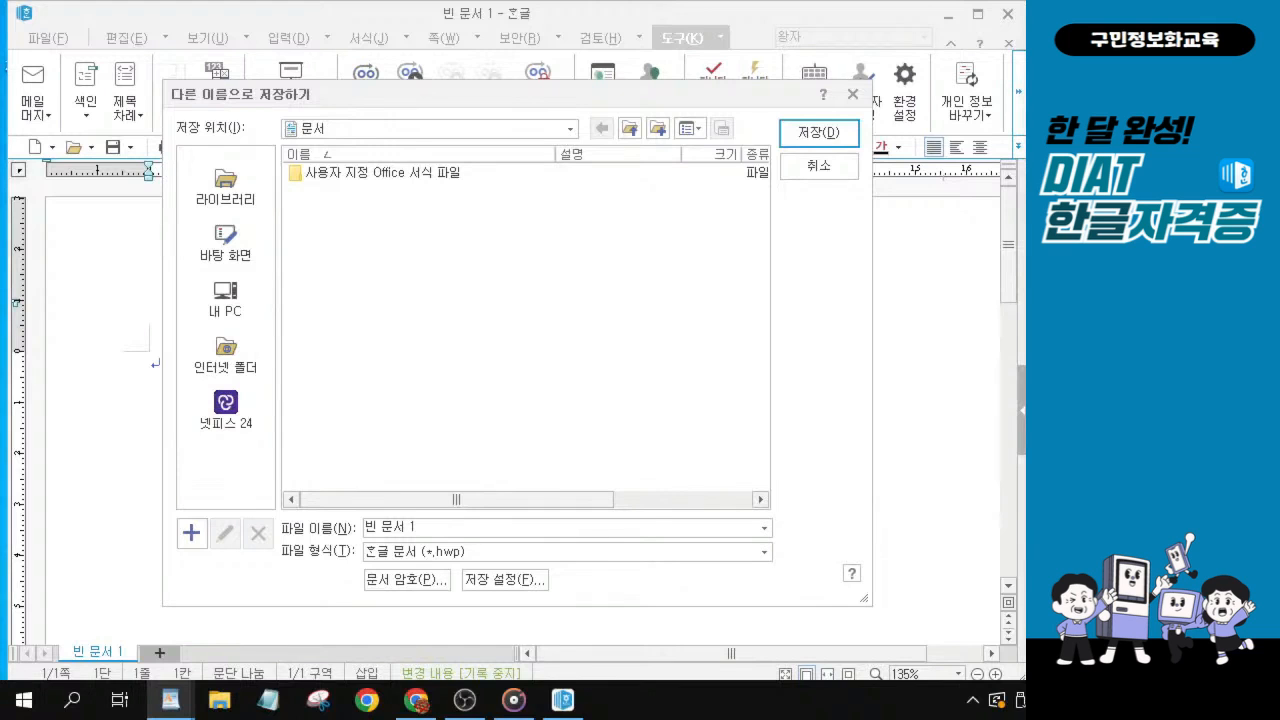
click(220, 245)
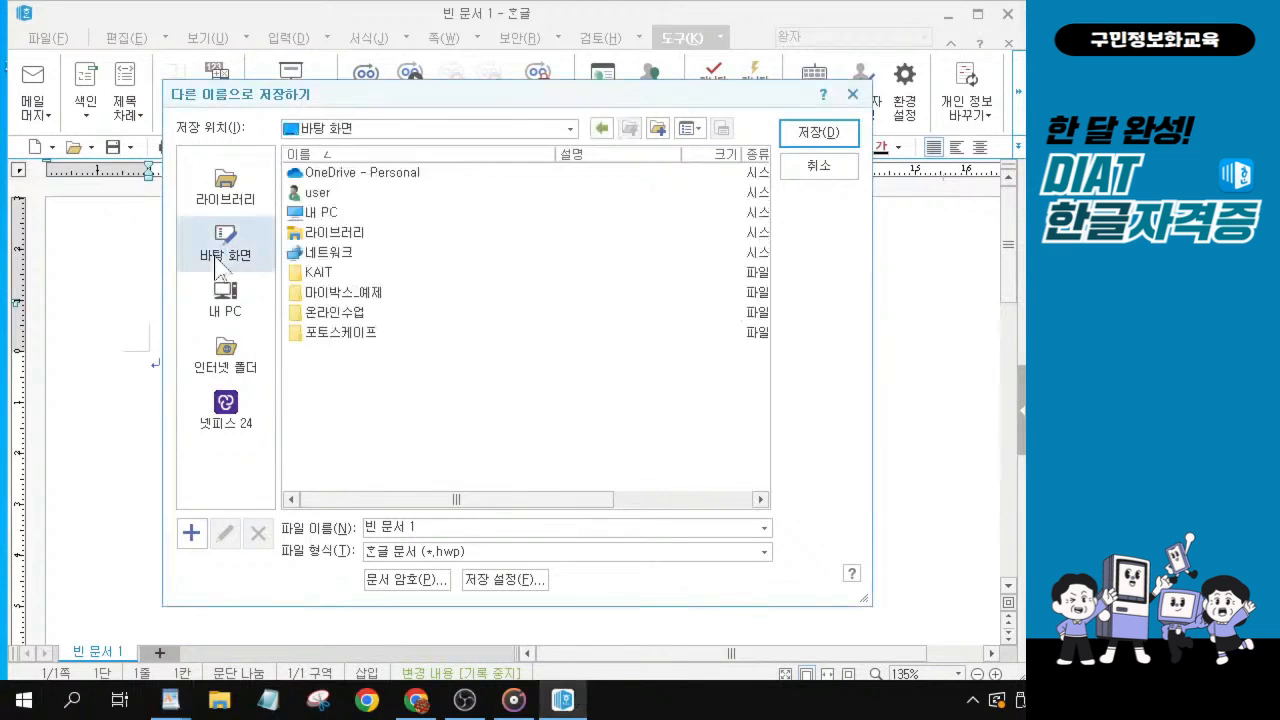
click(328, 272)
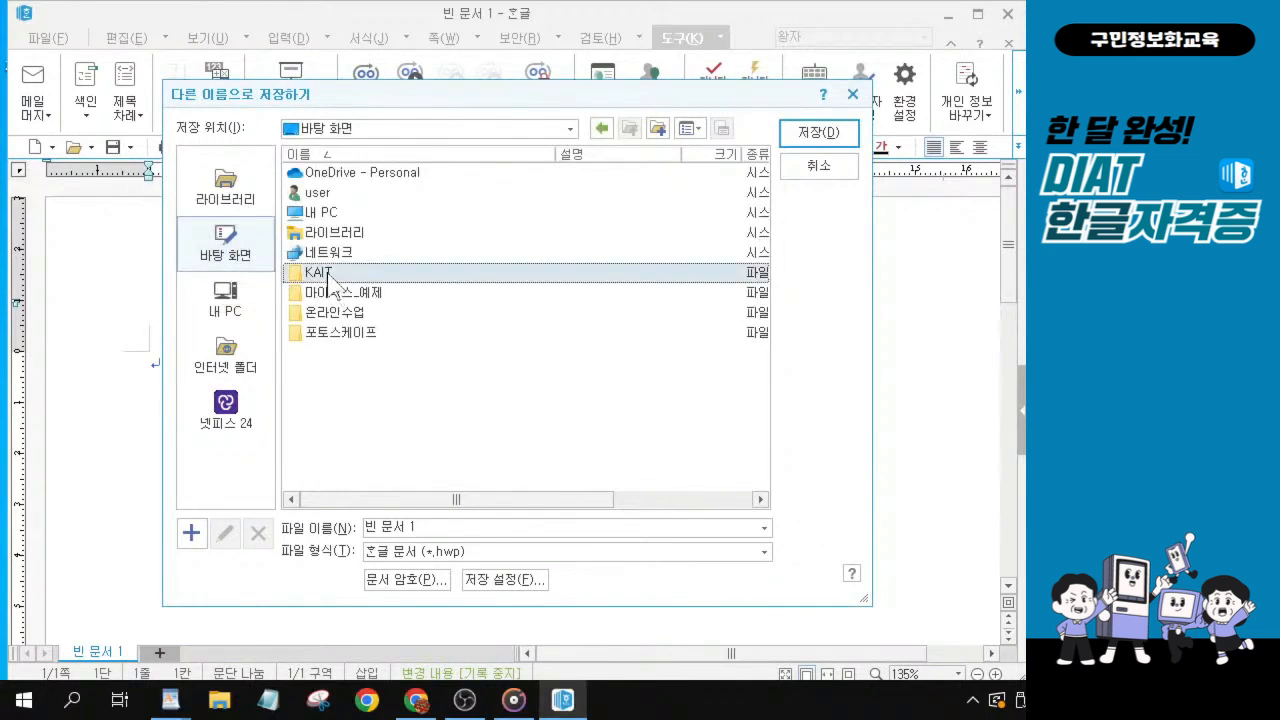
double_click(328, 272)
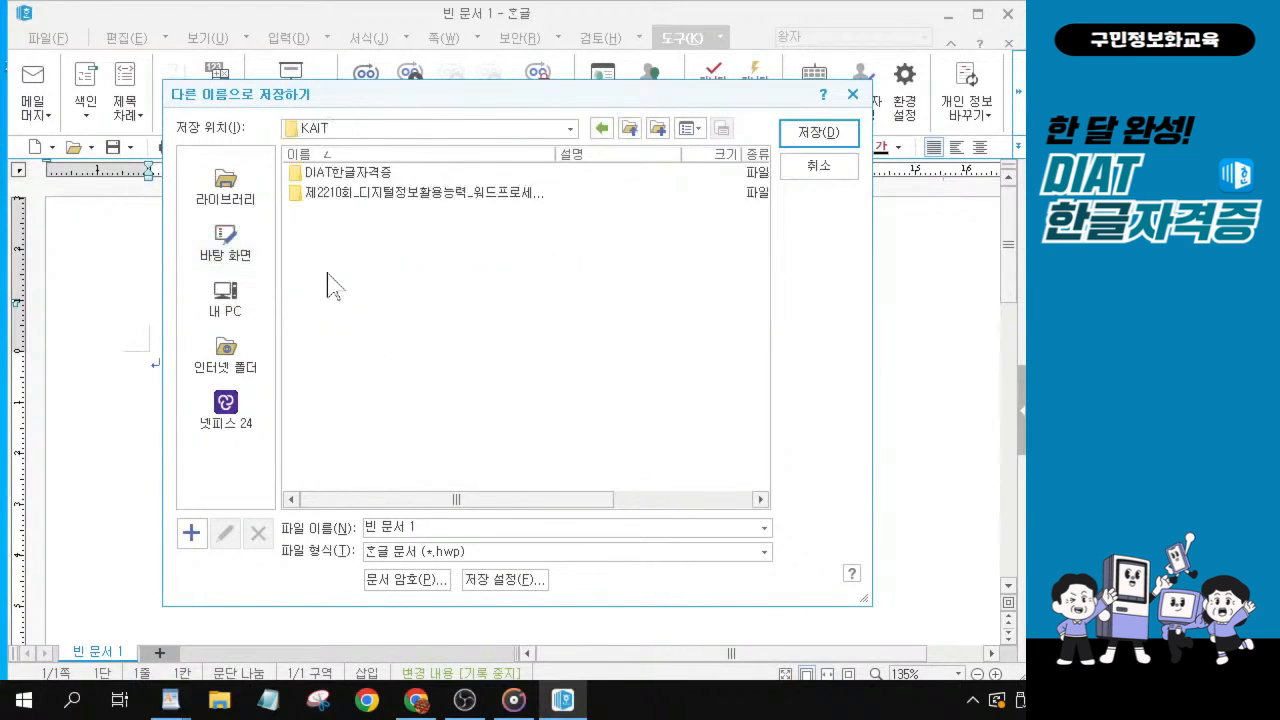
Name the file 워드-20221103 and save it in the KAIT folder.
drag(416, 527, 201, 507)
text(워드-202211)
text(03)
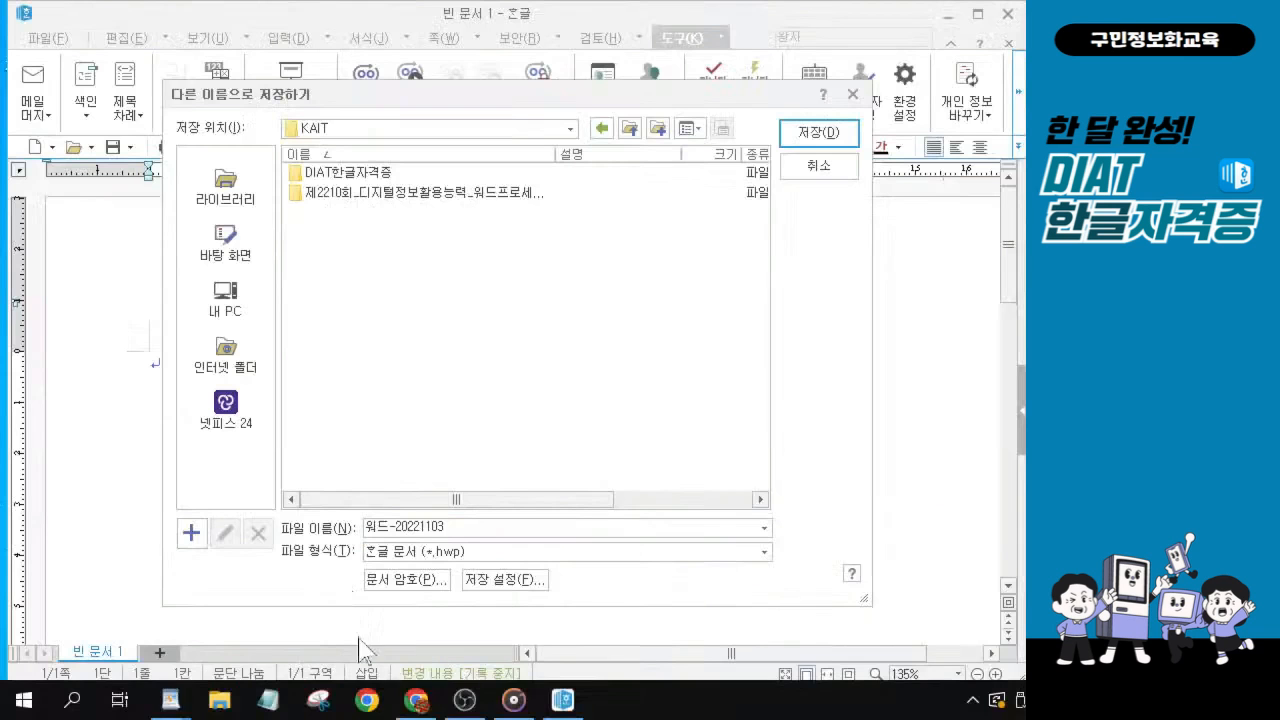
click(815, 132)
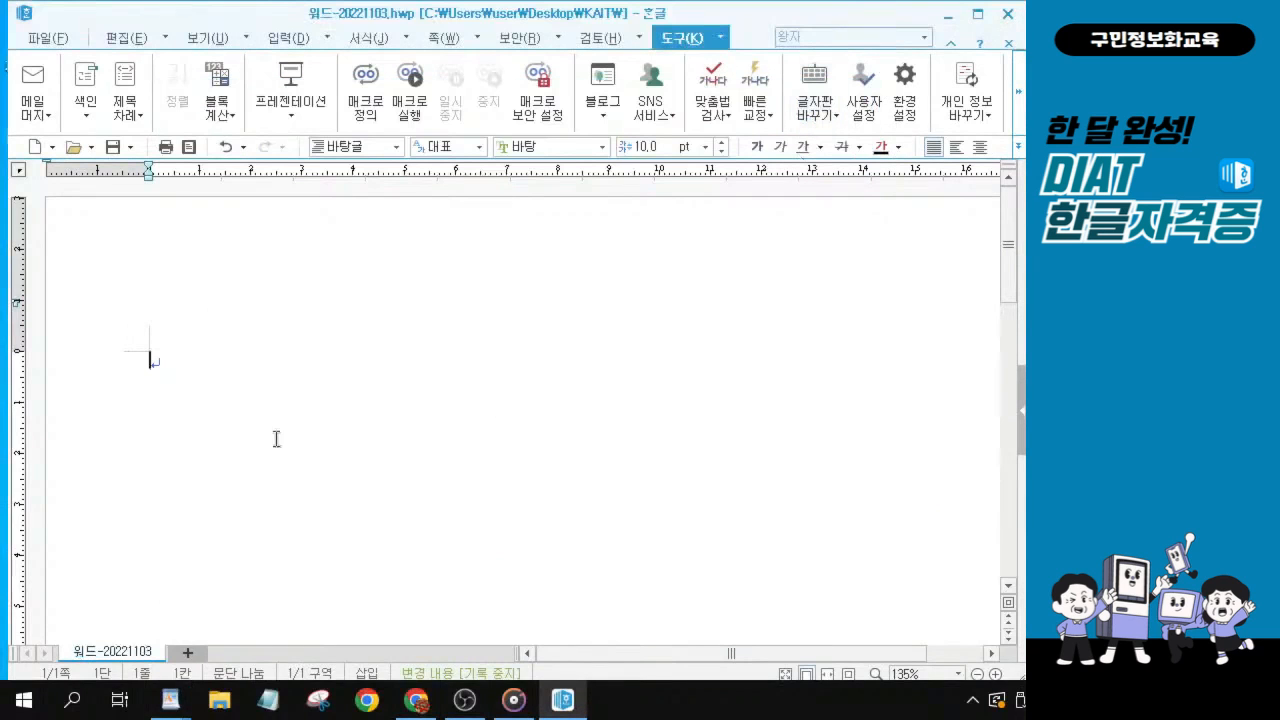
Switch to the 본문입력 document in 워드패드 and enlarge its text to 410%.
key(ctrl)
key(ctrl)
key(alt+Tab)
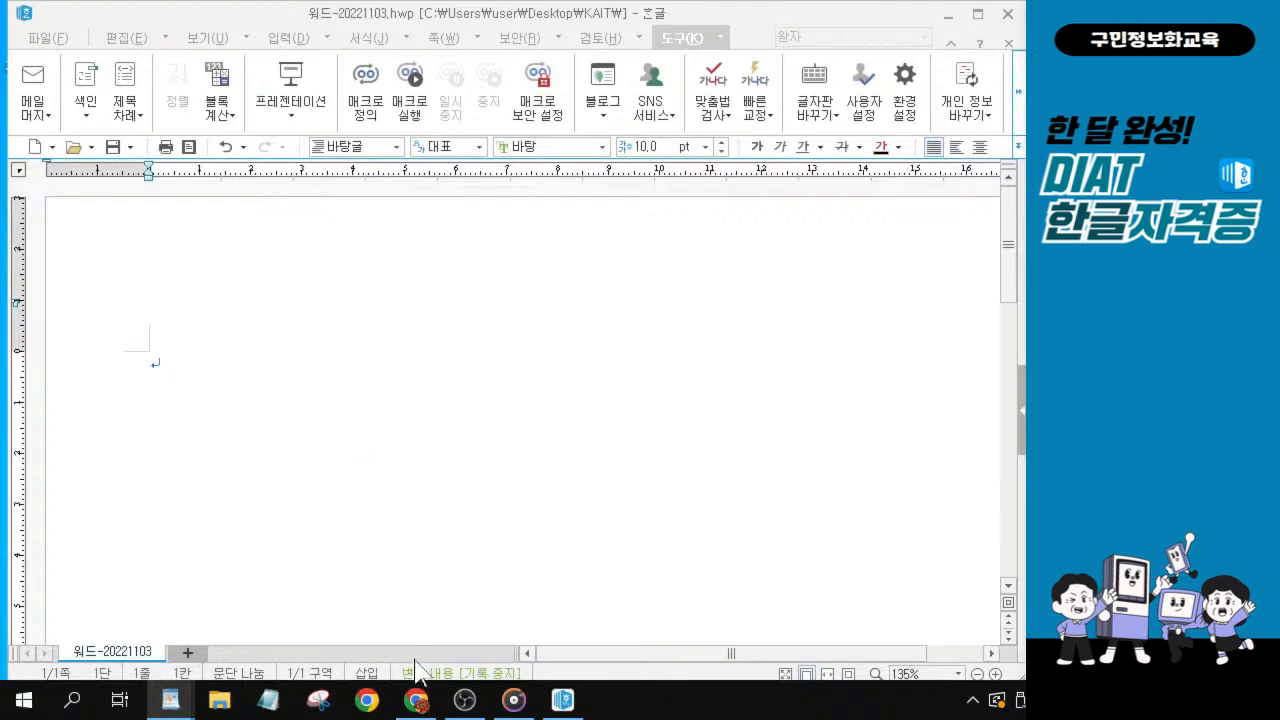
mouse_move(364, 700)
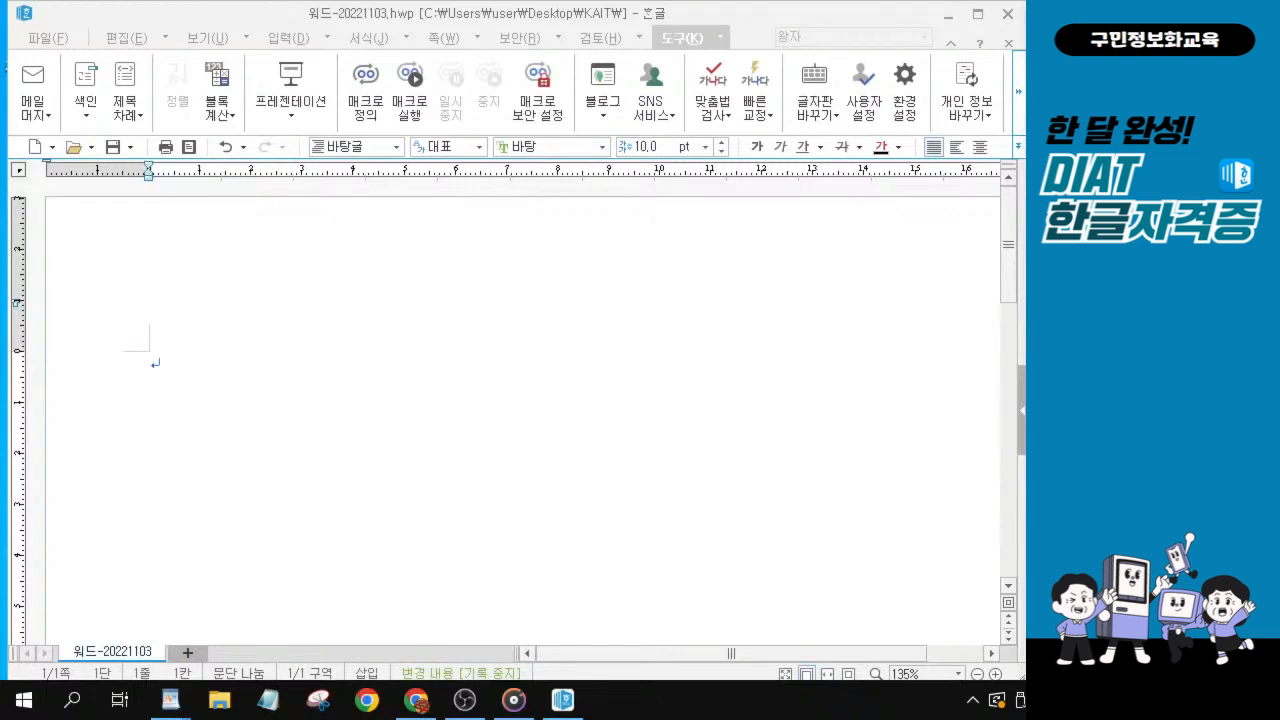
click(170, 700)
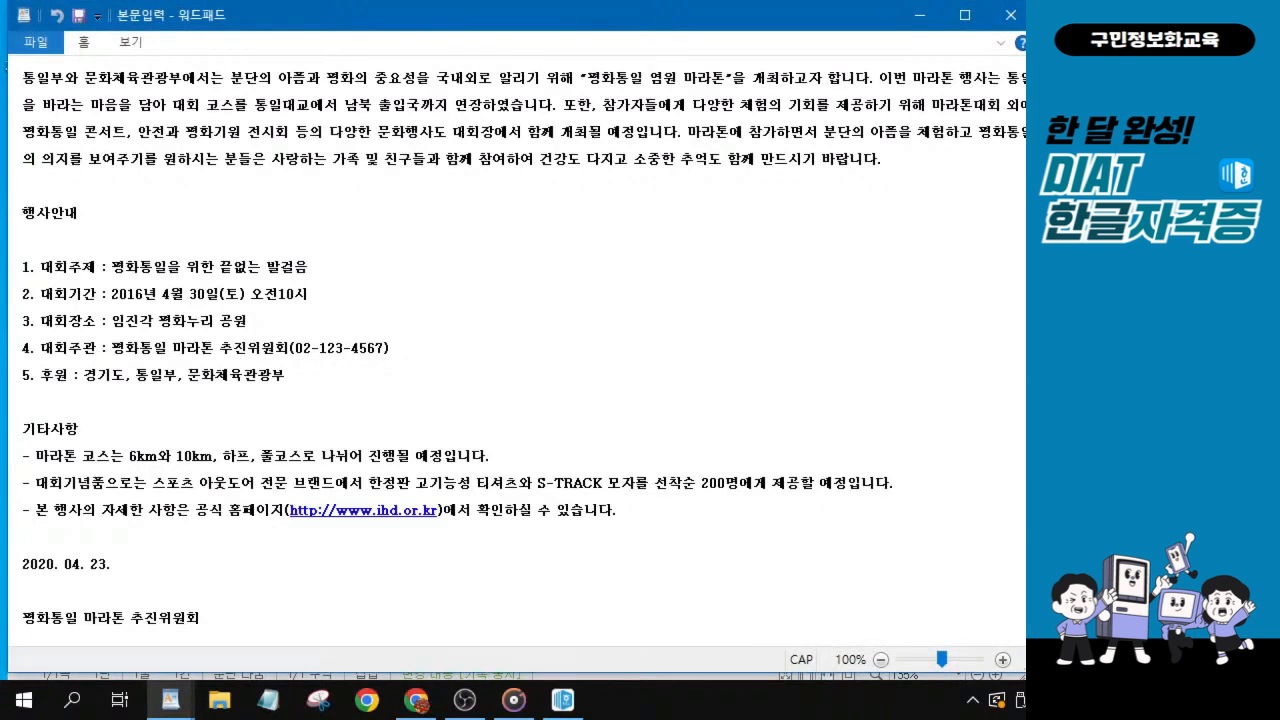
scroll(517, 350, up, 3)
scroll(517, 350, up, 5)
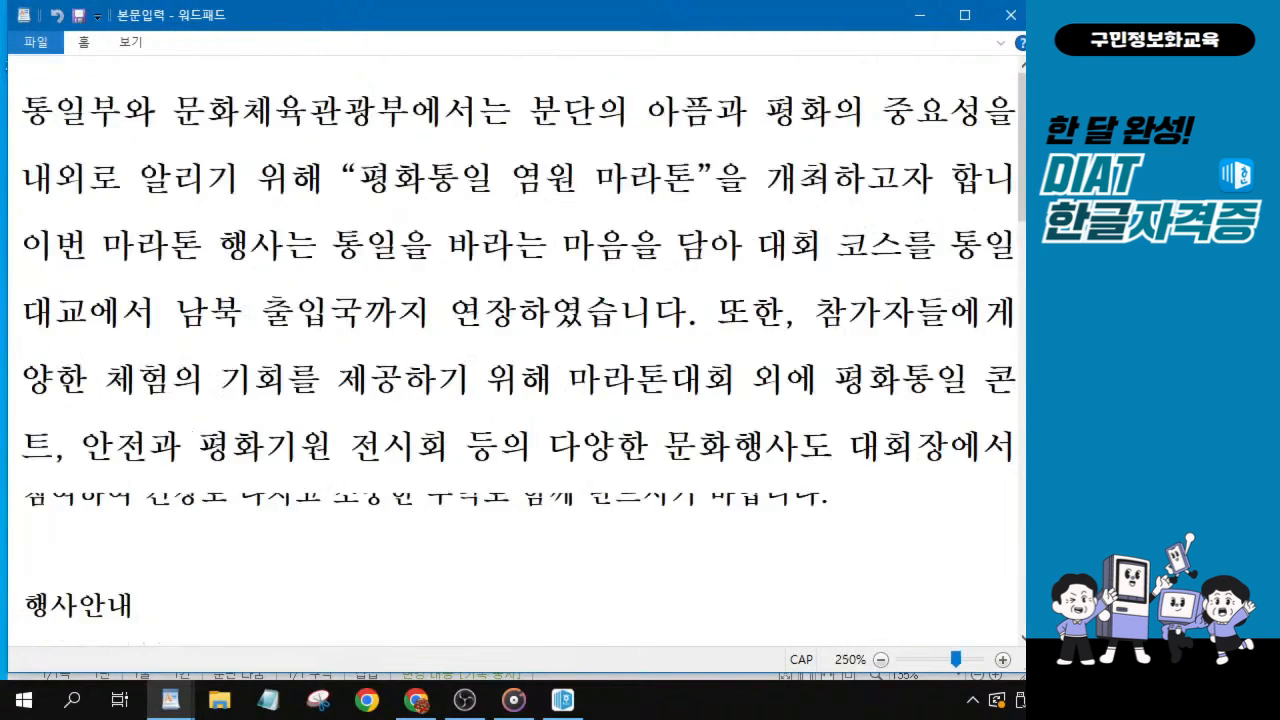
scroll(517, 350, up, 4)
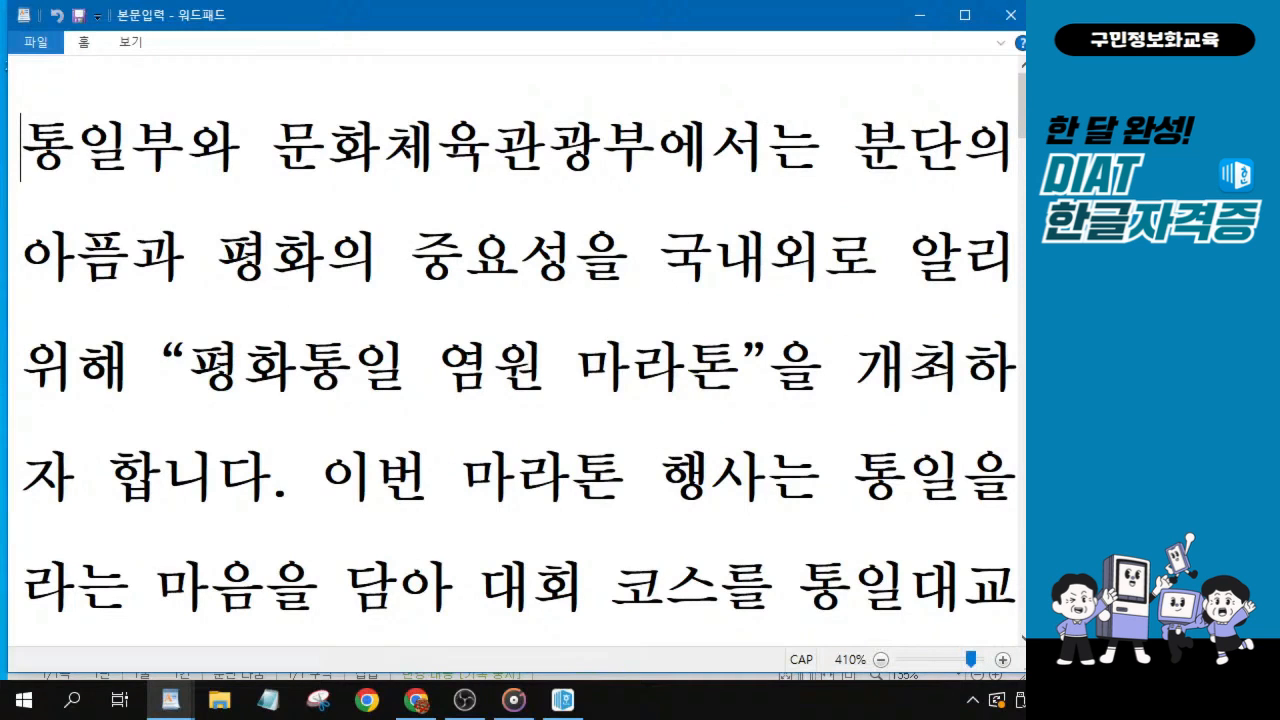
Narrow and reposition the 본문입력 window so that whole text lines fit on screen.
mouse_move(1024, 343)
mouse_down()
mouse_move(988, 346)
mouse_move(1017, 349)
mouse_up()
mouse_move(458, 18)
mouse_down()
mouse_move(489, 255)
mouse_move(549, 77)
mouse_move(480, 28)
mouse_up()
double_click(497, 14)
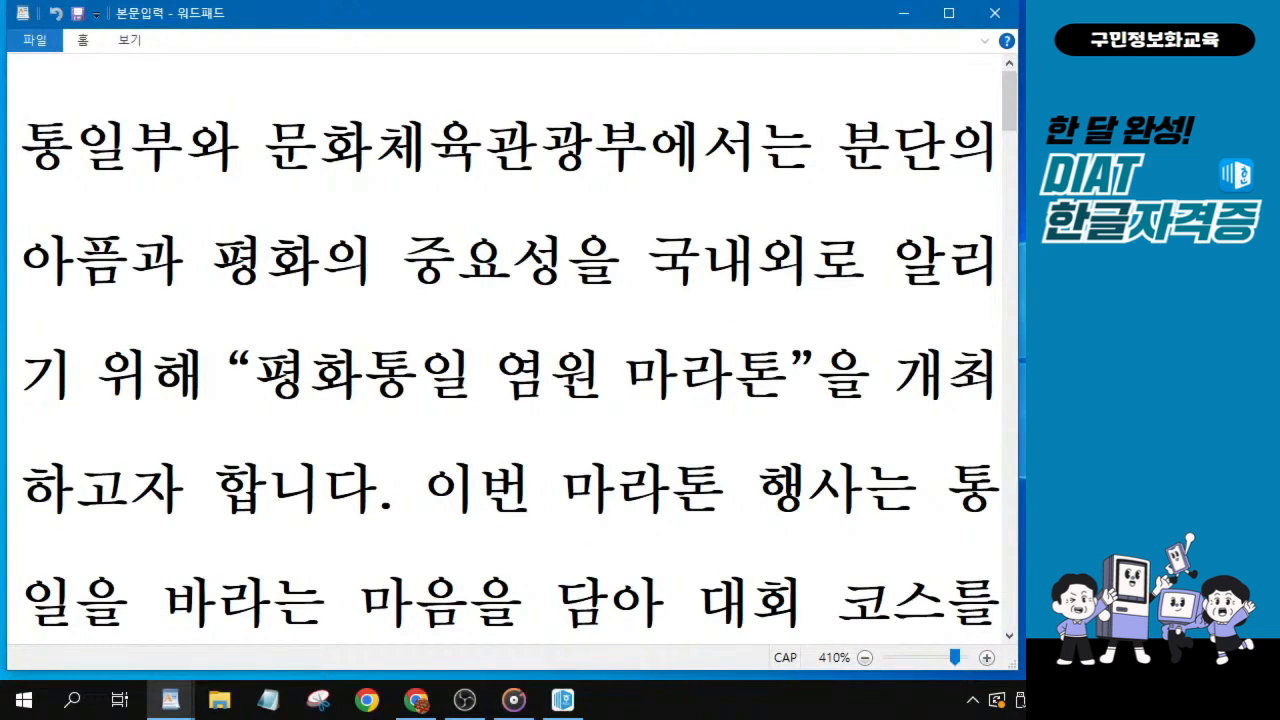
key(alt+Tab)
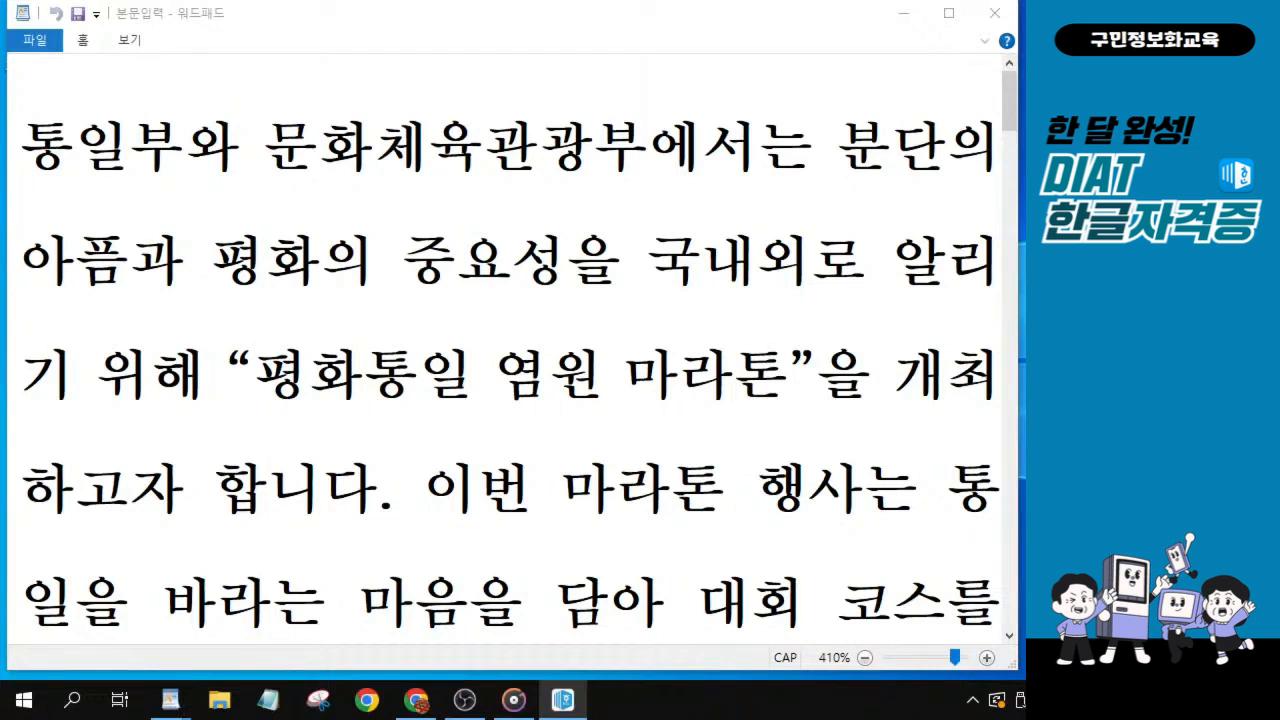
drag(371, 23, 379, 25)
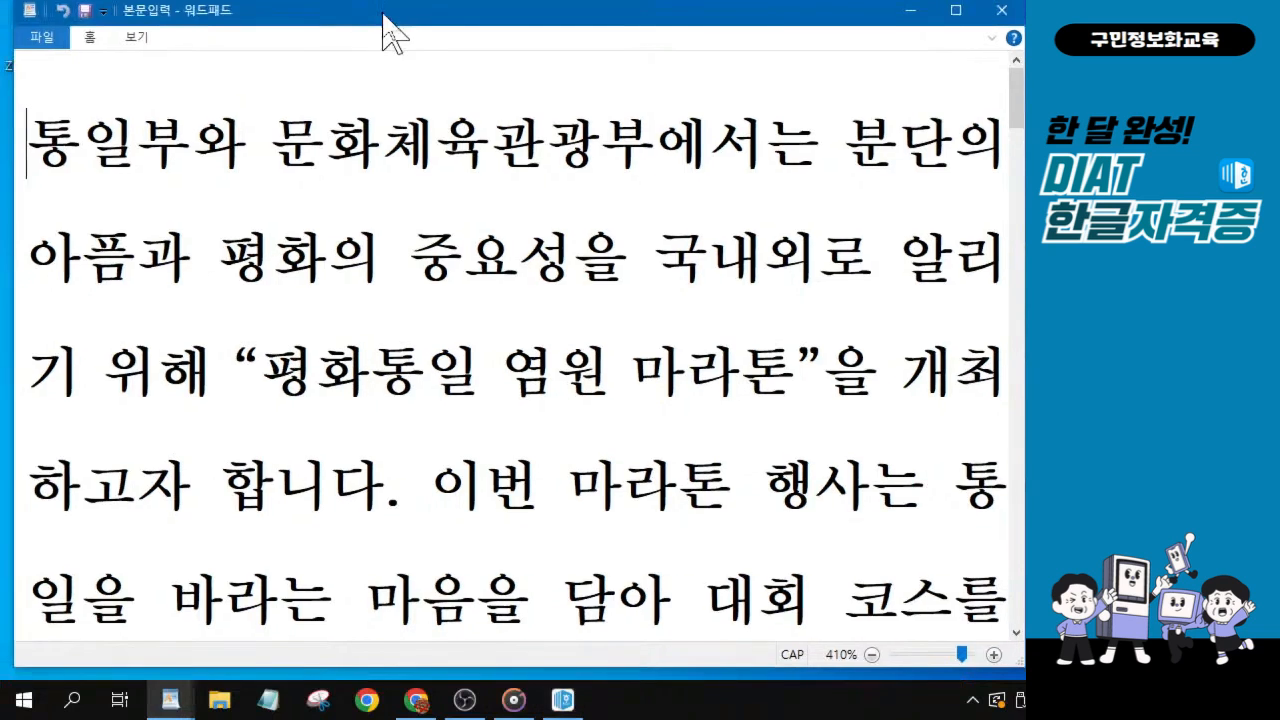
key(alt+Tab)
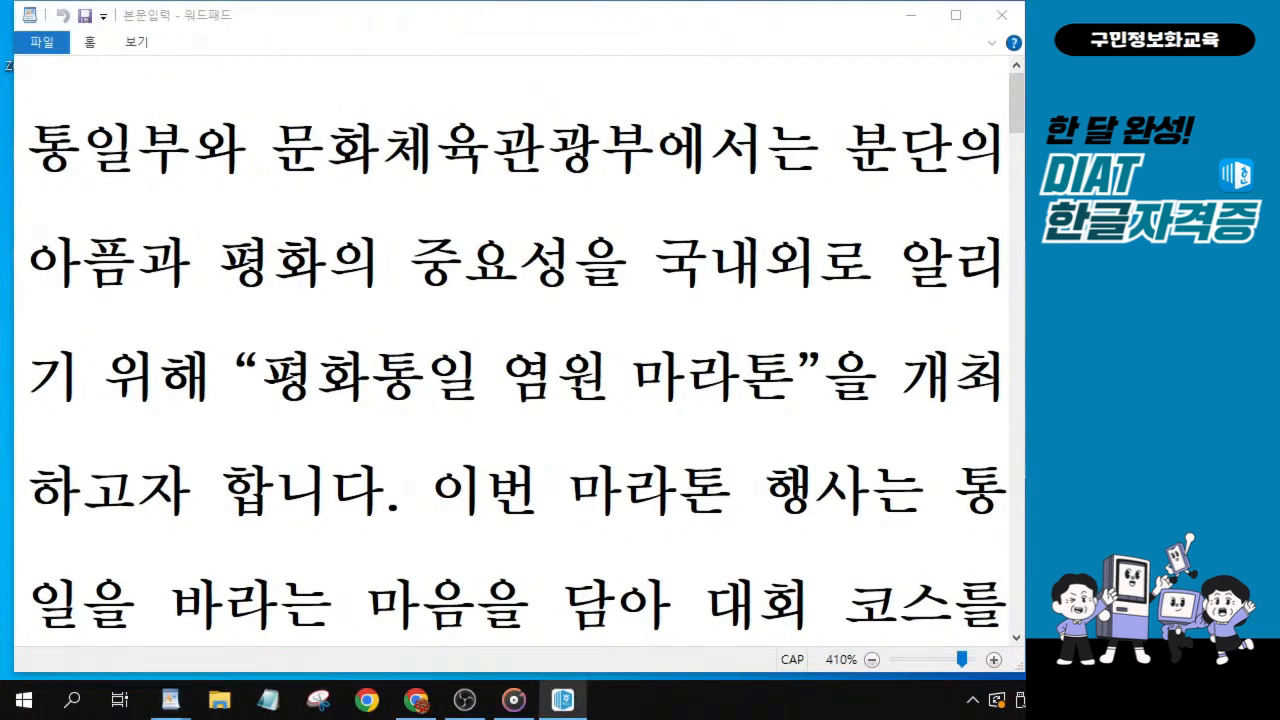
key(alt+Tab)
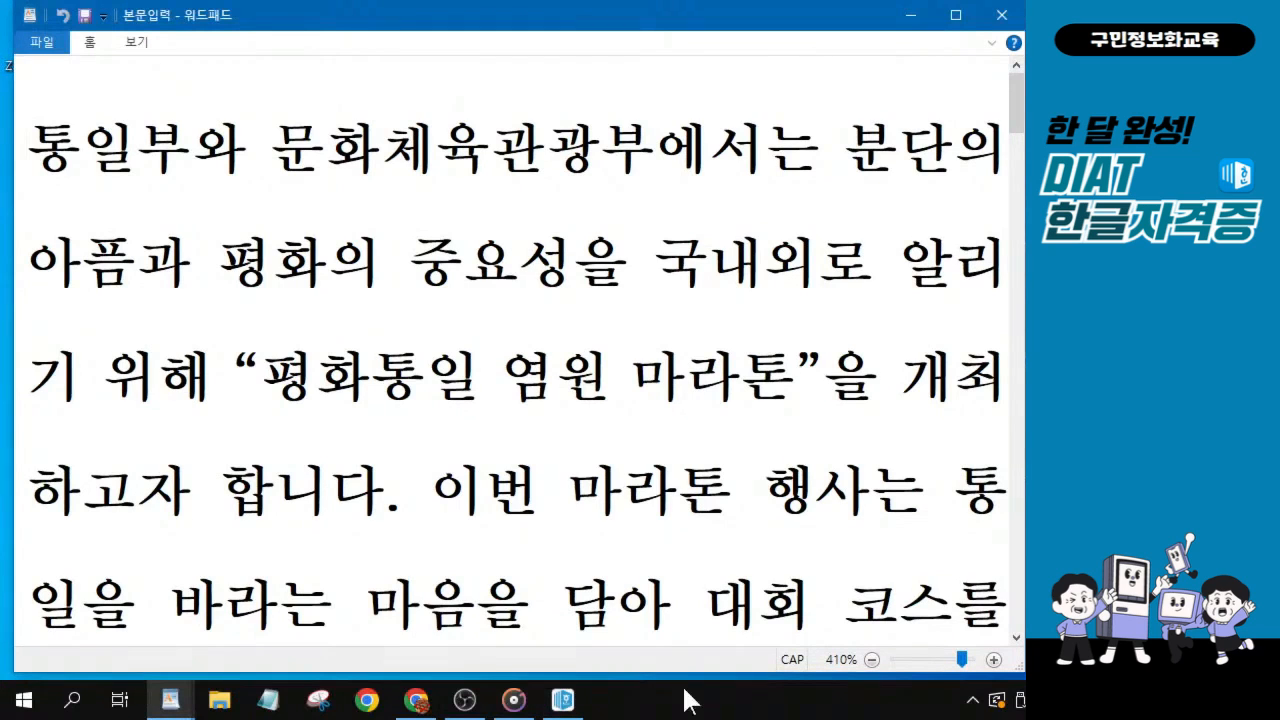
Highlight the first sentence of the body text, from 통일부와 through 개최하고자 합니다.
key(shift+Right)
key(shift+Right)
key(shift+Right)
key(shift+Right)
key(shift+Right)
key(shift+Right)
key(shift+Right)
key(shift+Right)
key(shift+Right)
key(shift+Right)
key(shift+Right)
key(shift+Right)
key(shift+Right)
key(shift+Right)
key(shift+Right)
key(shift+Right)
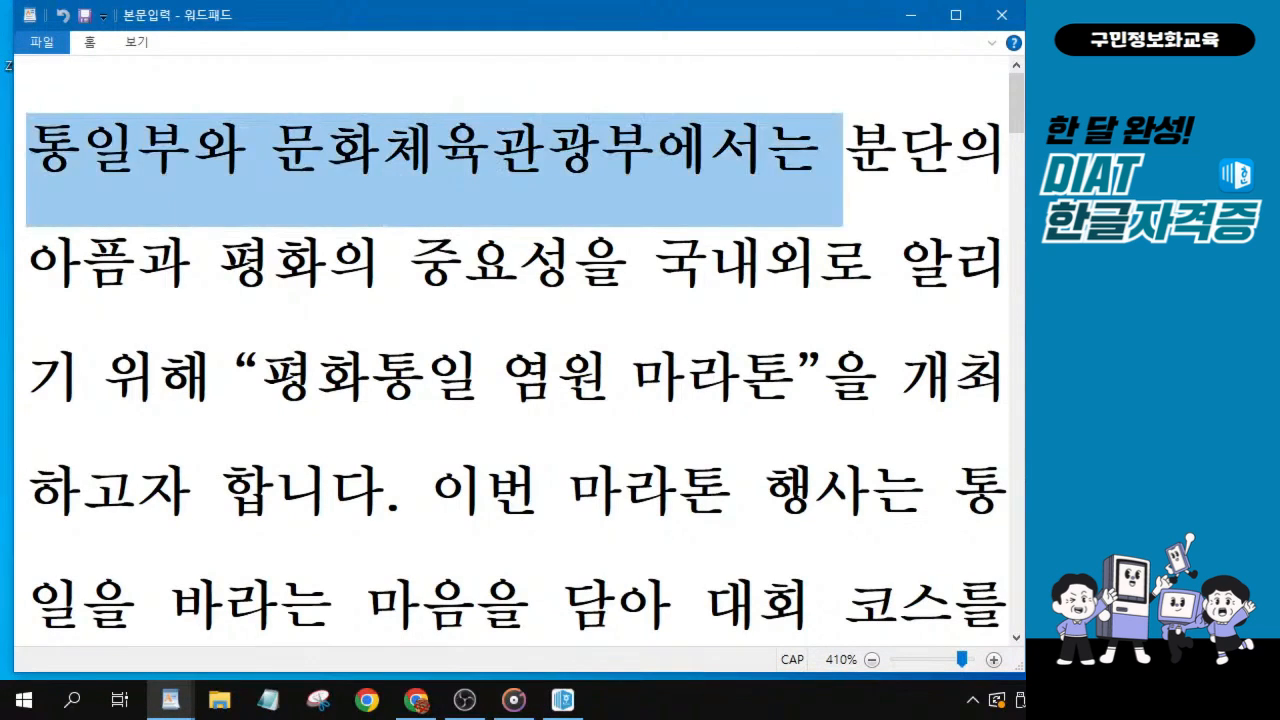
key(shift+Right)
key(shift+Right)
key(shift+Right)
key(shift+Right)
key(shift+Left)
key(shift+Left)
key(shift+Left)
key(shift+Left)
key(shift+Right)
key(shift+Right)
key(shift+Right)
key(shift+Right)
key(shift+Right)
key(shift+Right)
key(shift+Right)
key(shift+Right)
key(shift+Right)
key(shift+Right)
key(shift+Left)
key(shift+Left)
key(shift+Right)
key(shift+Right)
key(shift+Right)
key(shift+Right)
key(shift+Right)
key(shift+Right)
key(shift+Right)
key(shift+Right)
key(shift+Right)
key(shift+Right)
key(shift+Right)
key(shift+Right)
key(shift+Right)
key(shift+Right)
key(shift+Left)
key(shift+Right)
key(shift+Right)
key(shift+Right)
key(shift+Right)
key(shift+Right)
key(shift+Right)
key(shift+Right)
key(shift+Right)
key(shift+Right)
key(shift+Right)
key(shift+Right)
key(shift+Left)
key(shift+Left)
key(shift+Left)
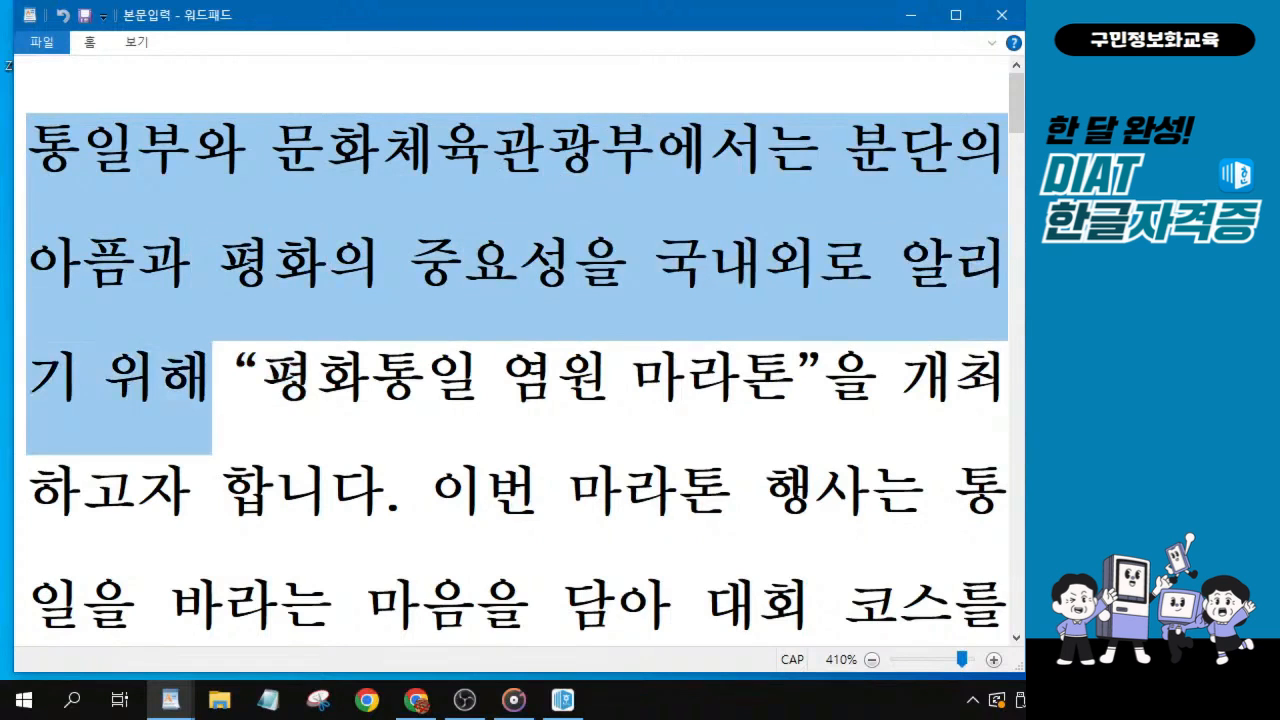
key(shift+Right)
key(shift+Right)
key(shift+Right)
key(shift+Right)
key(shift+Right)
key(shift+Right)
key(shift+Right)
key(shift+Right)
key(shift+Right)
key(shift+Right)
key(shift+Right)
key(shift+Right)
key(shift+Right)
drag(795, 378, 402, 492)
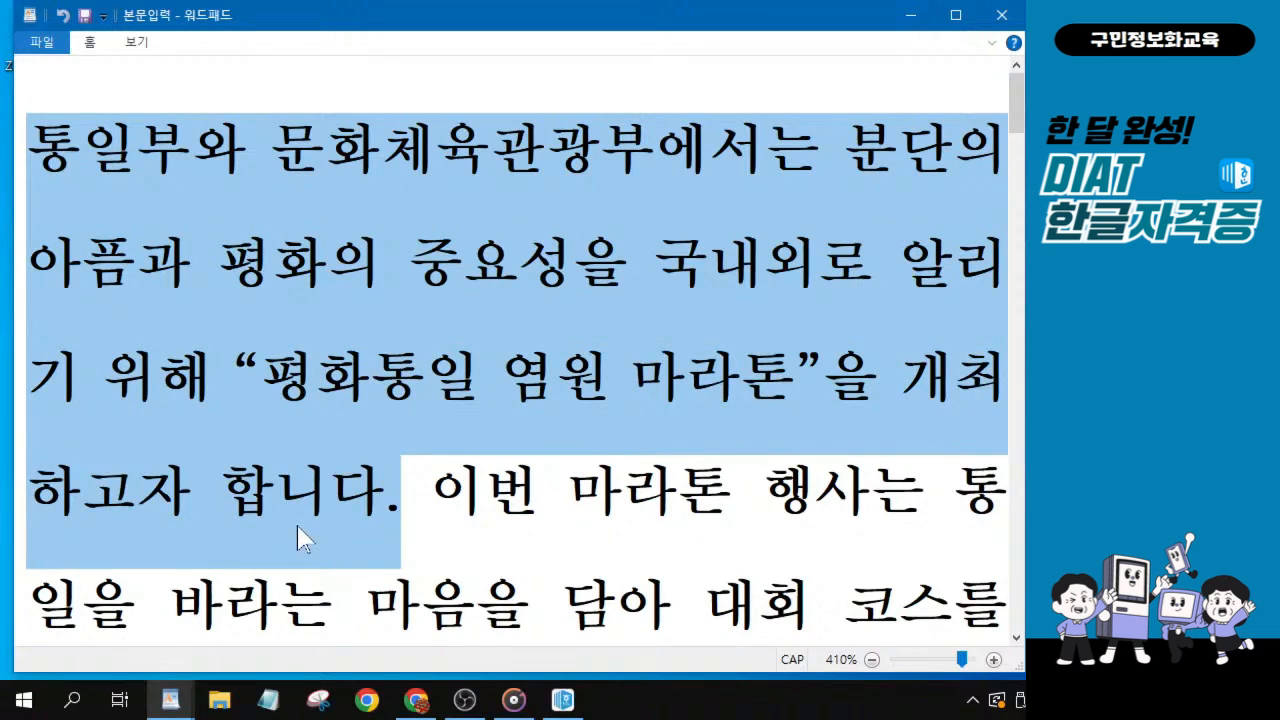
Switch to the 한글 document with the first sentence highlighted in 본문입력.
key(alt+Tab)
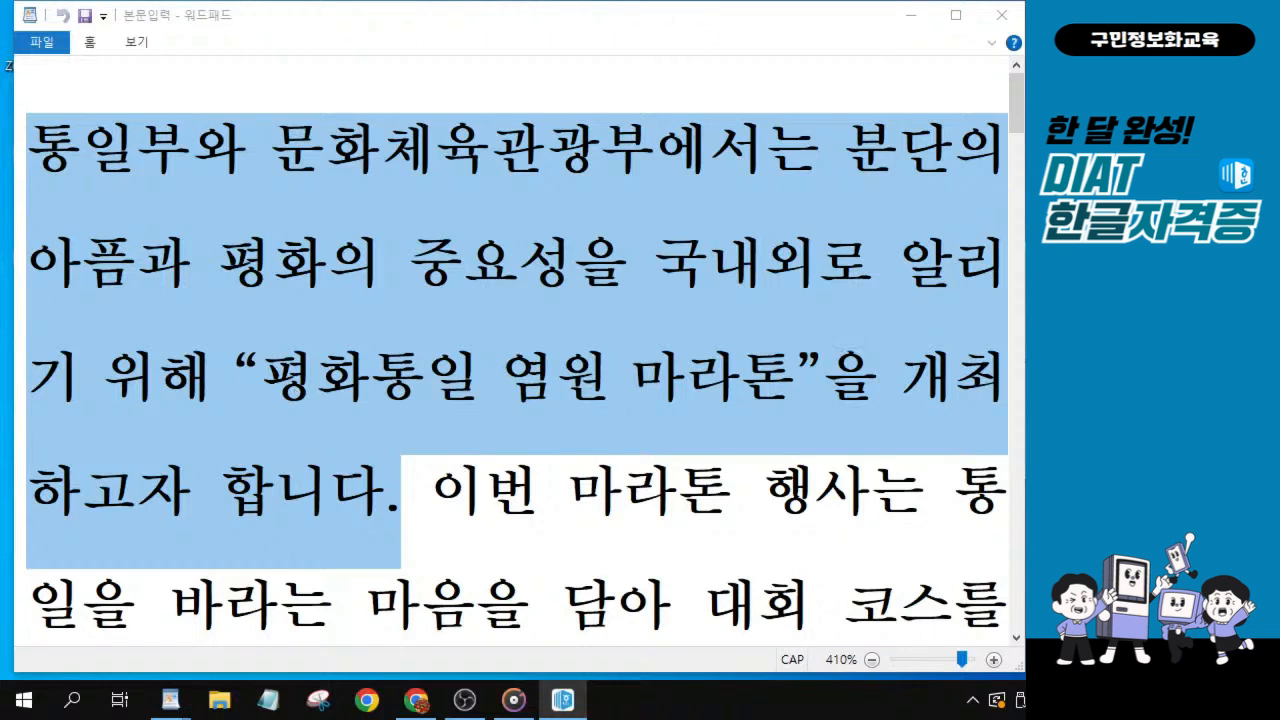
Try to highlight the second sentence of the body text, starting from 이번 마라톤 행사는.
click(1015, 637)
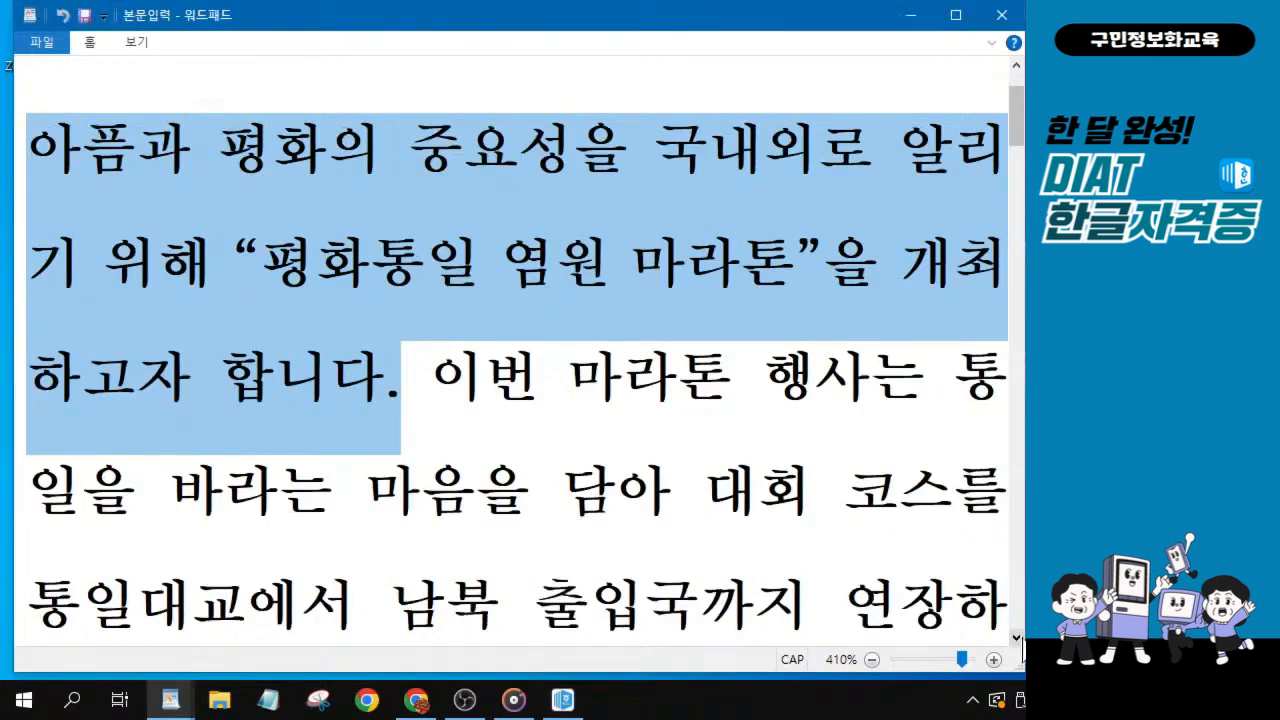
key(Right)
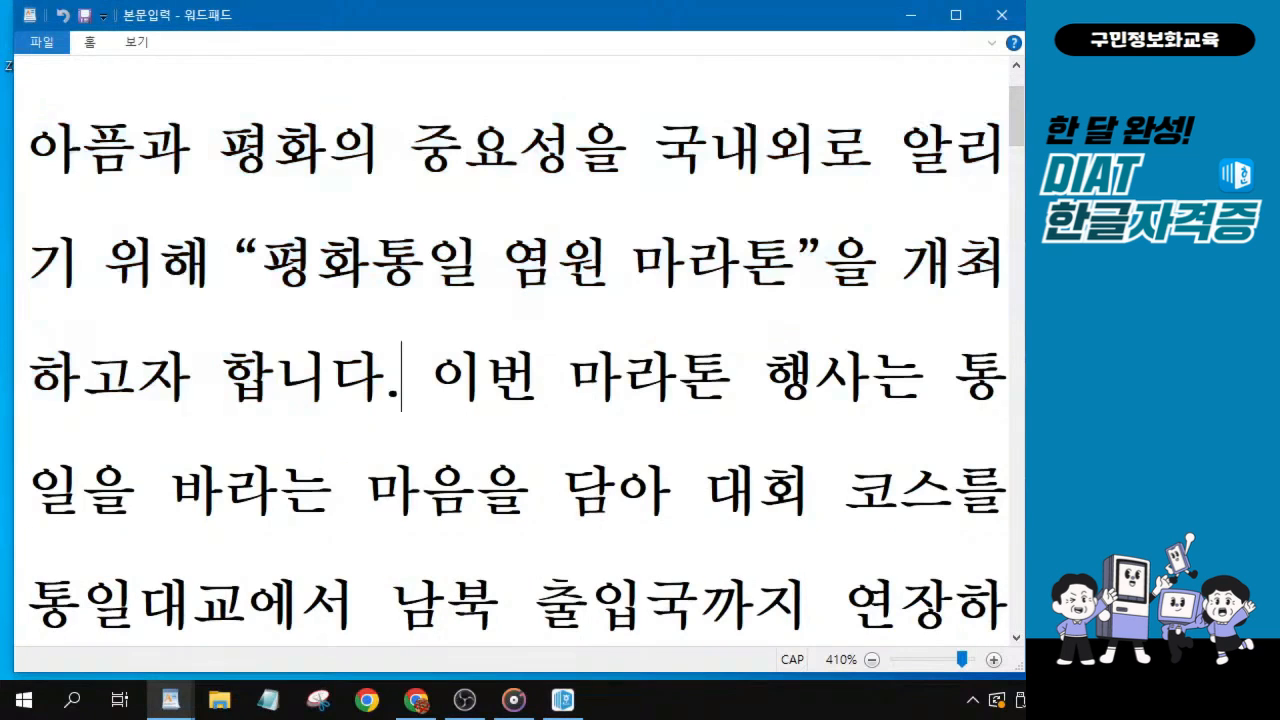
key(Right)
key(ctrl+shift+Right)
key(ctrl+shift+Right)
key(ctrl+shift+Right)
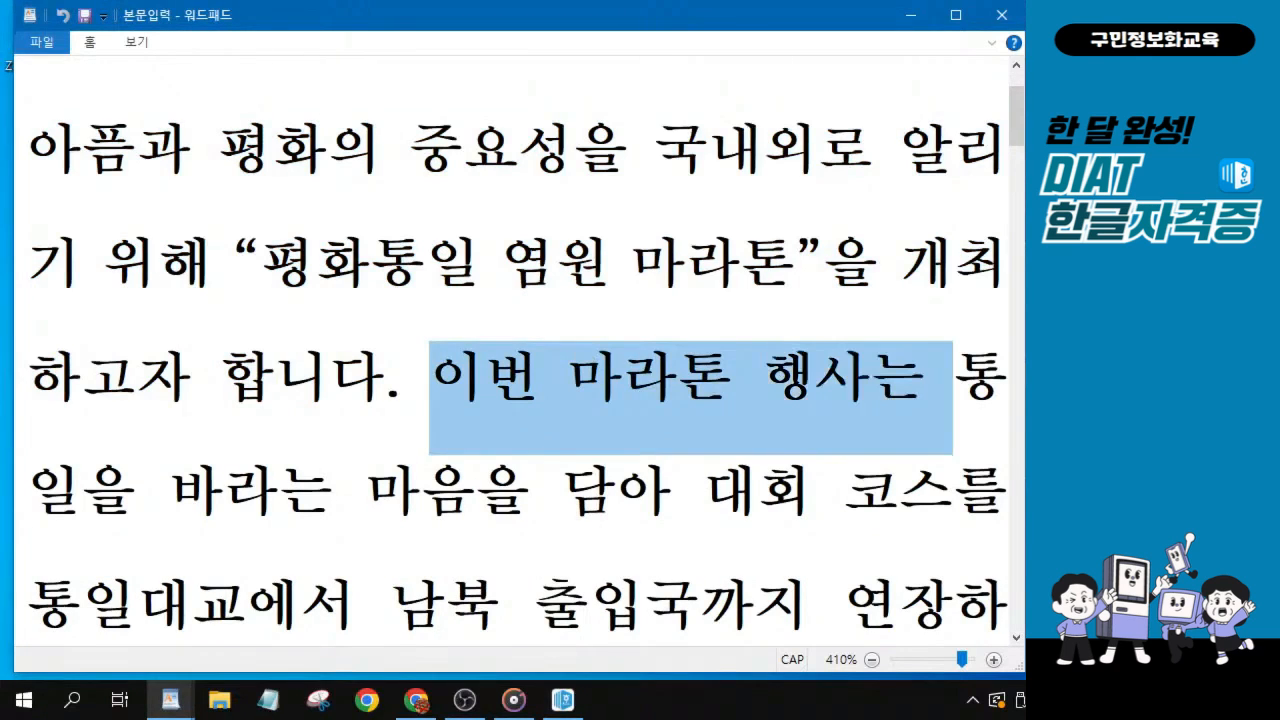
key(ctrl+shift+Right)
key(ctrl+shift+Right)
key(ctrl+shift+Right)
key(ctrl+shift+Right)
key(ctrl+shift+Right)
key(ctrl+shift+Right)
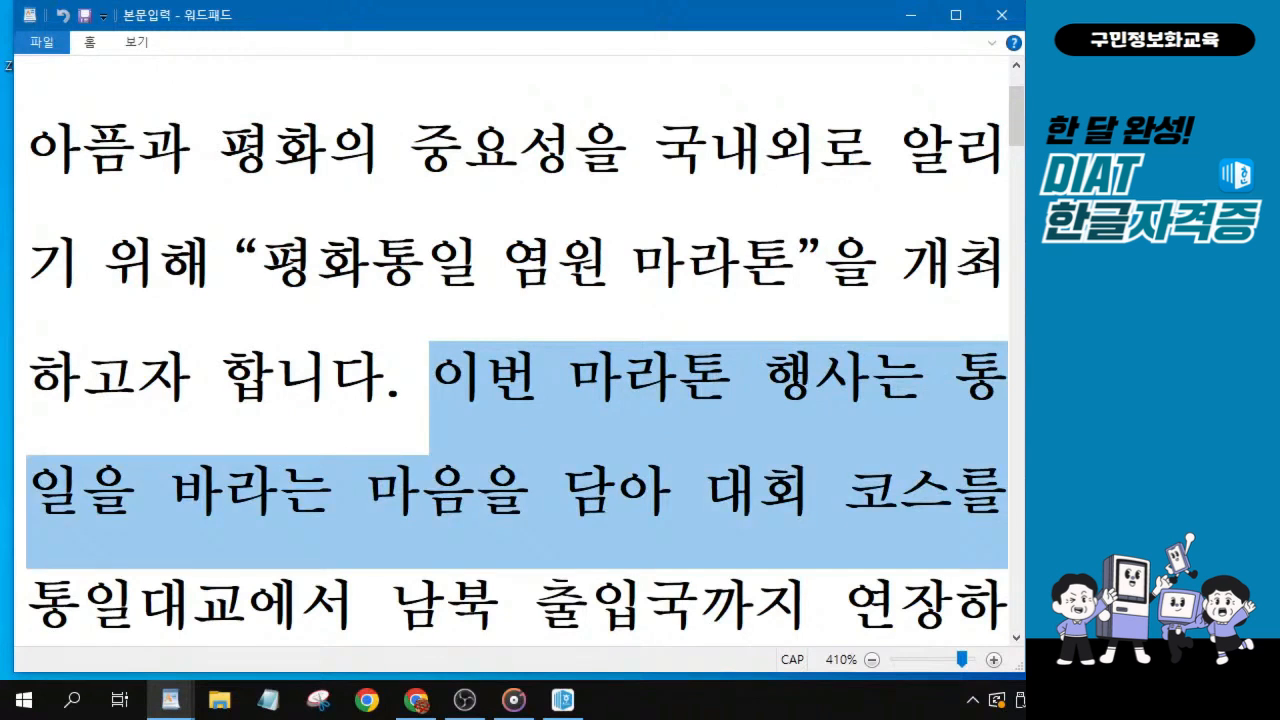
drag(1000, 510, 955, 210)
scroll(714, 349, up, 2)
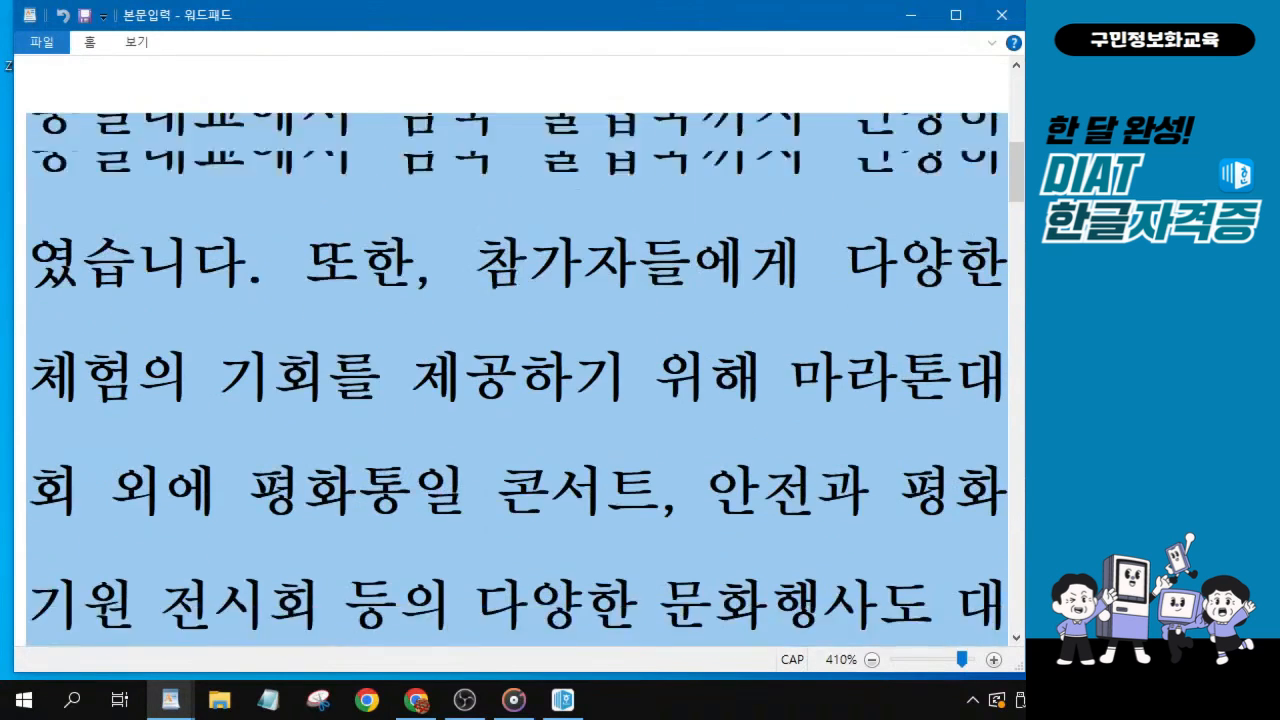
click(642, 380)
scroll(191, 635, up, 2)
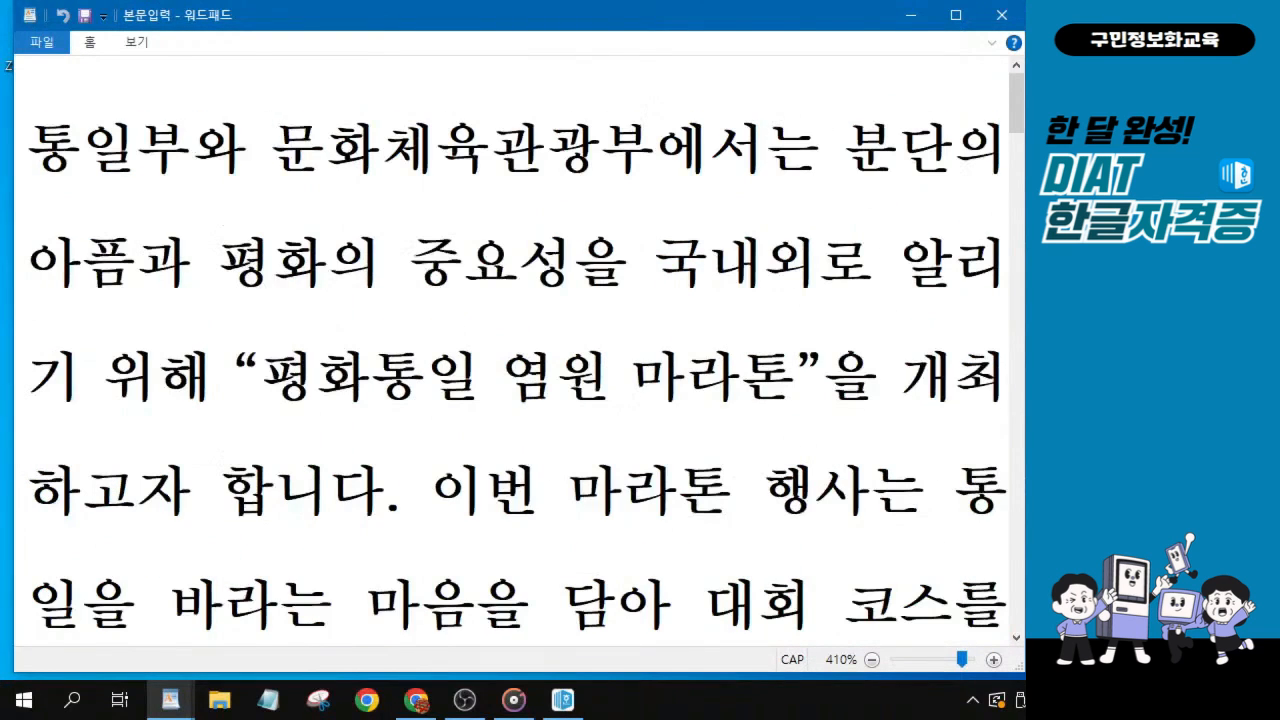
Highlight only the phrase 이번 마라톤 행사는 in the body text, and switch to the 한글 document.
click(1016, 638)
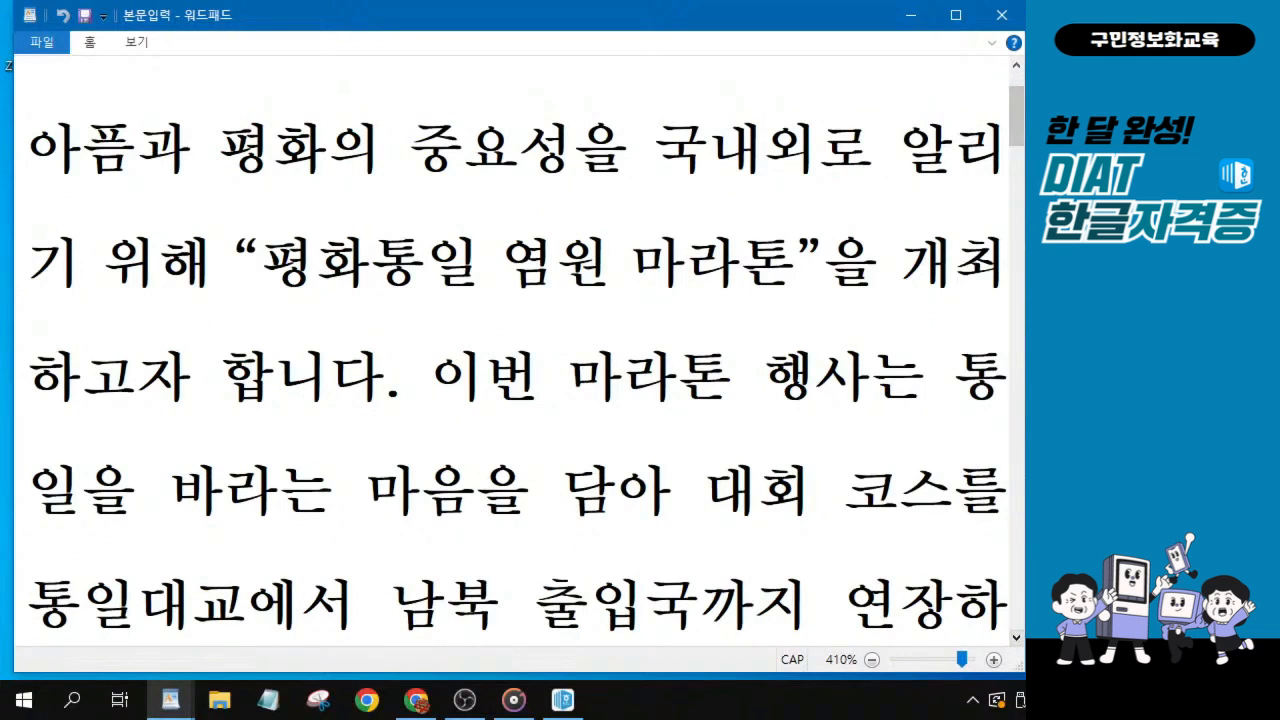
key(ctrl)
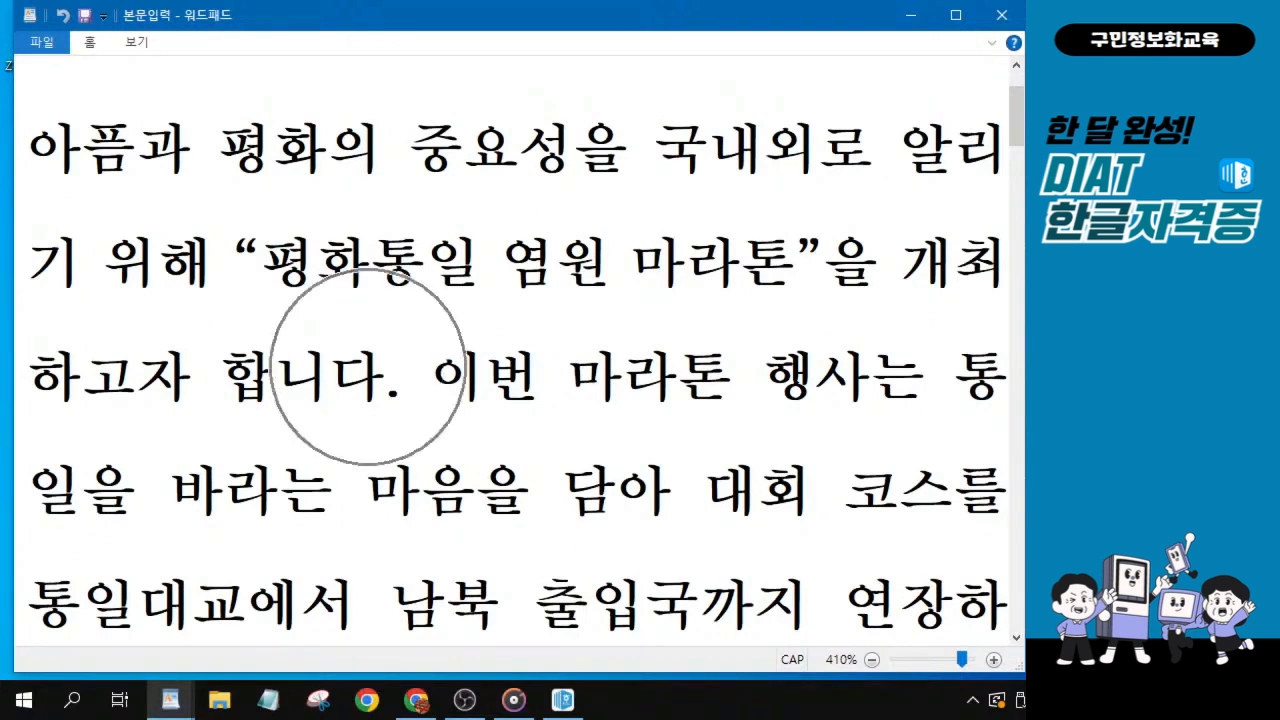
click(430, 376)
drag(430, 376, 925, 378)
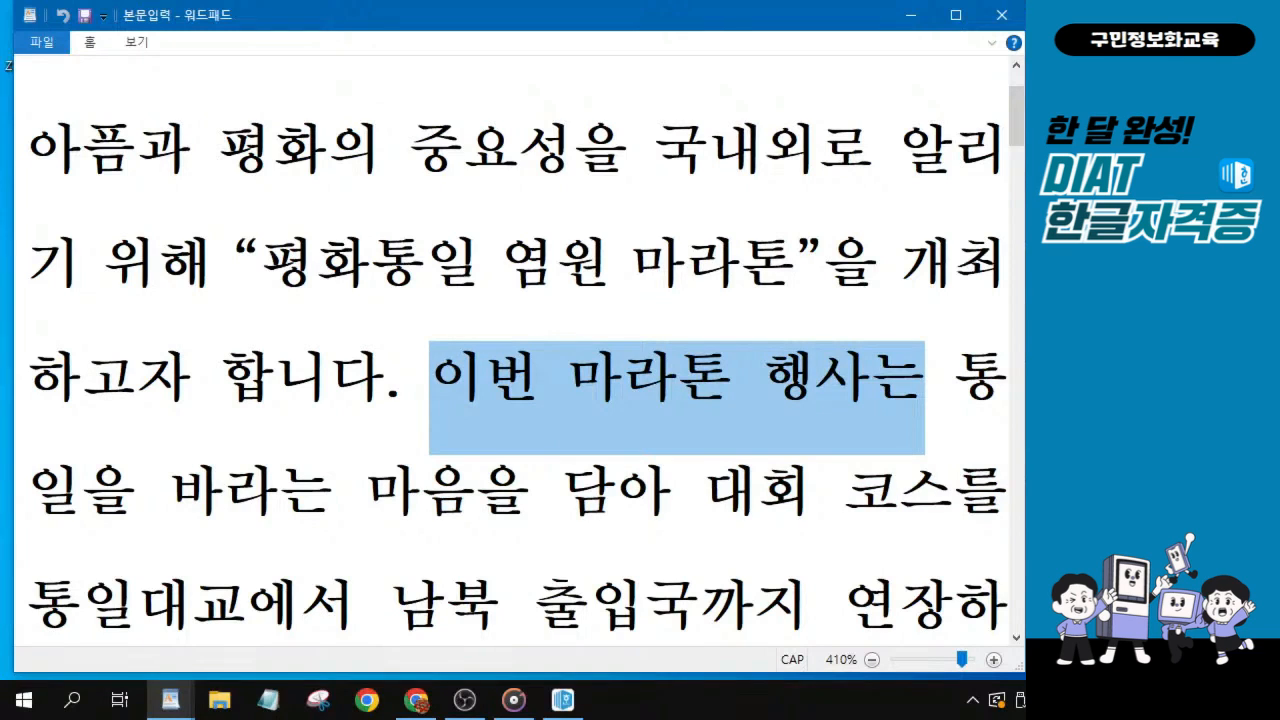
key(alt+Tab)
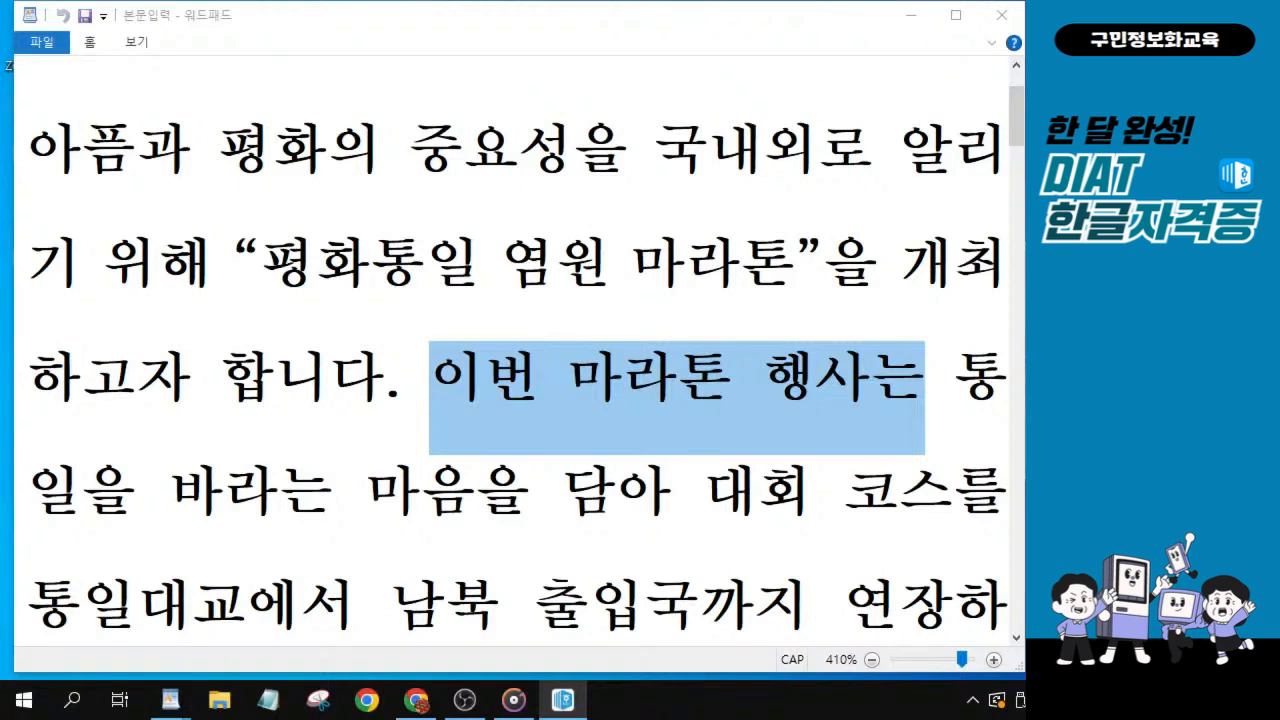
Highlight the body text from 이번 마라톤 through 연장하였습니다 in 워드패드, and return to the 한글 document.
click(1017, 639)
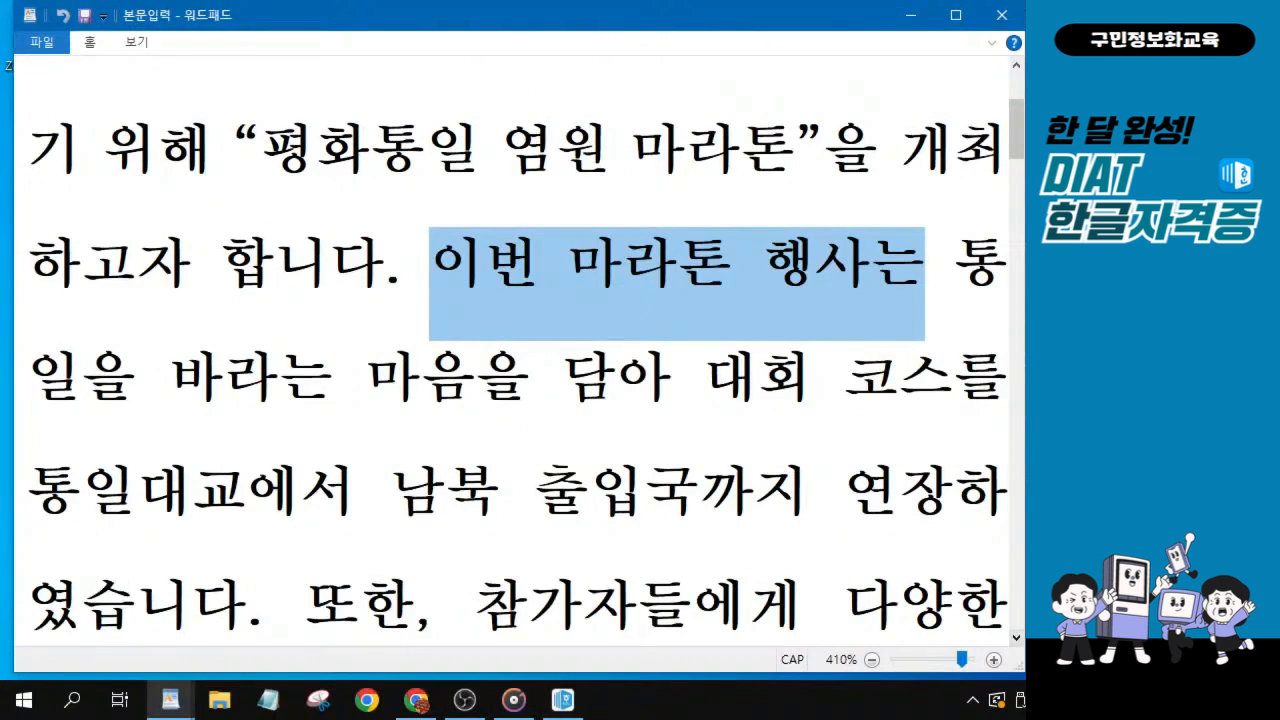
click(503, 305)
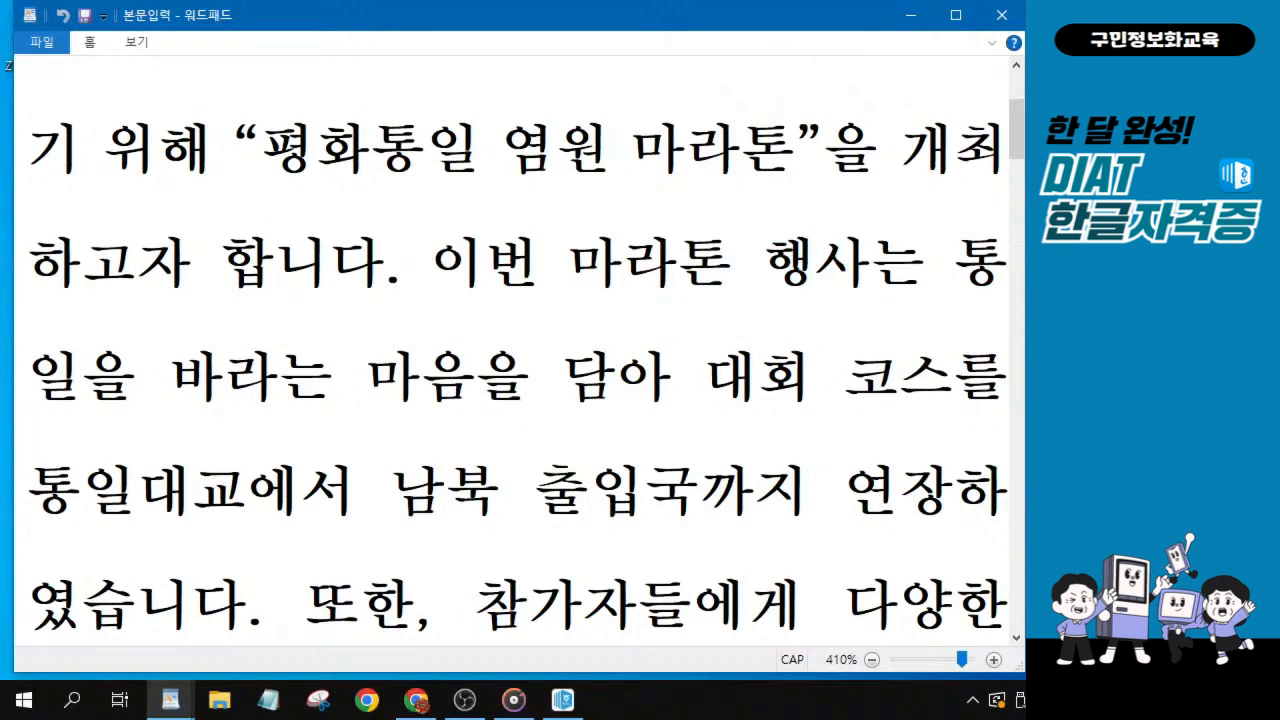
drag(485, 285, 245, 510)
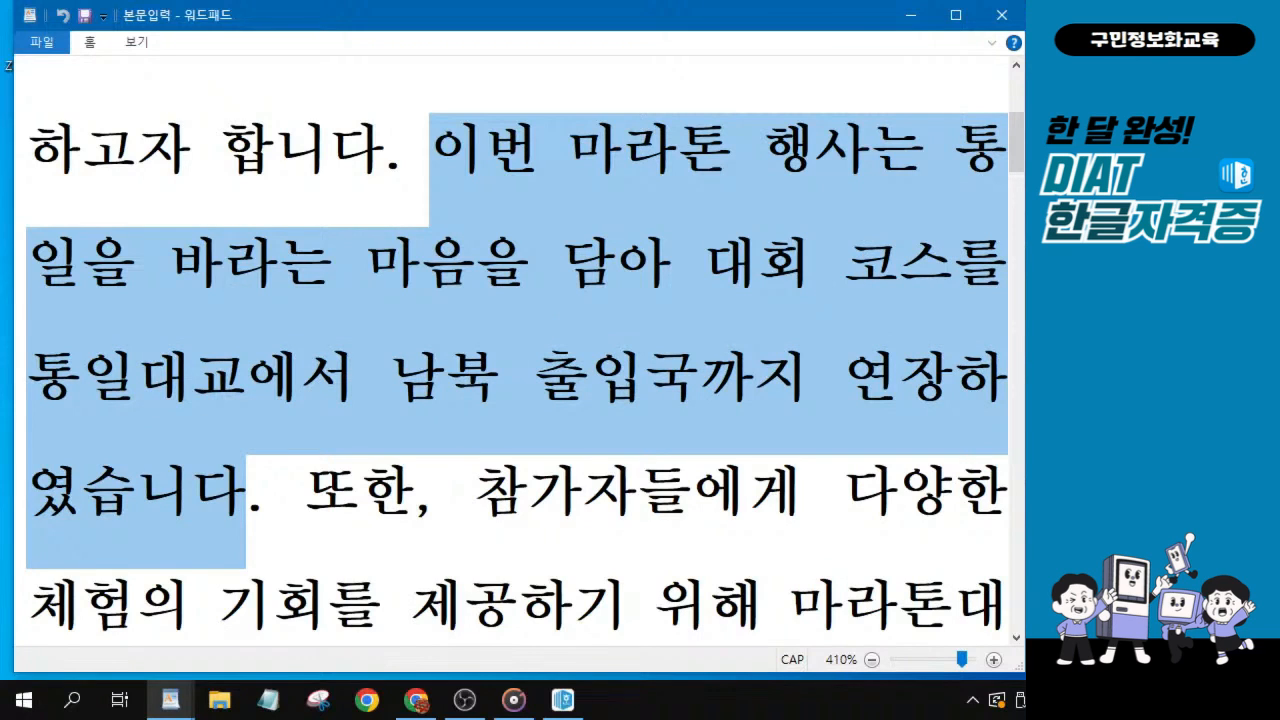
key(alt+Tab)
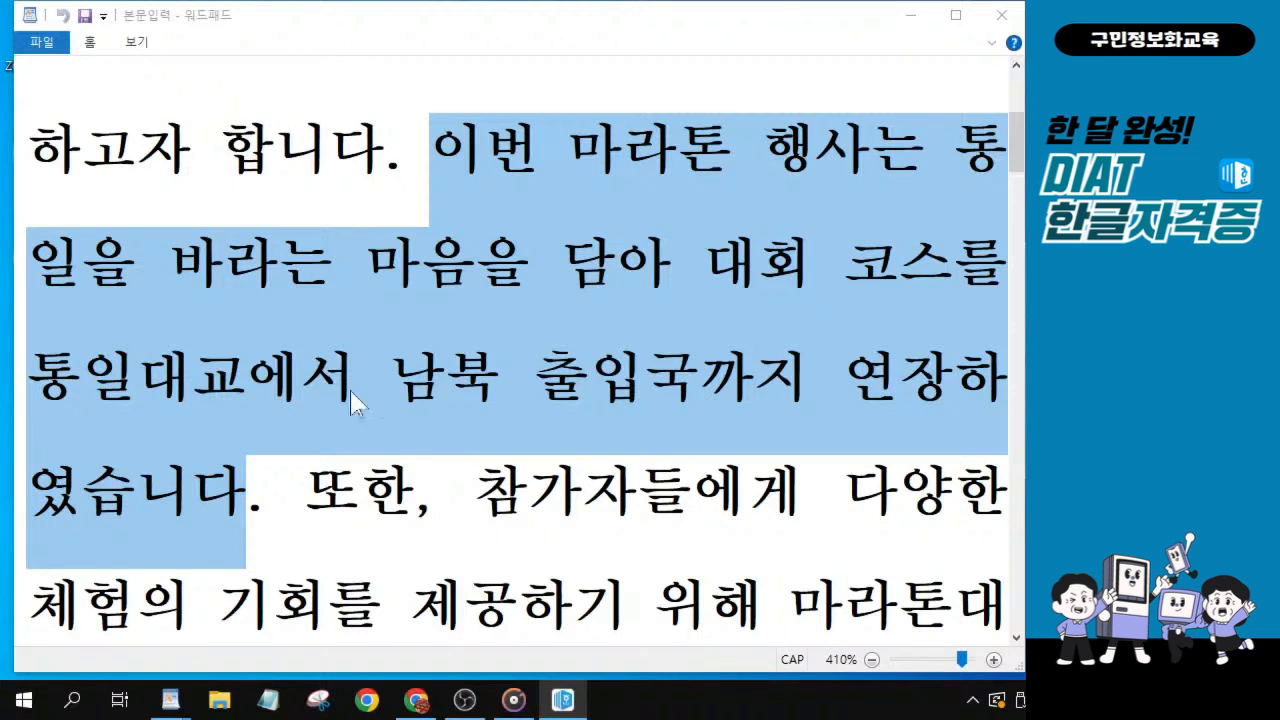
Highlight the third sentence in 워드패드, from 또한, 참가자들에게 through 예정입니다., keep it in view, and return to the 한글 document.
click(1016, 637)
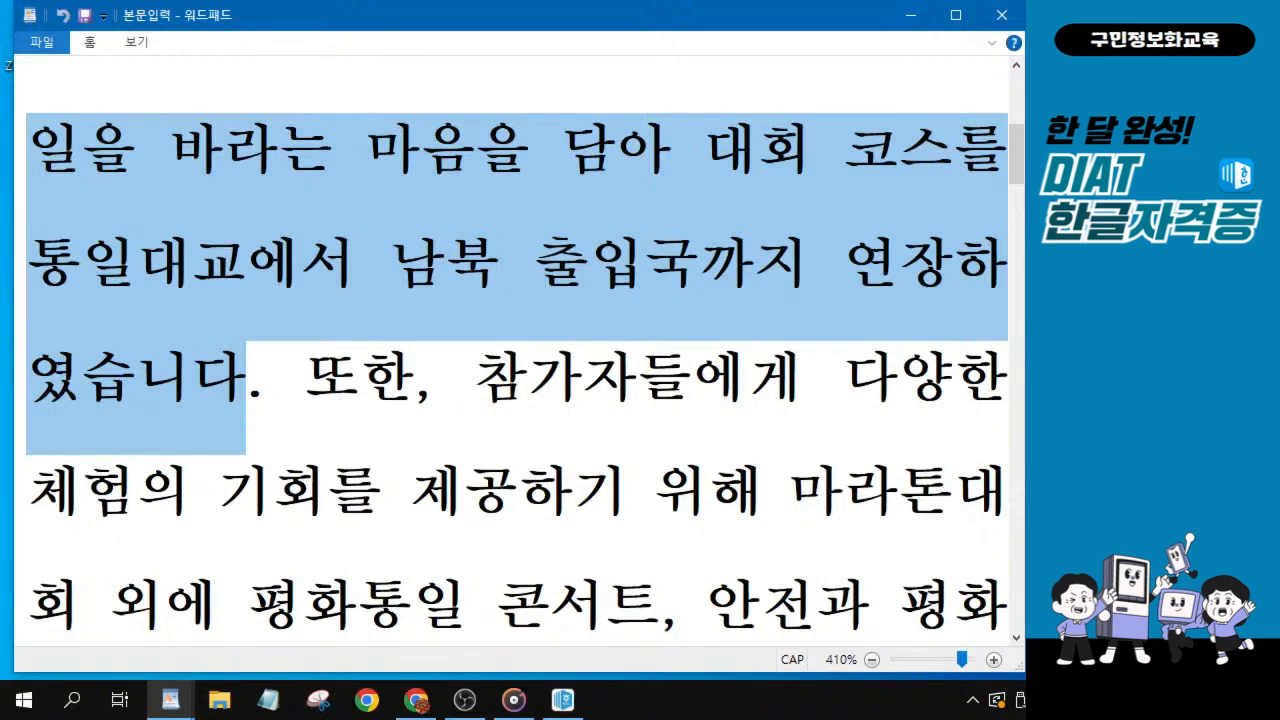
drag(305, 380, 952, 290)
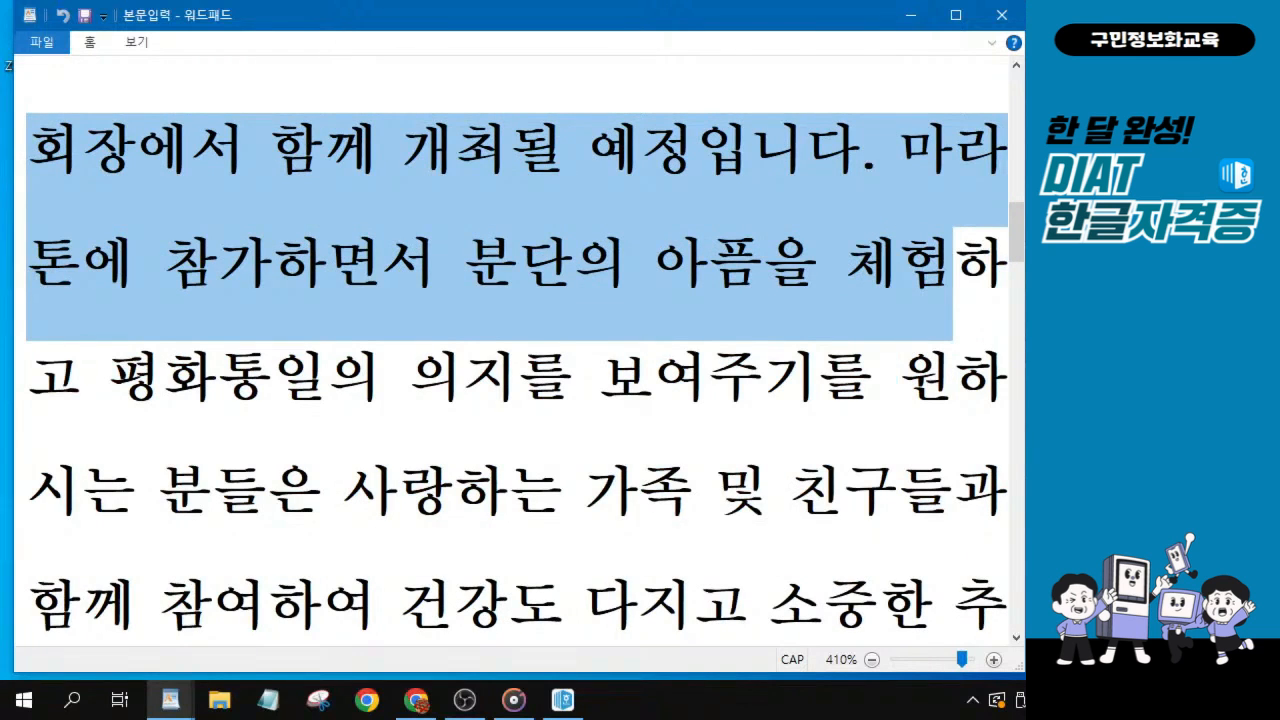
drag(952, 290, 898, 165)
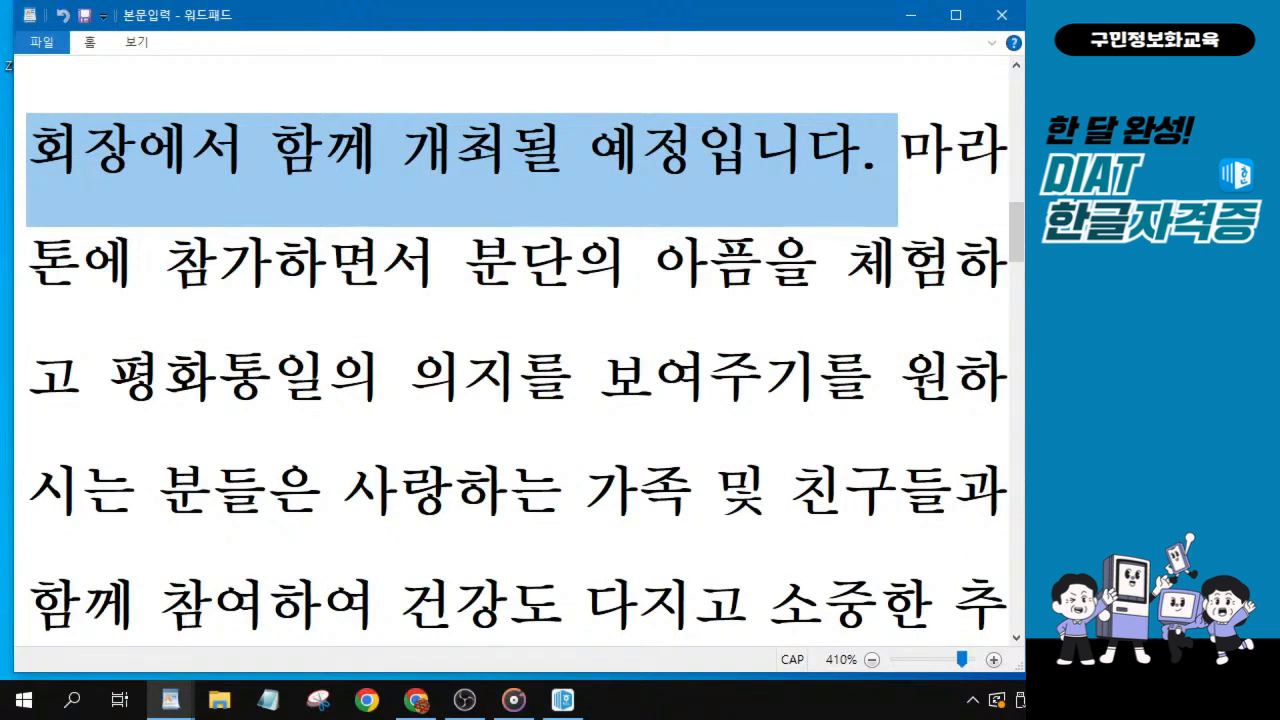
scroll(517, 380, up, 1)
scroll(870, 297, up, 2)
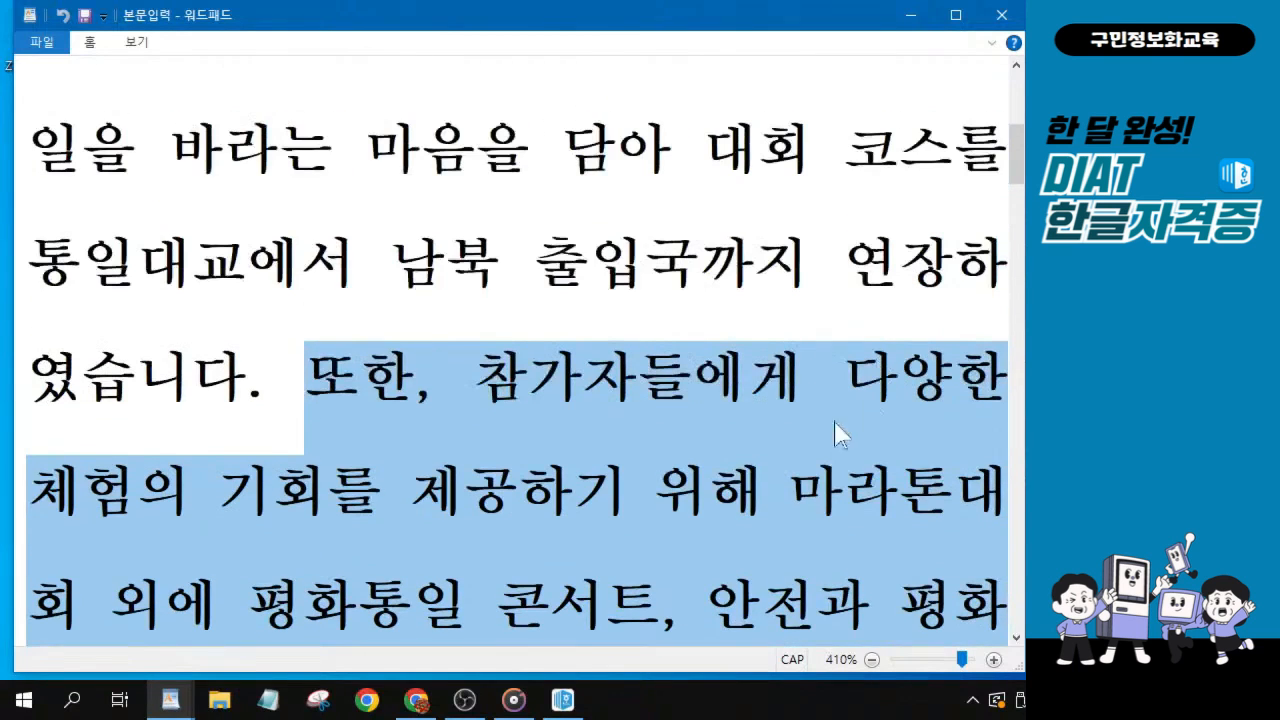
click(1016, 637)
click(1017, 637)
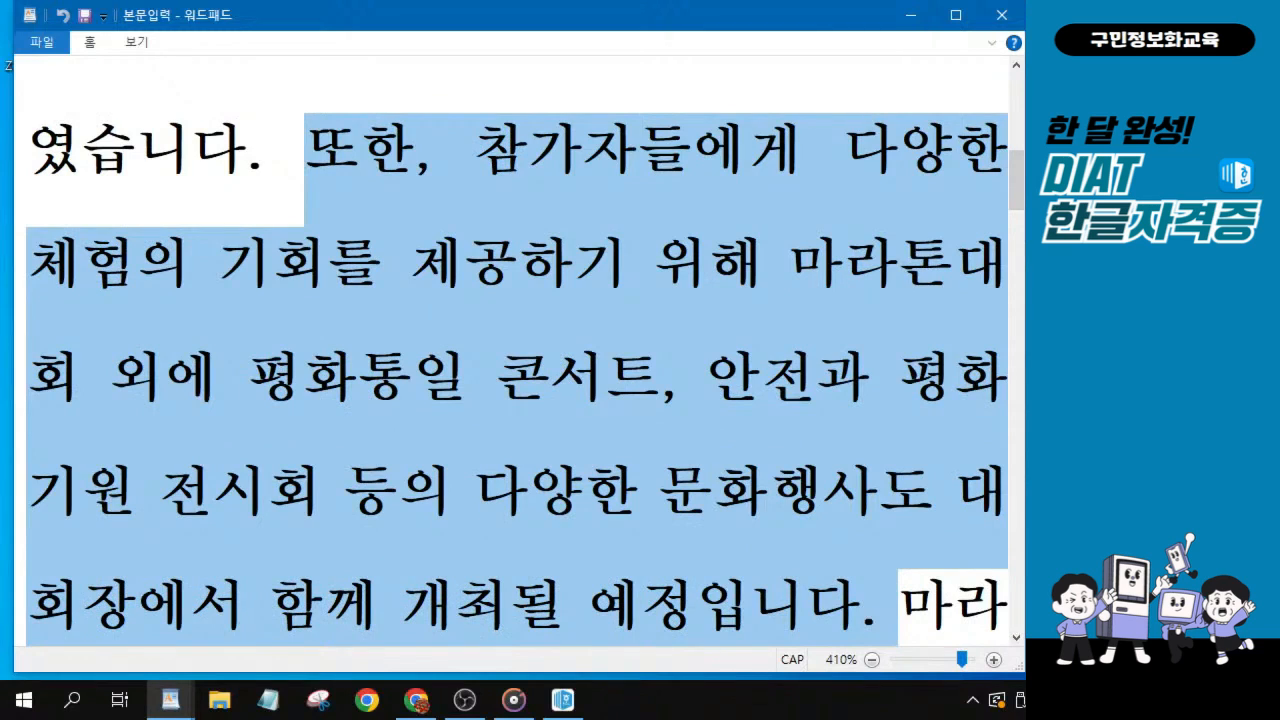
key(alt+Tab)
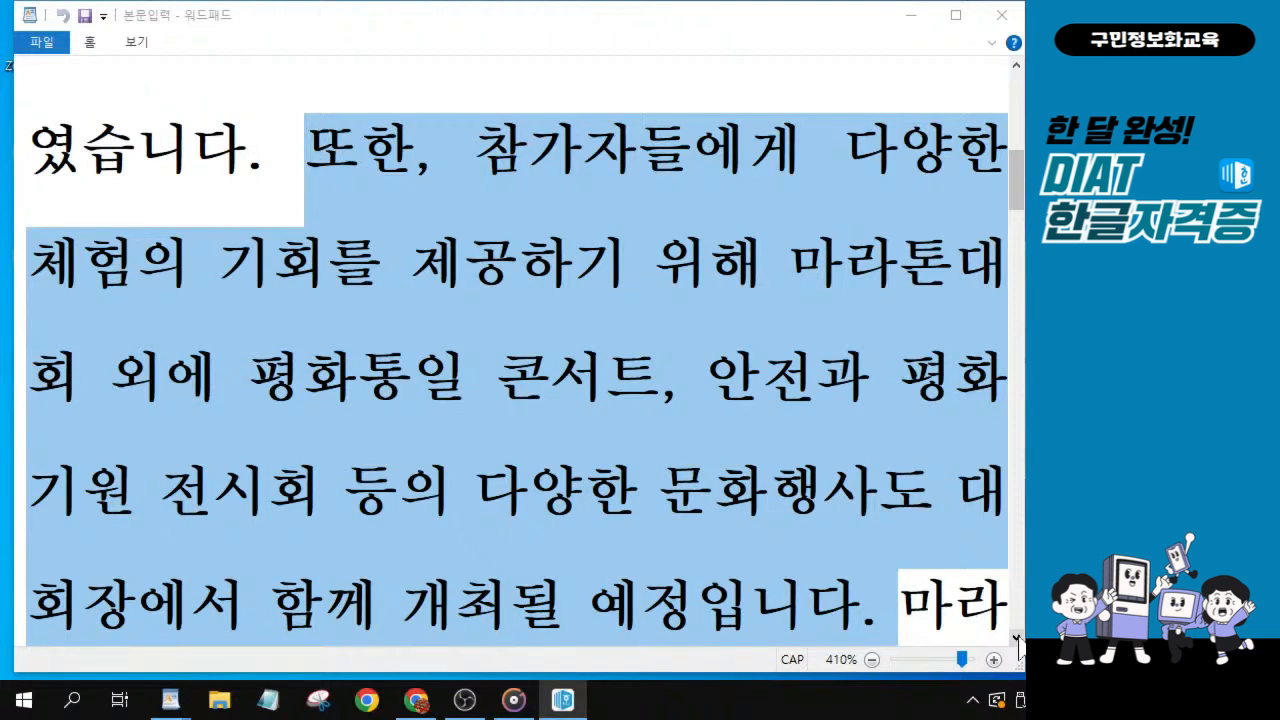
Highlight the text from 마라톤에 참가하면서 through 친구들과 in the 본문입력 reference, and return to the 한글 document.
click(1016, 637)
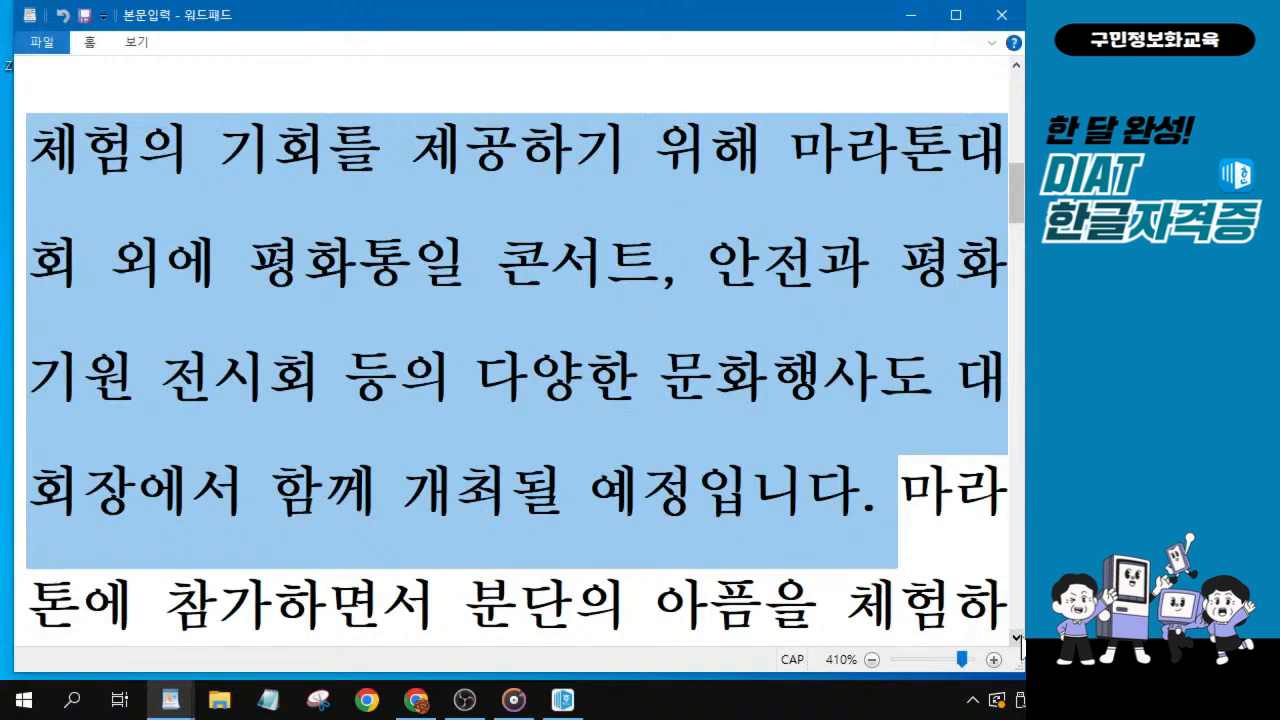
click(1016, 637)
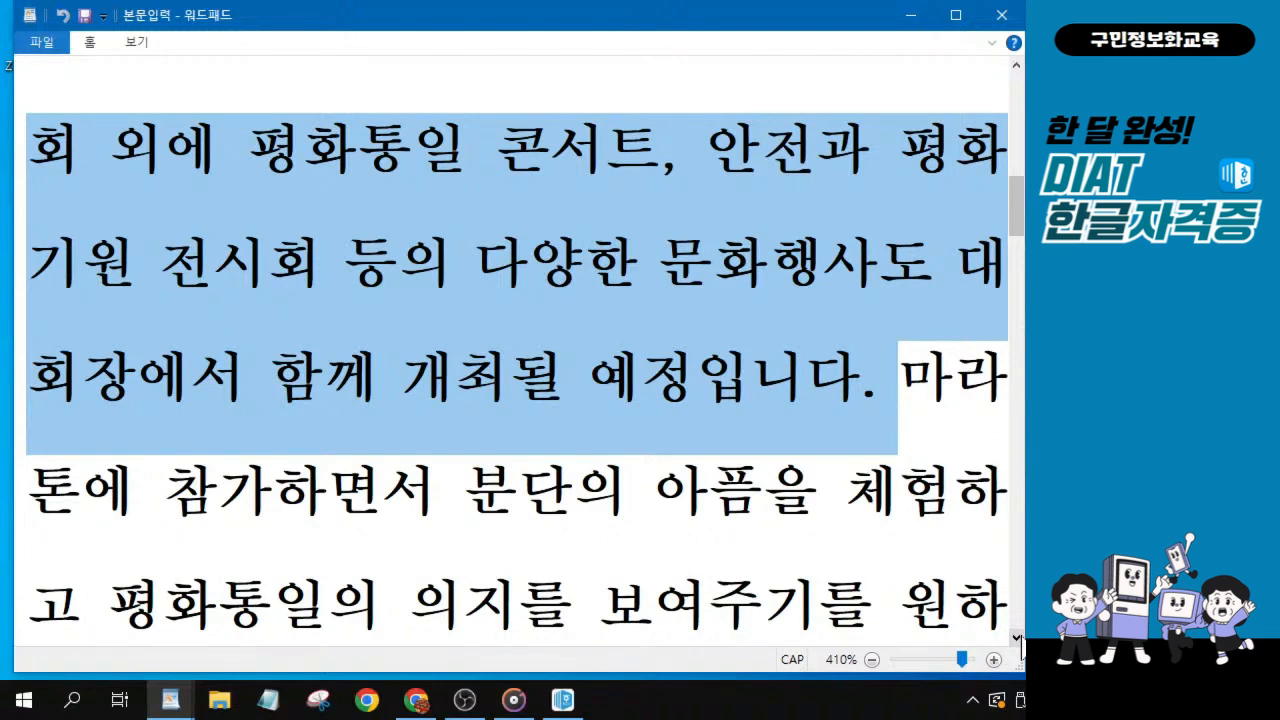
click(1016, 637)
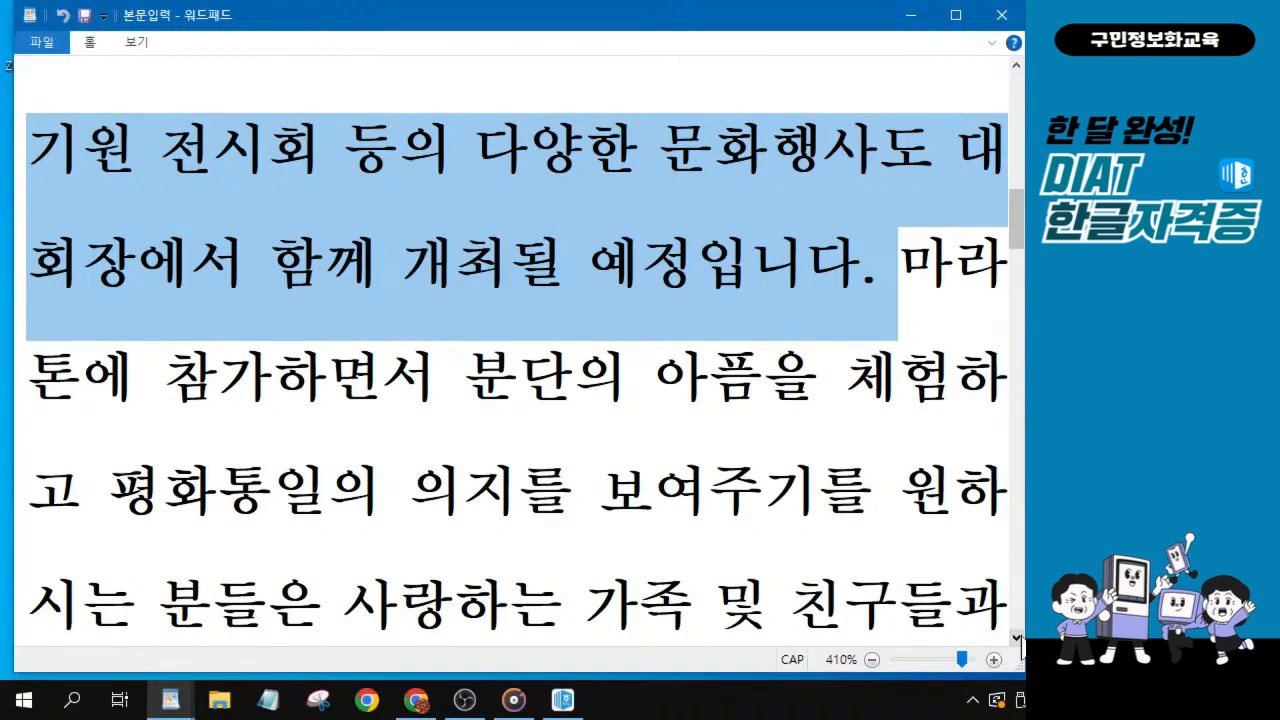
click(1016, 637)
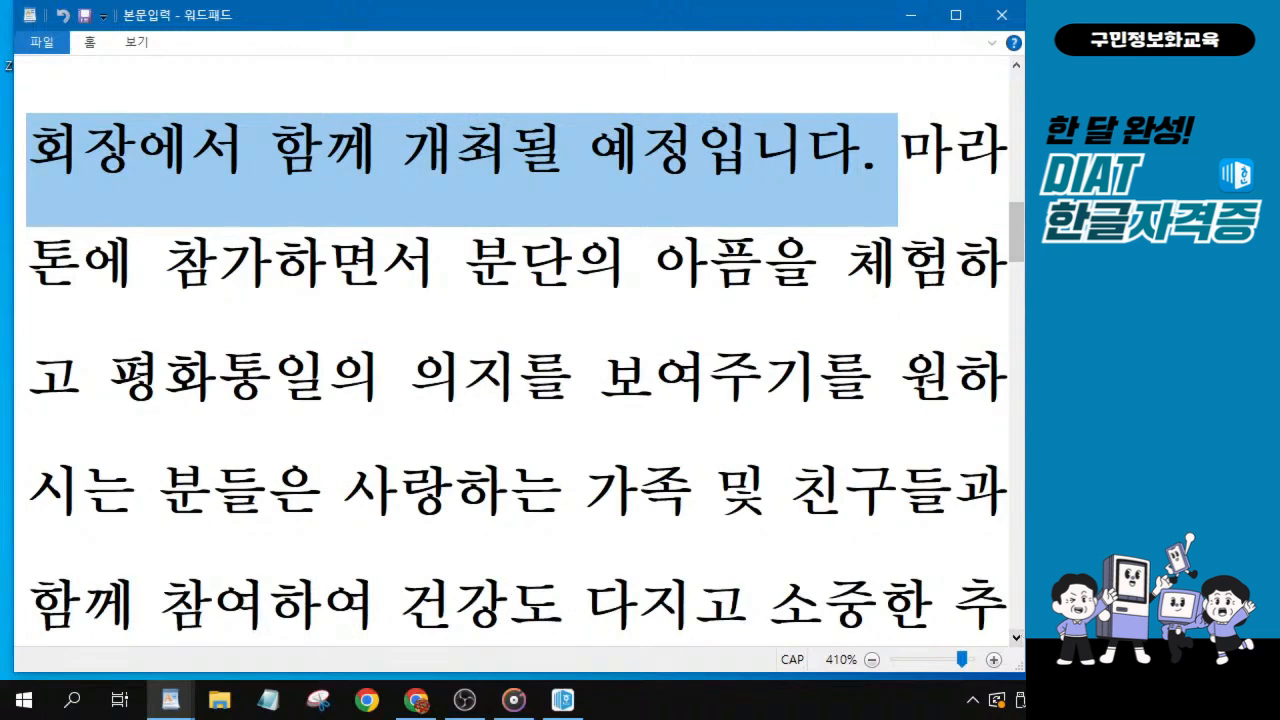
click(900, 150)
drag(900, 150, 1005, 400)
scroll(880, 320, up, 1)
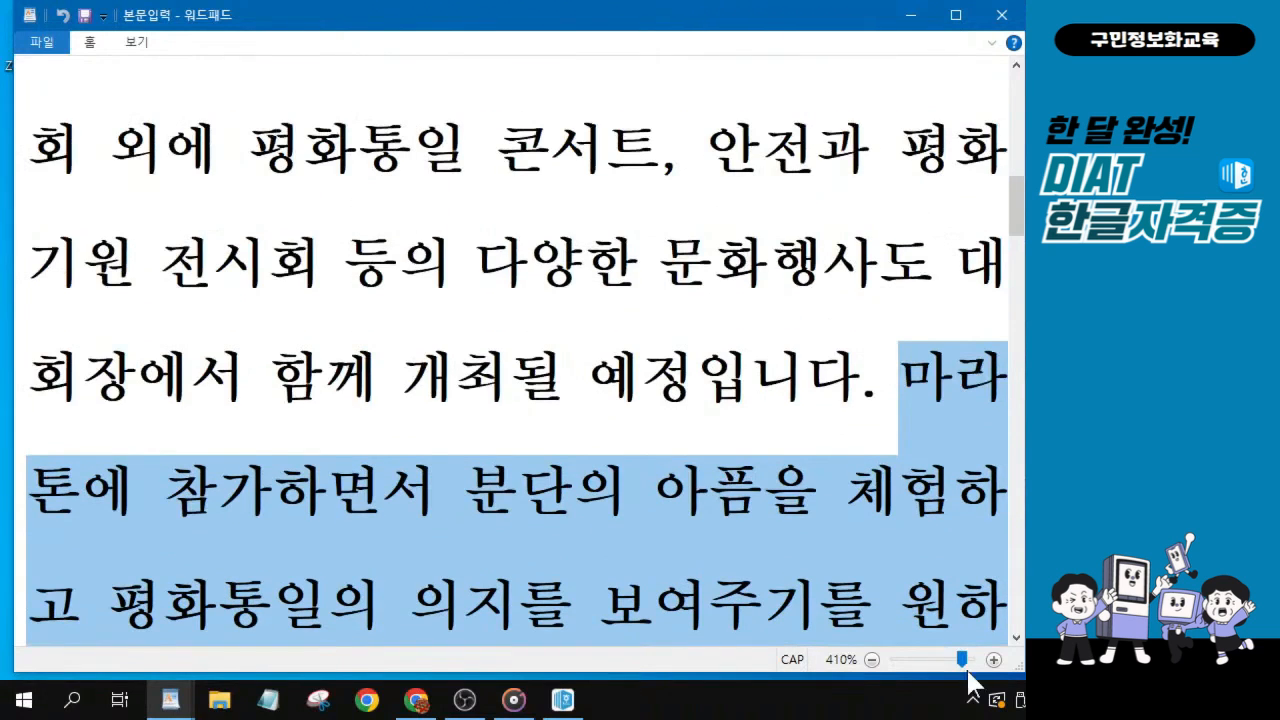
click(1015, 638)
click(1015, 638)
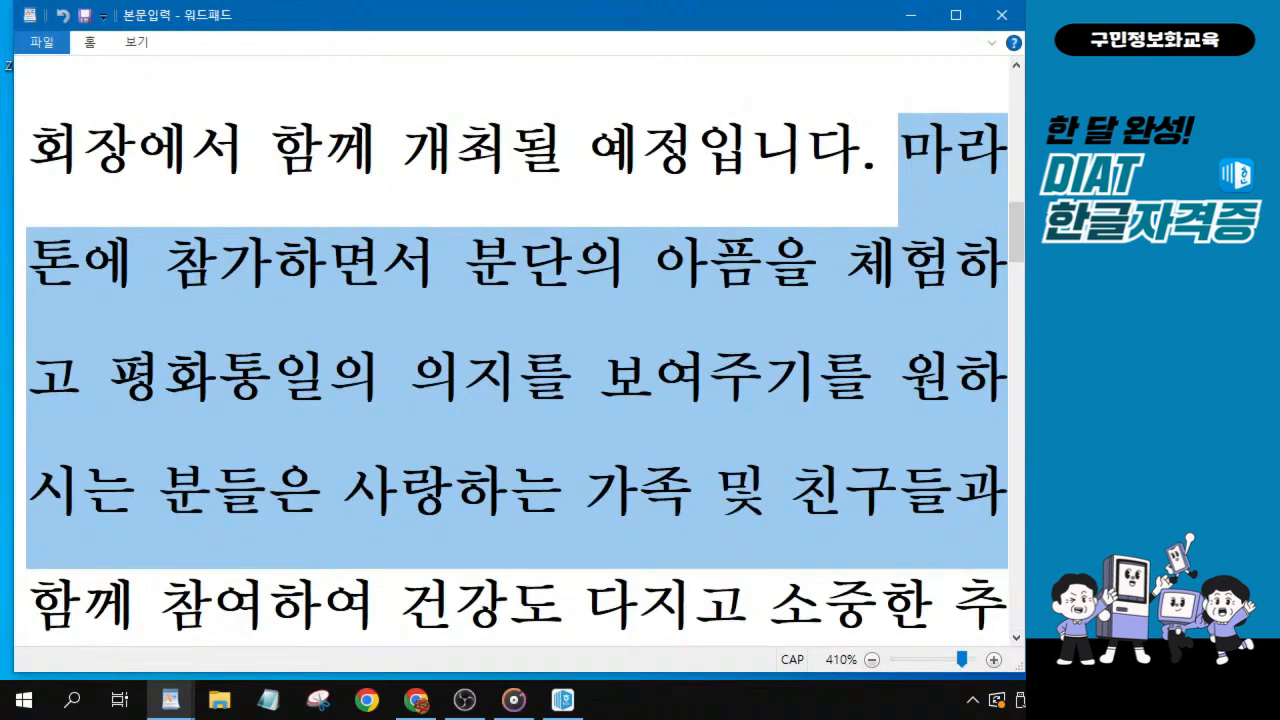
key(alt+Tab)
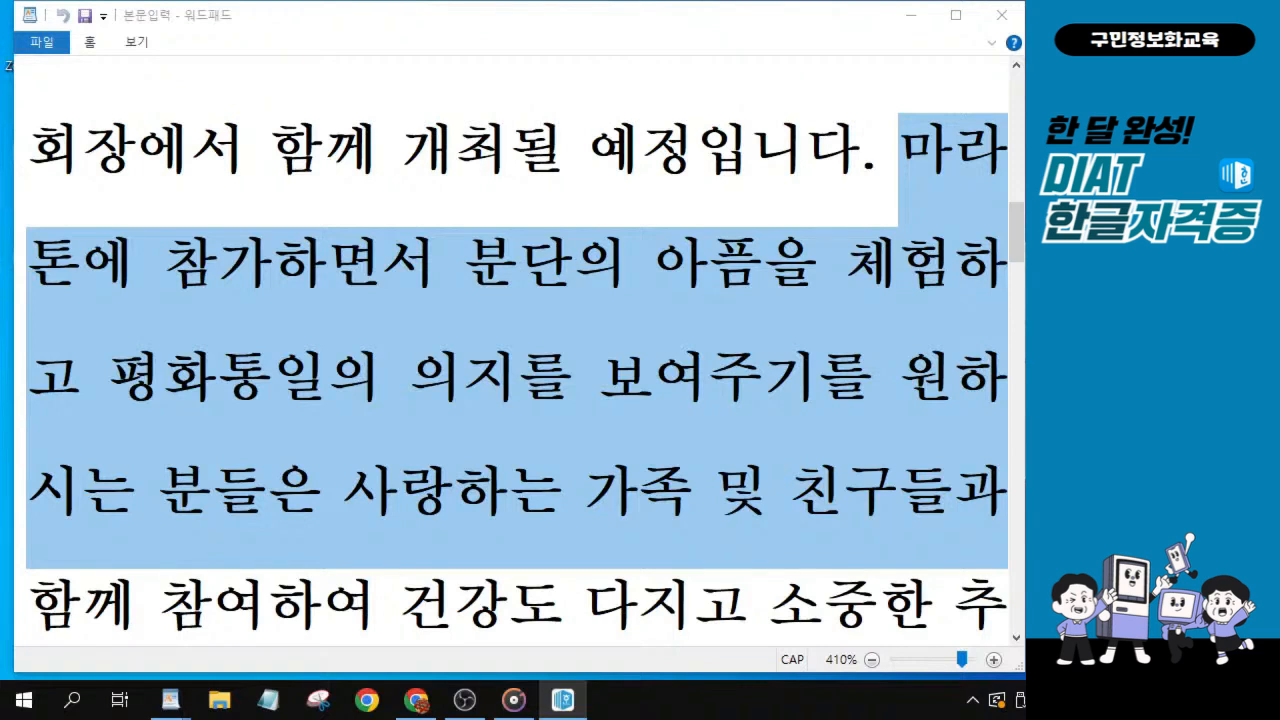
Bring the reference's last lines, from 함께 참여하여 through 바랍니다., into view for entry, and close the 본문입력 reference.
click(1017, 637)
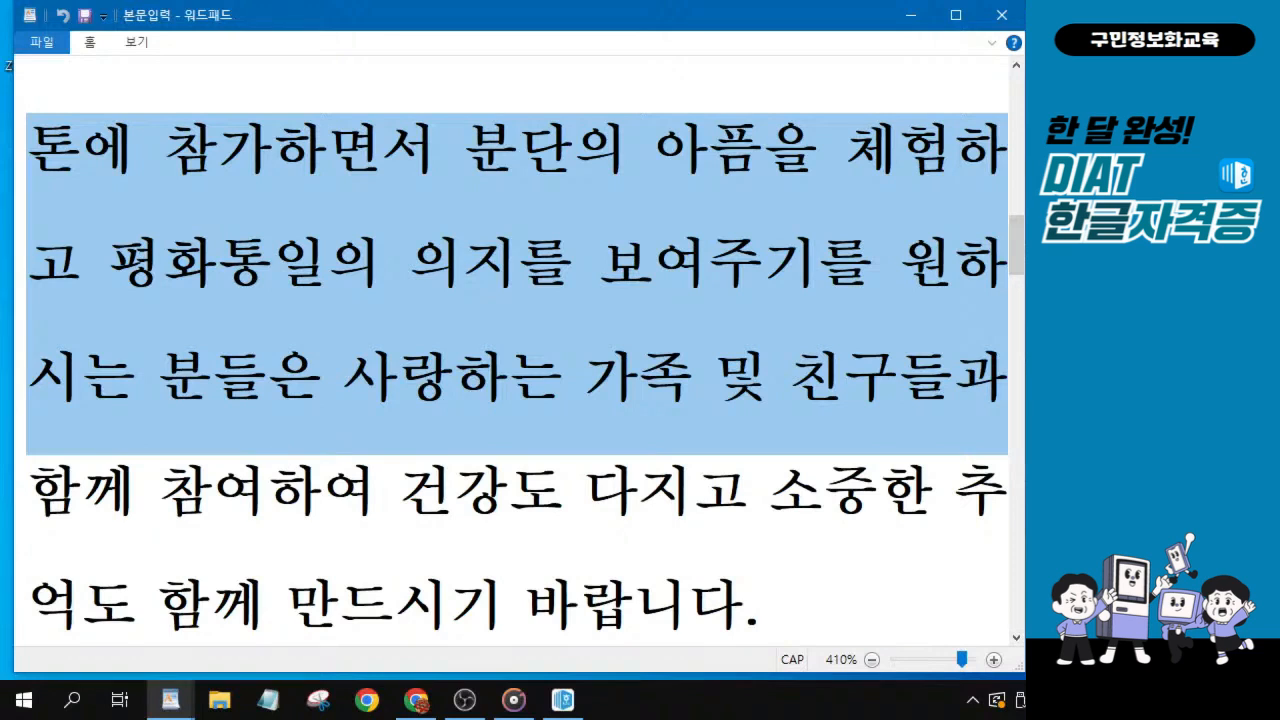
key(alt+Tab)
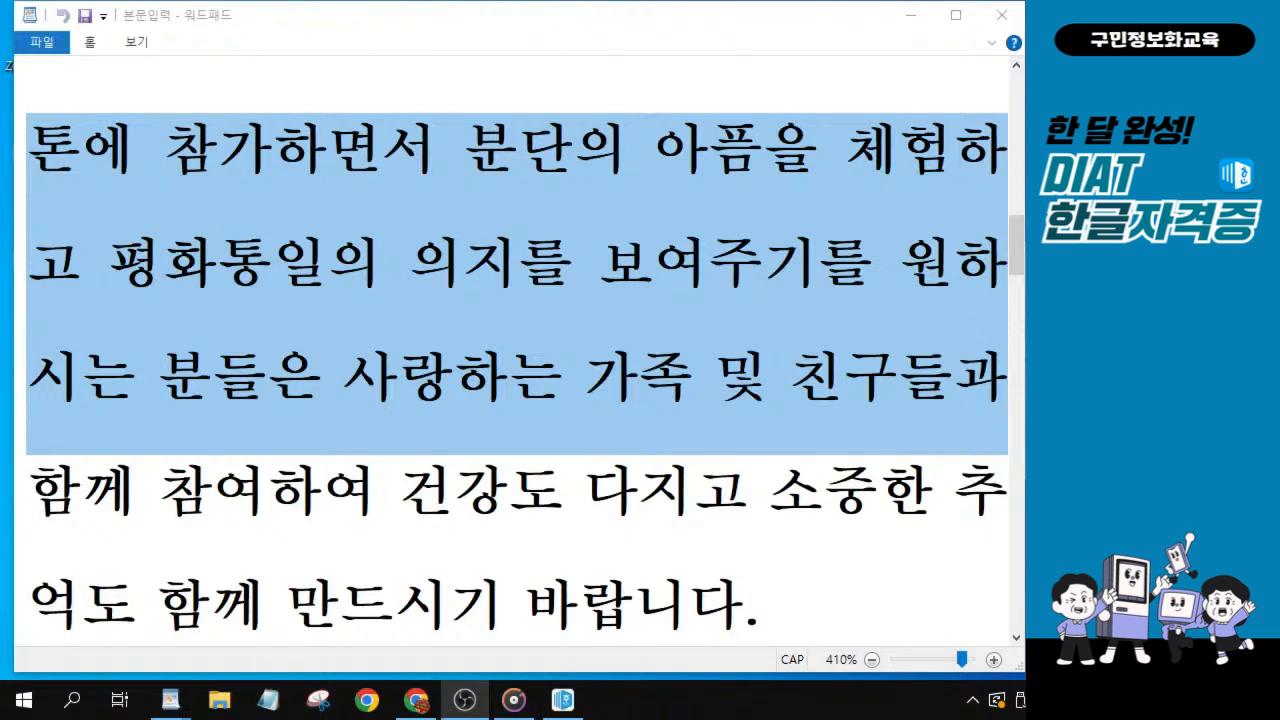
click(586, 491)
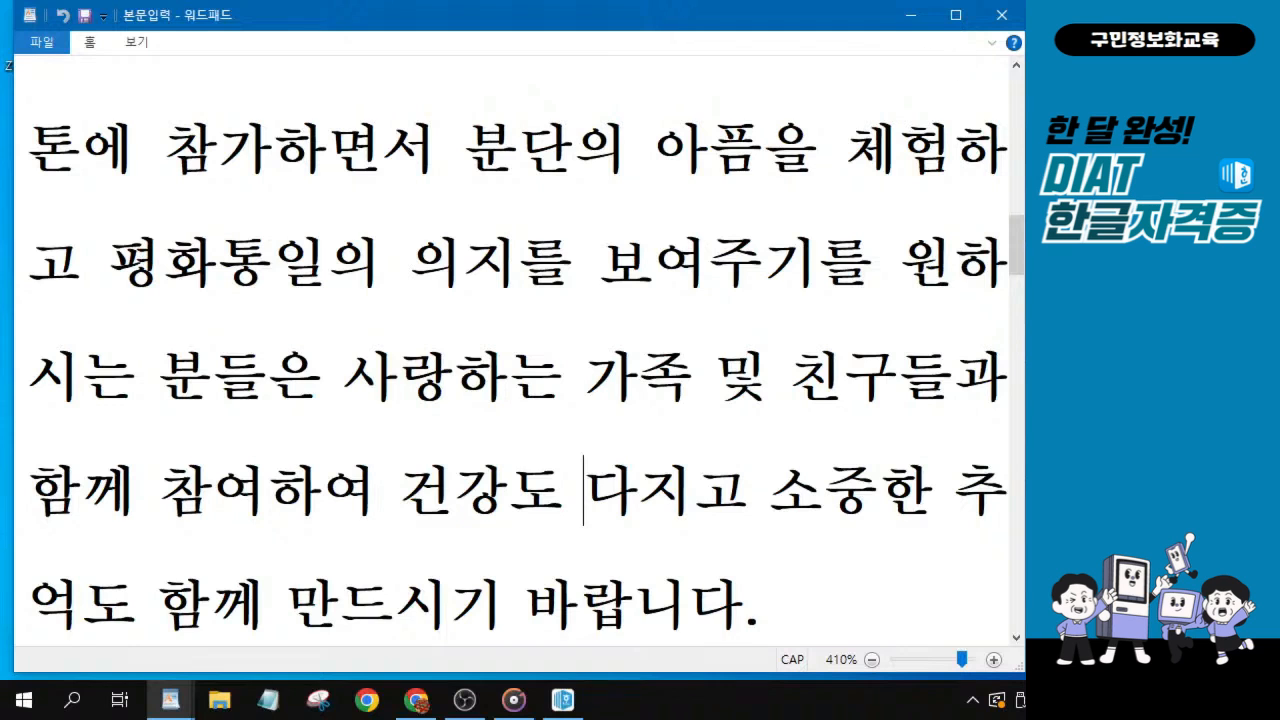
scroll(512, 350, down, 5)
scroll(512, 350, up, 5)
click(1001, 15)
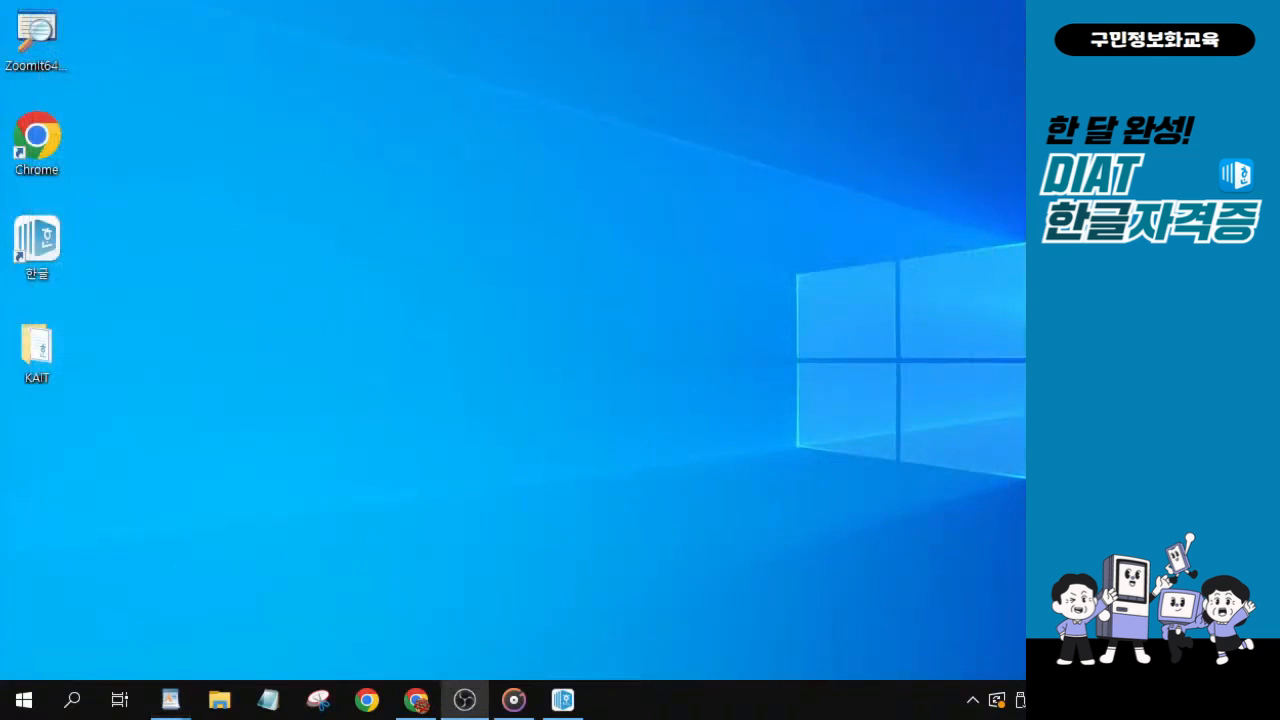
Switch to the 한글 document 워드-20221103.hwp and reposition its window so the entered body paragraph is in view.
click(562, 700)
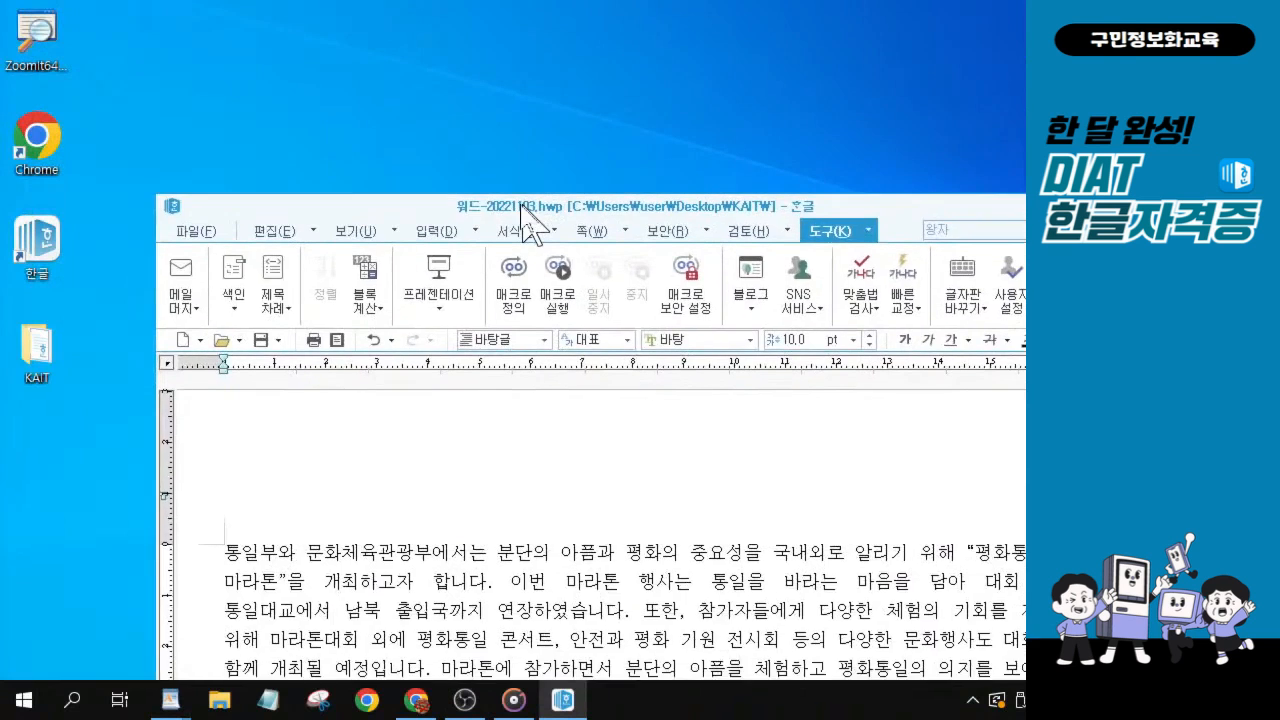
drag(473, 275, 400, 13)
drag(1020, 660, 1018, 677)
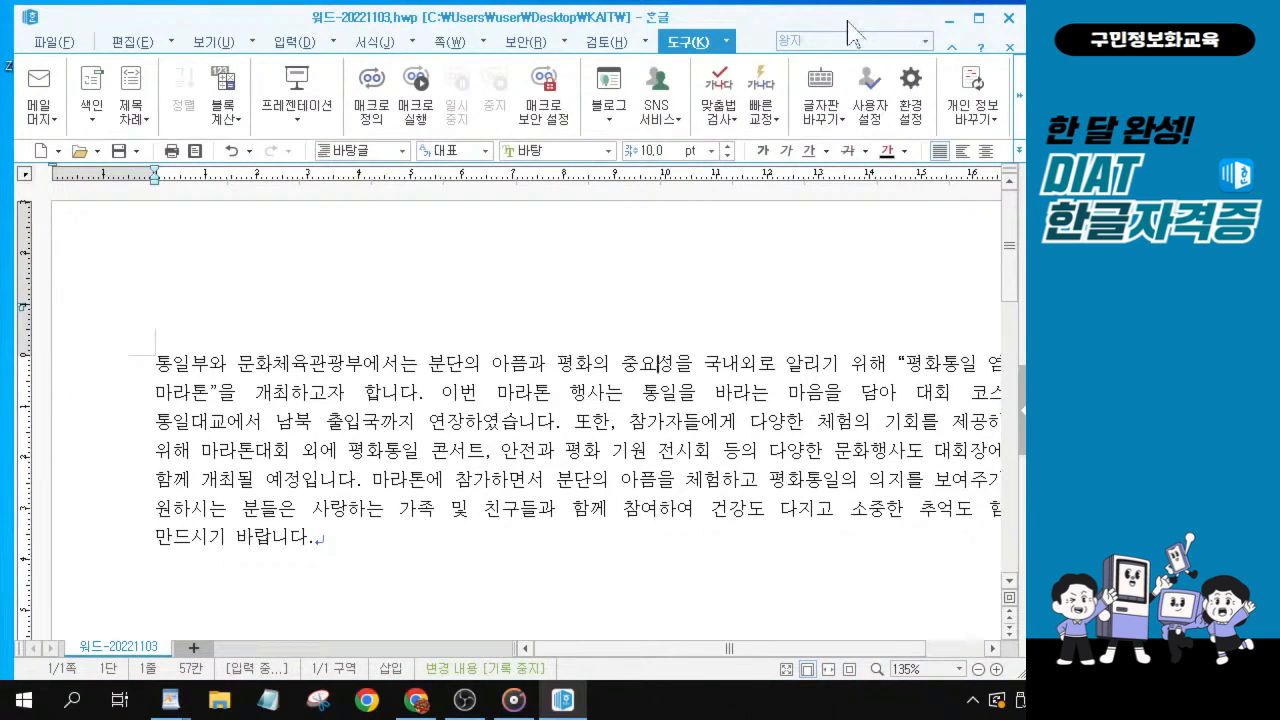
drag(855, 30, 850, 30)
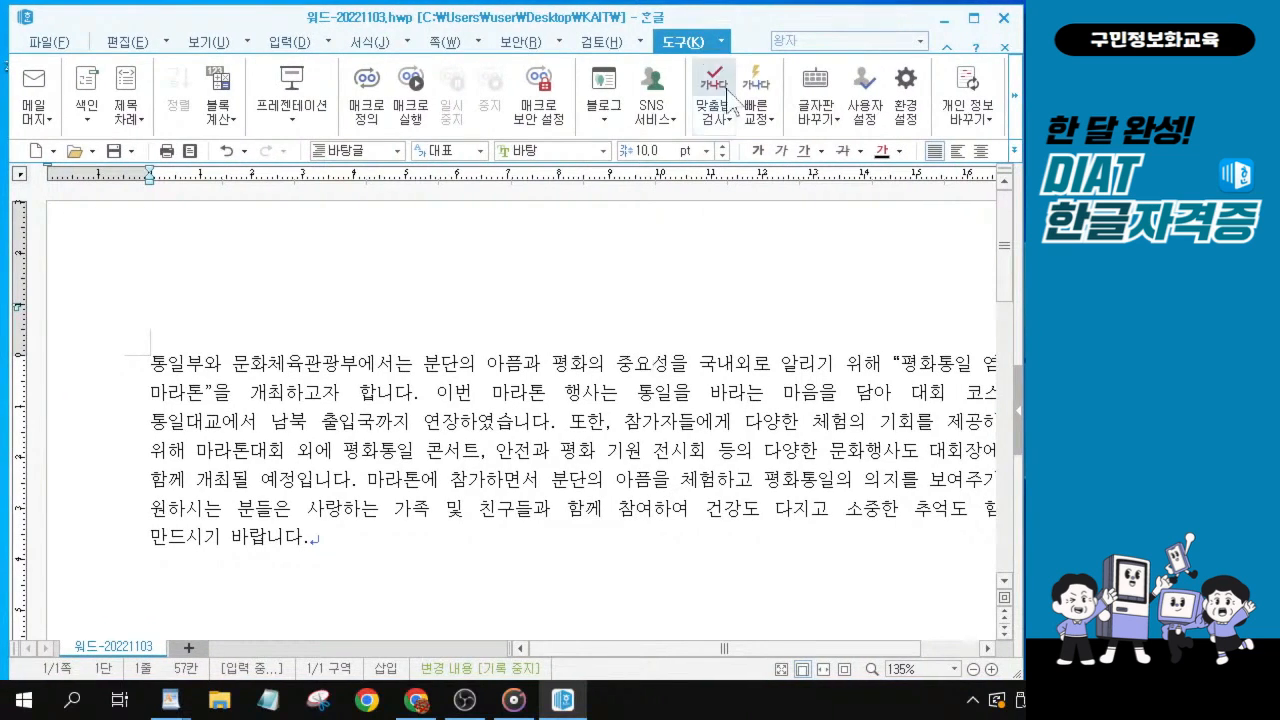
Minimize the 한글 document and open the KAIT folder on the desktop.
key(ctrl)
key(ctrl)
key(ctrl)
key(ctrl)
key(ctrl)
click(942, 20)
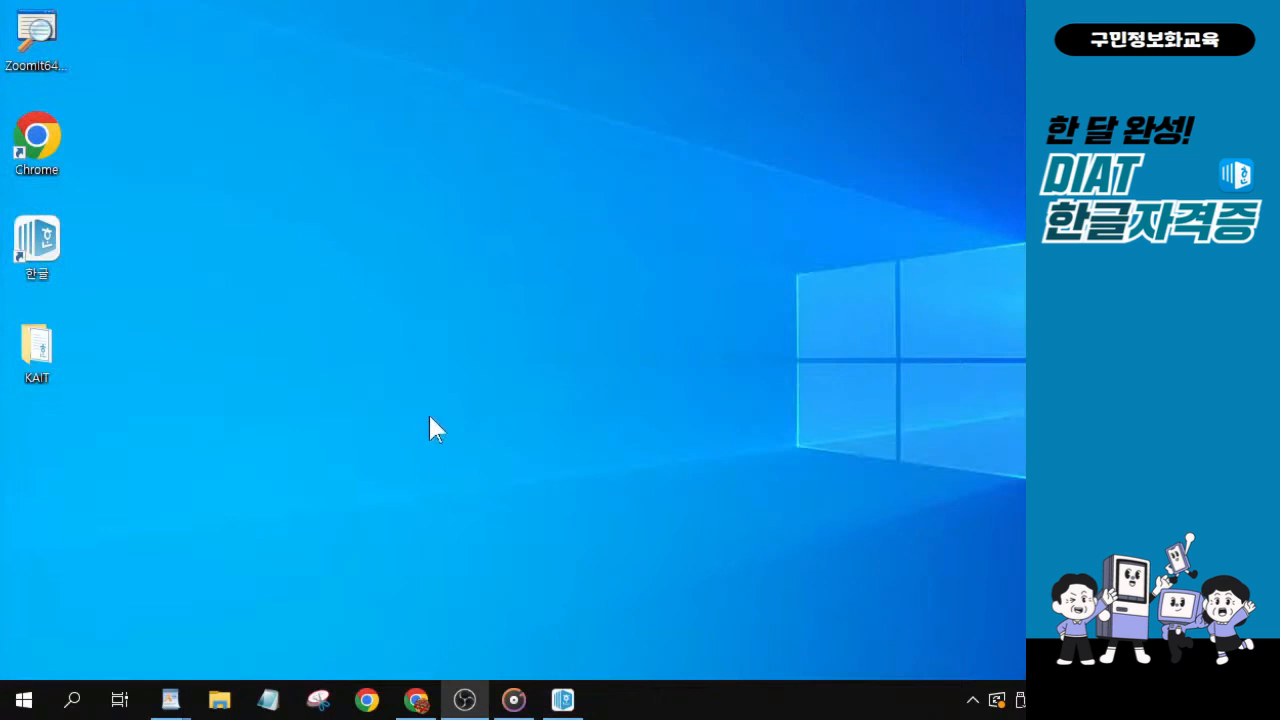
key(ctrl)
key(ctrl)
key(ctrl)
key(ctrl)
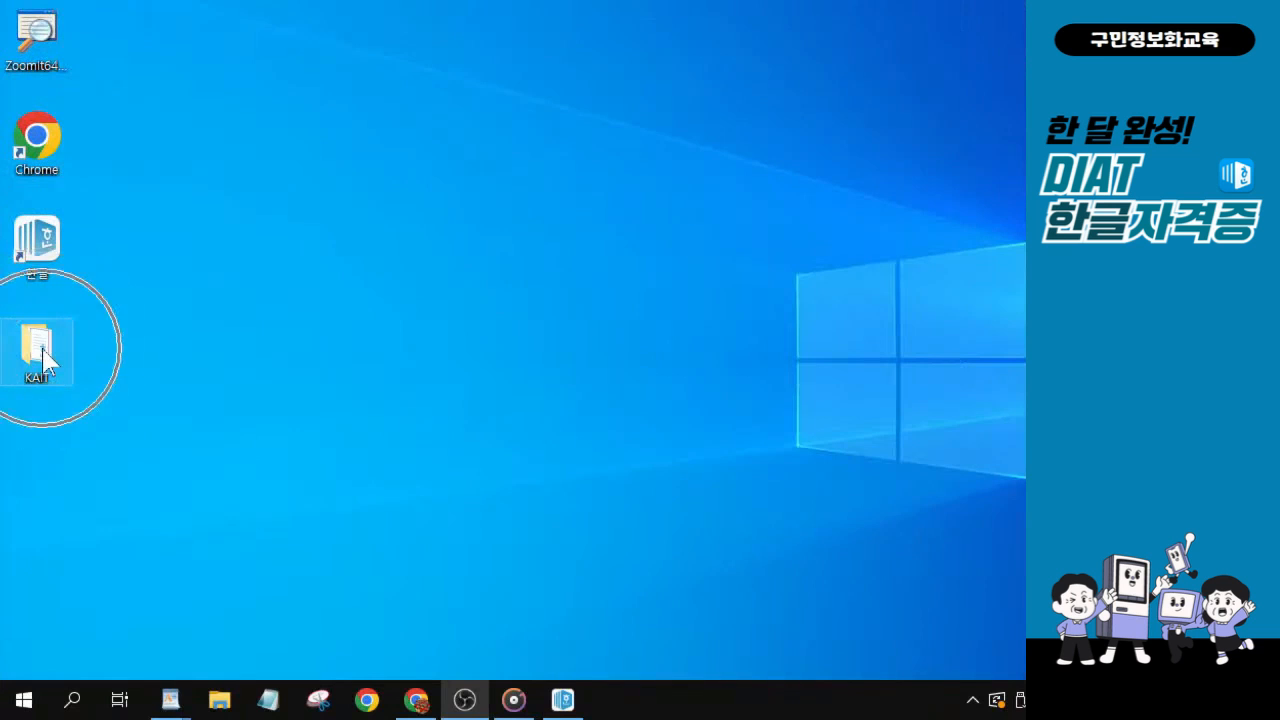
key(ctrl)
double_click(40, 352)
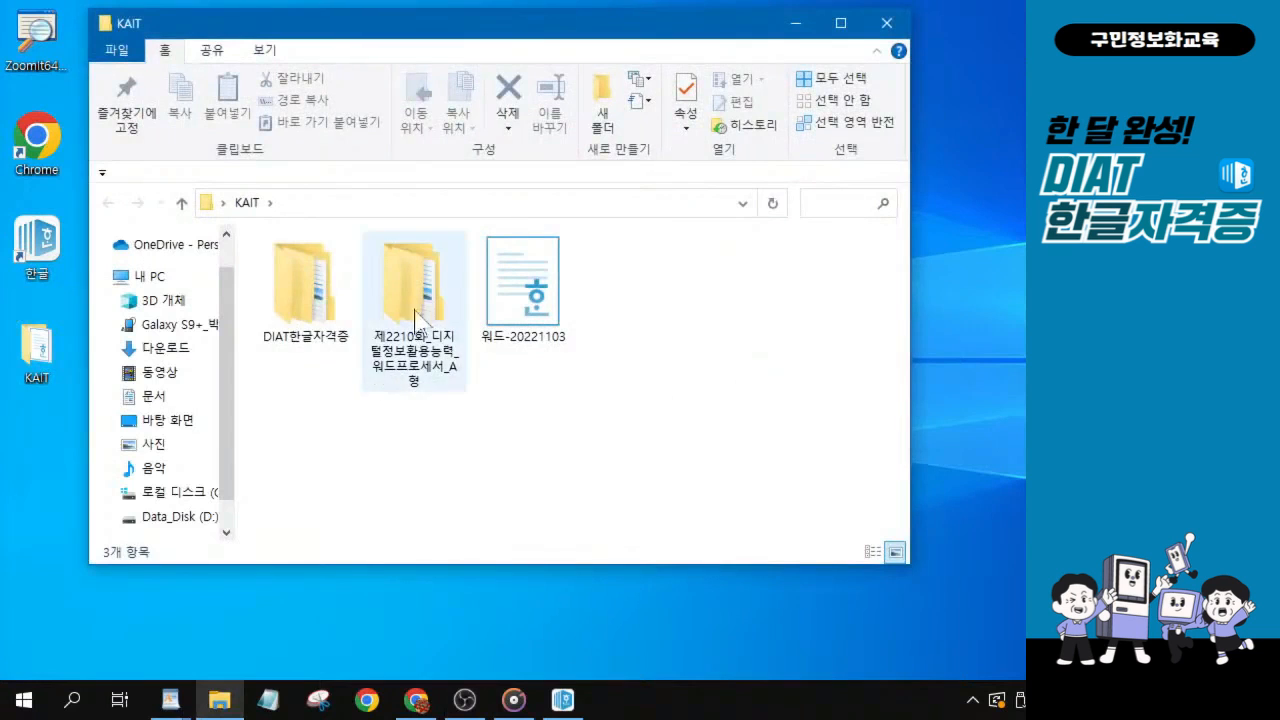
Open the DIAT한글자격증 folder and the 문제1_본문입력 folder inside it.
click(330, 304)
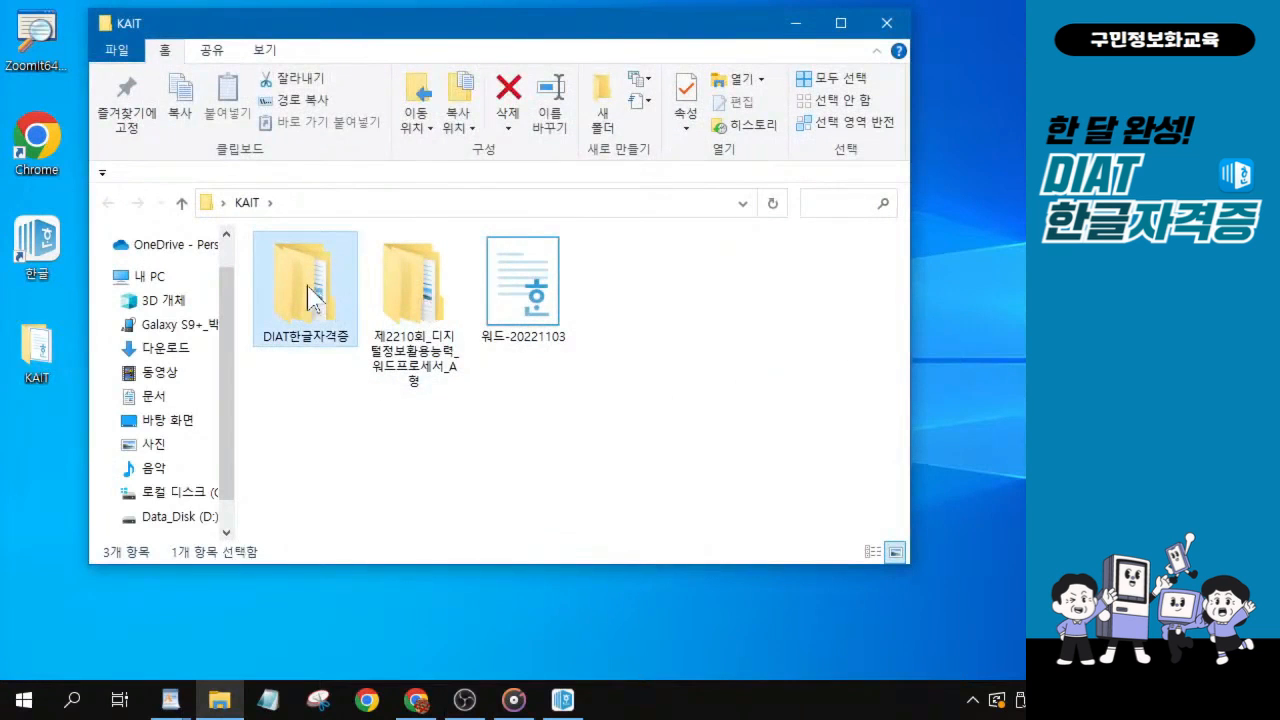
key(ctrl)
key(ctrl)
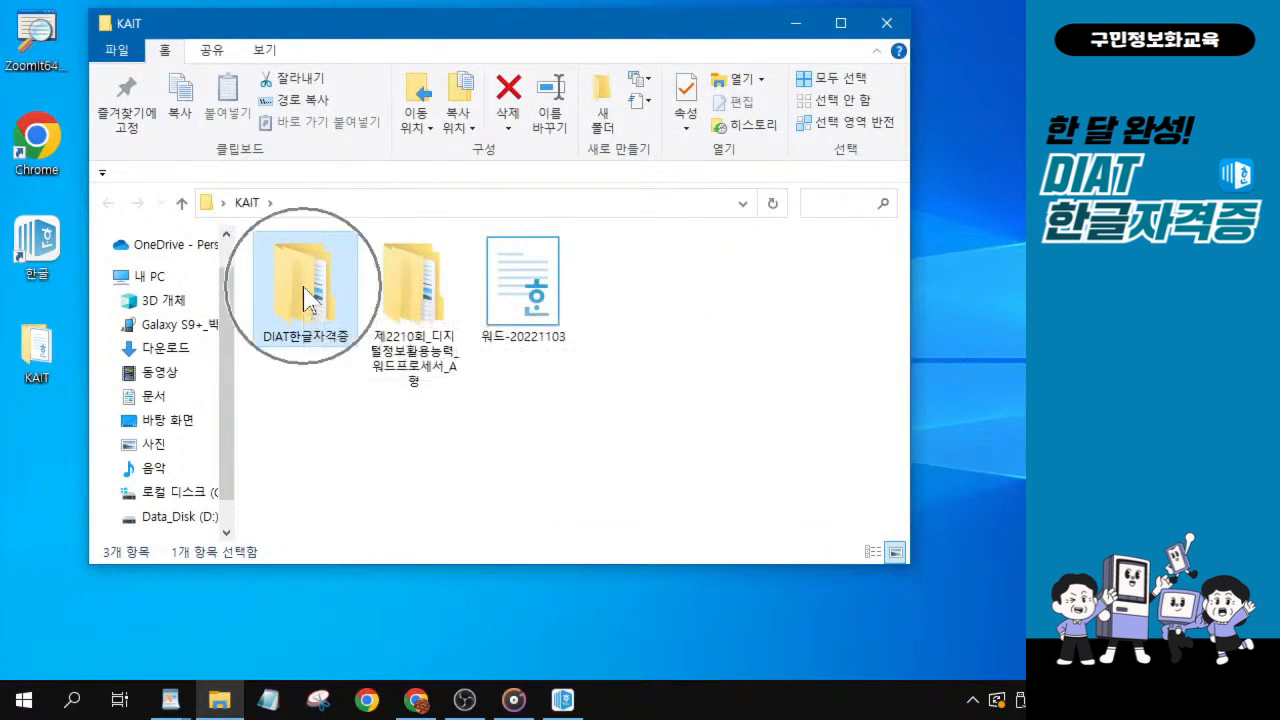
key(ctrl)
key(ctrl)
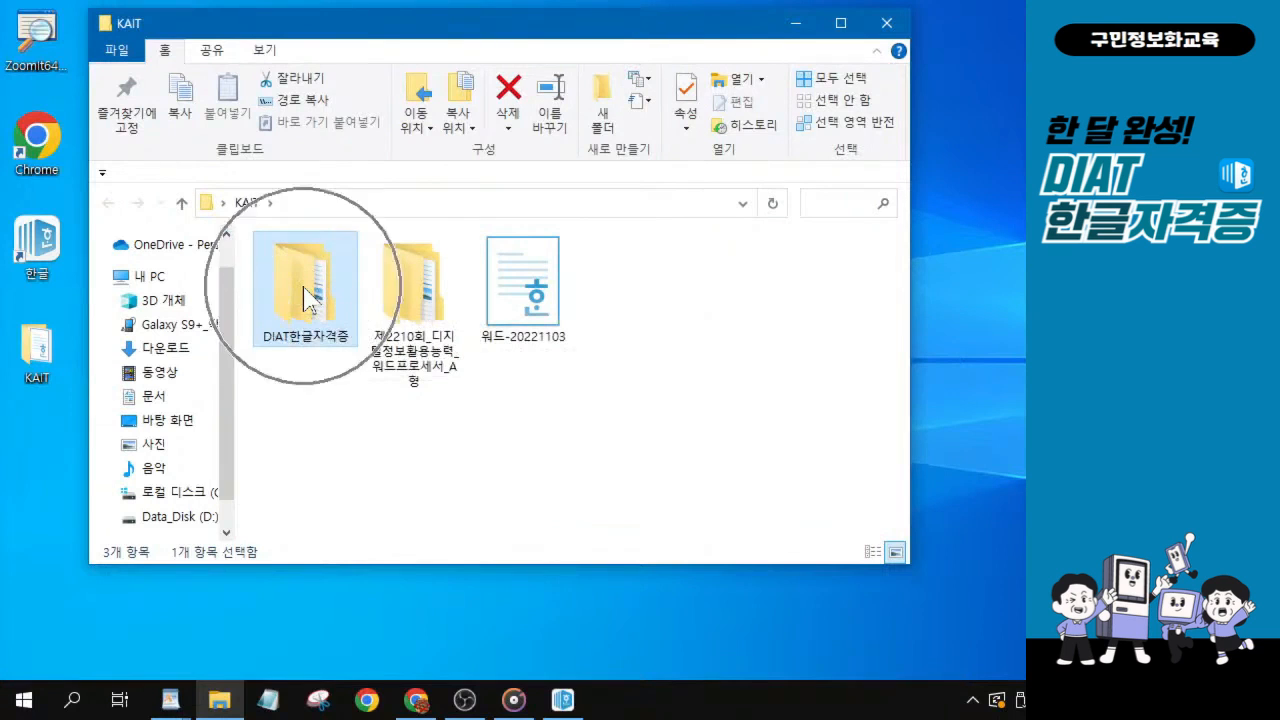
double_click(305, 297)
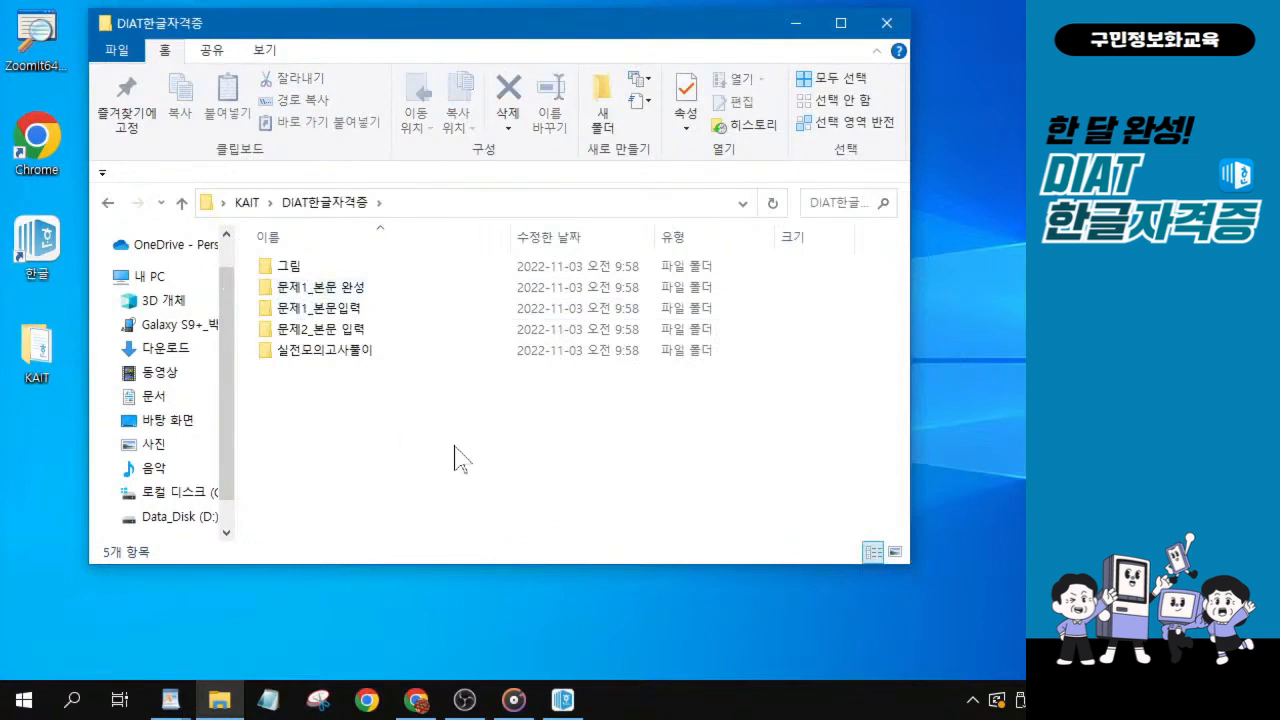
click(352, 310)
key(ctrl)
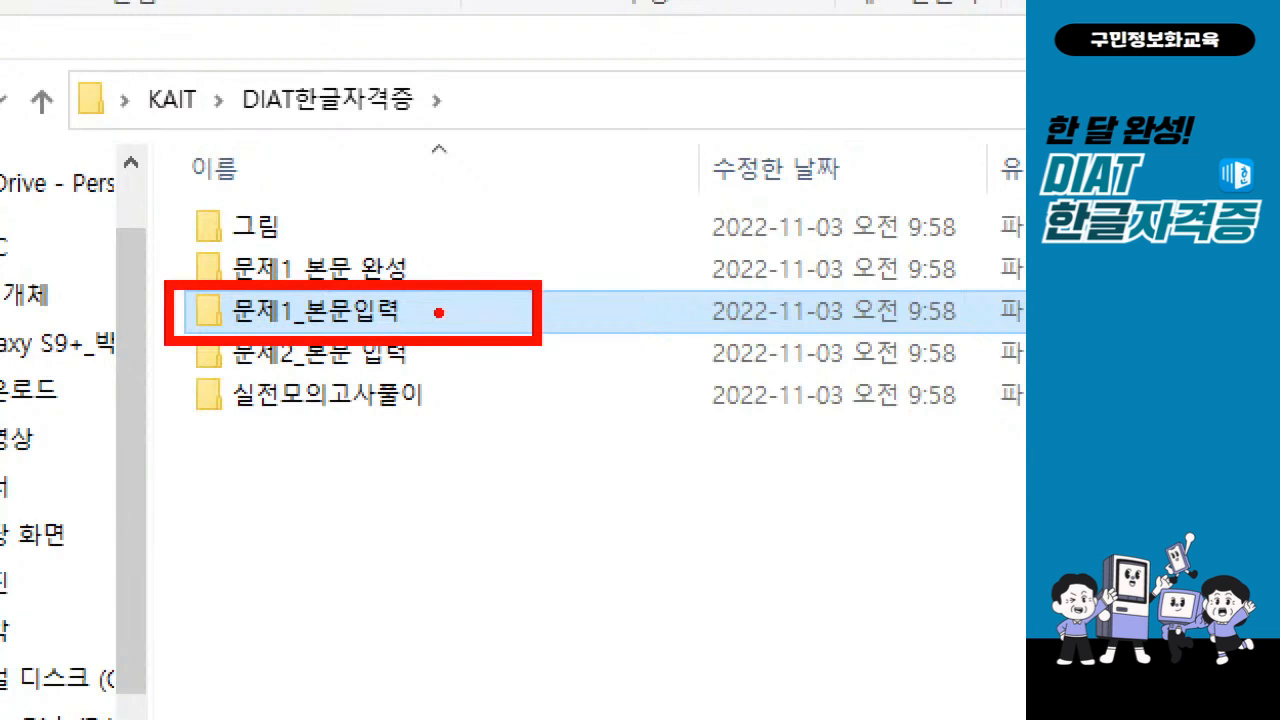
drag(451, 298, 540, 268)
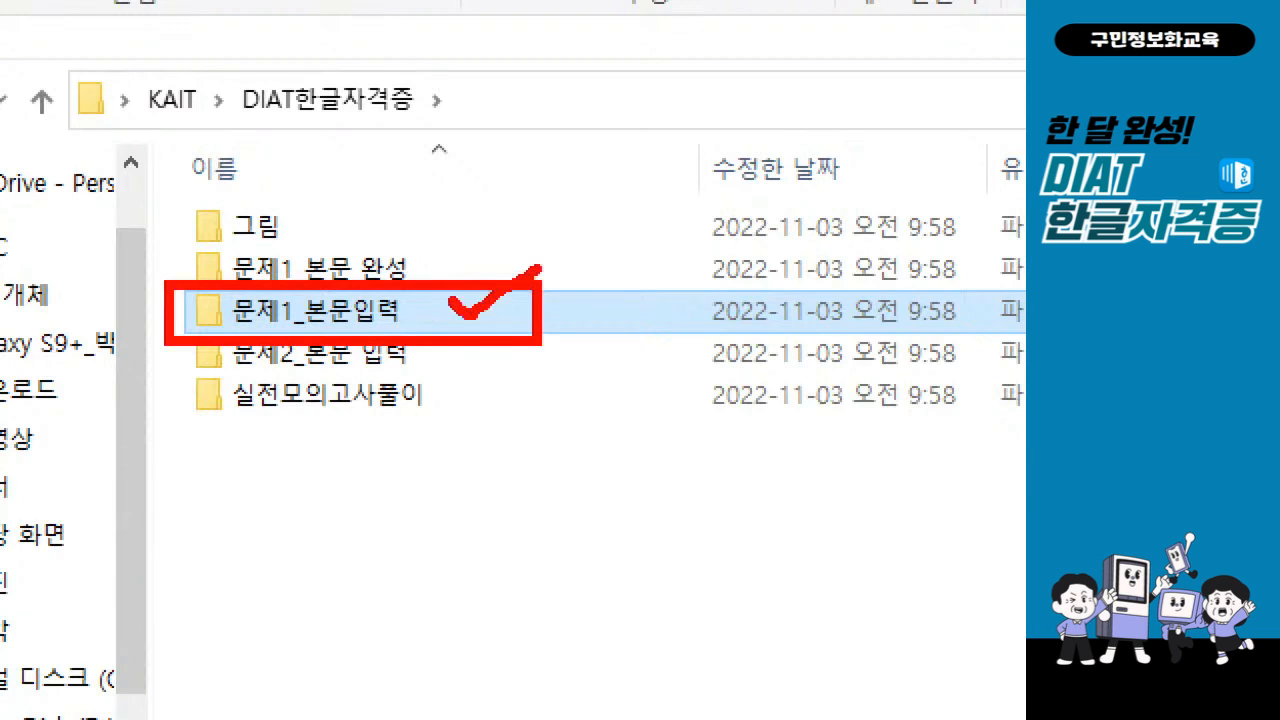
key(Escape)
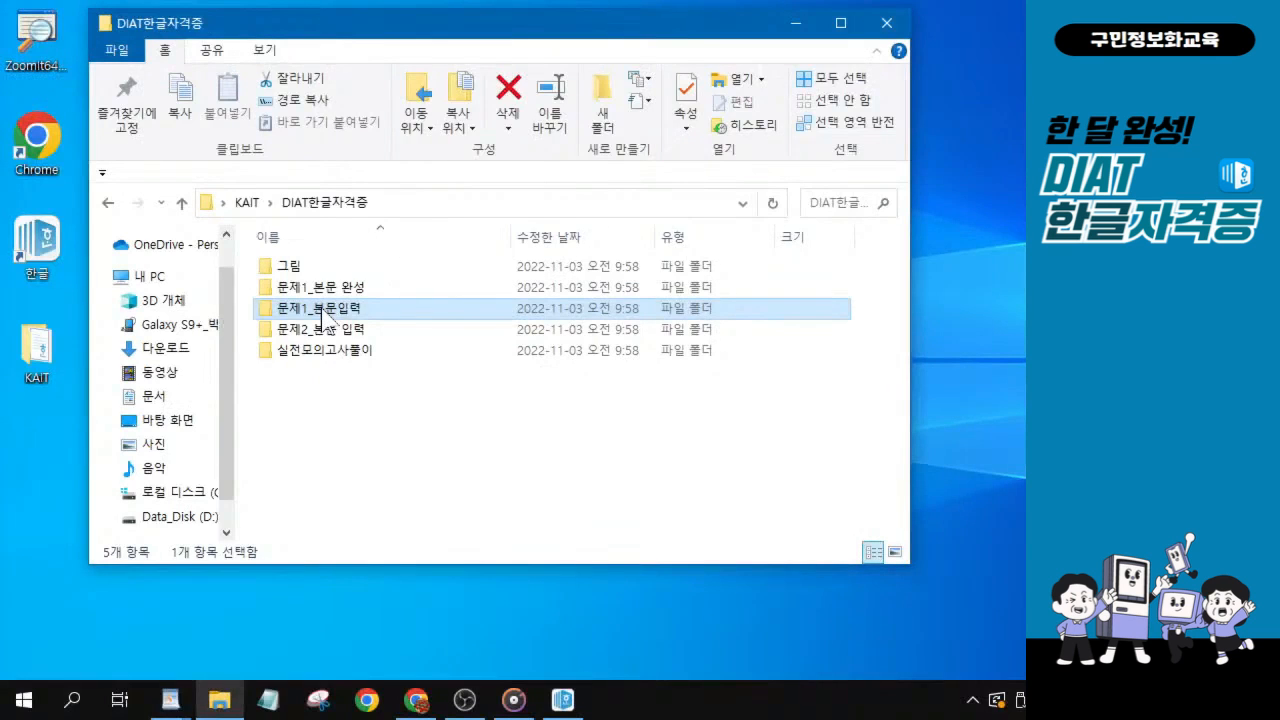
double_click(320, 310)
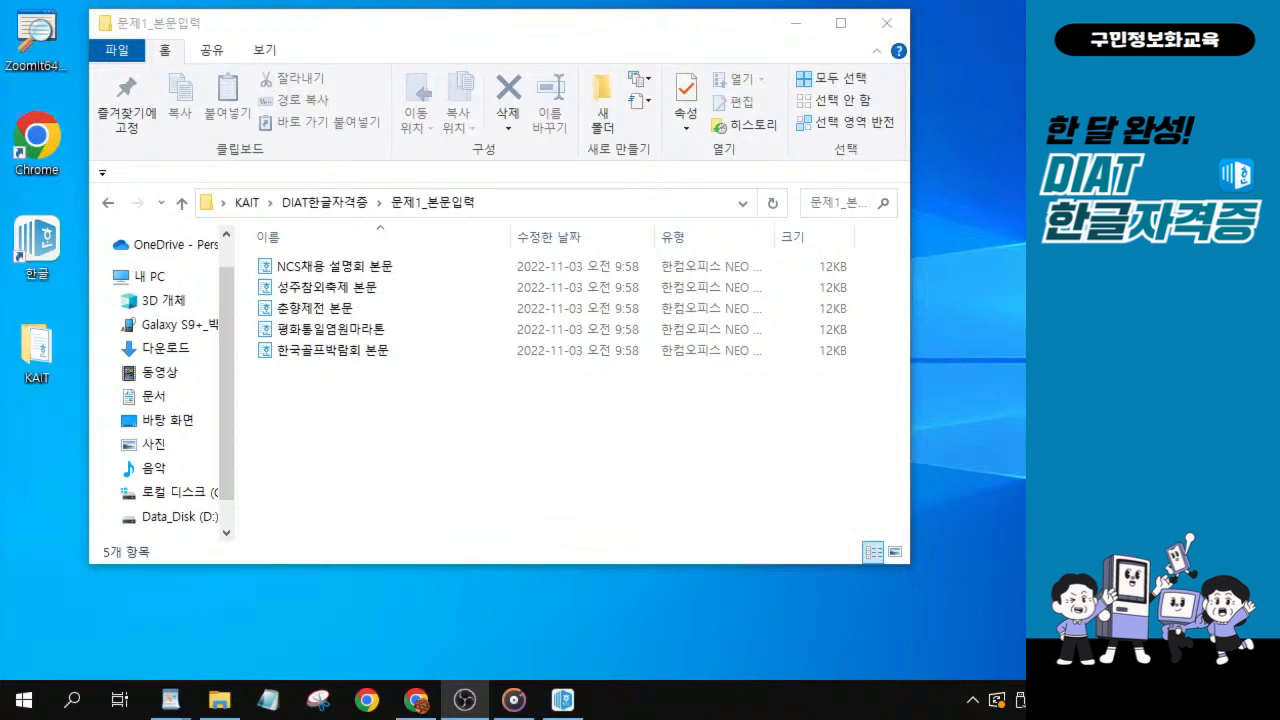
Open the 평화통일염원마라톤 document and look over its body text and the 행사안내 section.
click(331, 332)
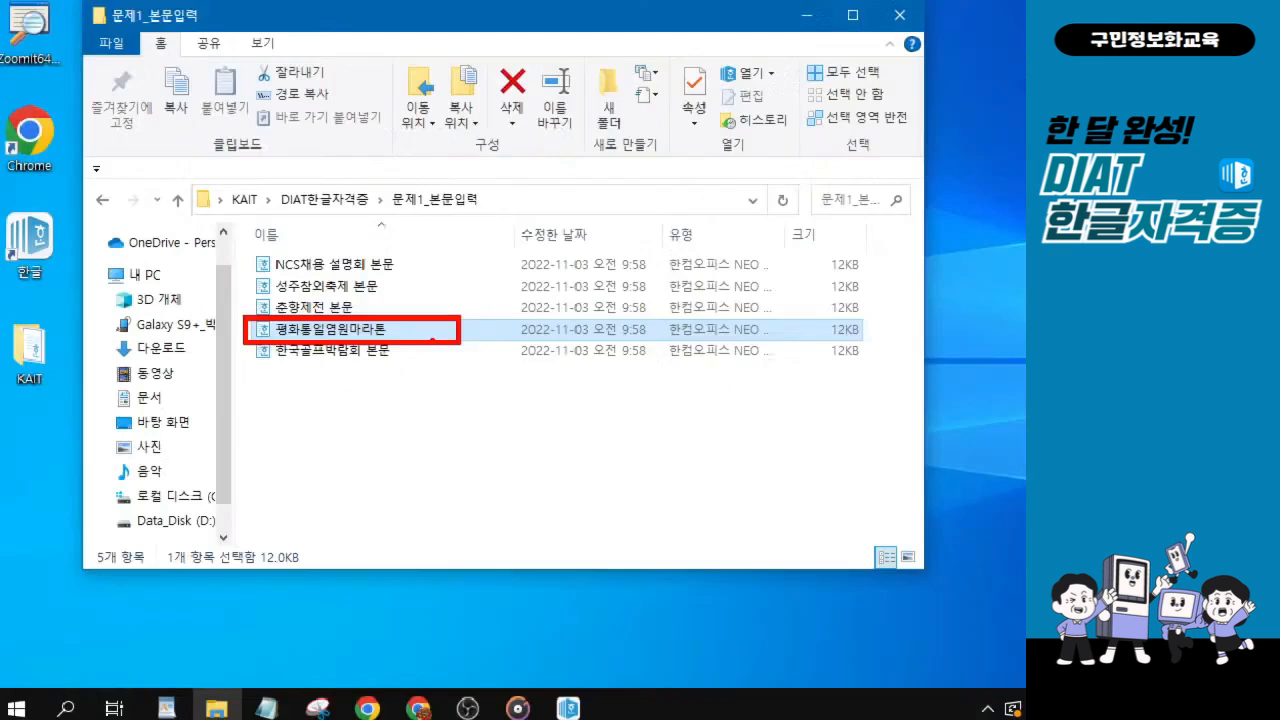
double_click(357, 340)
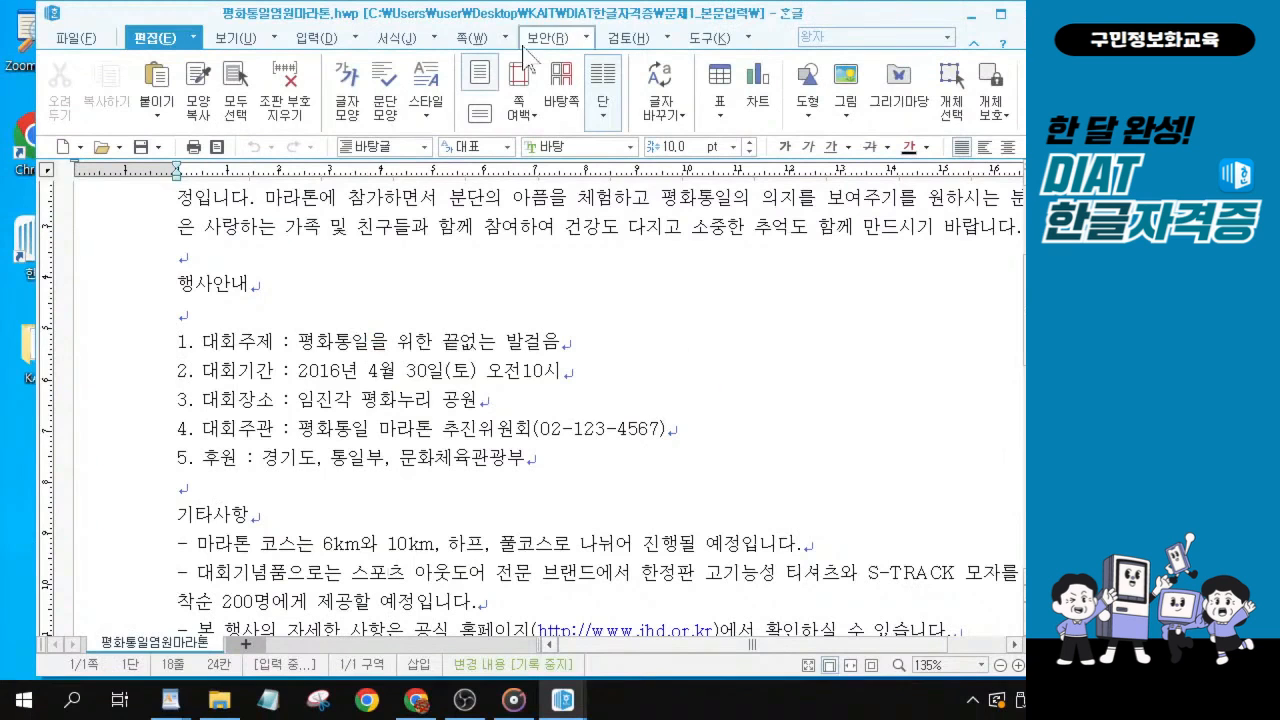
drag(456, 20, 427, 25)
scroll(461, 410, up, 1)
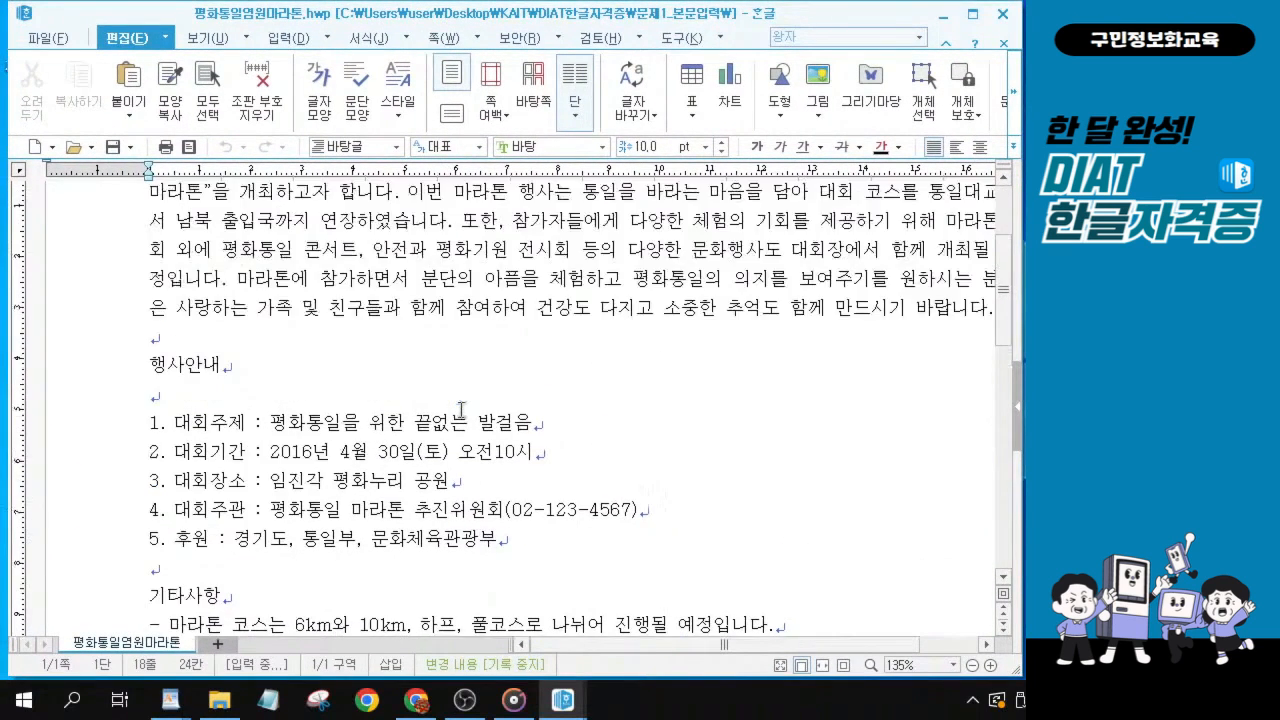
scroll(461, 410, up, 3)
scroll(490, 420, down, 2)
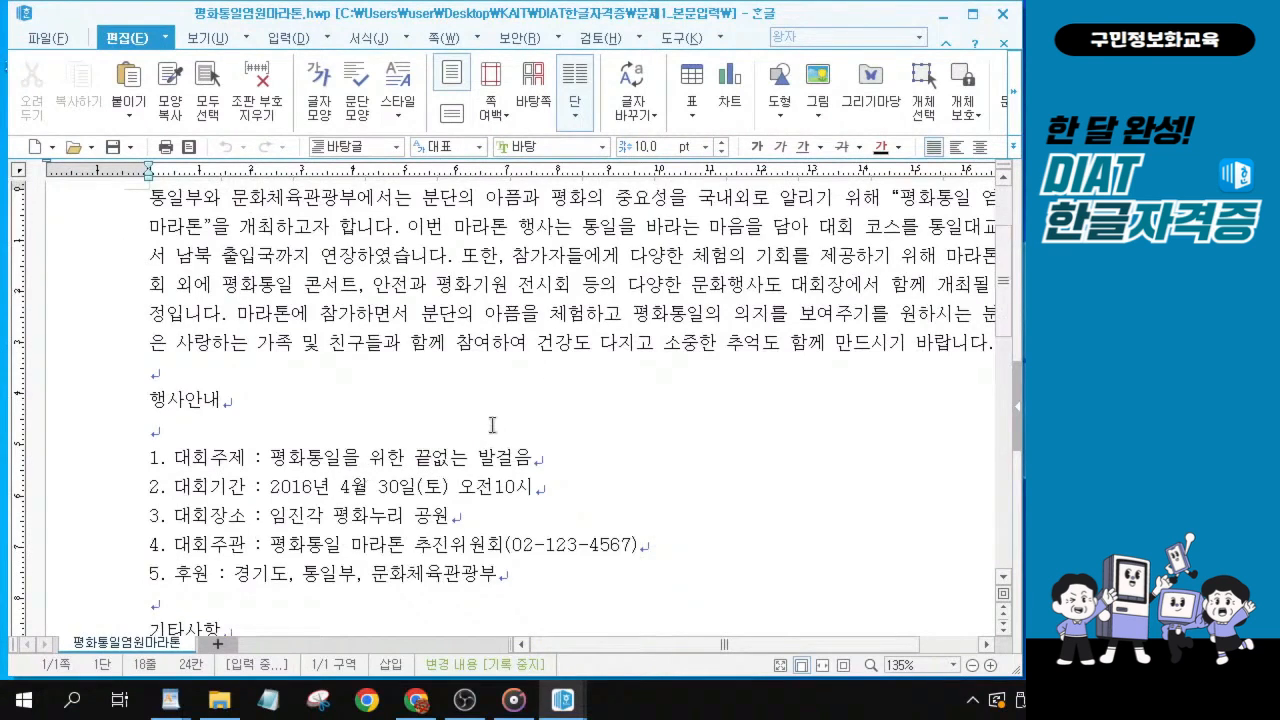
scroll(492, 425, down, 1)
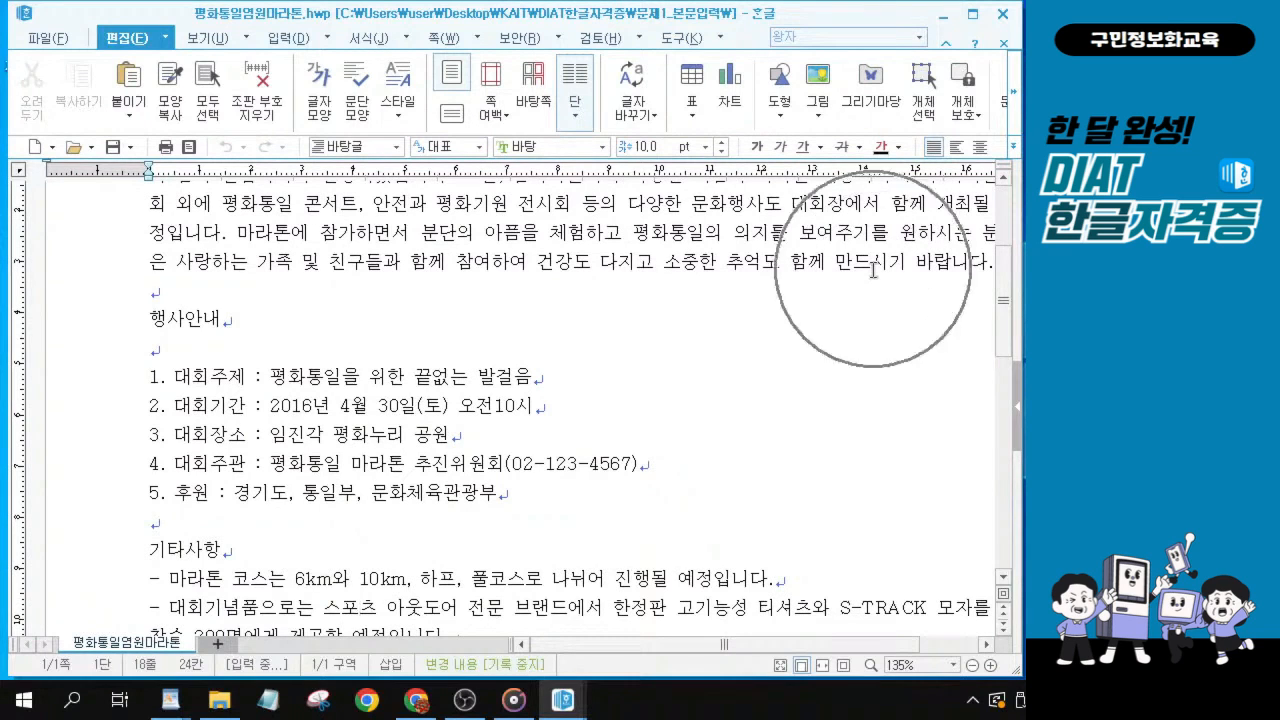
click(175, 300)
click(152, 318)
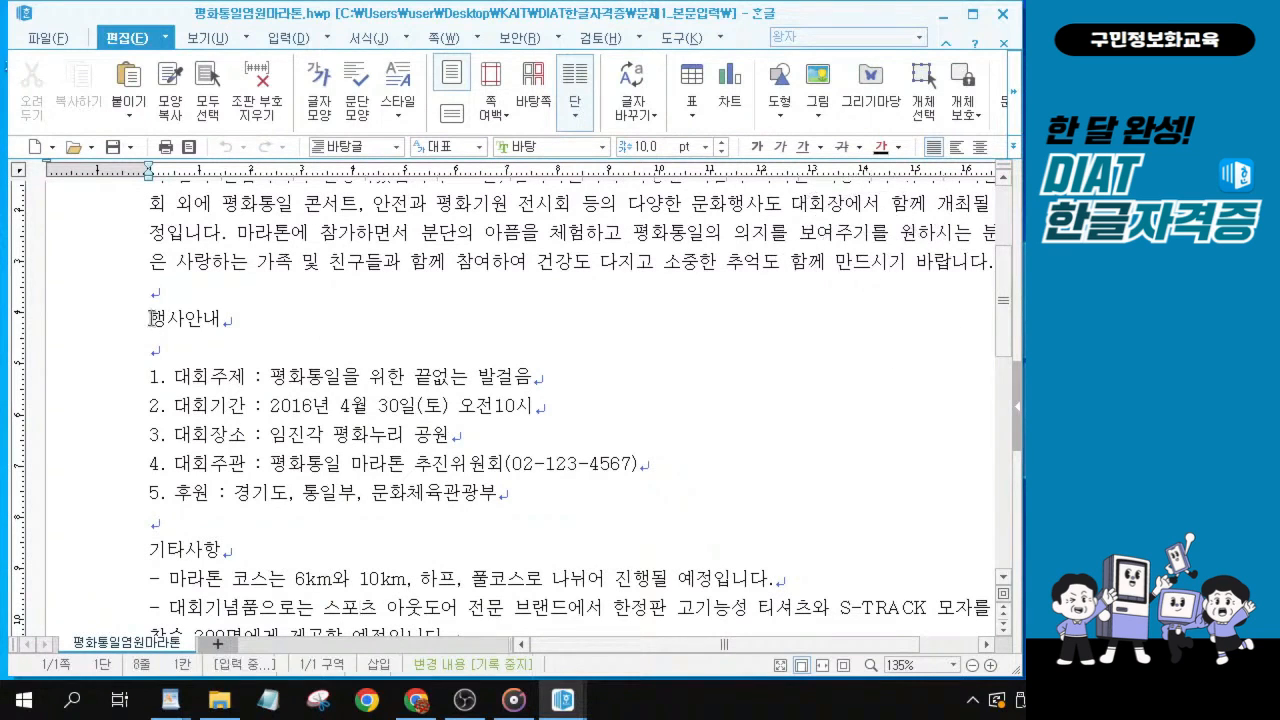
scroll(152, 318, up, 1)
drag(155, 320, 748, 556)
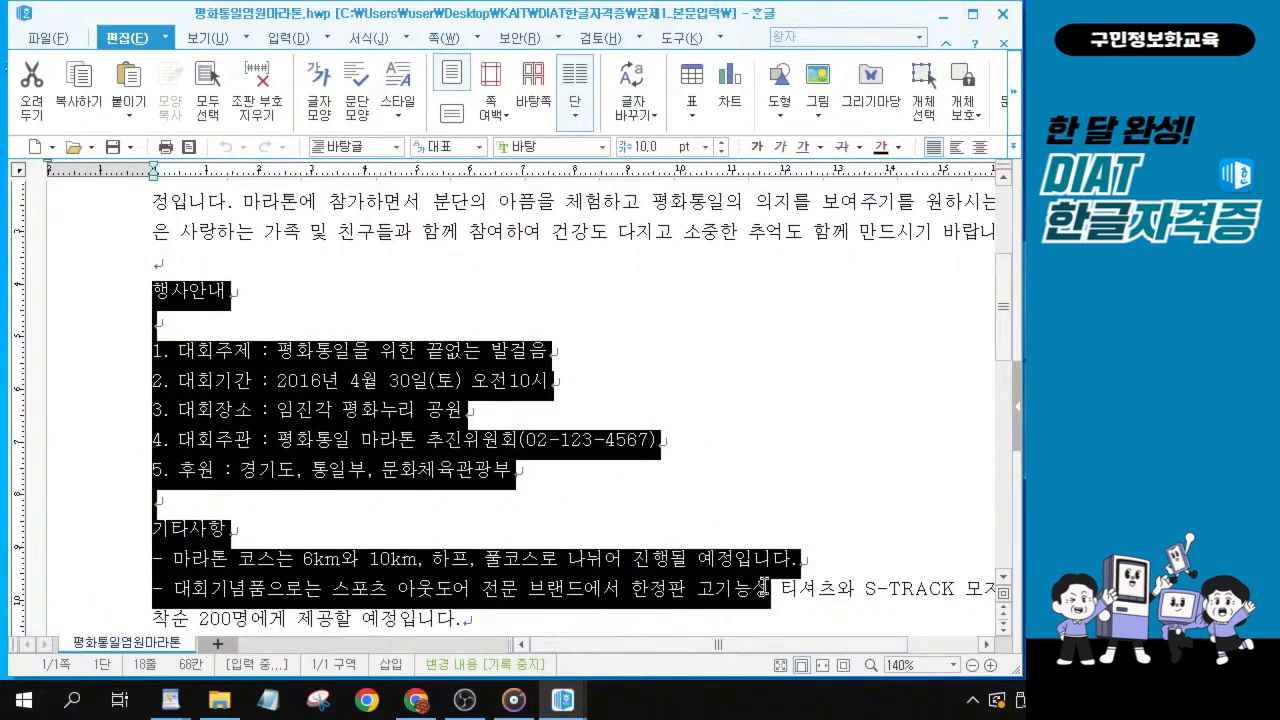
scroll(657, 423, up, 1)
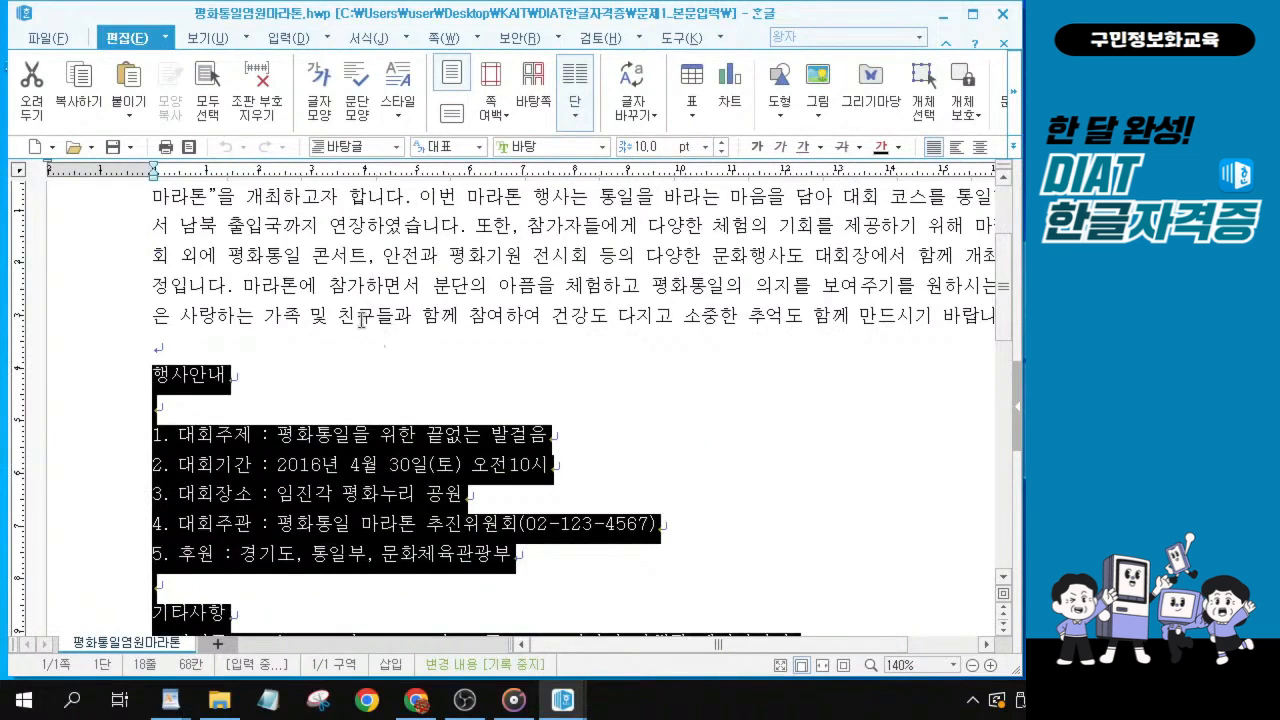
click(362, 318)
drag(153, 260, 614, 545)
click(430, 440)
Select the text from 행사안내 through the closing 평화통일 마라톤 추진위원회 line, and move the document window lower on the desktop.
drag(154, 374, 409, 590)
key(ctrl+c)
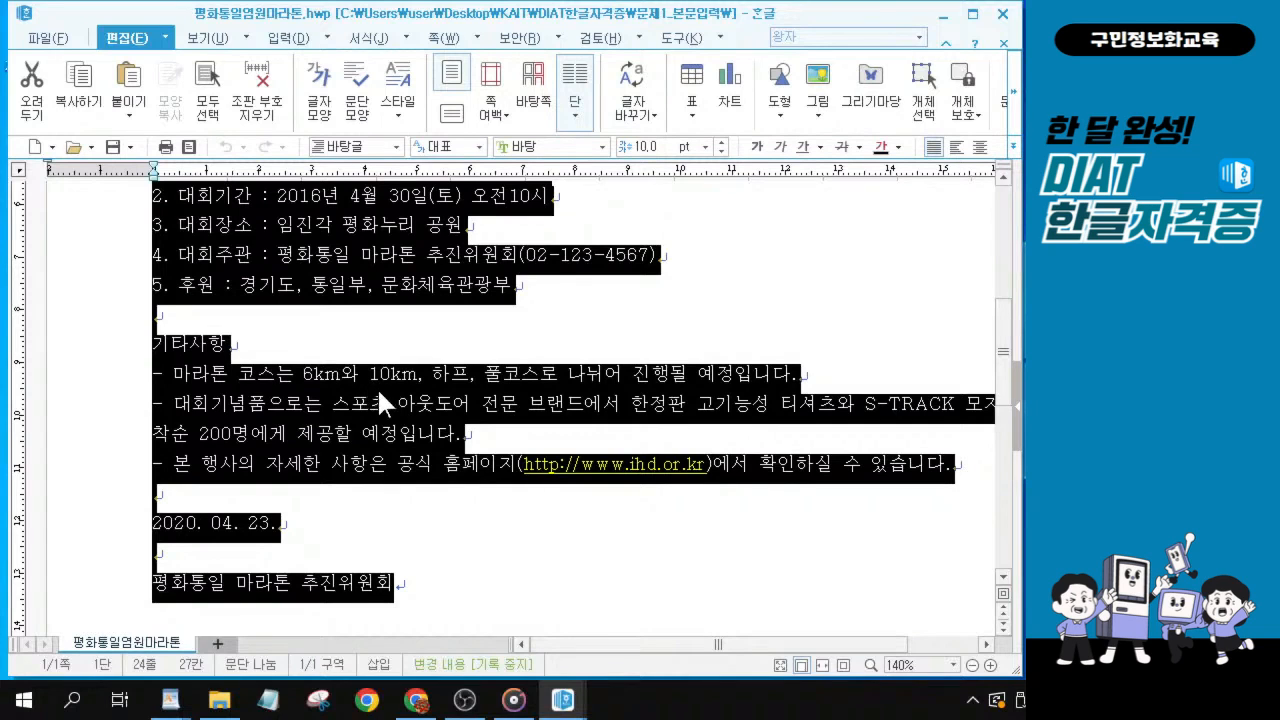
drag(621, 21, 468, 124)
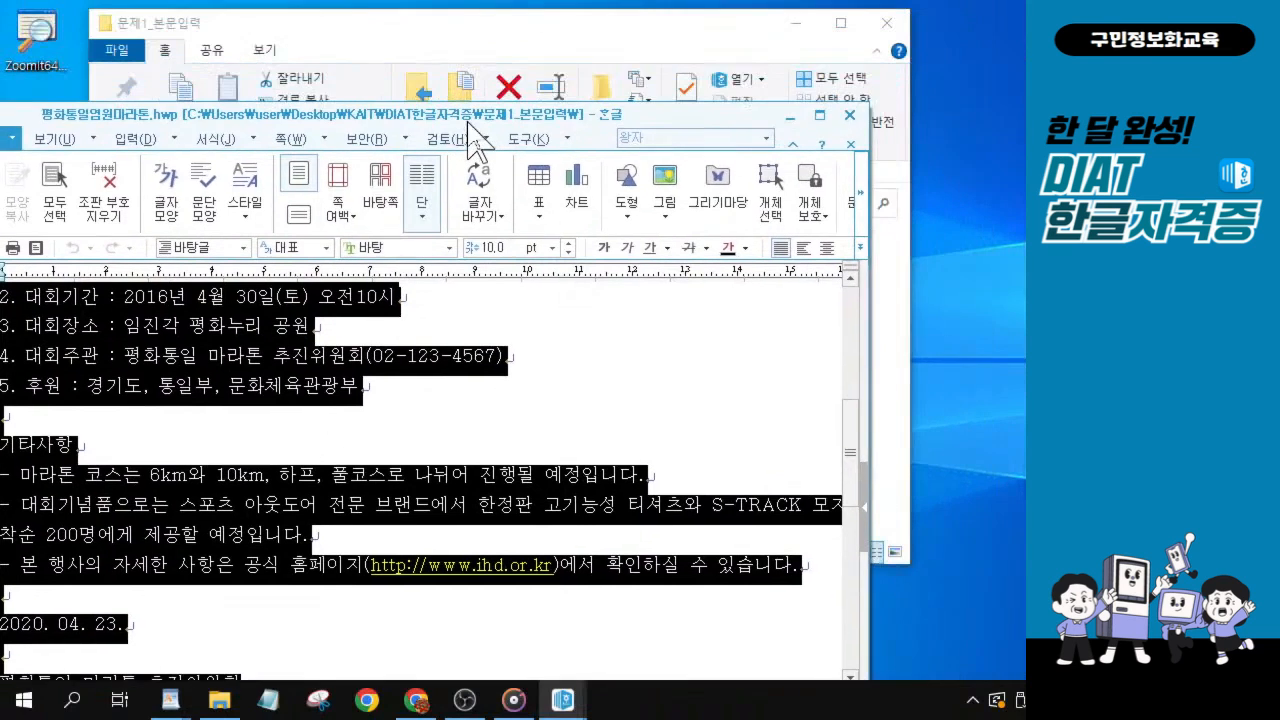
Close the 평화통일염원마라톤 document and bring the 워드-20221103 document back to the front.
click(849, 117)
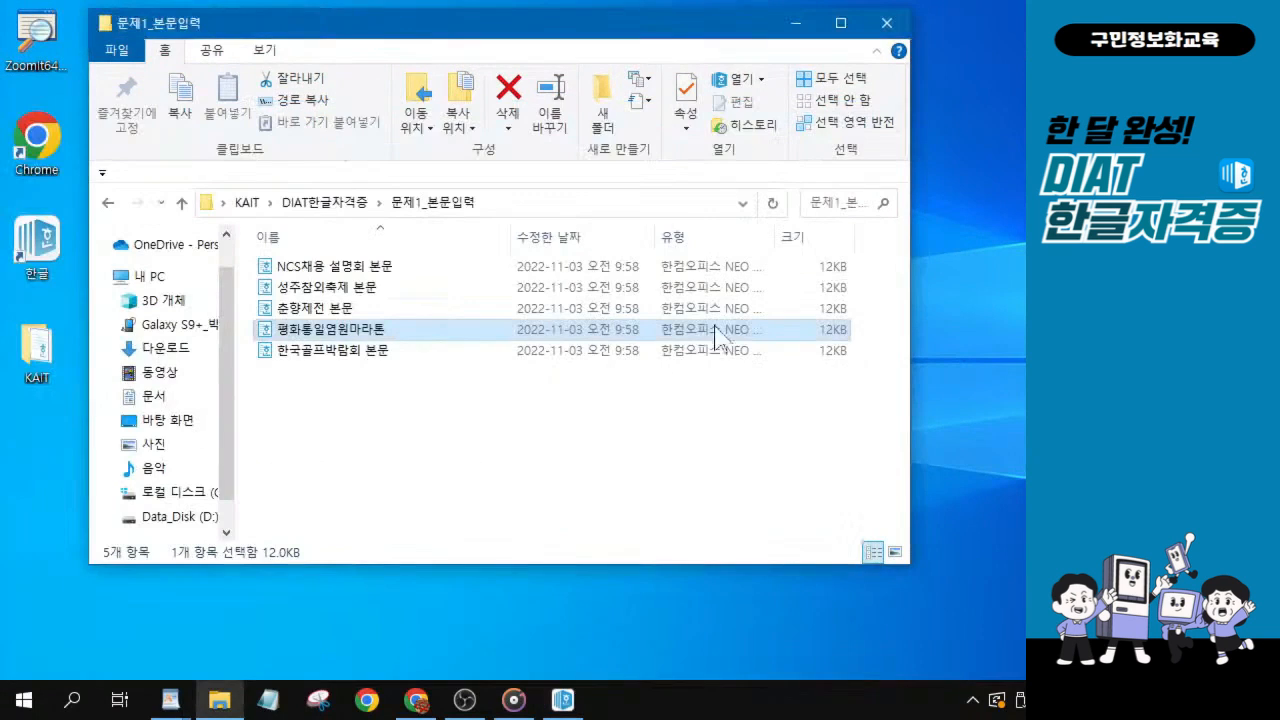
mouse_move(566, 704)
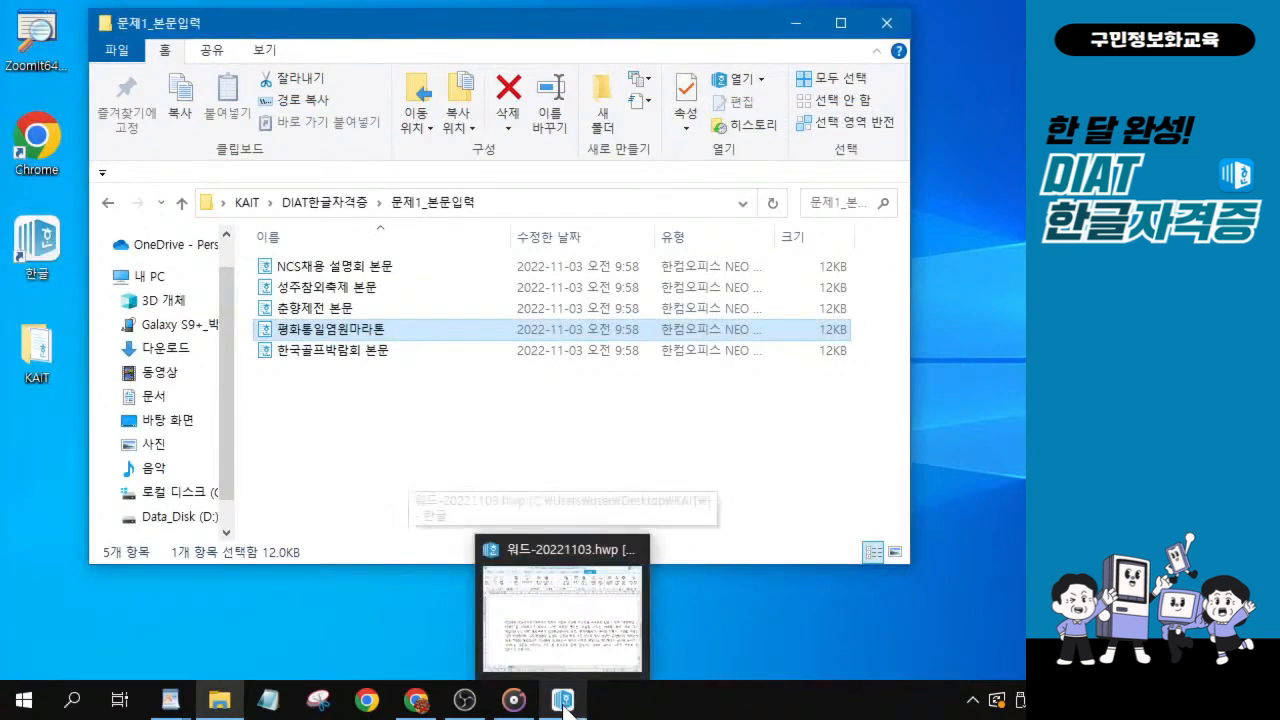
click(563, 703)
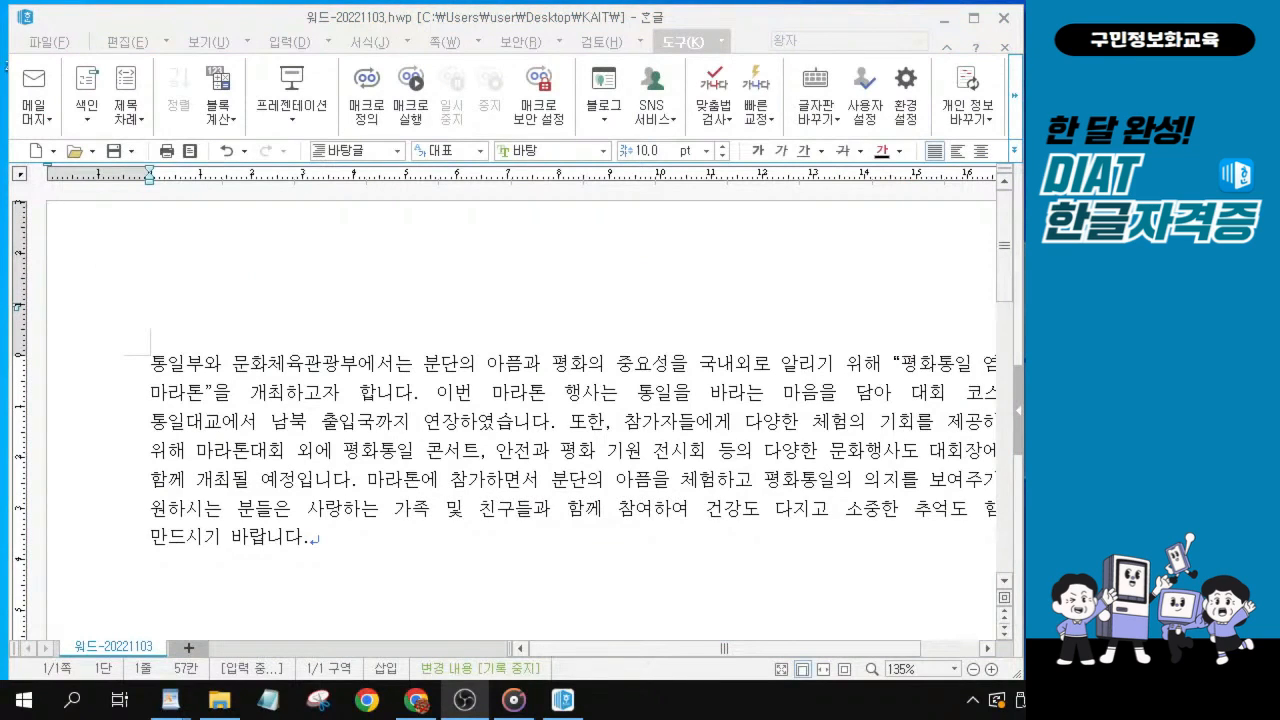
mouse_move(566, 703)
Leave one blank line below the body paragraph and paste the copied text starting from 행사안내.
scroll(356, 526, down, 1)
click(317, 458)
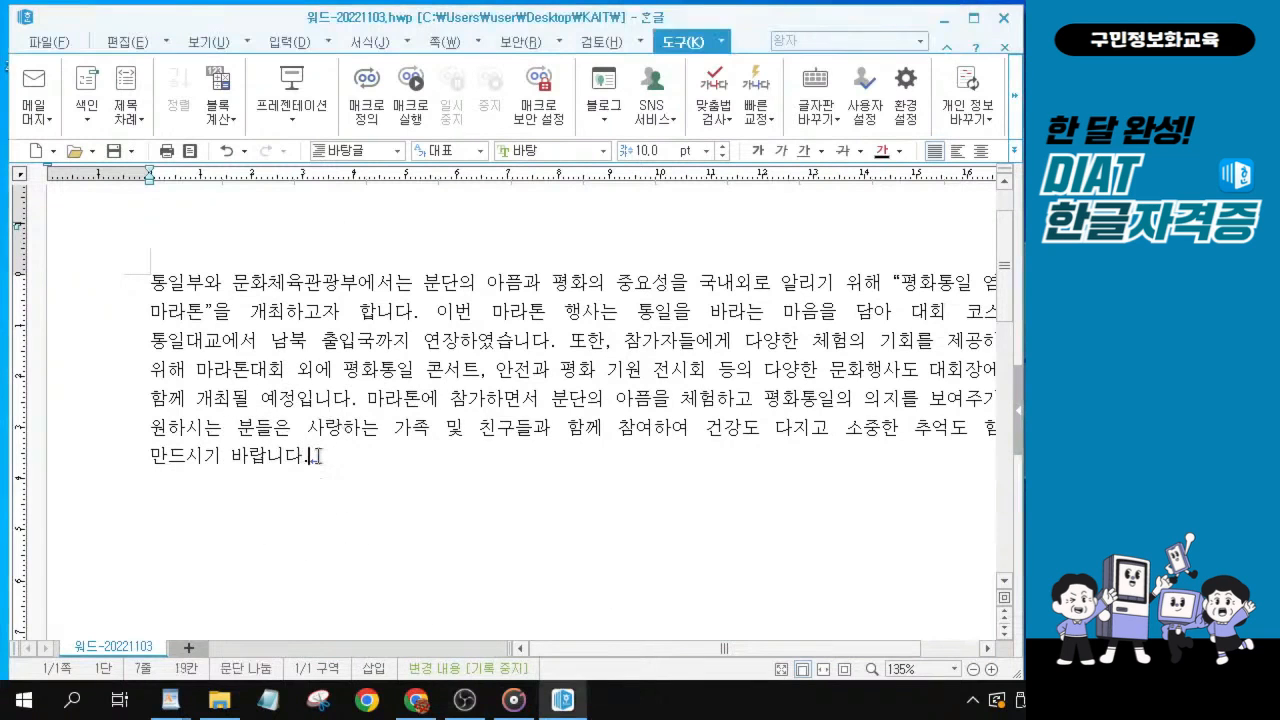
ctrl+scroll(317, 458, up, 1)
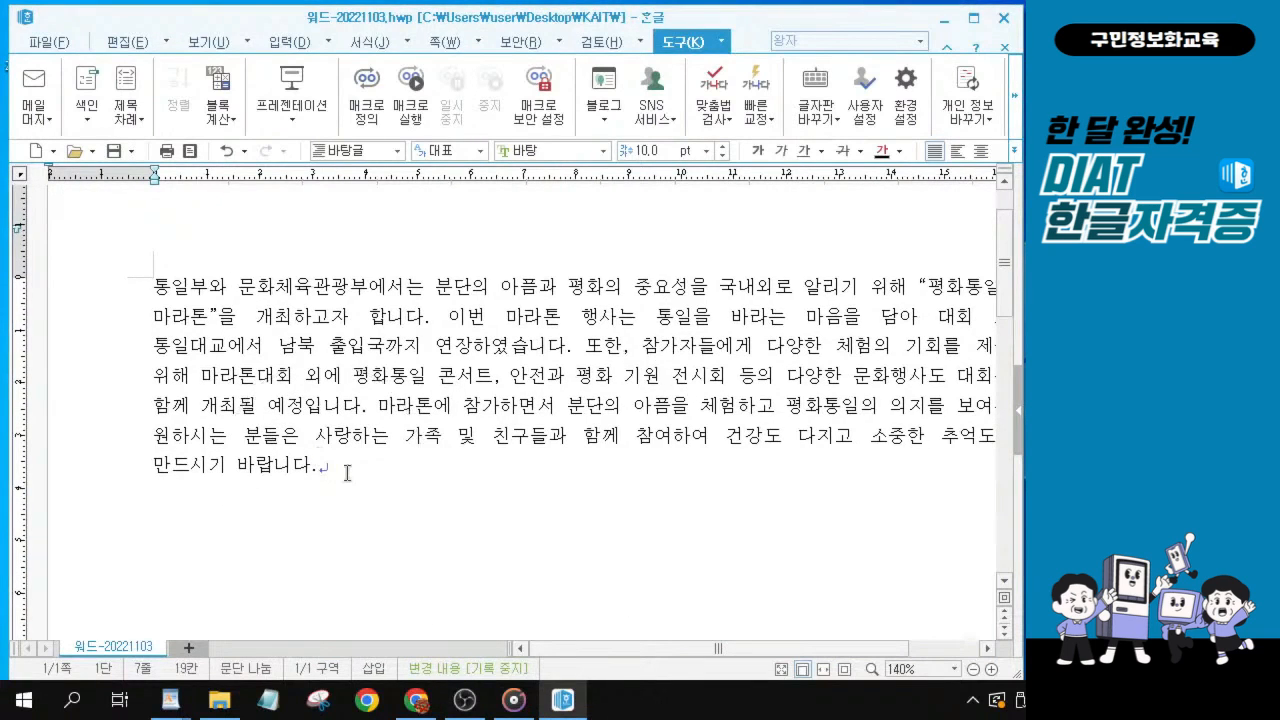
key(Return)
key(Return)
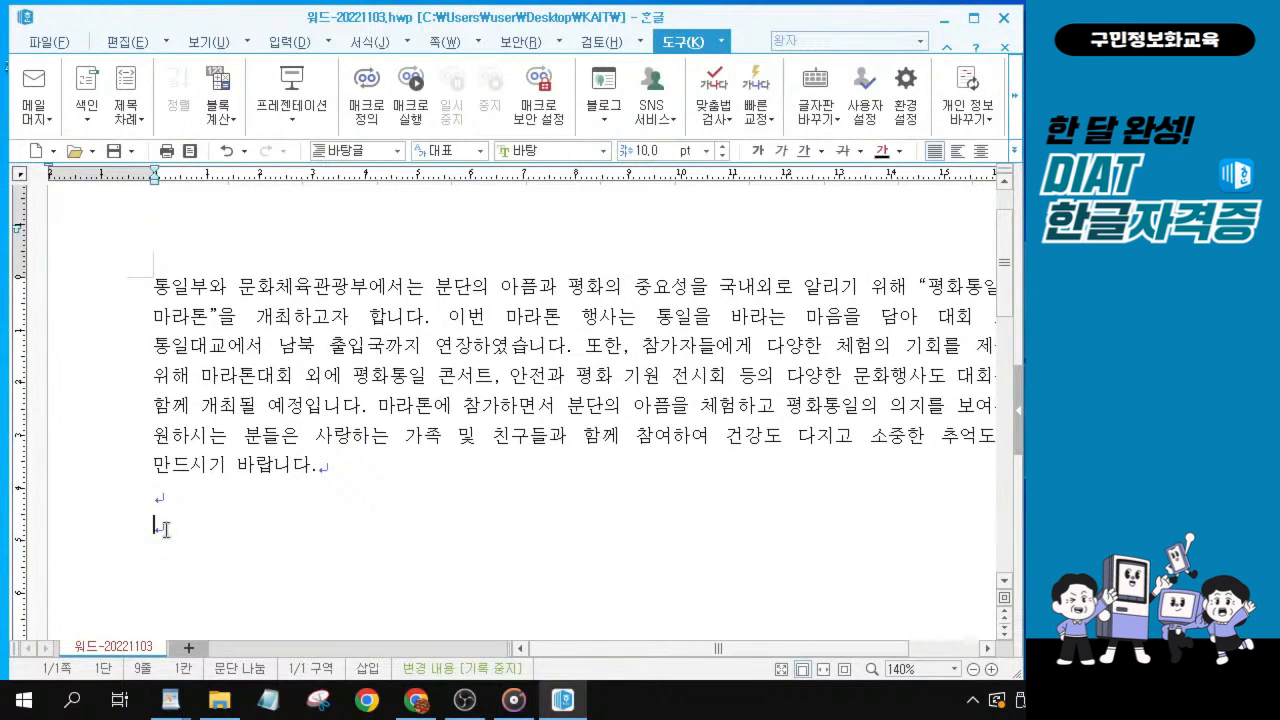
key(ctrl+v)
scroll(283, 437, up, 3)
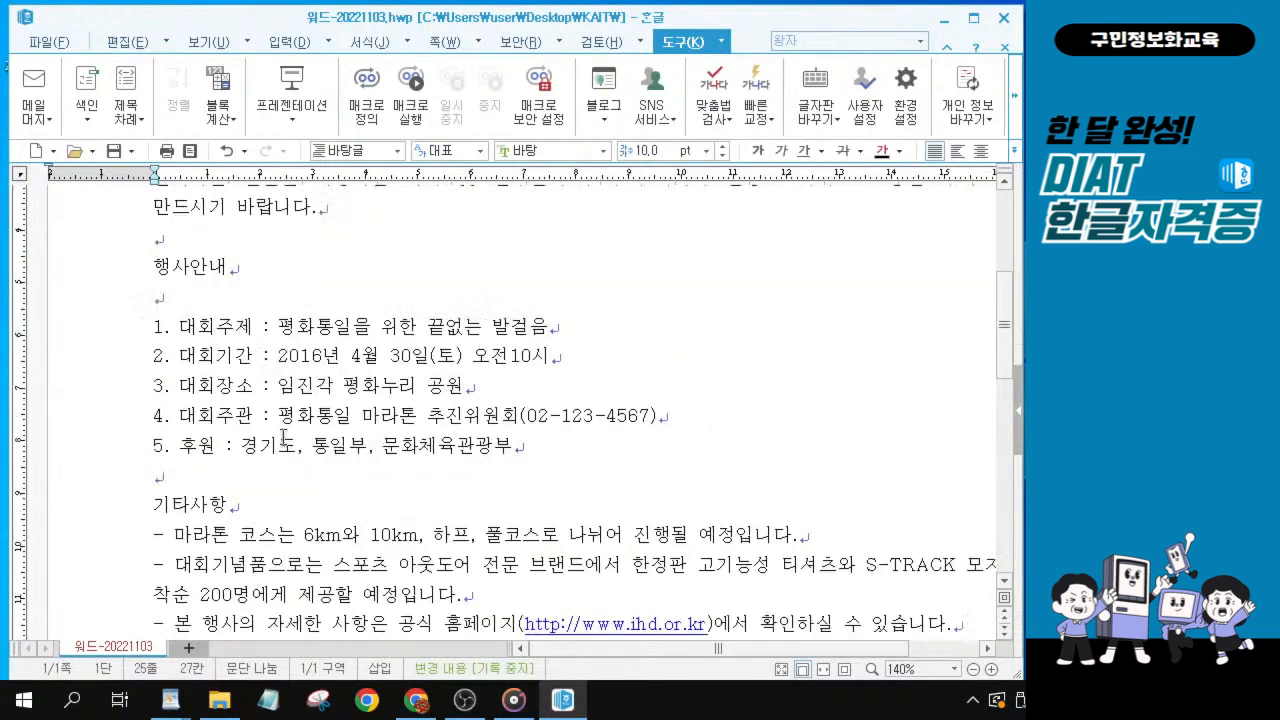
Look over the pasted text below the body paragraph and examine the 행사안내 heading up close.
scroll(272, 385, up, 1)
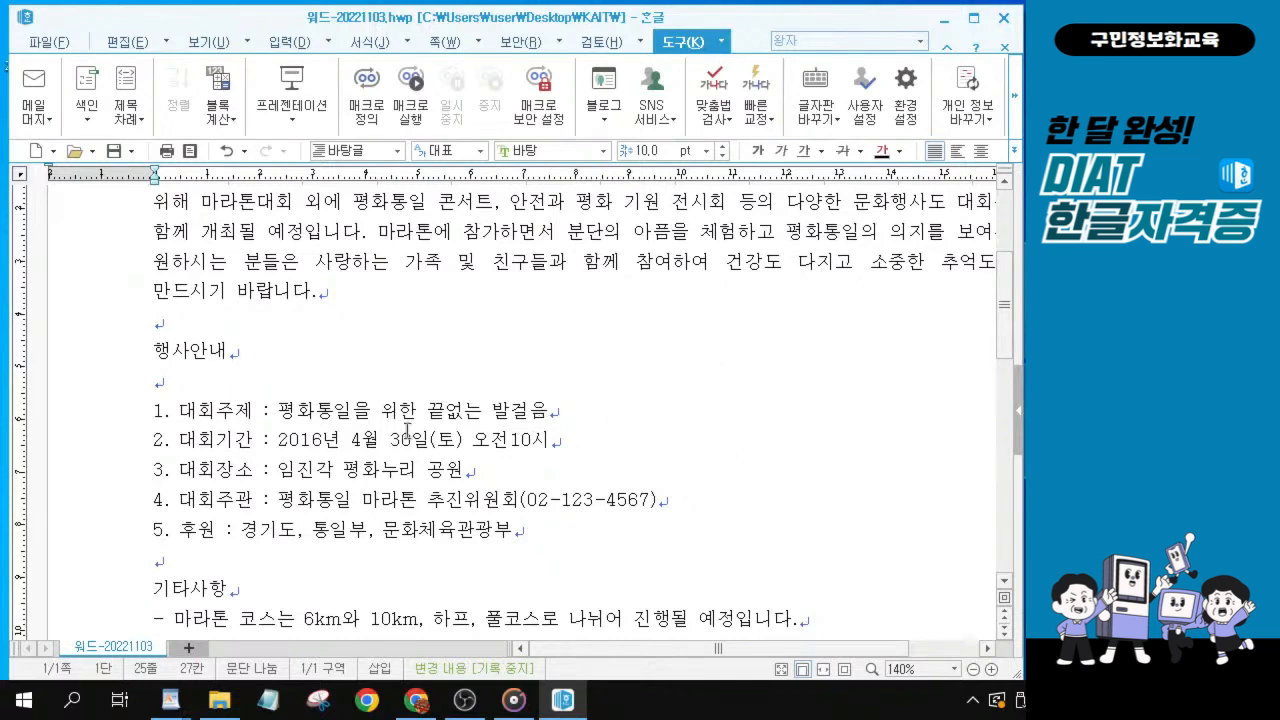
scroll(440, 415, up, 3)
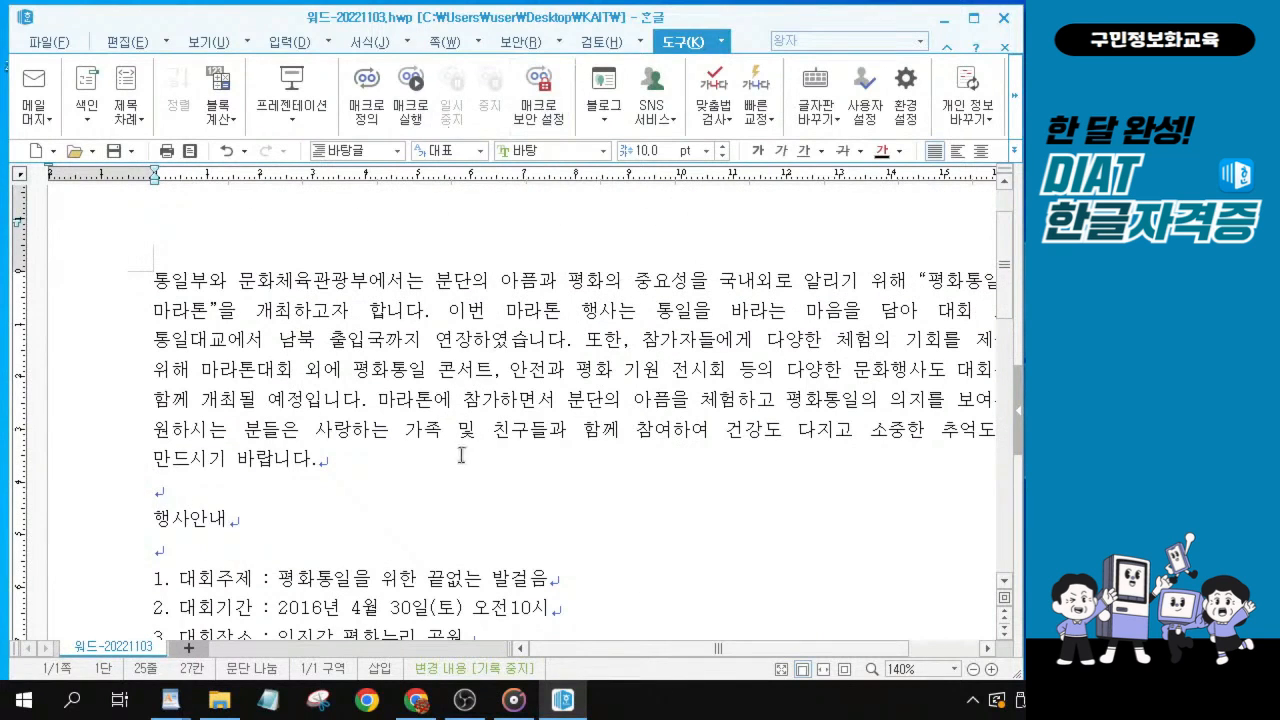
scroll(408, 474, down, 2)
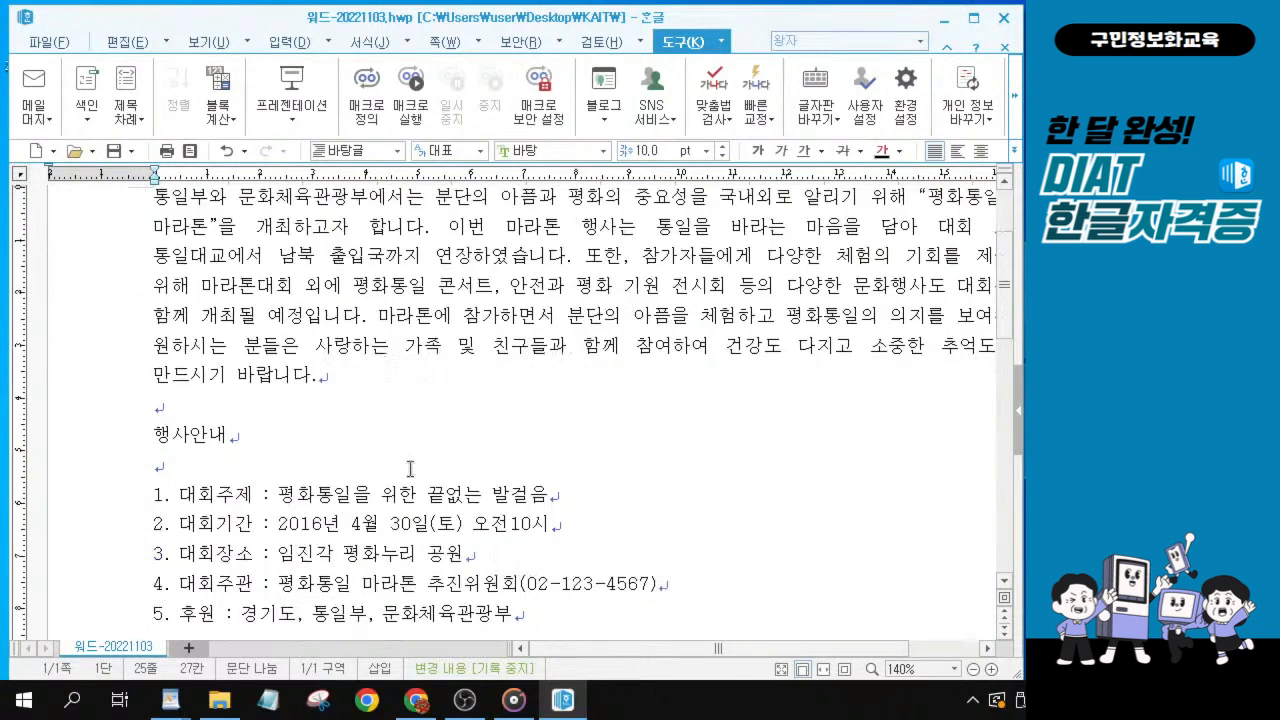
scroll(410, 469, up, 2)
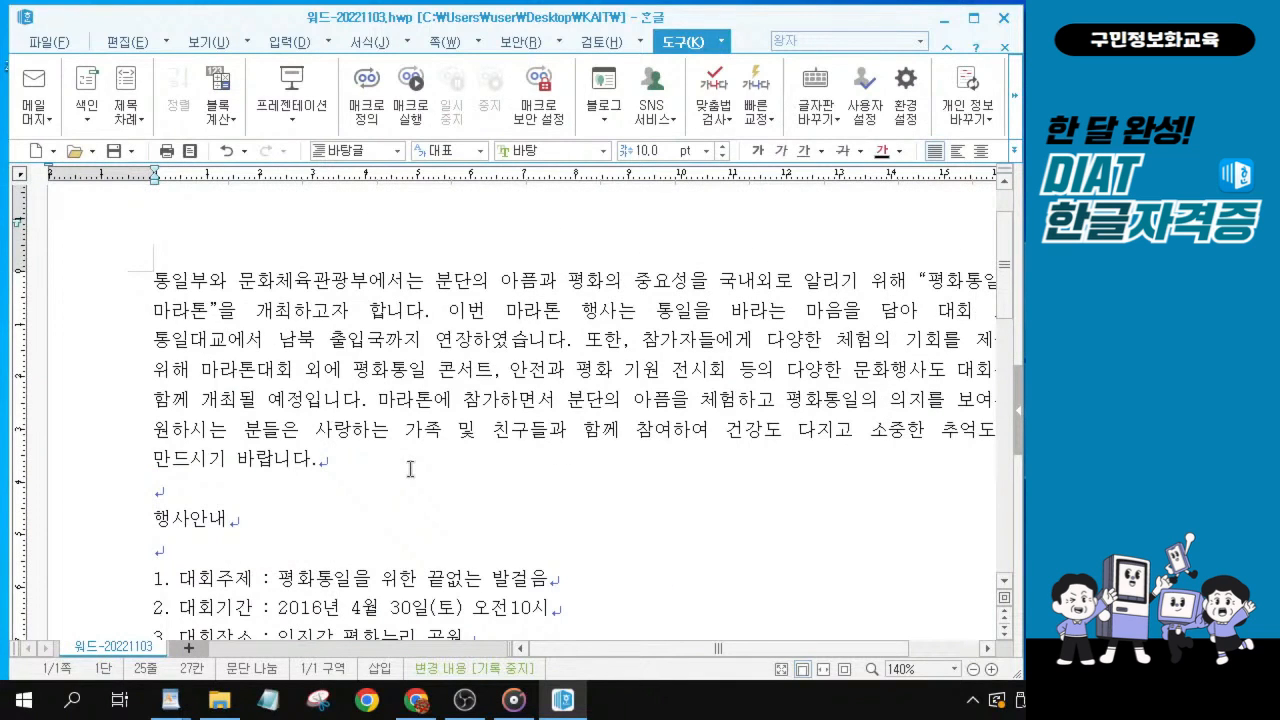
click(170, 700)
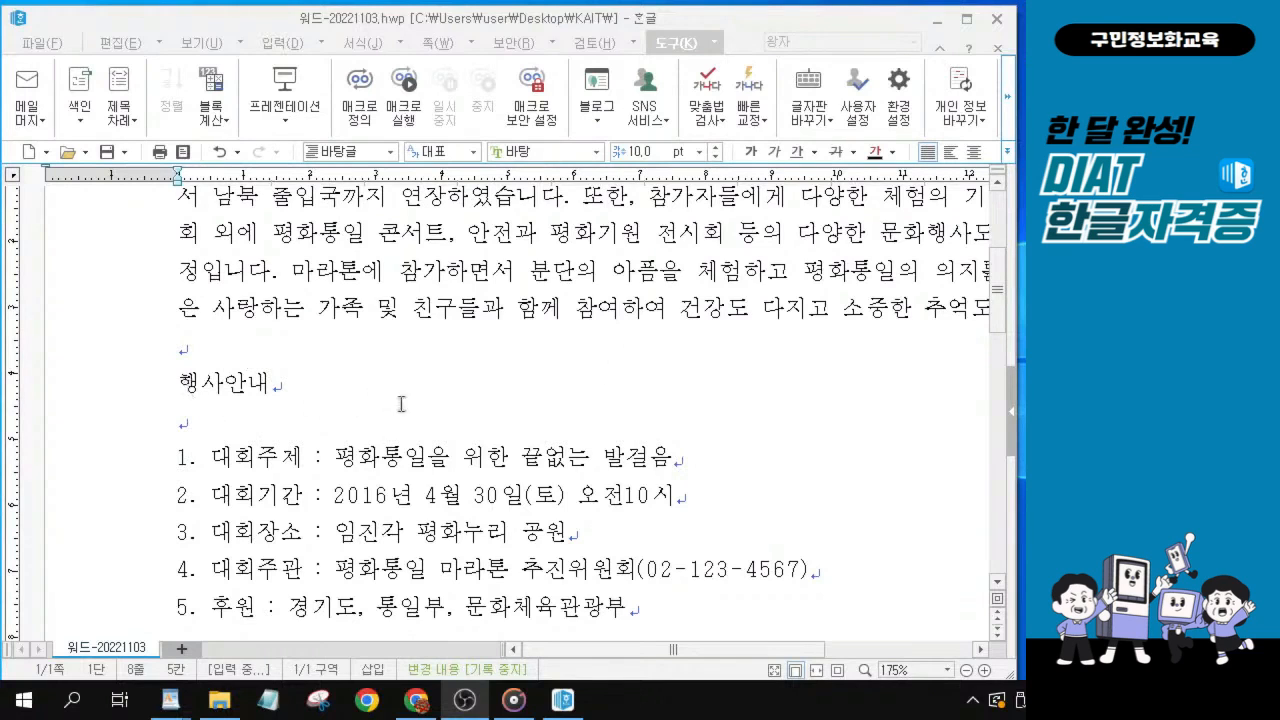
key(ctrl)
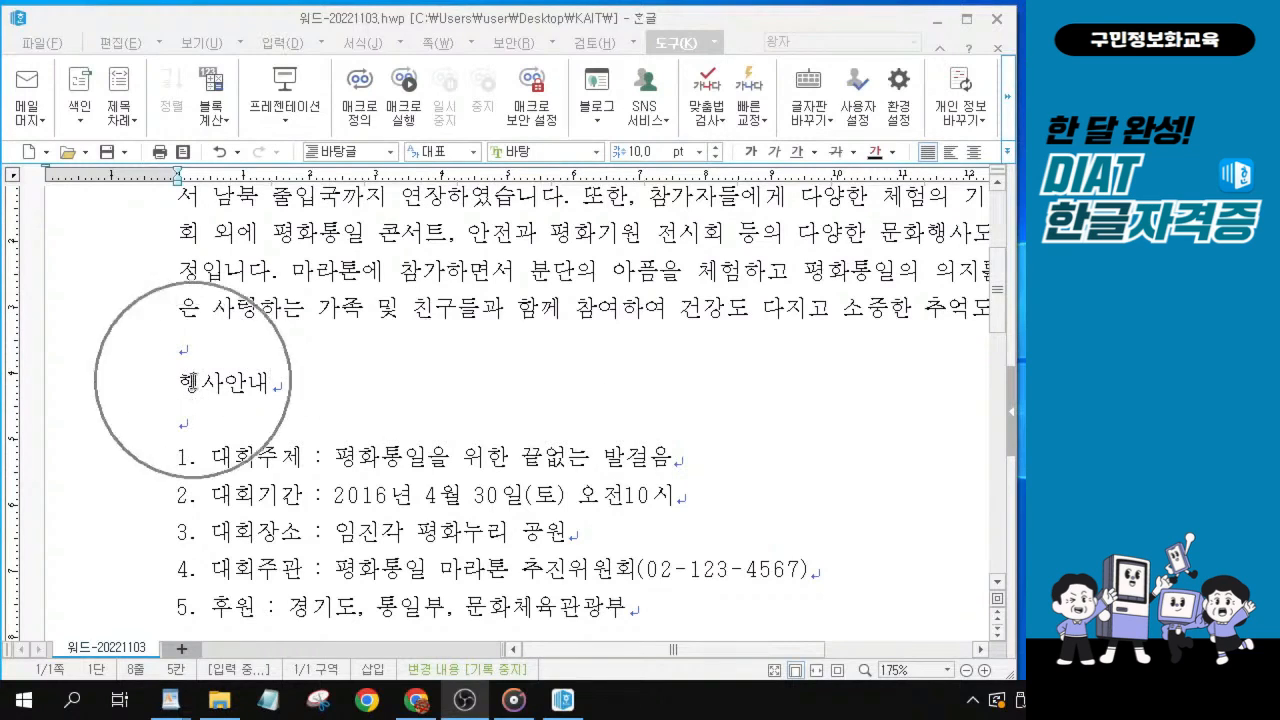
key(ctrl)
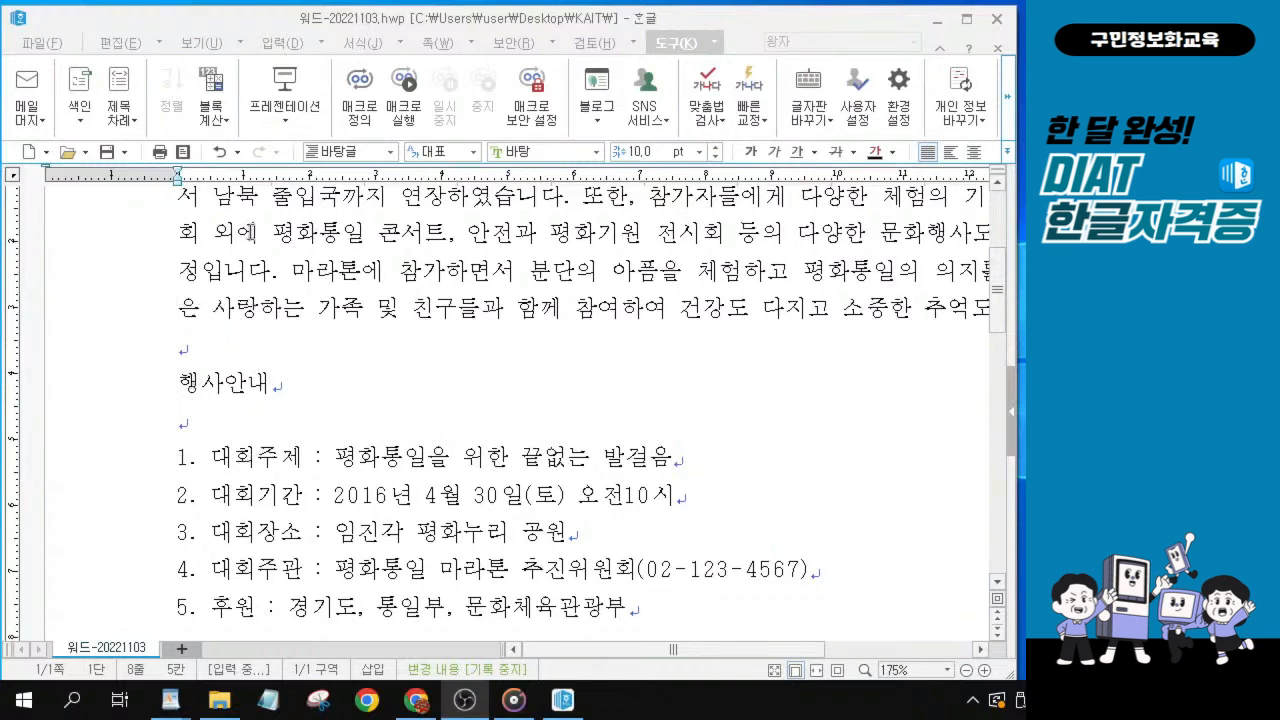
click(183, 385)
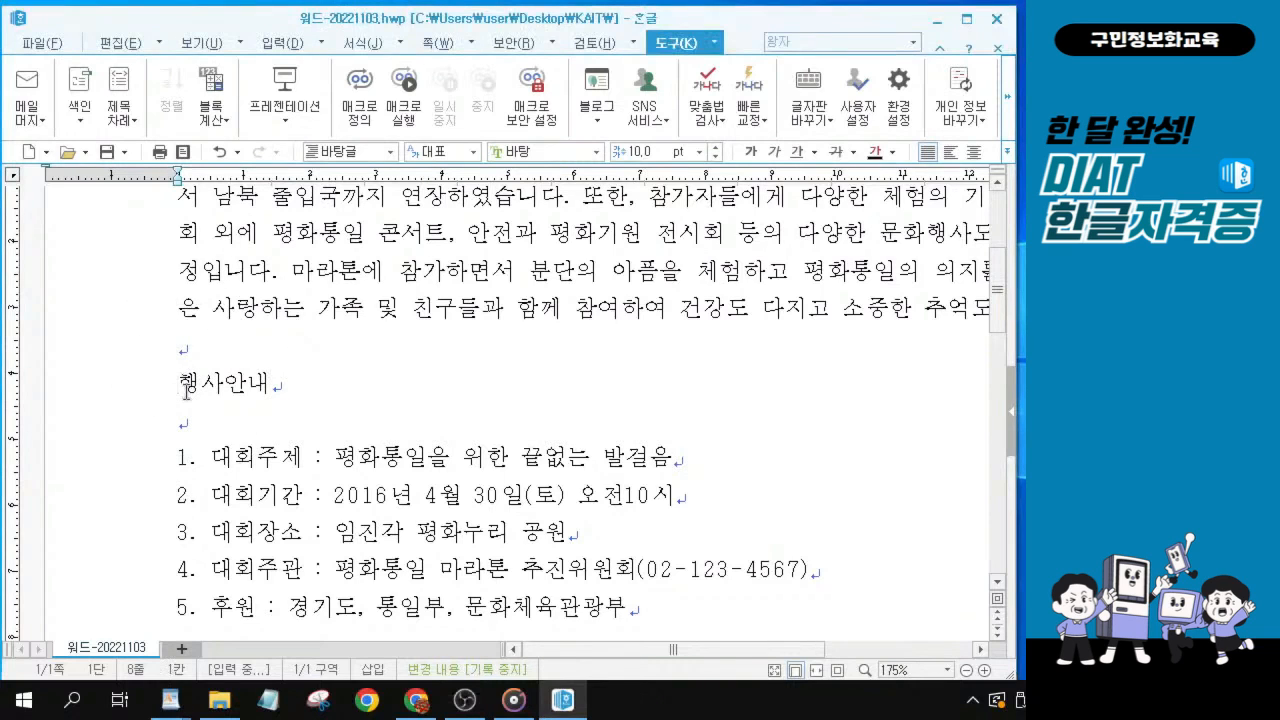
key(ctrl)
key(ctrl)
ctrl+scroll(185, 390, up, 2)
ctrl+scroll(203, 407, up, 1)
key(ctrl)
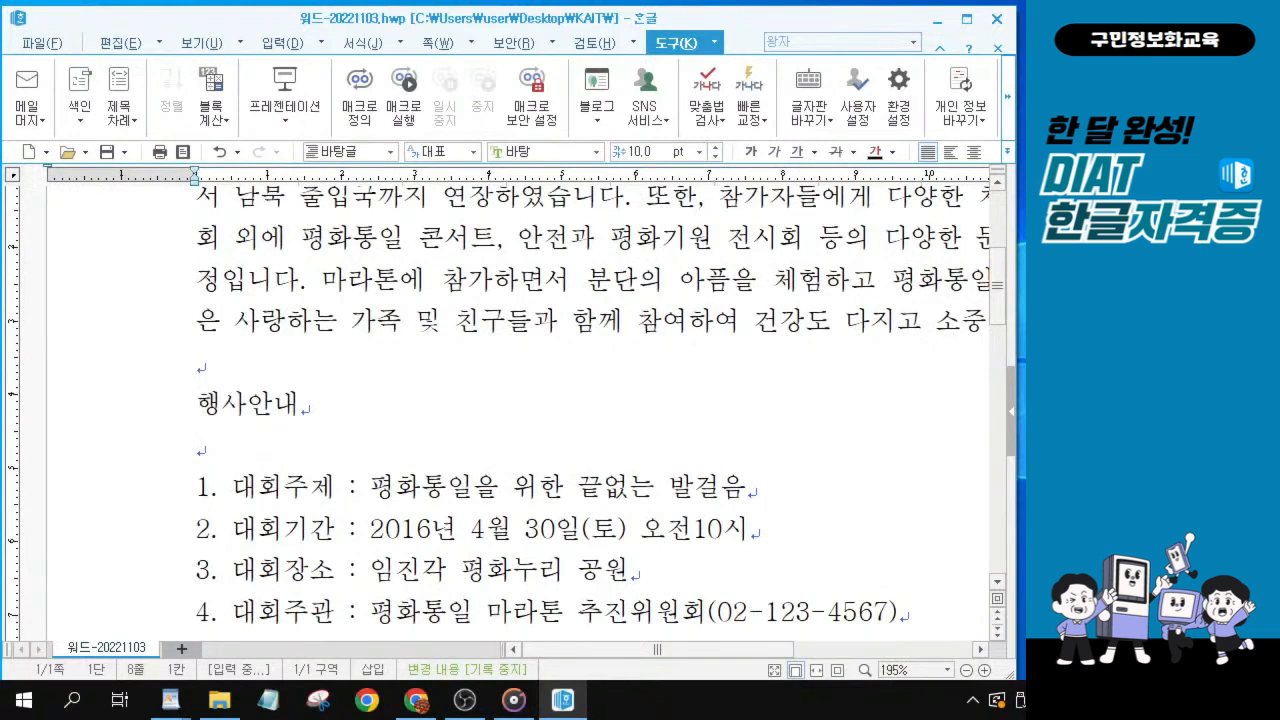
key(alt+Tab)
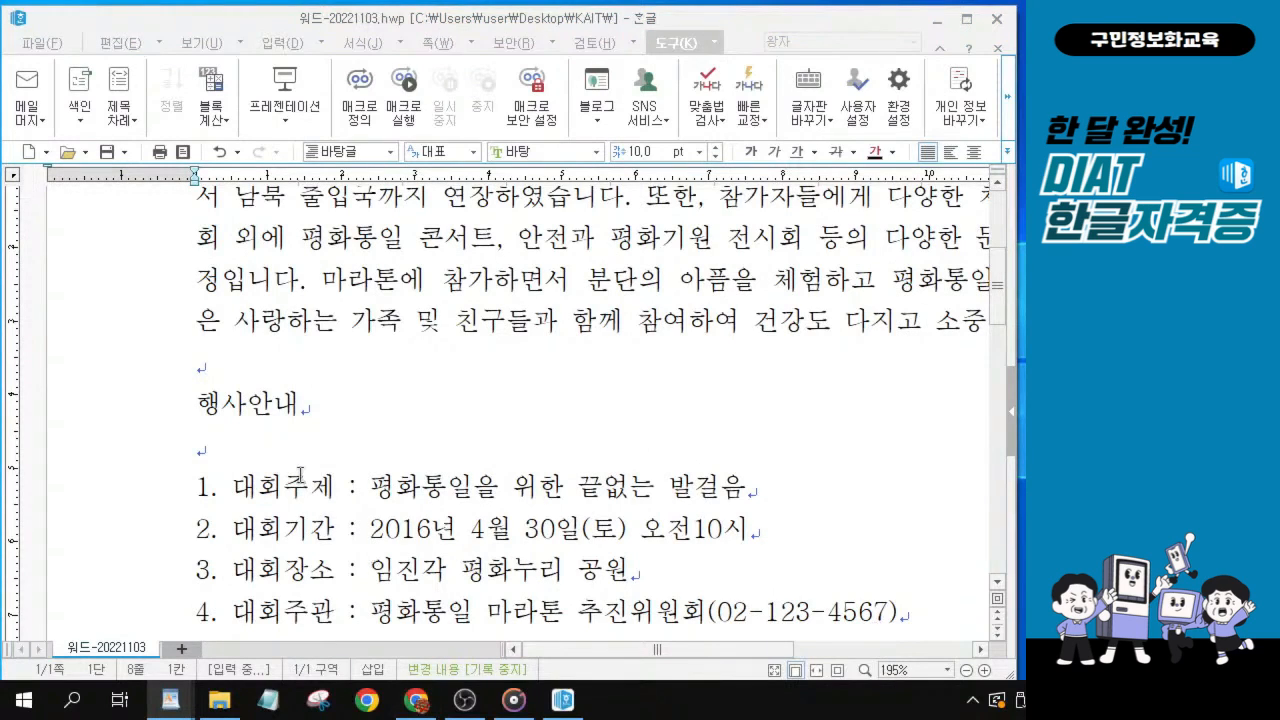
Open the character map in front of 행사안내 and bring up the 전각 기호(일반) set of 한글(HNC) 문자표.
click(204, 404)
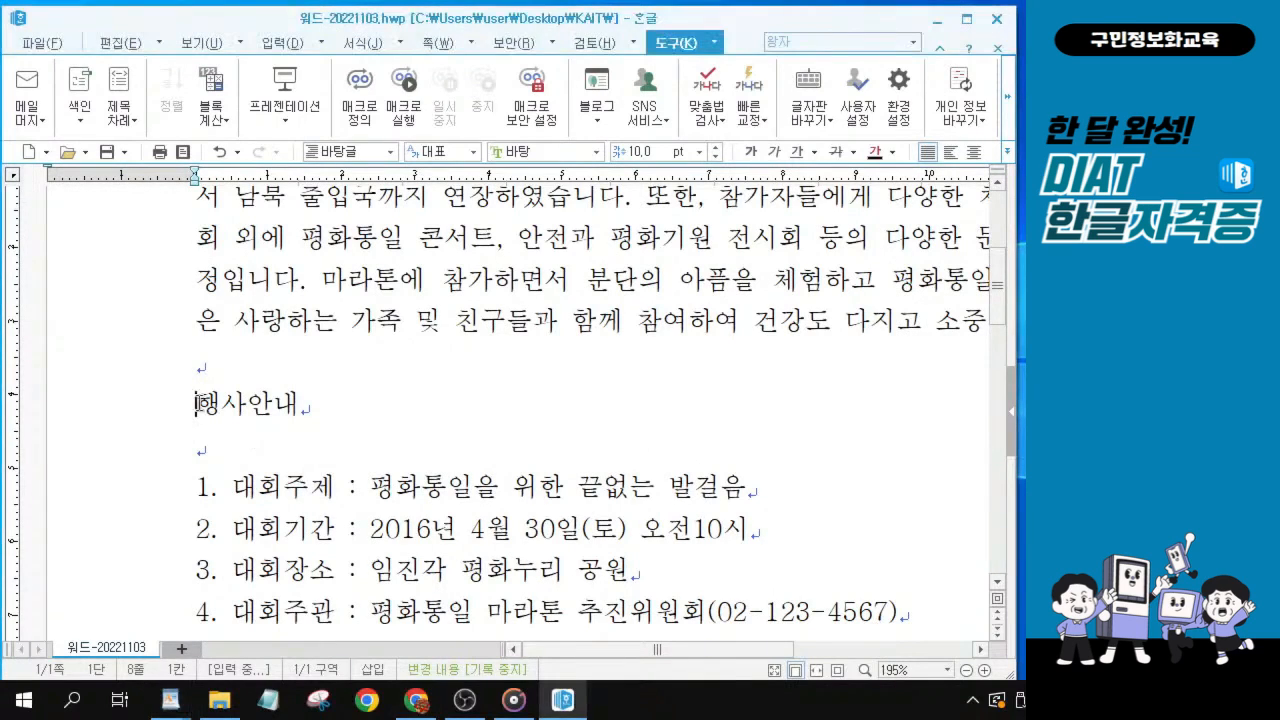
key(ctrl+F10)
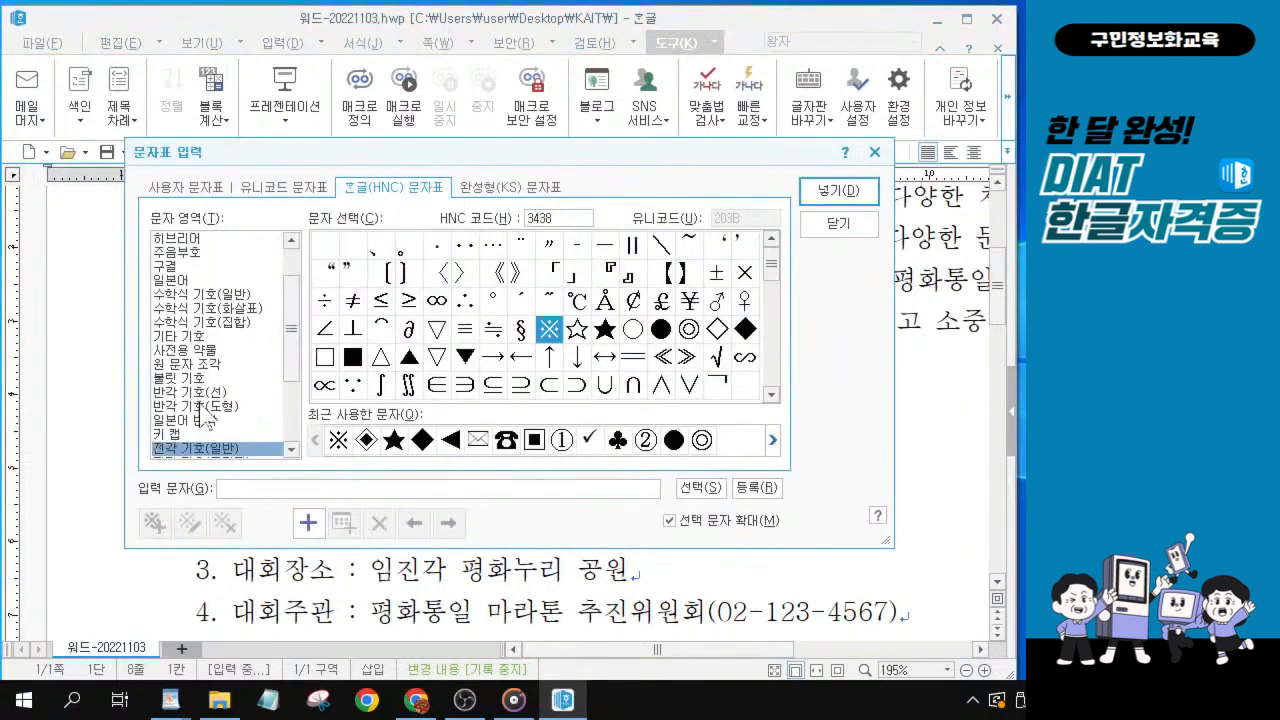
click(388, 184)
key(ctrl)
key(ctrl)
key(ctrl)
key(ctrl)
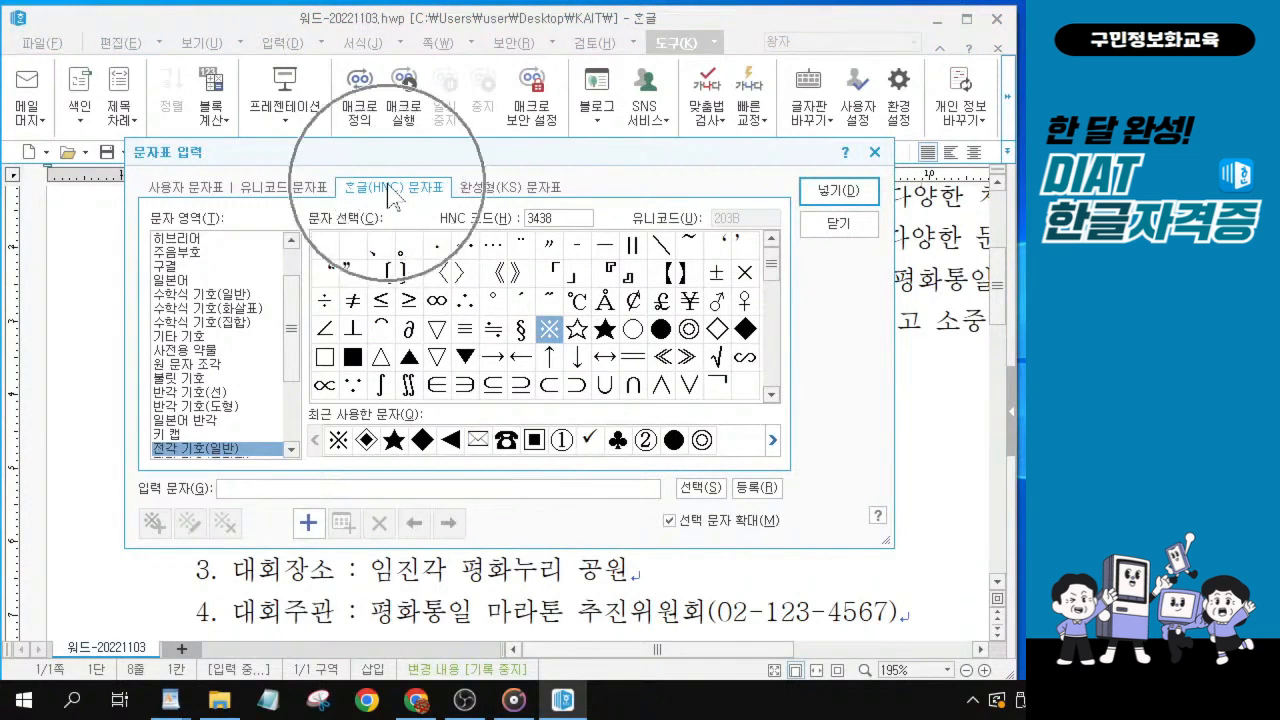
drag(294, 328, 297, 422)
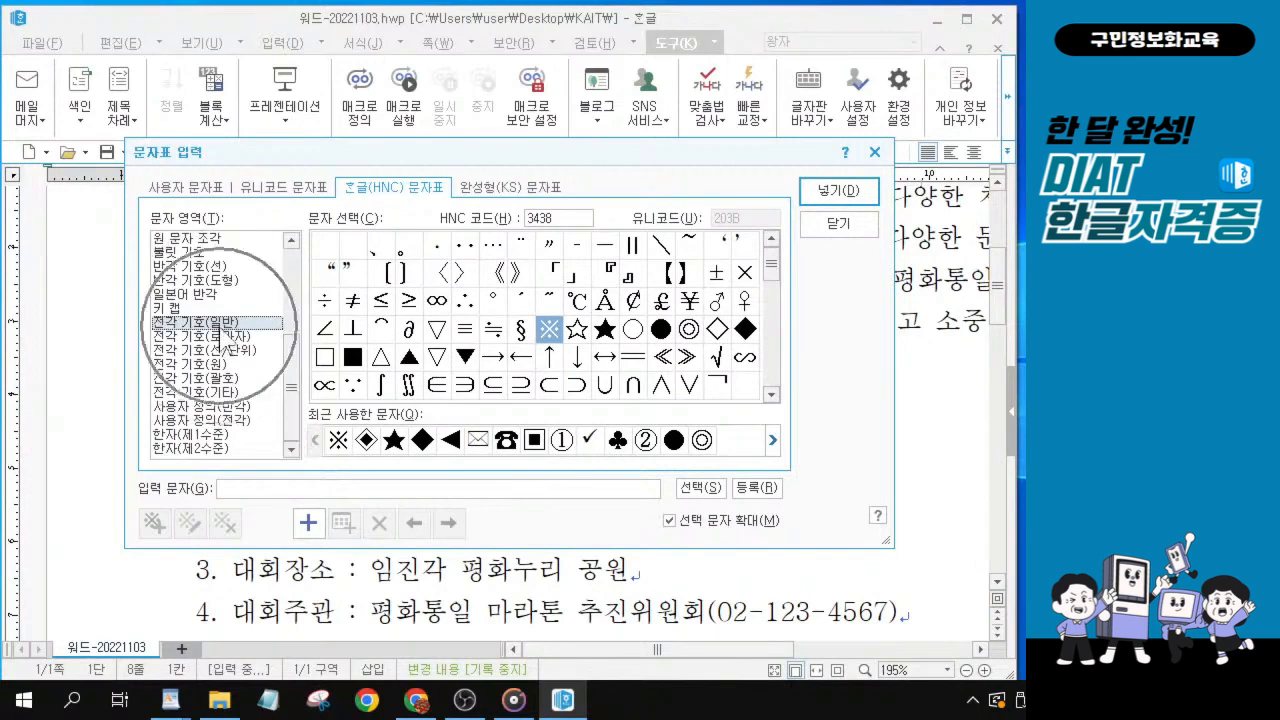
Insert the ◈ symbol before 행사안내 and add spaces so the heading reads ◈ 행사 안내.
key(alt+Tab)
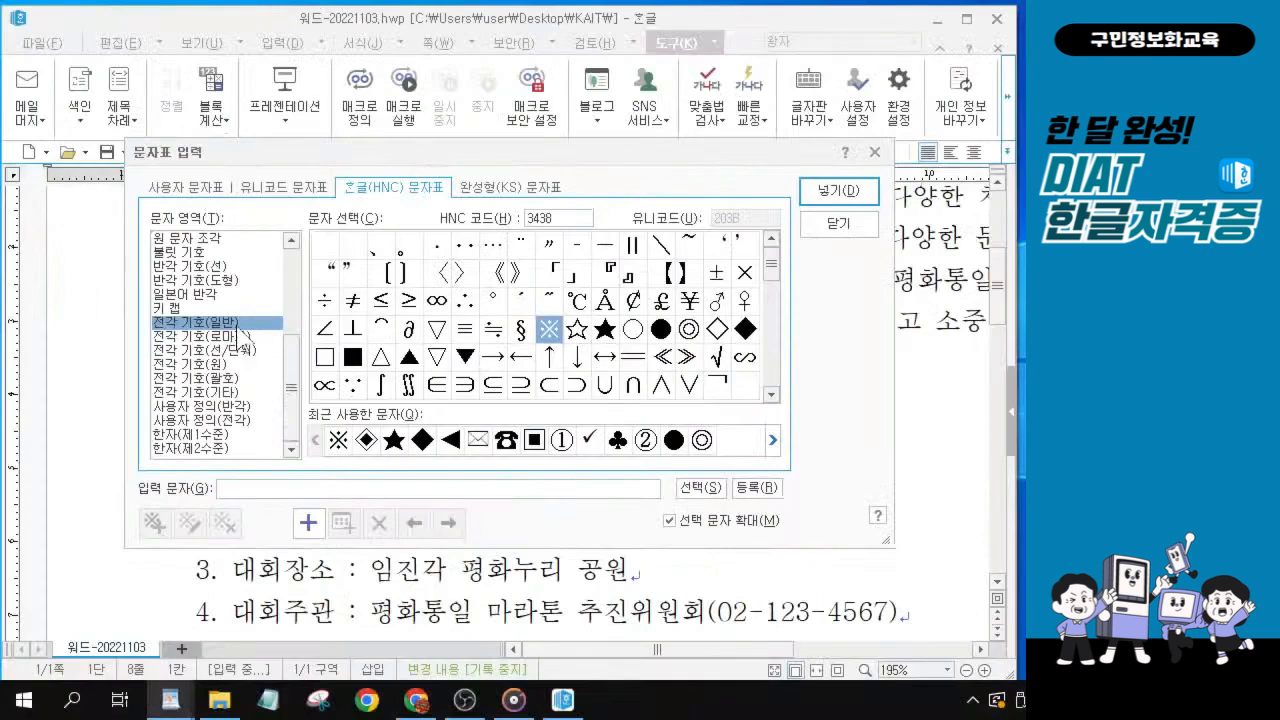
click(771, 395)
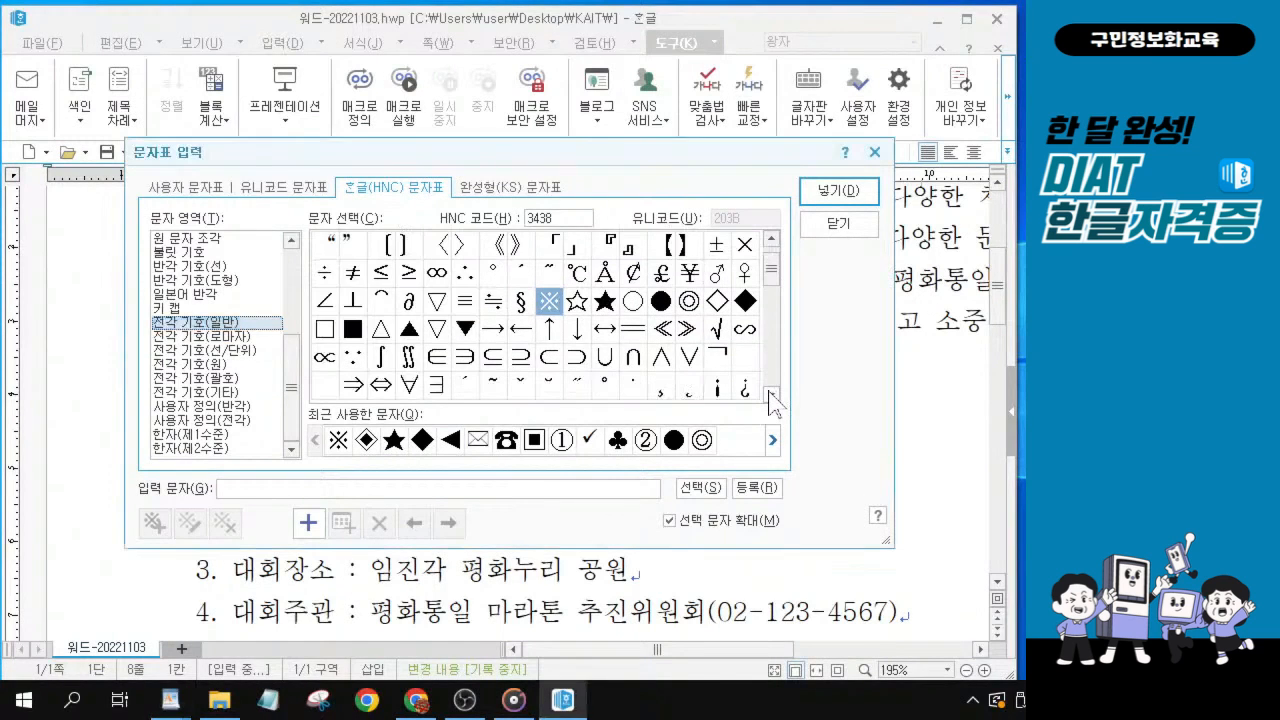
click(771, 395)
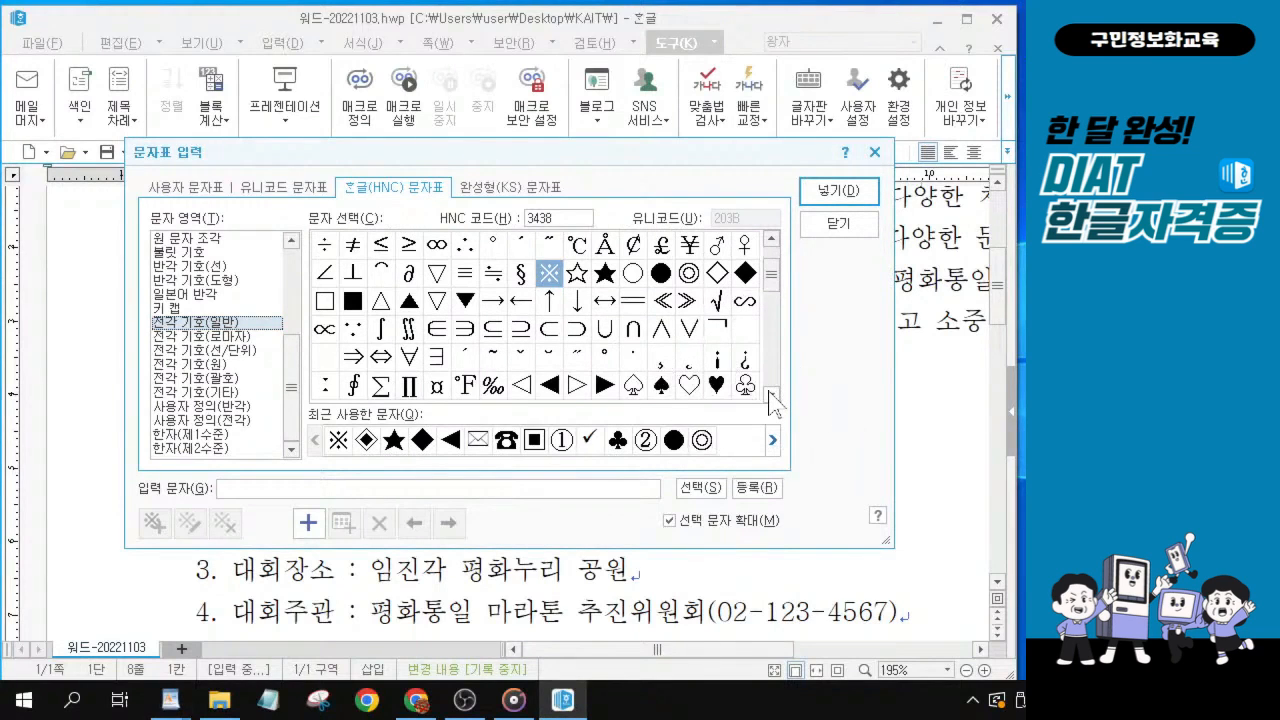
click(771, 395)
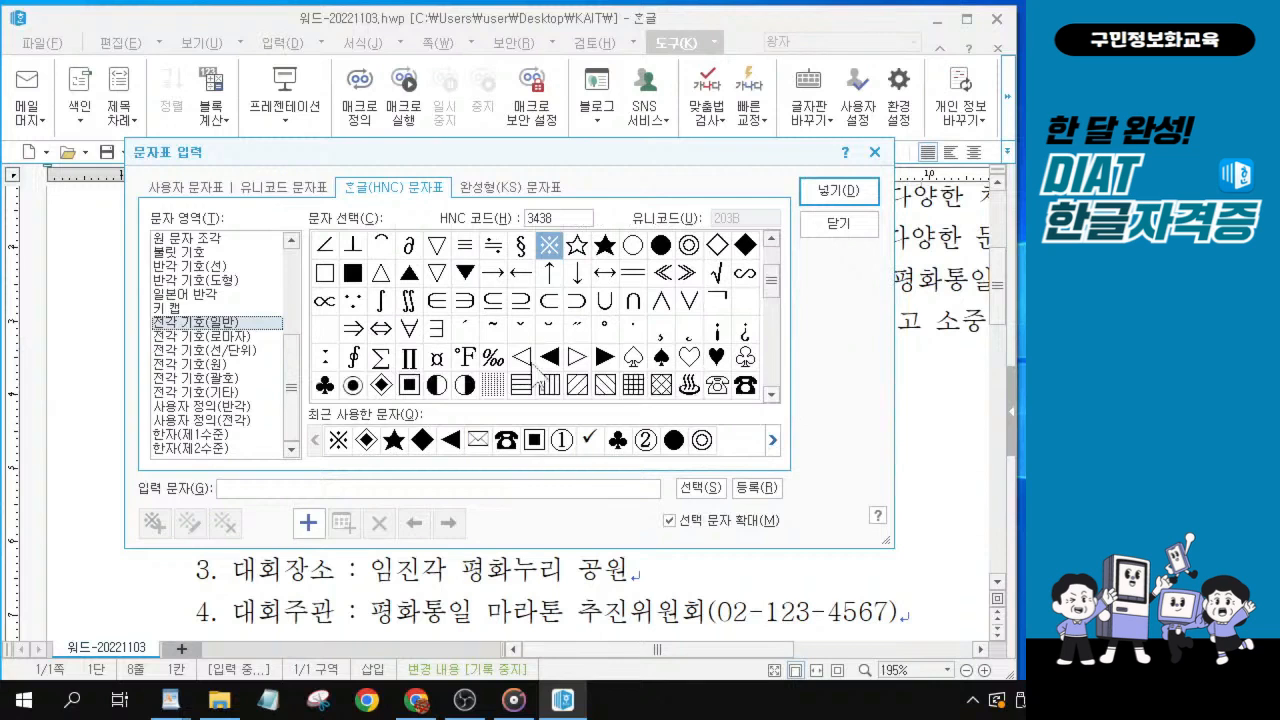
click(383, 388)
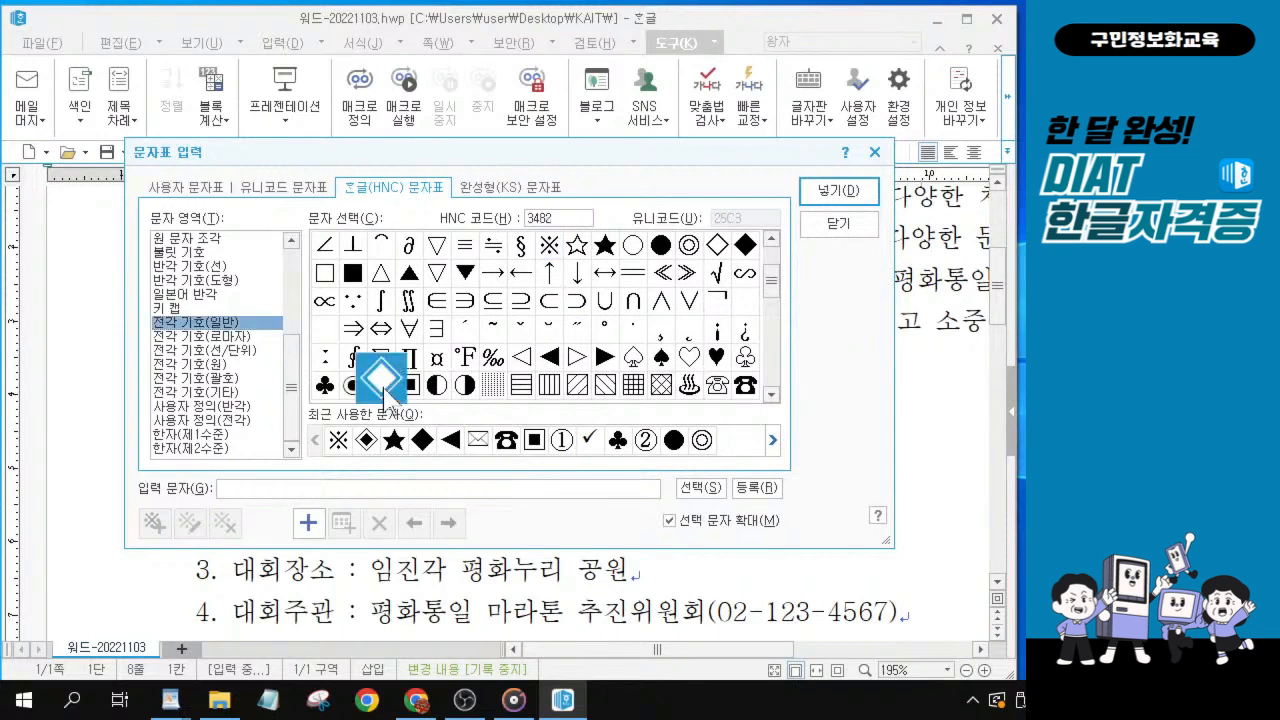
click(383, 390)
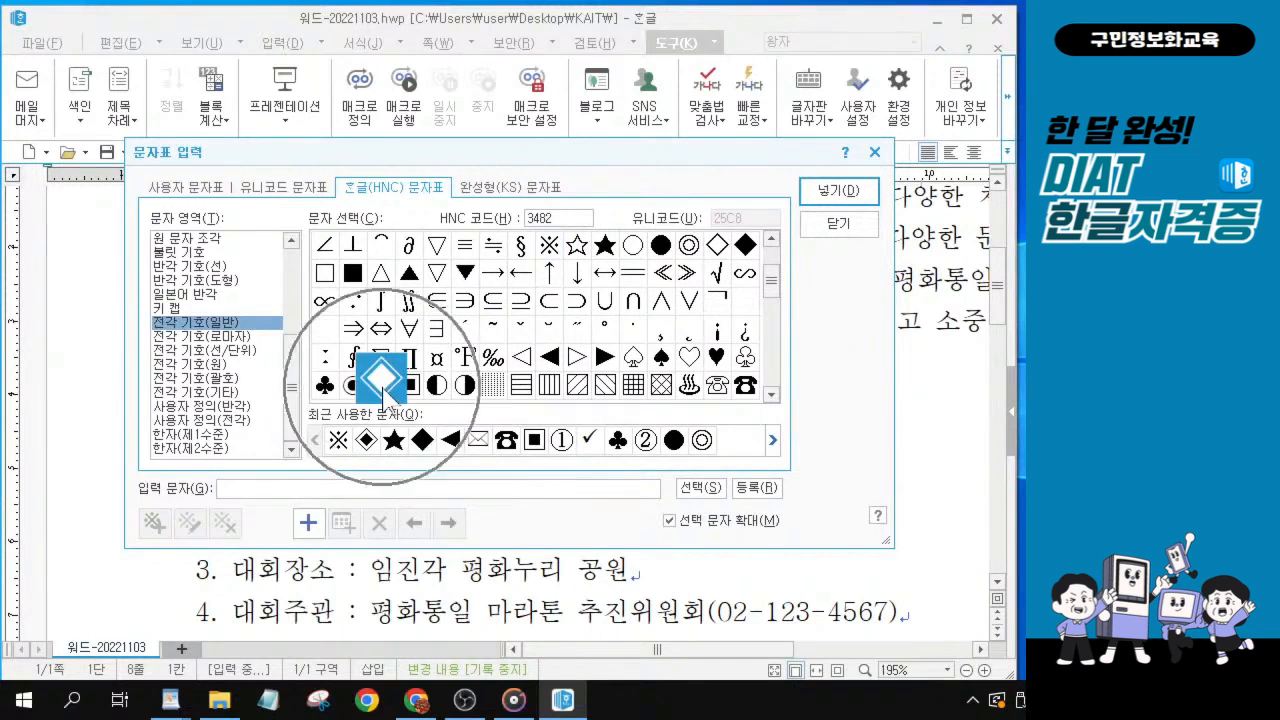
key(alt)
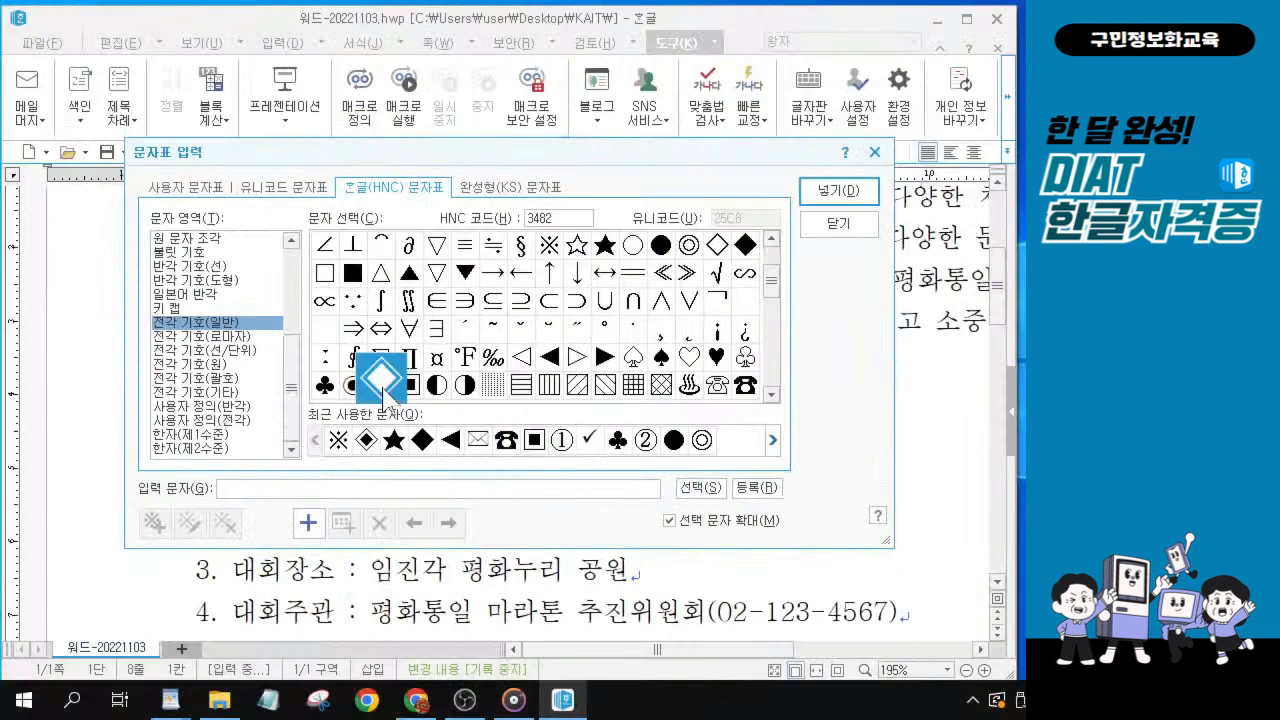
click(862, 195)
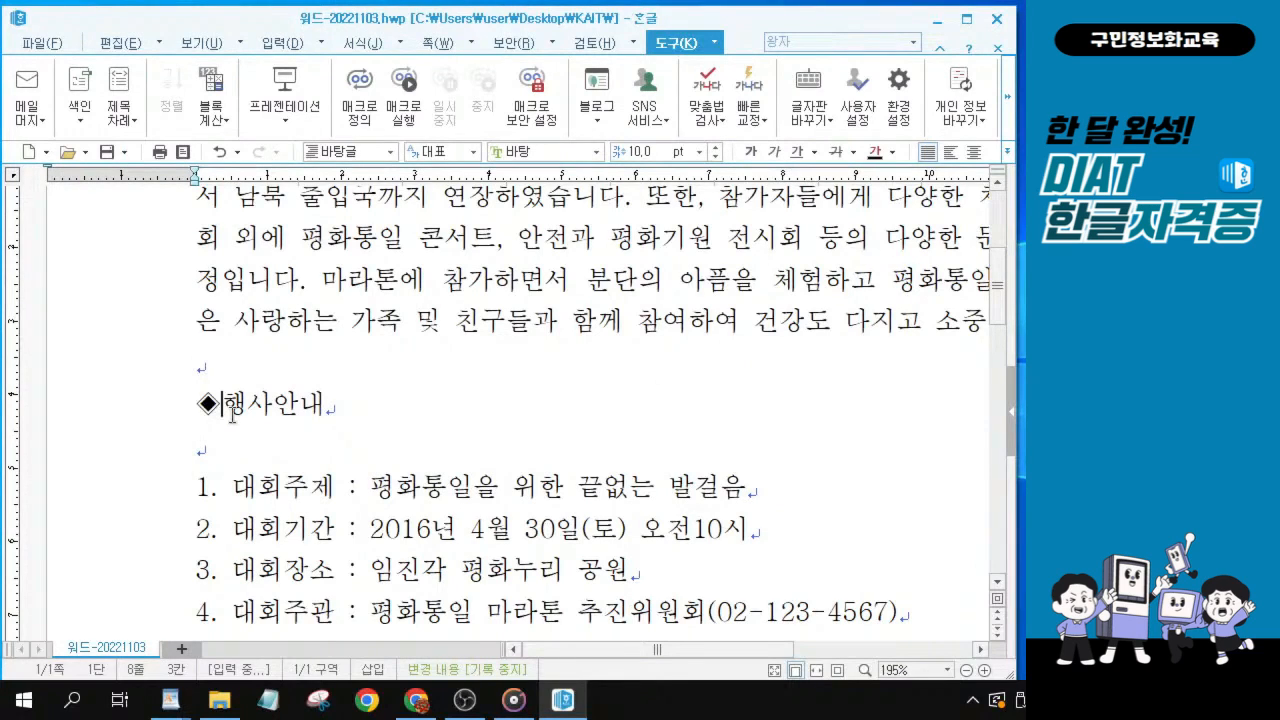
click(284, 418)
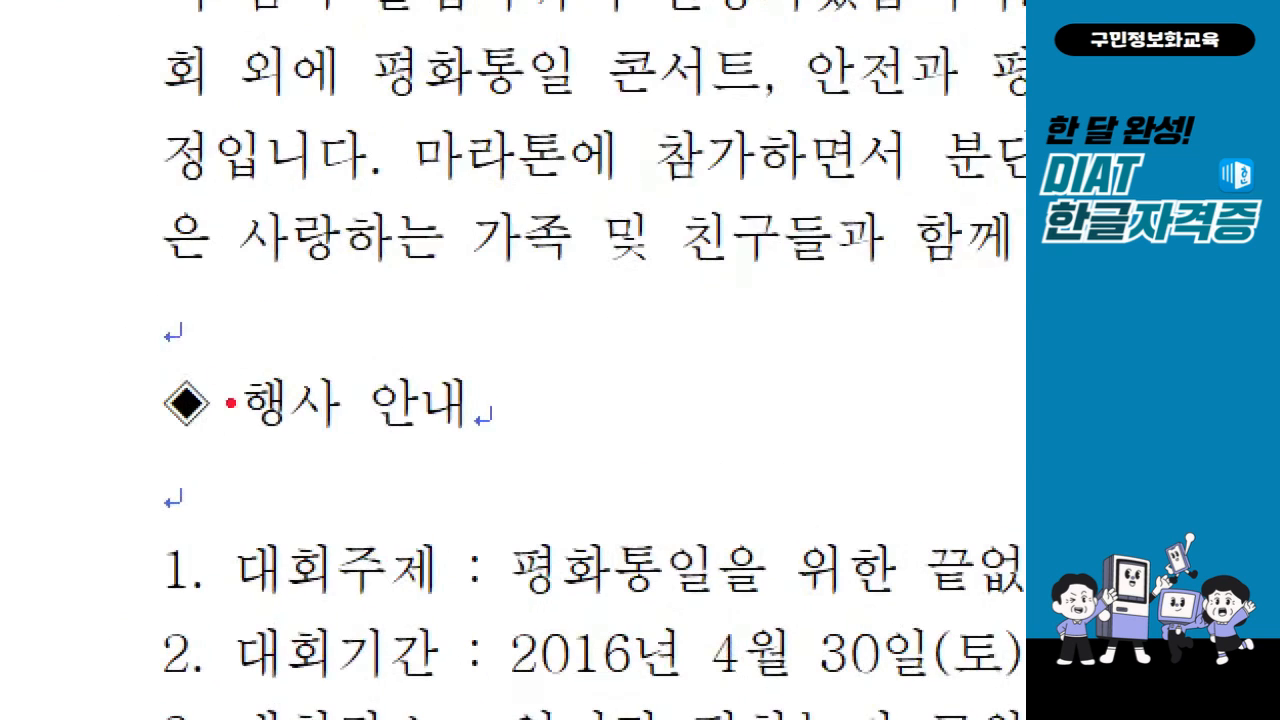
mouse_move(201, 362)
mouse_down()
mouse_move(219, 390)
mouse_move(272, 318)
mouse_up()
mouse_move(343, 361)
mouse_down()
mouse_move(346, 375)
mouse_move(392, 325)
mouse_up()
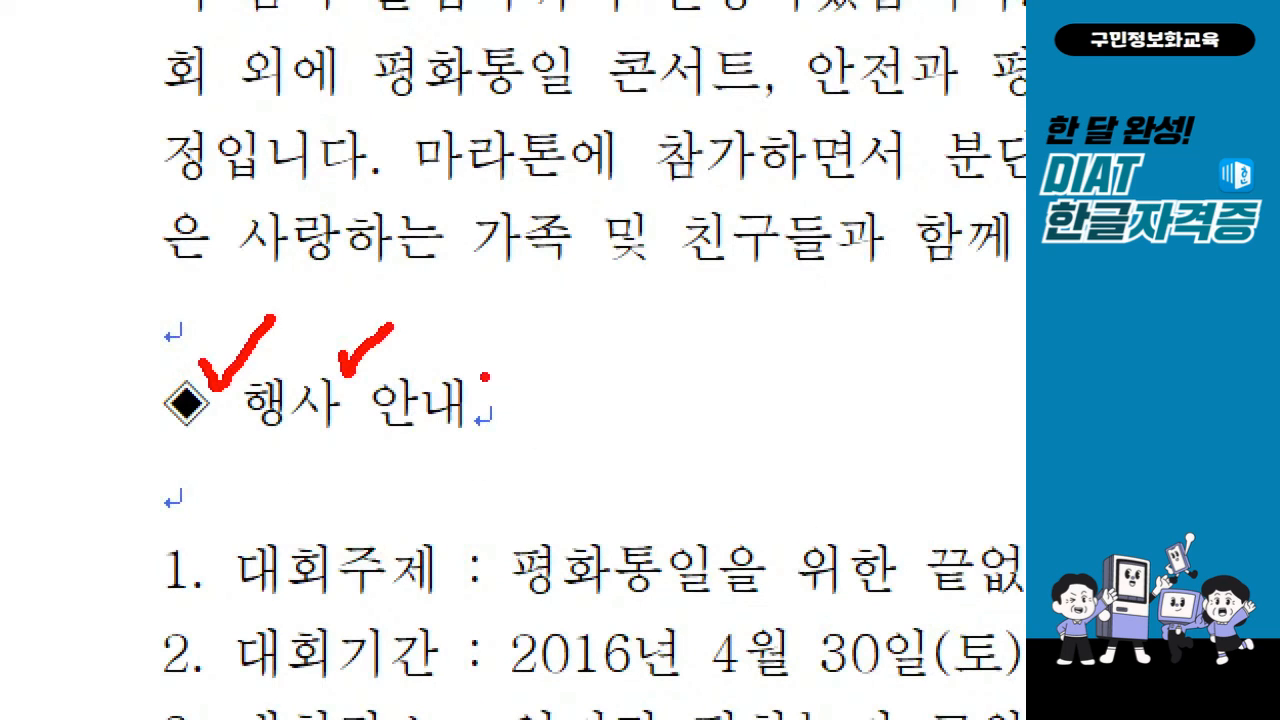
mouse_move(483, 373)
mouse_down()
mouse_move(492, 386)
mouse_move(548, 335)
mouse_up()
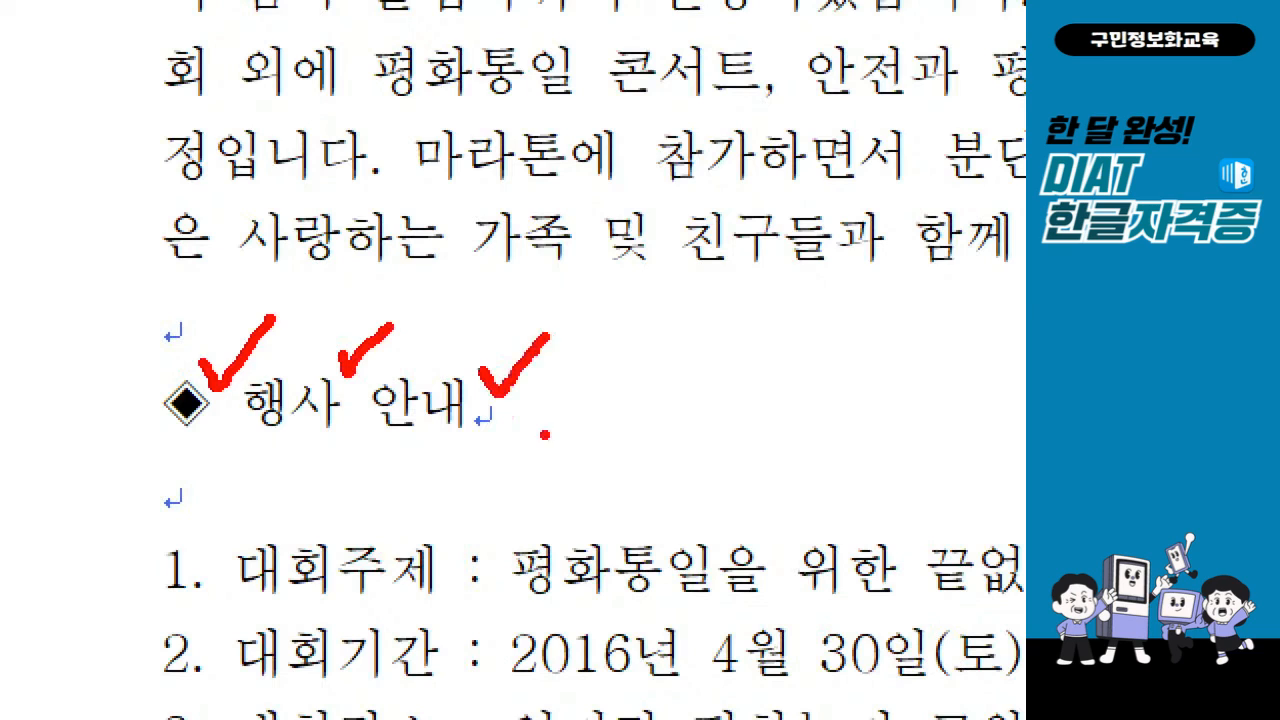
drag(492, 429, 540, 430)
key(Escape)
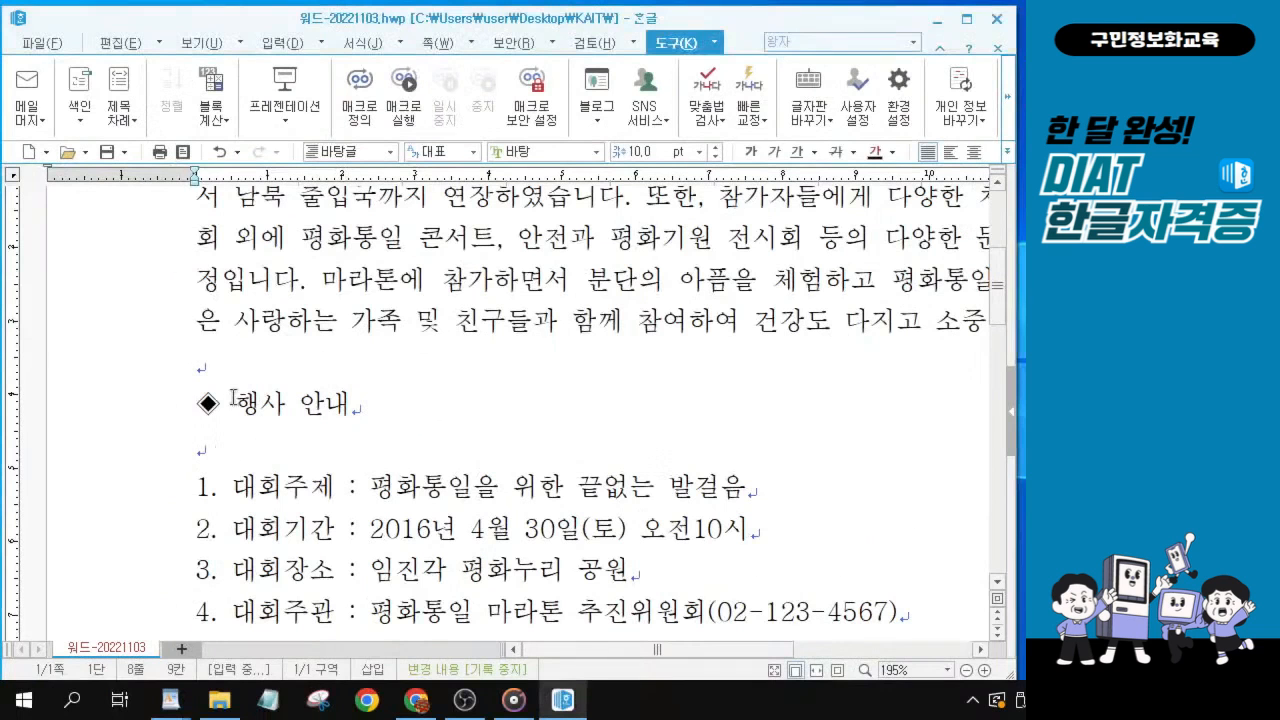
Add a space and the ◈ symbol after the heading so it reads ◈ 행사 안내 ◈.
click(365, 402)
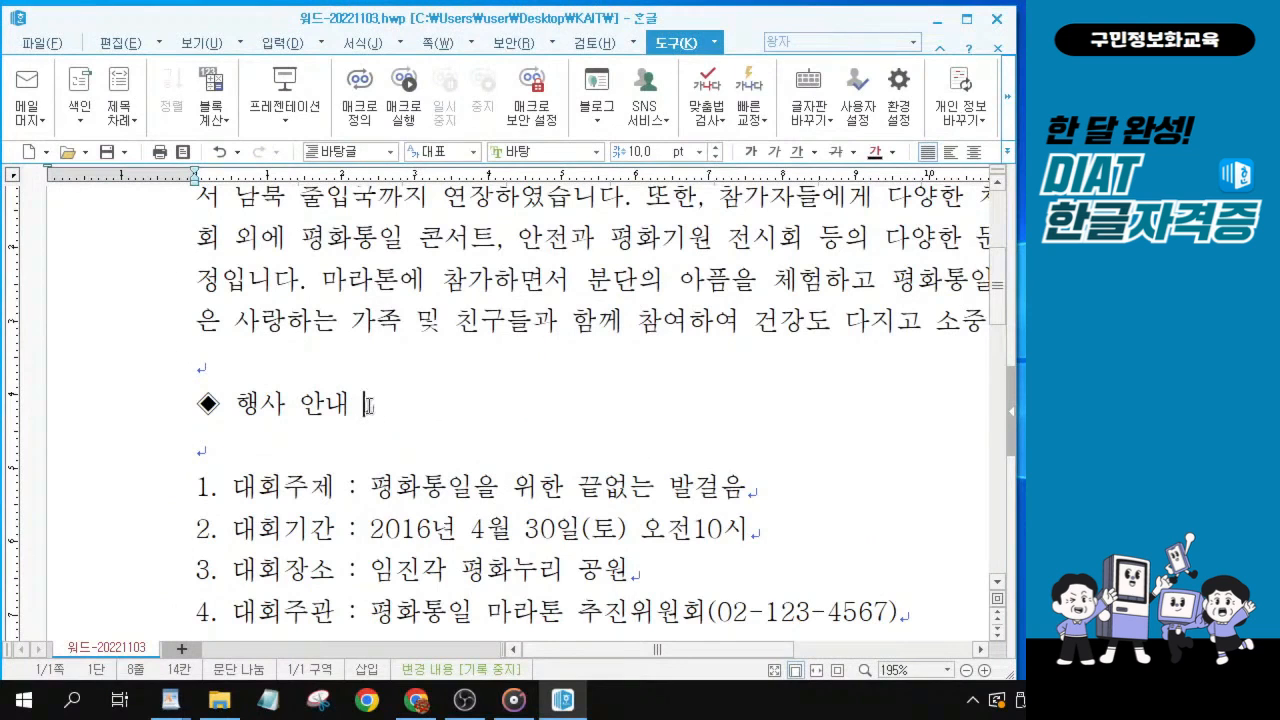
key(ctrl+F10)
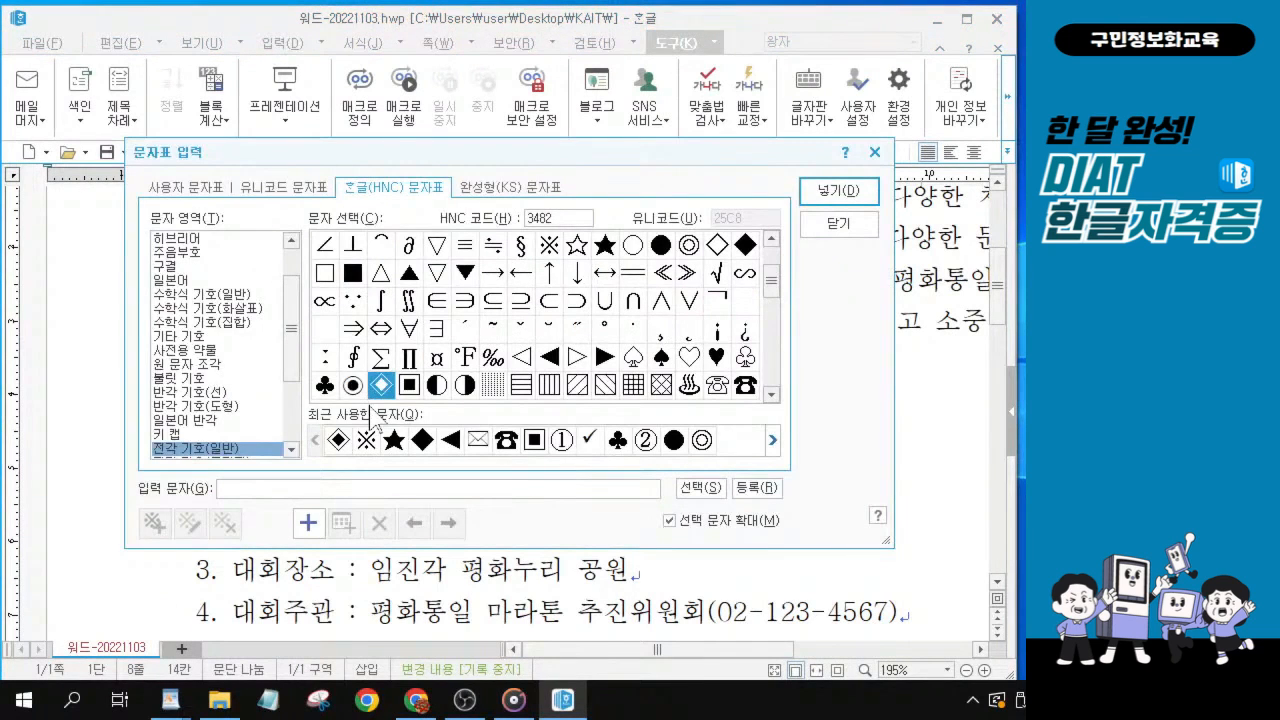
click(386, 385)
key(ctrl)
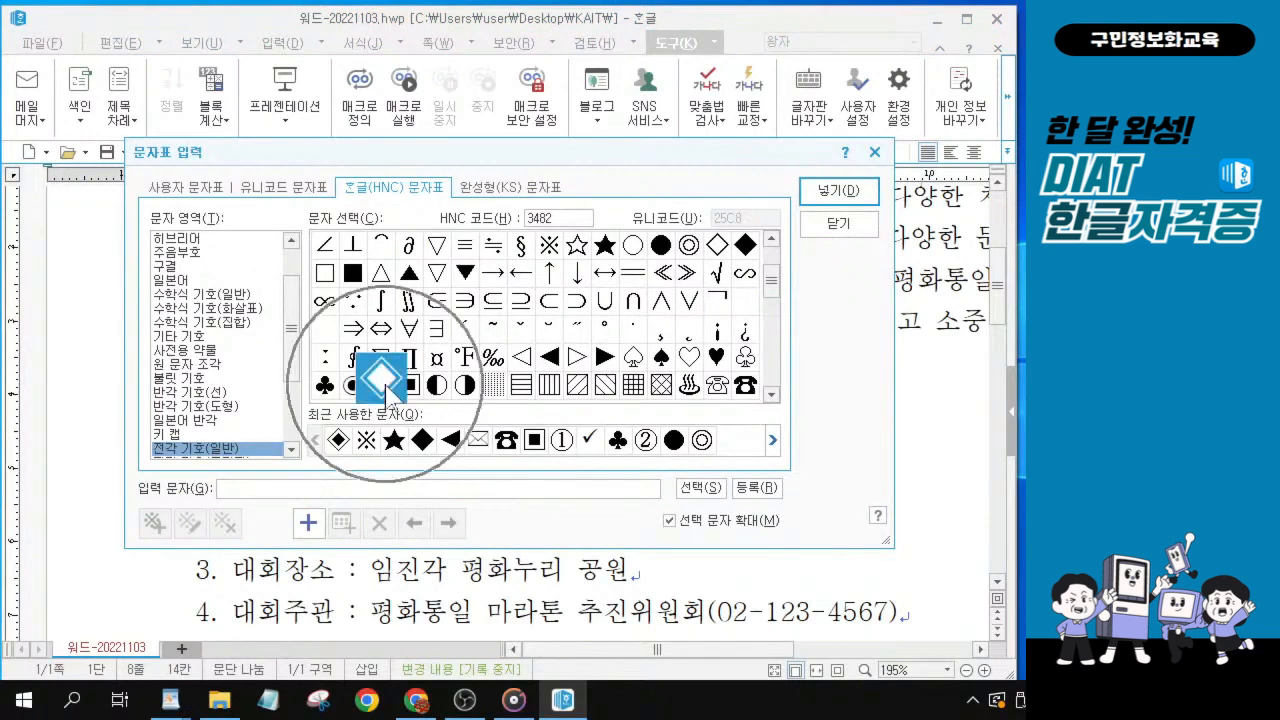
key(ctrl)
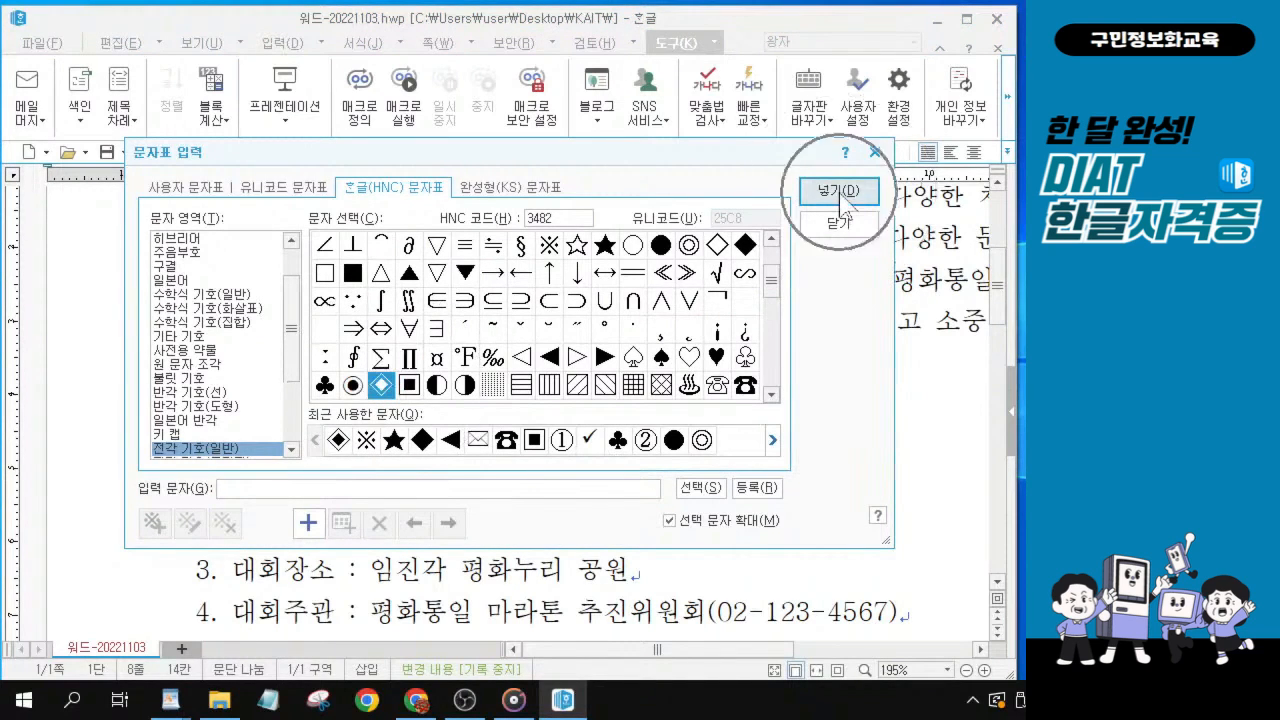
key(ctrl)
key(ctrl)
click(840, 193)
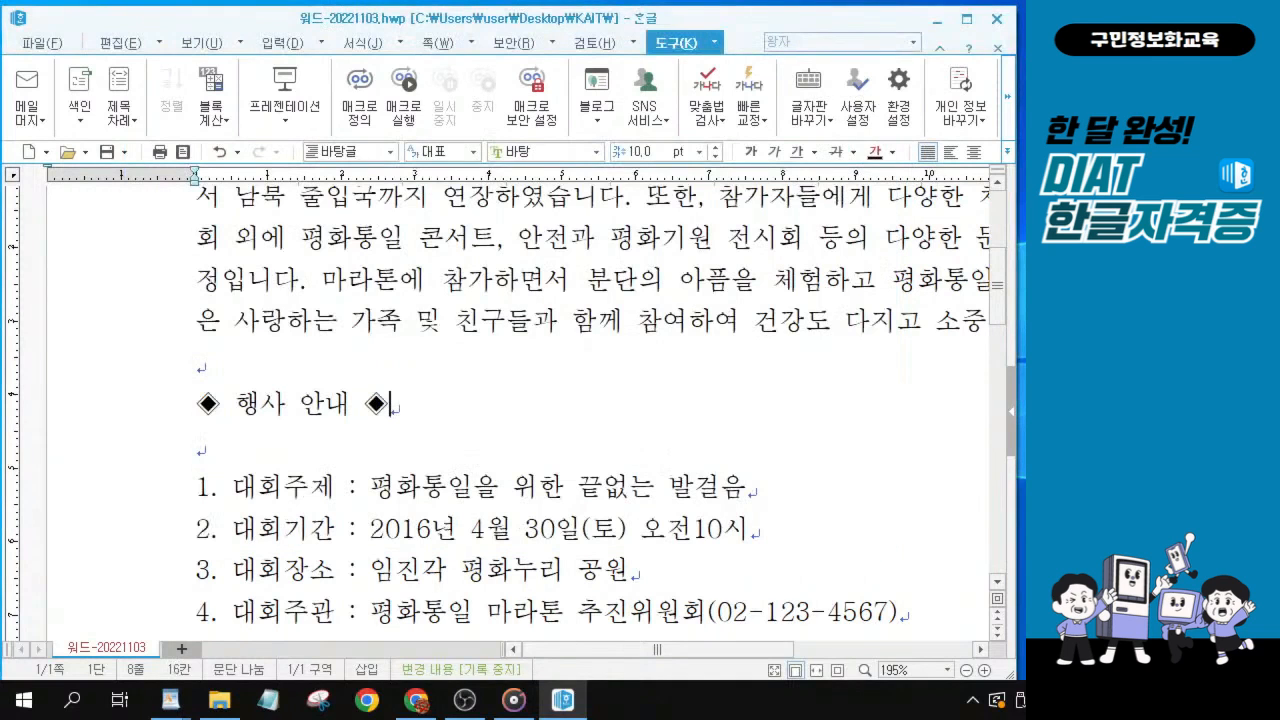
Insert the ※ symbol from the 한글(HNC) 문자표 and a space in front of the 기타사항 heading.
key(alt+Tab)
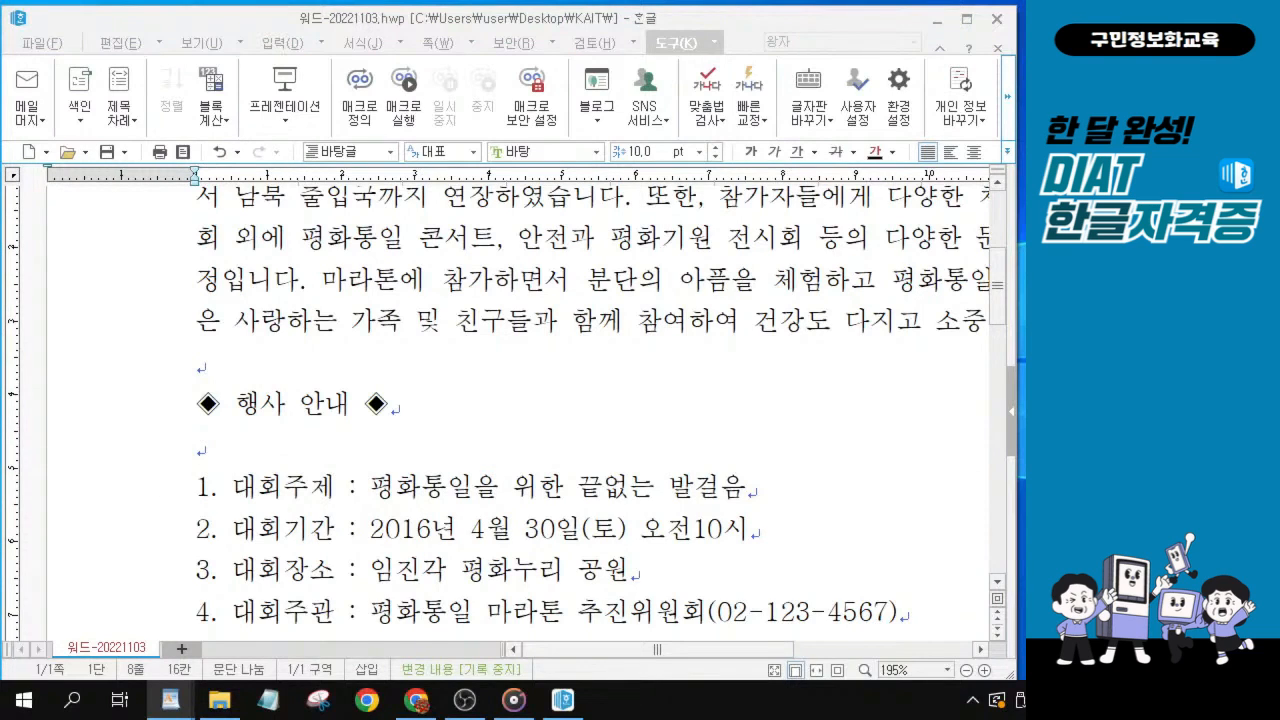
scroll(414, 486, down, 3)
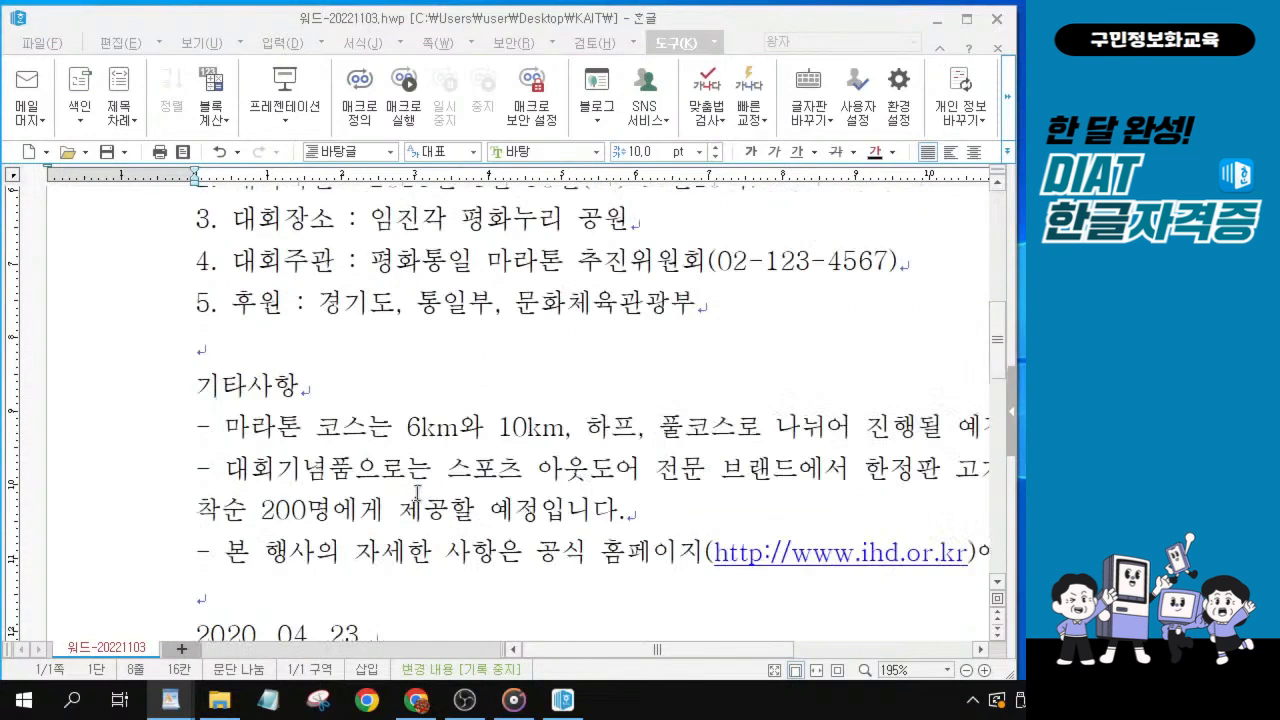
click(196, 387)
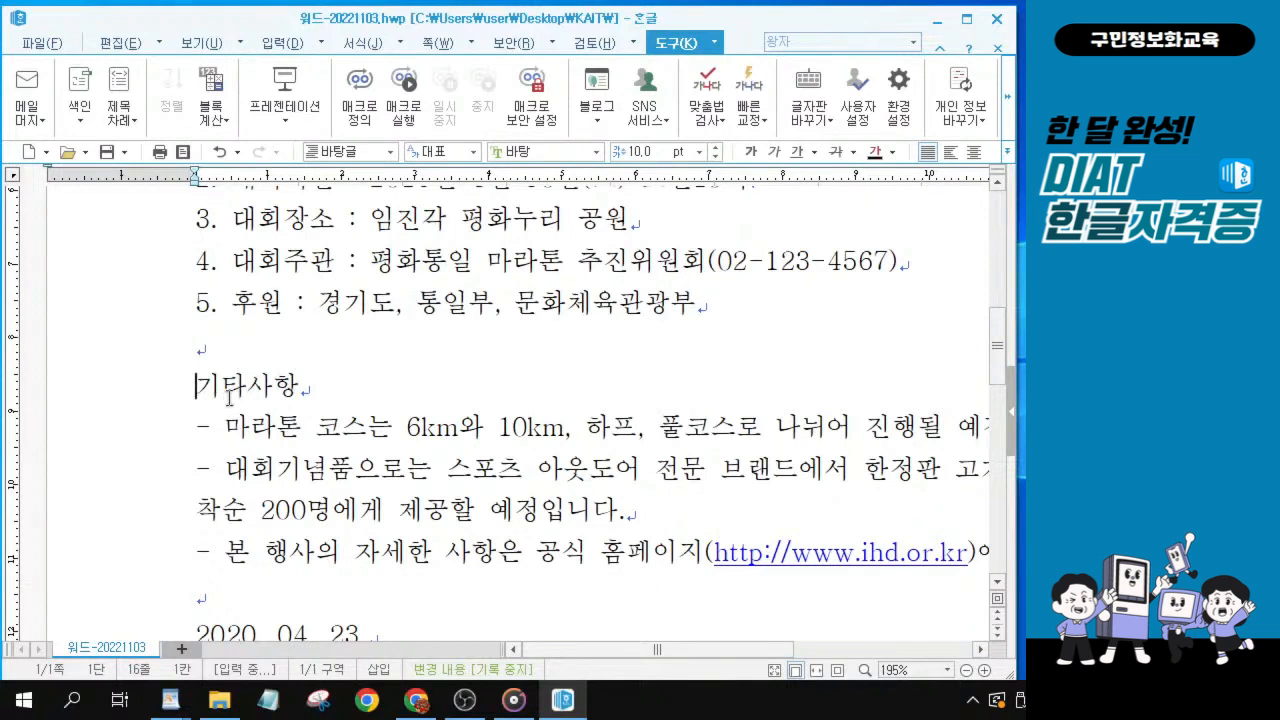
key(ctrl+F10)
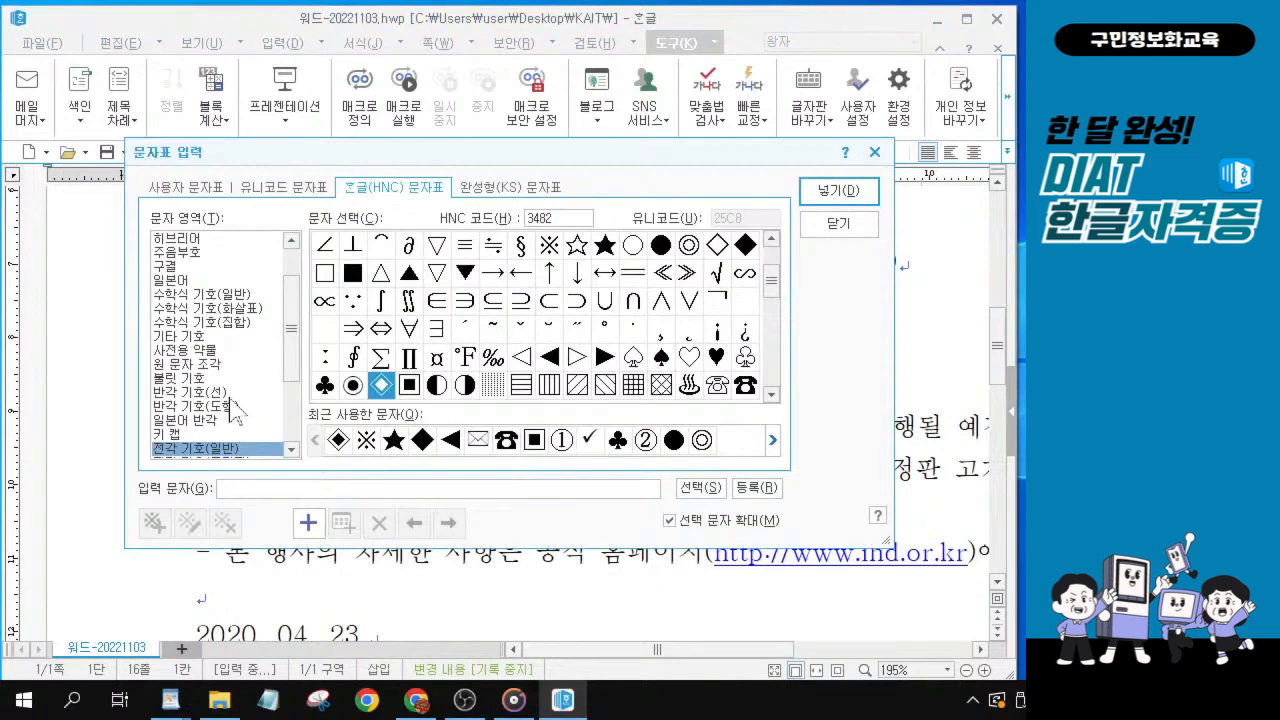
drag(588, 156, 728, 77)
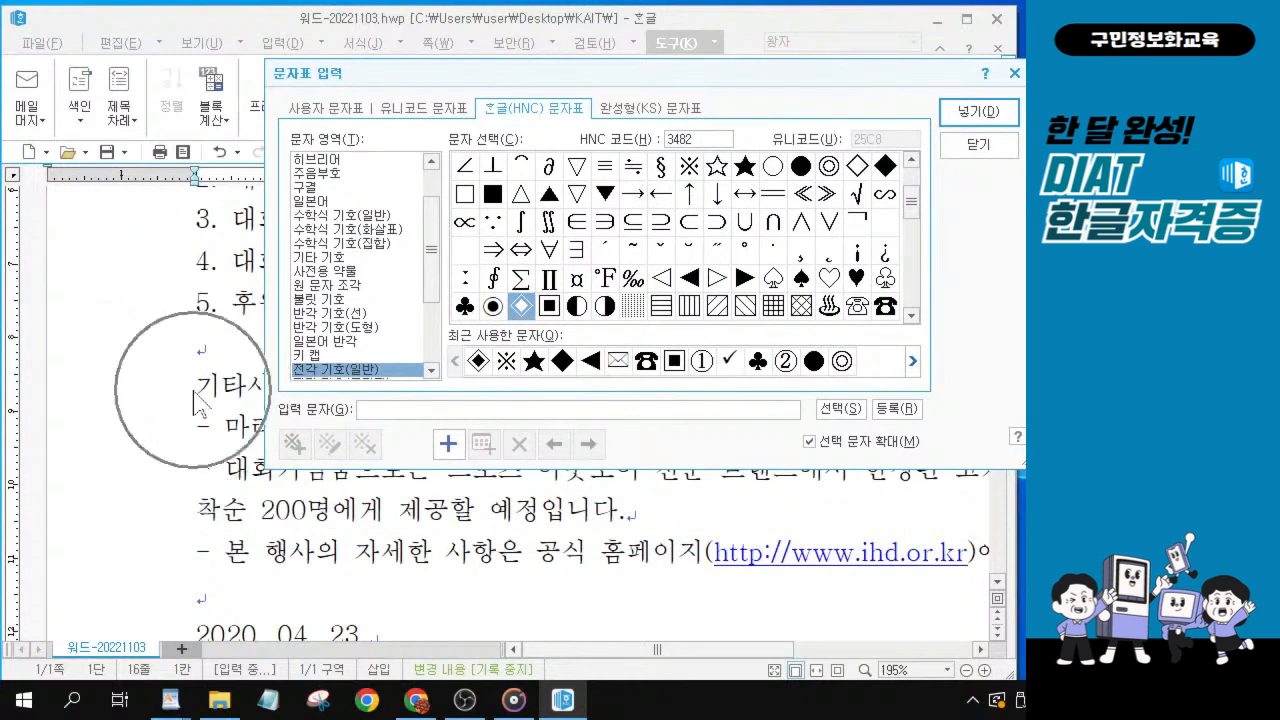
drag(566, 71, 484, 79)
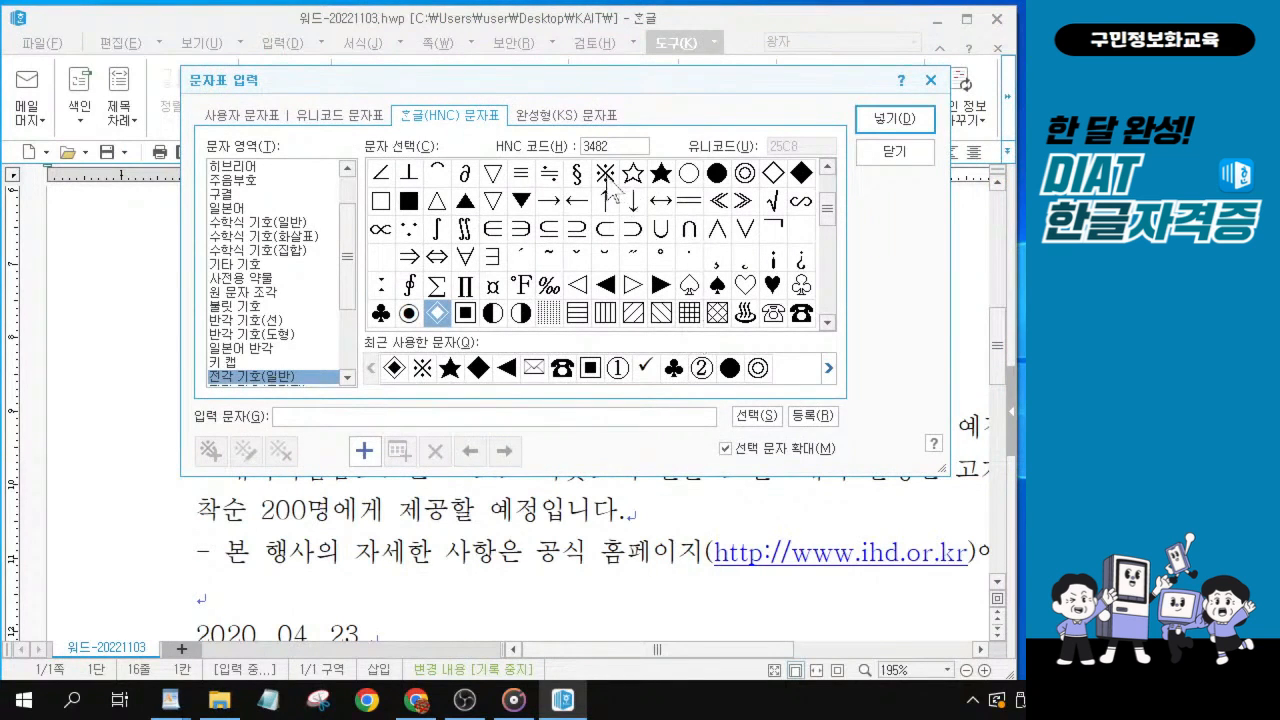
key(alt)
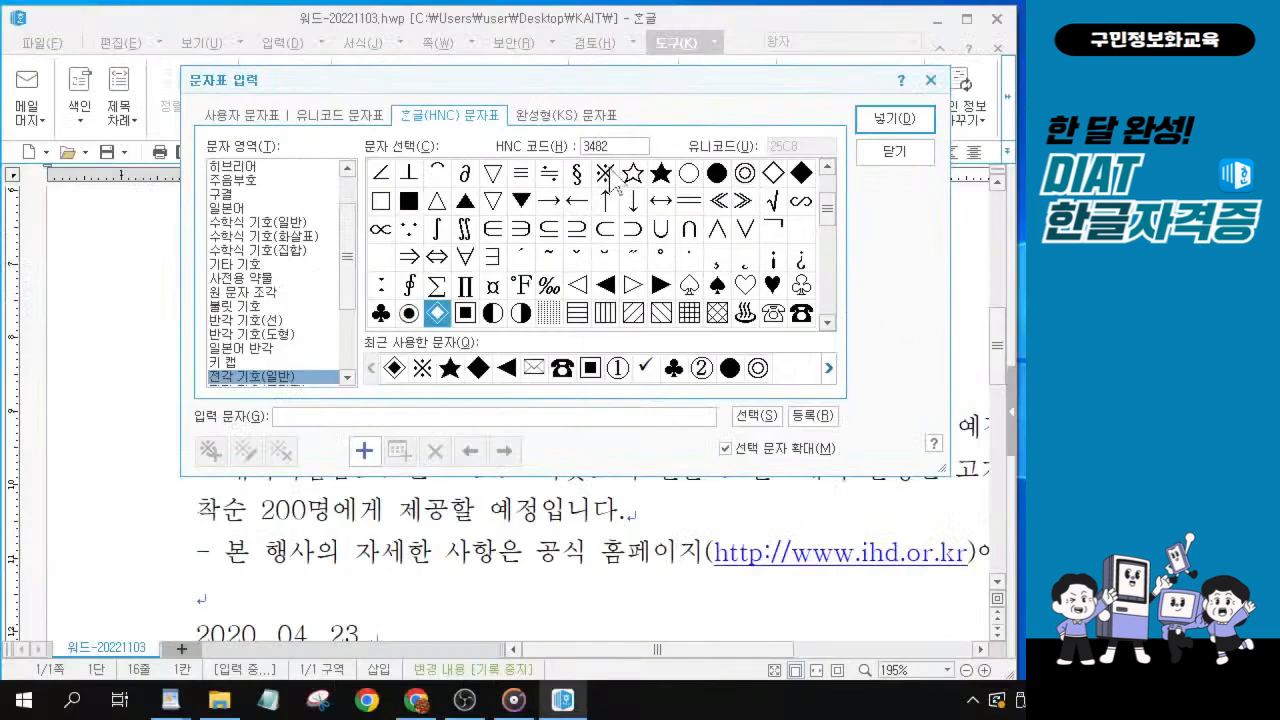
click(615, 190)
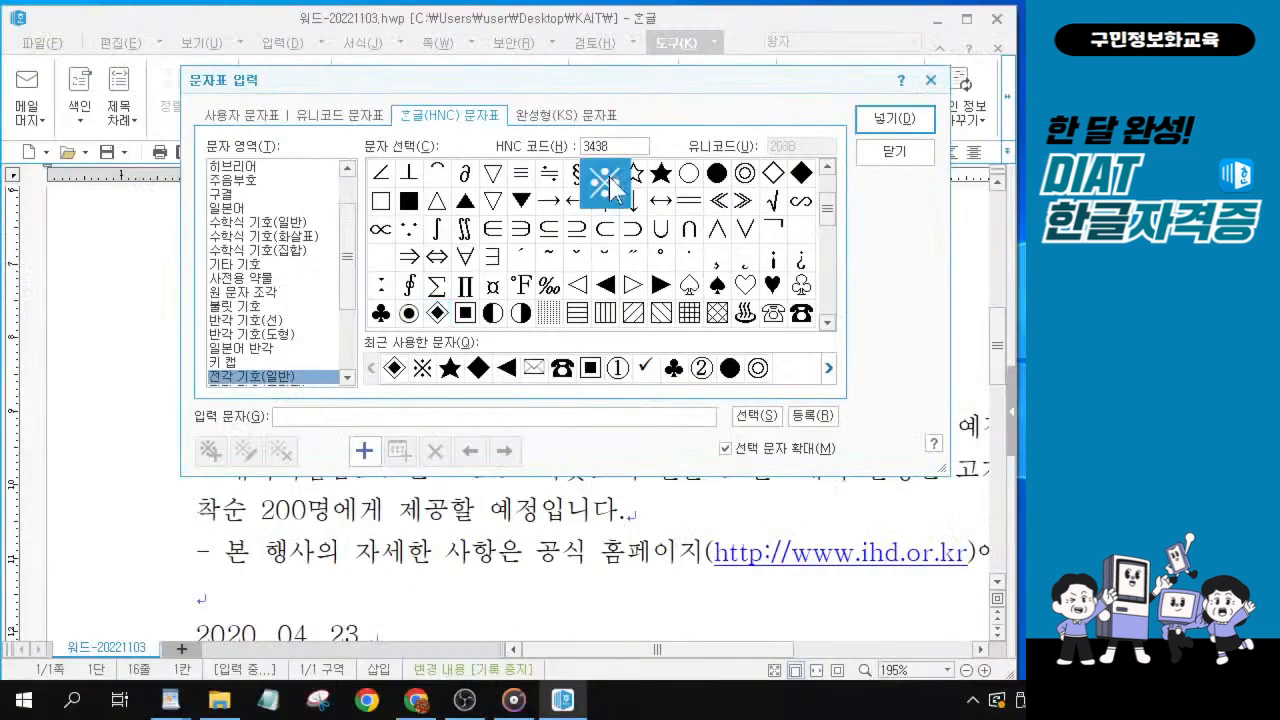
click(928, 124)
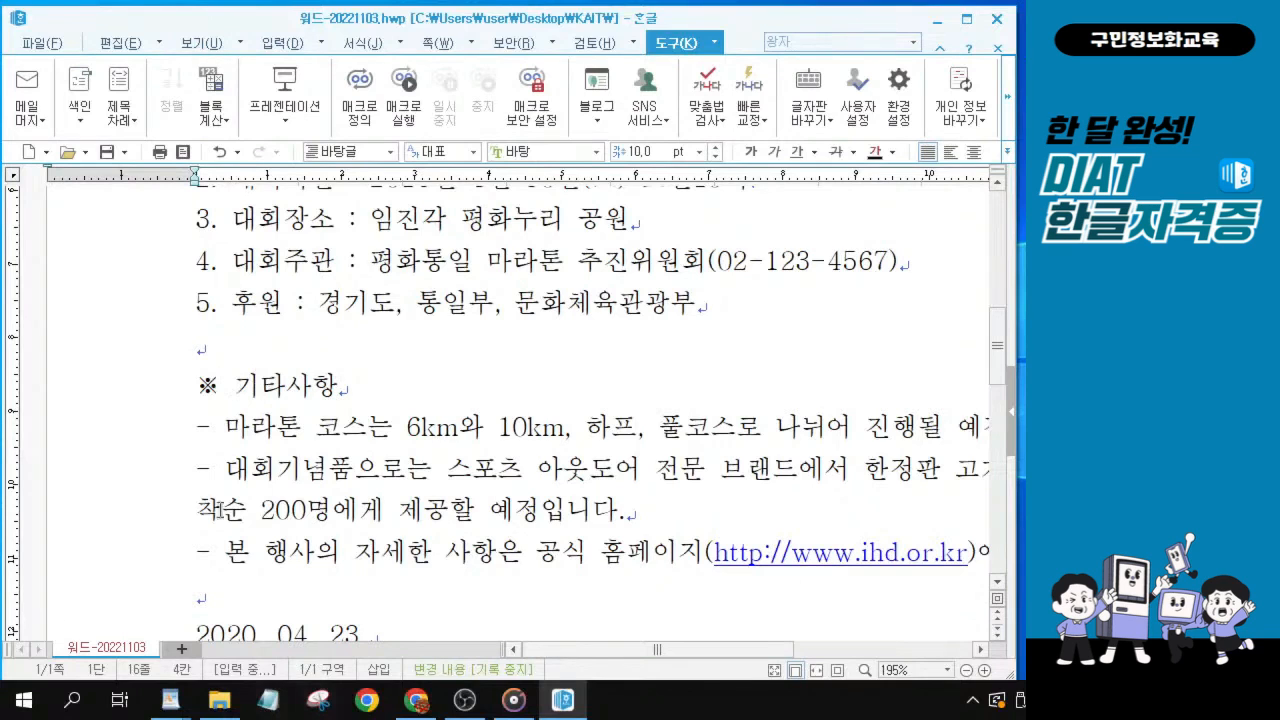
Make the phrase “평화통일 염원 마라톤”, including its quotation marks, bold and italic in the body paragraph.
key(alt+Tab)
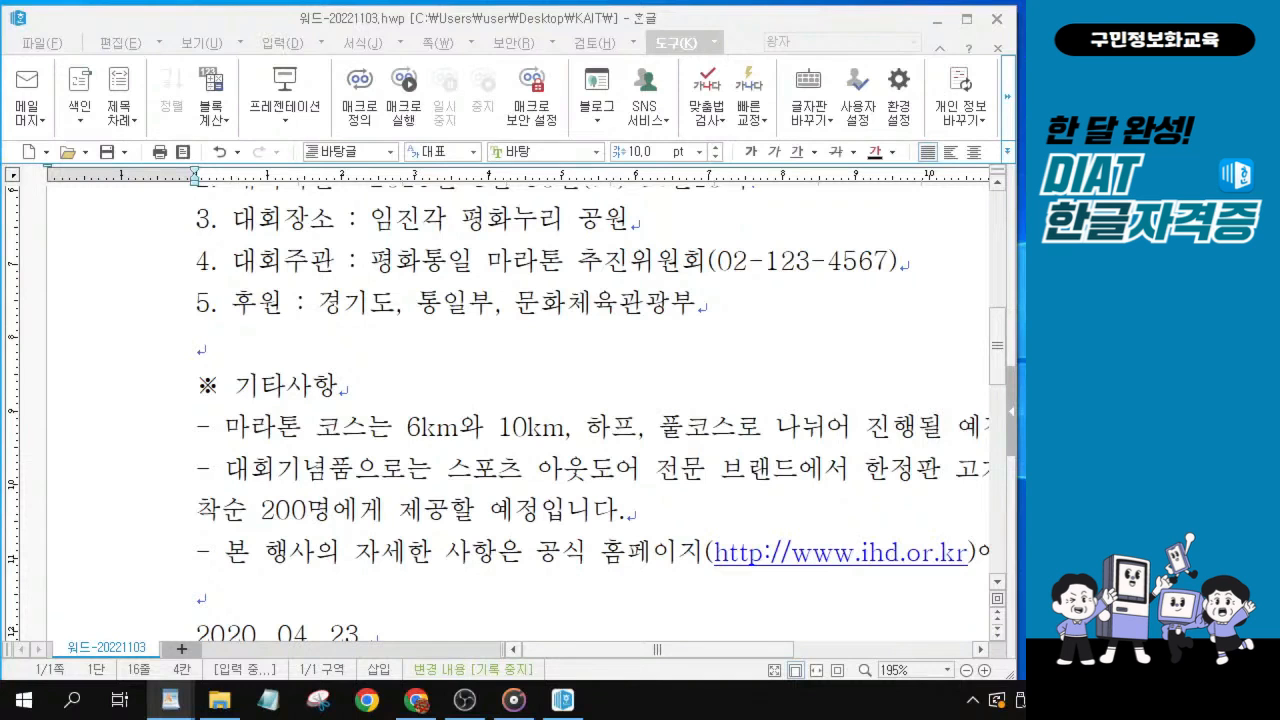
scroll(650, 310, up, 5)
click(556, 272)
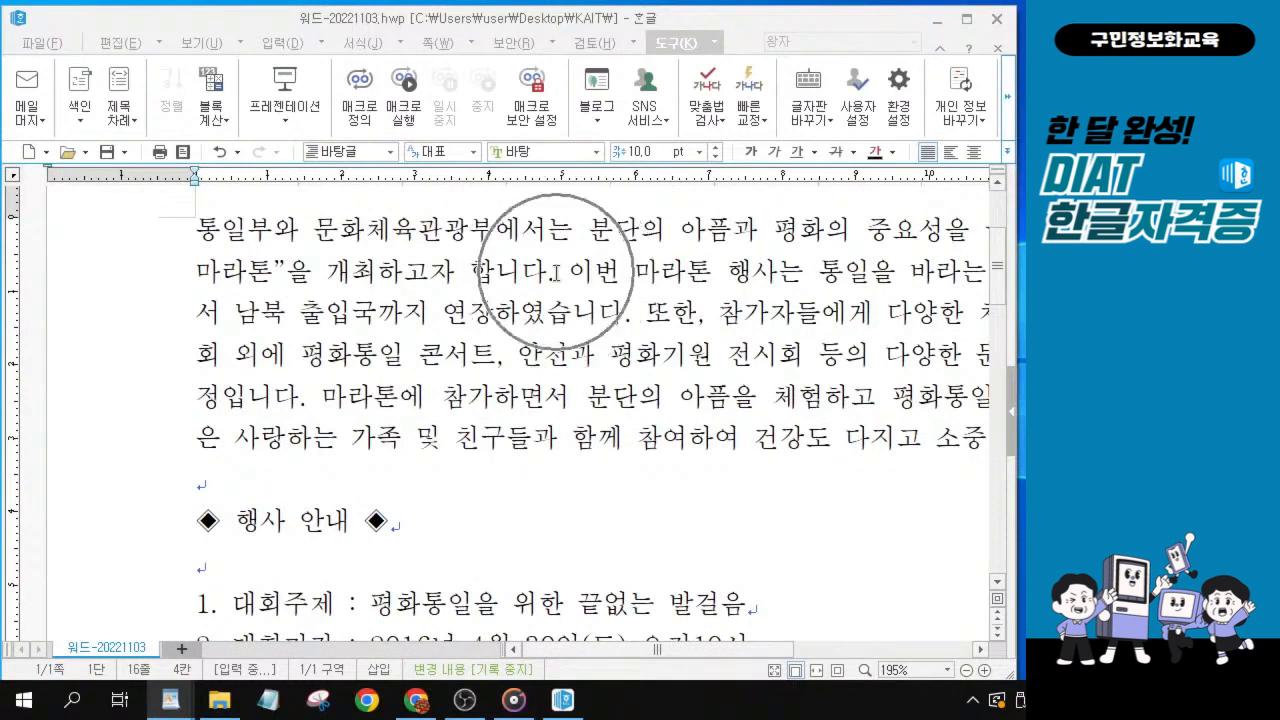
drag(673, 648, 836, 648)
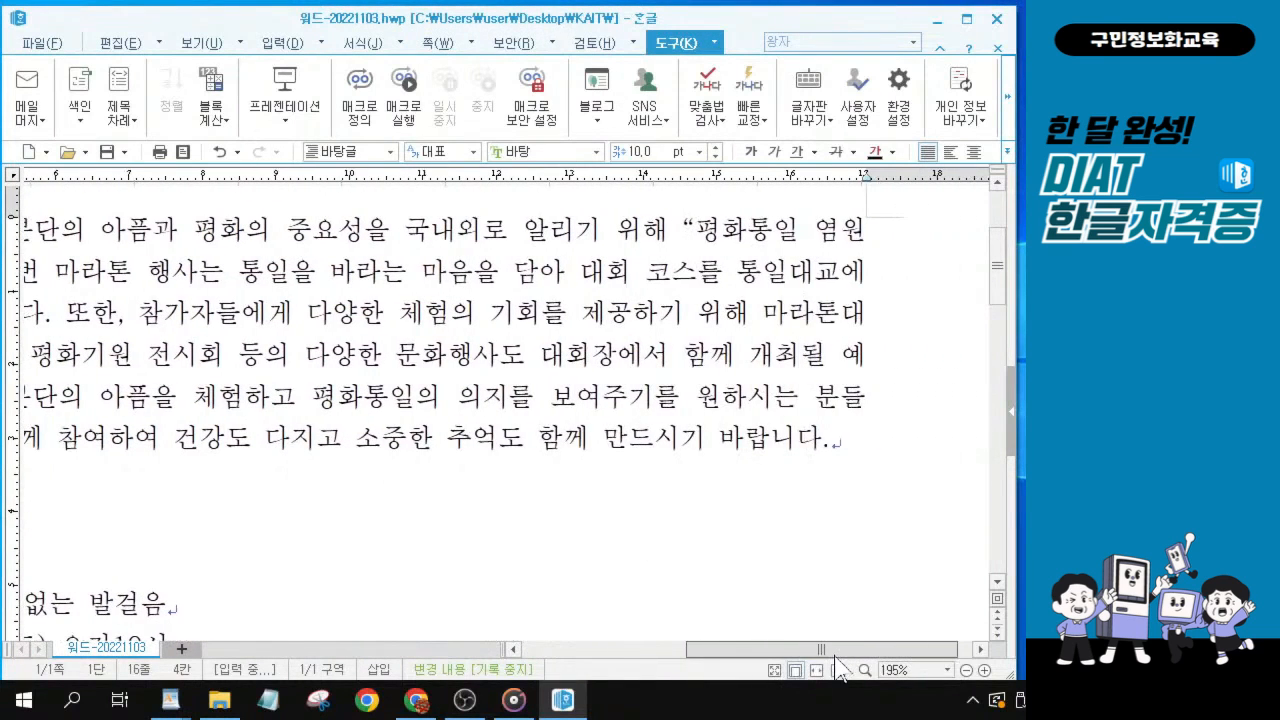
scroll(765, 231, up, 2)
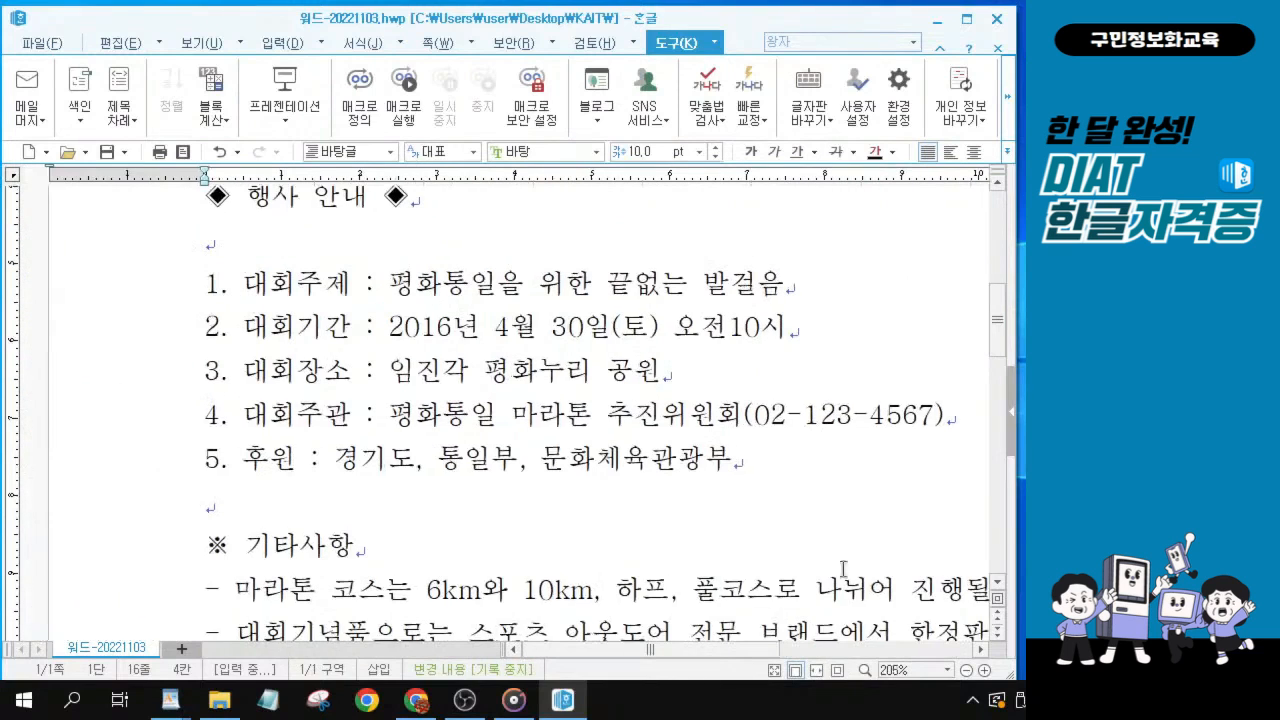
drag(997, 320, 997, 228)
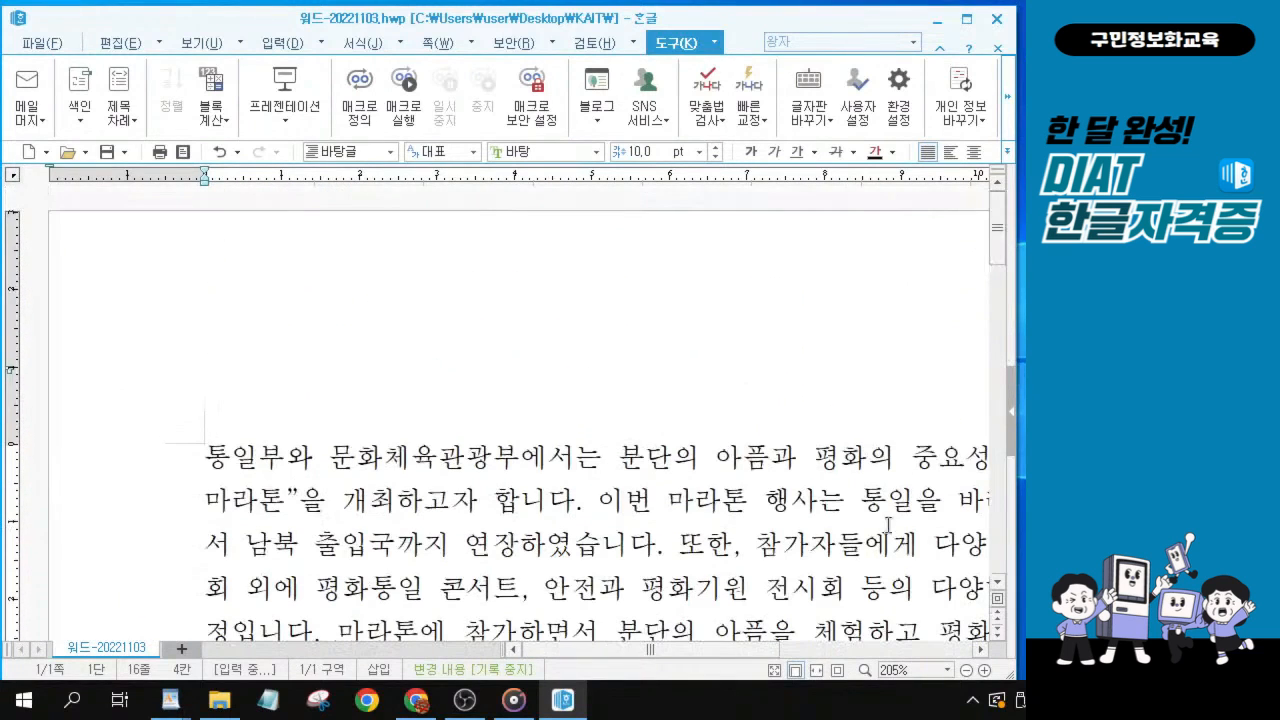
drag(736, 652, 930, 652)
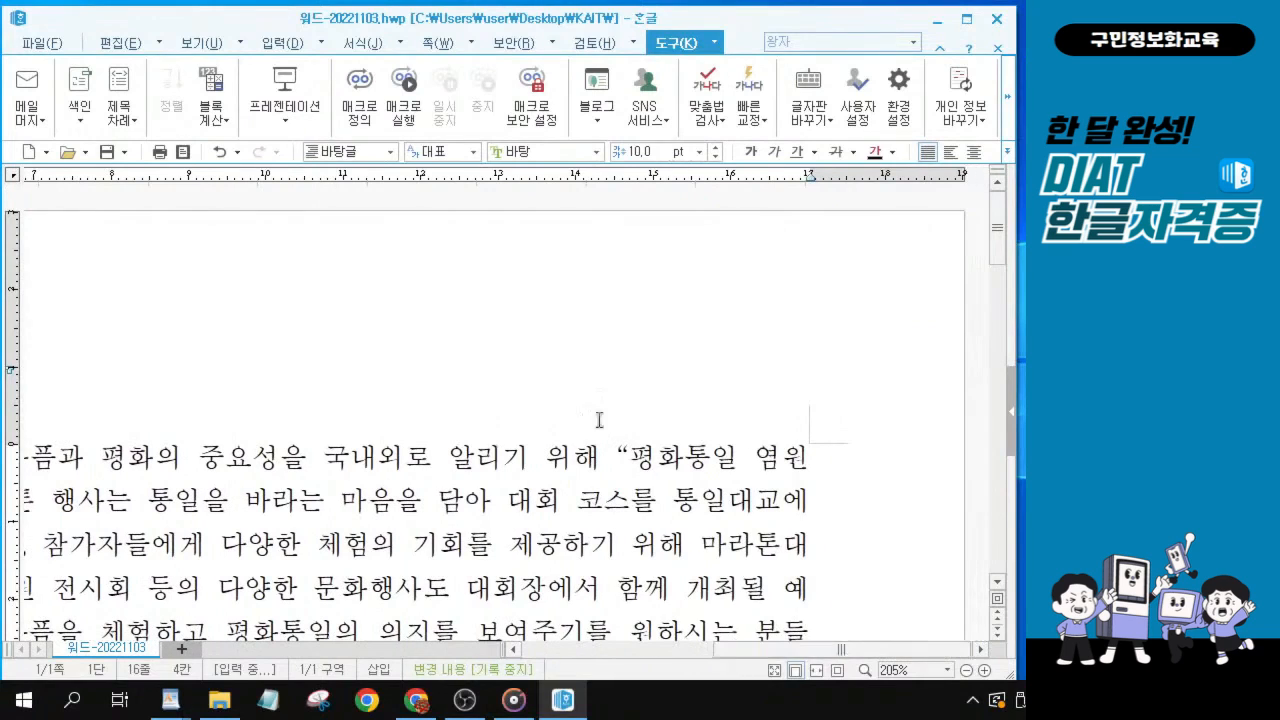
drag(630, 457, 819, 457)
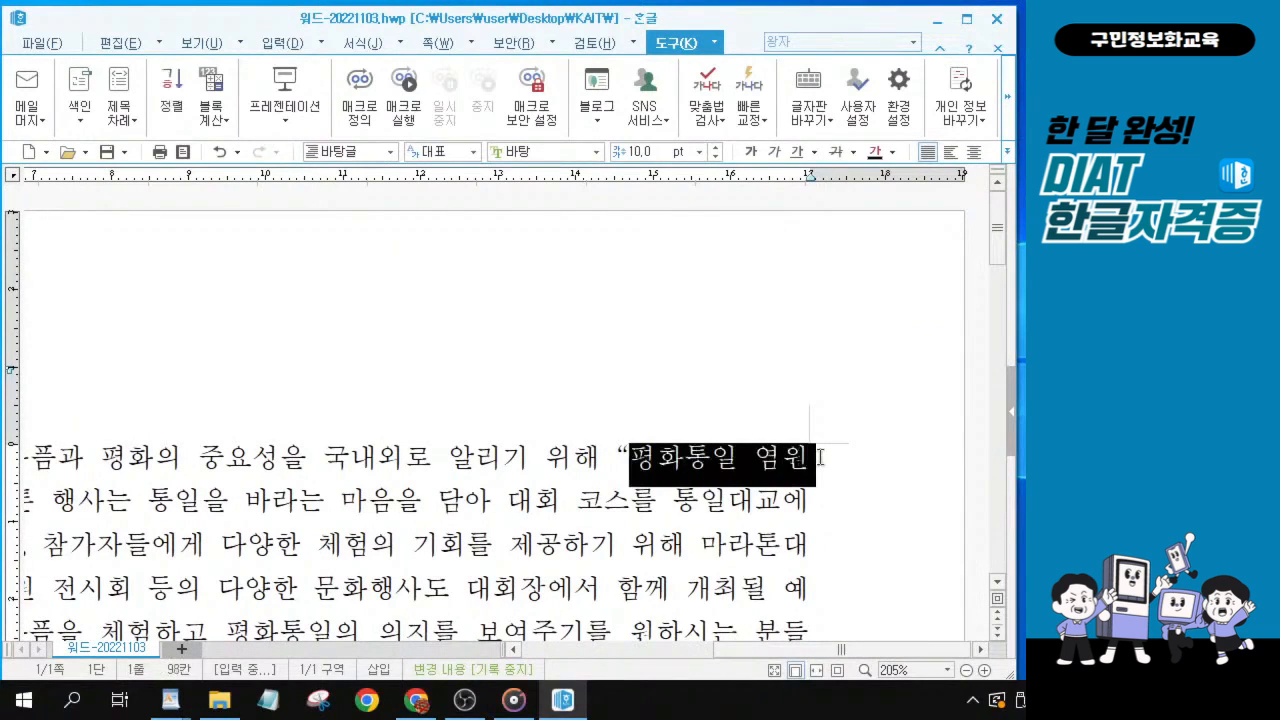
click(728, 473)
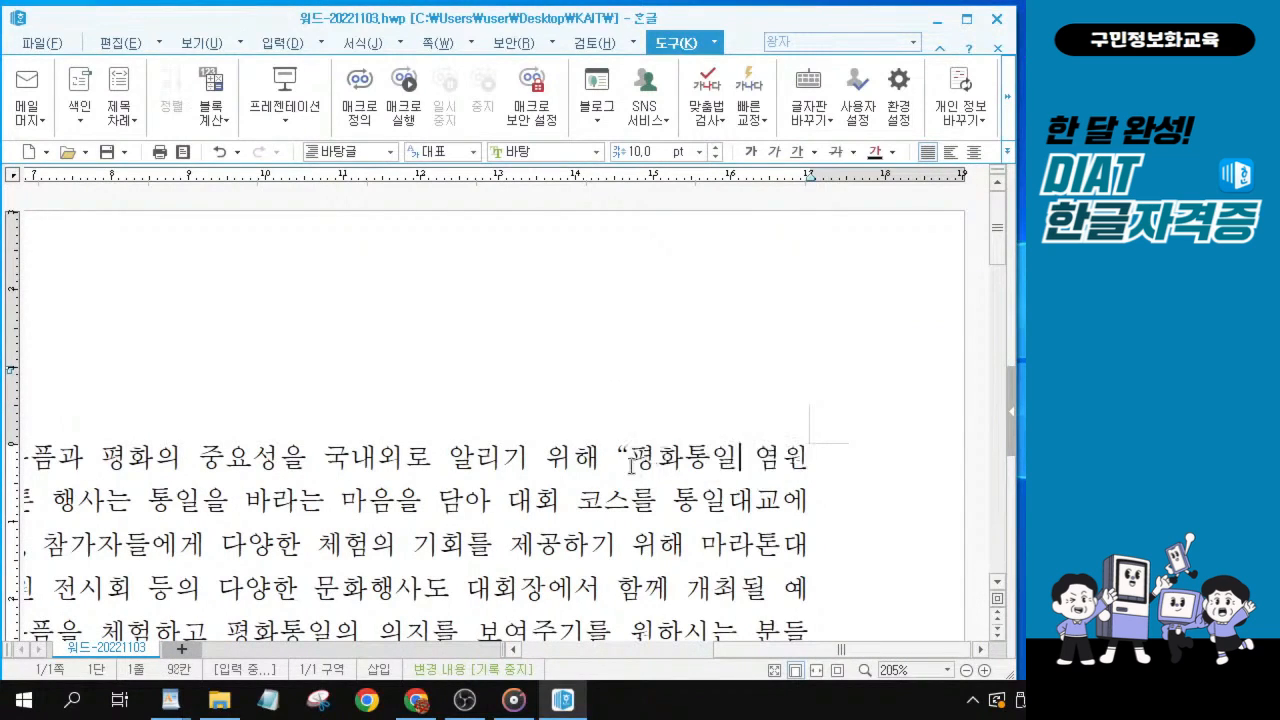
drag(619, 454, 776, 454)
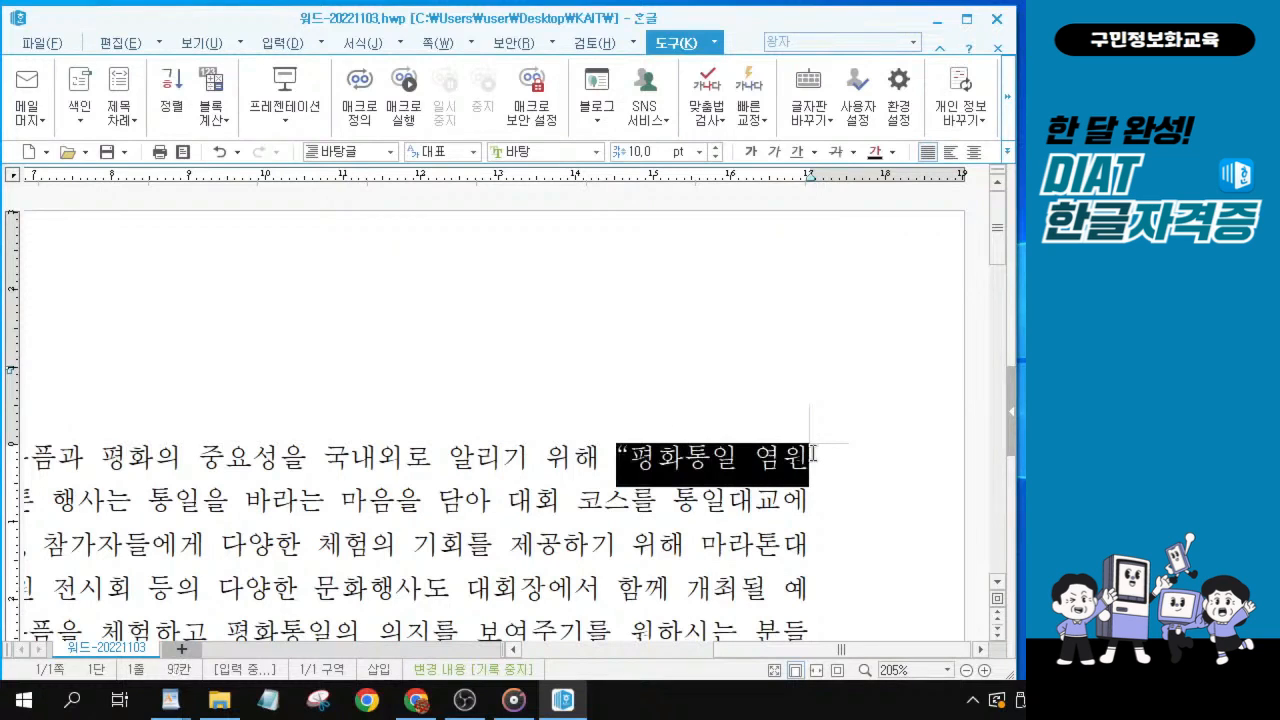
drag(812, 454, 103, 510)
scroll(307, 517, down, 1)
scroll(307, 517, down, 2)
scroll(307, 517, down, 1)
drag(690, 650, 743, 650)
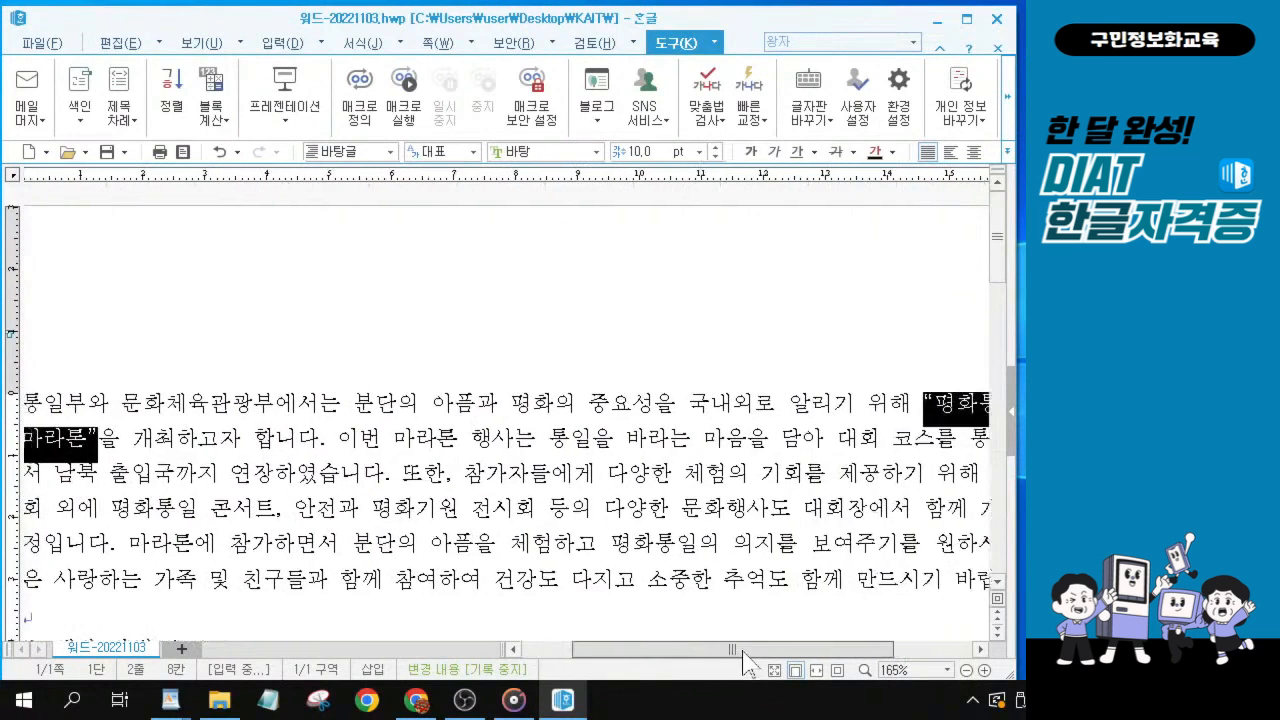
scroll(750, 500, down, 1)
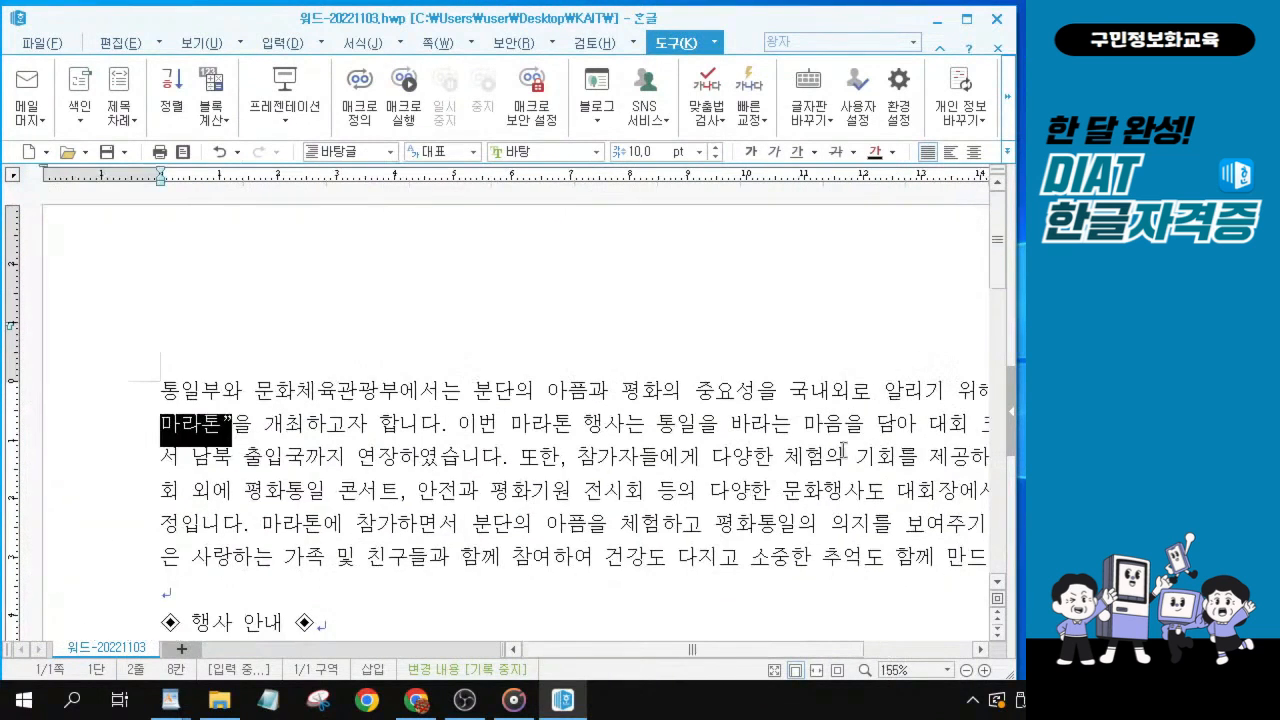
scroll(843, 450, down, 1)
drag(823, 650, 878, 657)
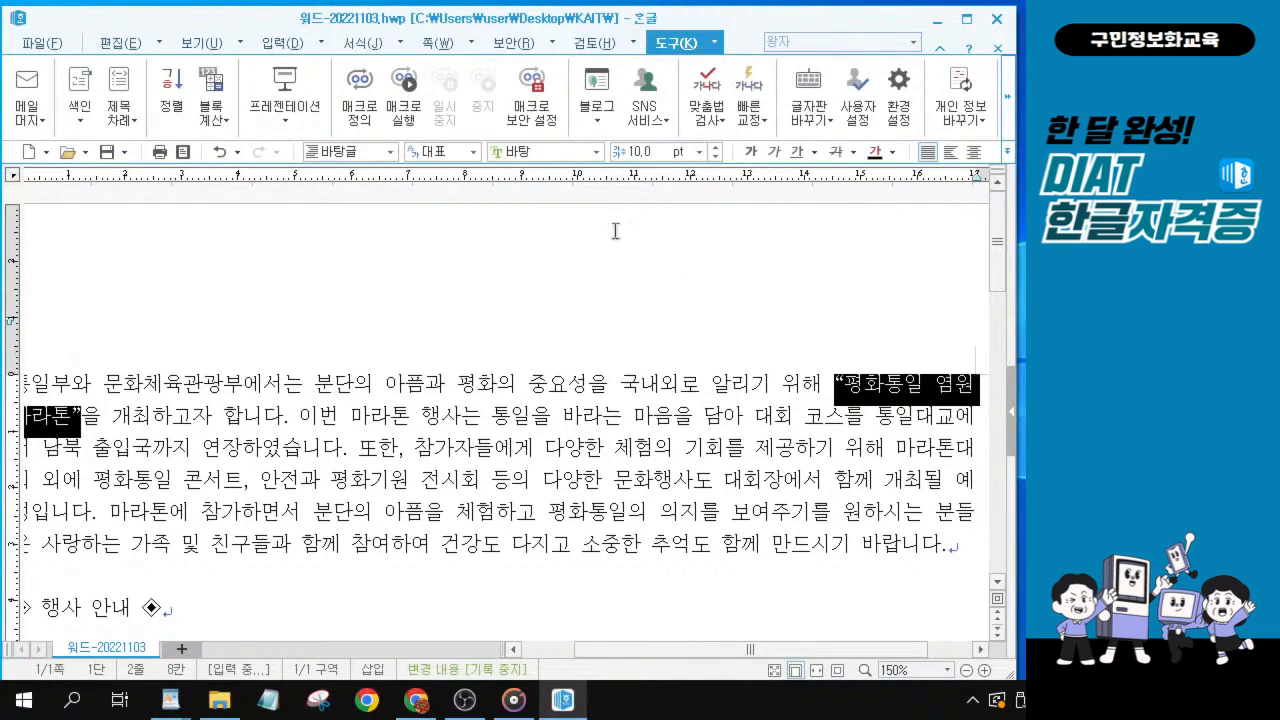
click(751, 155)
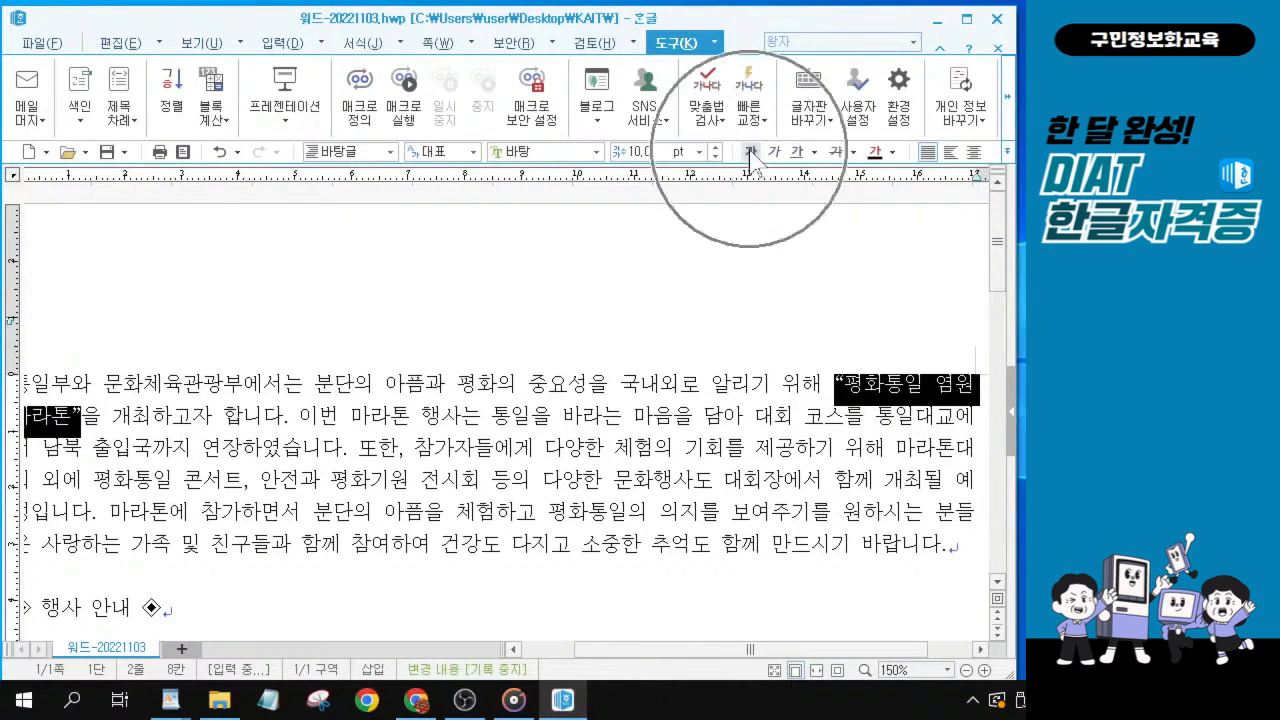
click(752, 157)
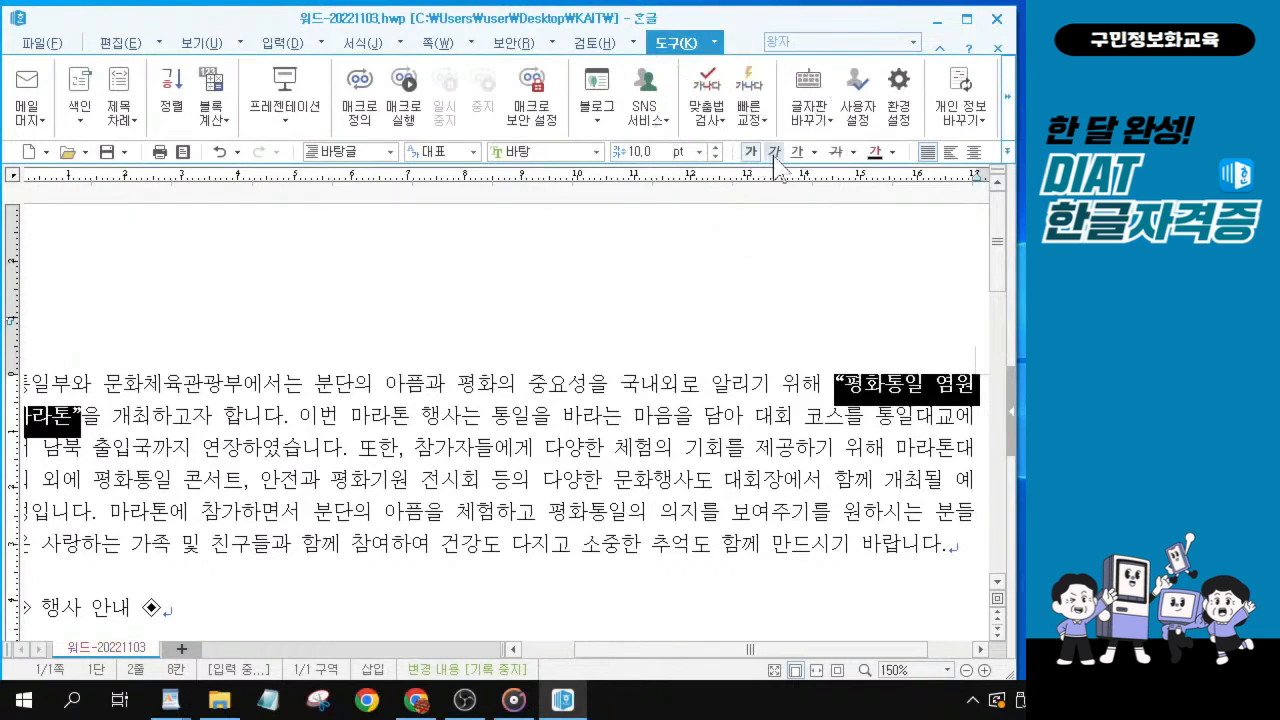
click(774, 155)
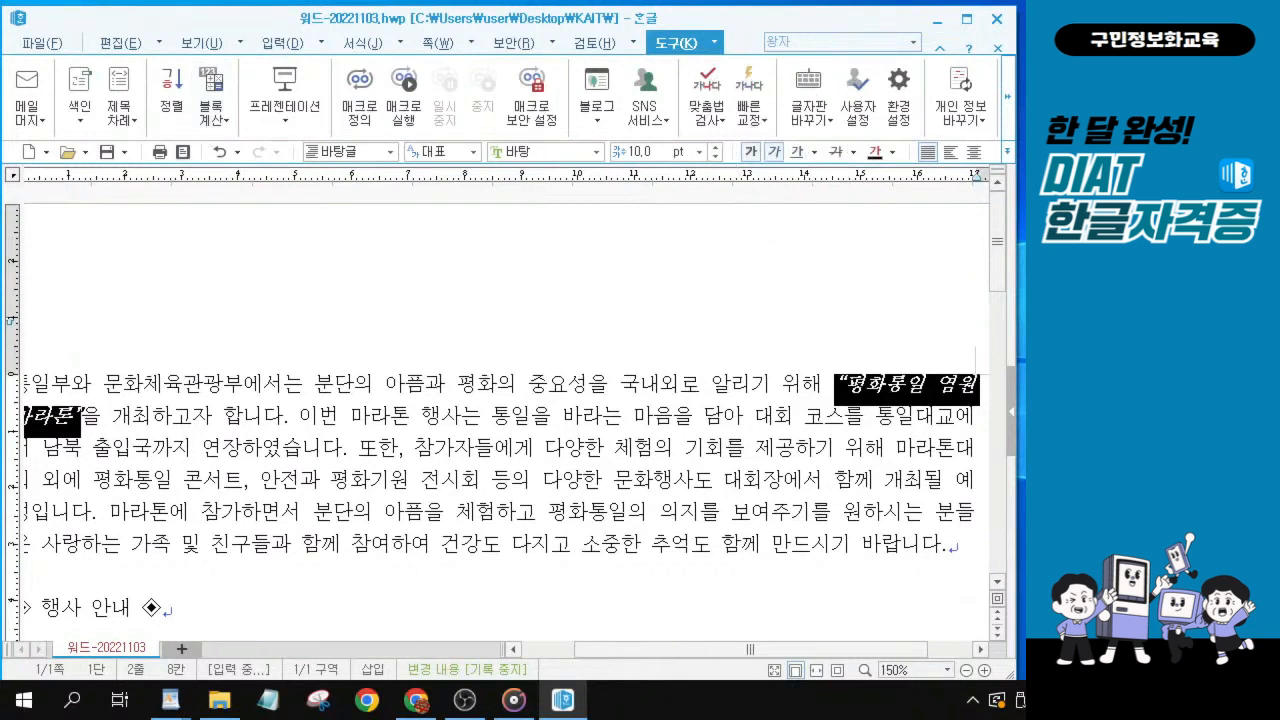
Change the font of the words 행사 안내 between the ◈ symbols in the heading to 굴림.
key(alt+Tab)
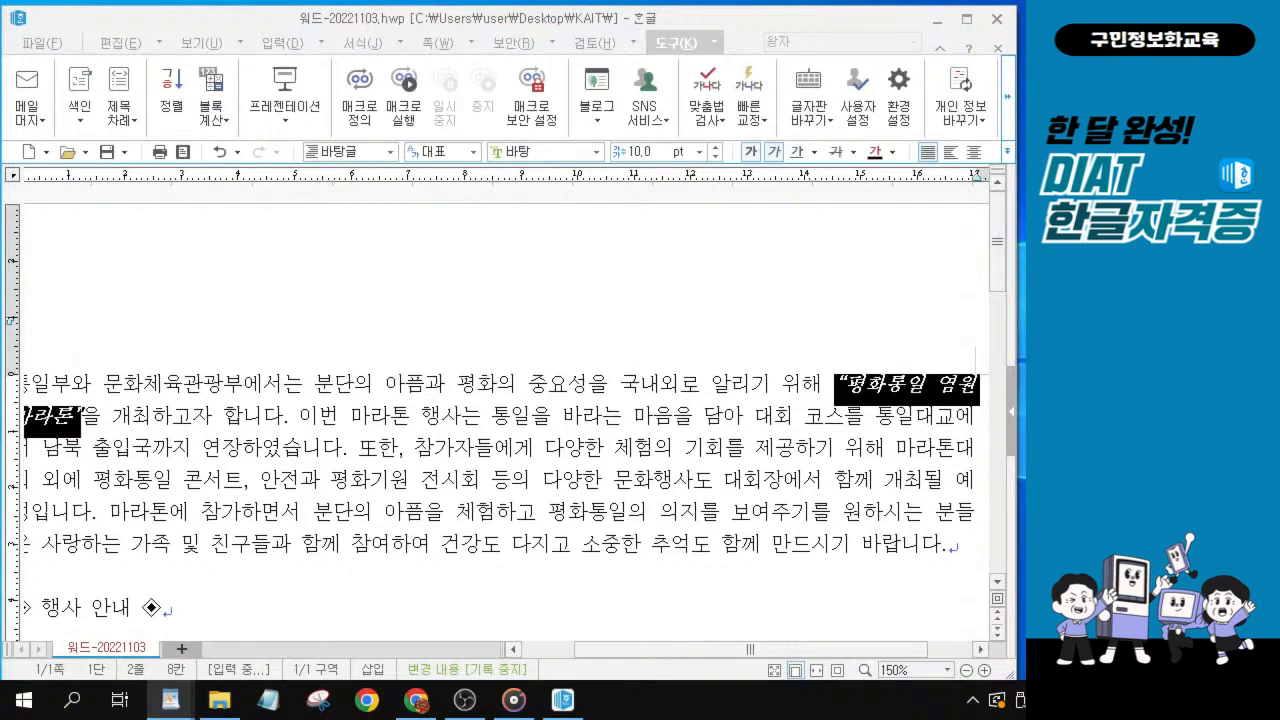
click(293, 470)
scroll(284, 518, down, 1)
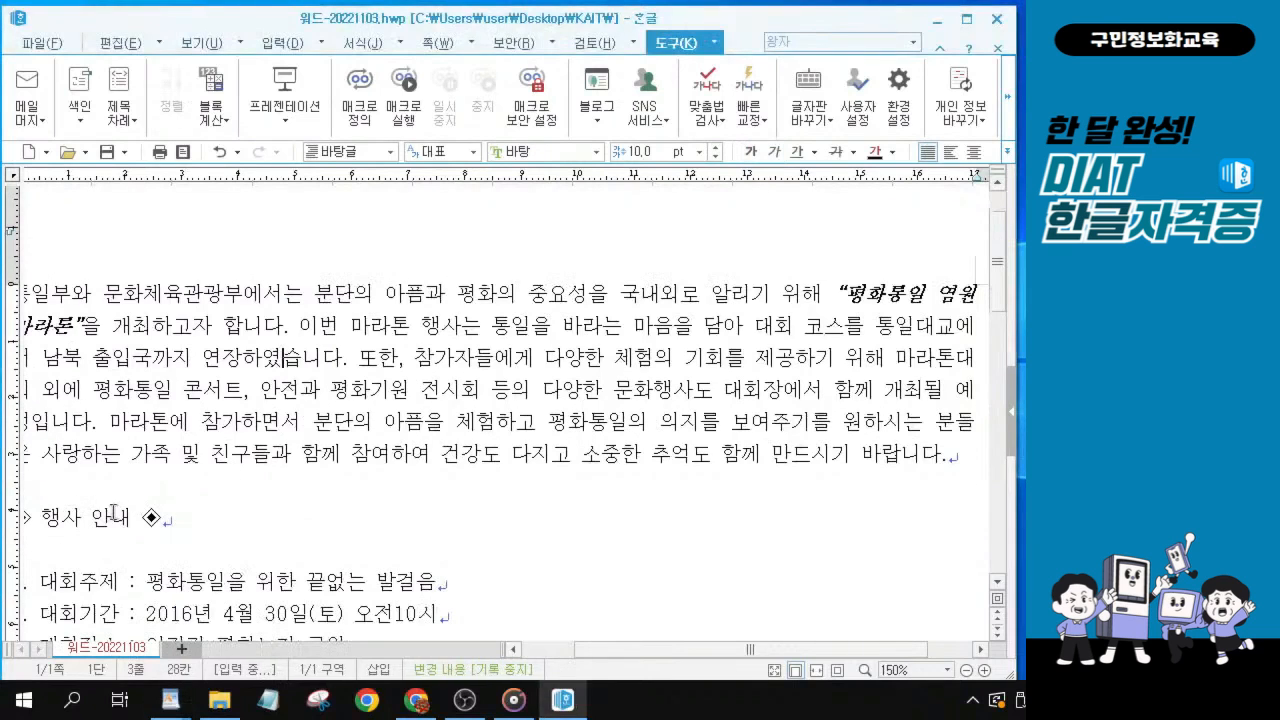
drag(611, 652, 577, 652)
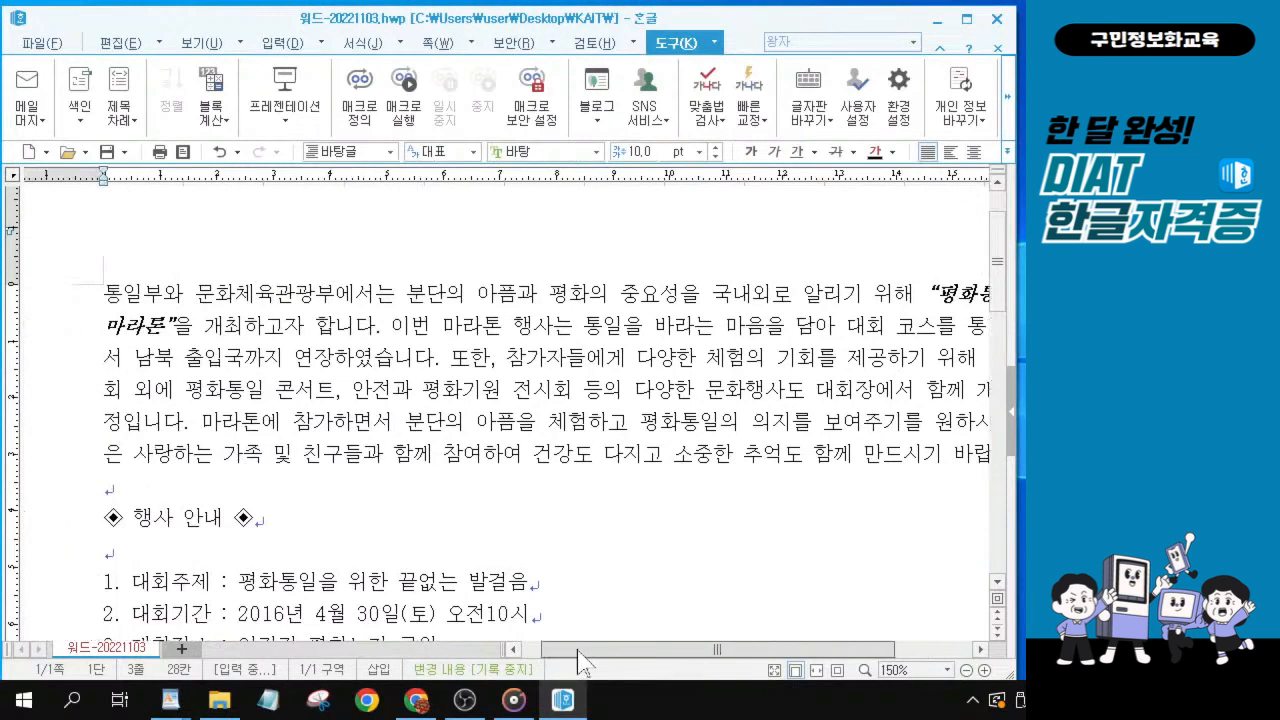
scroll(367, 538, down, 1)
click(183, 506)
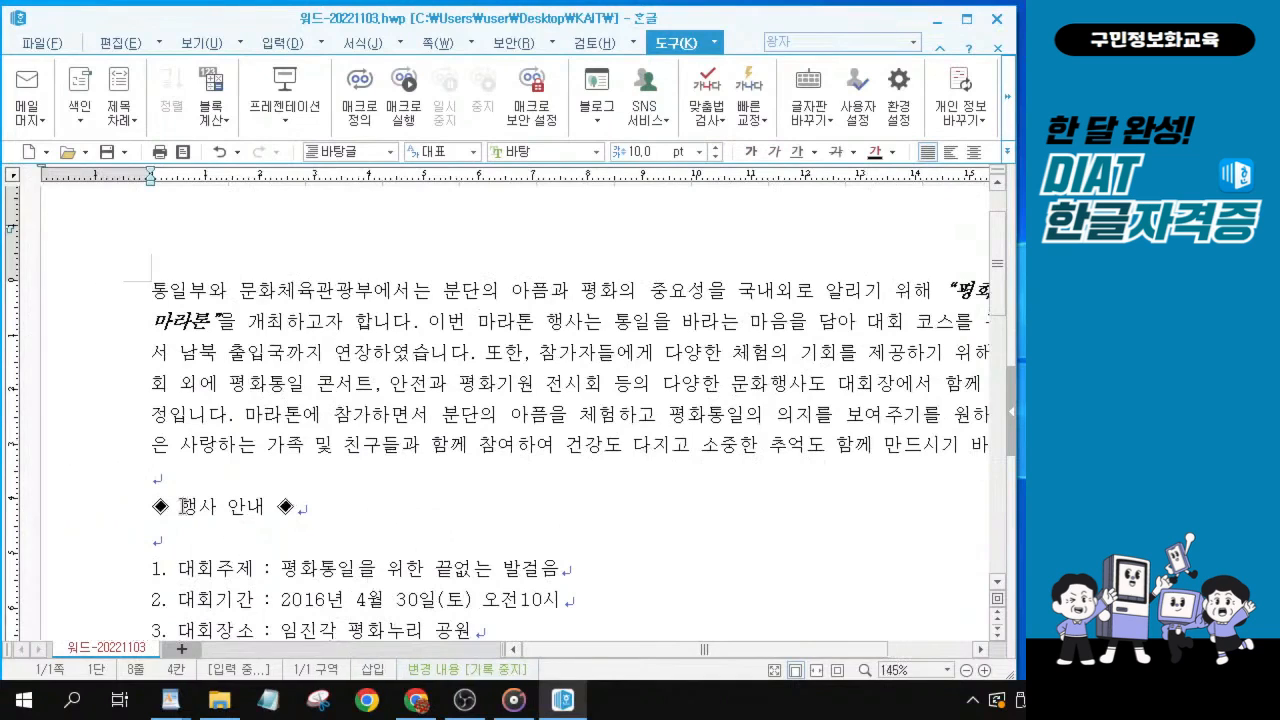
drag(183, 506, 270, 506)
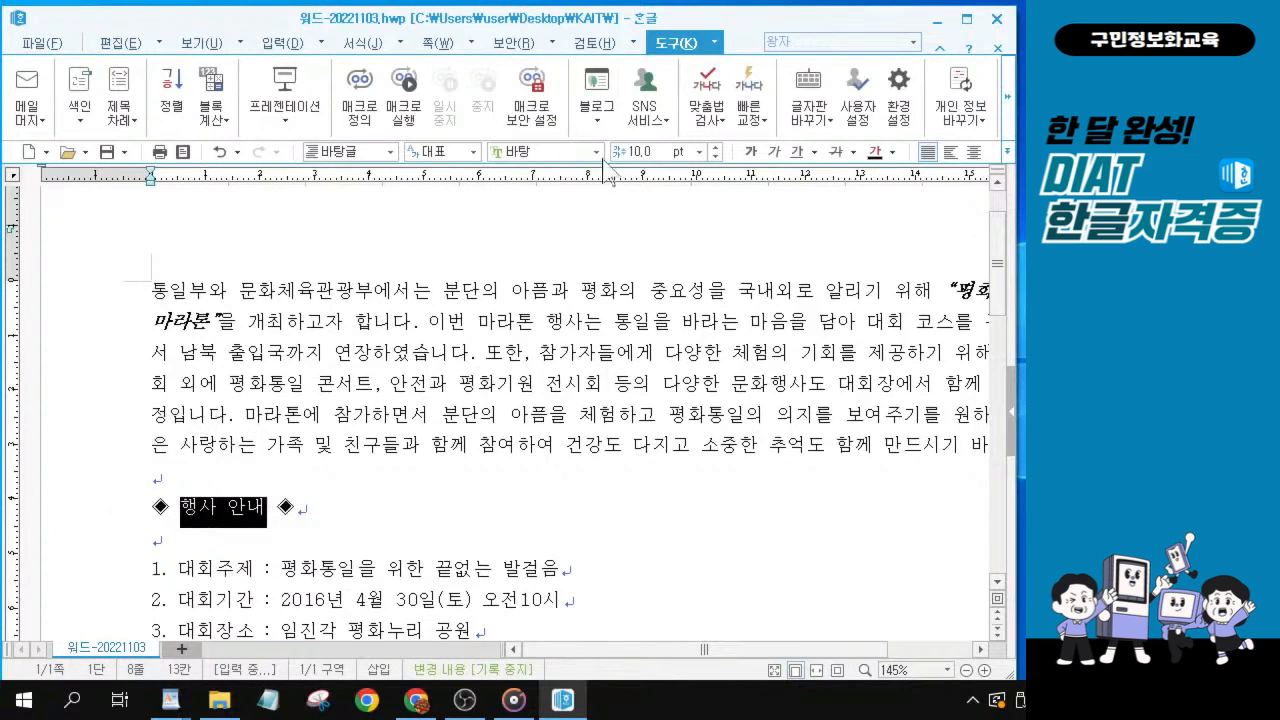
click(515, 152)
text(ㄱㅜㄹ림)
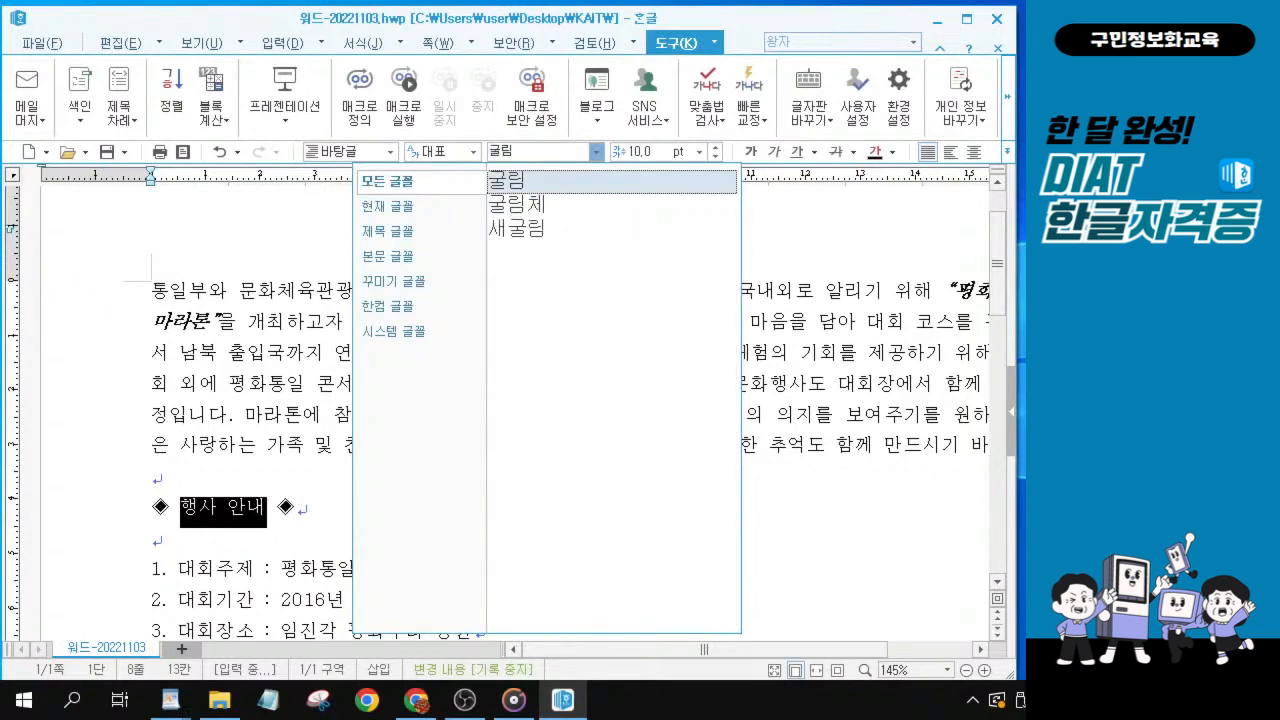
key(Return)
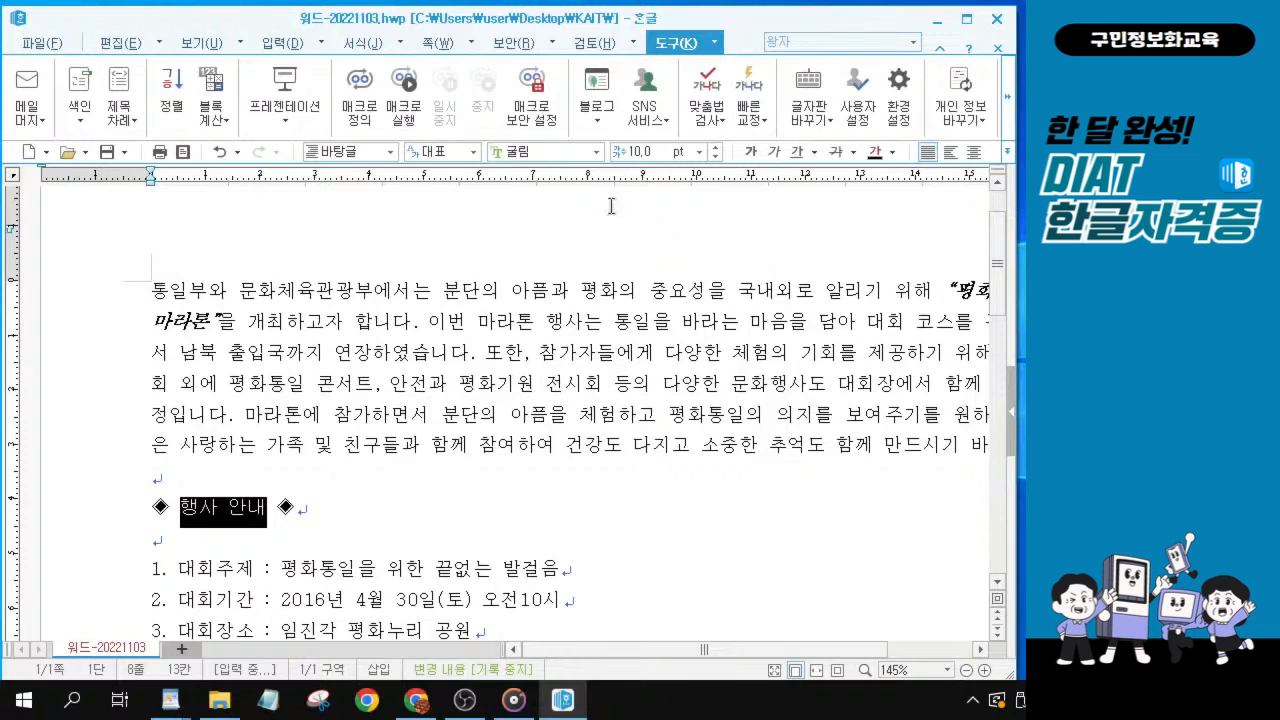
Make the organizer's name and phone number on the 대회주관 line italic and underlined.
key(ctrl)
key(ctrl)
key(ctrl)
scroll(466, 432, down, 2)
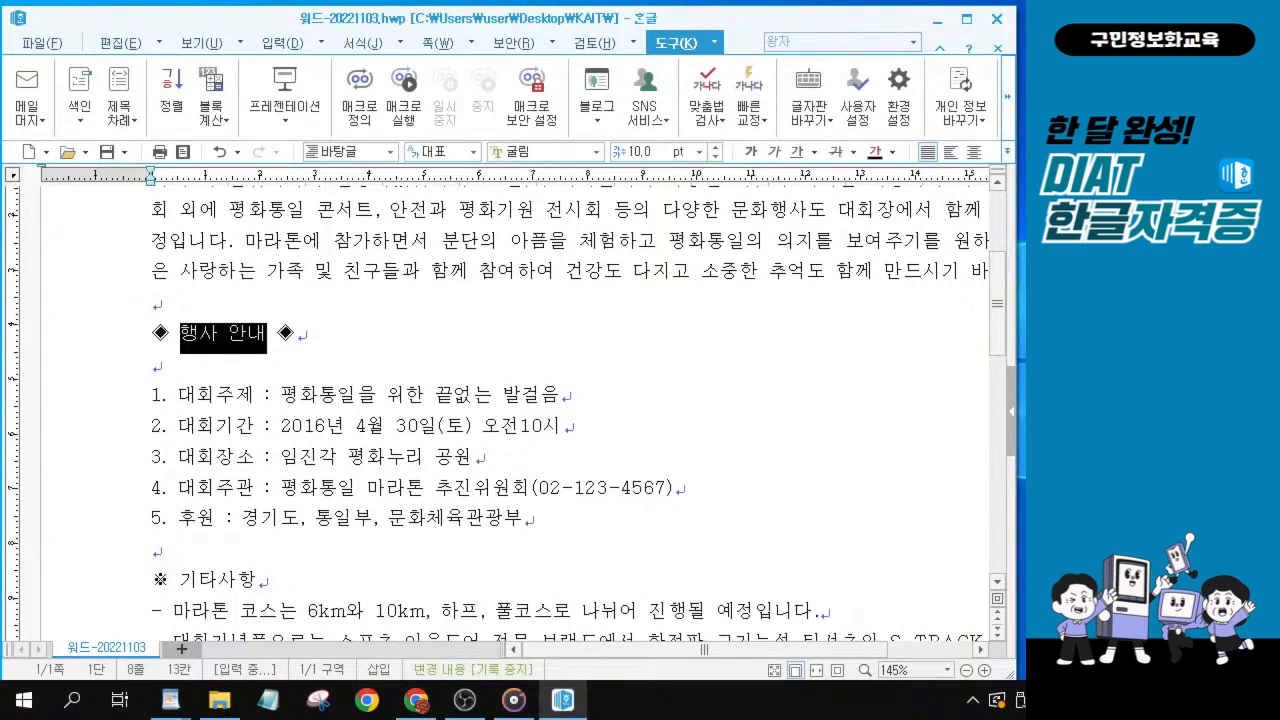
click(494, 506)
drag(281, 488, 706, 495)
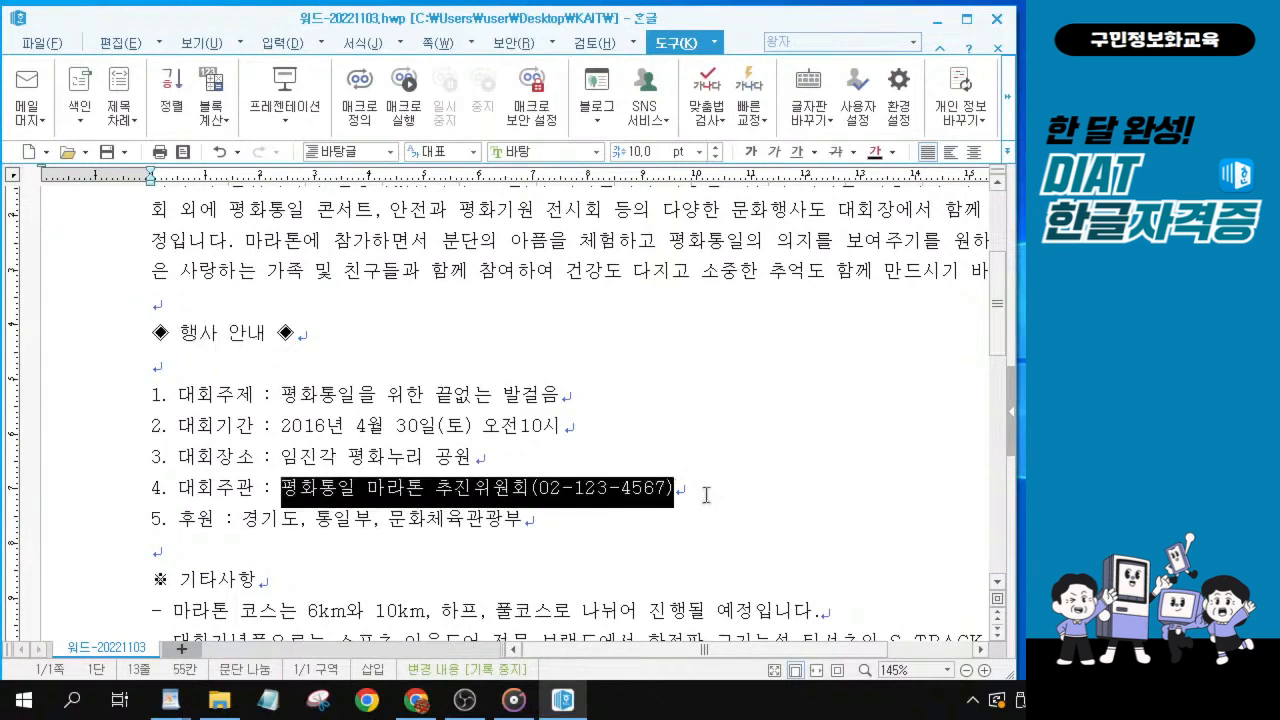
key(alt+Tab)
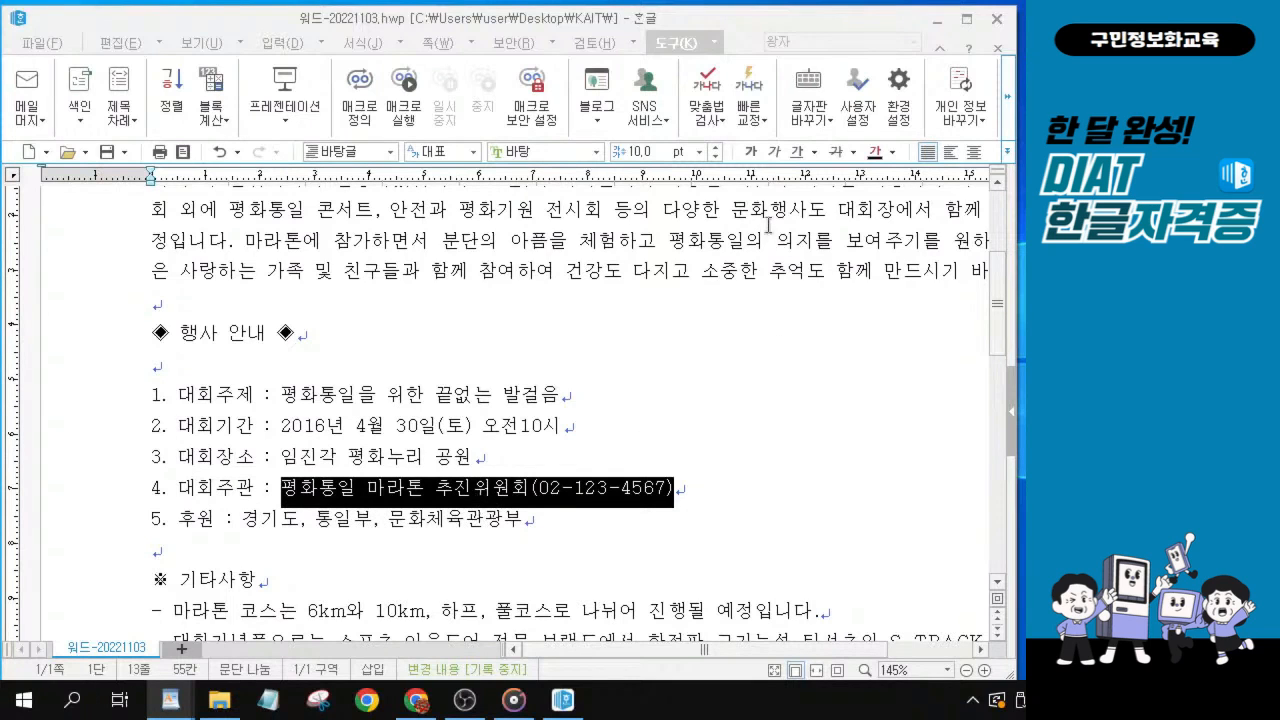
click(776, 153)
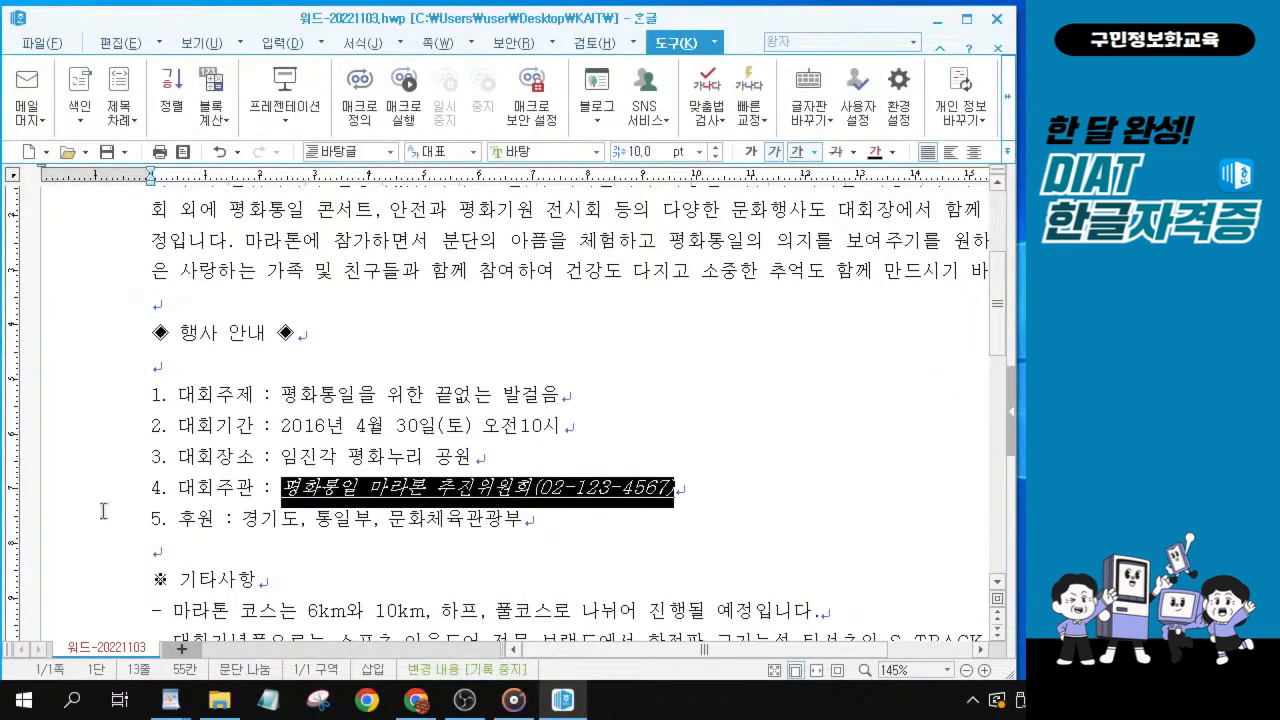
click(410, 573)
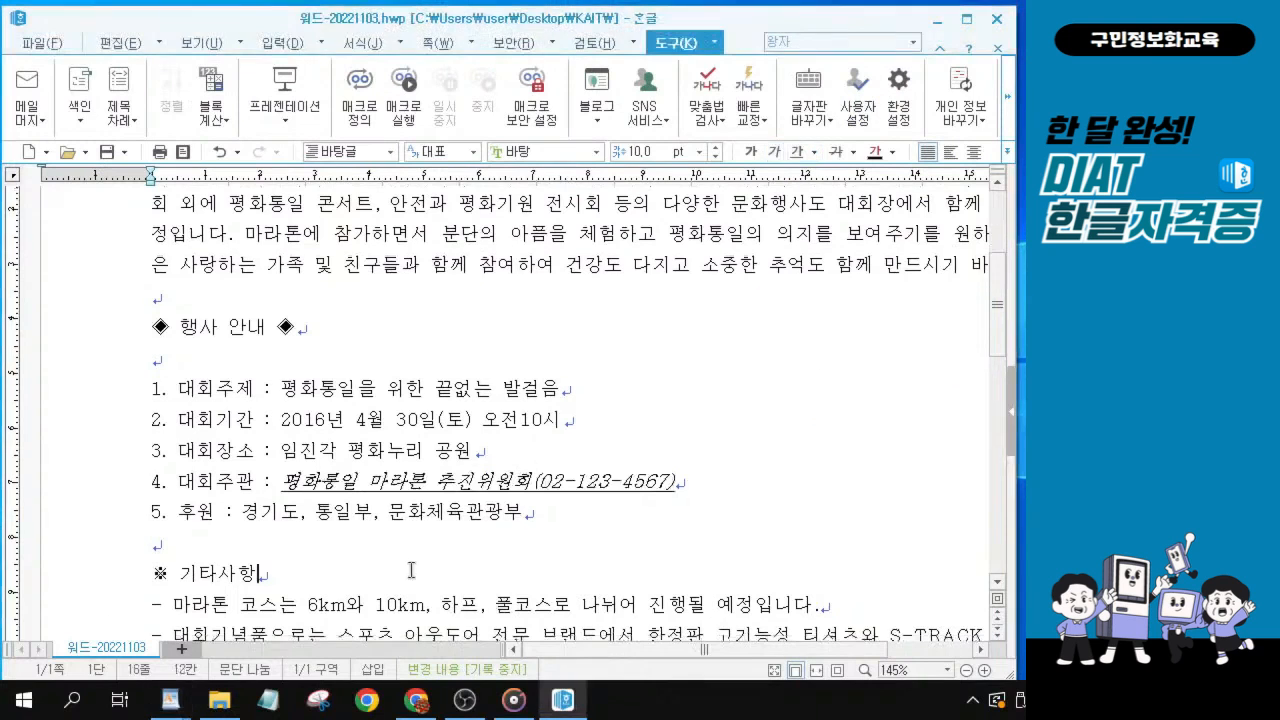
Set the font size of the date line 2020. 04. 23. to 12 pt.
scroll(430, 586, down, 3)
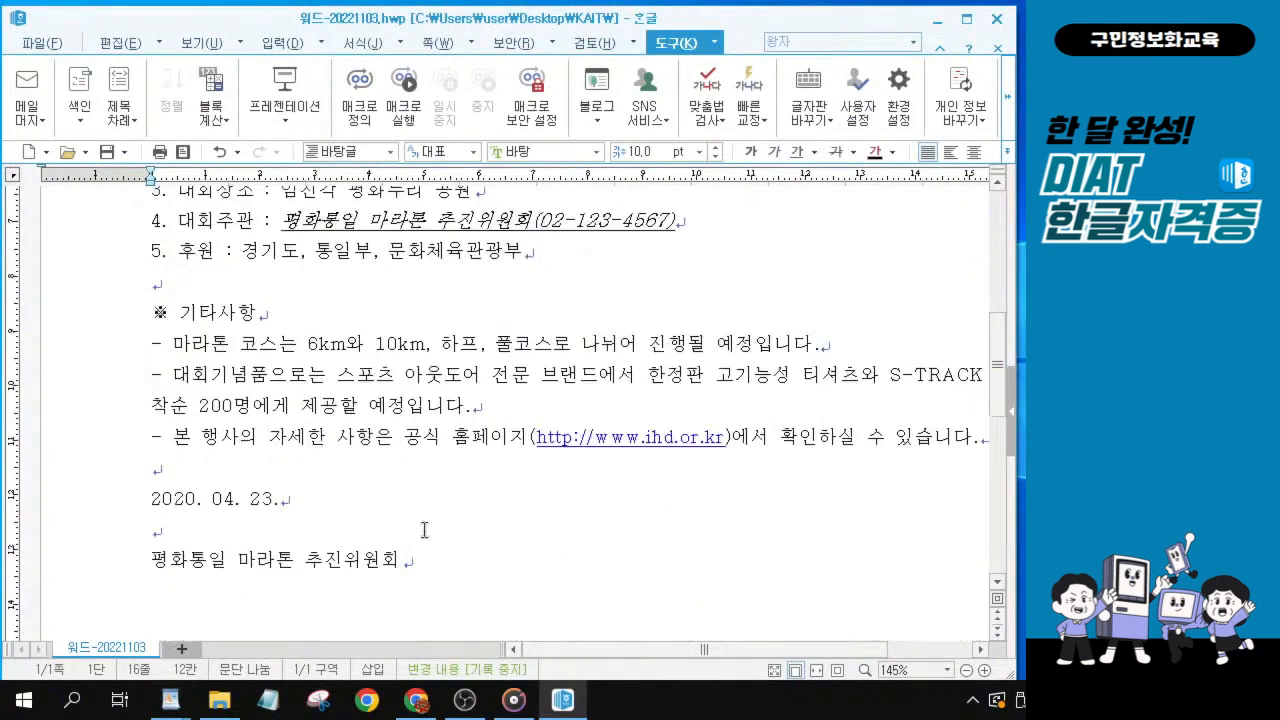
key(ctrl)
click(152, 502)
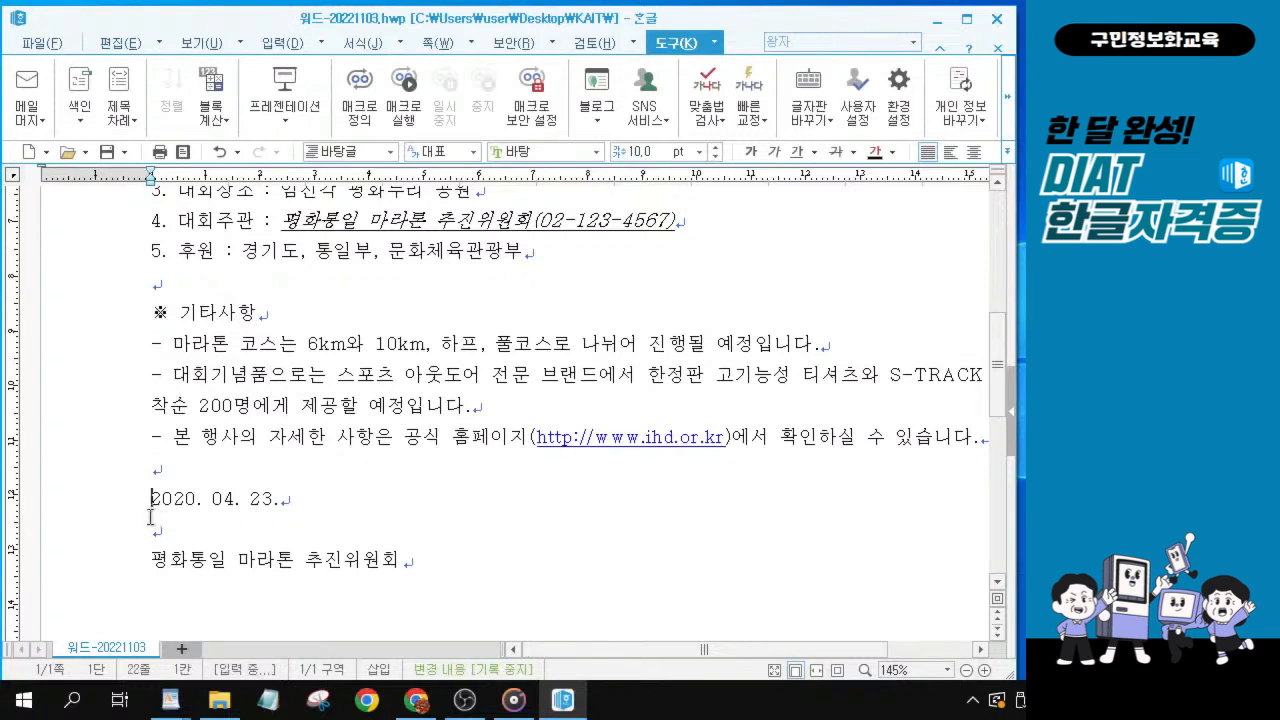
mouse_move(155, 498)
mouse_down()
mouse_move(325, 494)
mouse_move(150, 500)
mouse_up()
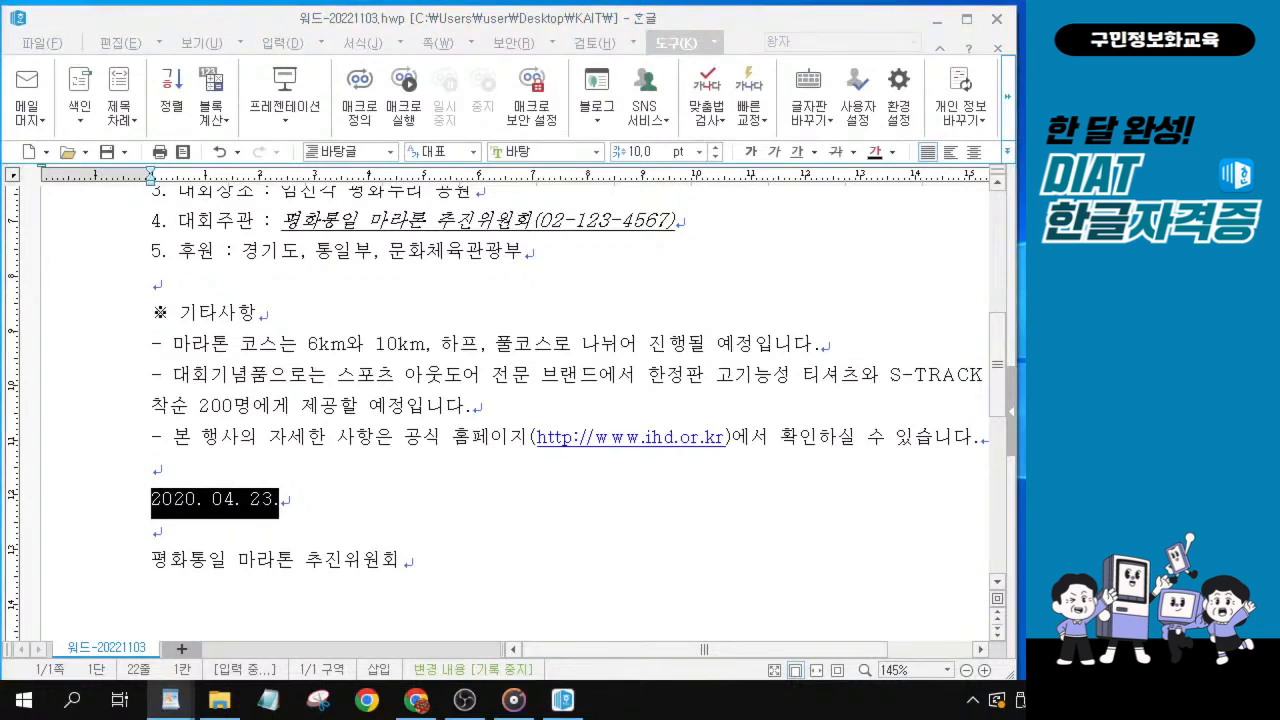
click(714, 147)
click(714, 147)
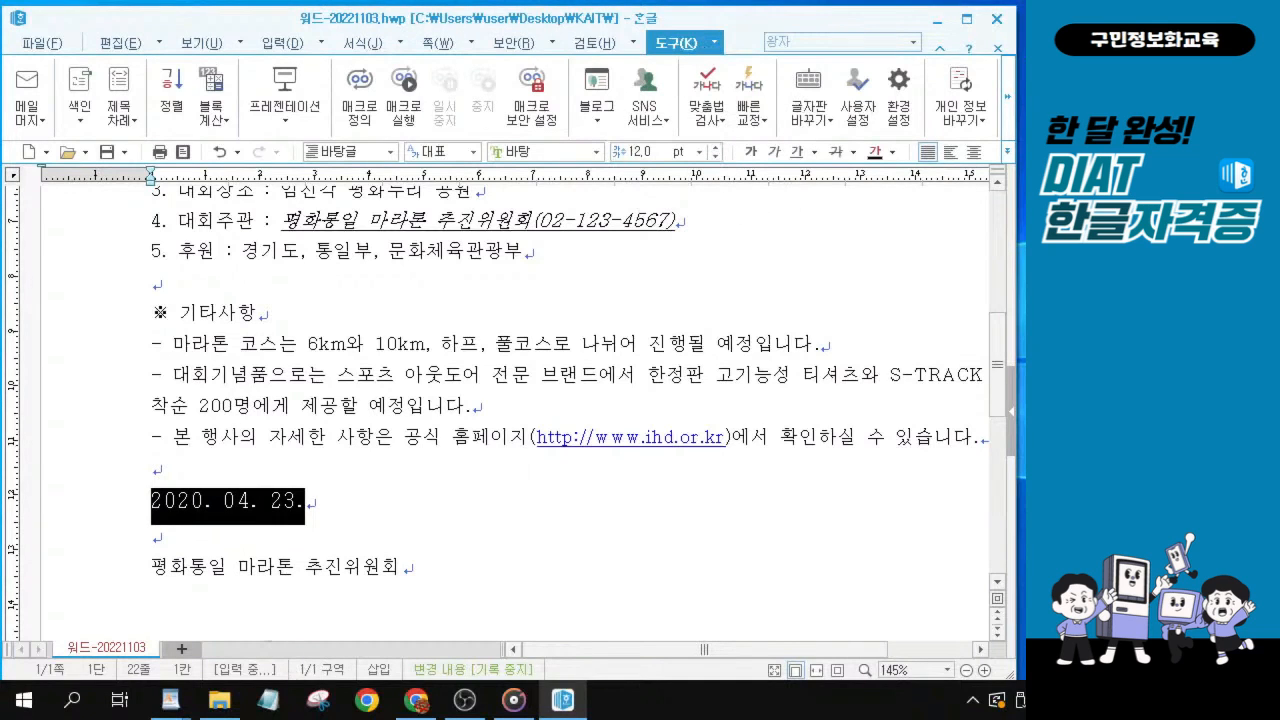
Change the font of the closing line 평화통일 마라톤 추진위원회 below the date to 궁서체.
key(alt+Tab)
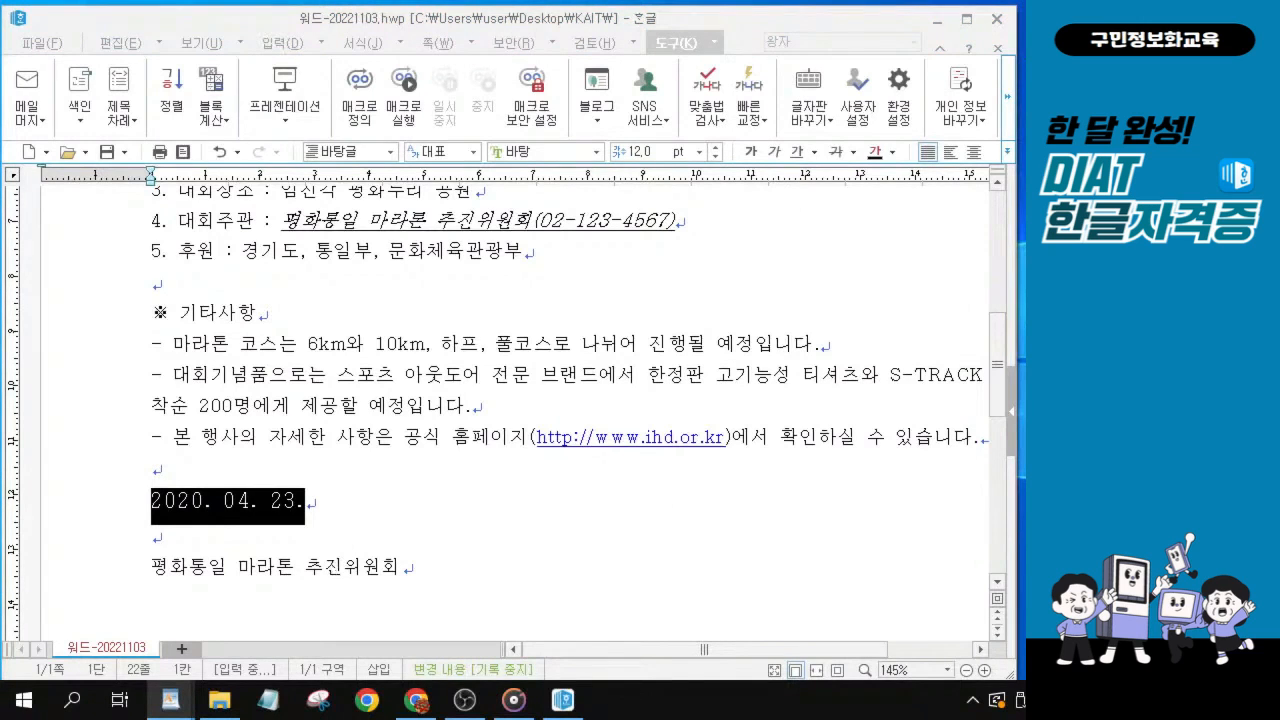
drag(420, 569, 101, 537)
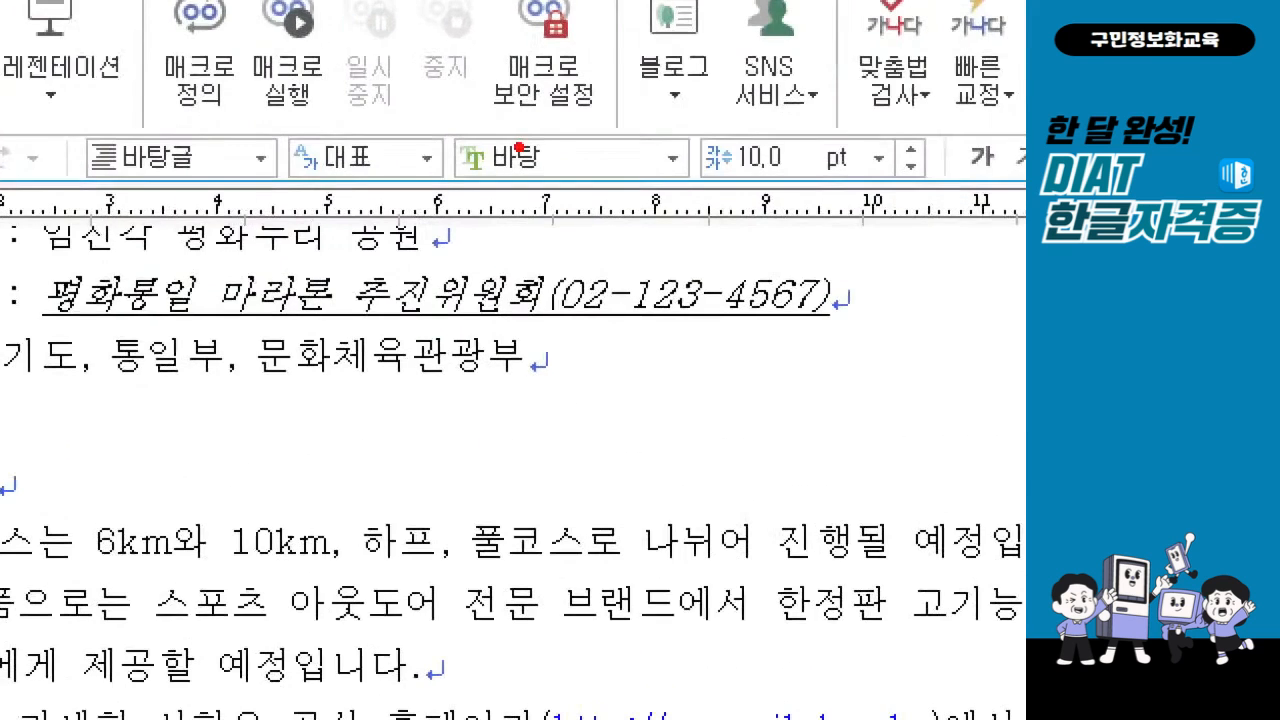
mouse_move(510, 142)
mouse_down()
mouse_move(545, 138)
mouse_move(570, 105)
mouse_up()
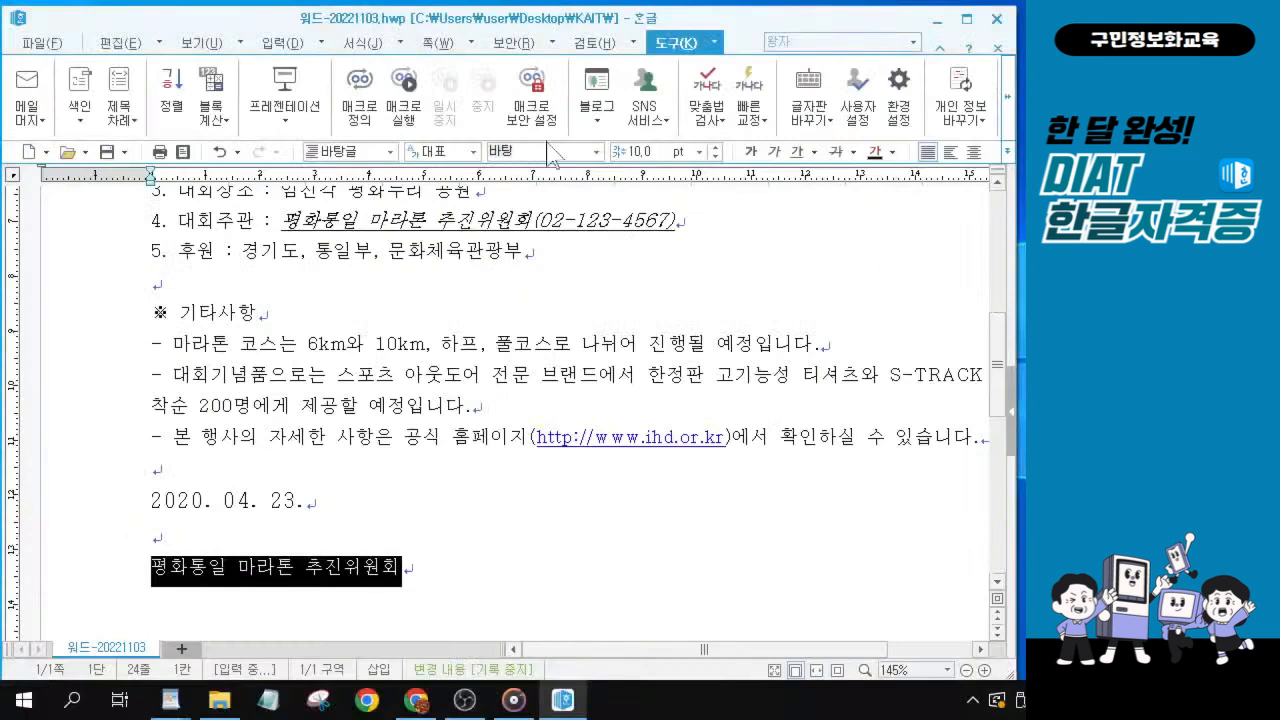
click(552, 152)
text(궁서체)
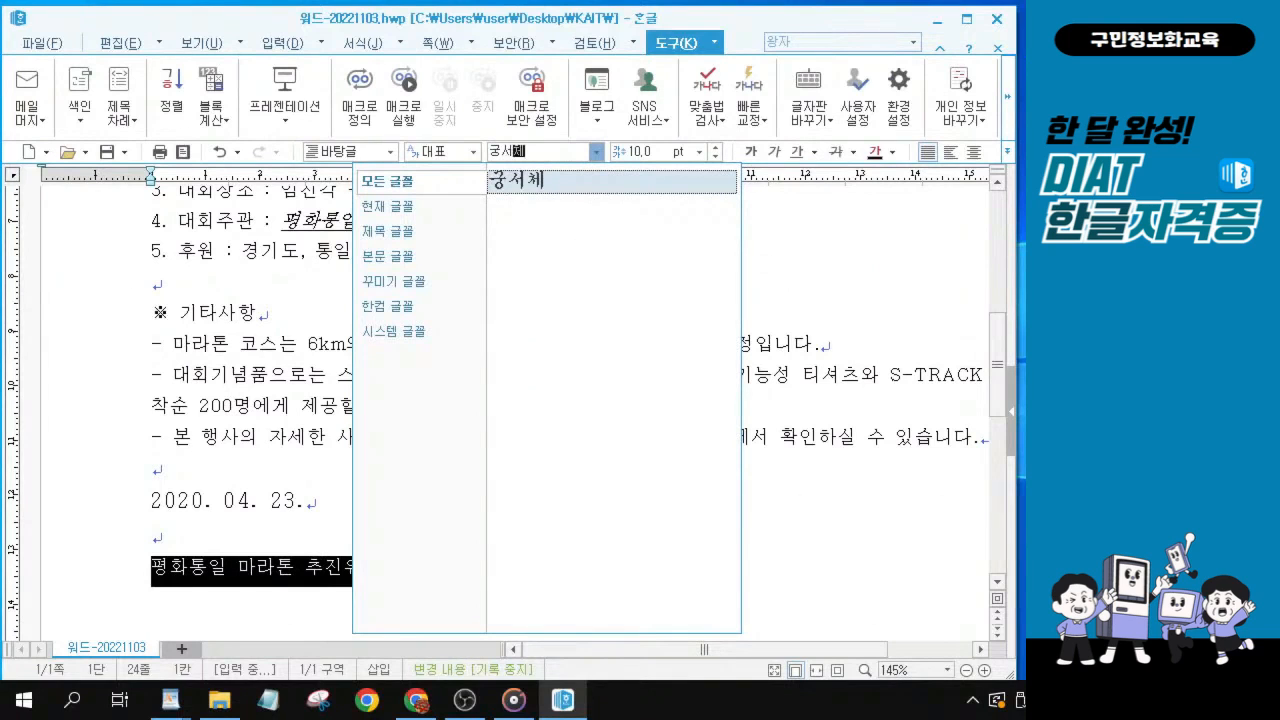
key(Return)
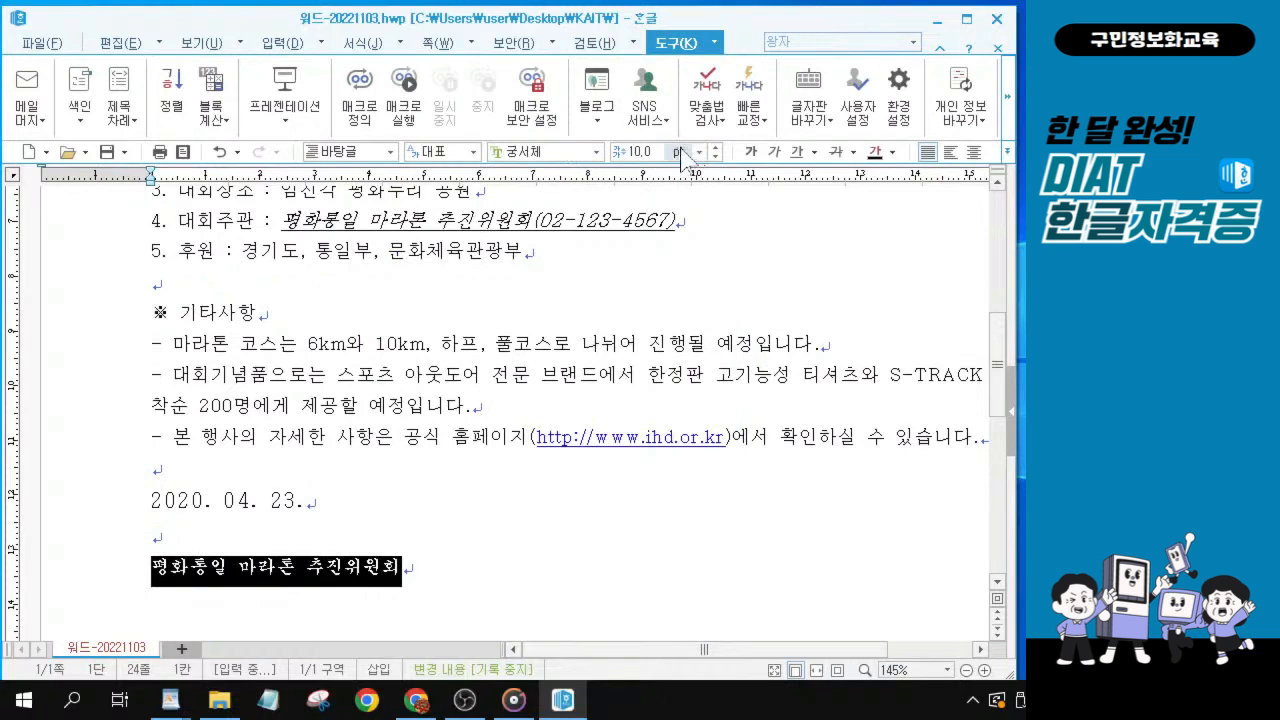
Set the font size of the closing 평화통일 마라톤 추진위원회 line to 18 pt.
click(636, 152)
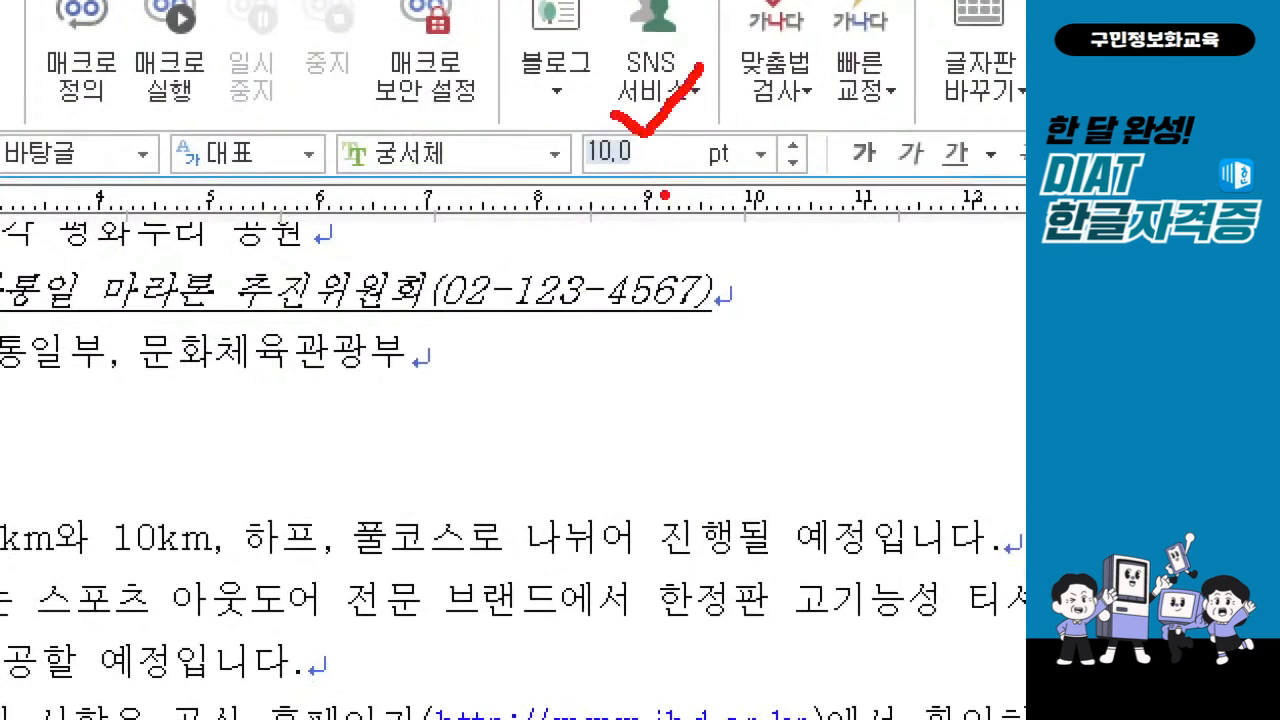
drag(600, 173, 633, 175)
key(Escape)
click(638, 152)
text(18)
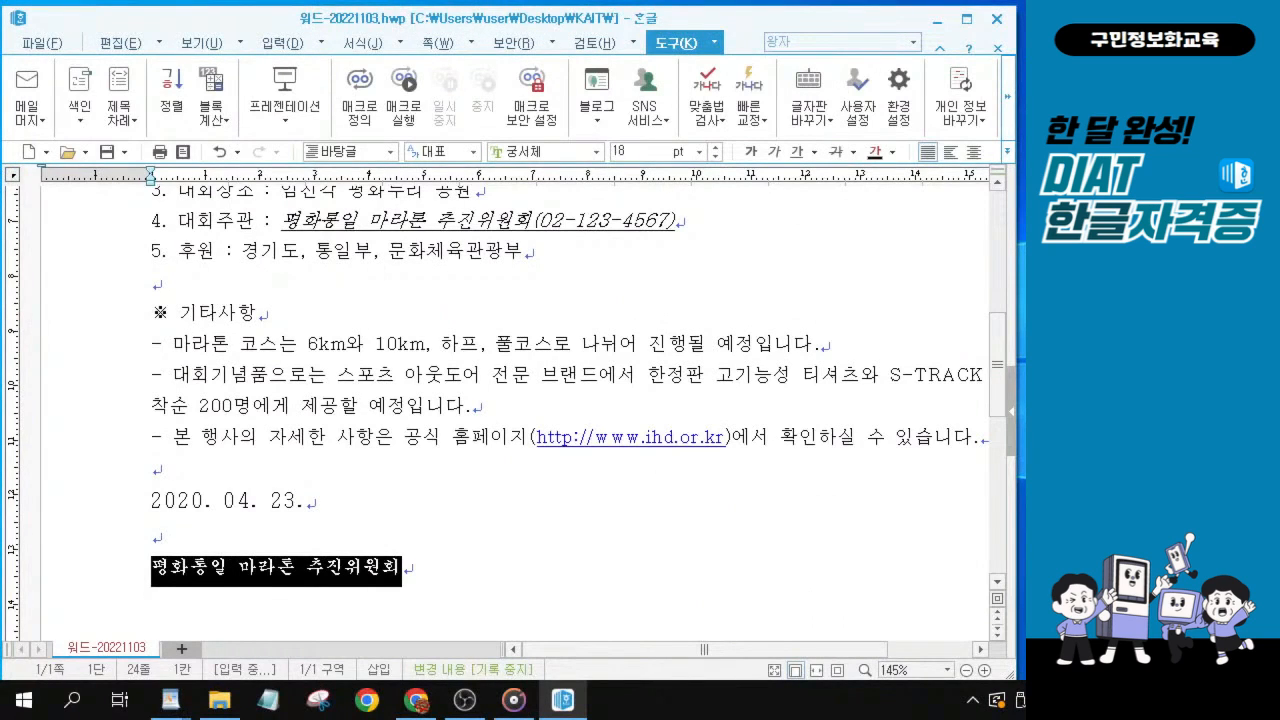
key(Return)
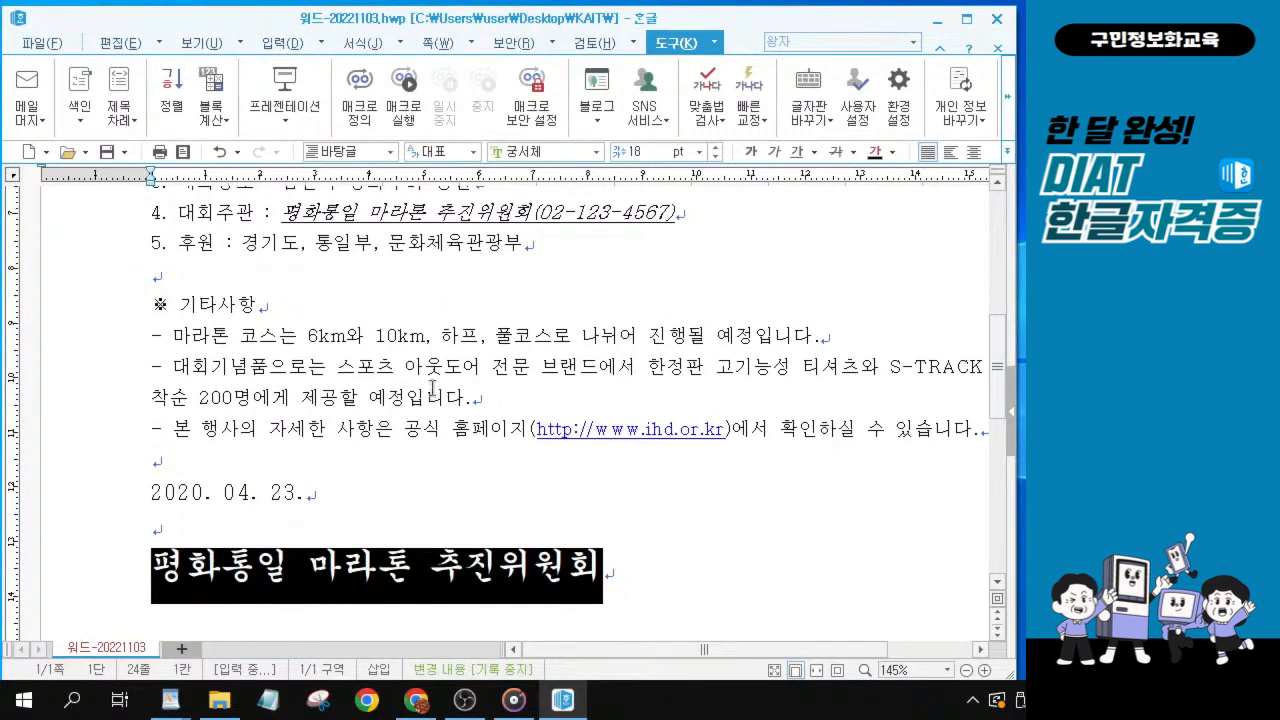
Center-align the ◈ 행사 안내 ◈ heading.
key(alt+Tab)
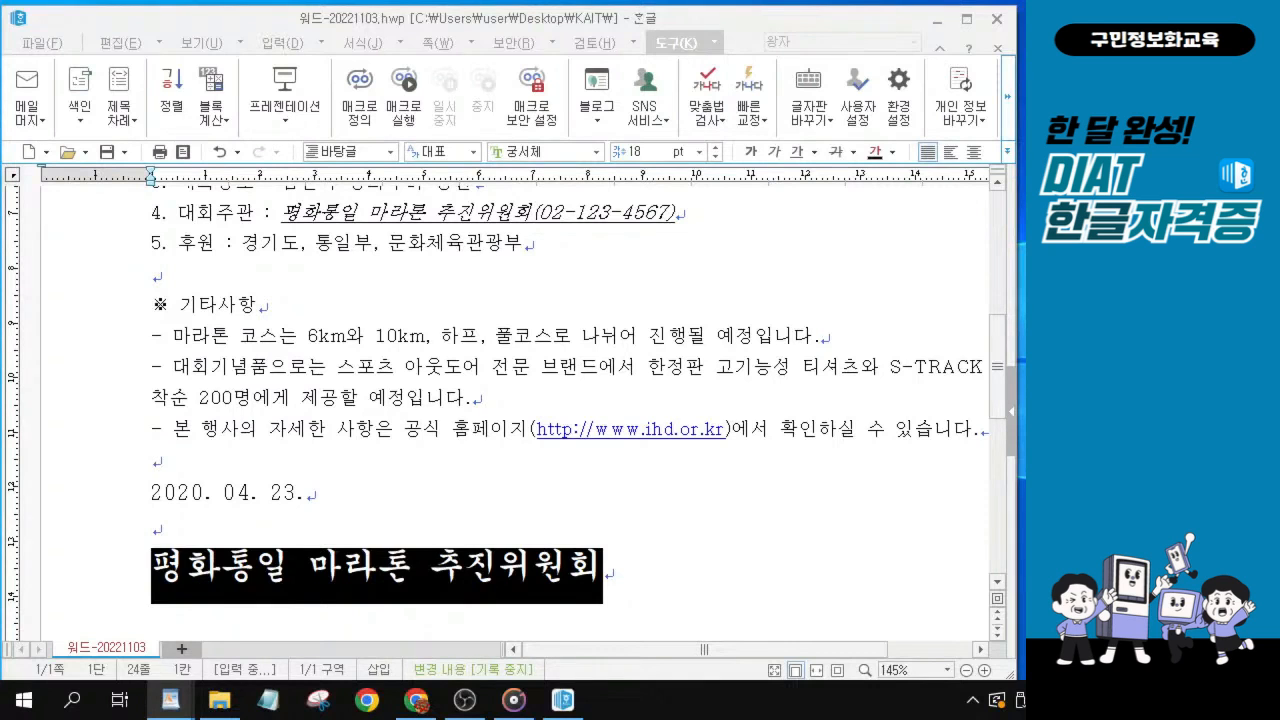
click(307, 310)
scroll(374, 400, up, 3)
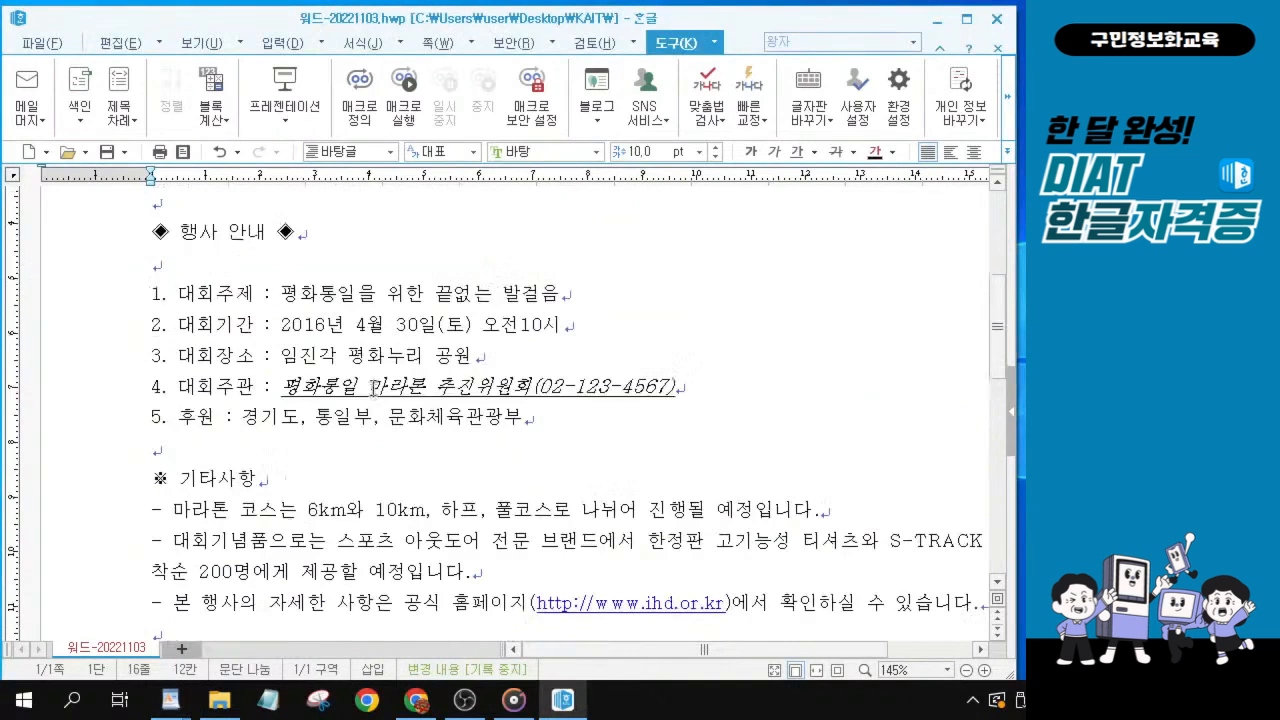
click(231, 231)
scroll(231, 231, up, 1)
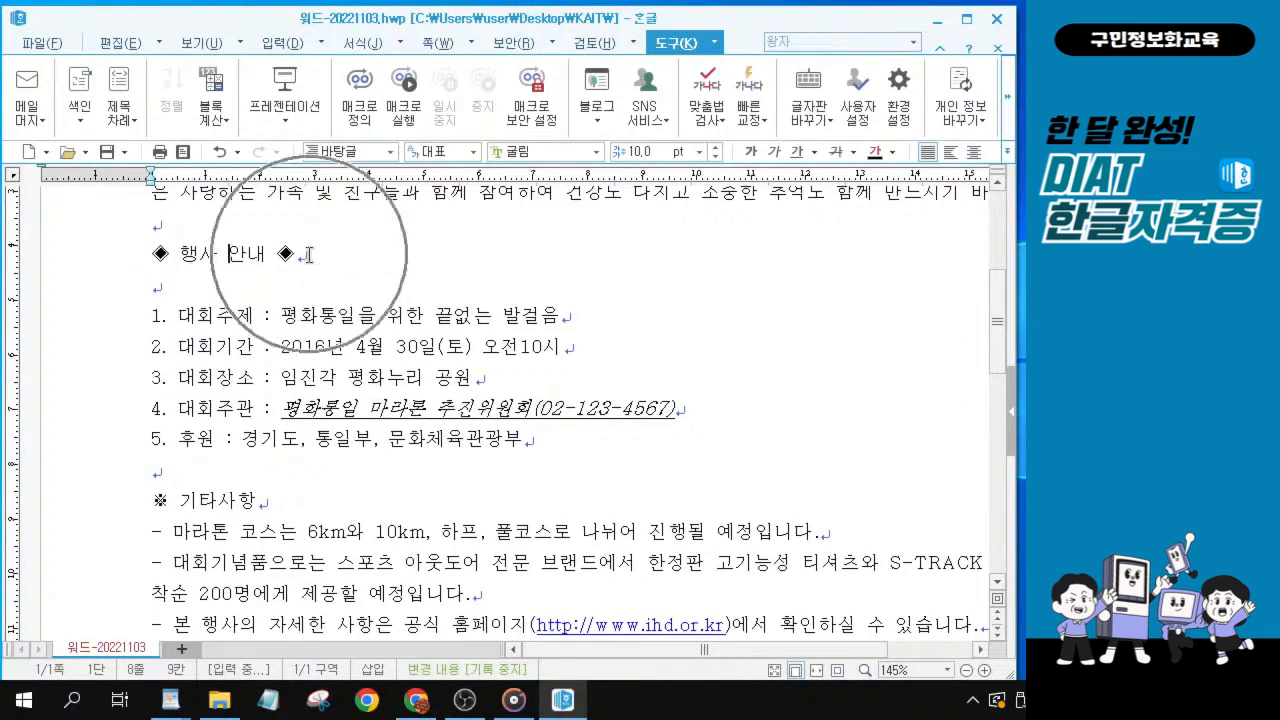
click(975, 155)
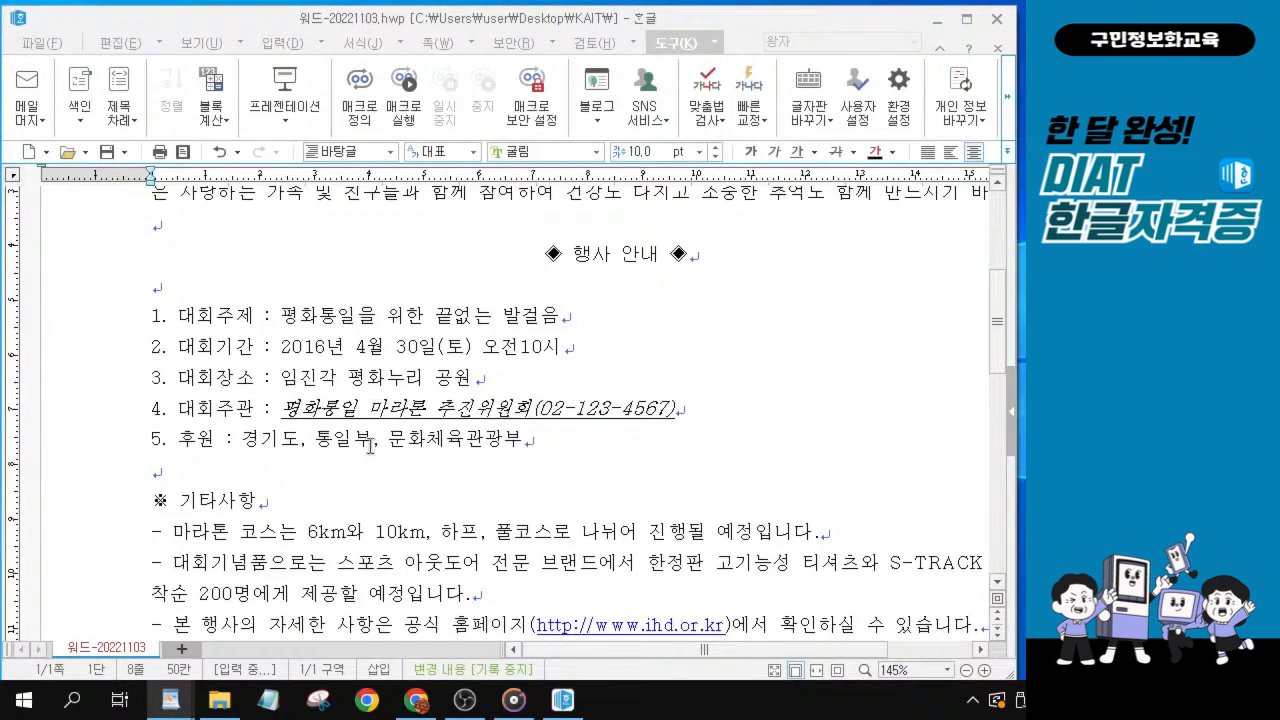
Give the three dash items under ※ 기타사항 a 왼쪽 margin of 12 pt and a first-line 내어쓰기 of 10 pt.
scroll(370, 445, down, 3)
click(192, 347)
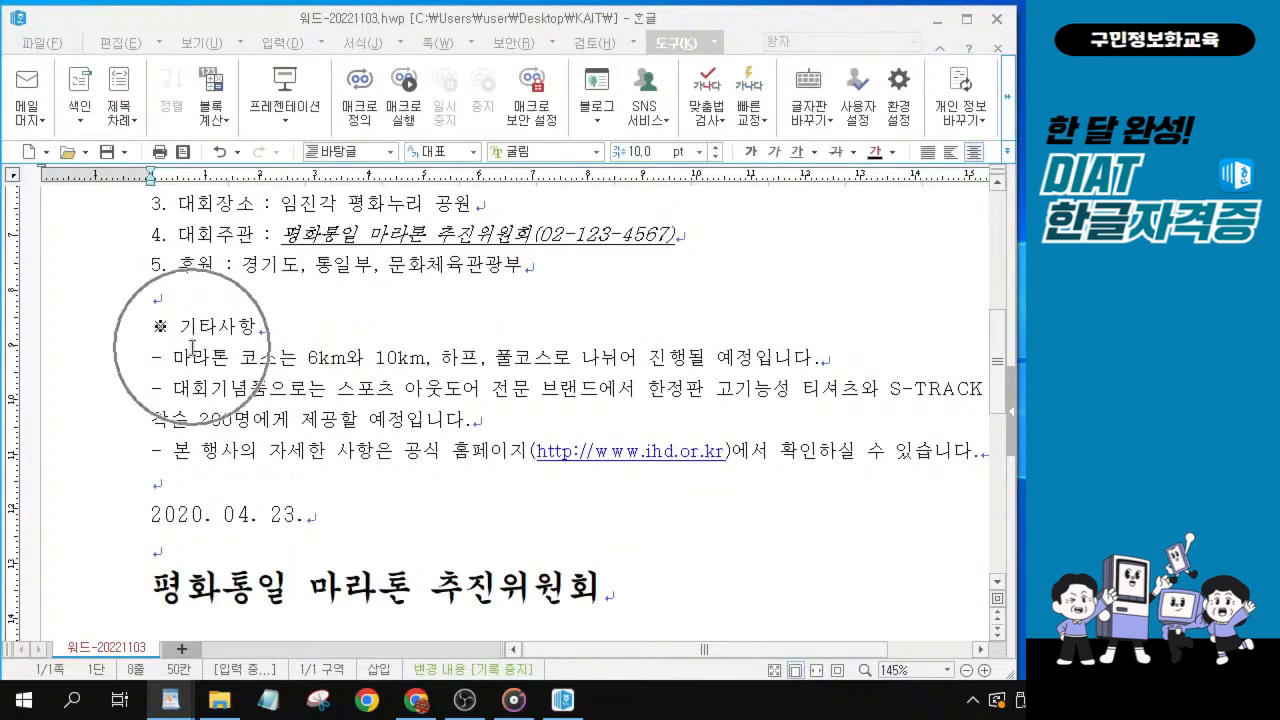
click(169, 359)
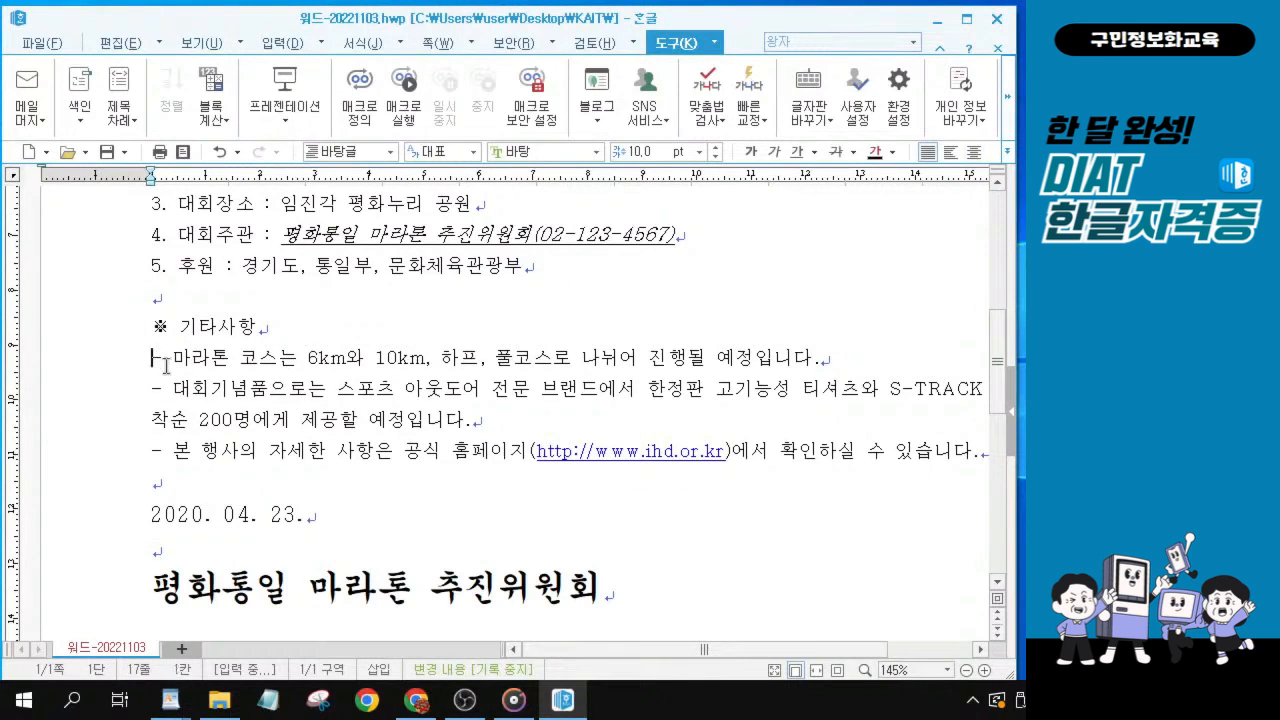
key(Left)
mouse_move(135, 343)
mouse_down()
mouse_move(150, 367)
mouse_move(160, 334)
mouse_up()
drag(310, 348, 652, 537)
drag(631, 484, 584, 553)
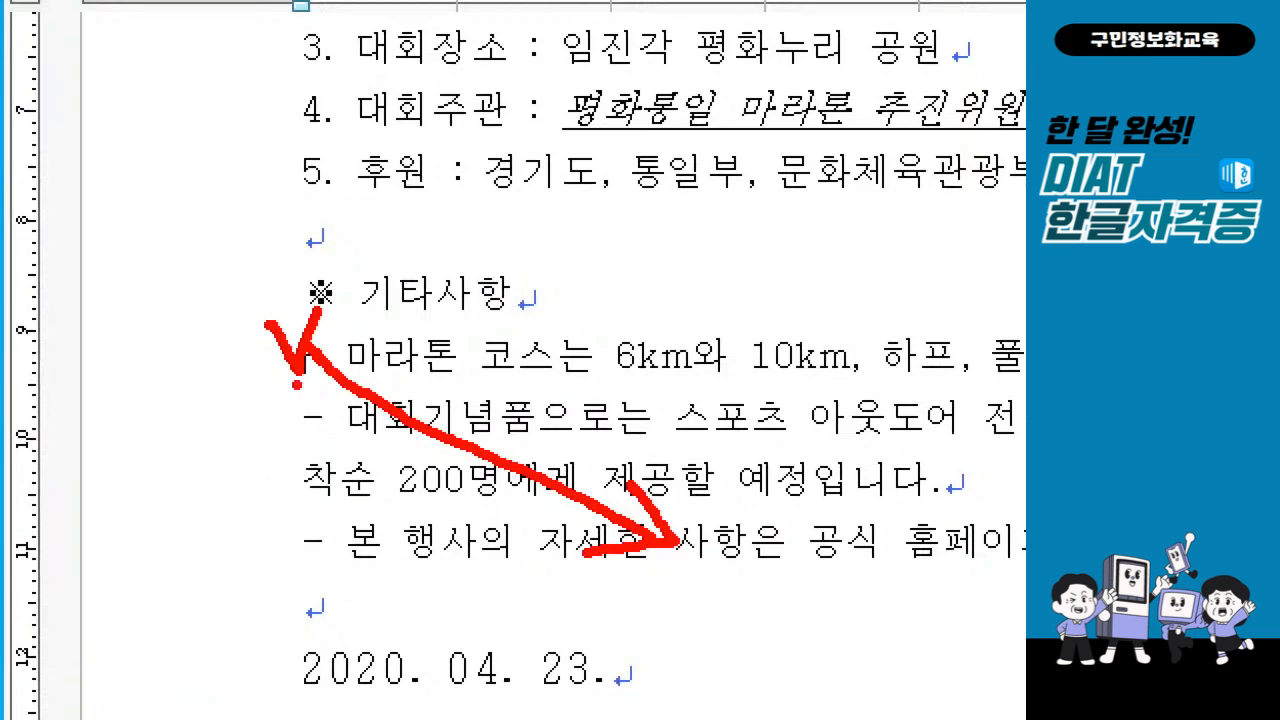
key(Escape)
drag(170, 360, 980, 457)
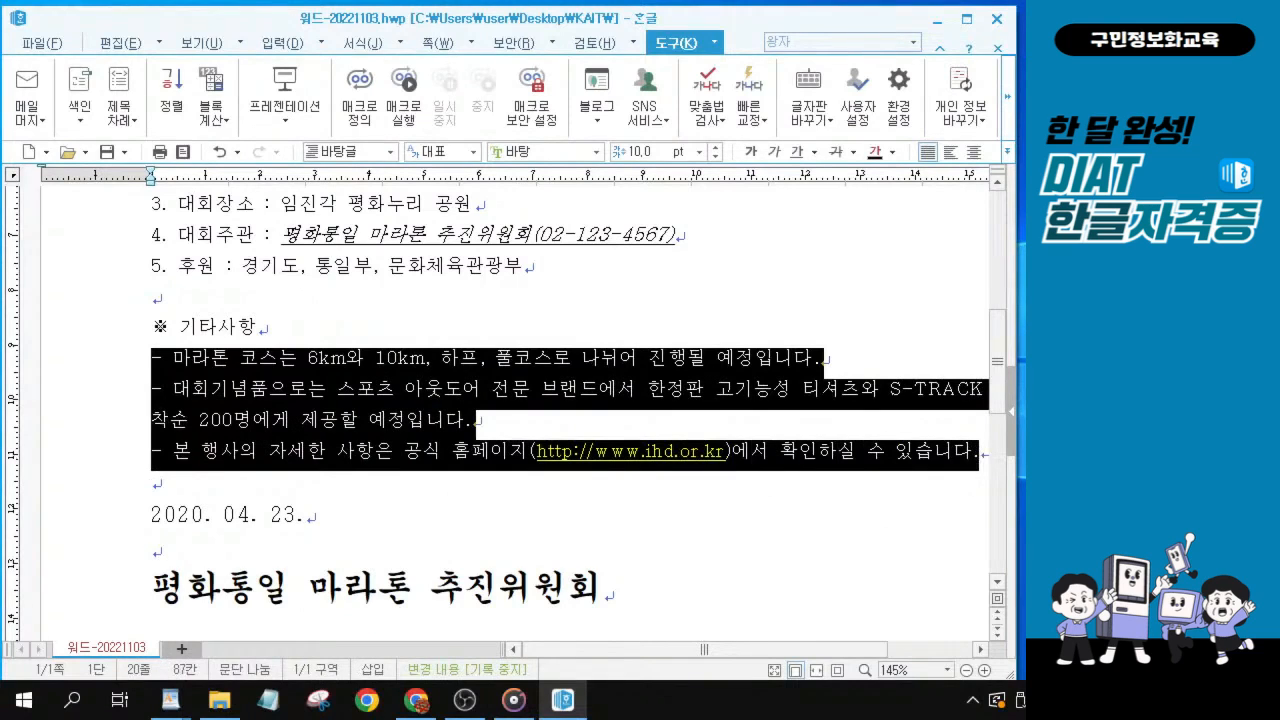
key(alt+Tab)
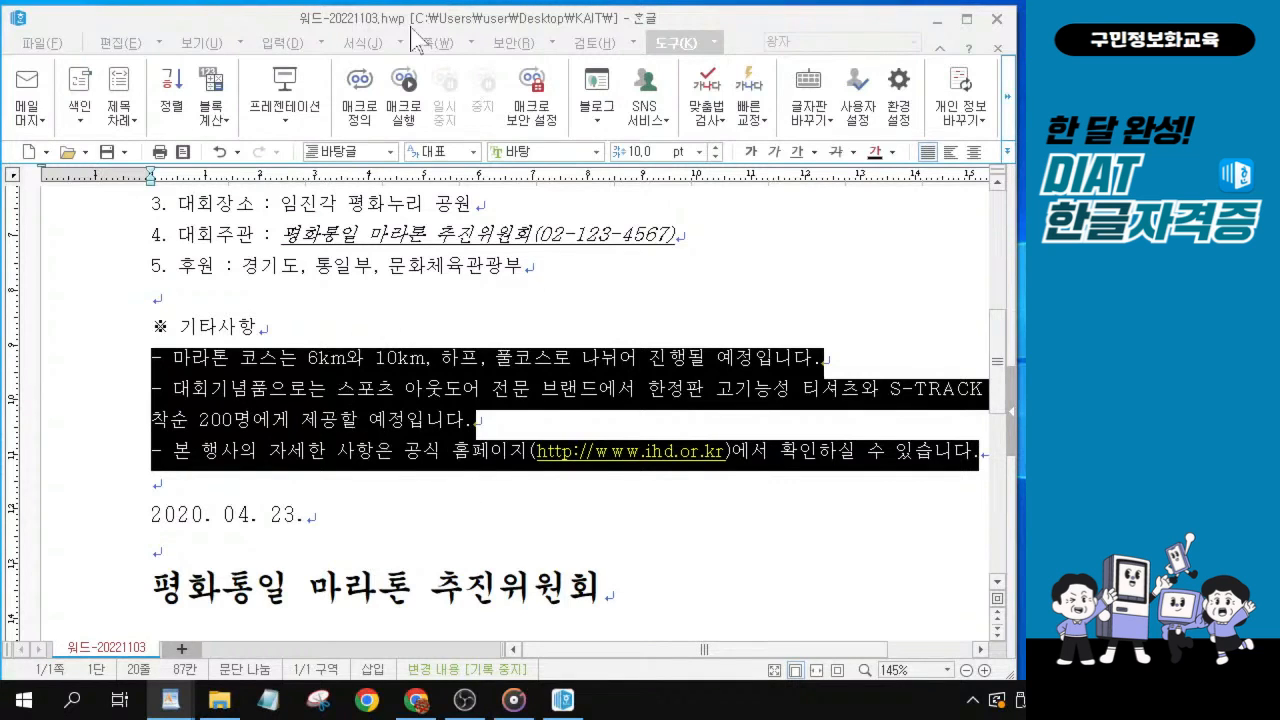
click(360, 43)
click(378, 17)
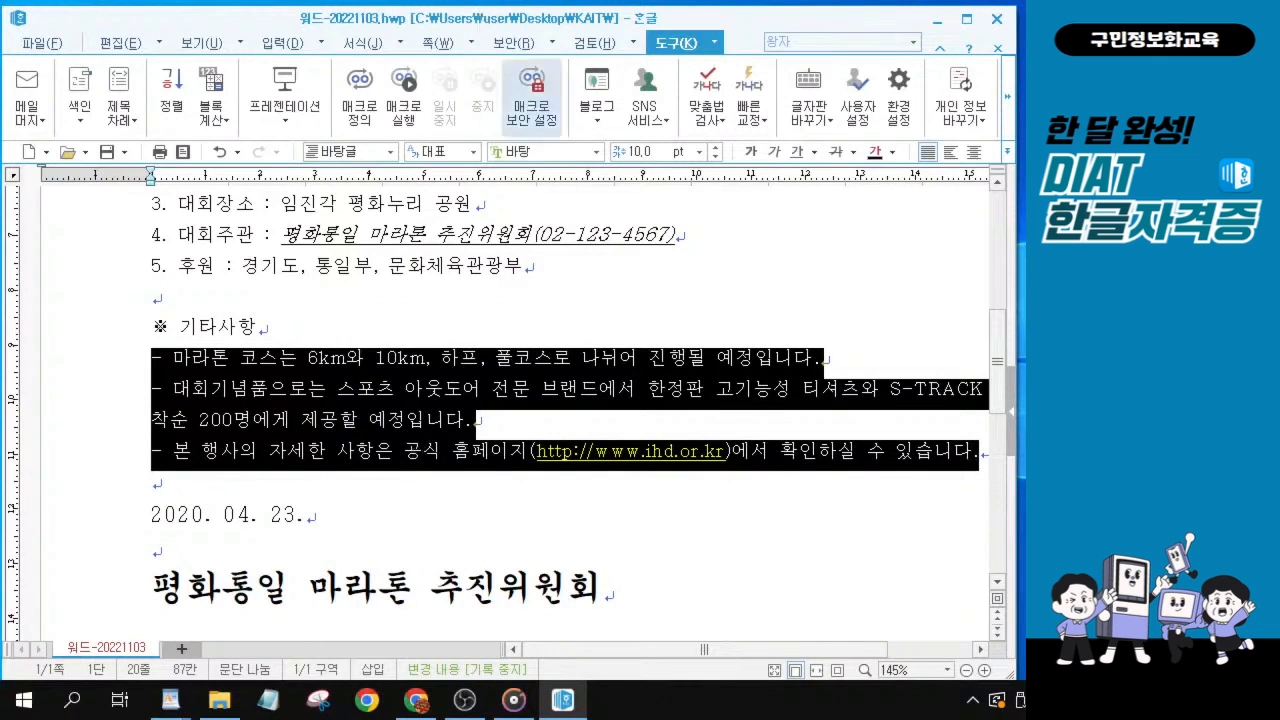
click(309, 388)
drag(151, 357, 986, 455)
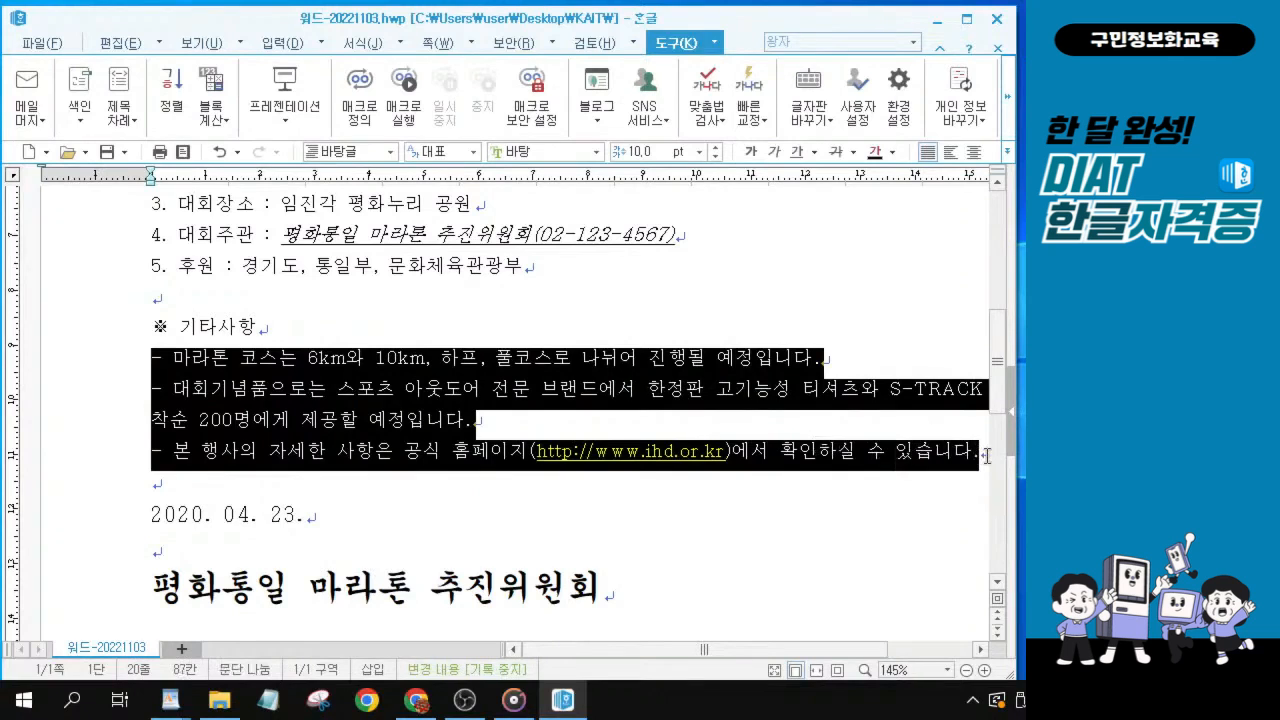
key(alt+t)
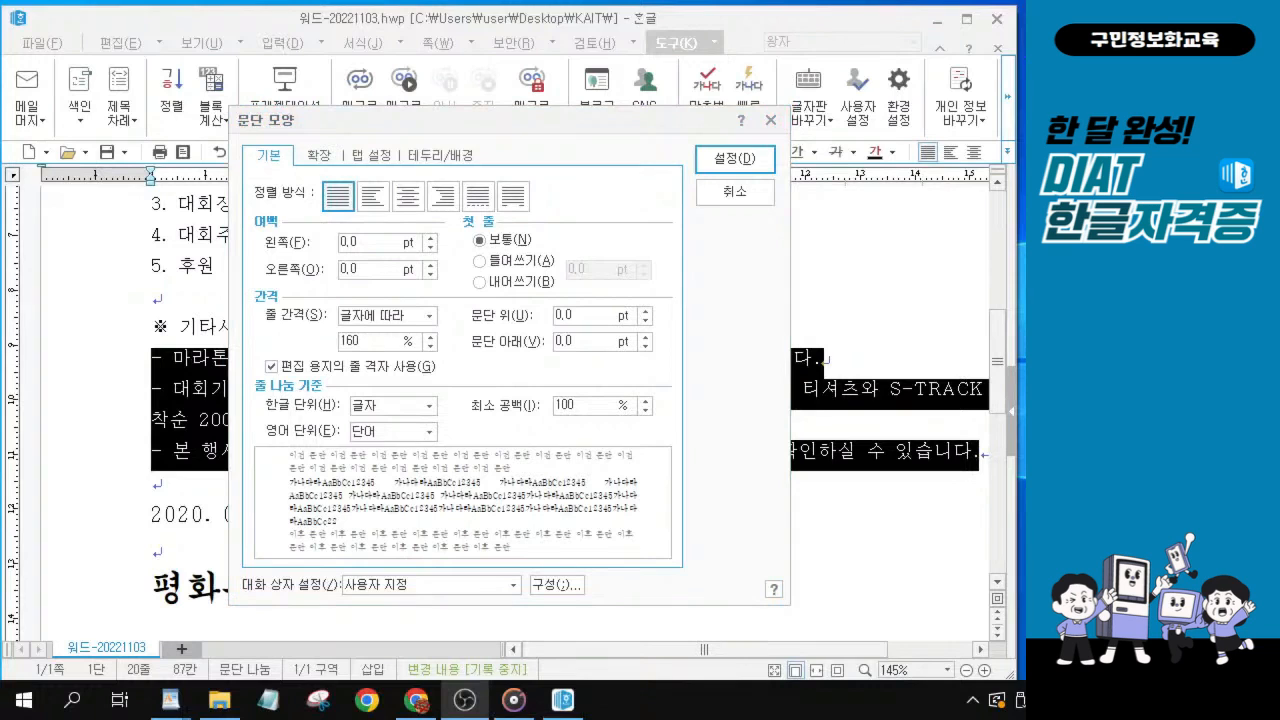
double_click(349, 242)
text(12)
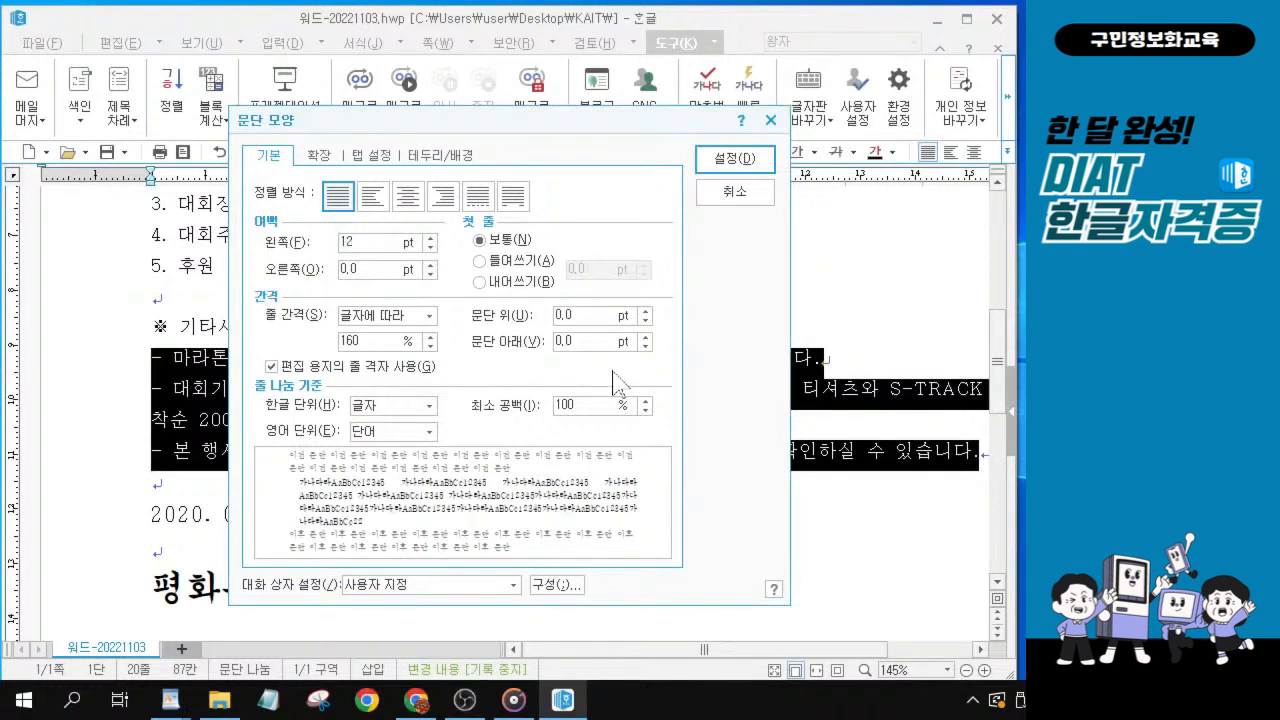
click(487, 283)
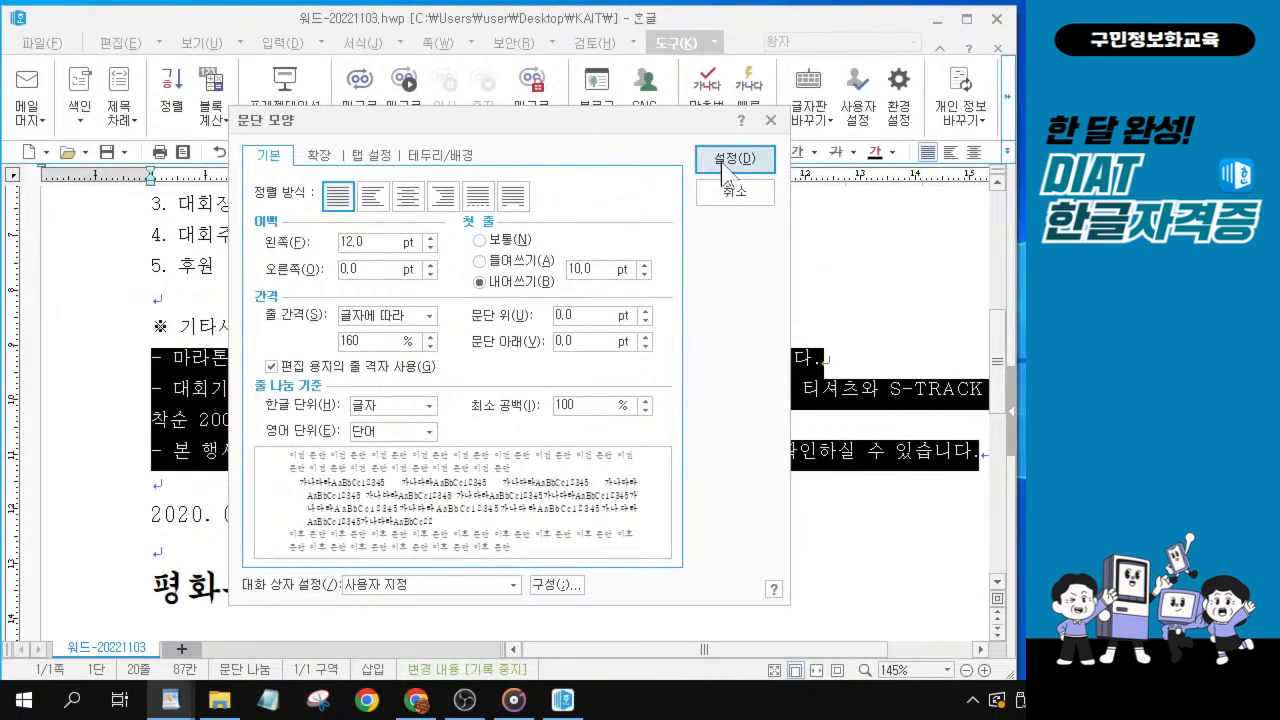
click(977, 97)
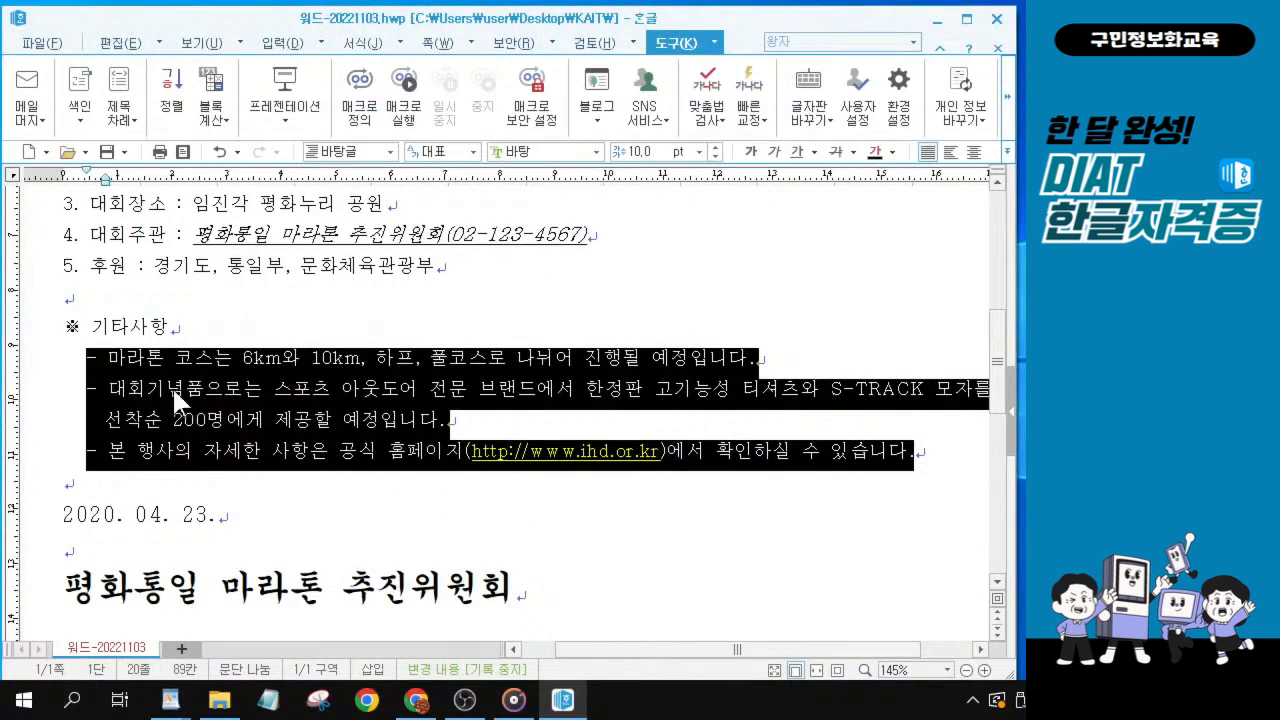
Center-align the date line 2020. 04. 23. through the closing line 평화통일 마라톤 추진위원회.
click(179, 516)
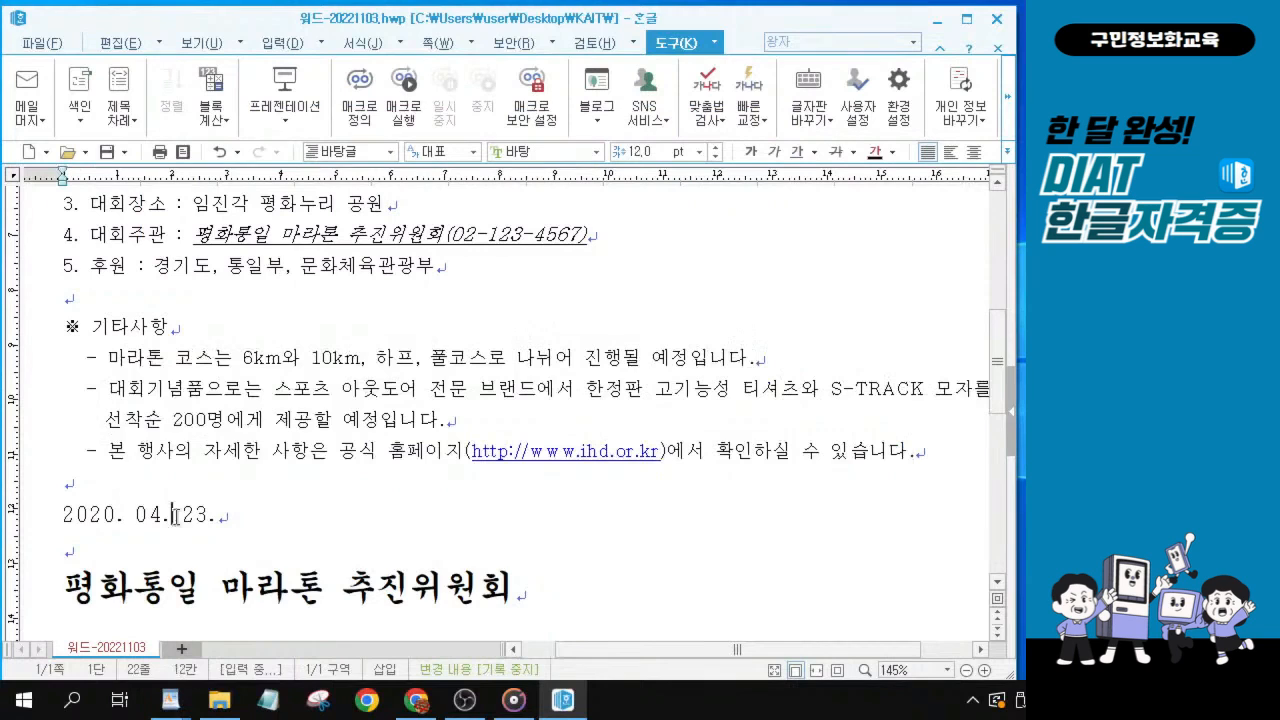
key(Home)
drag(80, 513, 517, 601)
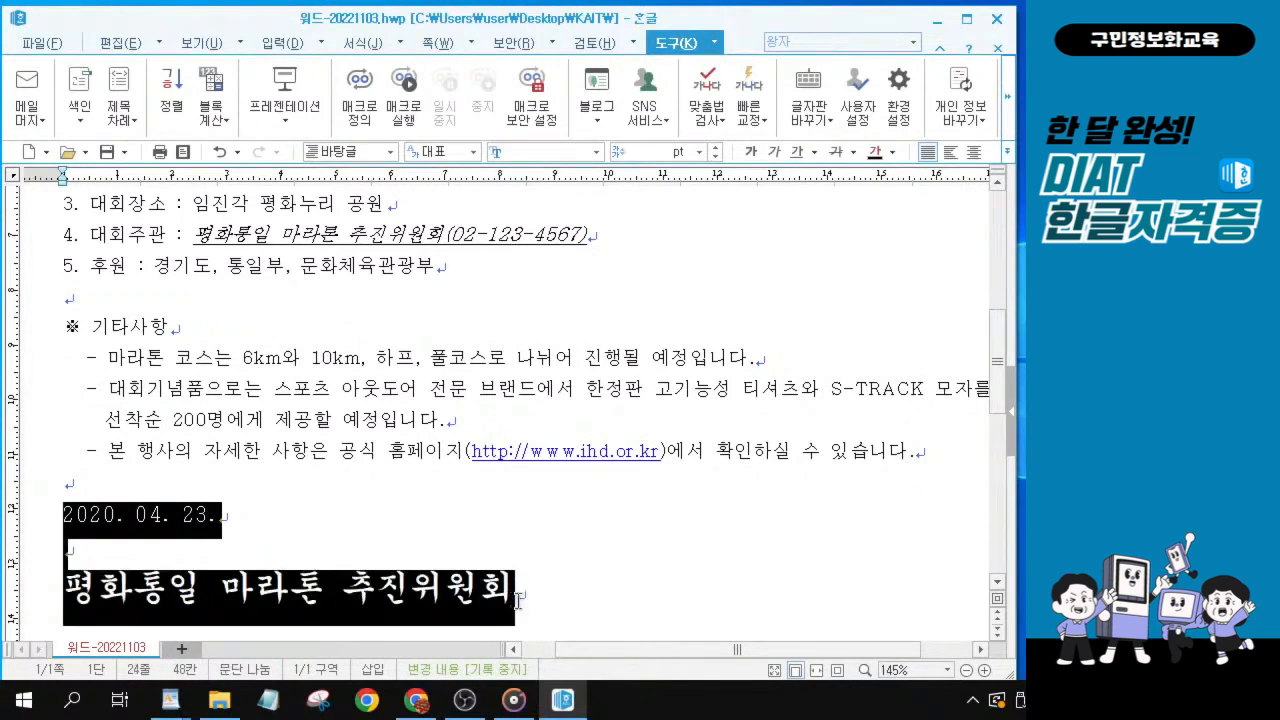
click(973, 152)
click(976, 151)
click(975, 152)
key(alt+Tab)
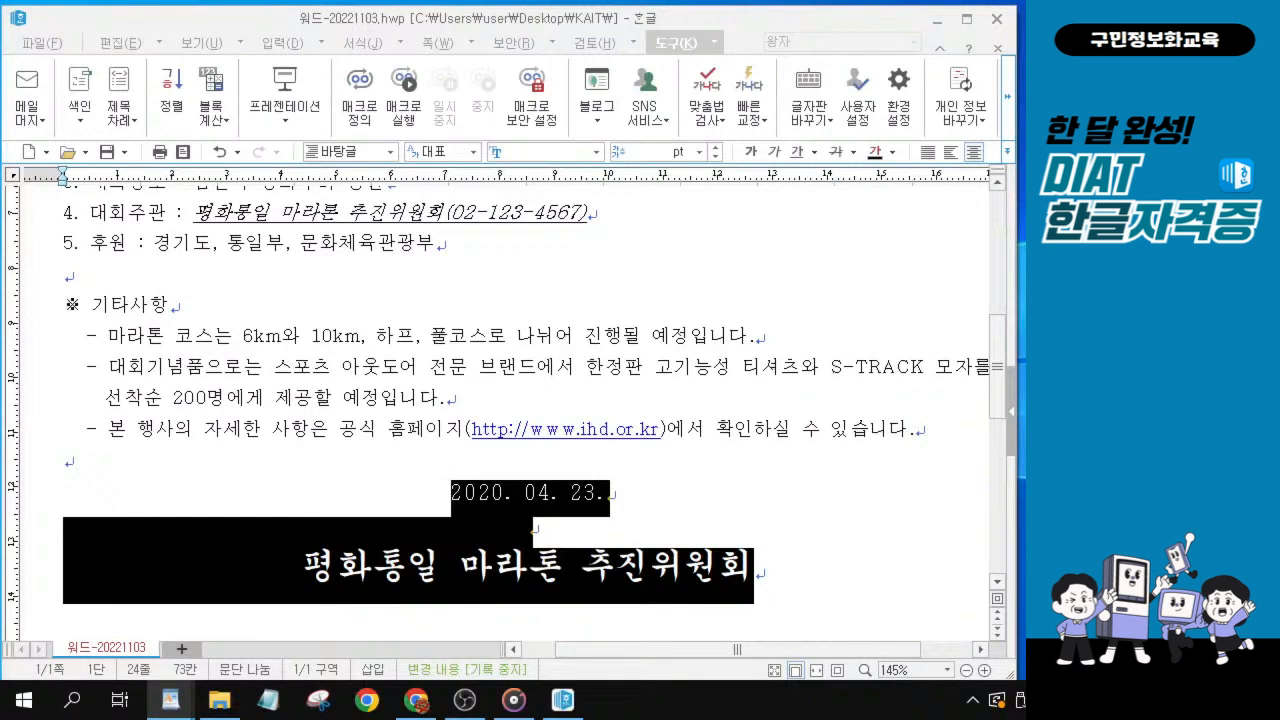
click(489, 466)
click(583, 493)
click(537, 576)
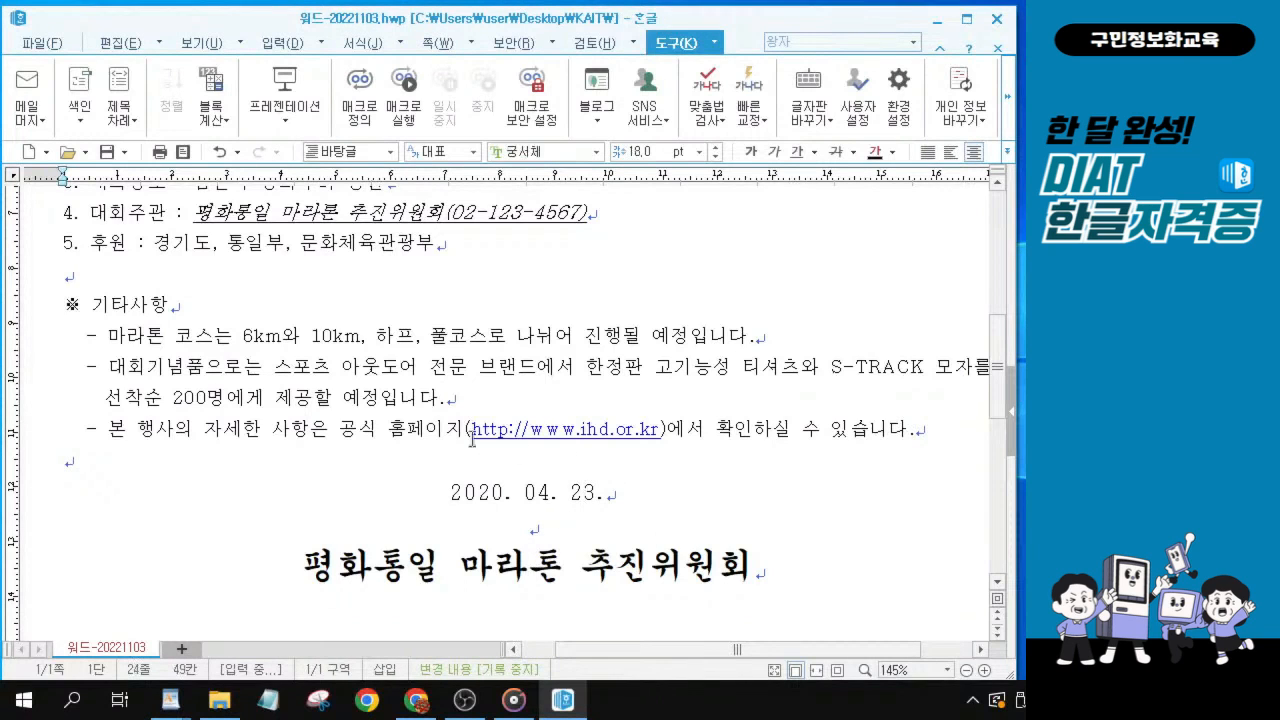
Remove the hyperlink from the homepage address in the last dash item, keeping its text.
click(566, 440)
click(563, 437)
click(563, 437)
click(564, 438)
click(548, 436)
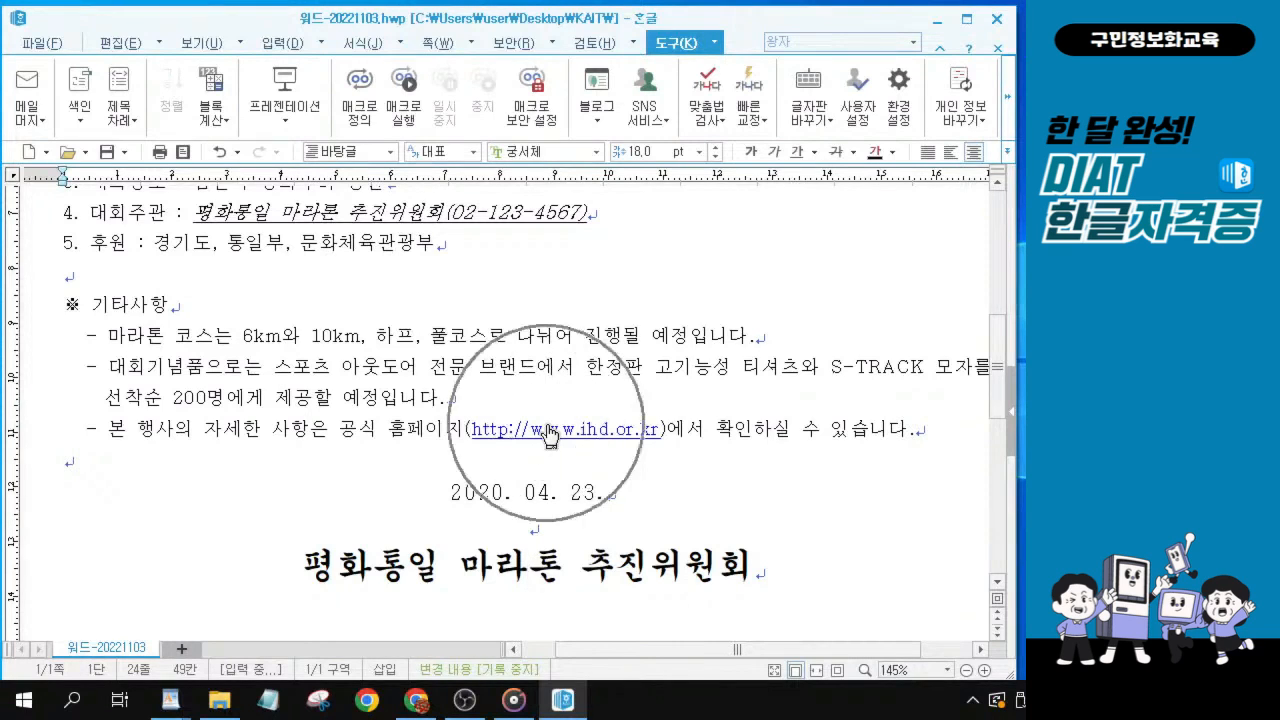
right_click(549, 435)
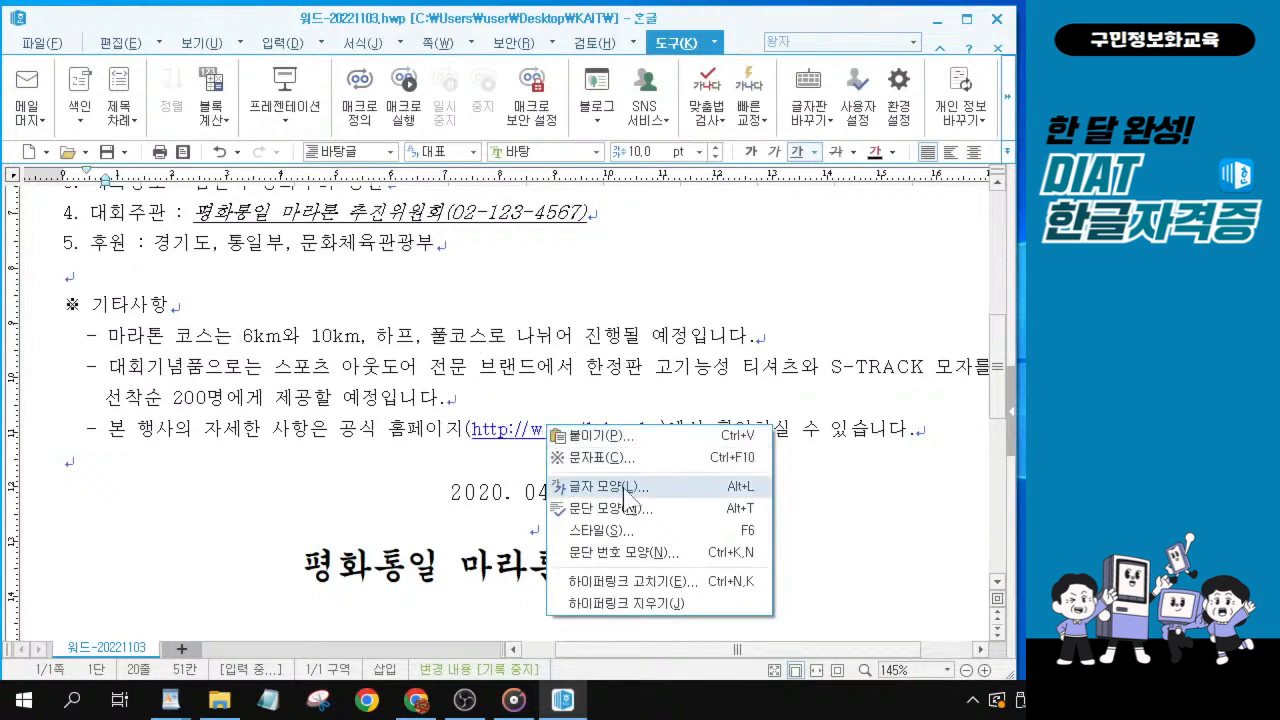
click(652, 606)
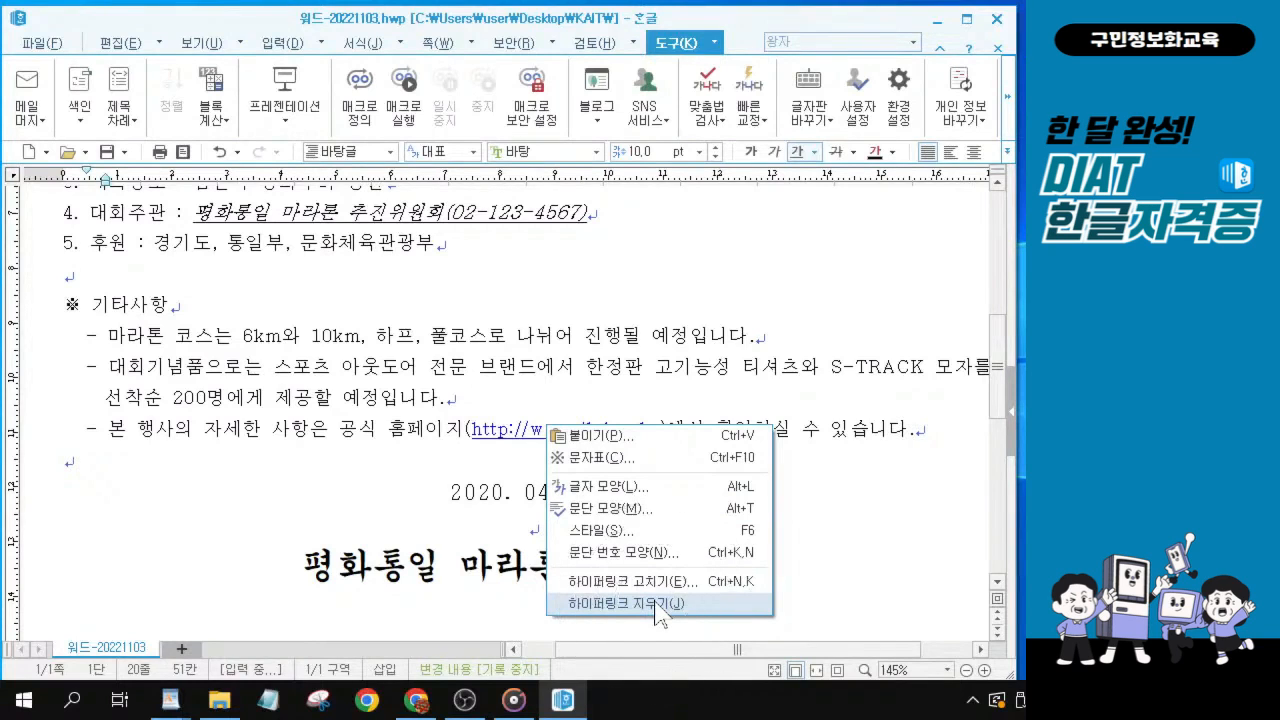
click(627, 604)
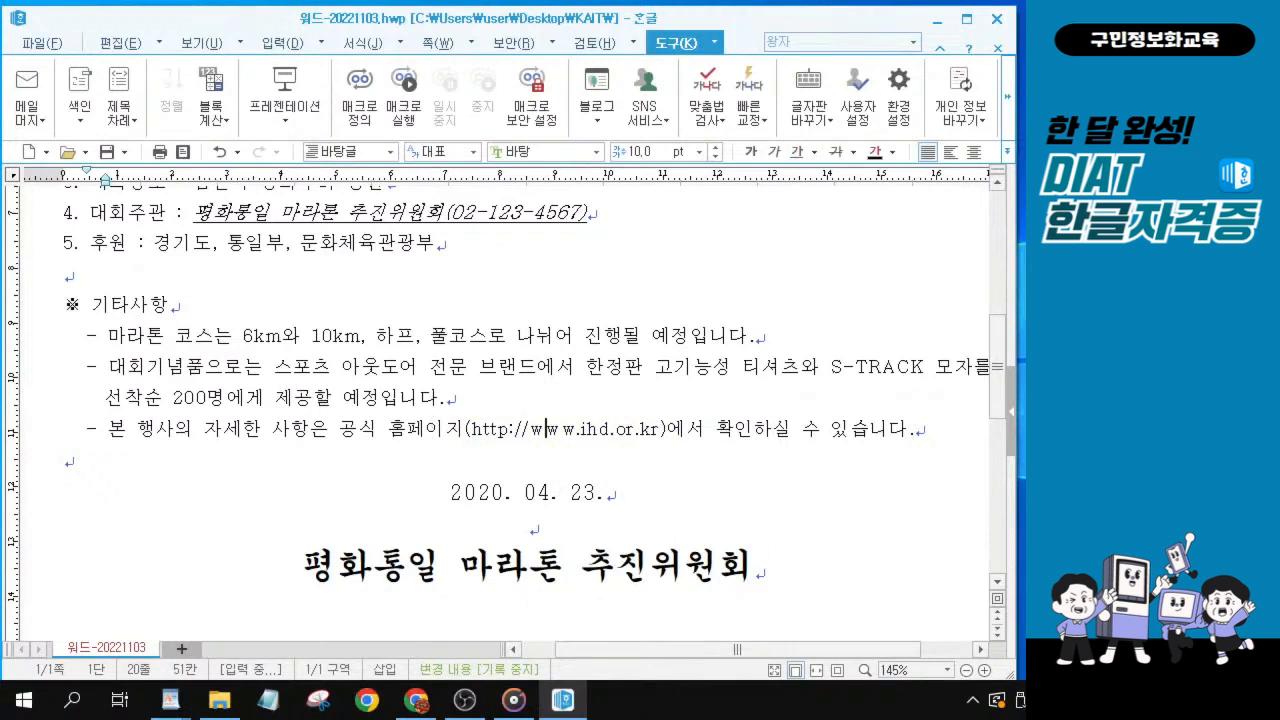
Insert two blank lines above the opening paragraph and place the cursor on the first one.
key(alt+Tab)
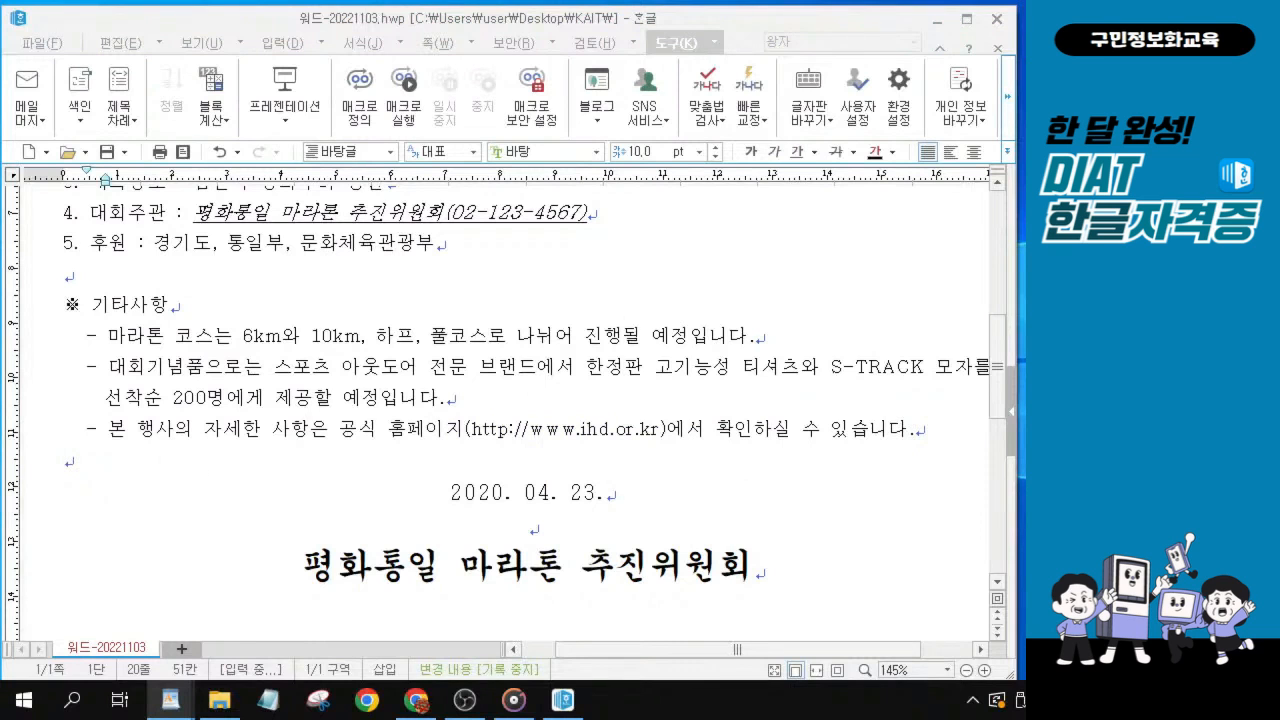
scroll(166, 285, up, 5)
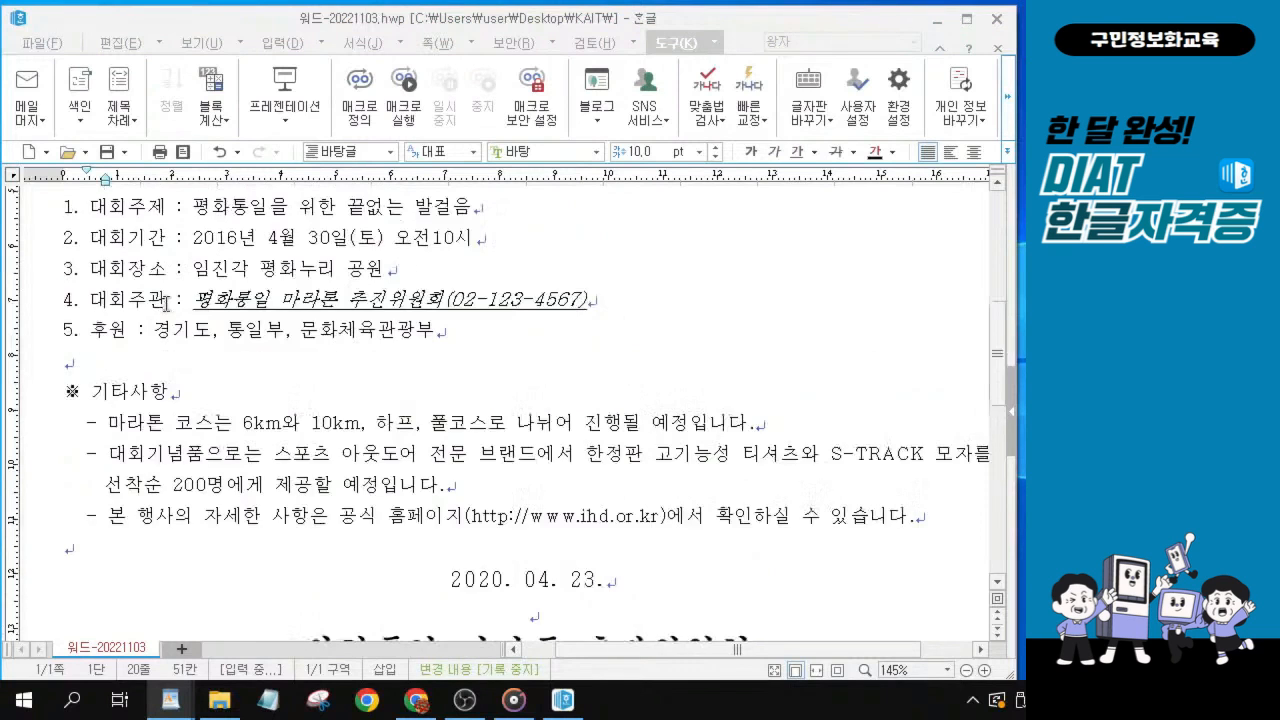
scroll(166, 302, up, 1)
click(66, 368)
key(ctrl)
key(ctrl)
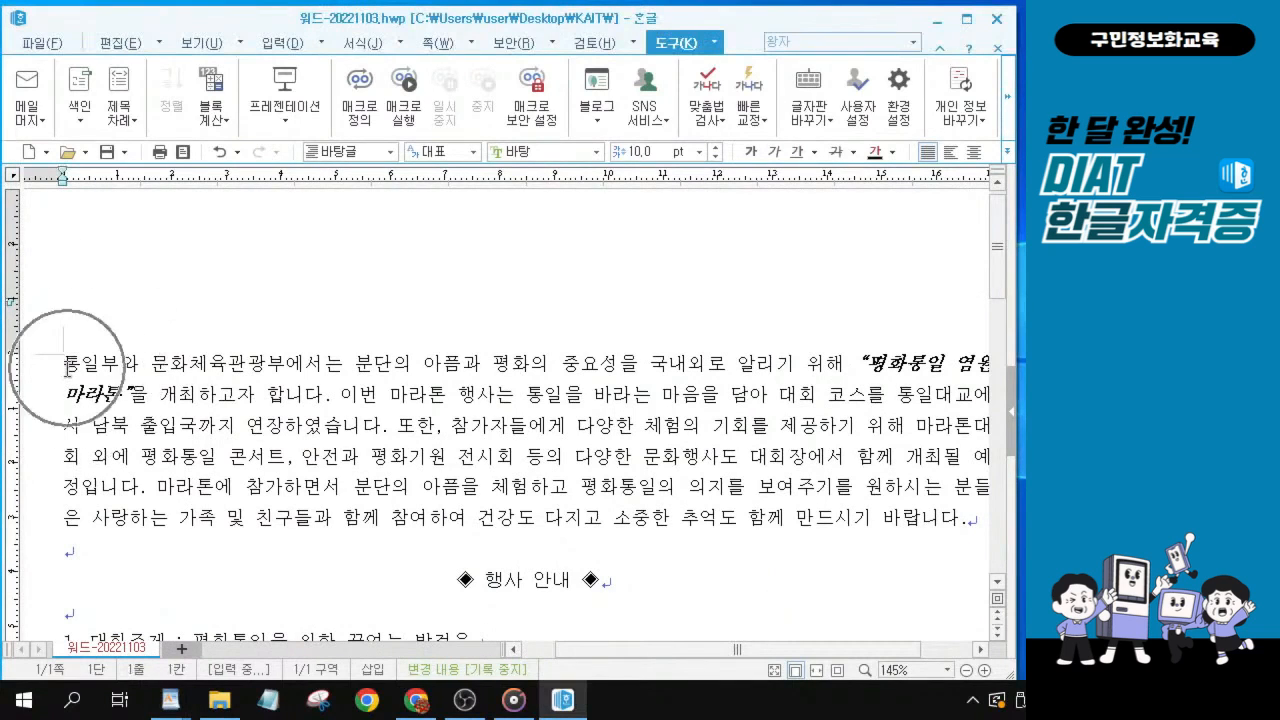
key(alt+Tab)
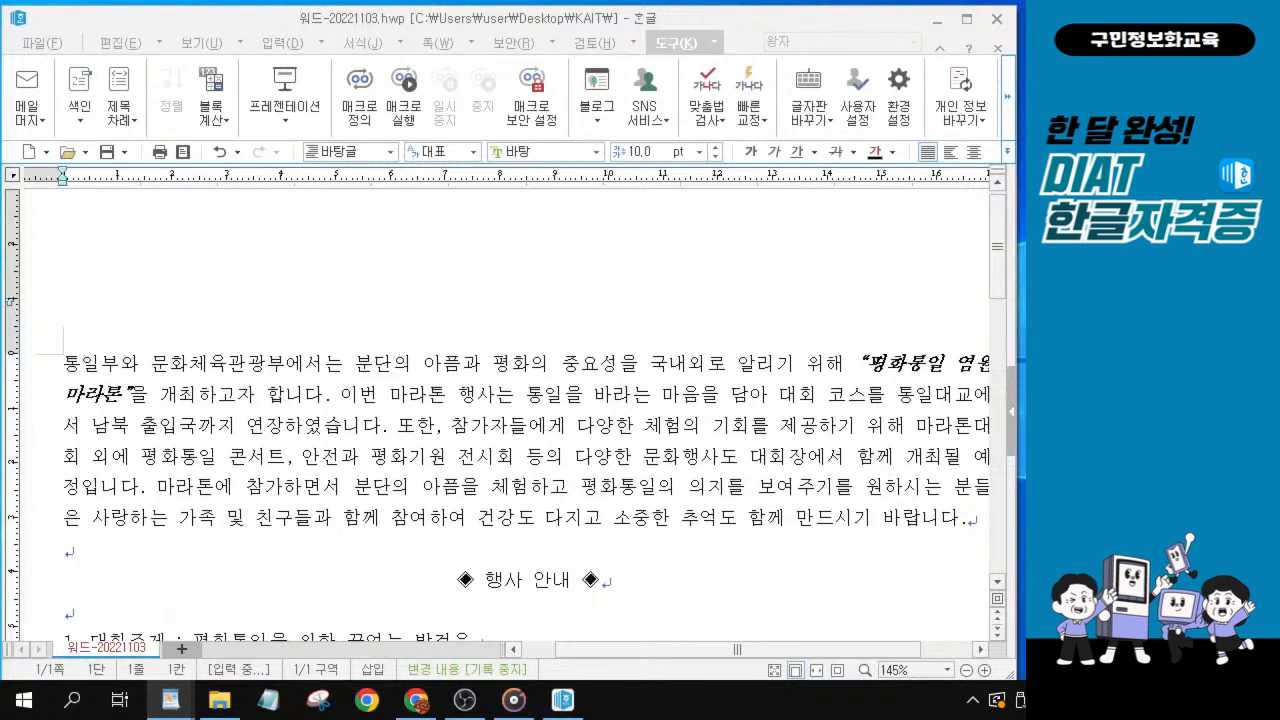
click(66, 364)
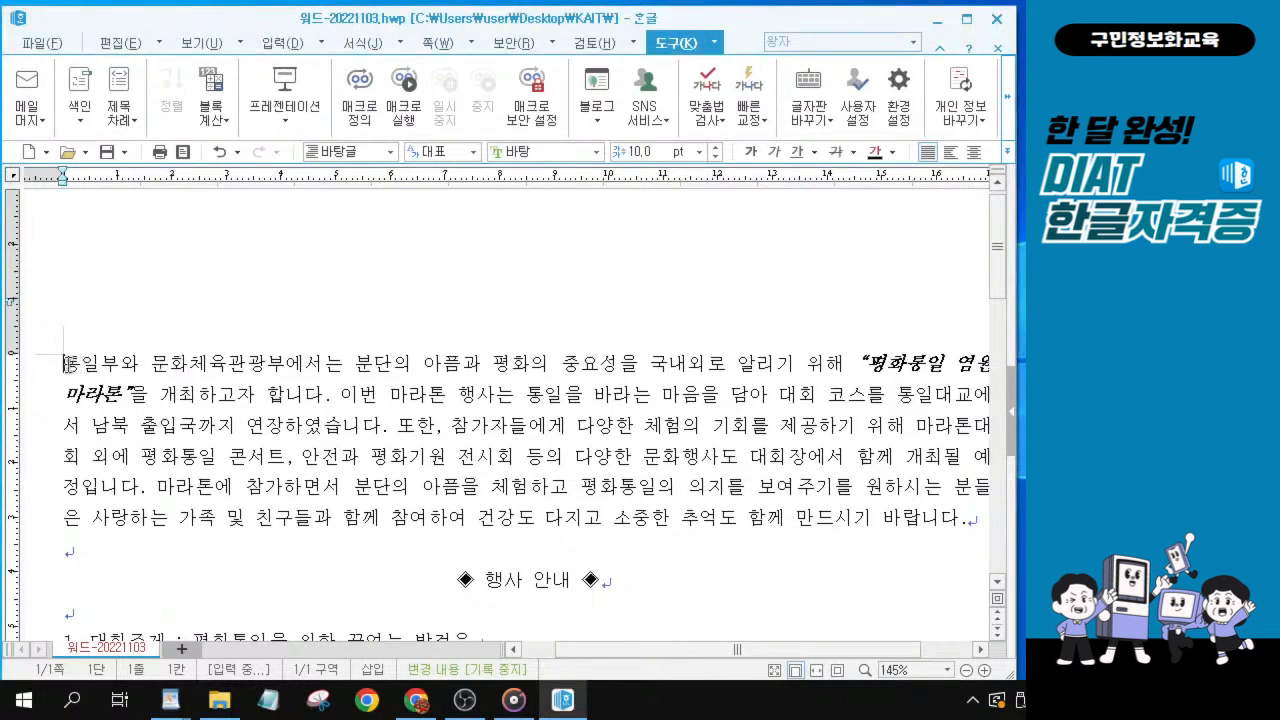
key(Return)
key(Return)
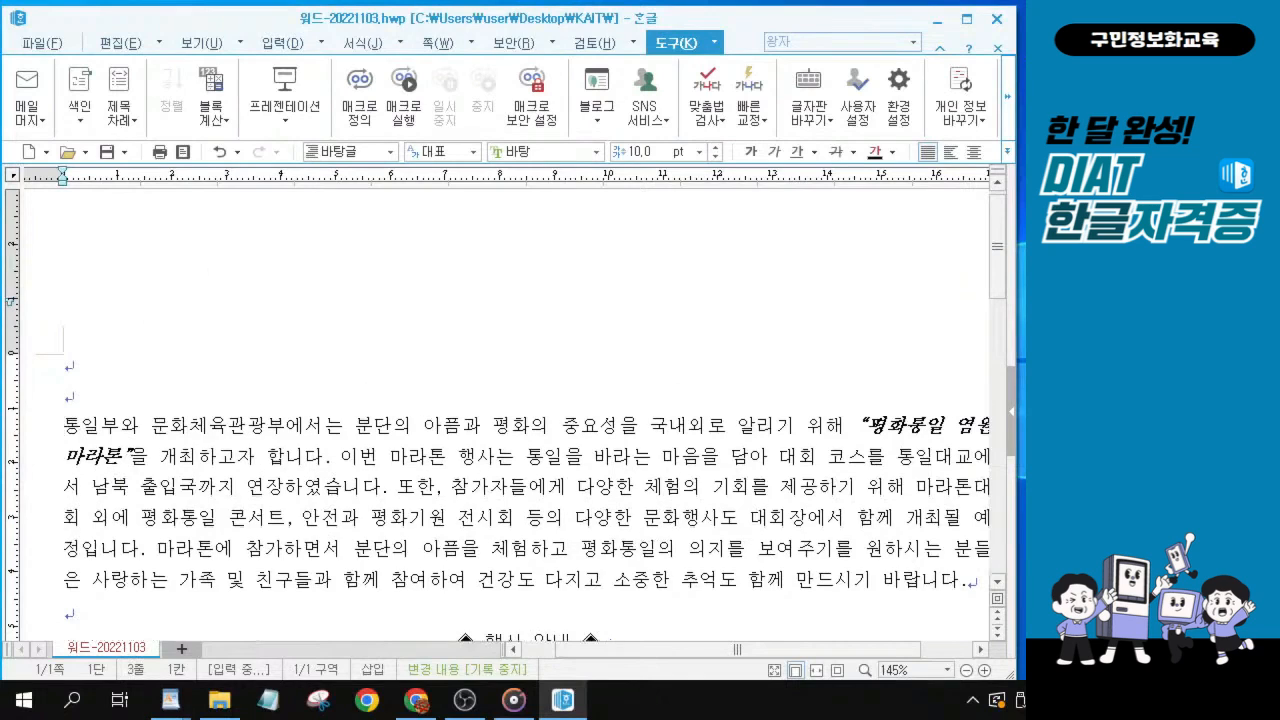
click(71, 367)
click(71, 367)
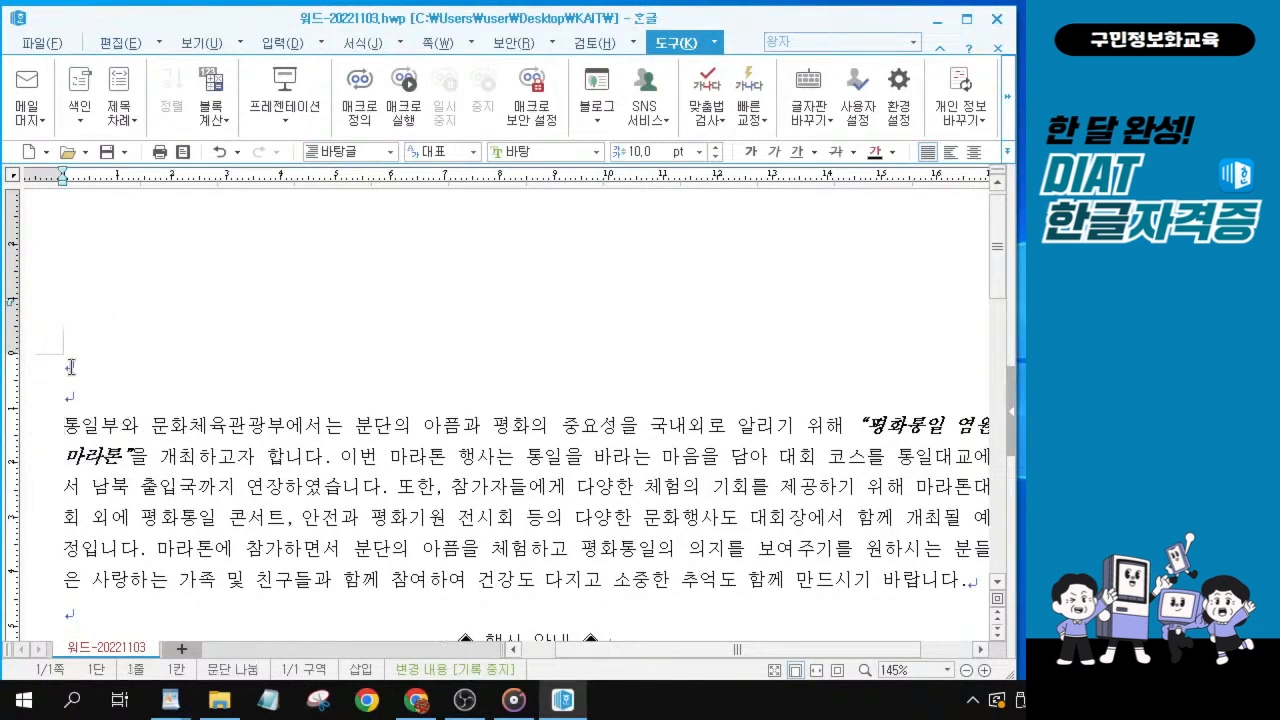
key(ctrl)
key(ctrl)
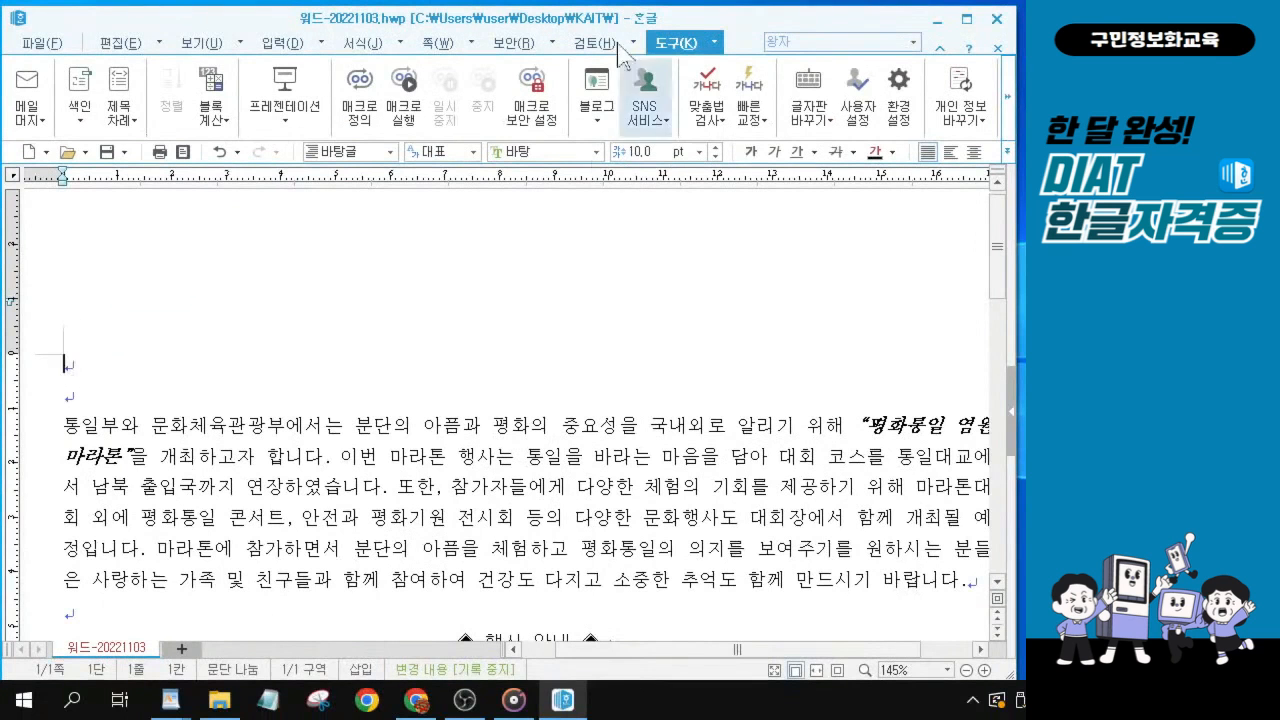
Start a 글맵시 object on the first blank line with the text 평화통일염원마라톤.
click(270, 48)
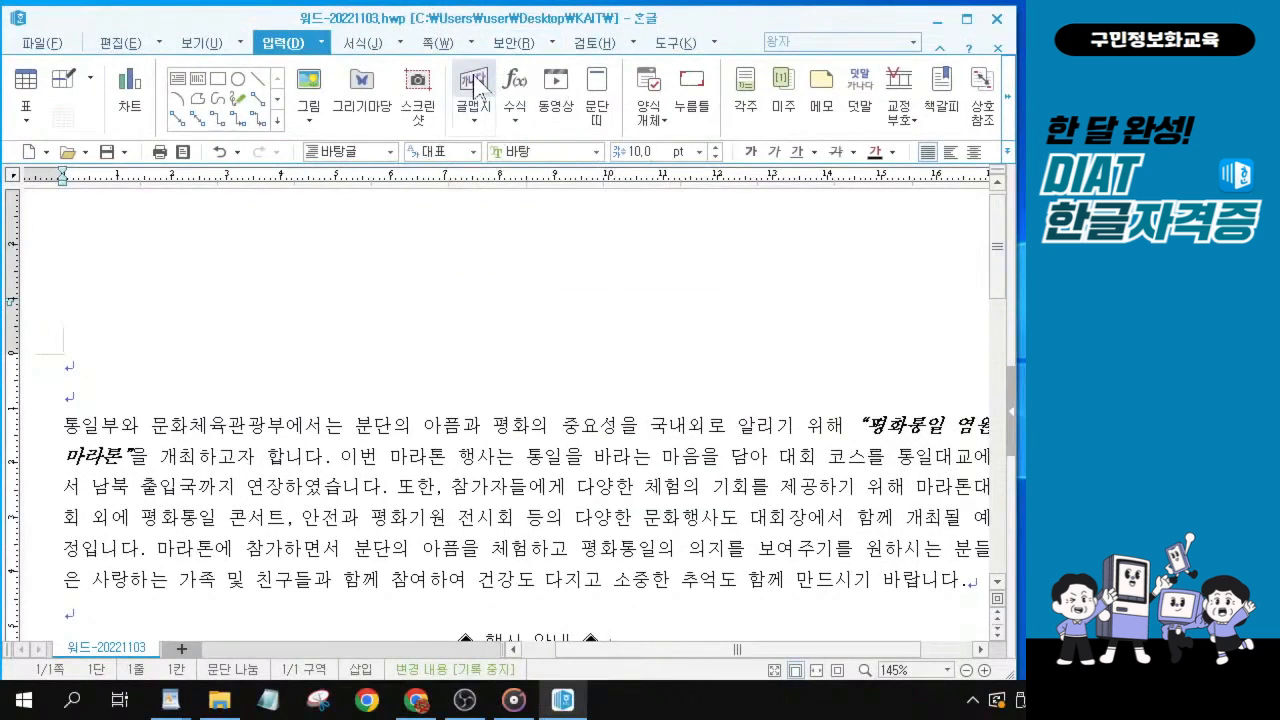
click(475, 85)
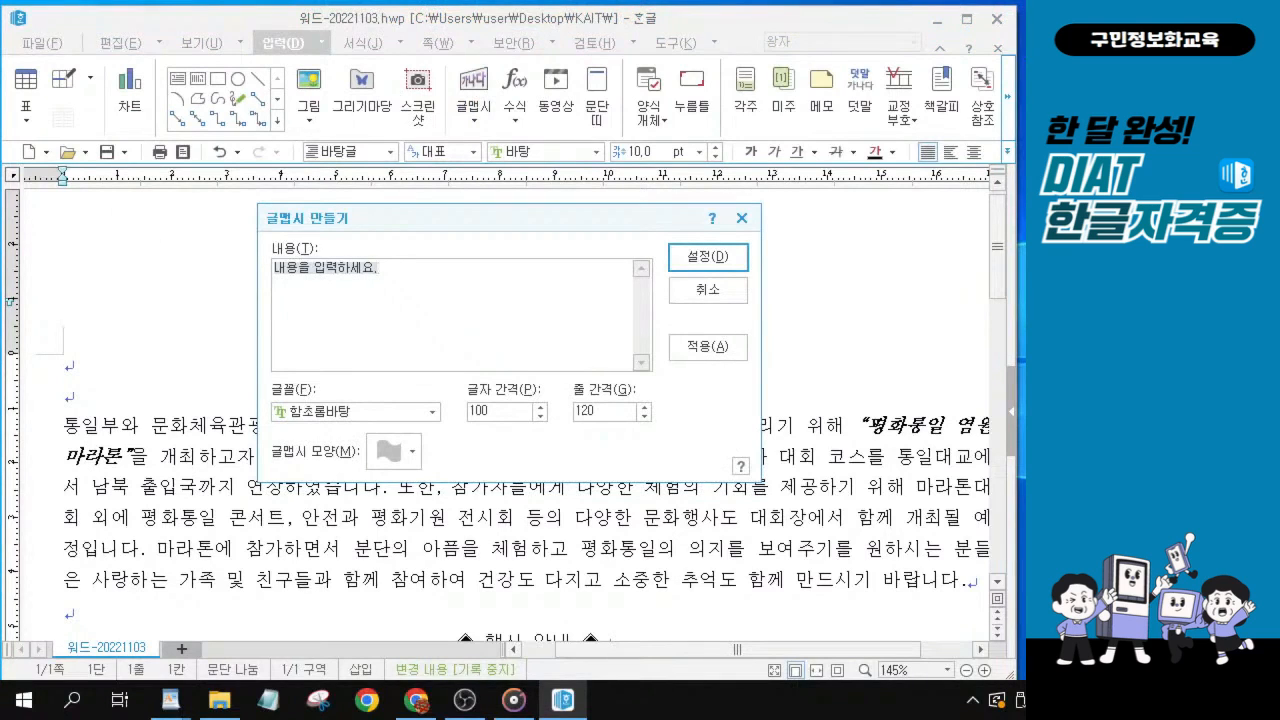
key(alt+Tab)
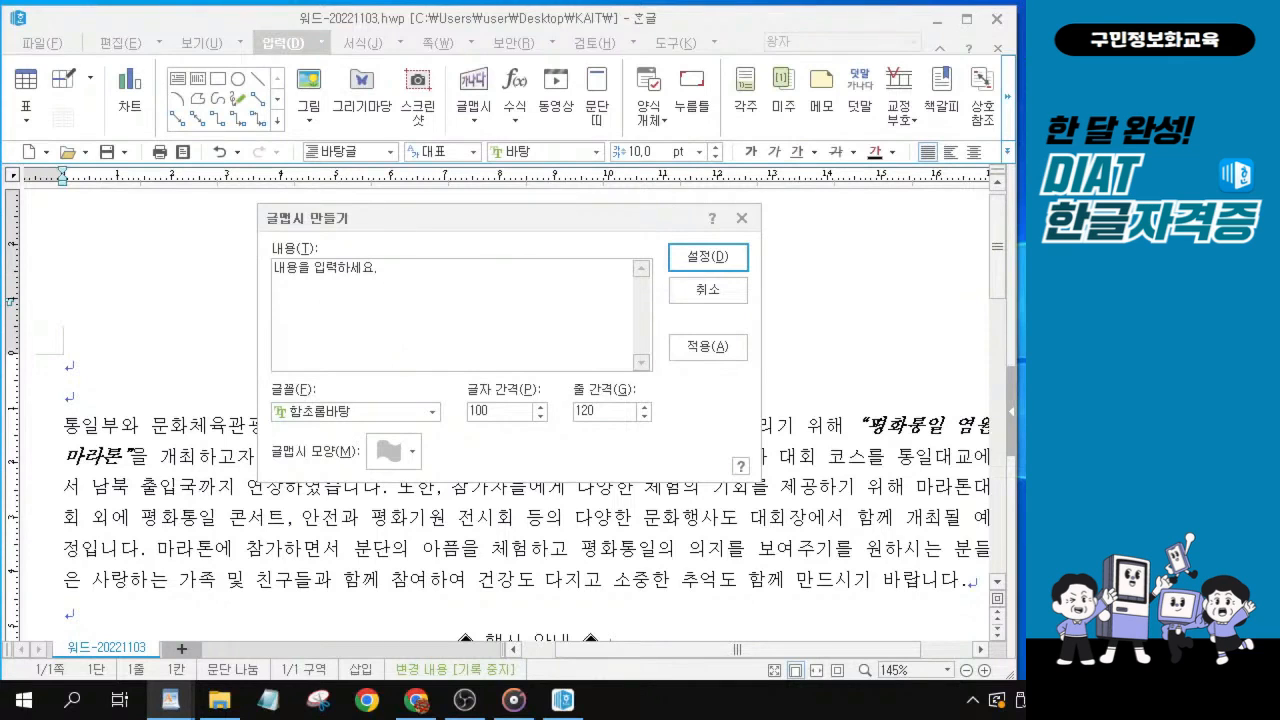
key(alt+Tab)
text(평)
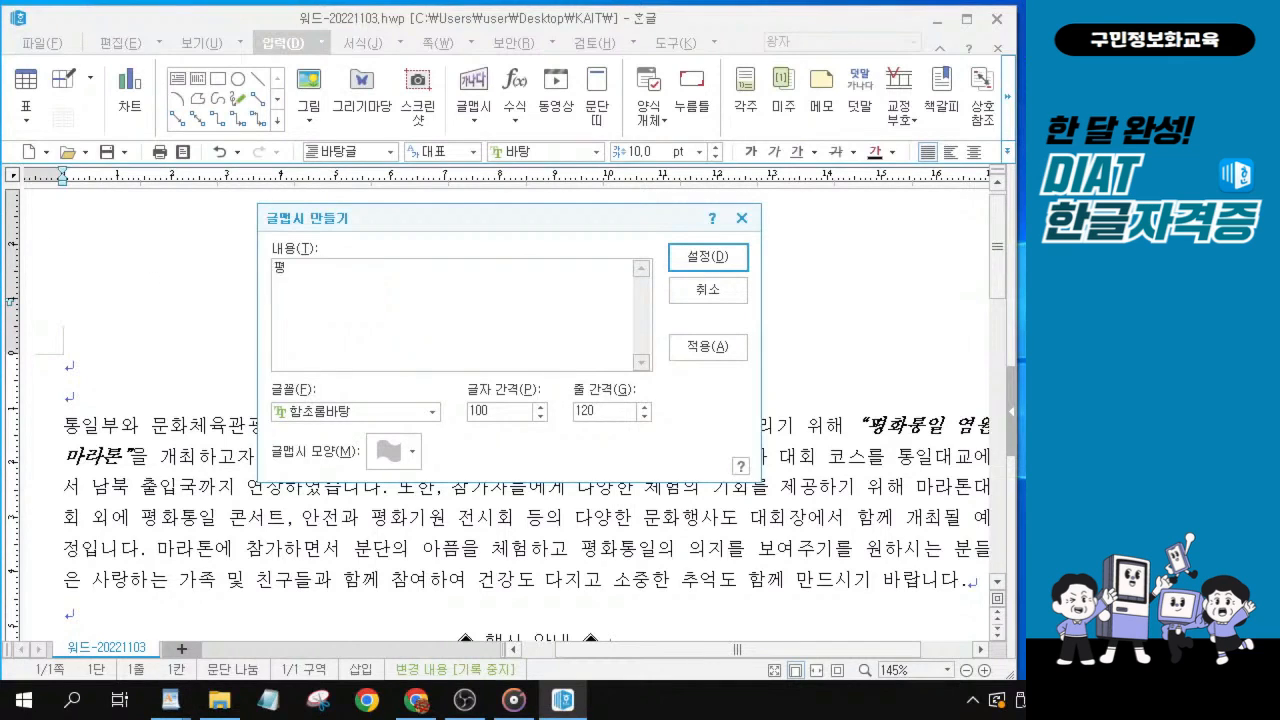
text(화통ㅇㅣㄹㅇㅕㅁㅇㅝㄴㅁㅏㄹㅏㅌㅗㄴ)
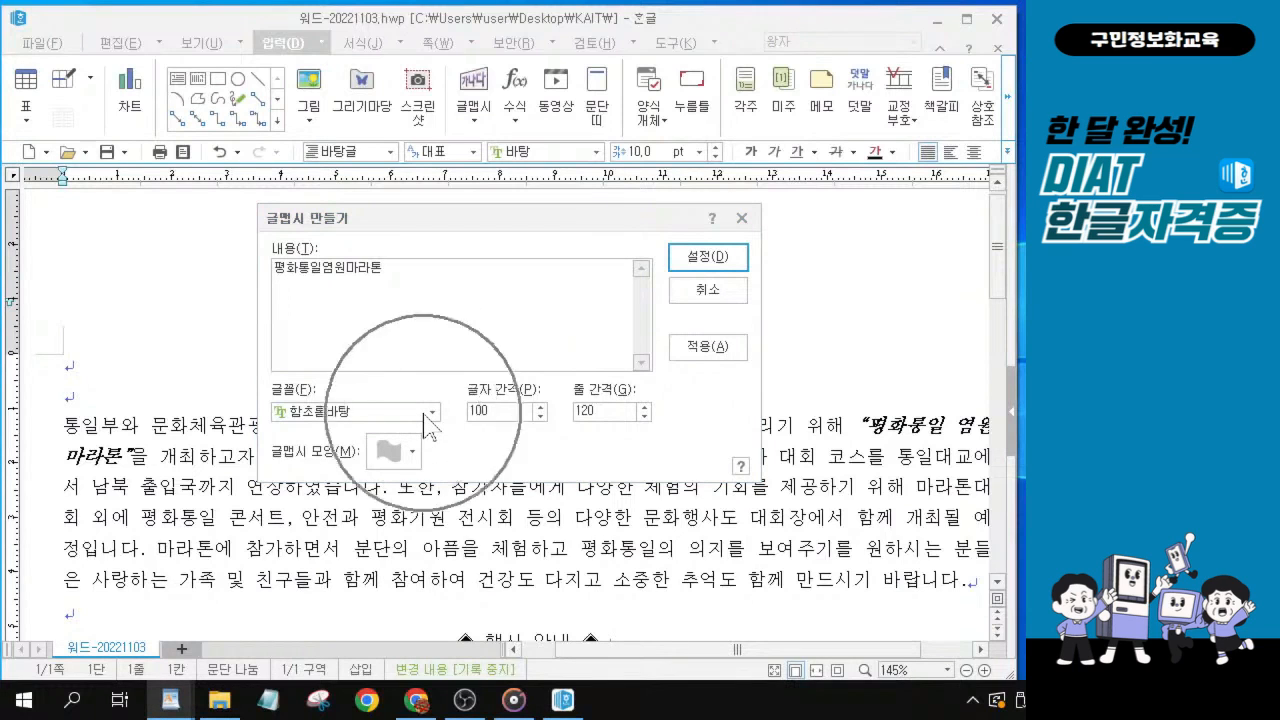
Set the 글맵시 font to 휴먼옛체.
click(427, 416)
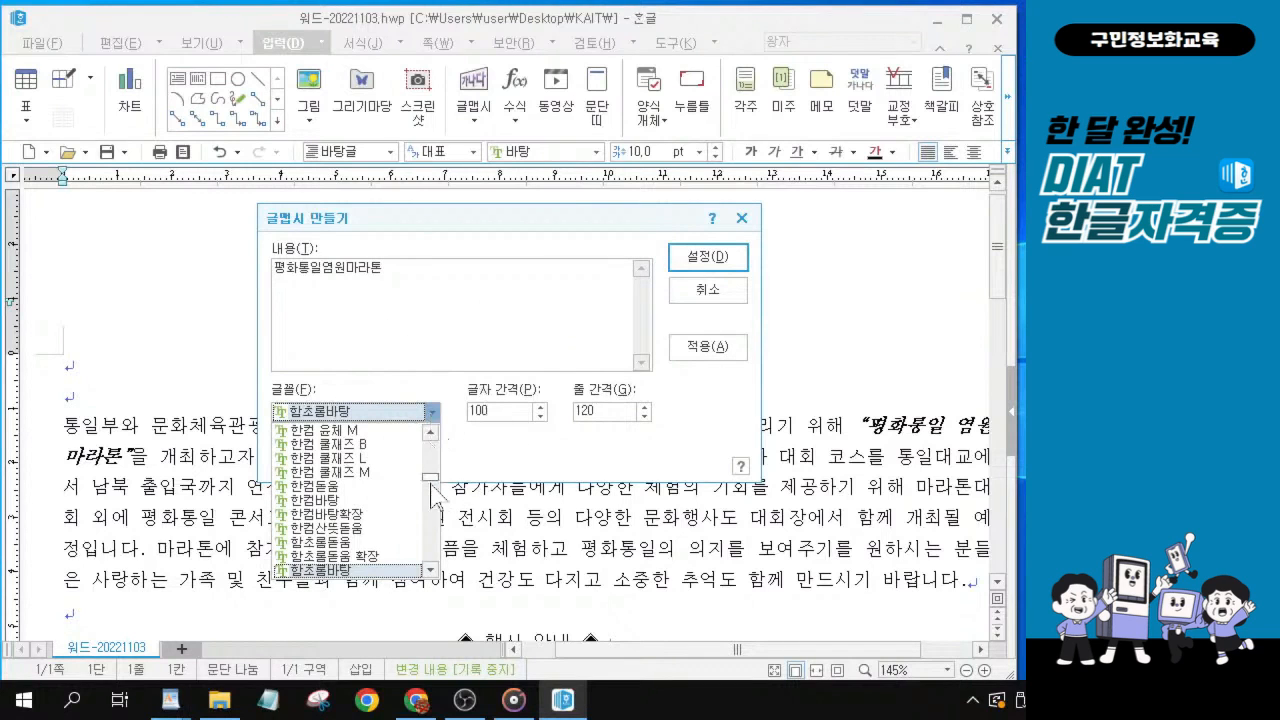
scroll(366, 567, down, 2)
scroll(366, 567, down, 1)
scroll(370, 470, down, 1)
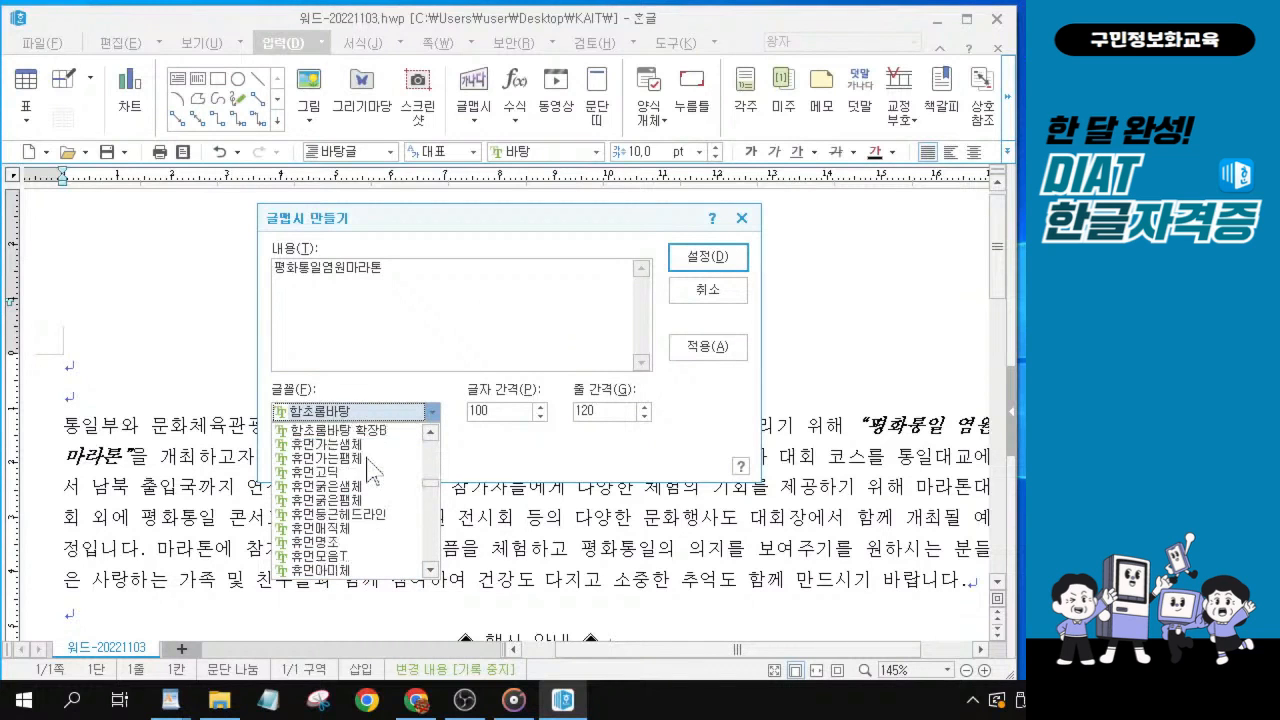
scroll(360, 540, down, 1)
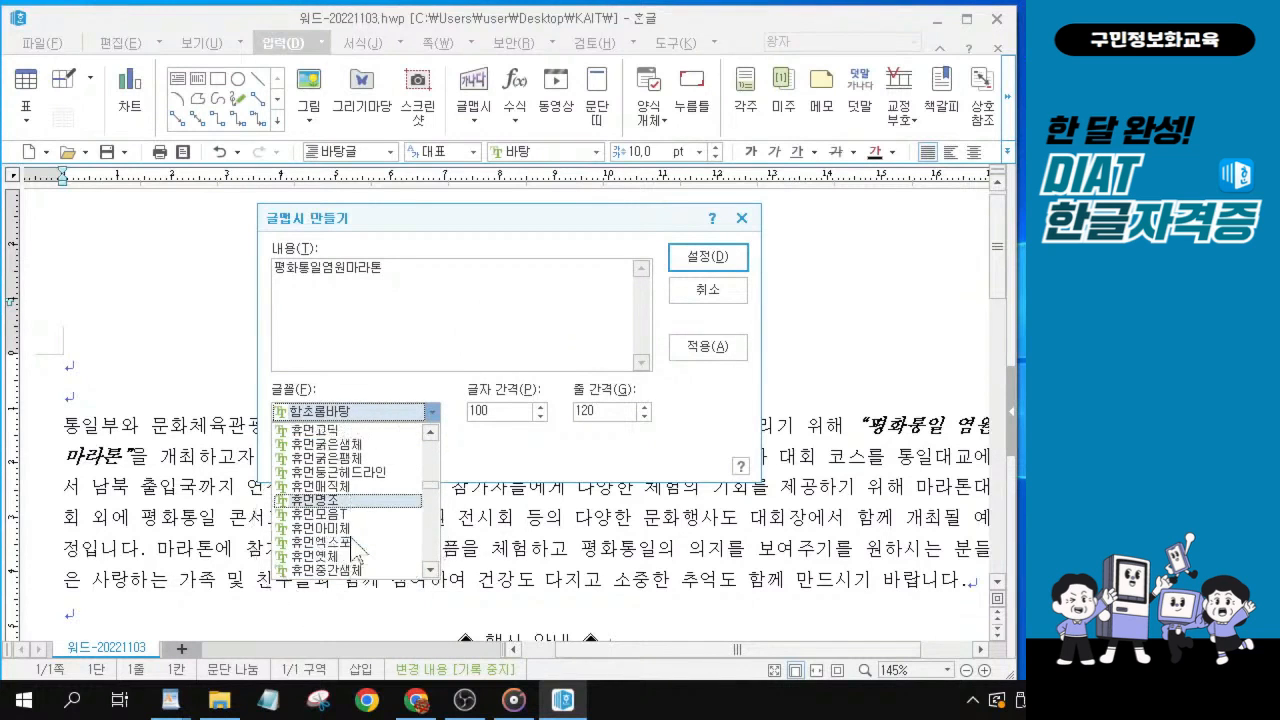
scroll(356, 548, down, 1)
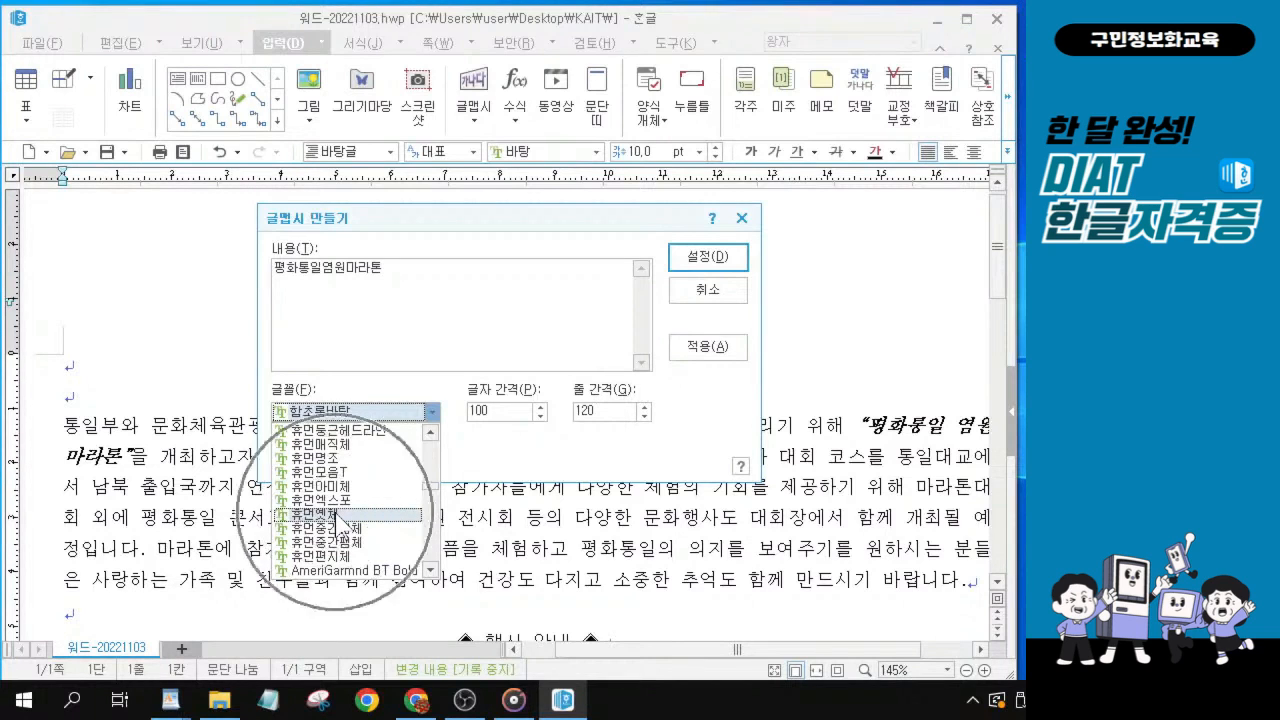
click(340, 515)
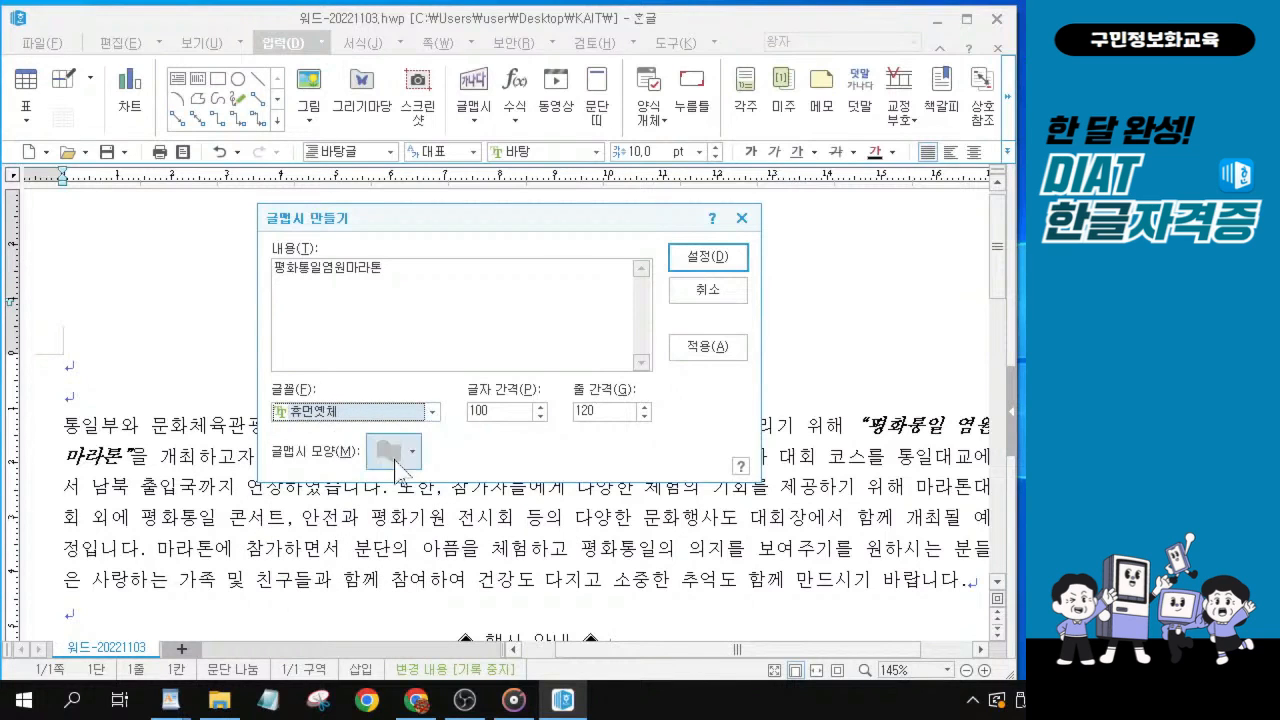
Choose the 갈매기형 수장 shape for the 글맵시.
click(410, 455)
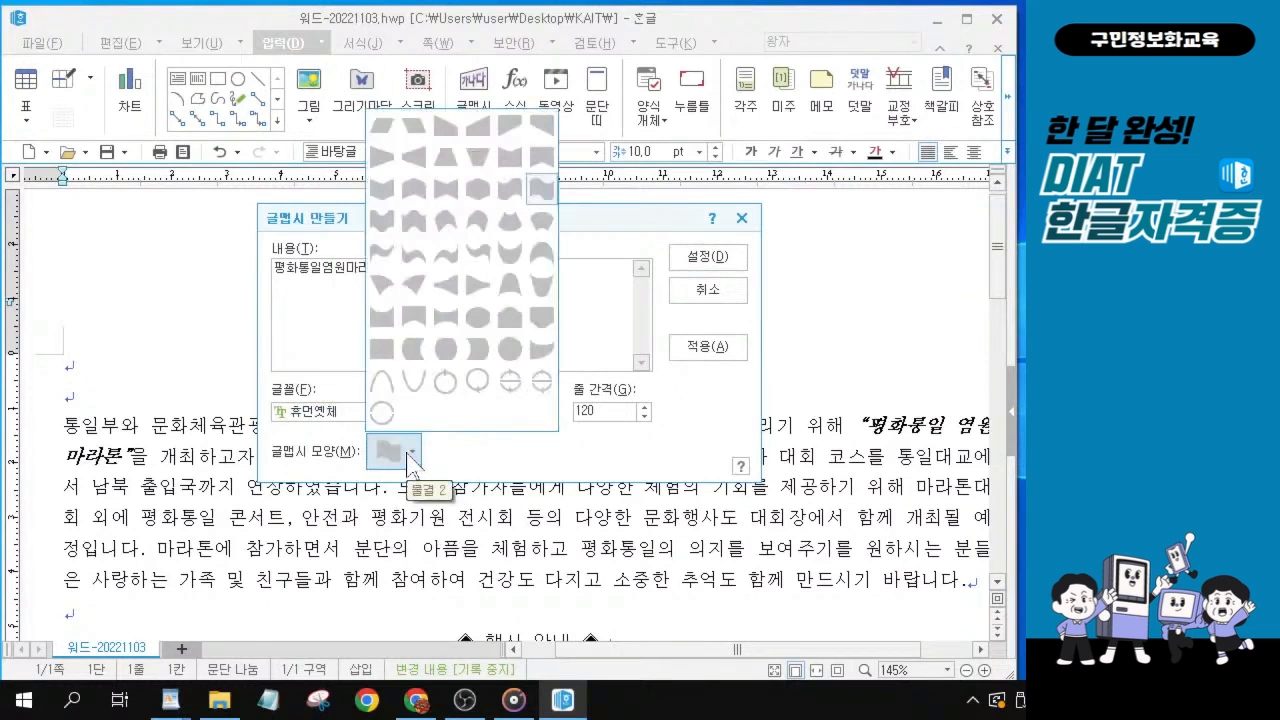
click(411, 193)
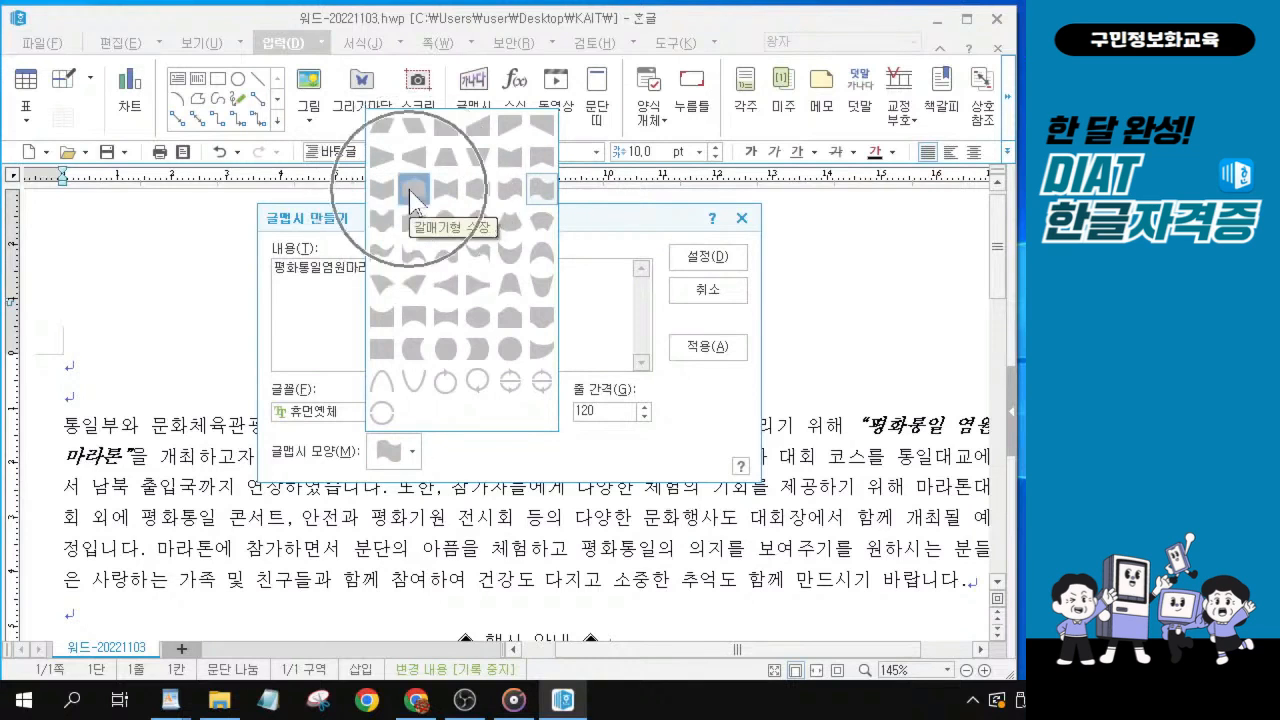
click(411, 193)
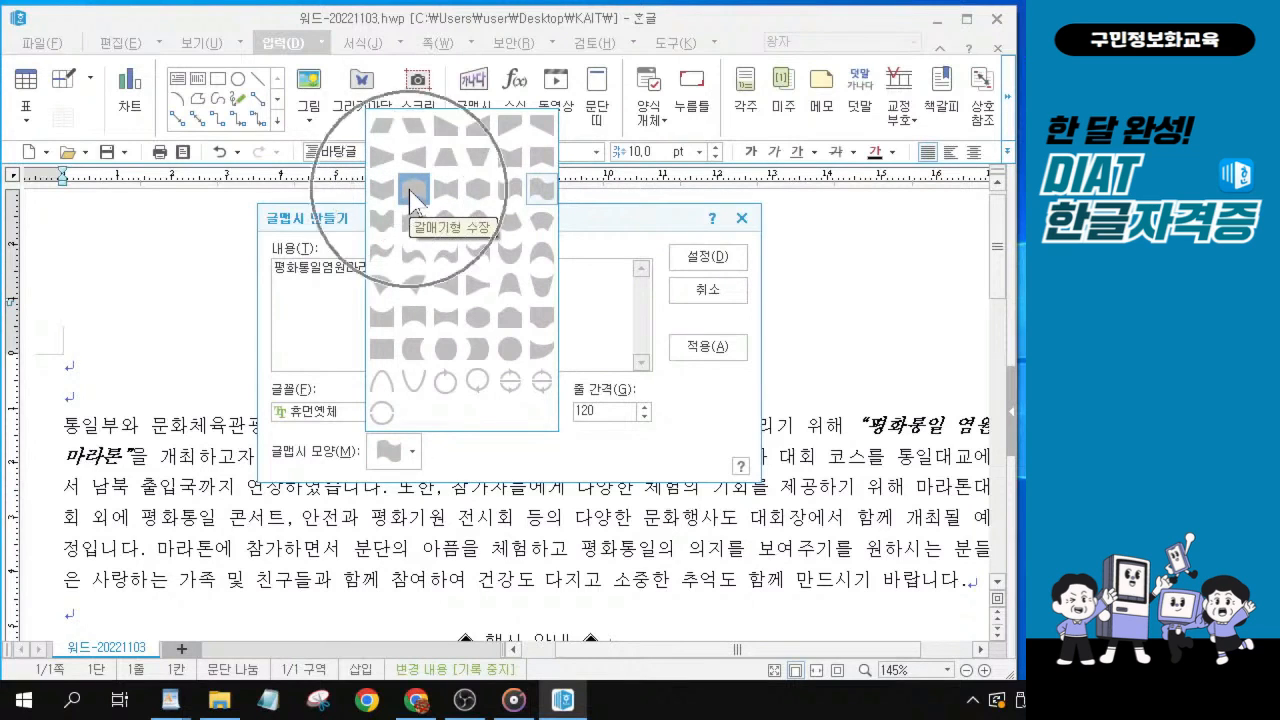
click(411, 193)
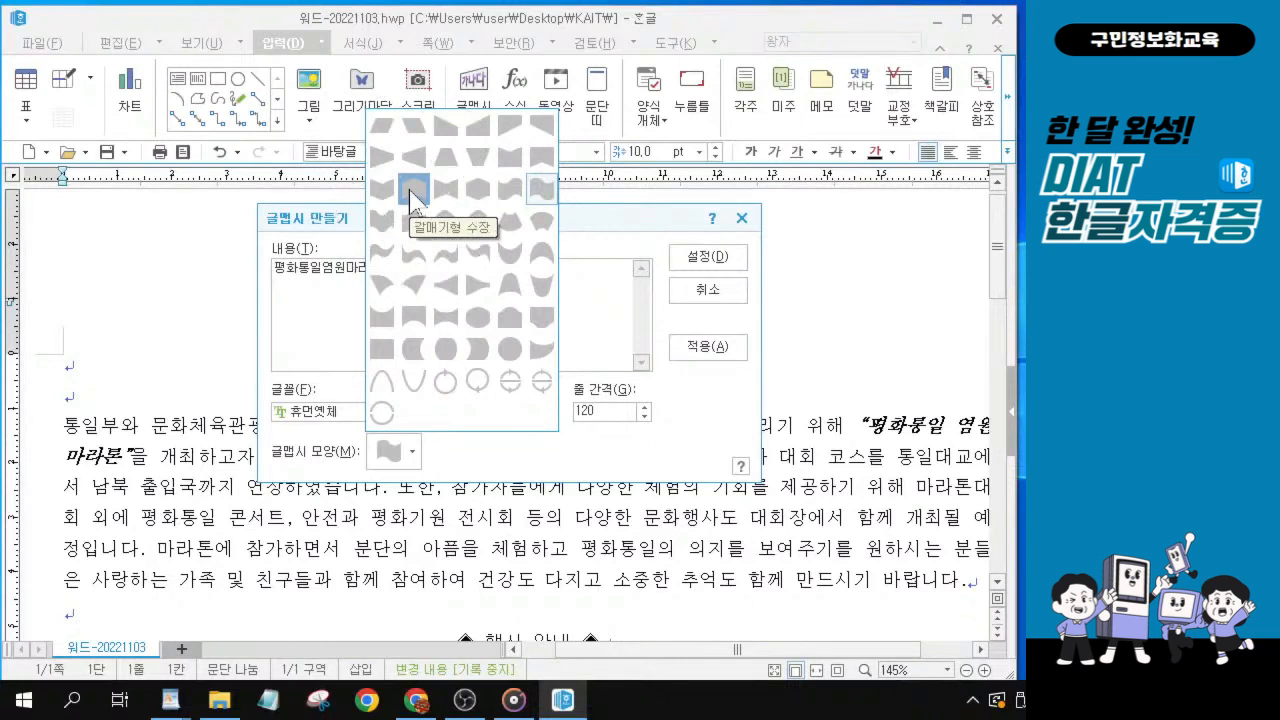
click(418, 200)
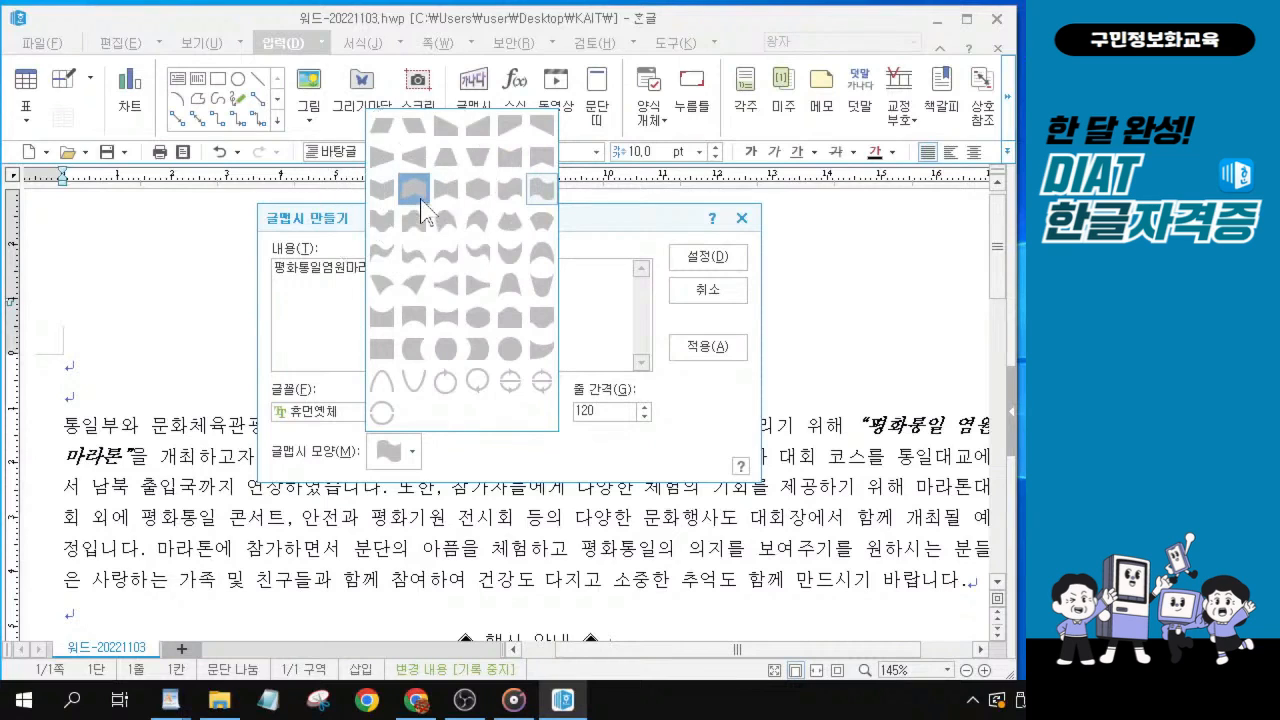
click(420, 200)
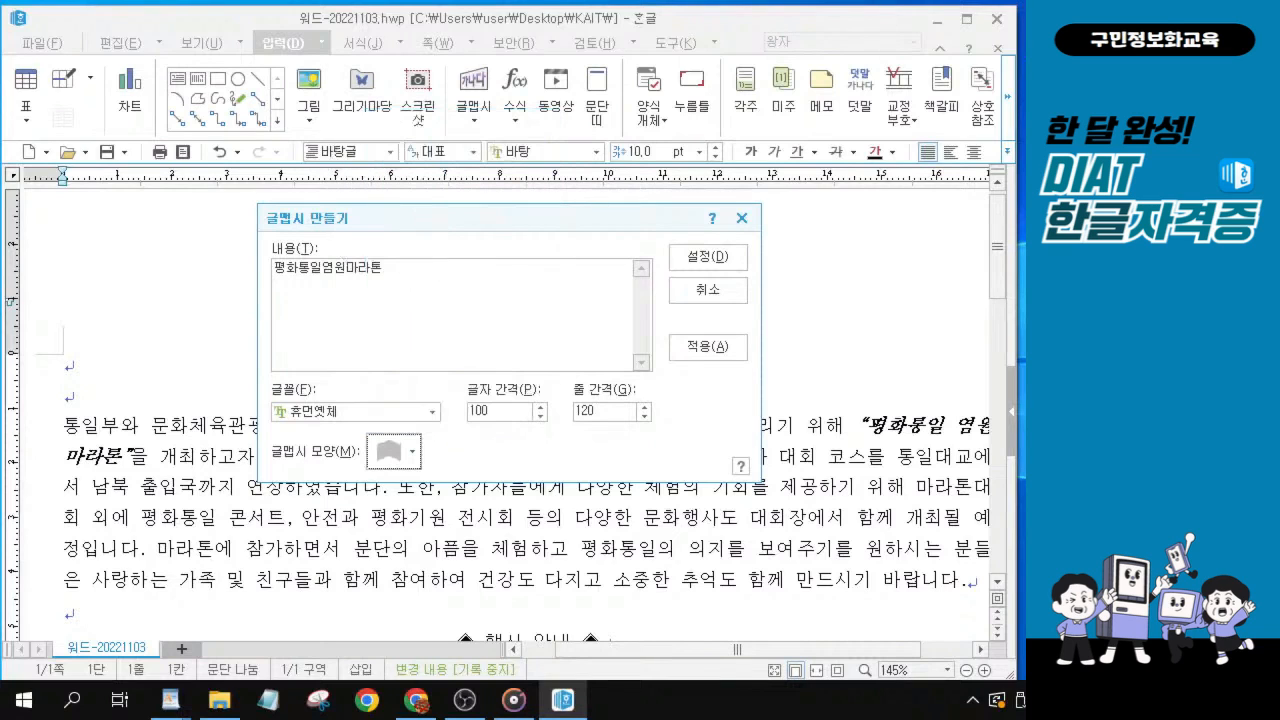
key(alt+Tab)
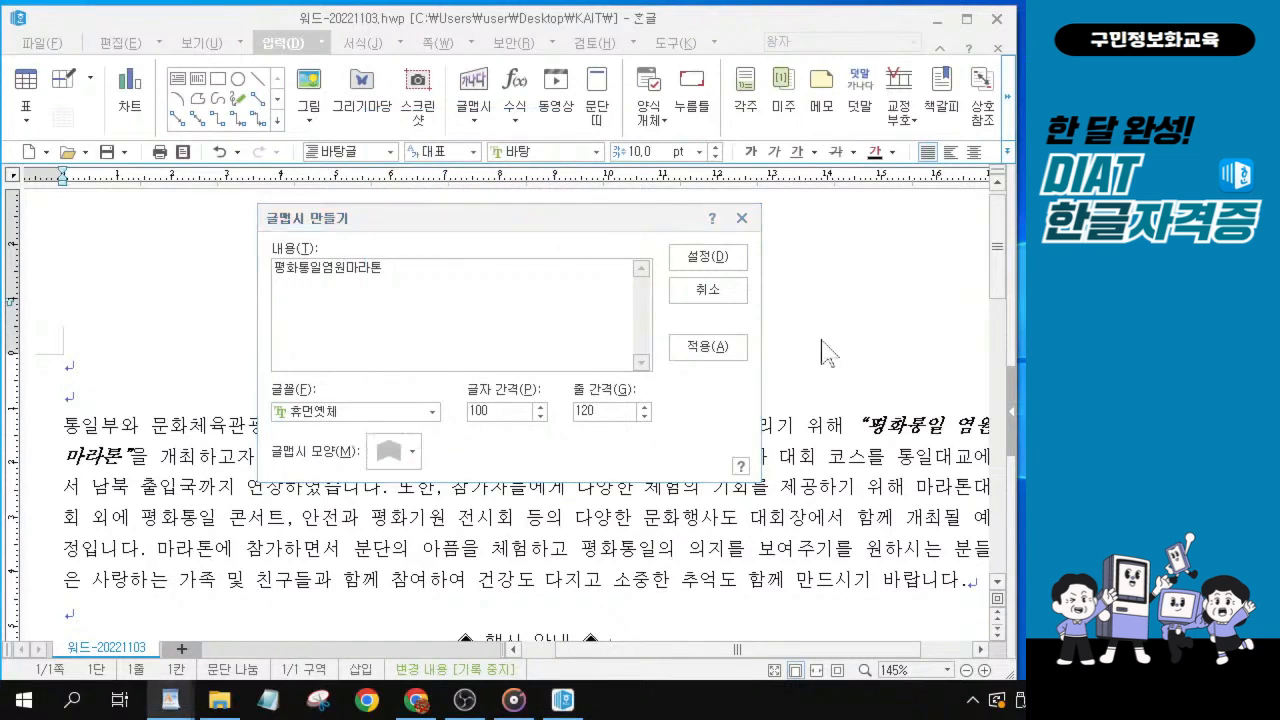
key(ctrl+1)
click(494, 346)
mouse_move(32, 169)
mouse_down()
mouse_move(67, 217)
mouse_move(401, 219)
mouse_move(355, 219)
mouse_up()
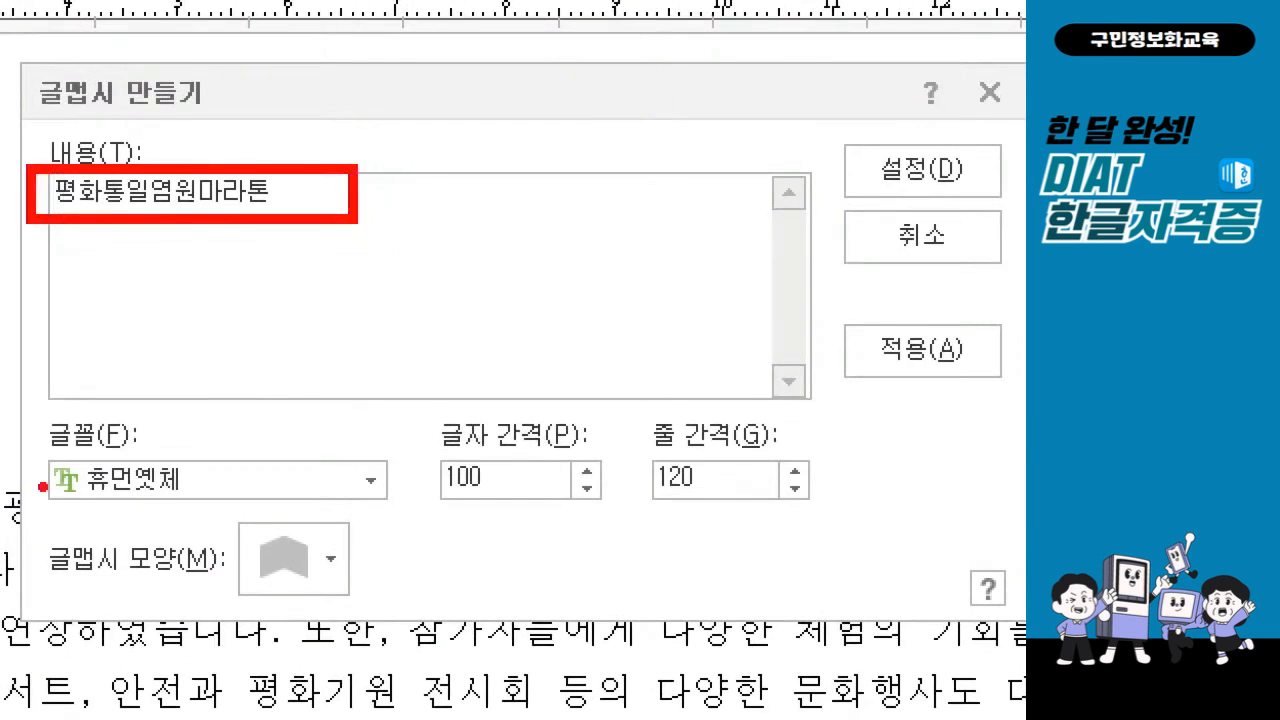
mouse_move(36, 449)
mouse_down()
mouse_move(229, 512)
mouse_move(366, 610)
mouse_up()
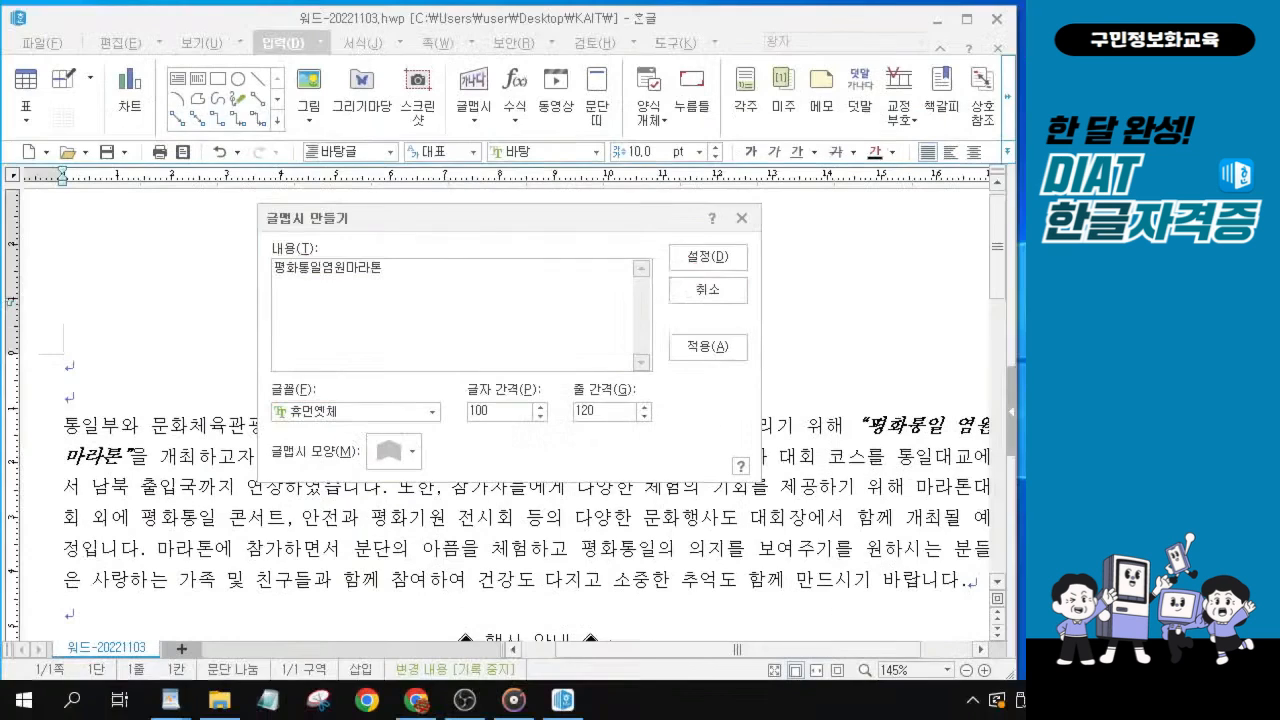
Insert the 글맵시 into the document and set its width to 100 mm and height to 20 mm.
click(689, 260)
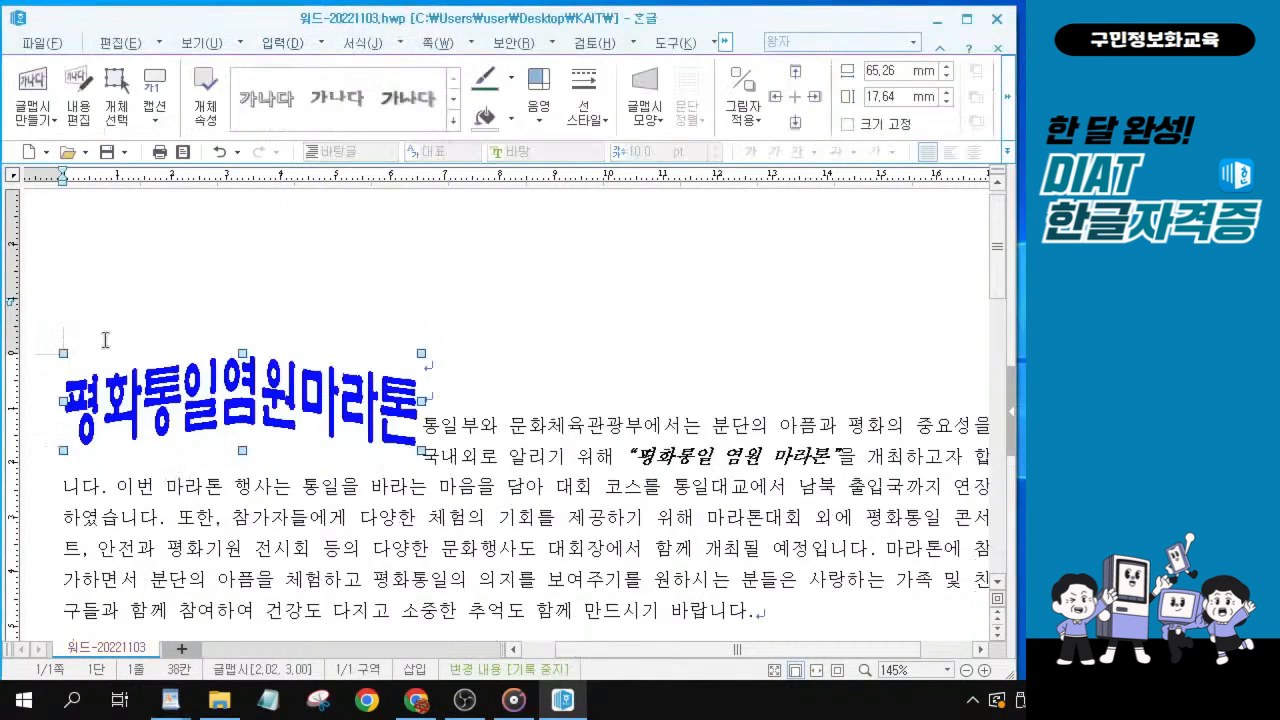
key(ctrl)
key(ctrl)
key(ctrl)
double_click(216, 410)
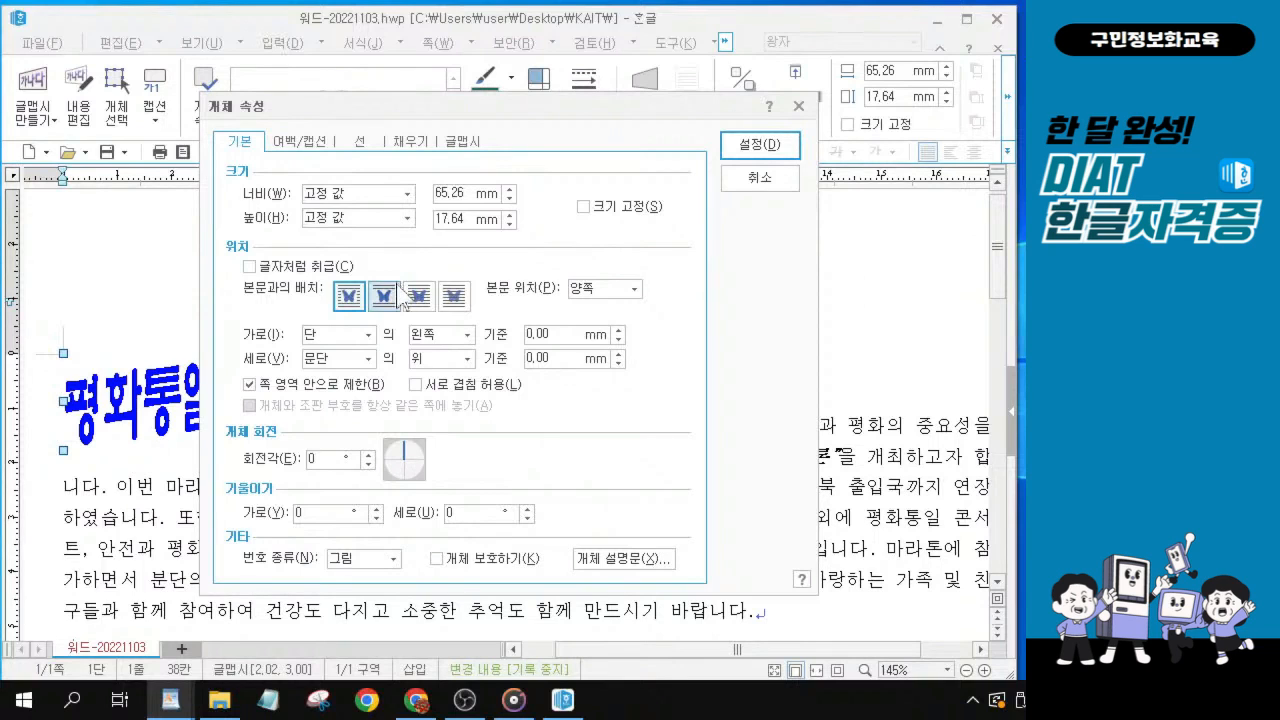
double_click(441, 192)
text(100)
double_click(443, 218)
text(20)
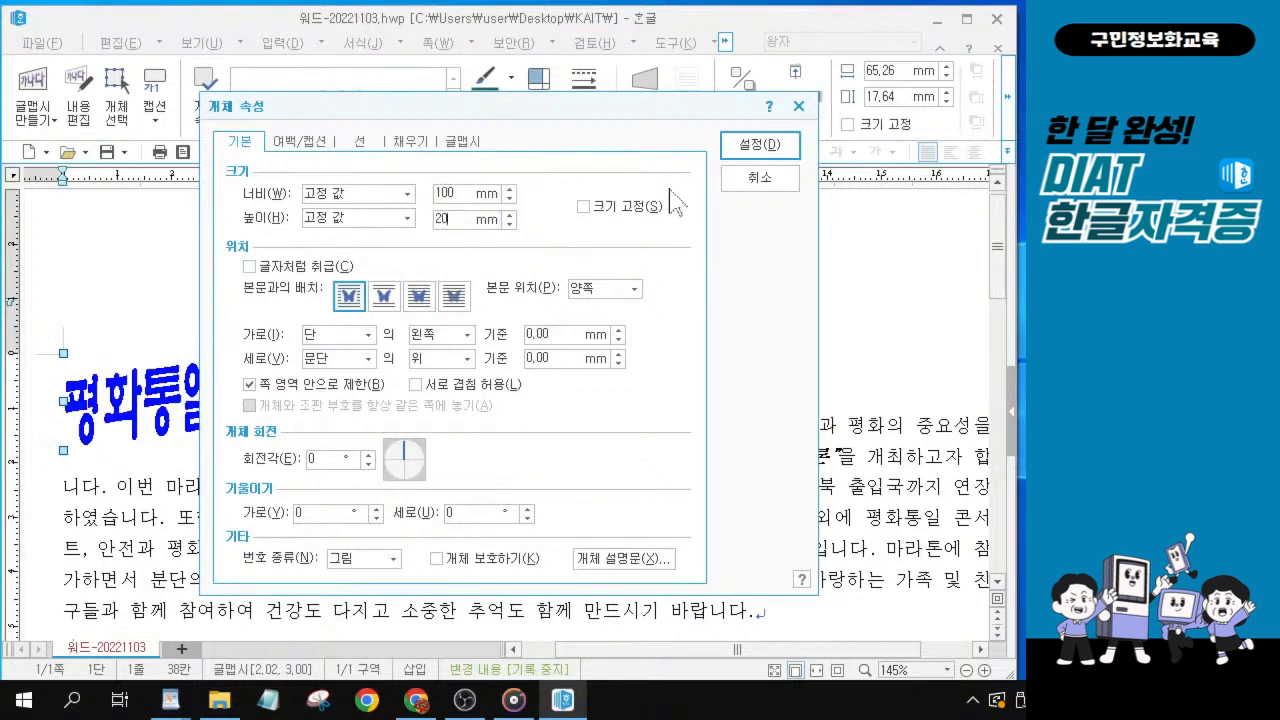
Enable 글자처럼 취급 for the 글맵시 and leave its 크기 고정 option off.
click(585, 207)
click(250, 267)
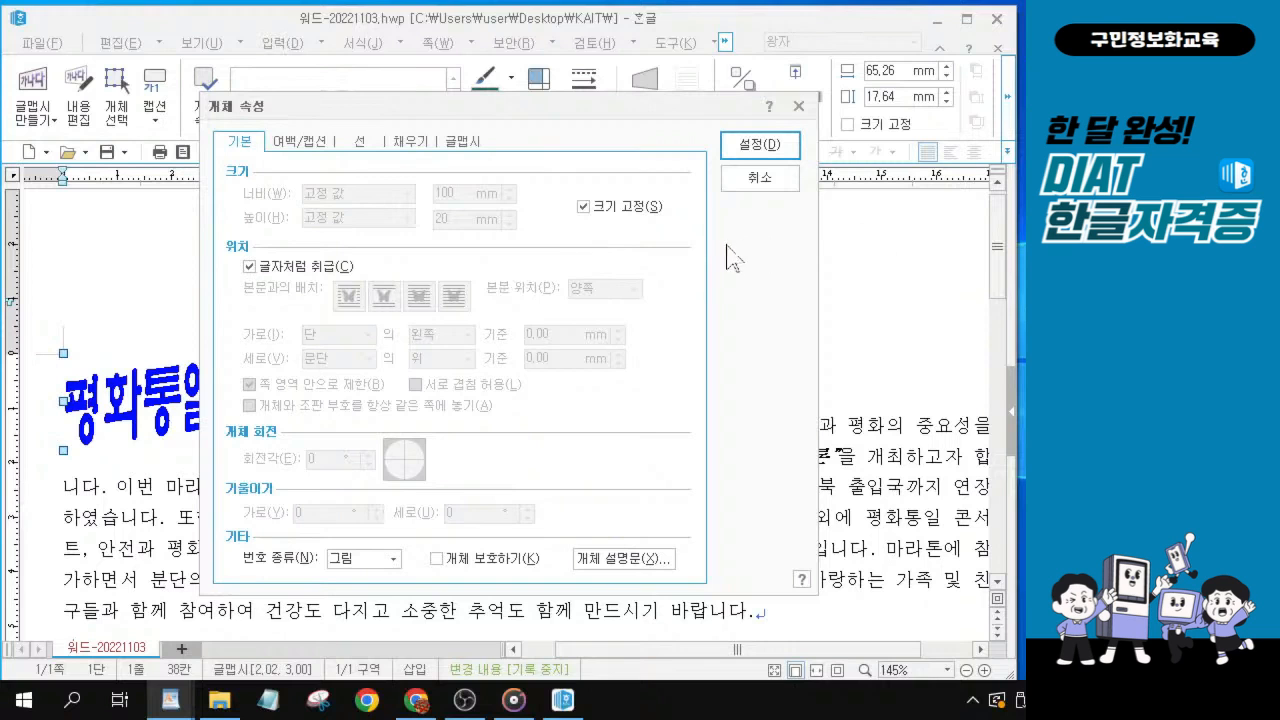
click(584, 207)
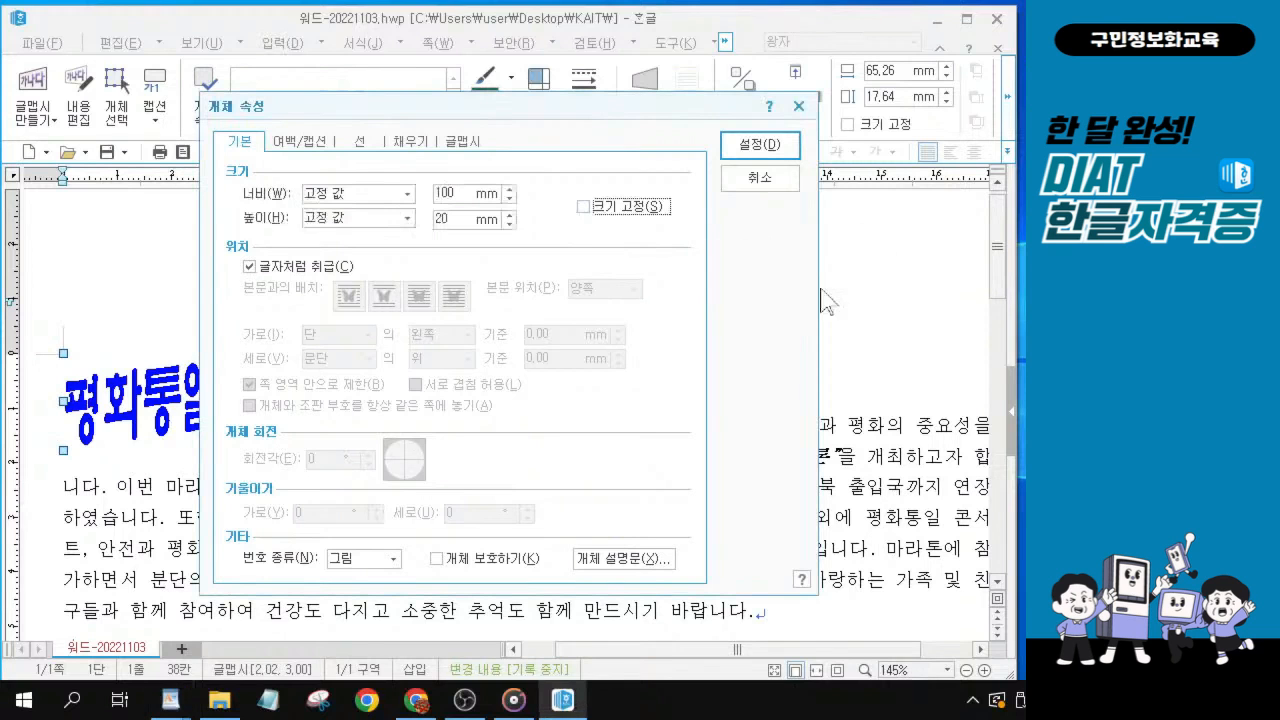
key(alt)
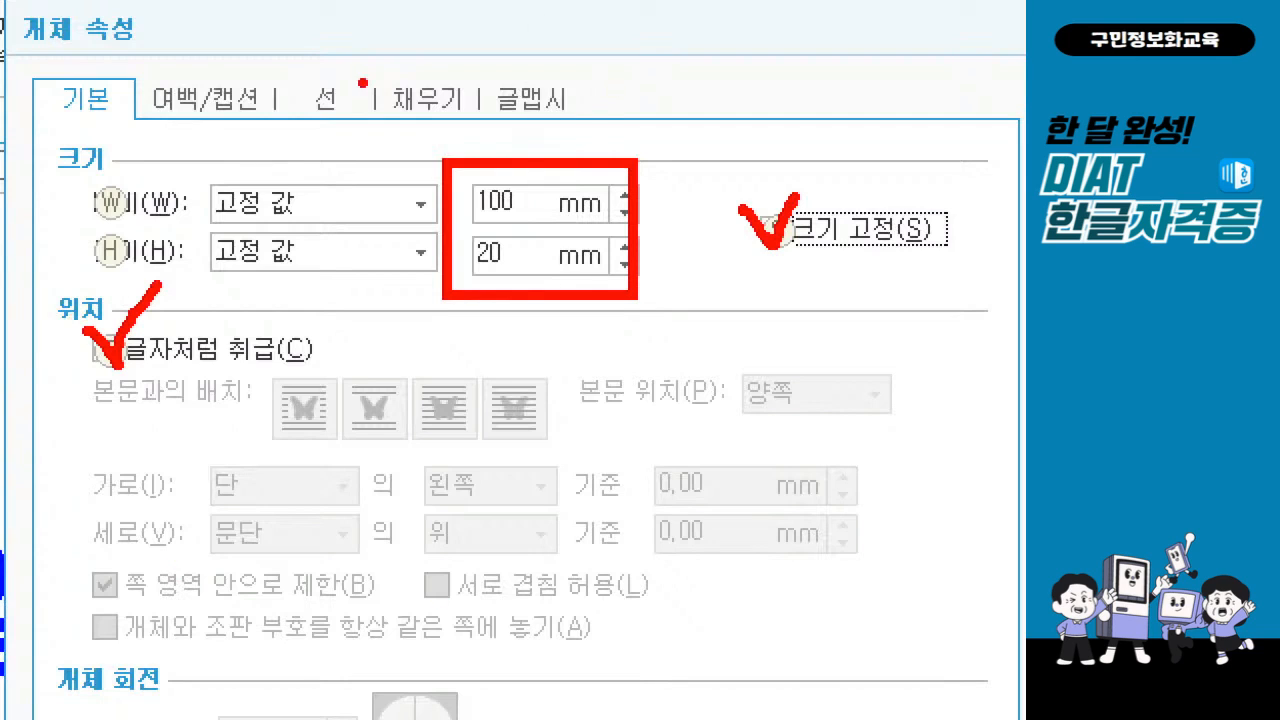
drag(369, 58, 485, 131)
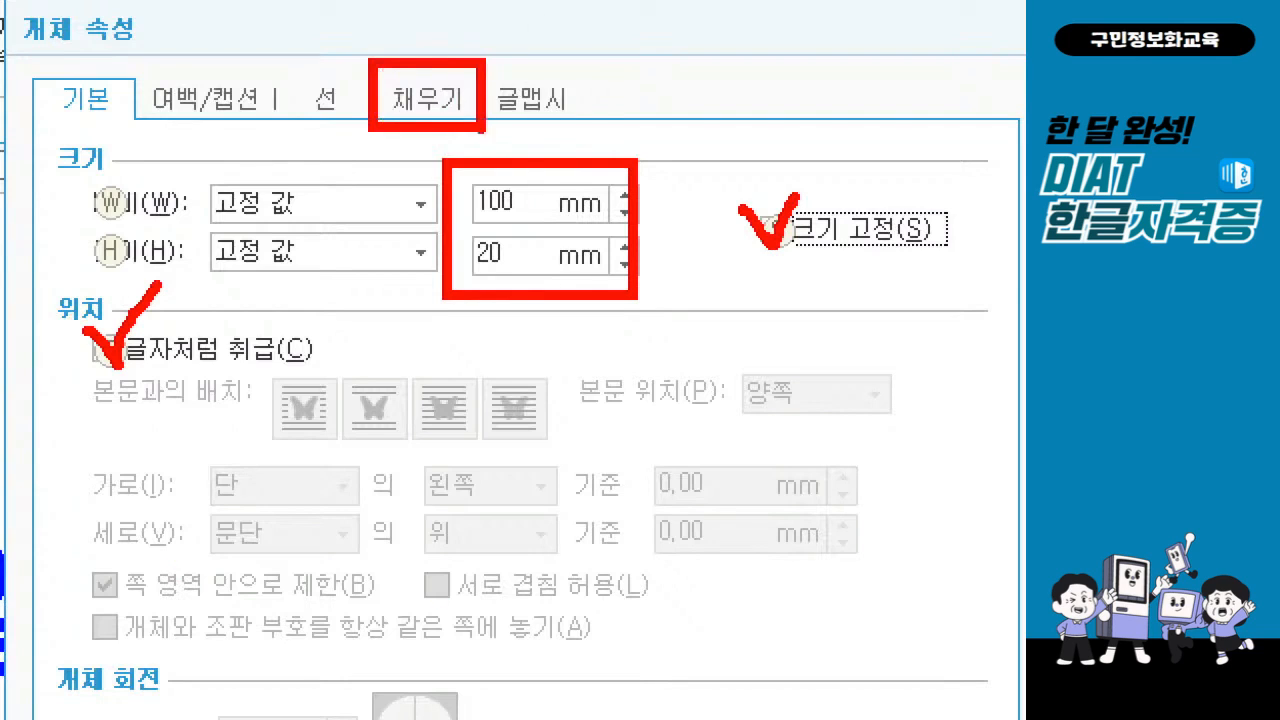
drag(422, 25, 486, 12)
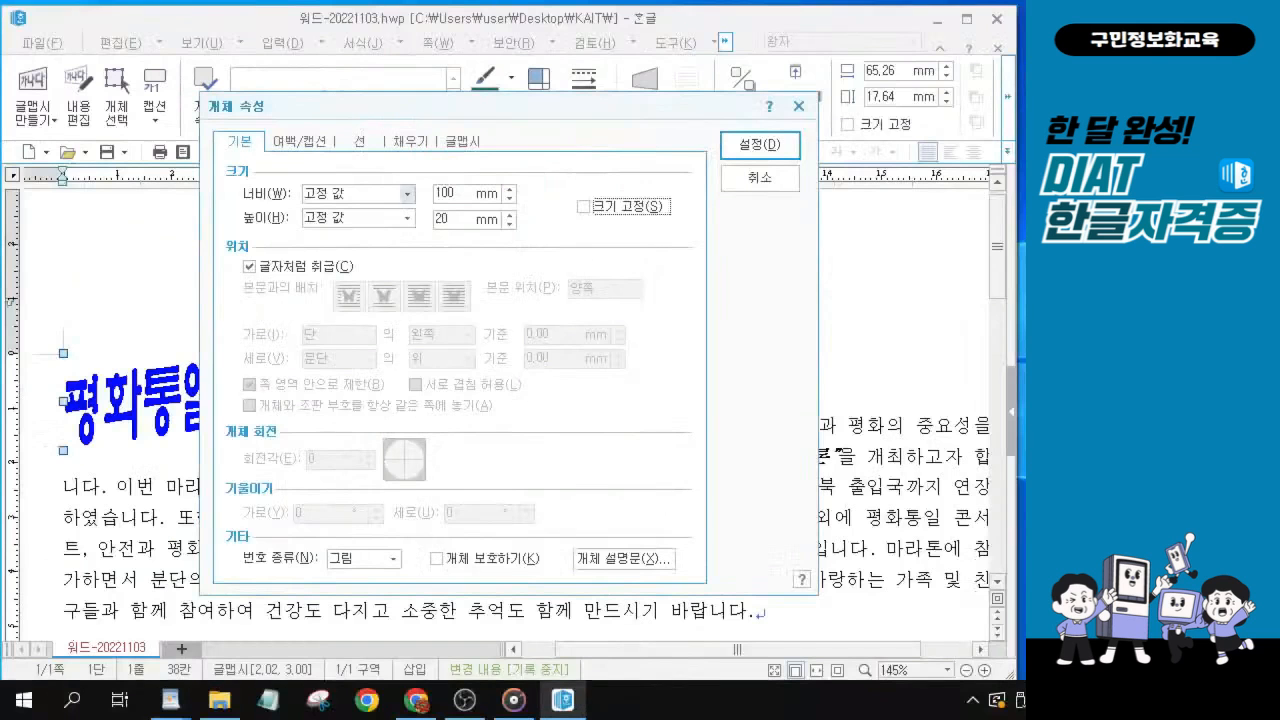
Set the 글맵시 fill's 면 색 to 진달래색 (RGB: 202,86,167) and apply the object properties.
click(409, 145)
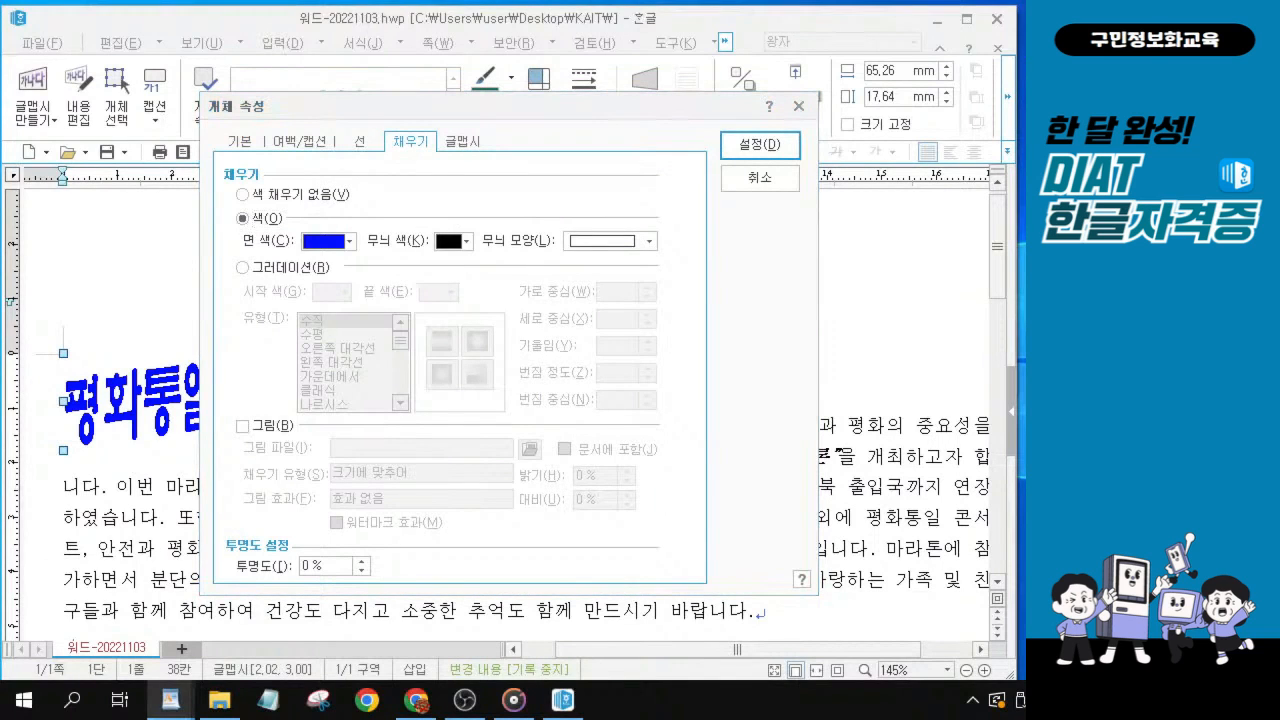
click(349, 241)
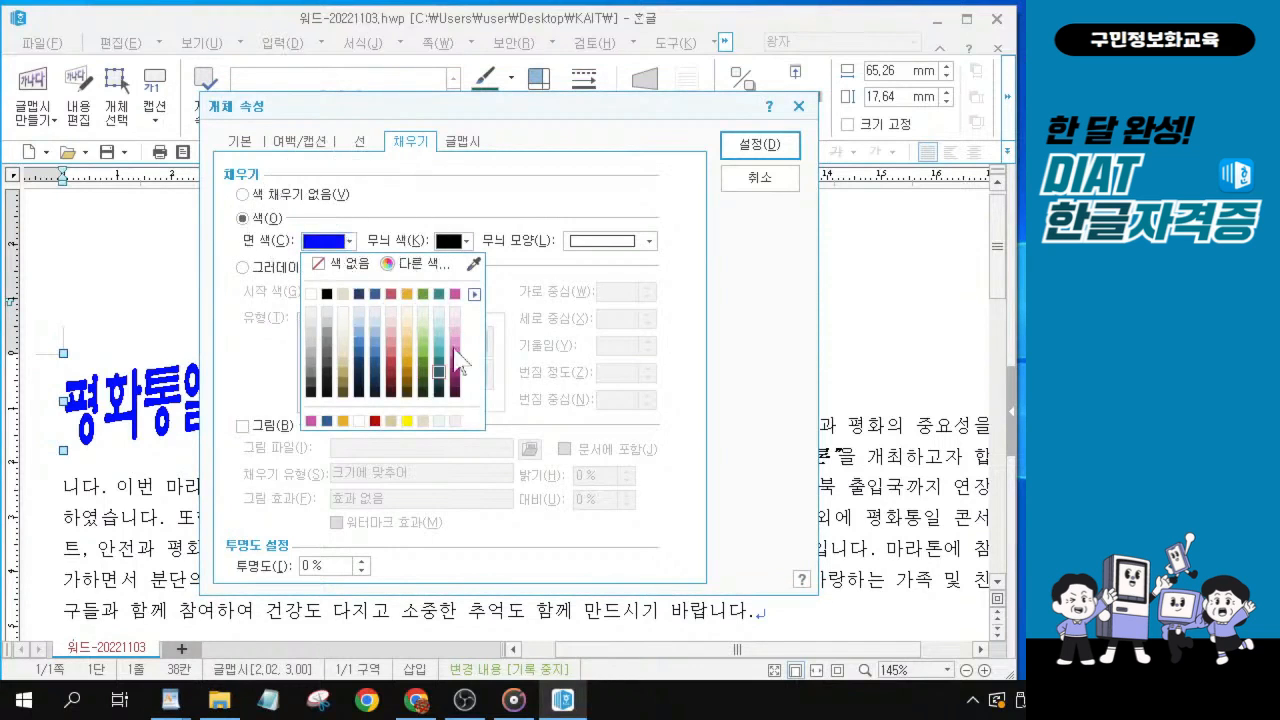
click(474, 296)
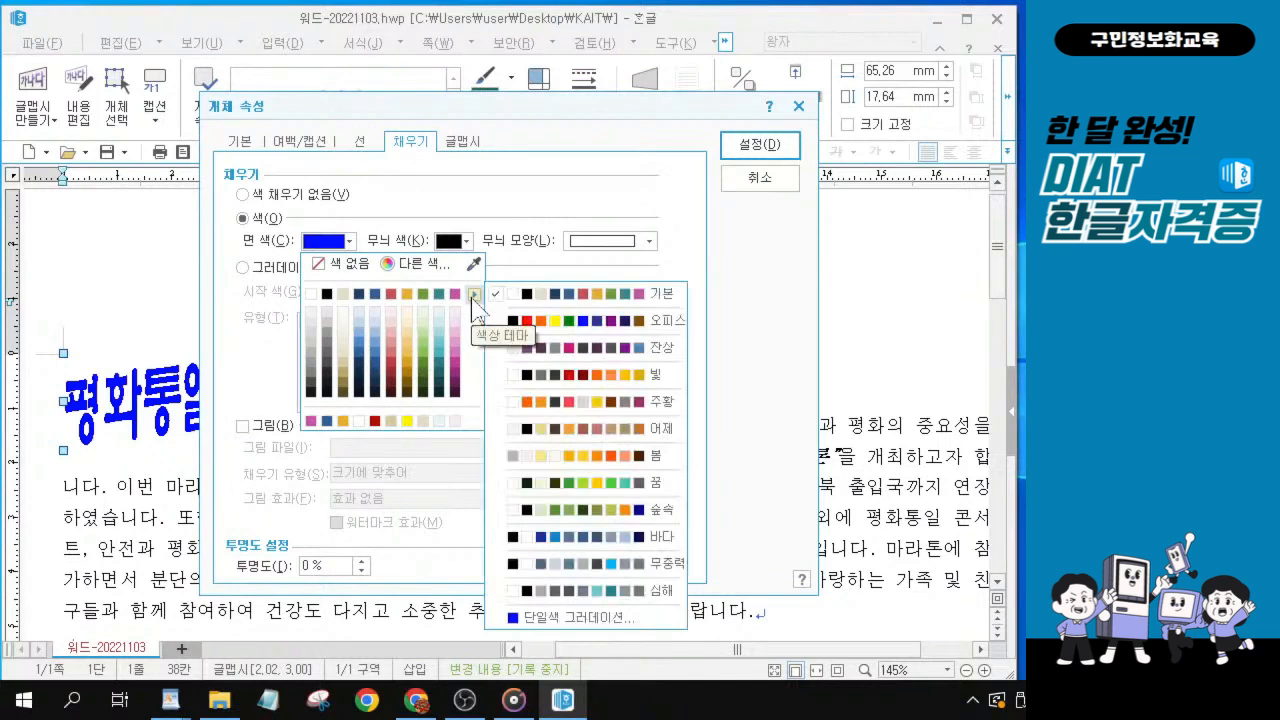
click(543, 300)
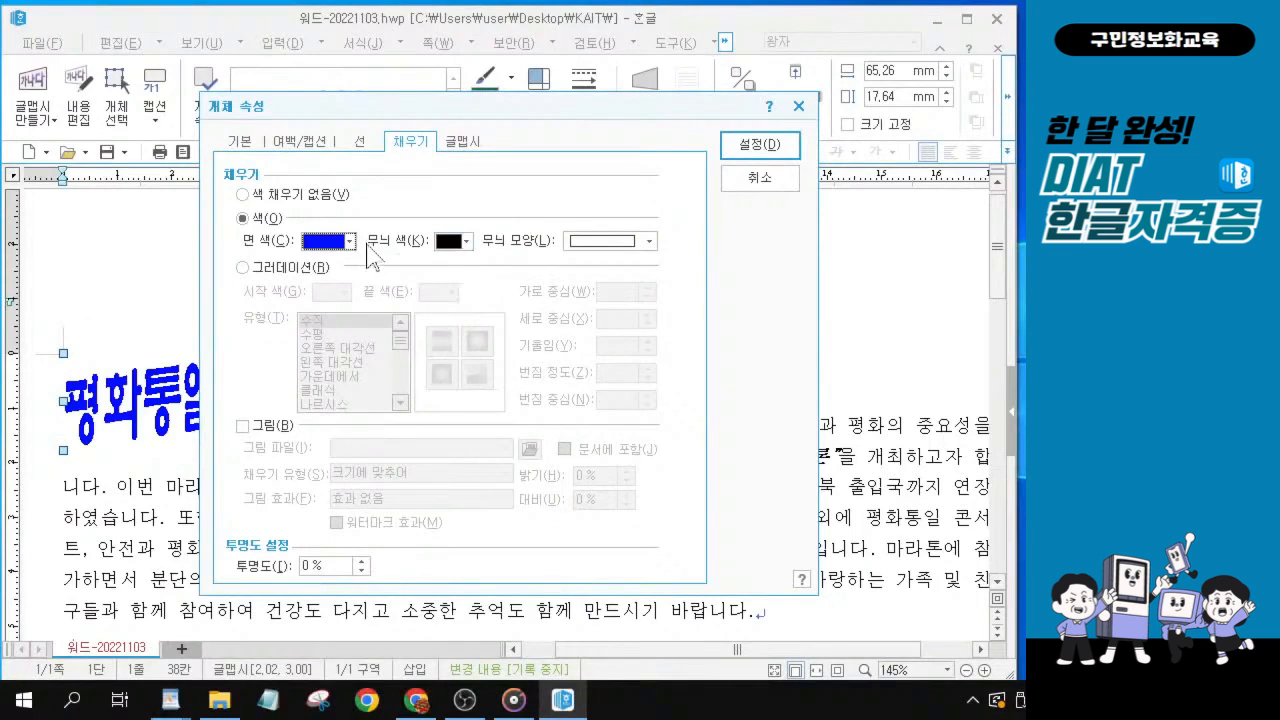
click(246, 186)
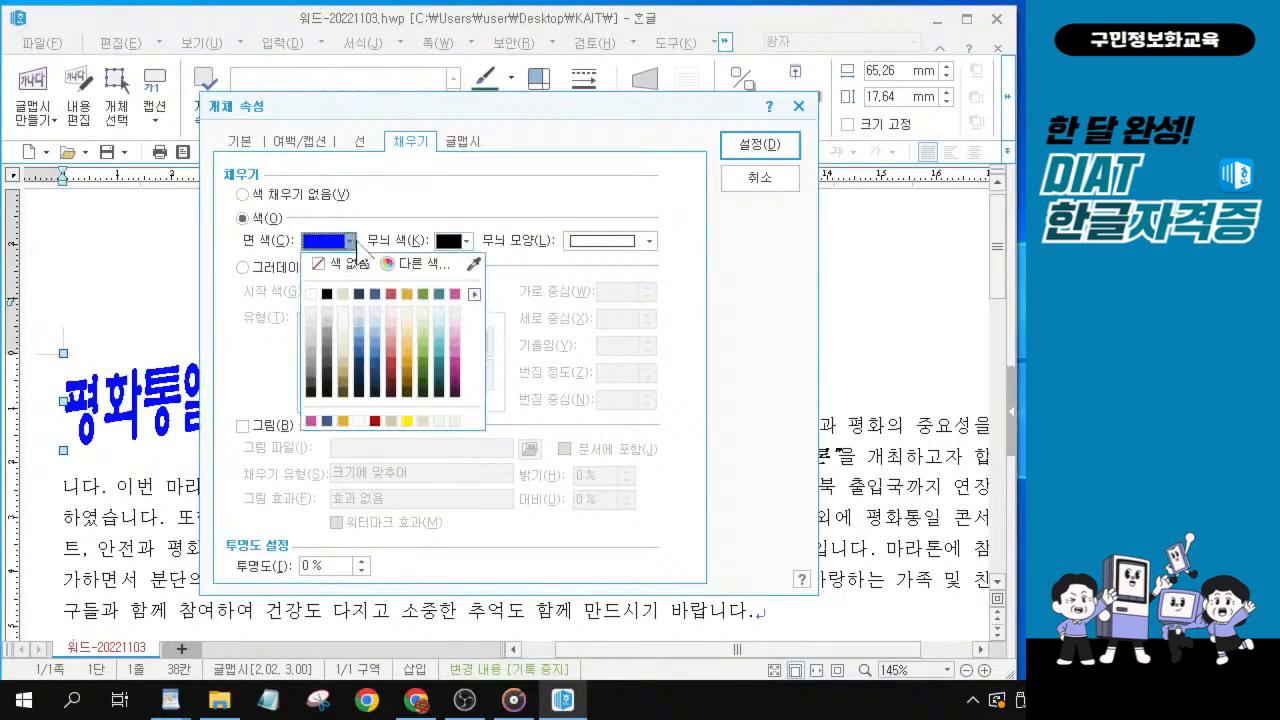
click(455, 294)
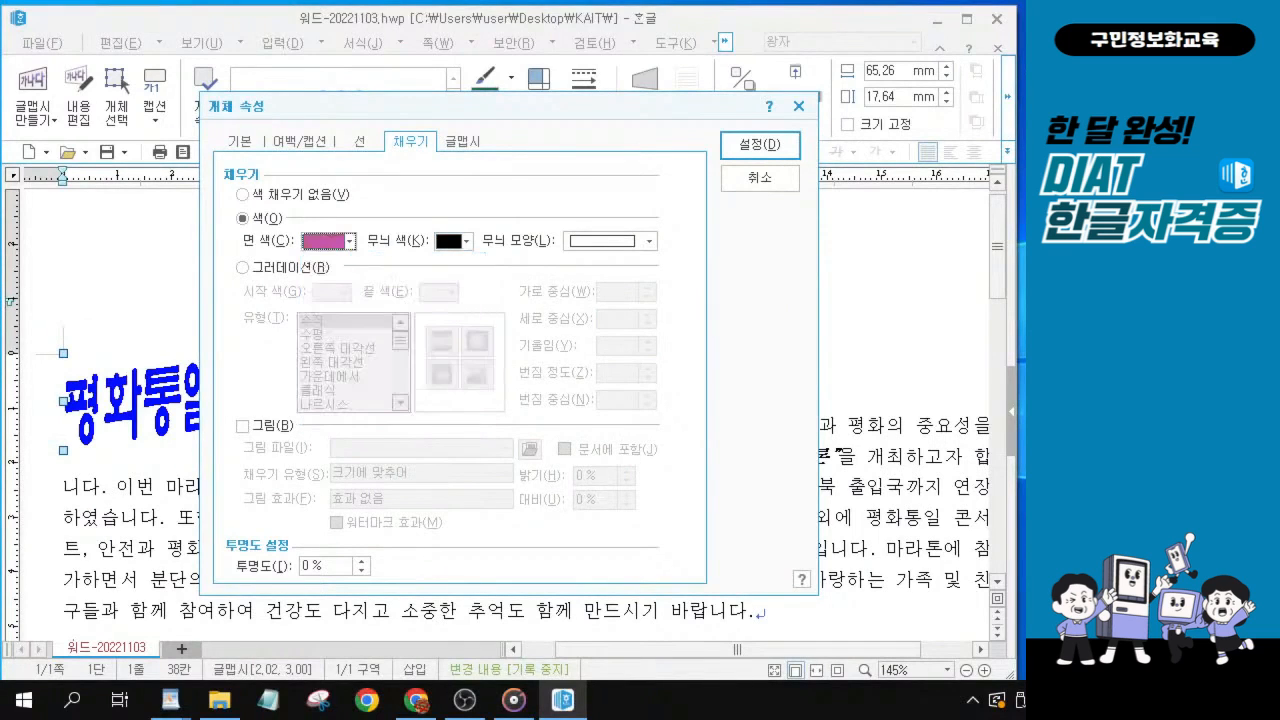
key(alt+Tab)
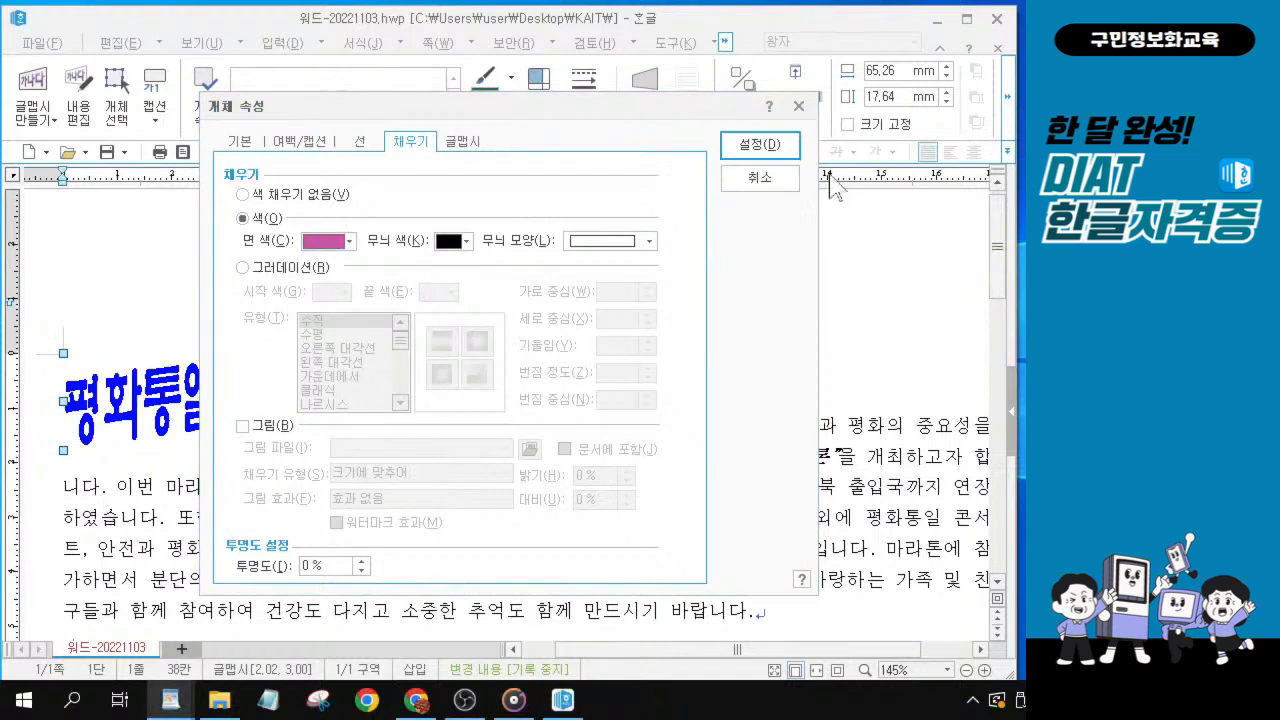
click(750, 150)
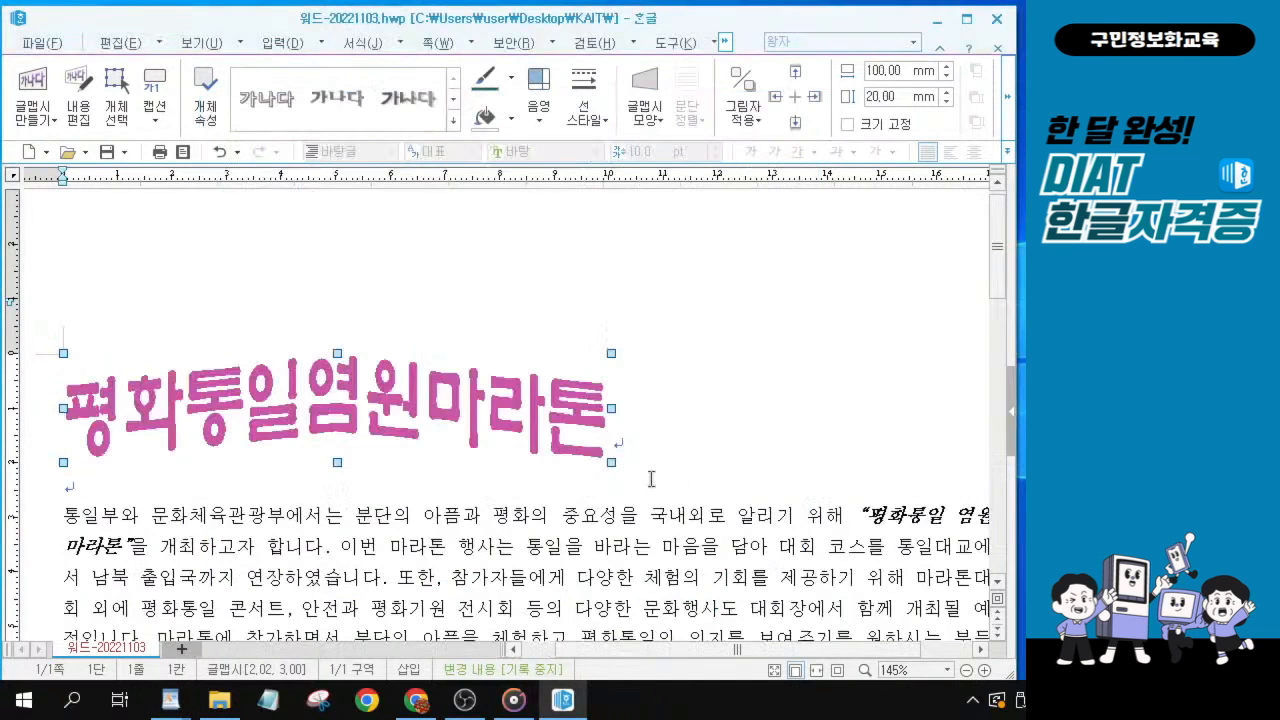
Center-align the line that holds the 평화통일염원마라톤 글맵시.
click(644, 437)
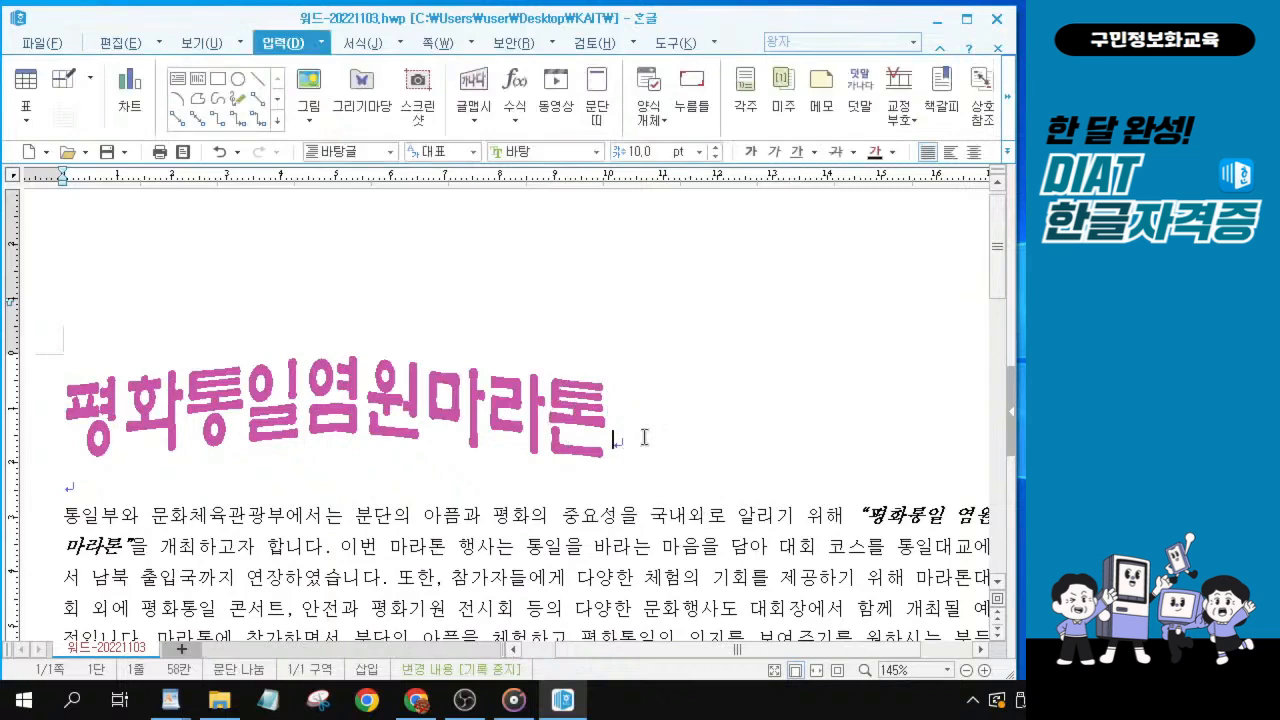
click(644, 437)
click(975, 152)
click(975, 152)
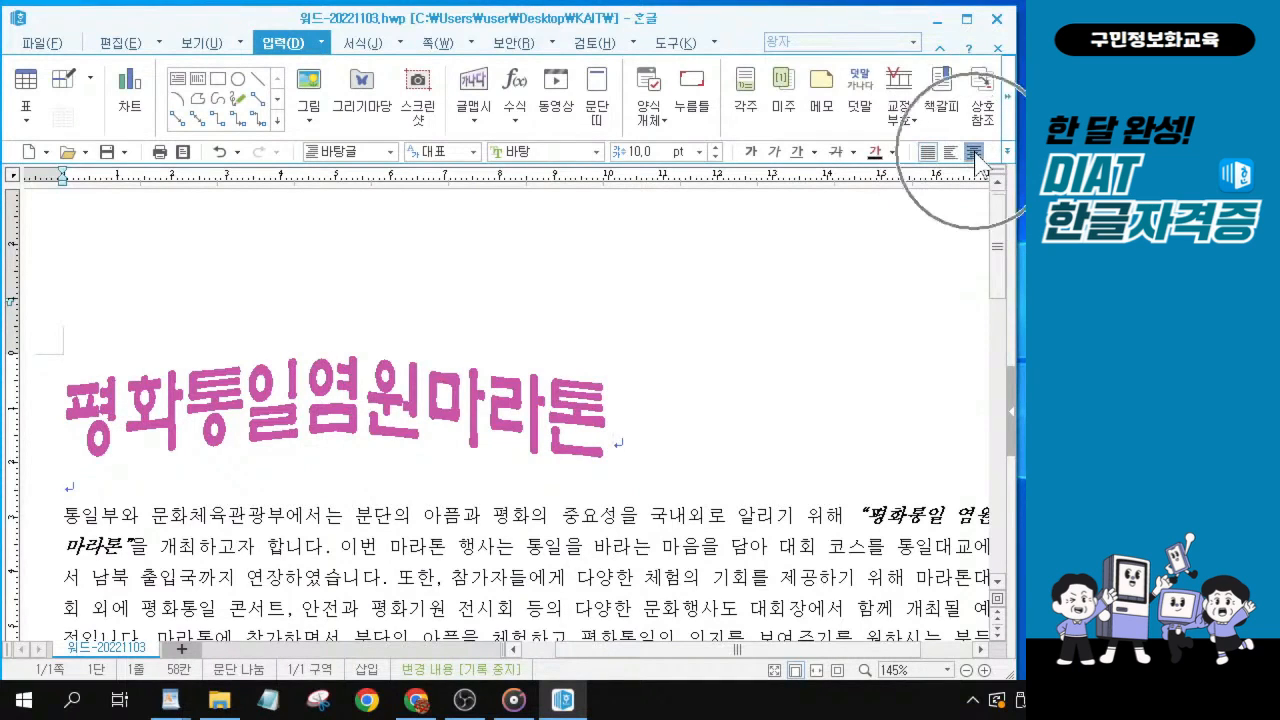
click(975, 152)
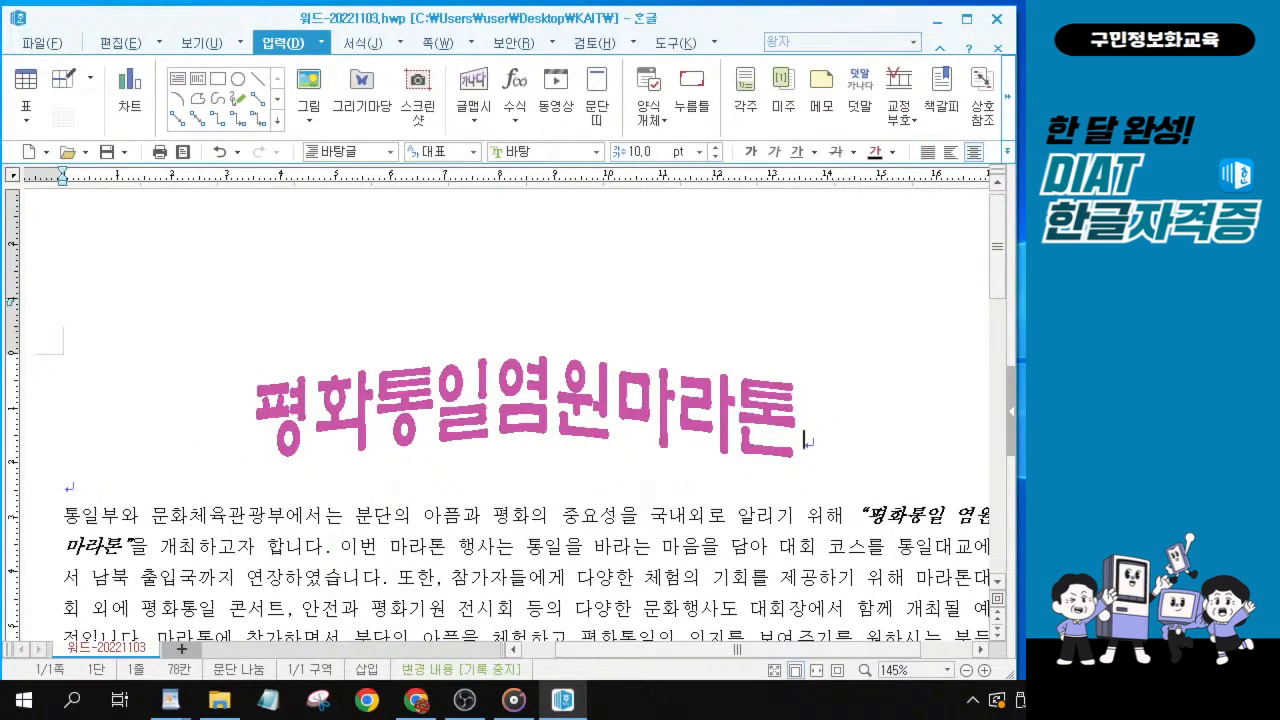
key(alt+Tab)
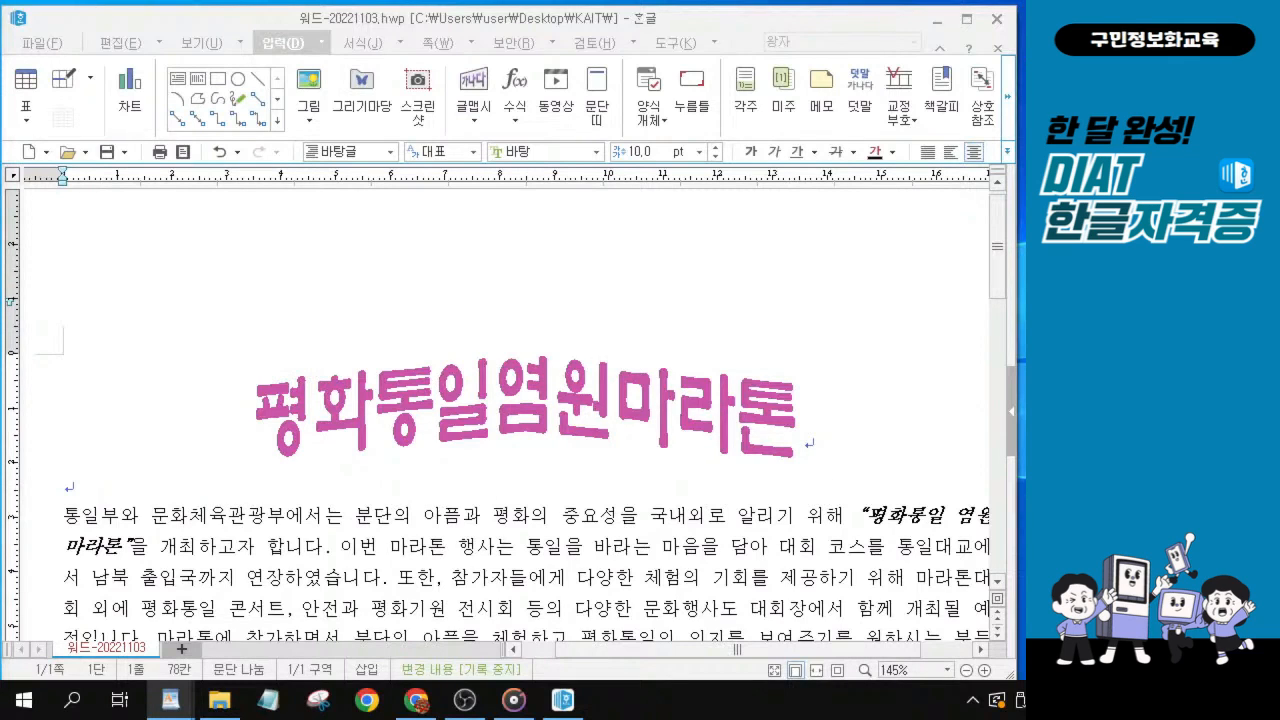
click(402, 240)
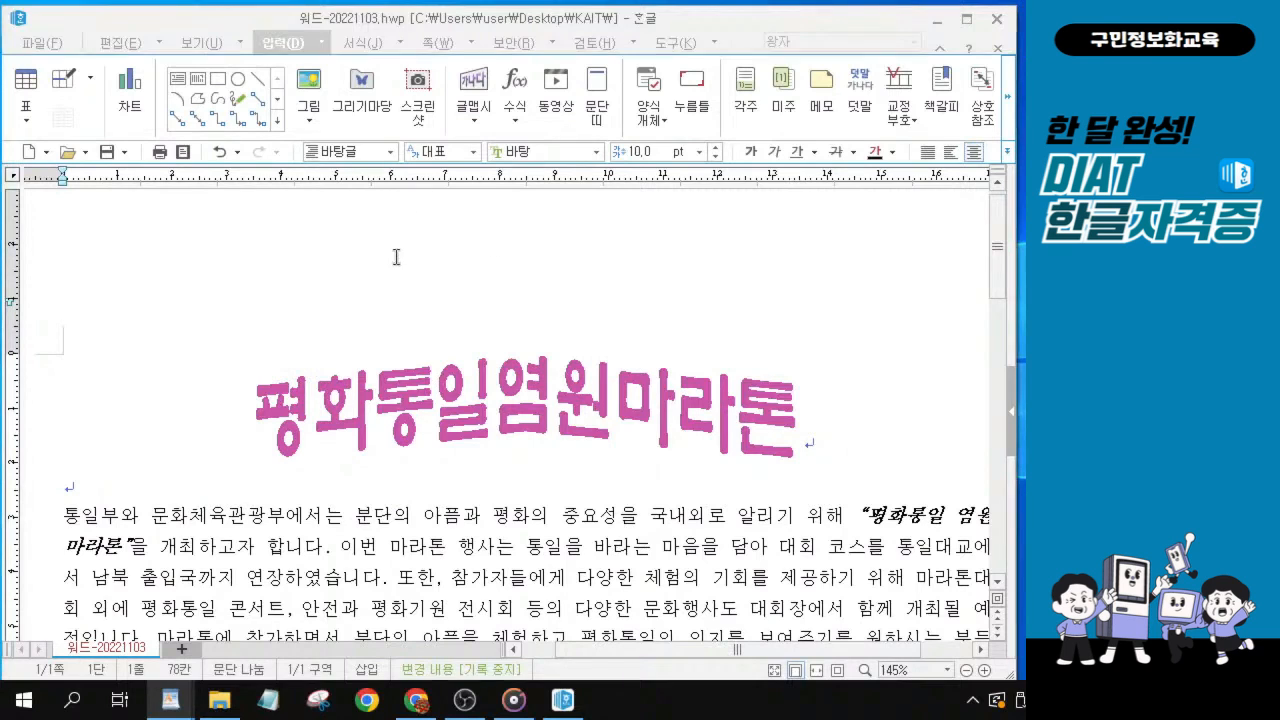
click(443, 42)
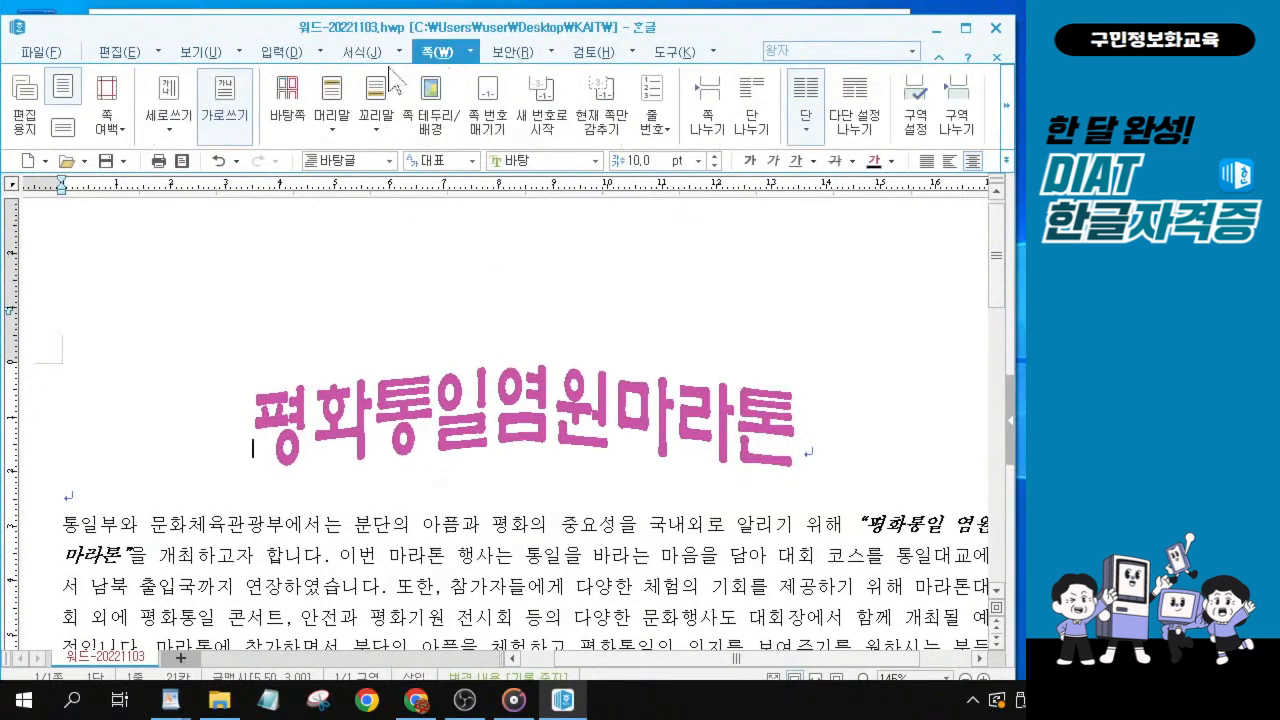
click(332, 128)
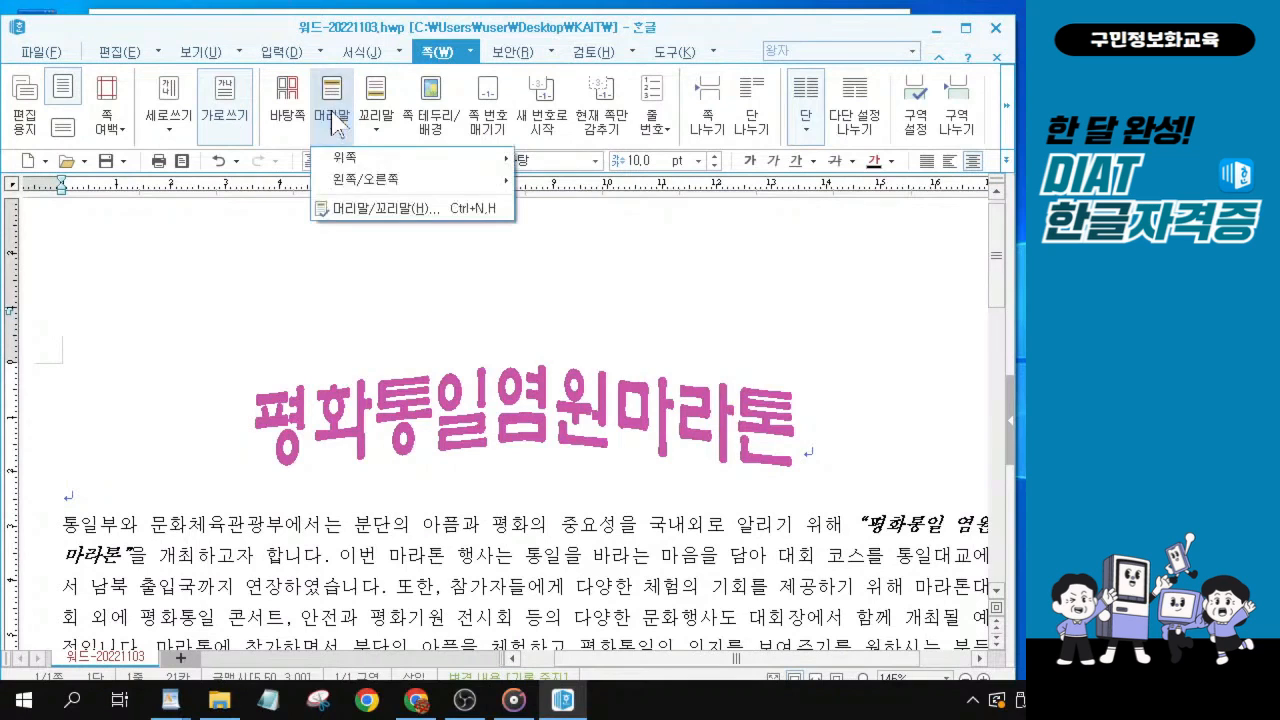
key(ctrl)
key(ctrl)
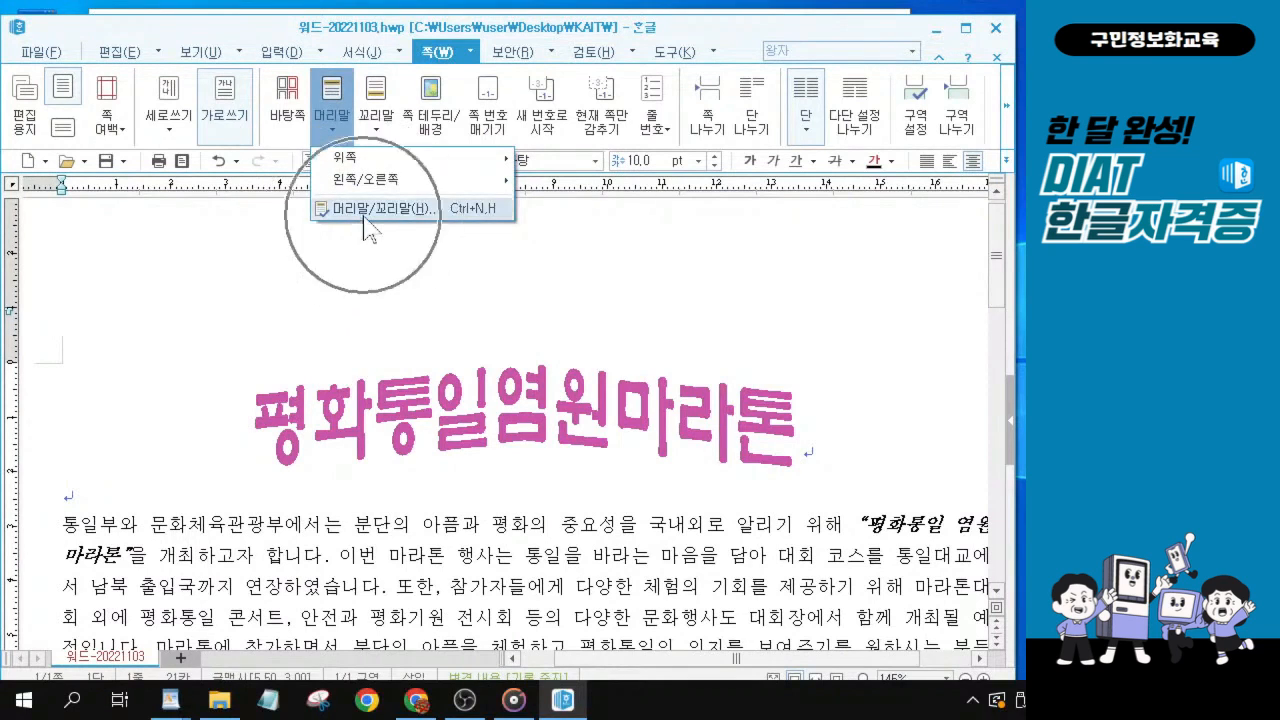
click(355, 334)
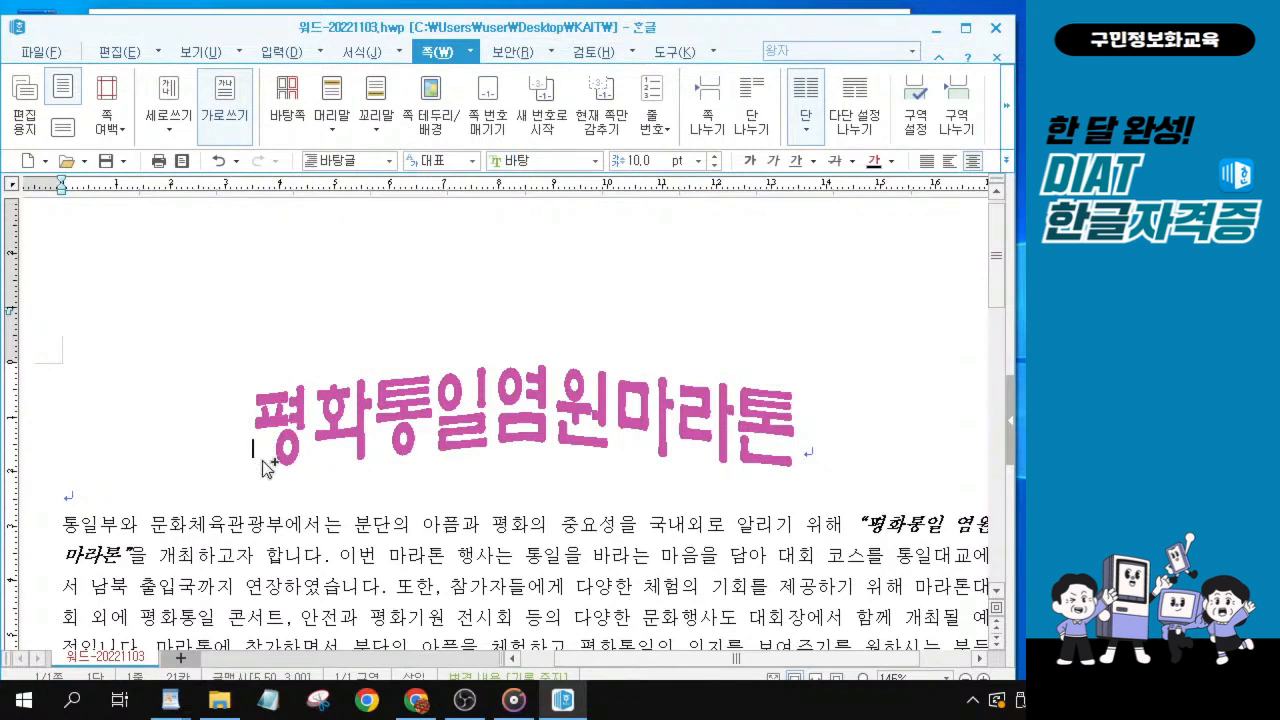
key(ctrl)
key(ctrl+h)
key(Escape)
Create a 머리말 for 양 쪽 using the 없음 layout.
click(850, 454)
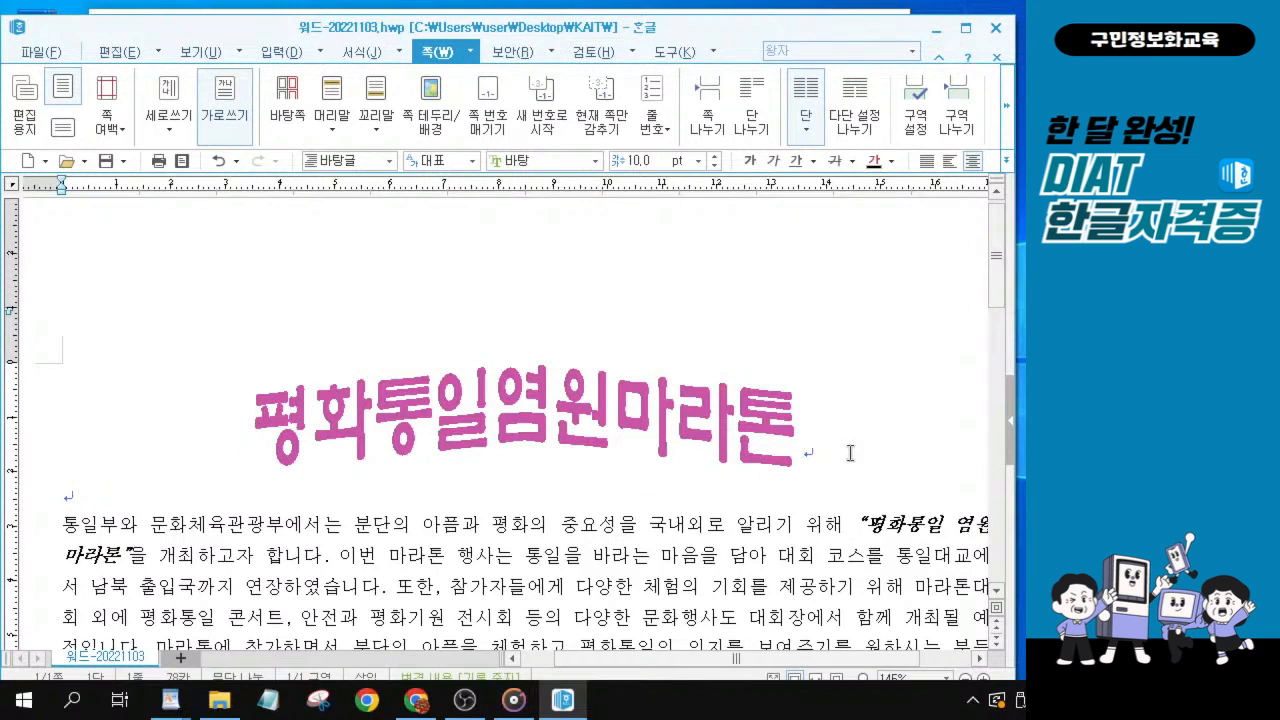
key(ctrl+n)
key(h)
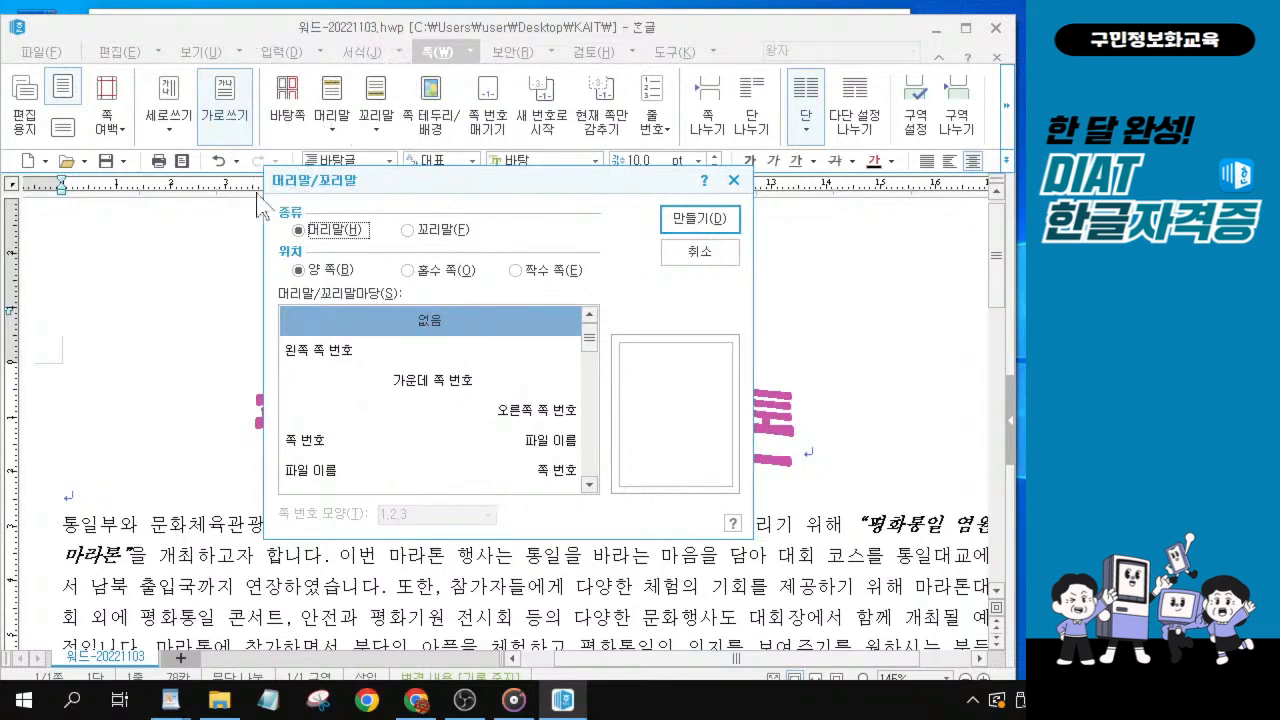
click(357, 333)
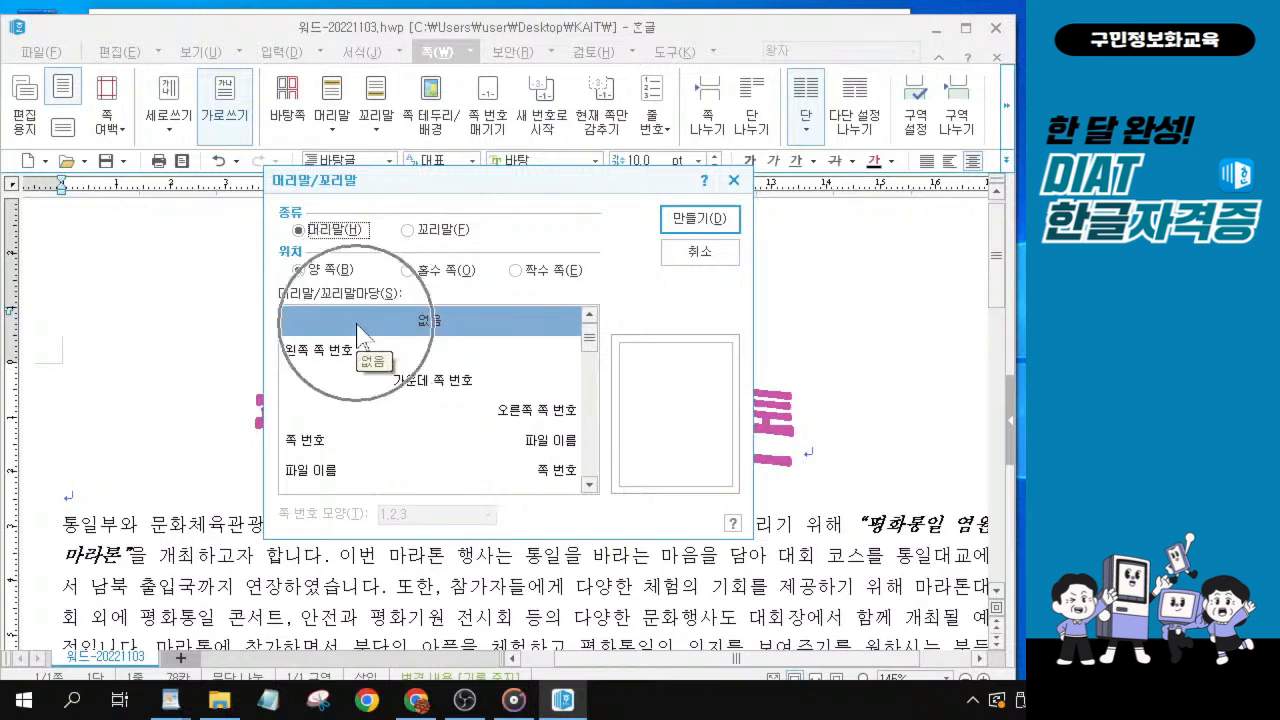
click(712, 224)
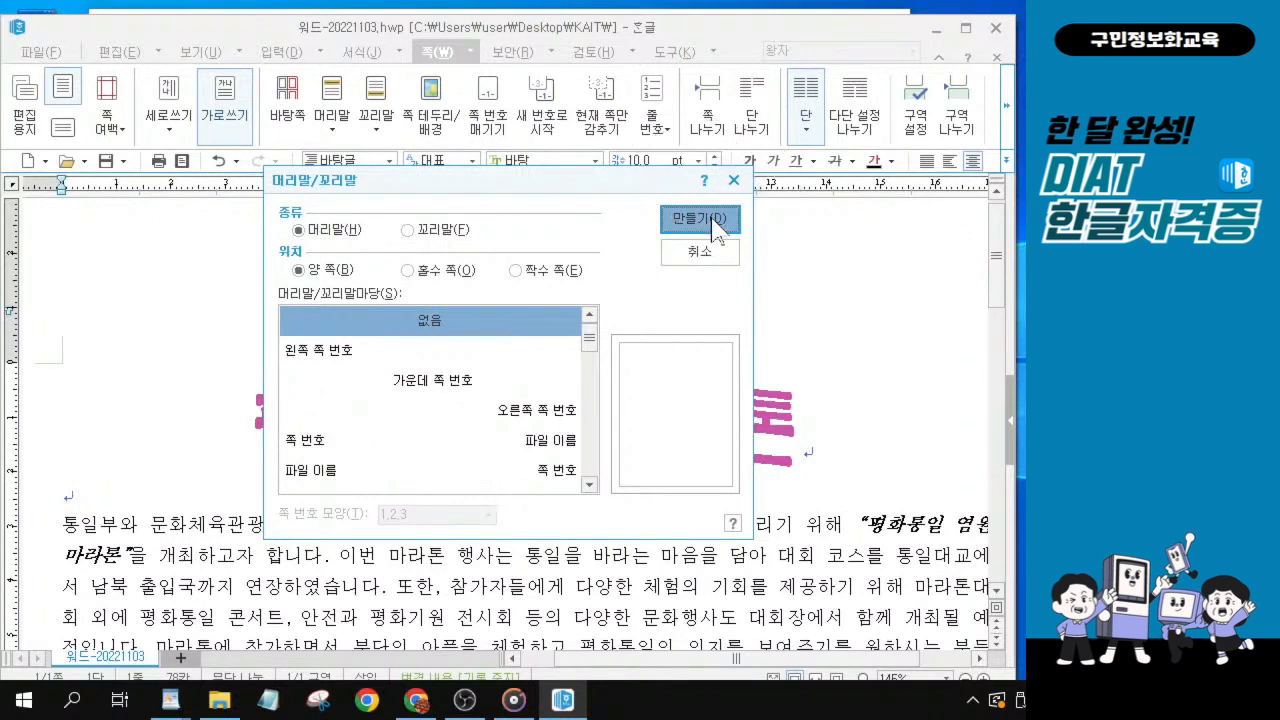
click(711, 218)
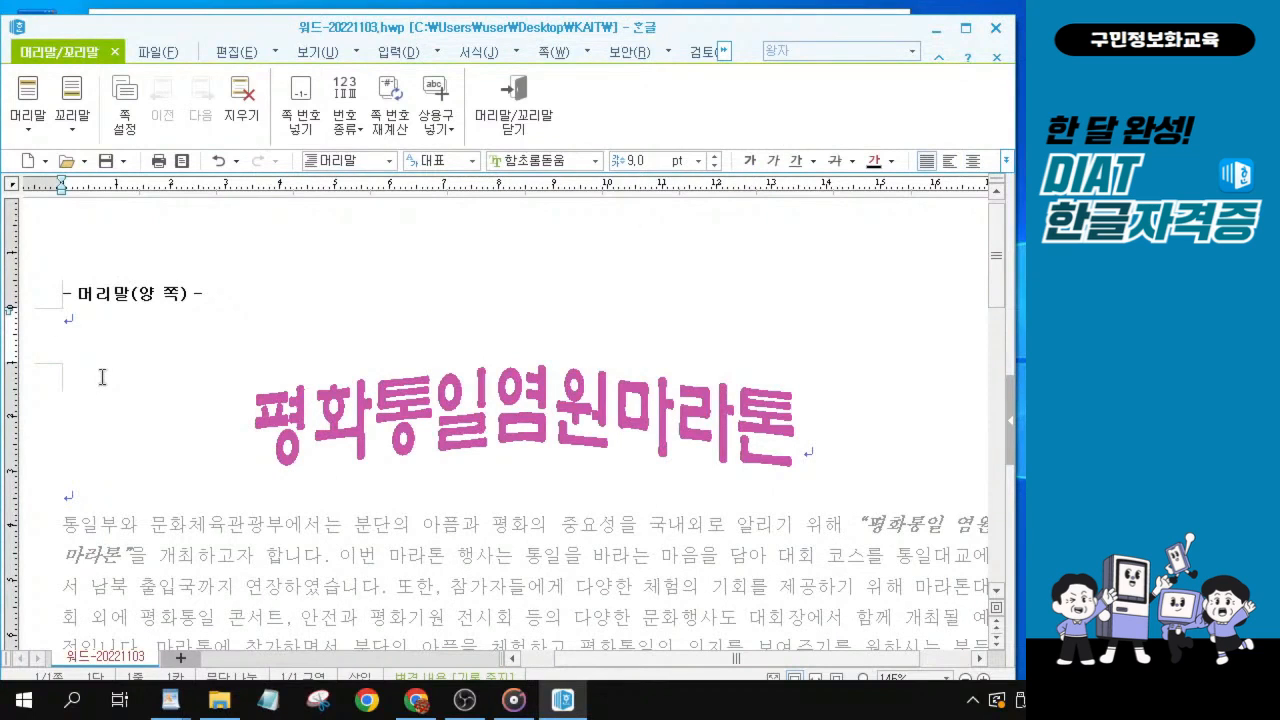
Enter DIAT as the header text.
text(DIAT)
key(alt+Tab)
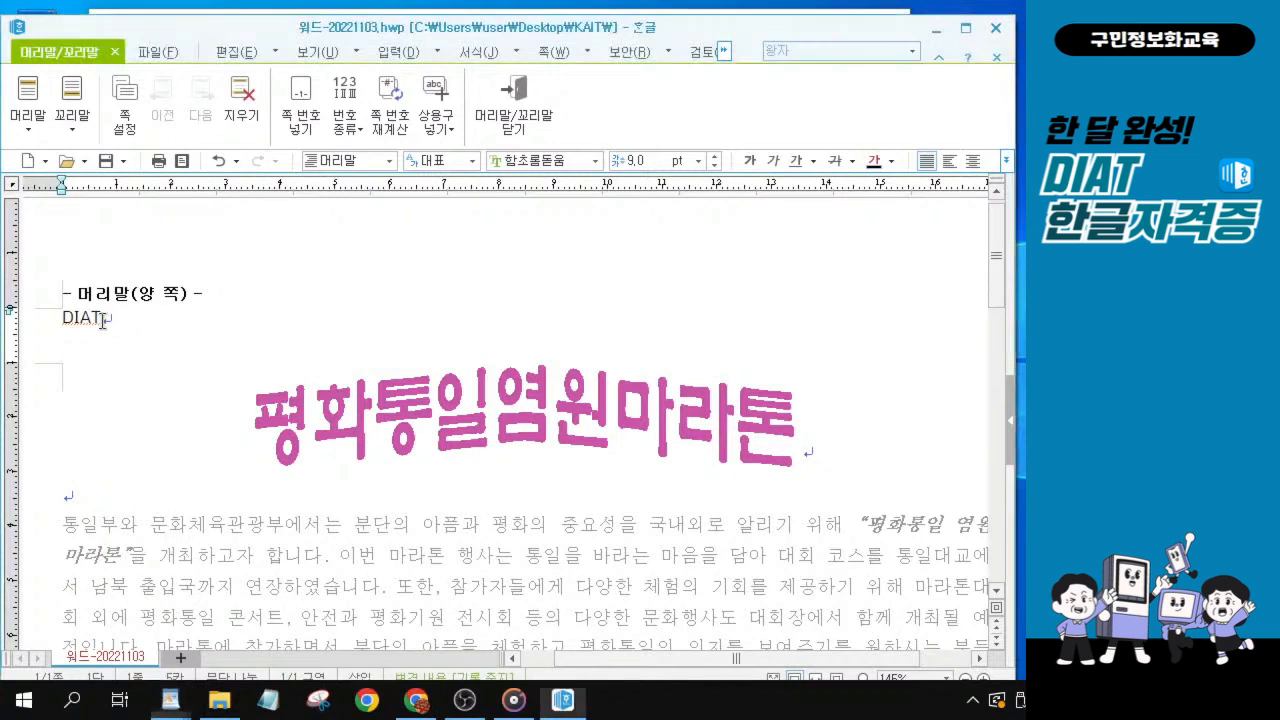
Select the DIAT header text and set its font to 돋움.
click(35, 306)
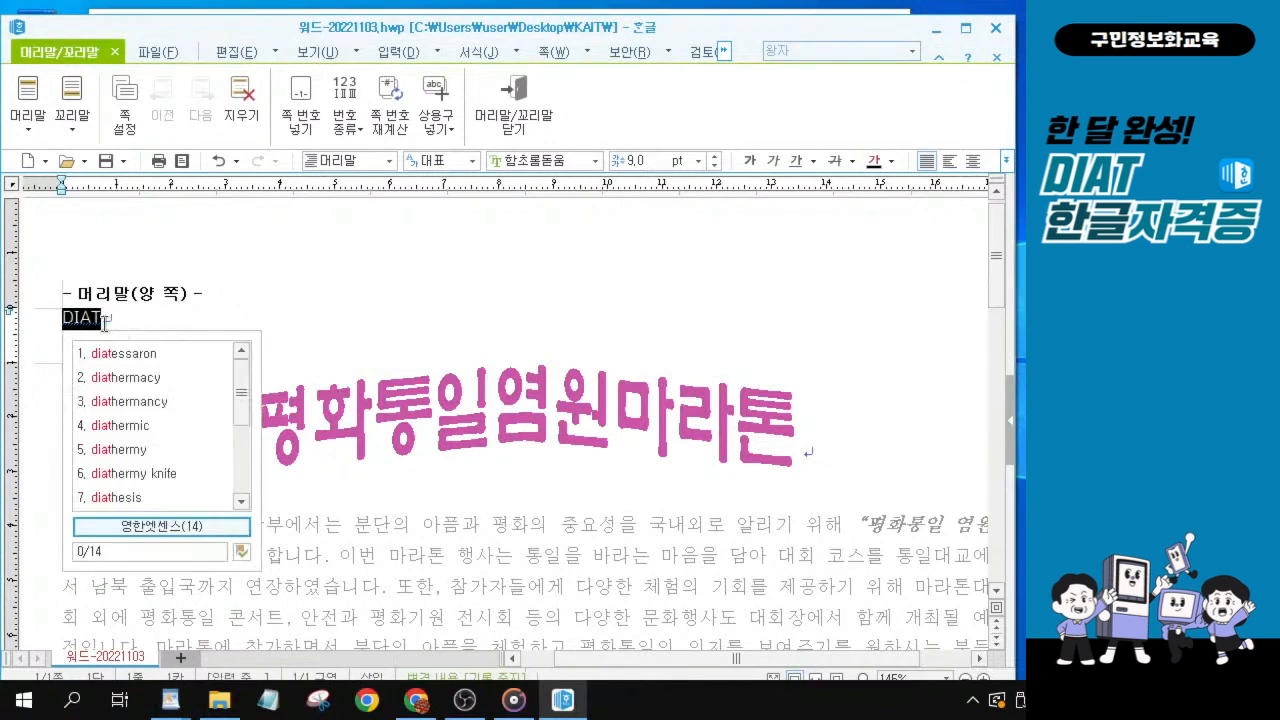
key(ctrl+1)
click(147, 309)
drag(86, 294, 251, 371)
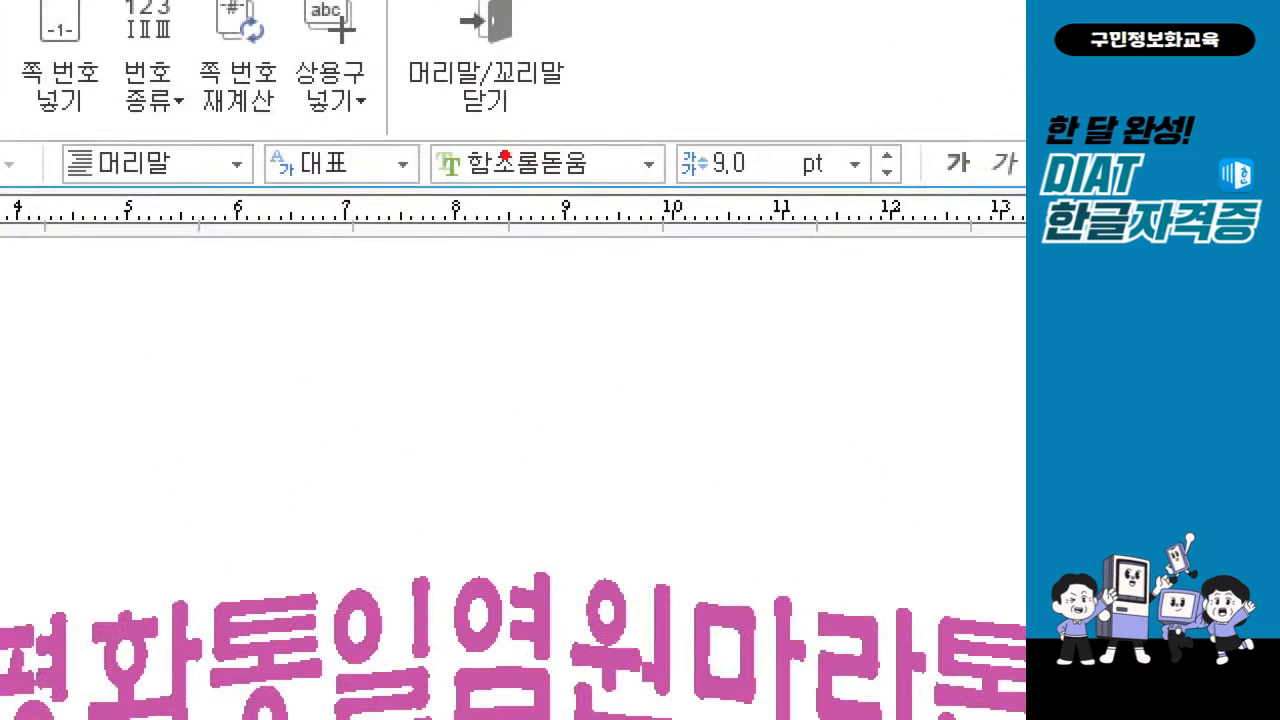
drag(488, 141, 540, 122)
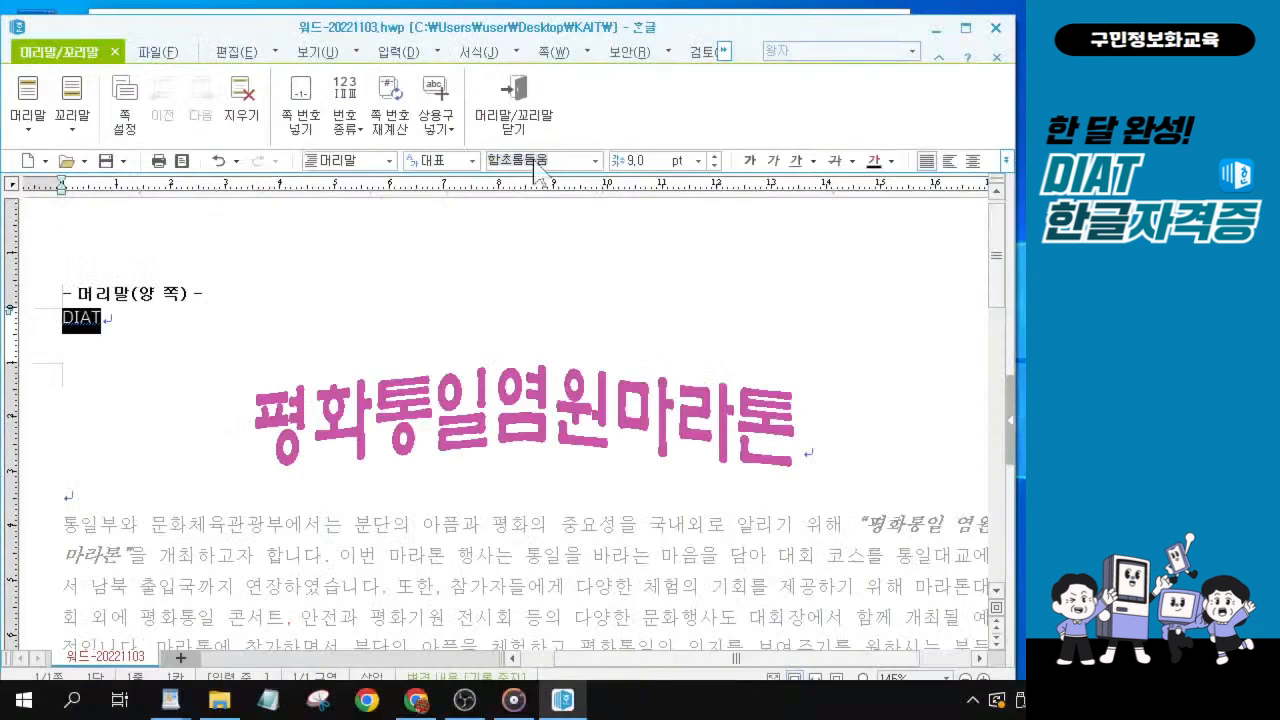
text(EHEDNA)
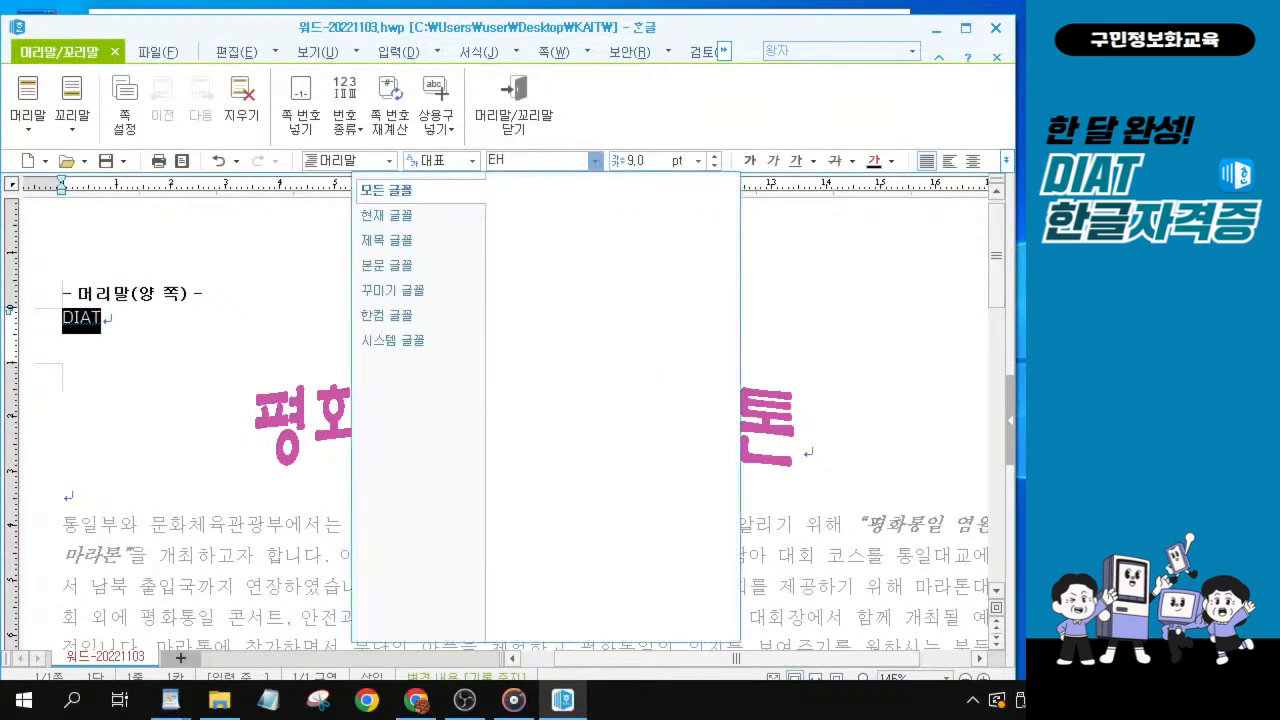
key(BackSpace)
key(BackSpace)
key(BackSpace)
key(BackSpace)
key(BackSpace)
key(BackSpace)
text(돋움)
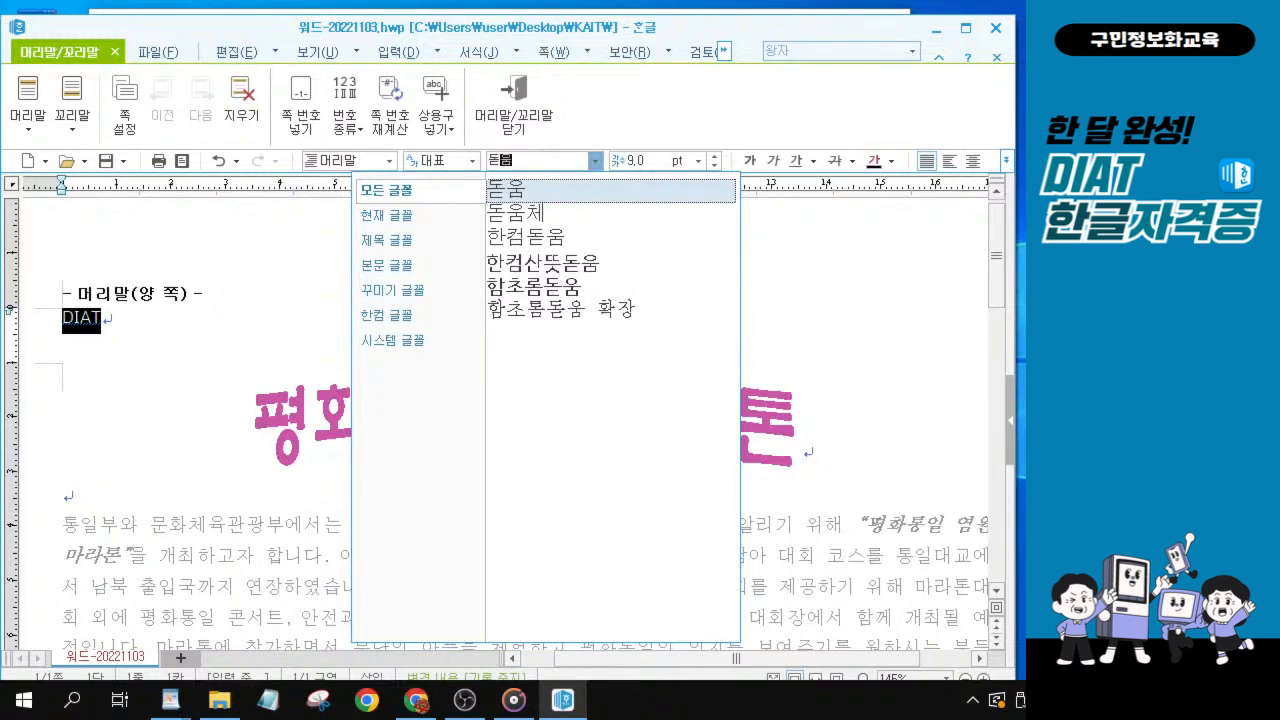
key(Return)
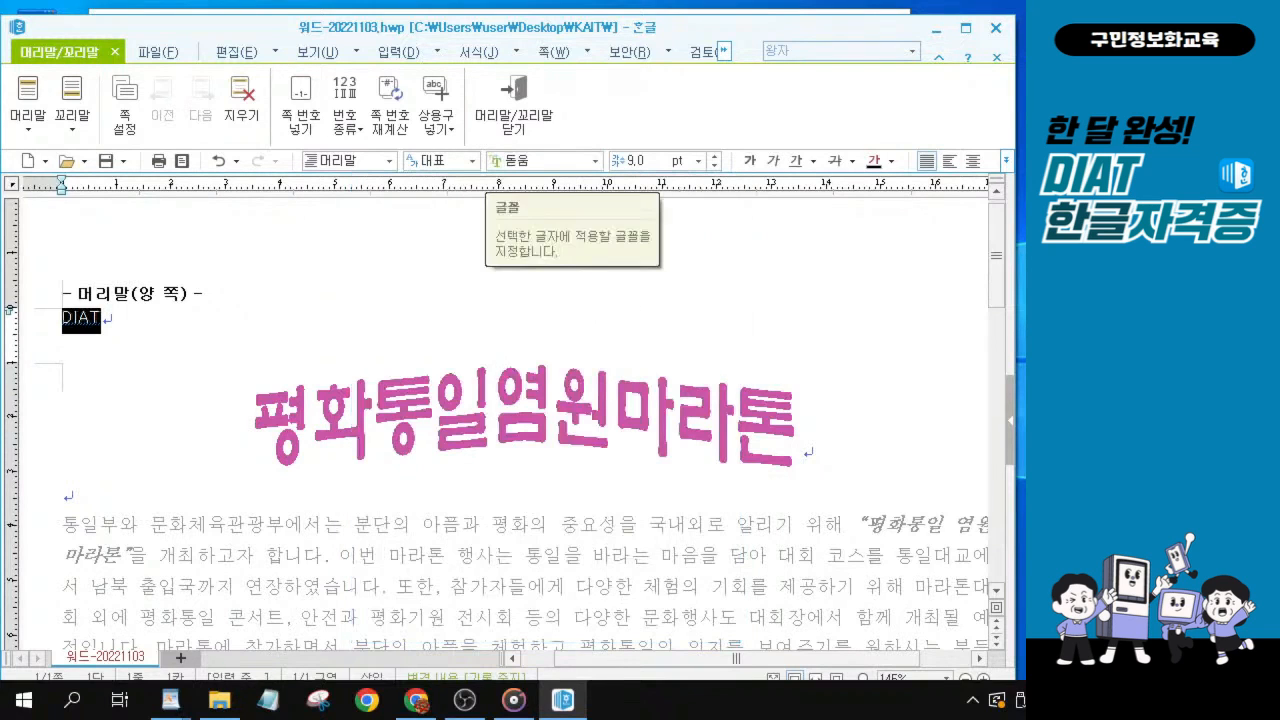
click(524, 161)
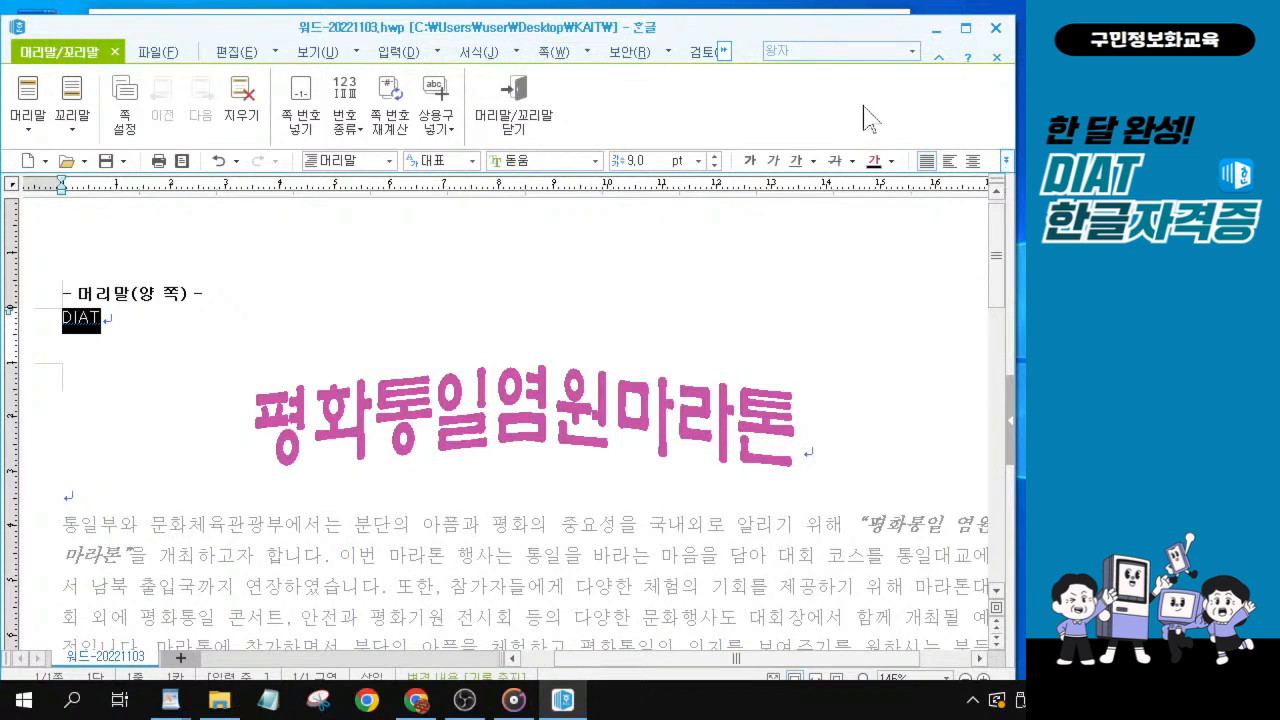
Right-align the DIAT header text and close header editing to return to the document body.
drag(718, 28, 630, 28)
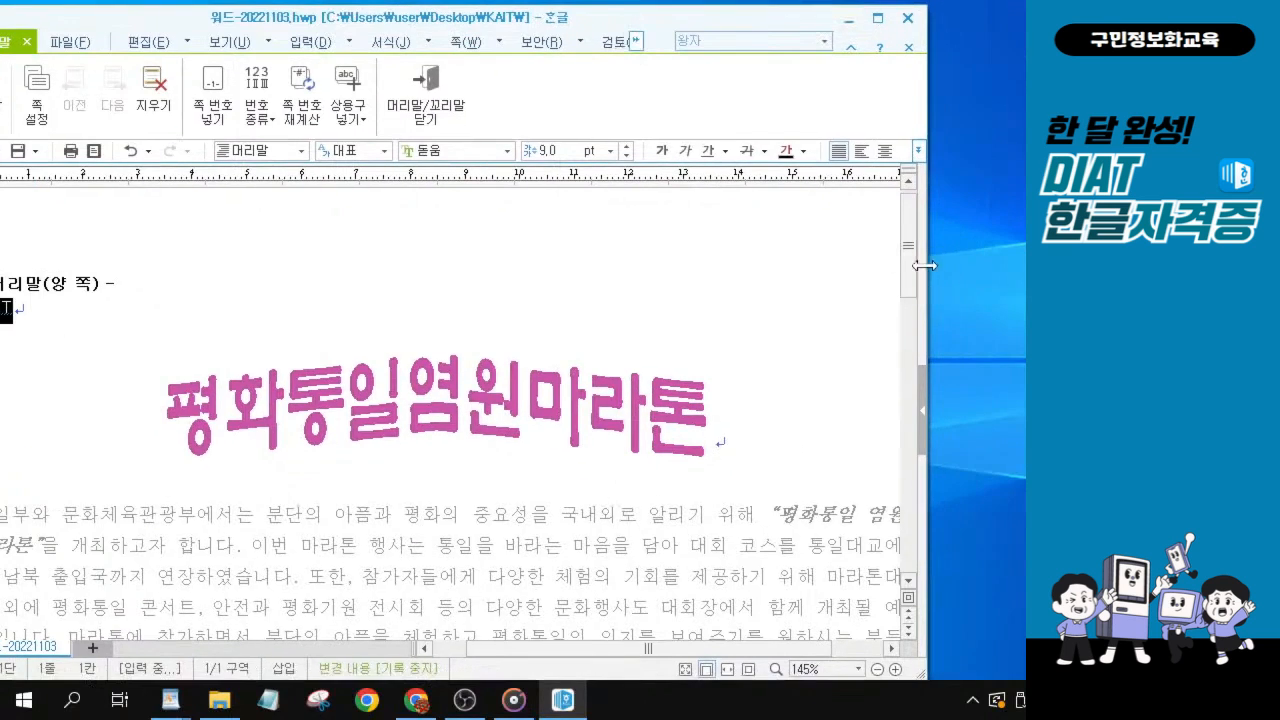
drag(923, 265, 1008, 267)
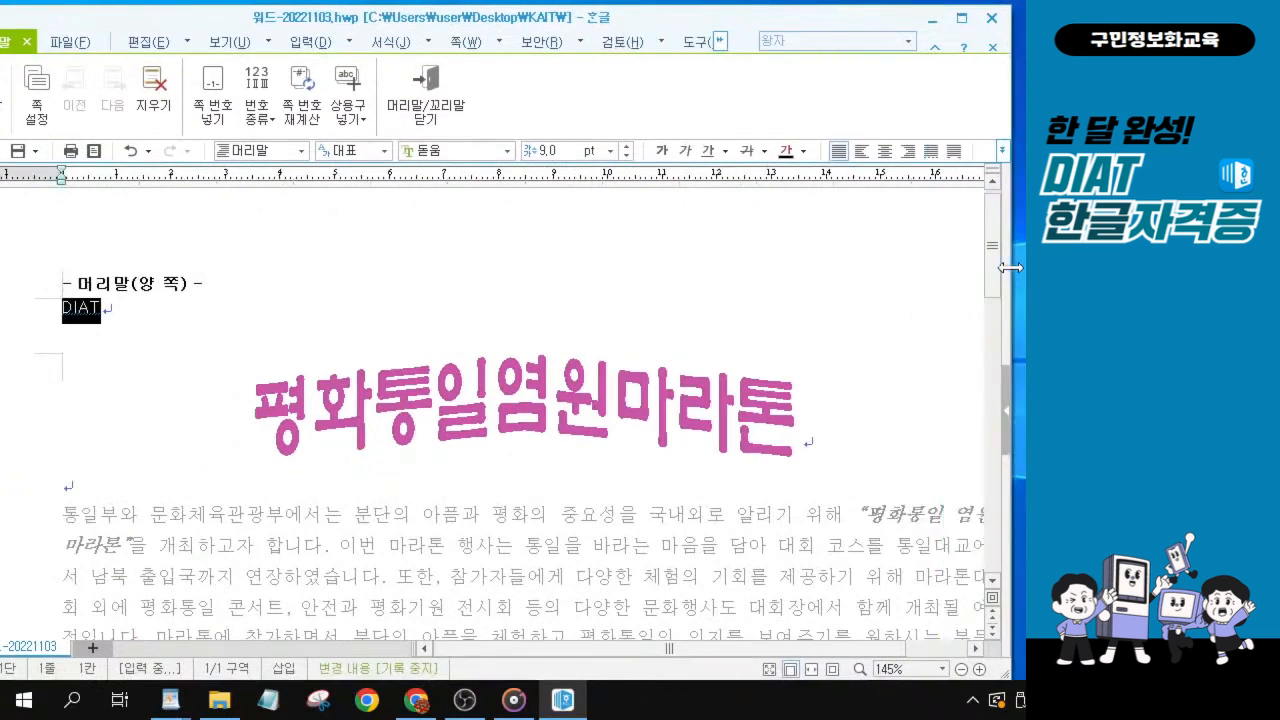
click(905, 152)
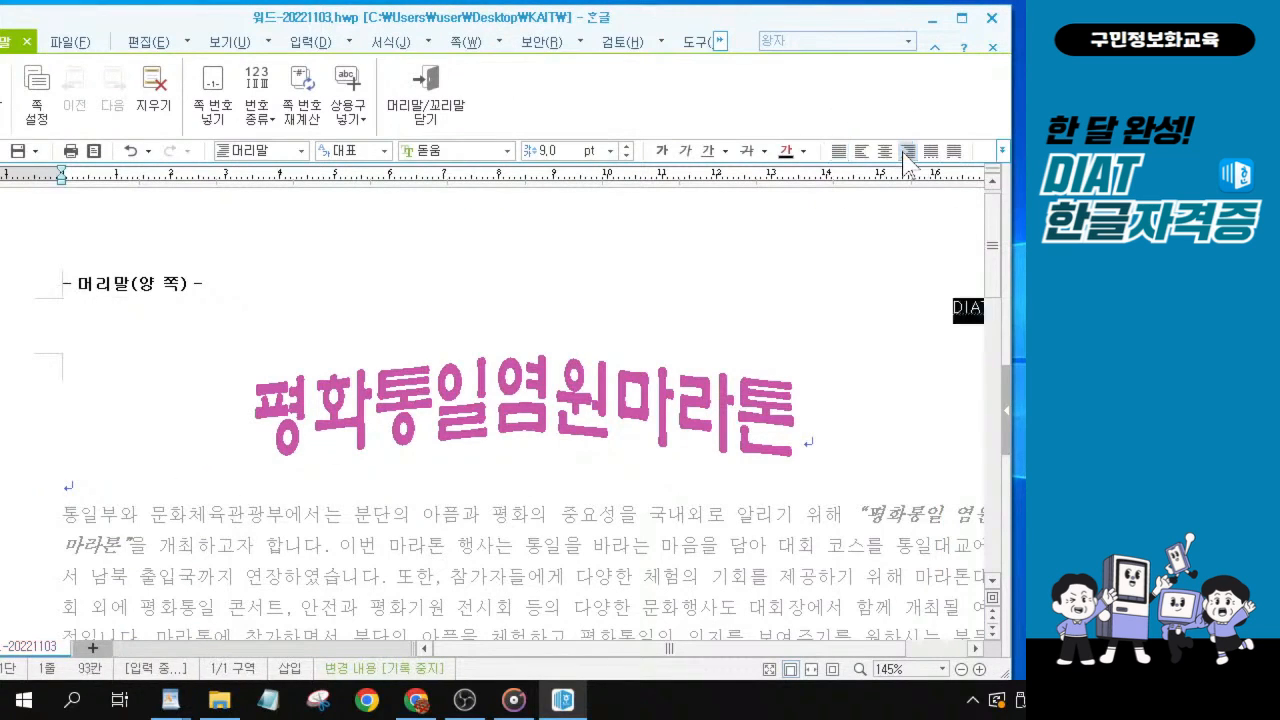
ctrl+scroll(692, 444, down, 1)
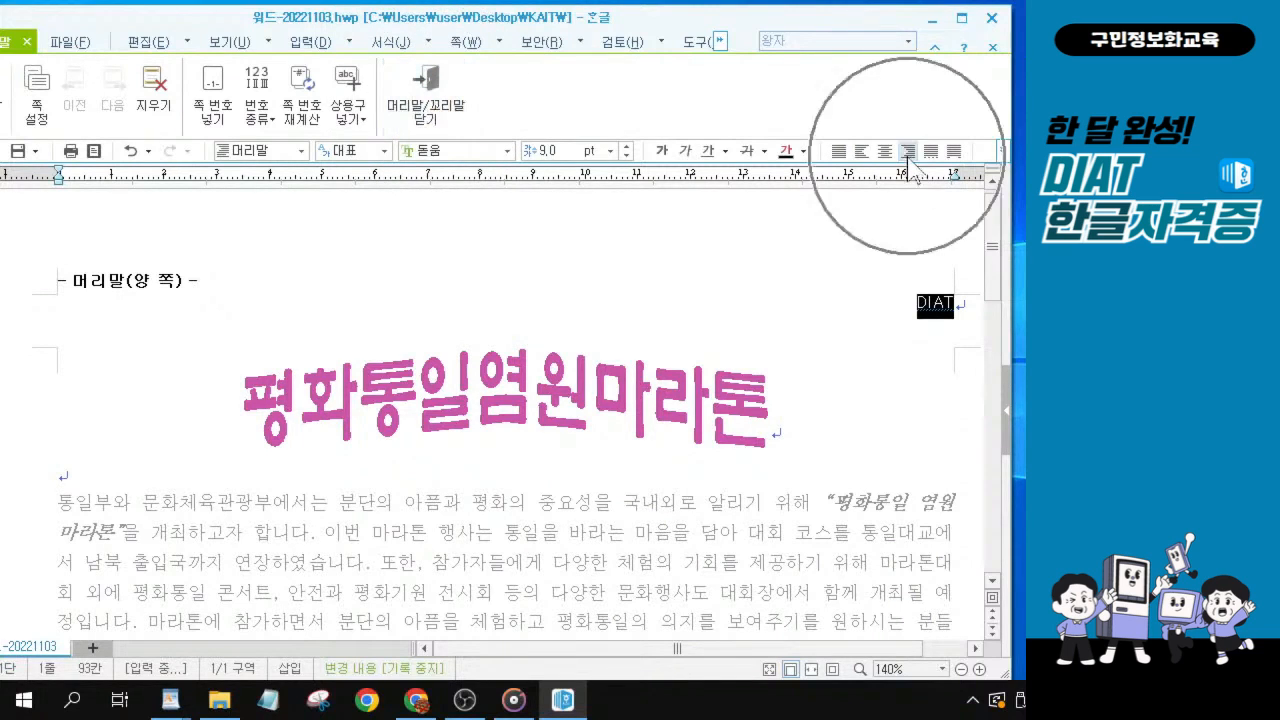
click(424, 100)
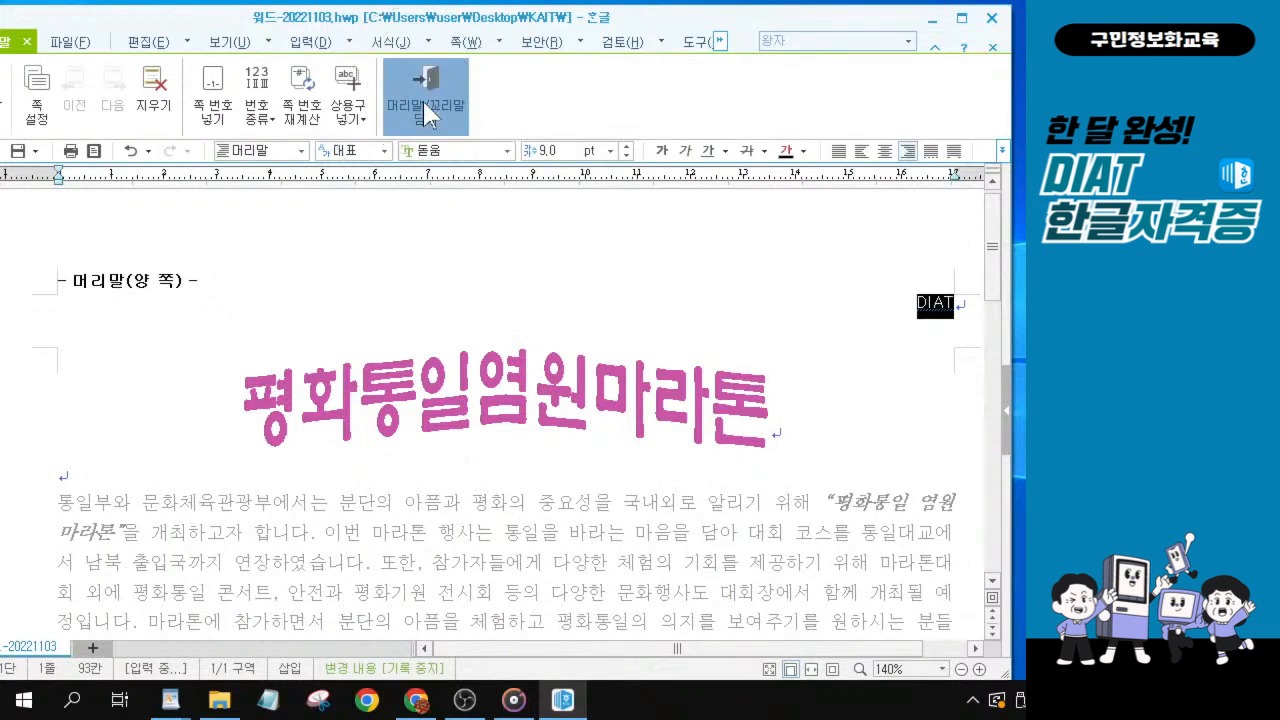
drag(1012, 522, 952, 528)
drag(563, 26, 644, 18)
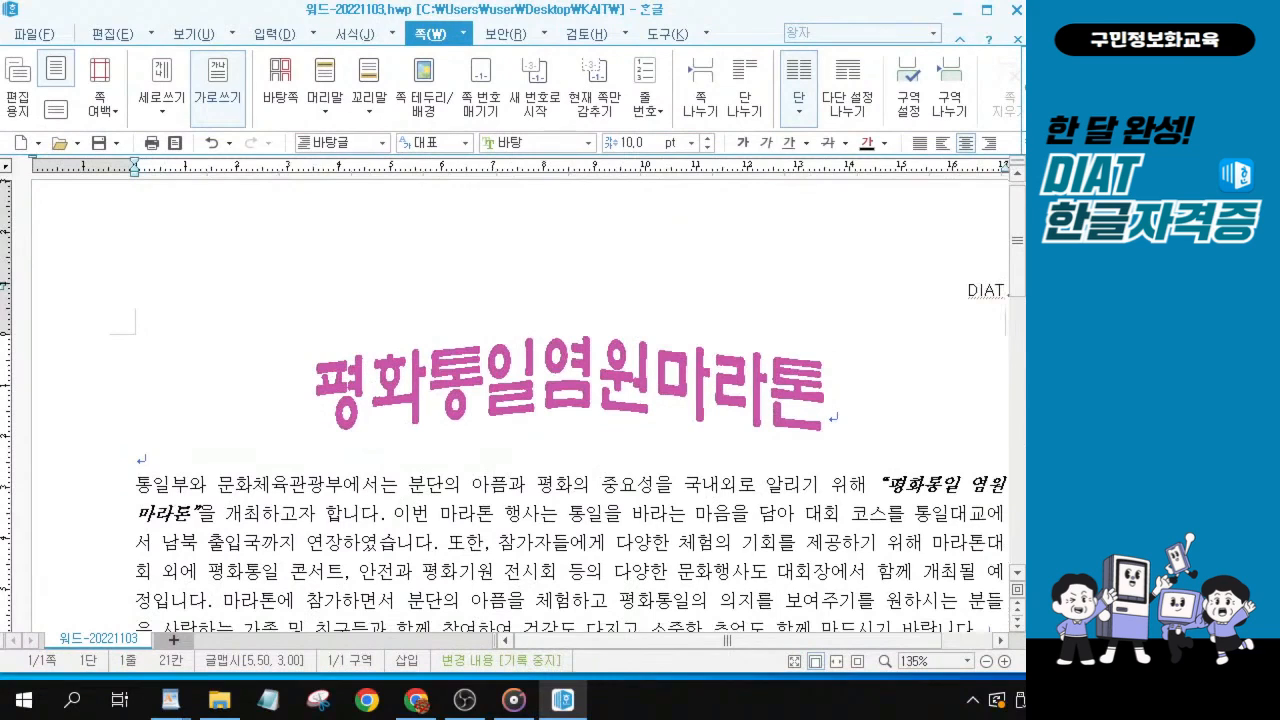
Open the 쪽 번호 매기기 settings and keep the number position at 가운데 아래.
key(alt+Tab)
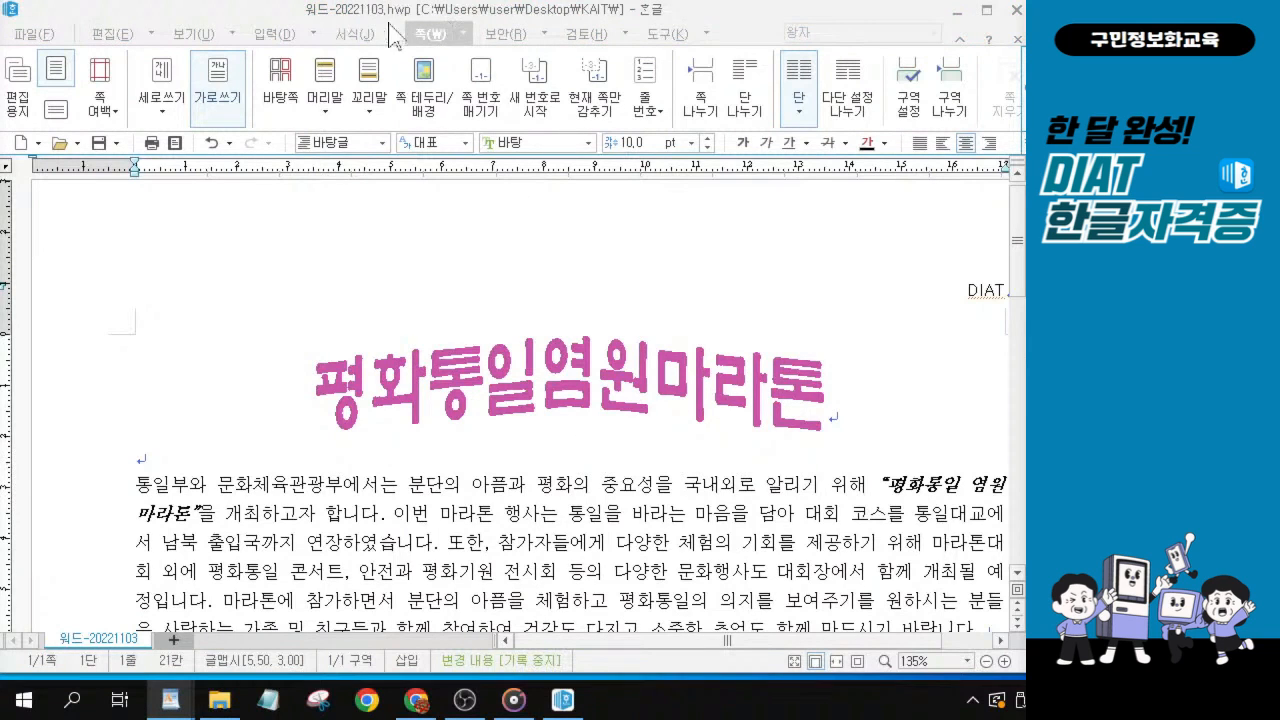
click(430, 38)
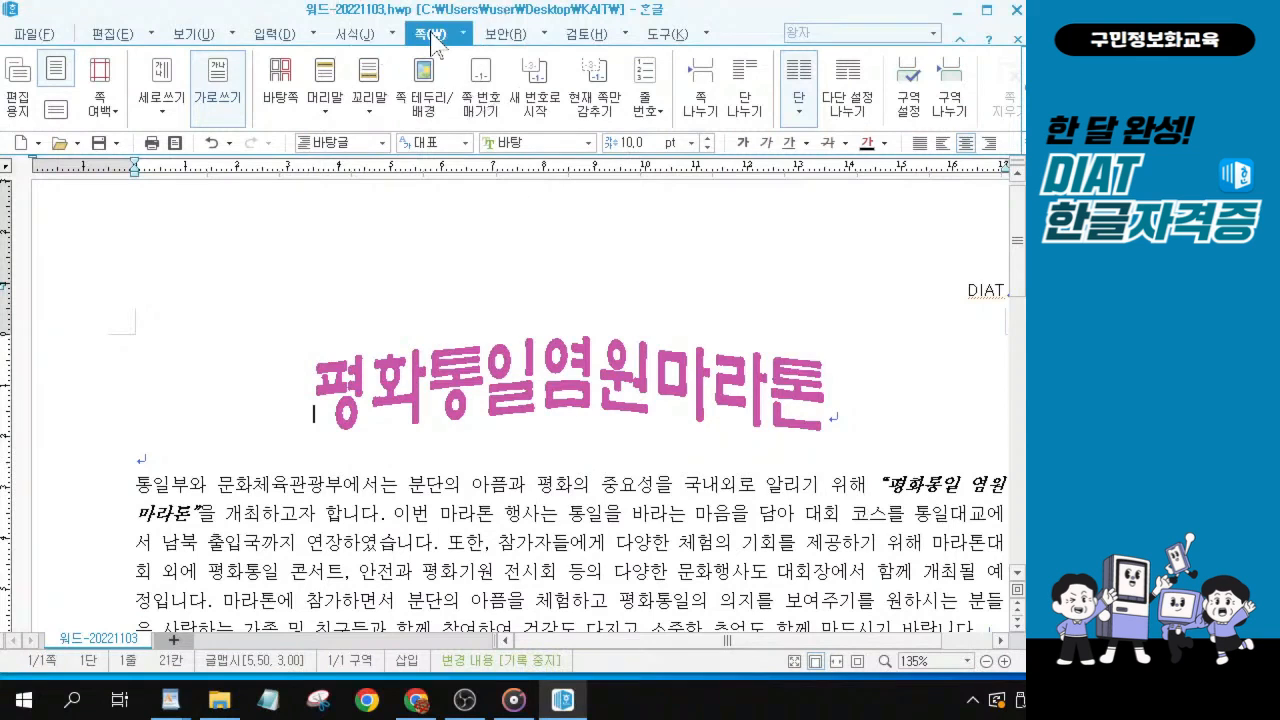
click(483, 112)
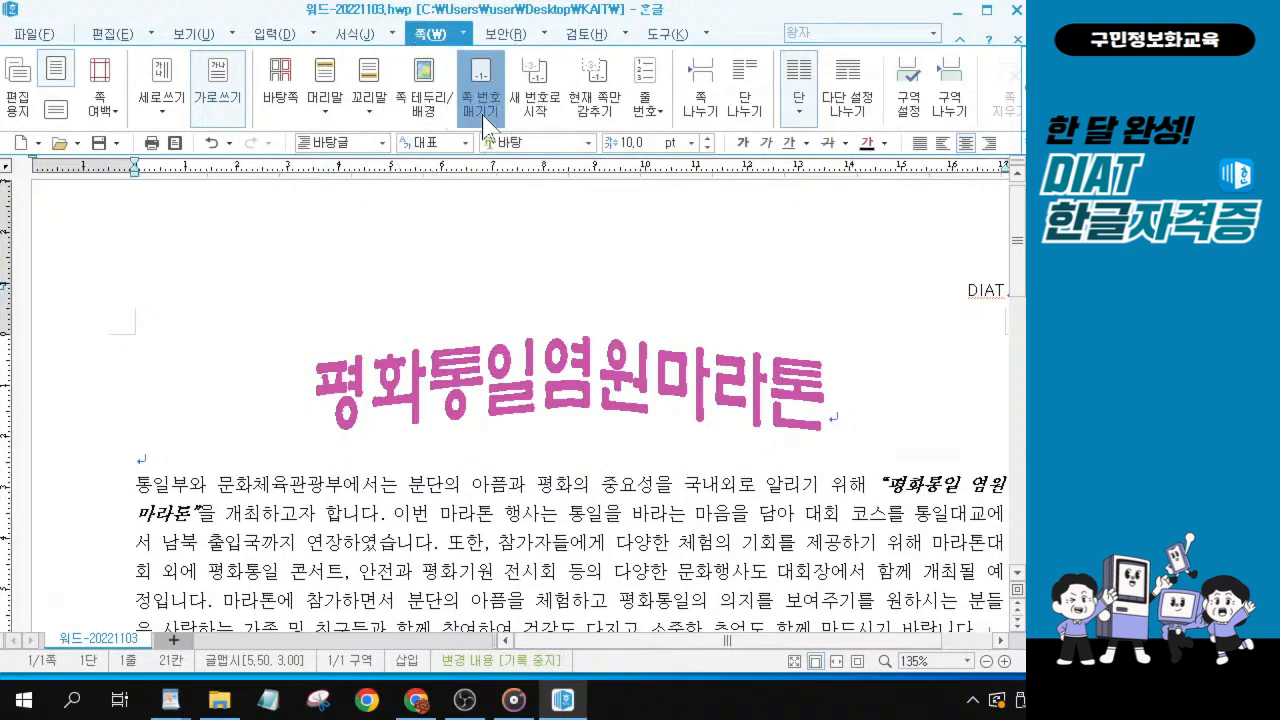
click(483, 116)
key(alt+Tab)
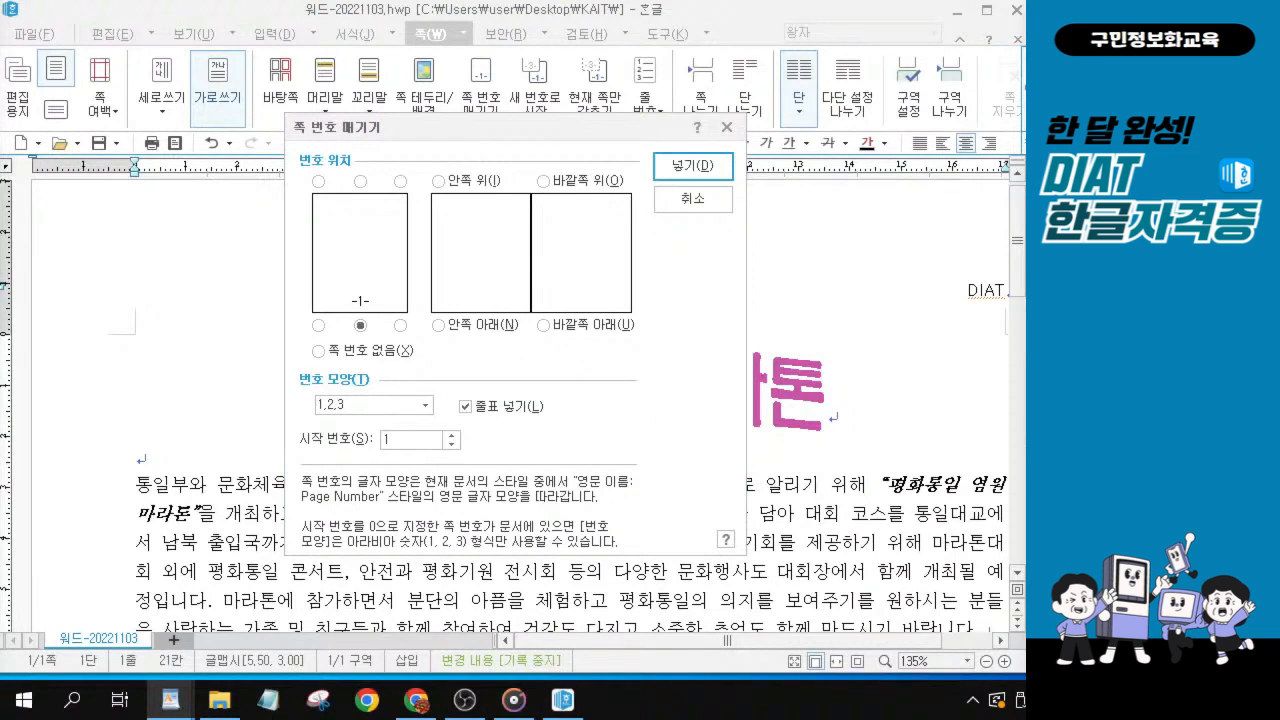
key(alt+Tab)
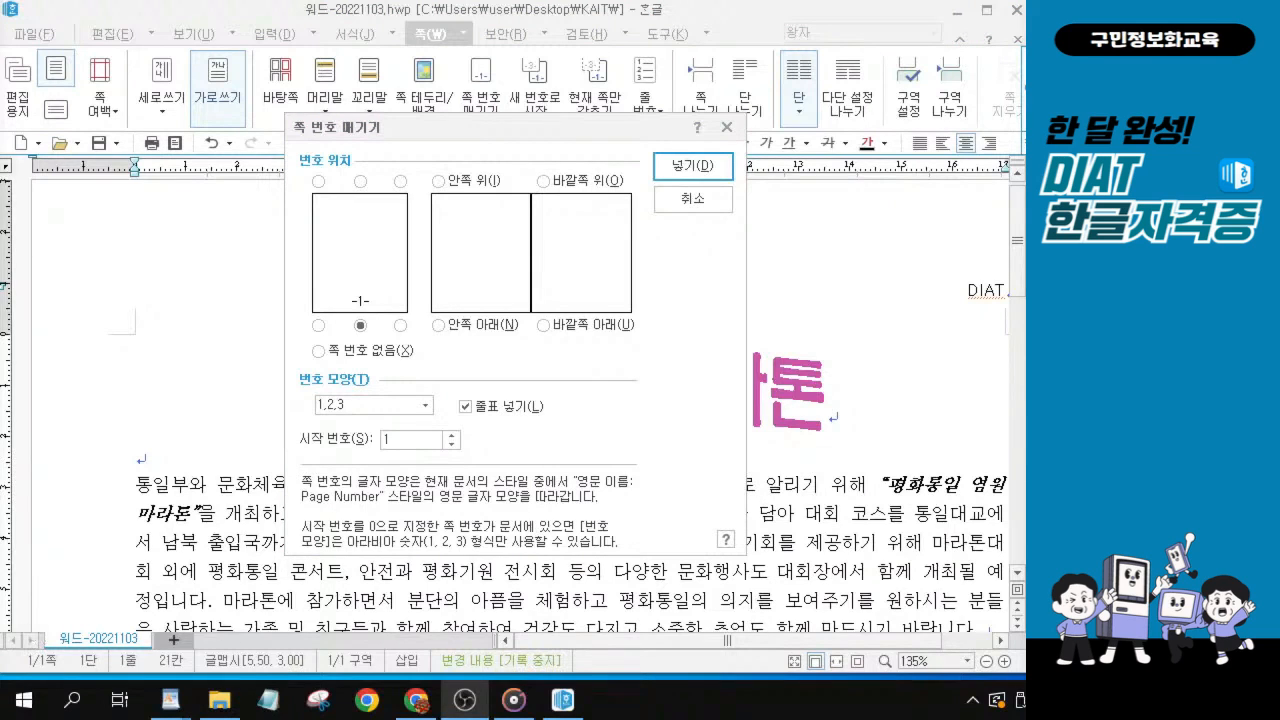
key(alt+Tab)
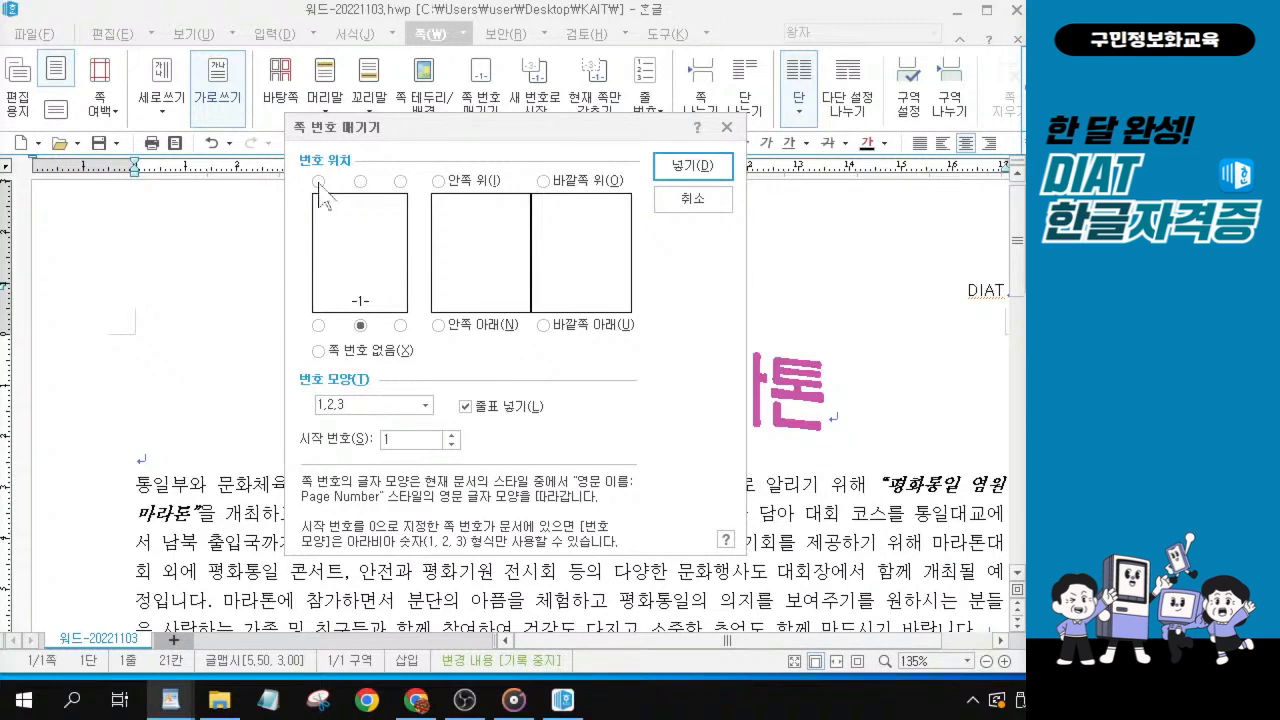
key(alt+Tab)
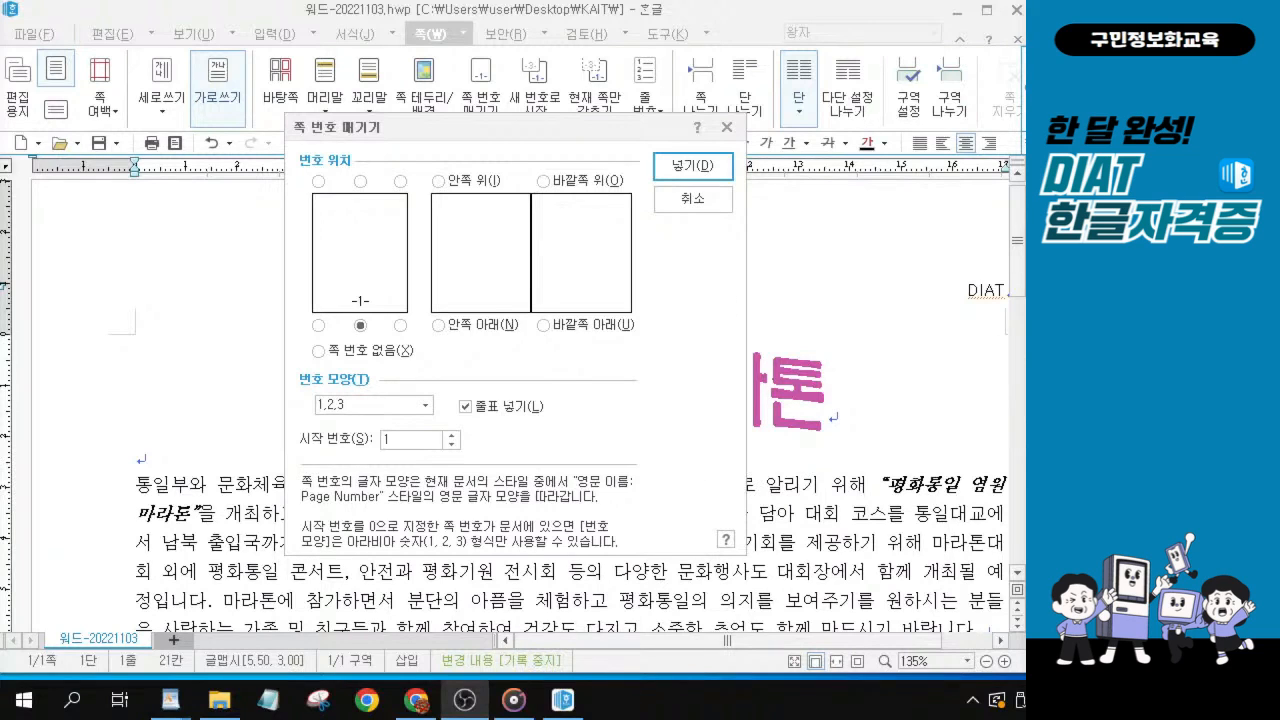
key(alt+Tab)
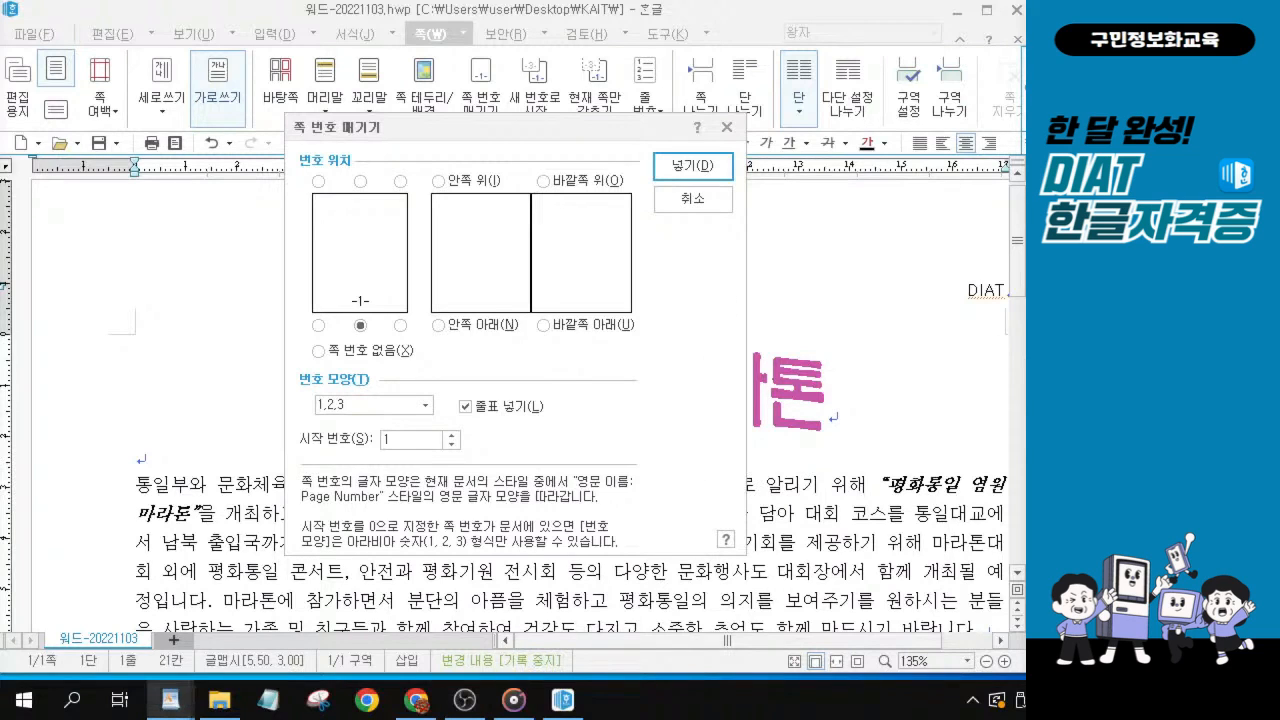
key(ctrl)
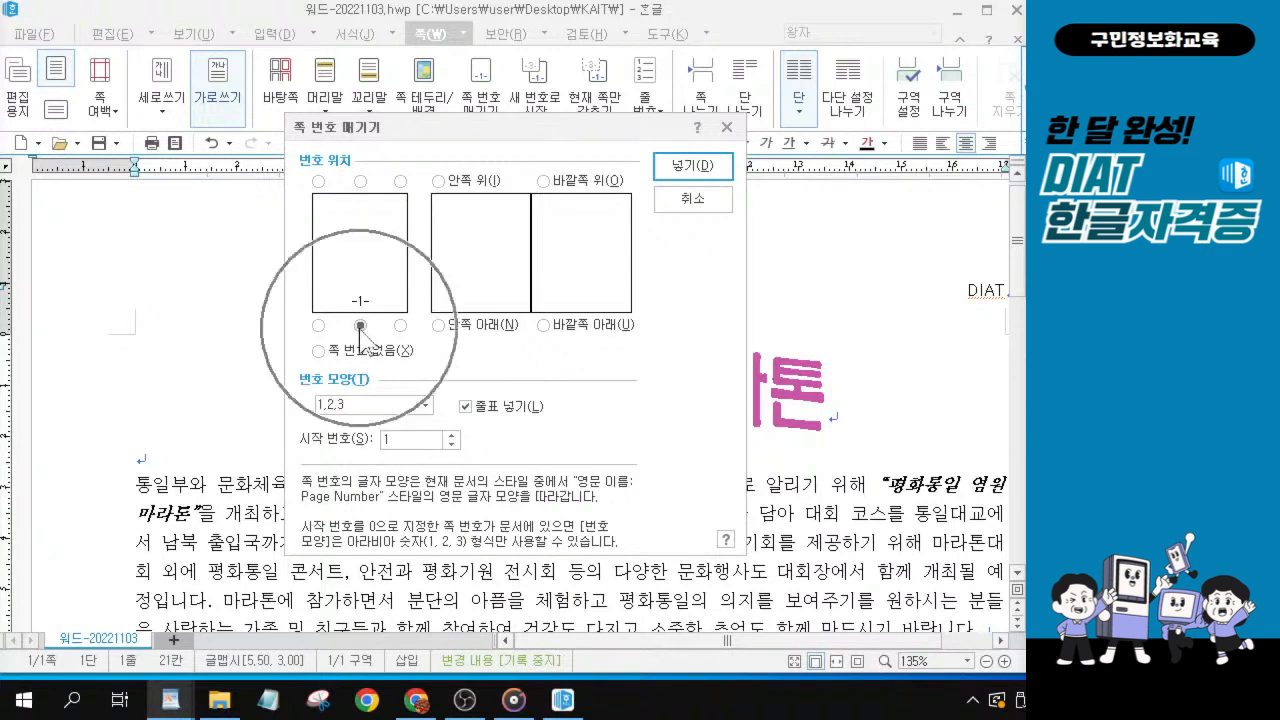
key(ctrl)
key(ctrl)
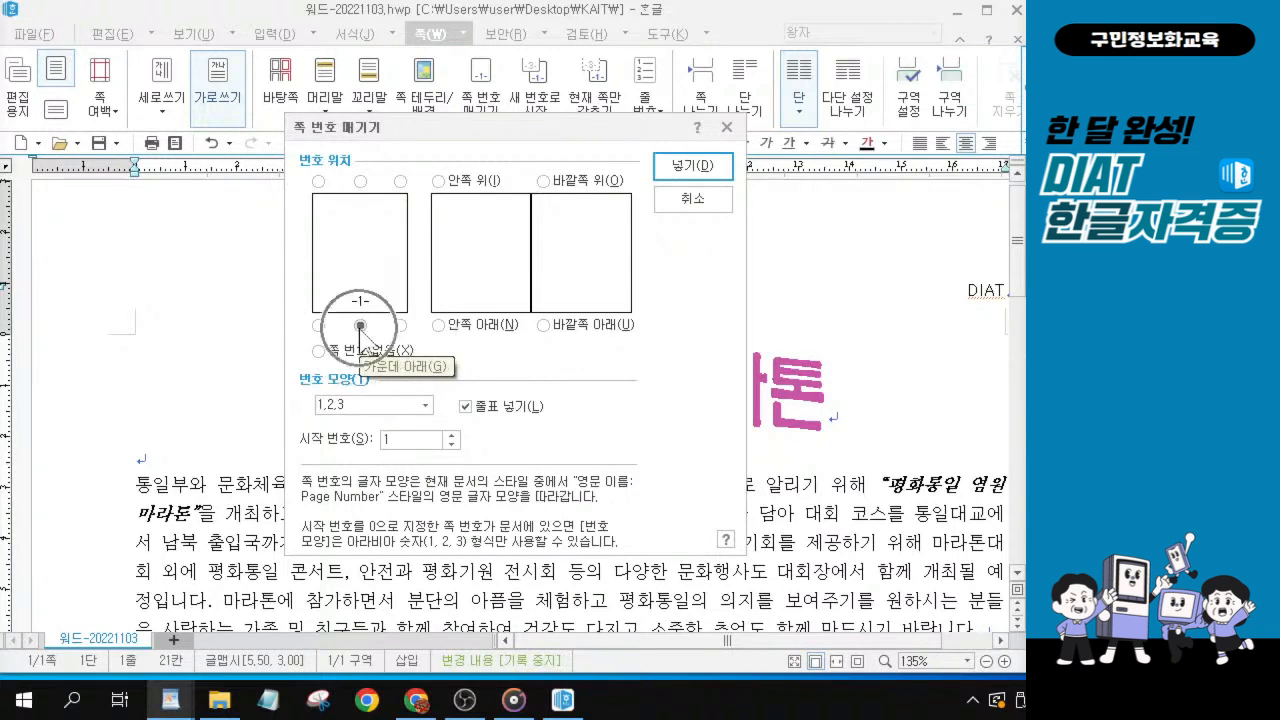
Set the page number's 번호 모양 to A,B,C with 줄표 넣기 left on.
click(426, 405)
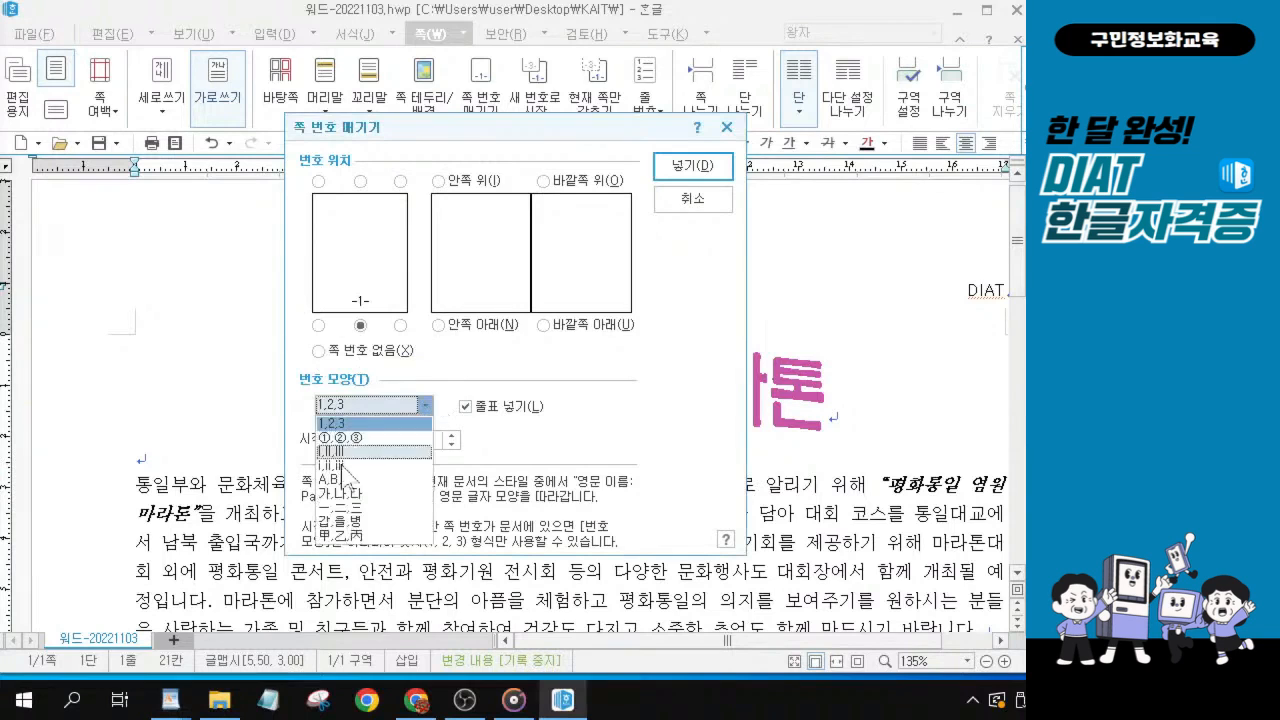
key(ctrl)
click(345, 481)
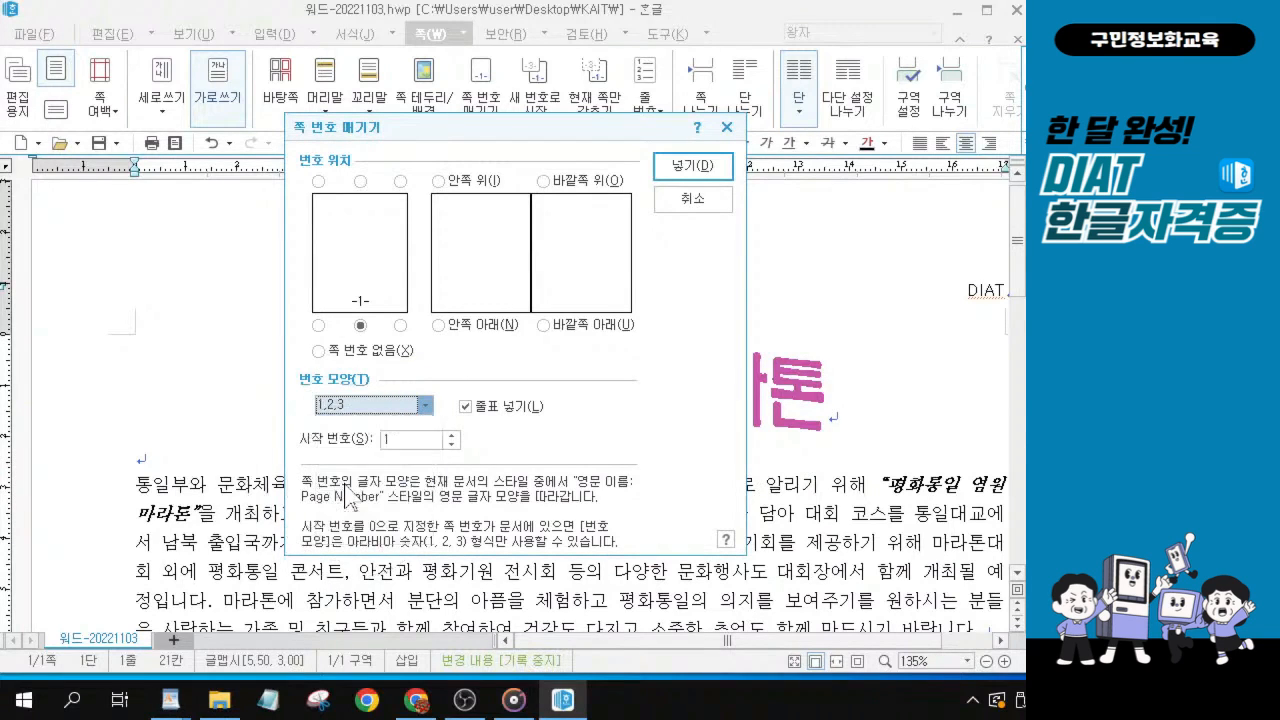
click(1100, 388)
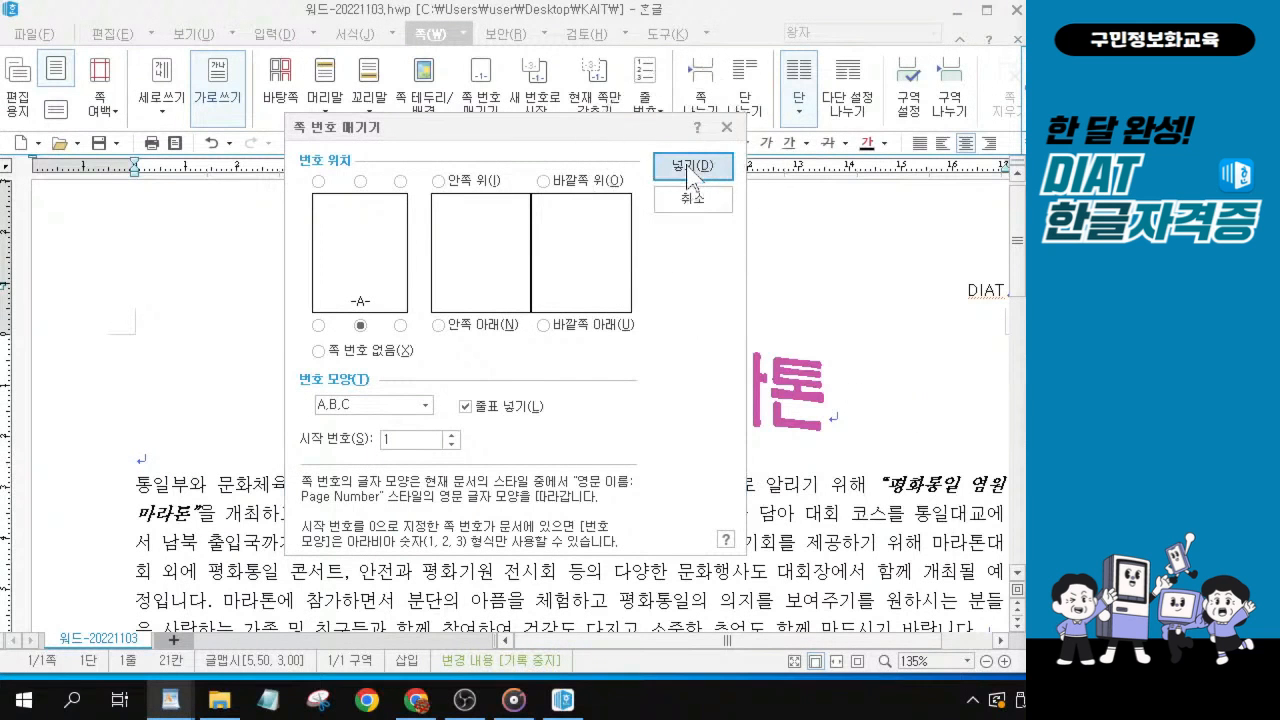
Insert the configured page number into the document and check it at the foot of the page.
click(690, 175)
click(690, 168)
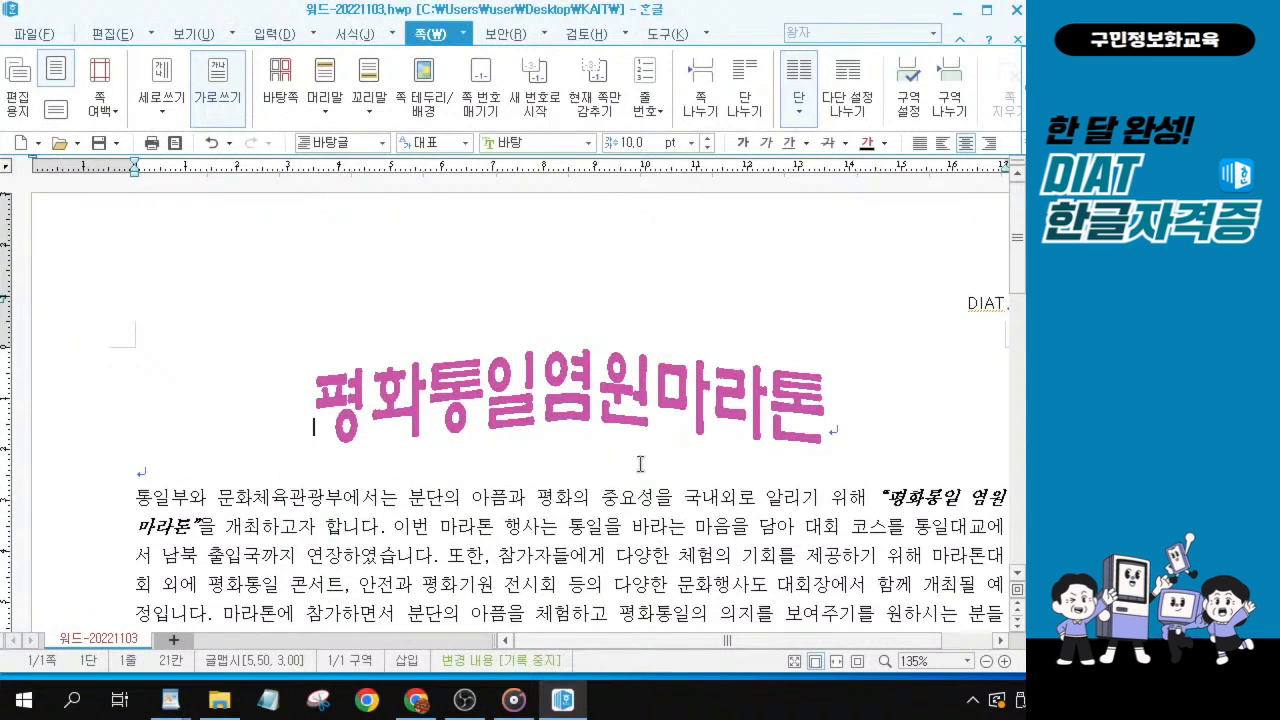
scroll(640, 464, down, 15)
scroll(640, 464, down, 5)
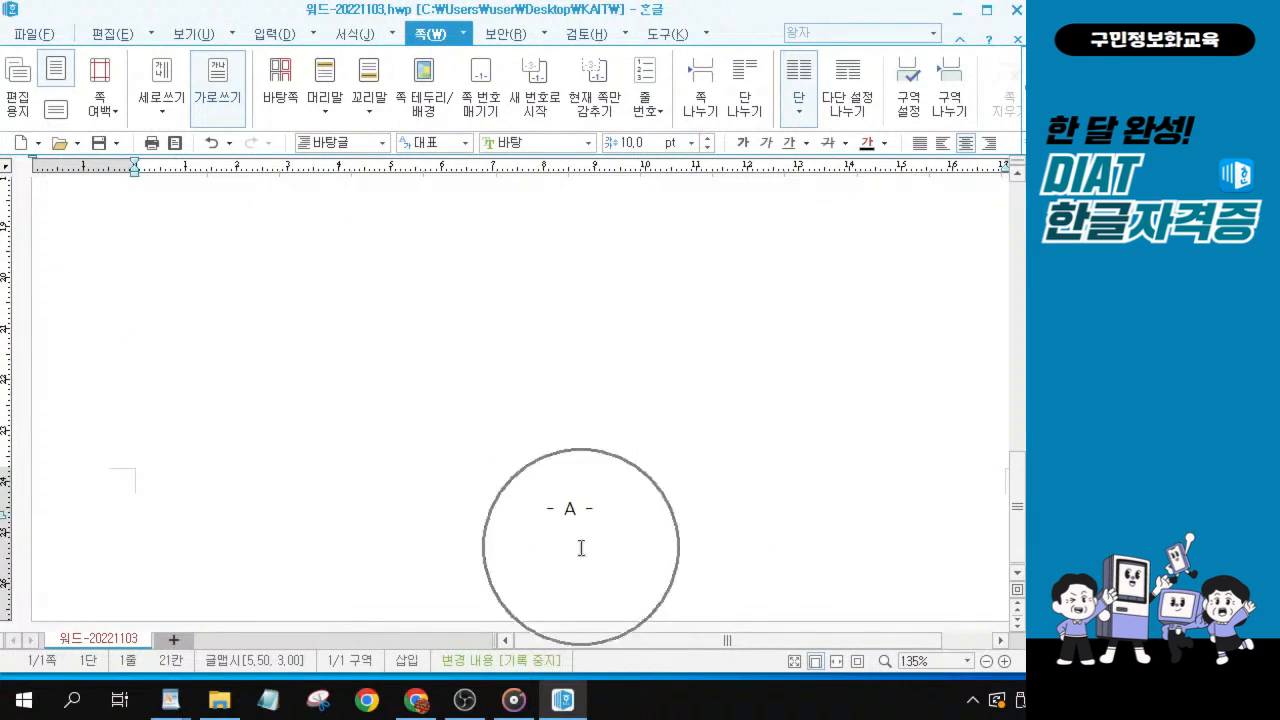
key(alt+Tab)
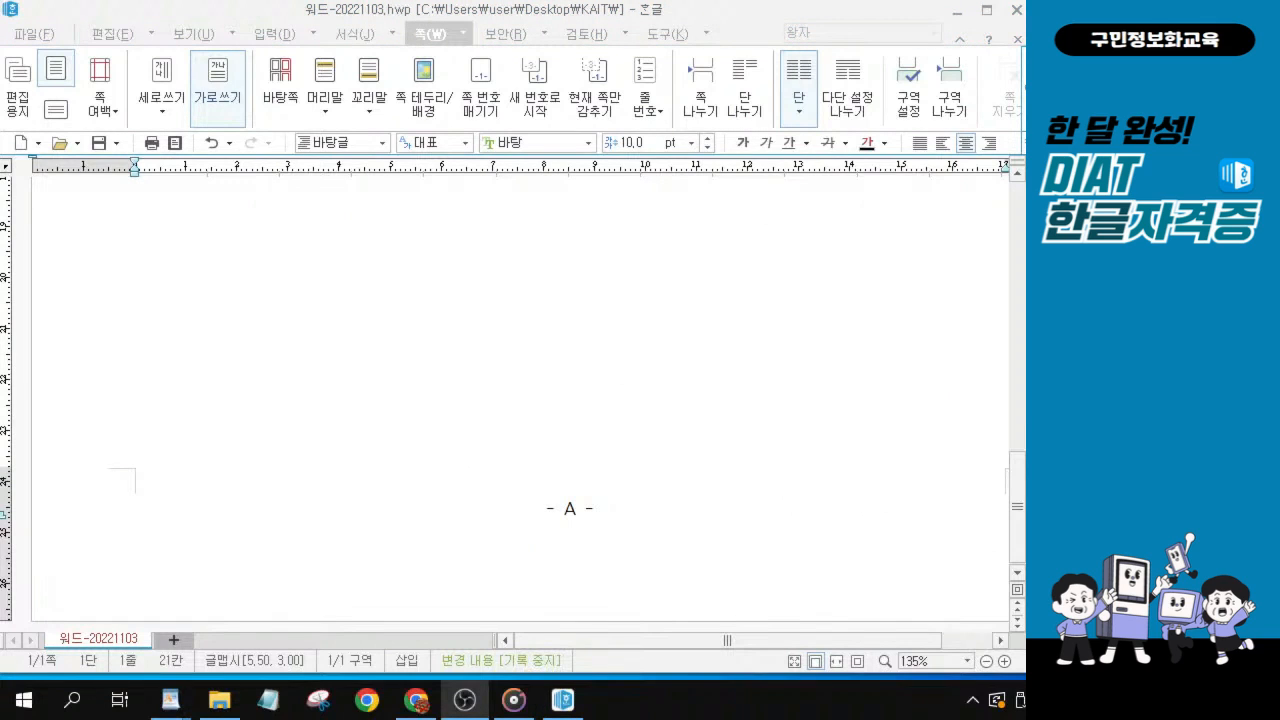
scroll(591, 423, up, 12)
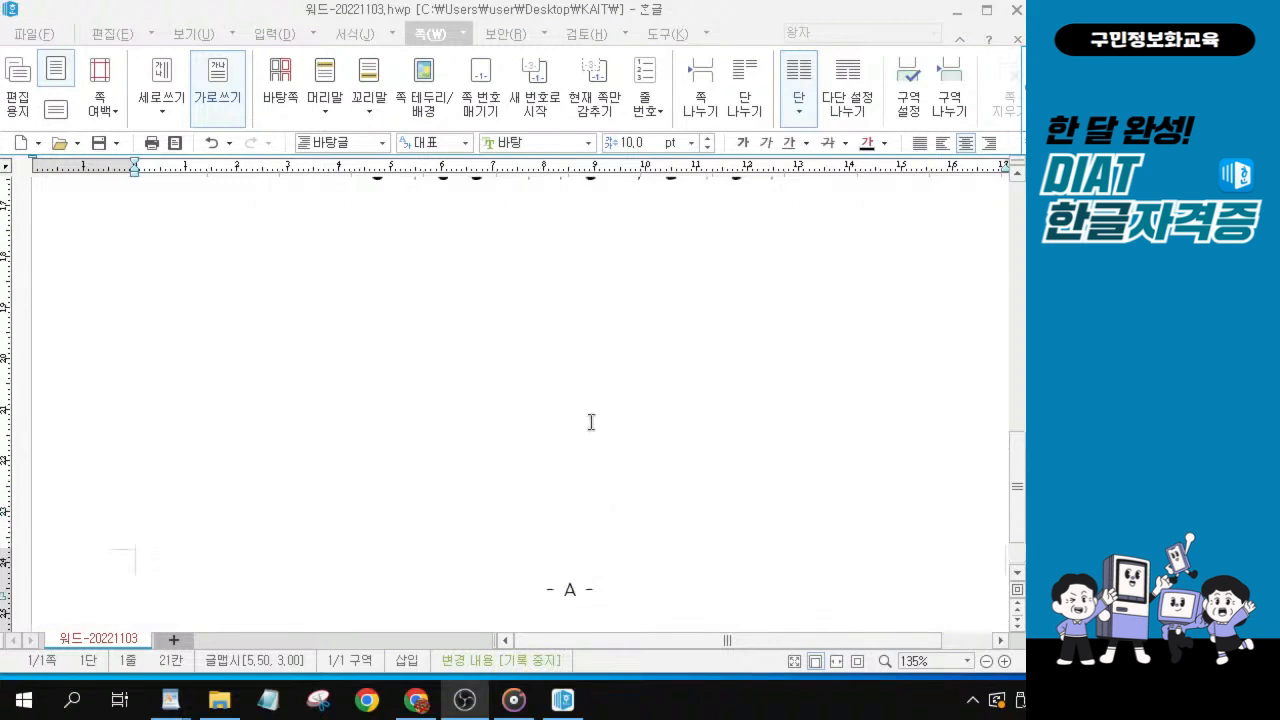
scroll(570, 372, down, 2)
scroll(570, 372, down, 2)
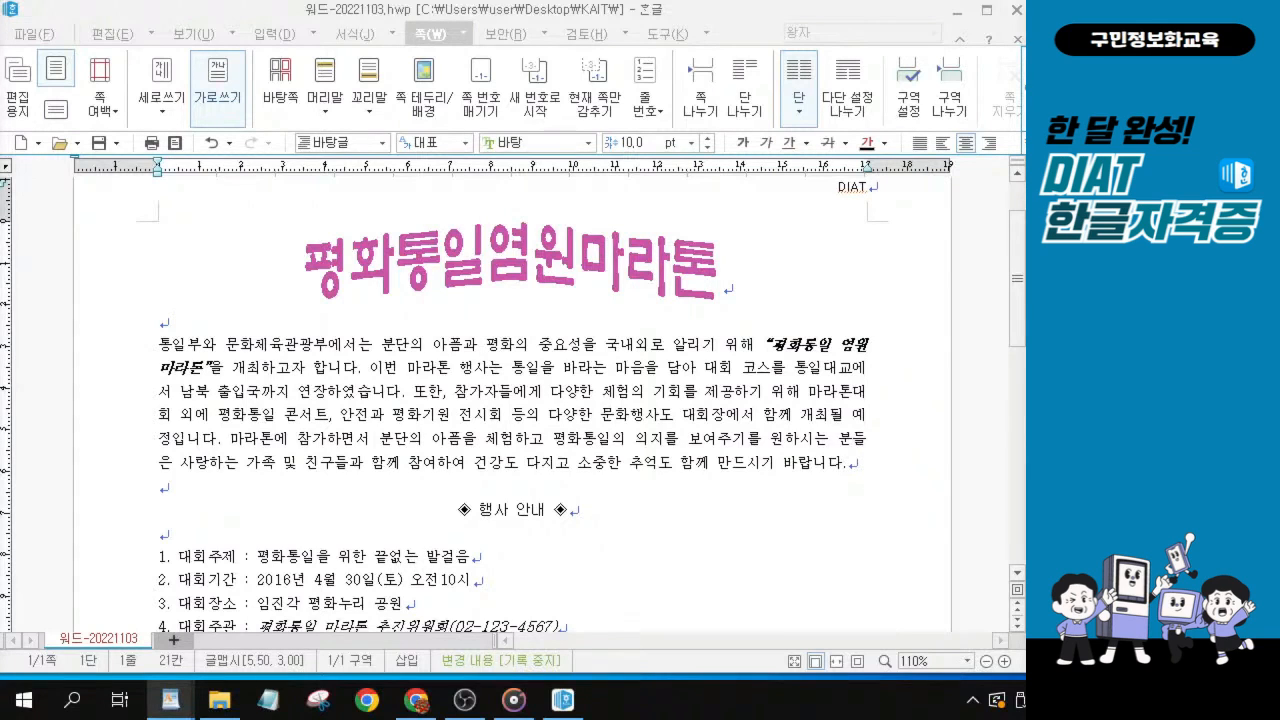
Save the document 워드-20221103.hwp and review the overall page layout.
click(99, 145)
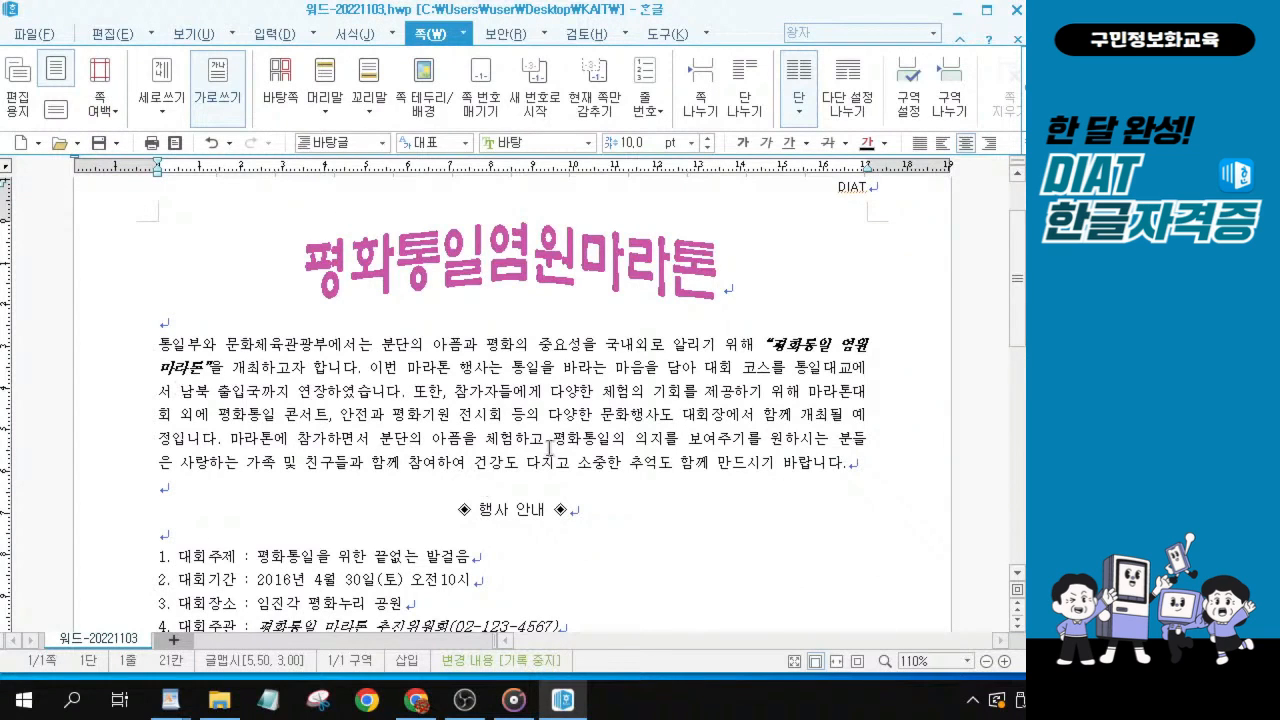
key(ctrl)
scroll(583, 417, down, 1)
scroll(536, 376, up, 1)
ctrl+scroll(470, 349, down, 2)
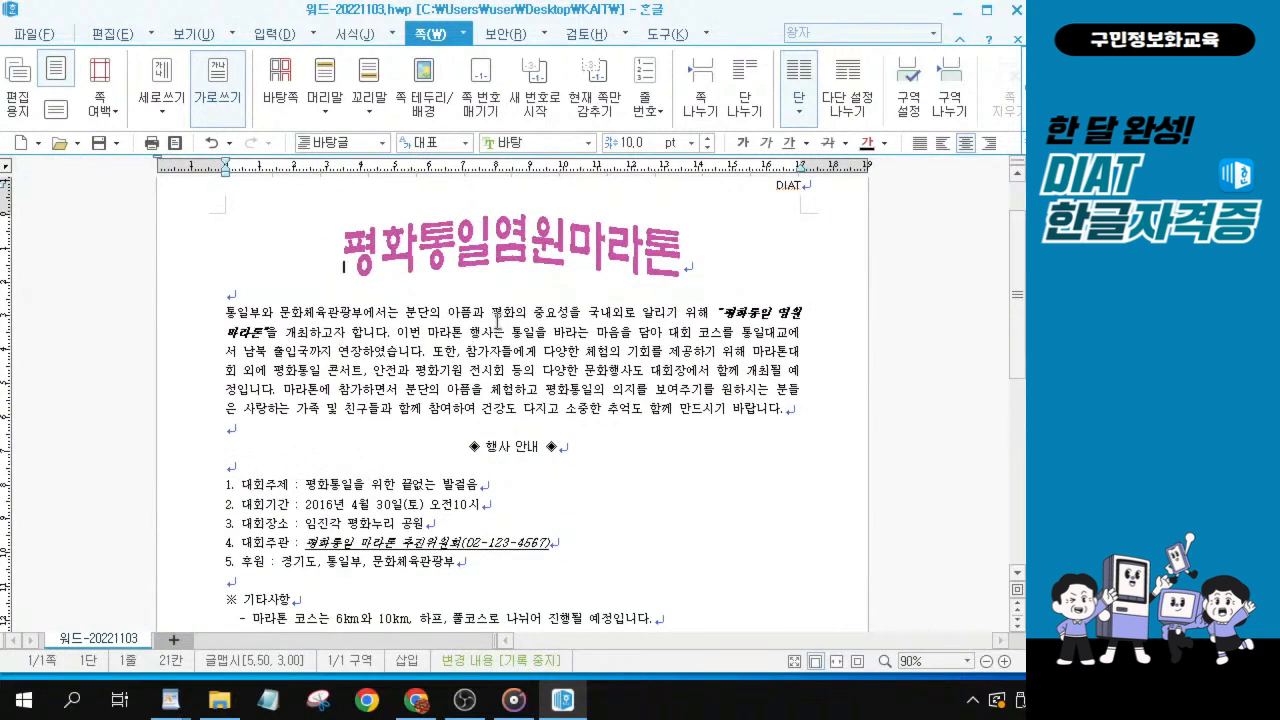